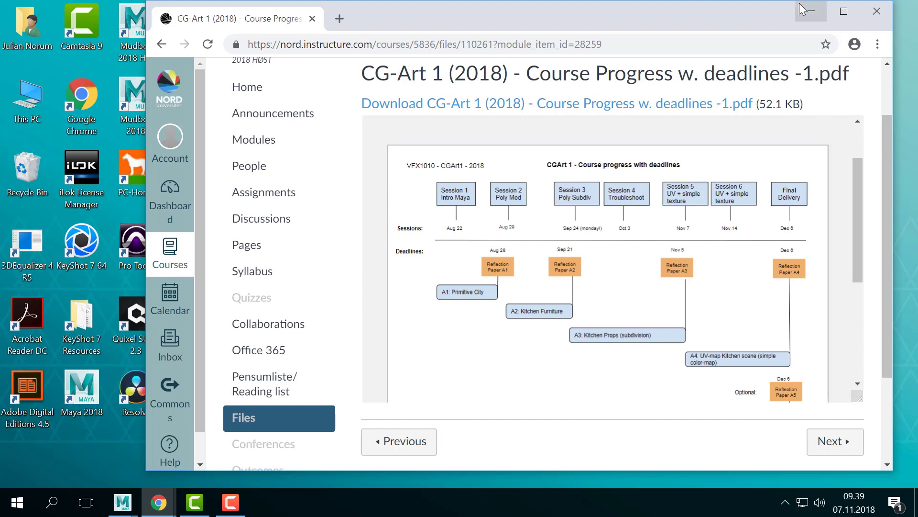
- Minimize the course page browser and bring Maya 2018 back to the front
{"action": "left_click", "coordinate": [807, 17]}
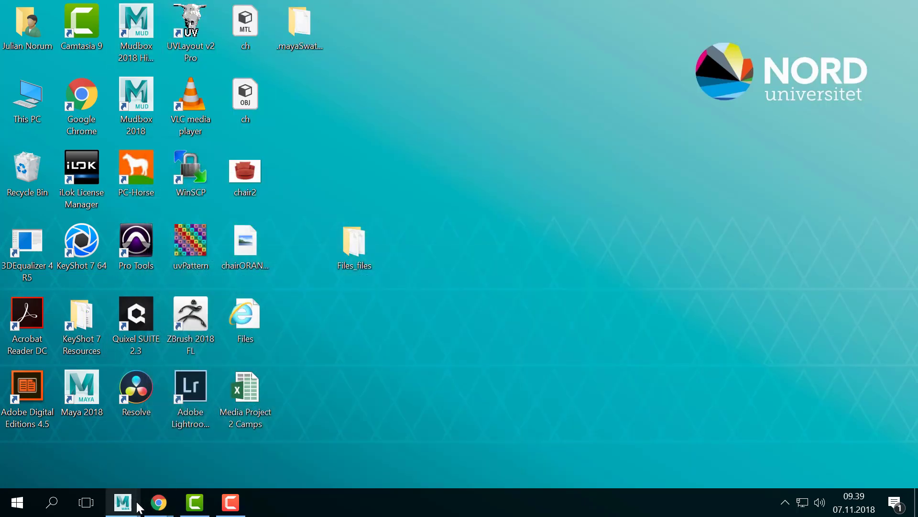
{"action": "mouse_move", "coordinate": [139, 506]}
{"action": "left_click", "coordinate": [165, 435]}
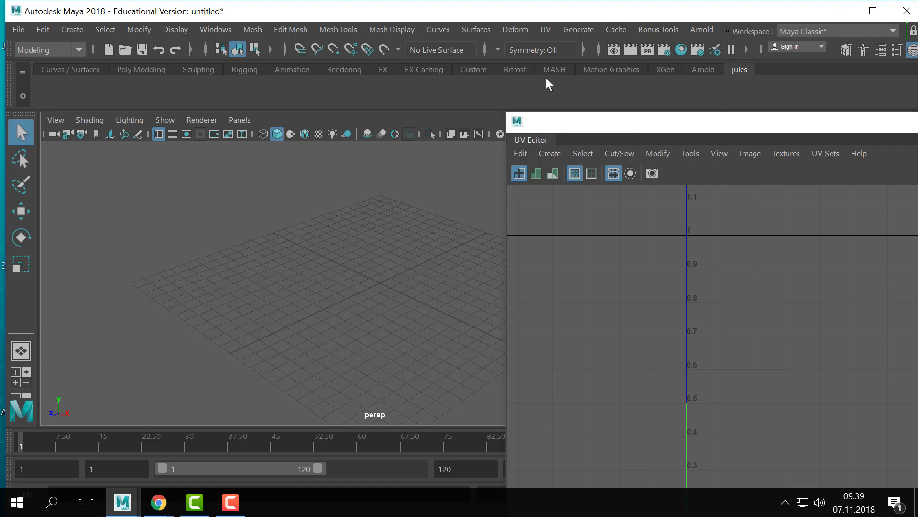
- Close the floating UV Editor and maximize Maya over the whole screen
{"action": "left_click_drag", "start_coordinate": [541, 123], "coordinate": [732, 208]}
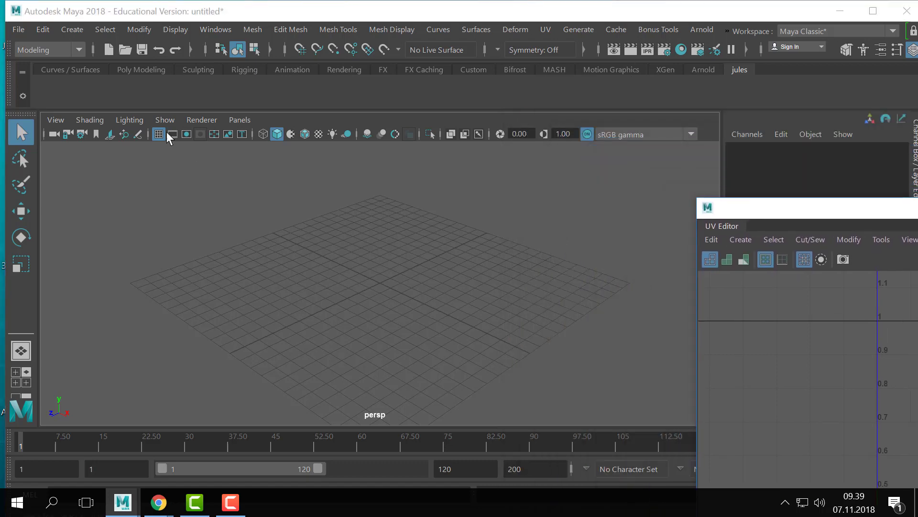
{"action": "left_click_drag", "start_coordinate": [809, 209], "coordinate": [1, 203]}
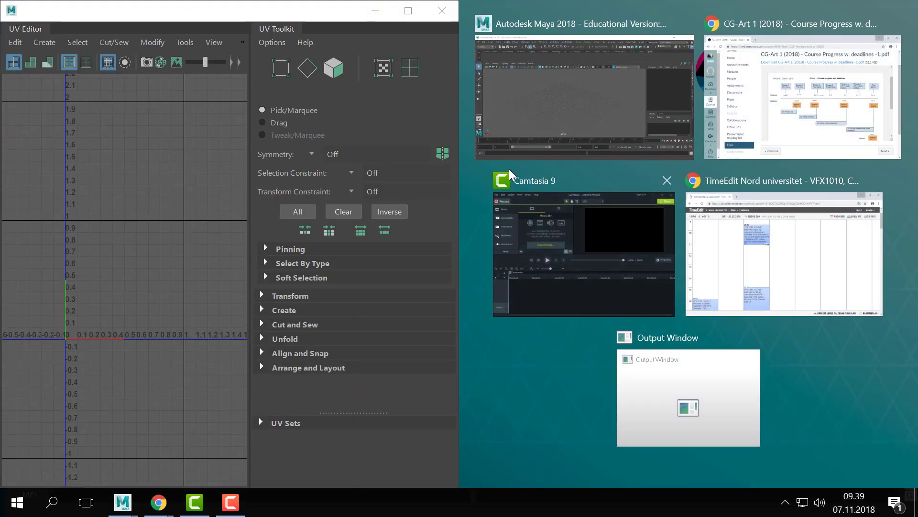
{"action": "left_click", "coordinate": [573, 66]}
{"action": "left_click", "coordinate": [441, 11]}
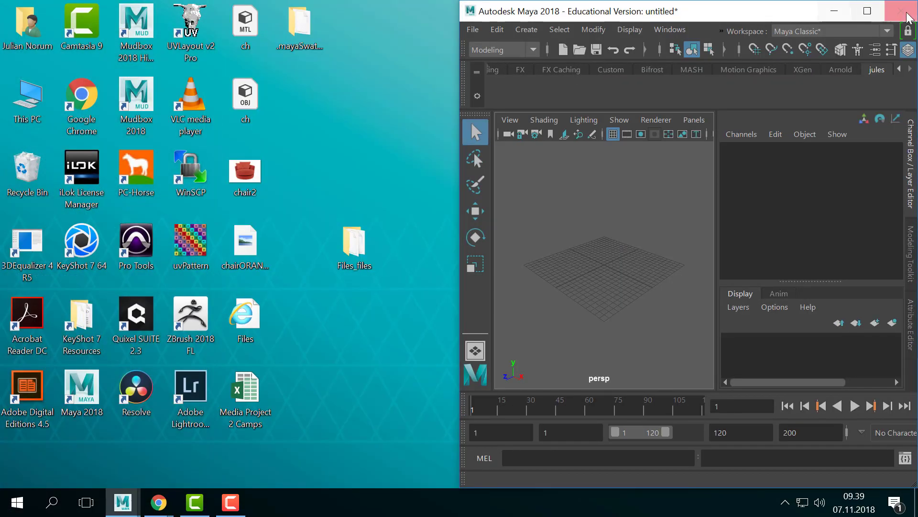
{"action": "left_click", "coordinate": [867, 10]}
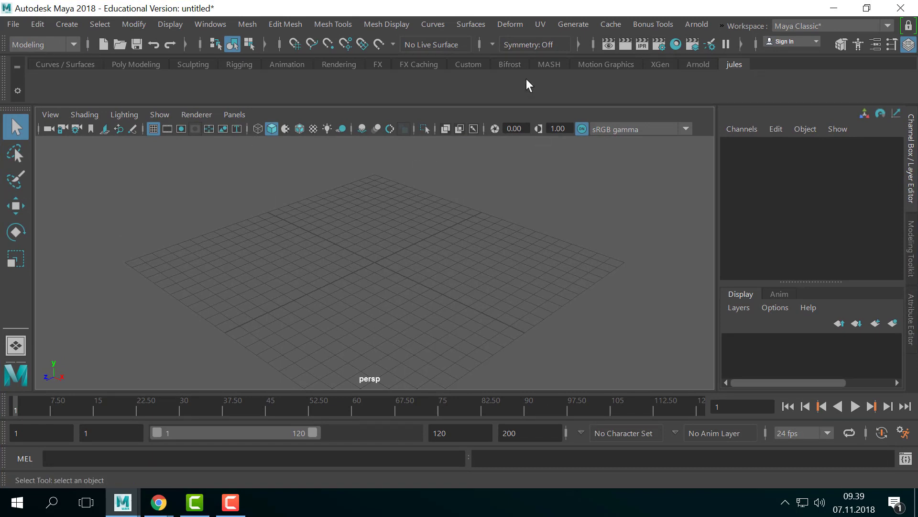
- Create a polygon sphere and frame the view on it
{"action": "left_click", "coordinate": [72, 23]}
{"action": "mouse_move", "coordinate": [110, 61]}
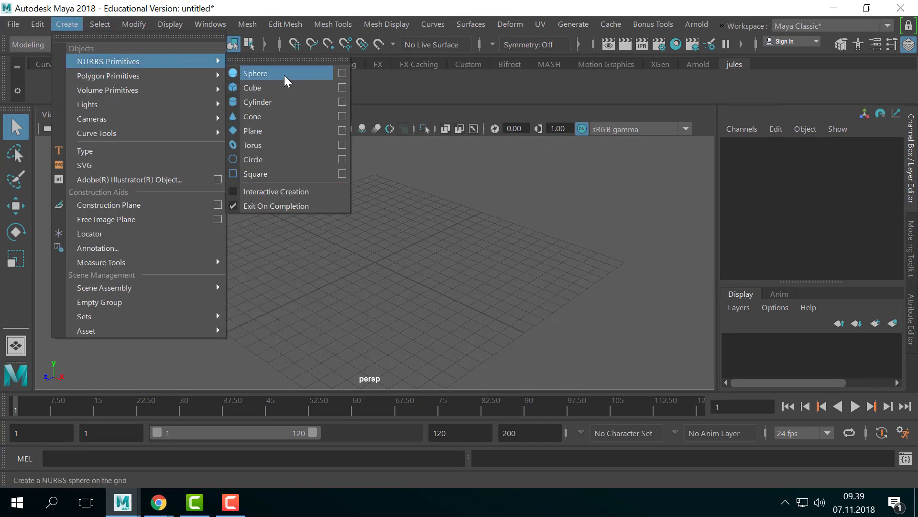
{"action": "left_click", "coordinate": [279, 84]}
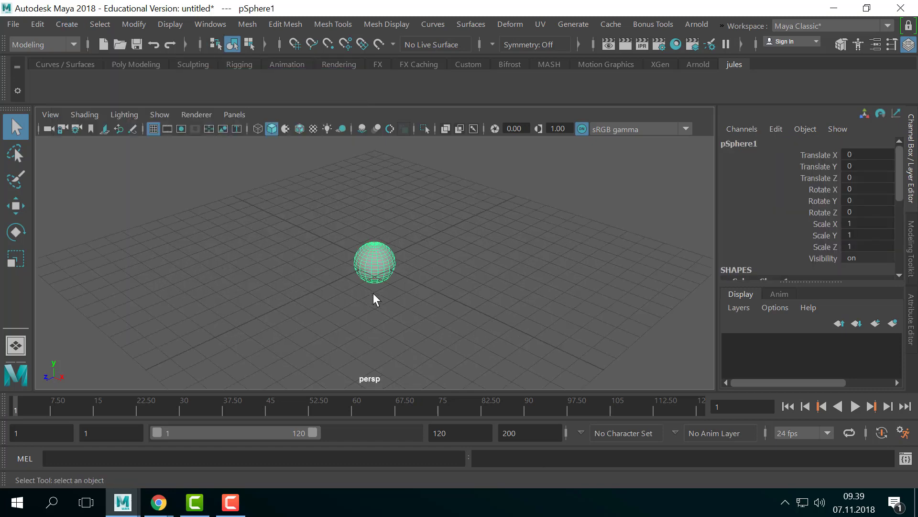
{"action": "key", "text": "f"}
- Switch the sphere to UV component mode from its marking menu
{"action": "right_click", "coordinate": [376, 258]}
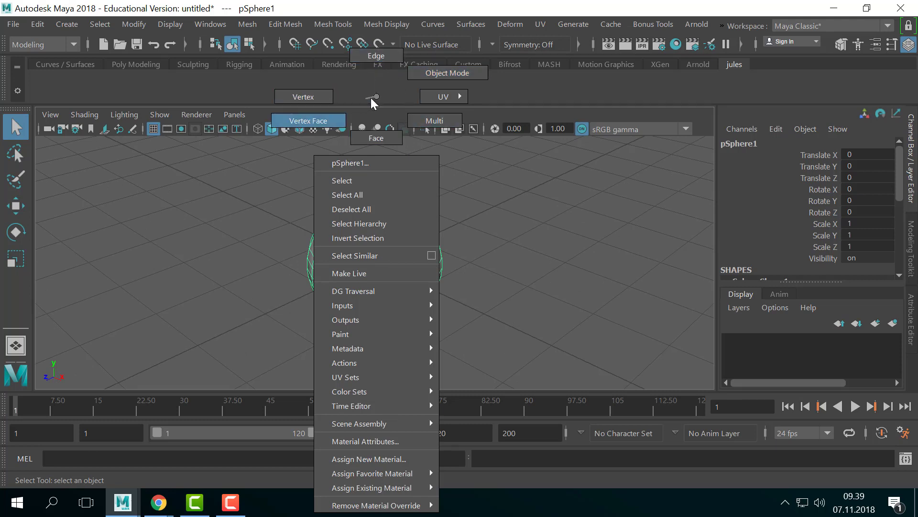
{"action": "mouse_move", "coordinate": [427, 95]}
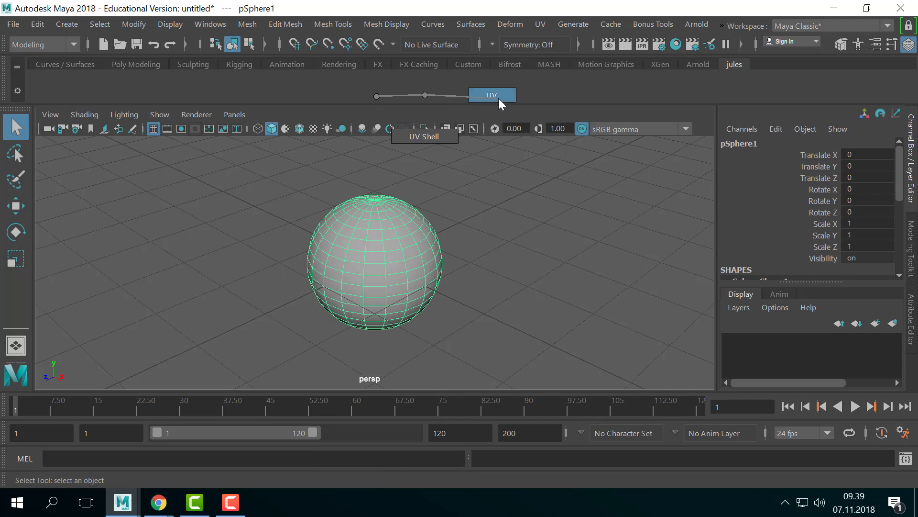
{"action": "right_click_drag", "start_coordinate": [498, 98], "coordinate": [499, 99]}
{"action": "scroll", "coordinate": [388, 272], "scroll_direction": "up", "scroll_amount": 3}
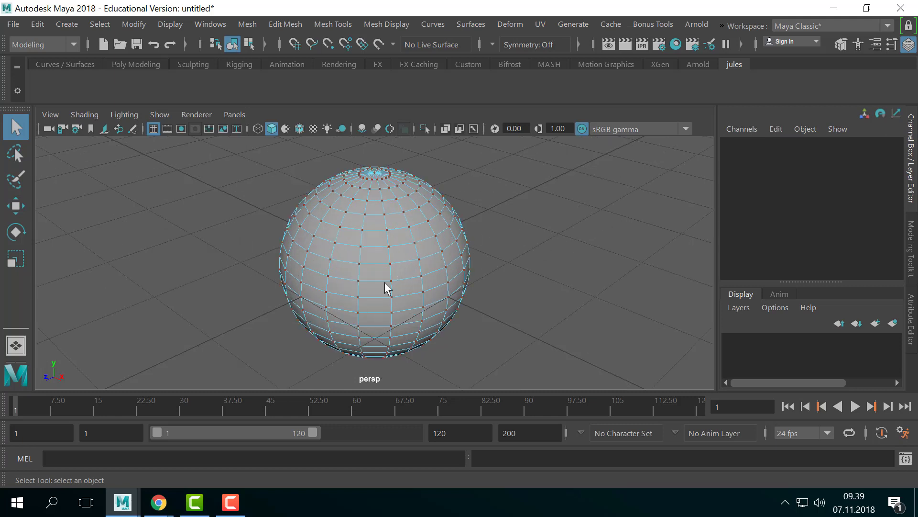
- Marquee-select sphere UVs with the Move tool active, ending on the right-side column
{"action": "left_click_drag", "start_coordinate": [385, 282], "coordinate": [476, 165]}
{"action": "left_click_drag", "start_coordinate": [172, 169], "coordinate": [303, 320]}
{"action": "left_click_drag", "start_coordinate": [374, 299], "coordinate": [305, 211]}
{"action": "left_click_drag", "start_coordinate": [337, 305], "coordinate": [393, 237]}
{"action": "left_click_drag", "start_coordinate": [397, 208], "coordinate": [516, 286]}
{"action": "key", "text": "w"}
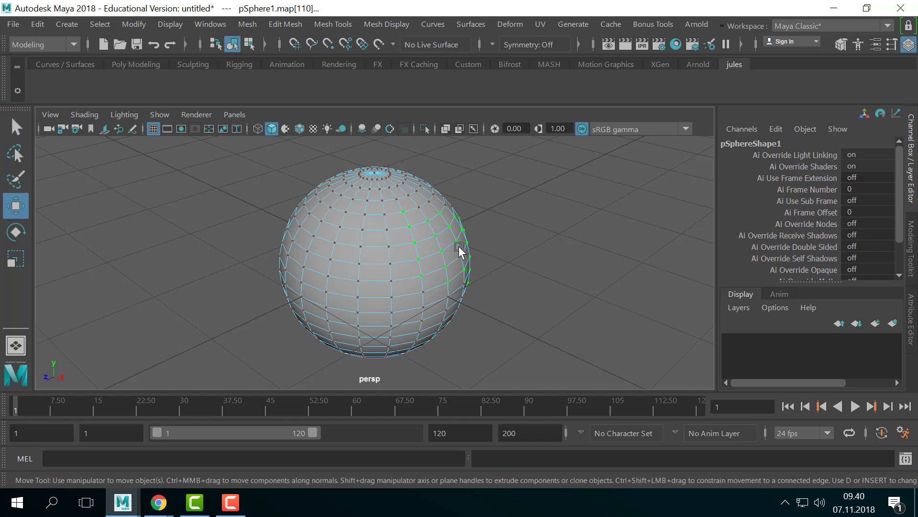
{"action": "left_click_drag", "start_coordinate": [498, 186], "coordinate": [362, 267]}
{"action": "left_click_drag", "start_coordinate": [244, 188], "coordinate": [390, 280]}
{"action": "left_click_drag", "start_coordinate": [270, 190], "coordinate": [370, 350]}
{"action": "left_click_drag", "start_coordinate": [530, 199], "coordinate": [397, 326]}
- Open the UV Editor from the UV menu, then widen and reposition its window
{"action": "left_click", "coordinate": [543, 27]}
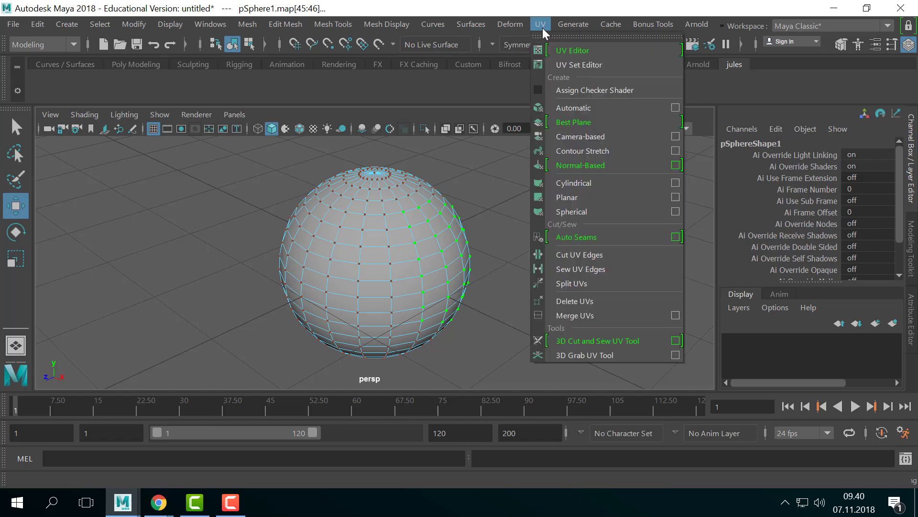
{"action": "left_click", "coordinate": [598, 53]}
{"action": "left_click_drag", "start_coordinate": [460, 94], "coordinate": [798, 111]}
{"action": "left_click_drag", "start_coordinate": [370, 18], "coordinate": [444, 29]}
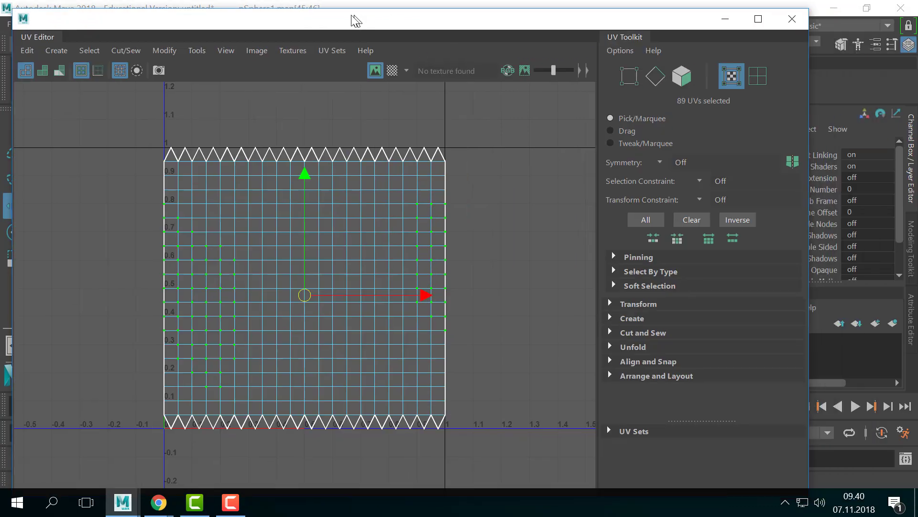
{"action": "left_click_drag", "start_coordinate": [352, 20], "coordinate": [415, 13]}
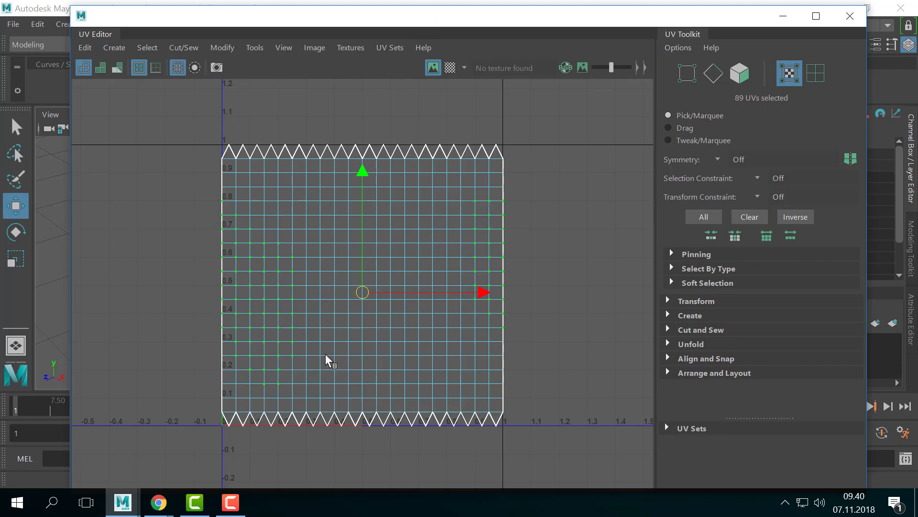
- Pan and zoom so the sphere's UV layout fills the UV Editor view
{"action": "middle_click_drag", "start_coordinate": [259, 242], "coordinate": [285, 213], "text": "alt"}
{"action": "right_click_drag", "start_coordinate": [390, 263], "coordinate": [216, 259], "text": "alt"}
{"action": "middle_click_drag", "start_coordinate": [300, 260], "coordinate": [308, 300], "text": "alt"}
{"action": "right_click_drag", "start_coordinate": [230, 282], "coordinate": [334, 284], "text": "alt"}
{"action": "middle_click_drag", "start_coordinate": [473, 321], "coordinate": [382, 289], "text": "alt"}
{"action": "right_click_drag", "start_coordinate": [310, 275], "coordinate": [371, 273], "text": "alt"}
{"action": "mouse_move", "coordinate": [446, 273]}
{"action": "middle_mouse_down", "text": "alt"}
{"action": "mouse_move", "coordinate": [469, 271]}
{"action": "mouse_move", "coordinate": [444, 279]}
{"action": "middle_mouse_up", "text": "alt"}
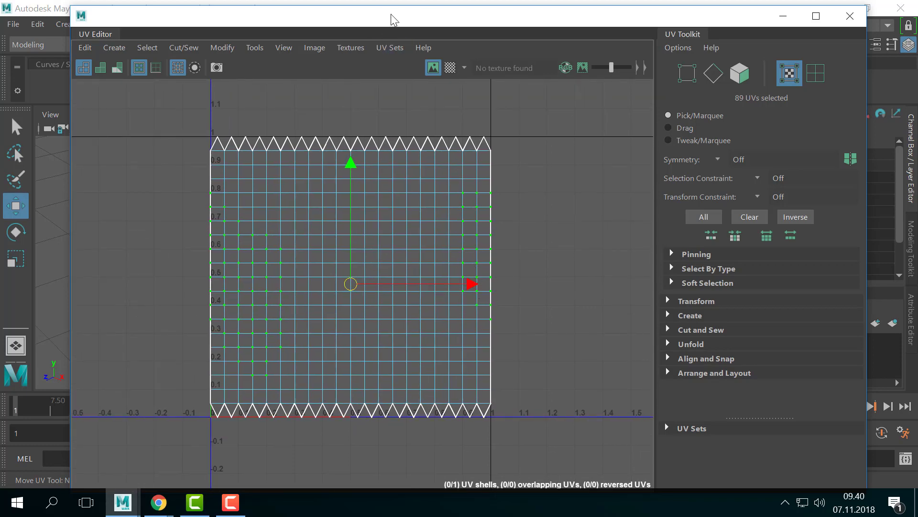
- Dock the UV Editor beside the perspective view and select the sphere's upper-right UVs
{"action": "left_click_drag", "start_coordinate": [392, 20], "coordinate": [727, 53]}
{"action": "left_click_drag", "start_coordinate": [266, 201], "coordinate": [353, 229], "text": "alt"}
{"action": "left_click_drag", "start_coordinate": [424, 184], "coordinate": [343, 302]}
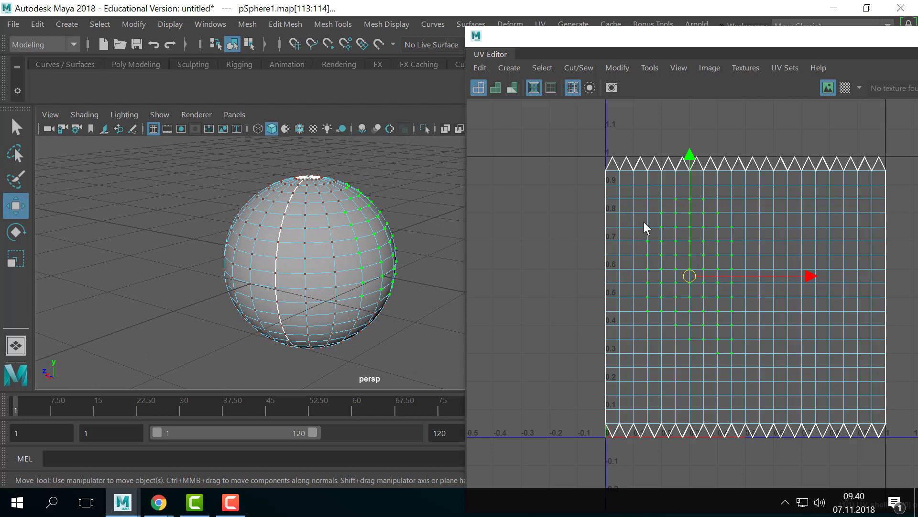
- Put pSphere1 back in Object Mode, reselect it and tumble the view around it
{"action": "right_click", "coordinate": [351, 230]}
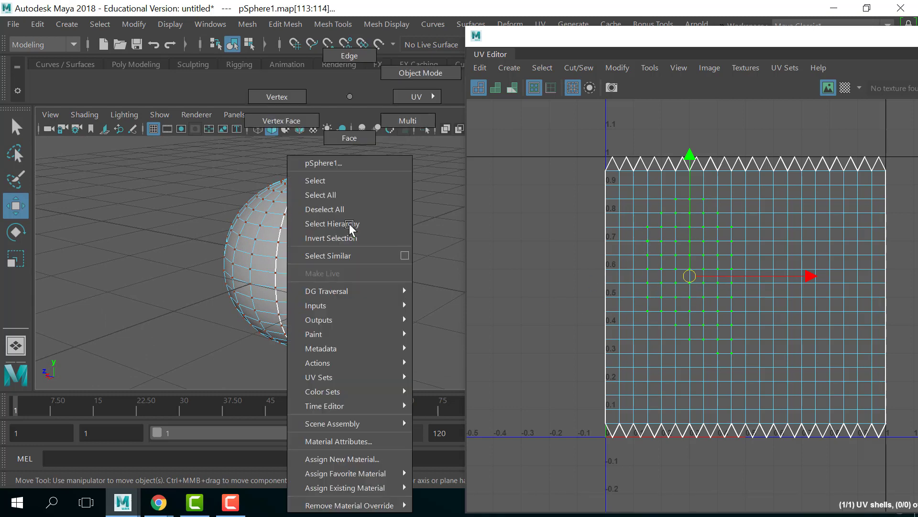
{"action": "right_click_drag", "start_coordinate": [350, 224], "coordinate": [420, 72]}
{"action": "left_click", "coordinate": [382, 169]}
{"action": "left_click", "coordinate": [353, 220]}
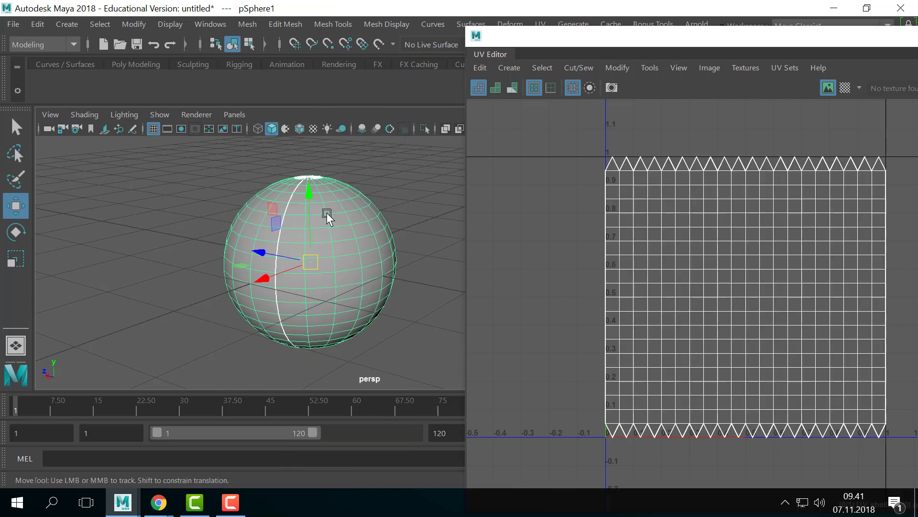
{"action": "left_click_drag", "start_coordinate": [327, 214], "coordinate": [452, 203], "text": "alt"}
{"action": "middle_click_drag", "start_coordinate": [367, 187], "coordinate": [391, 147], "text": "alt"}
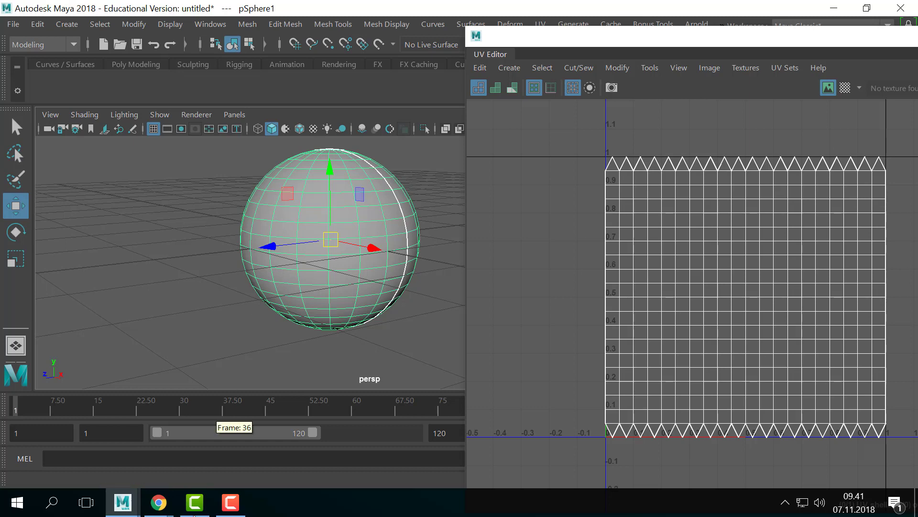
- Start a new Camtasia recording and hide the Camtasia editor and recorder controls
{"action": "left_click", "coordinate": [199, 511]}
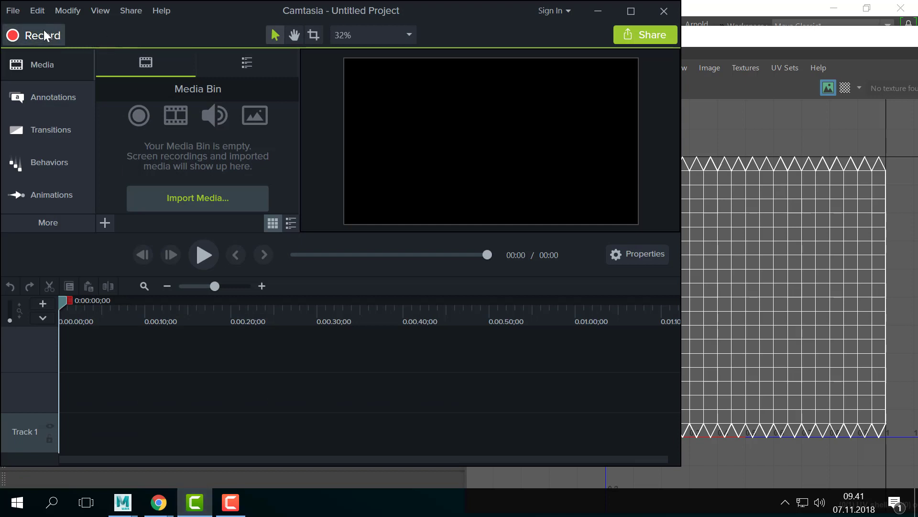
{"action": "left_click", "coordinate": [41, 34]}
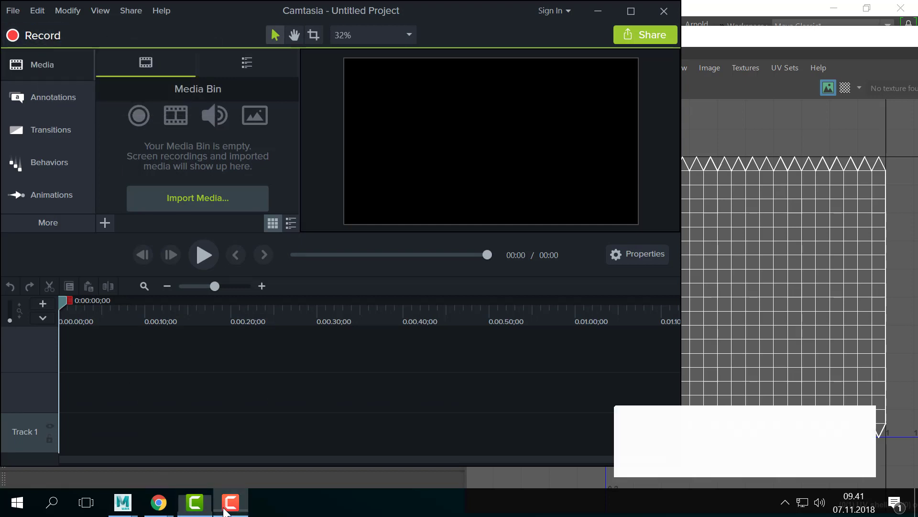
{"action": "left_click", "coordinate": [598, 12]}
{"action": "left_click", "coordinate": [898, 422]}
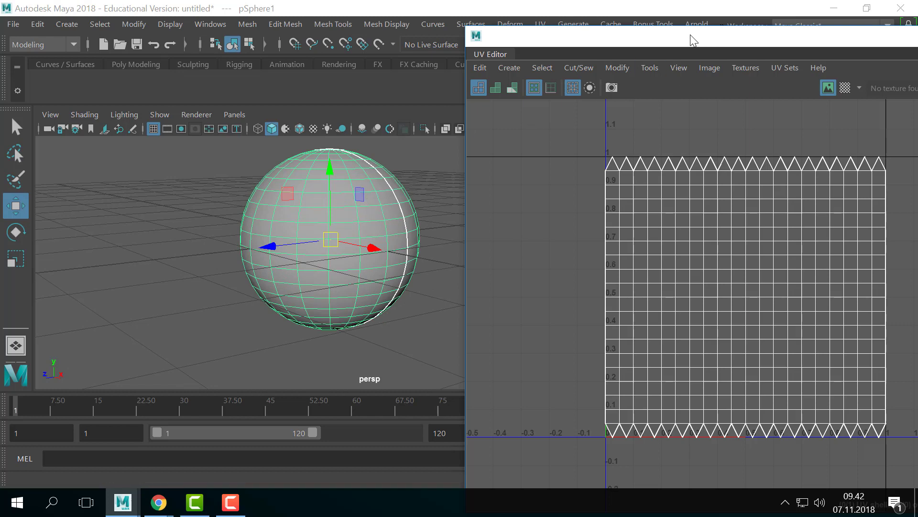
{"action": "left_click_drag", "start_coordinate": [693, 39], "coordinate": [780, 102]}
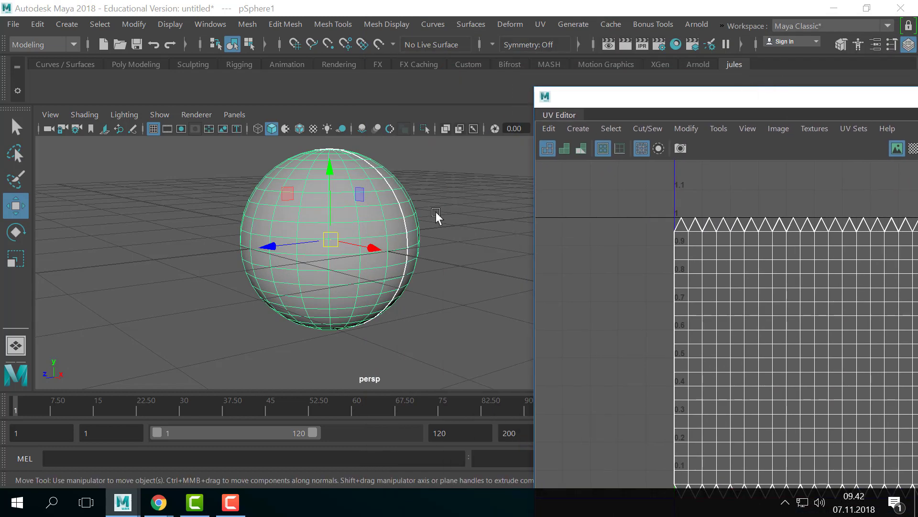
- Open the uvPattern image from the desktop in Paint, then minimize Paint
{"action": "left_click", "coordinate": [833, 9]}
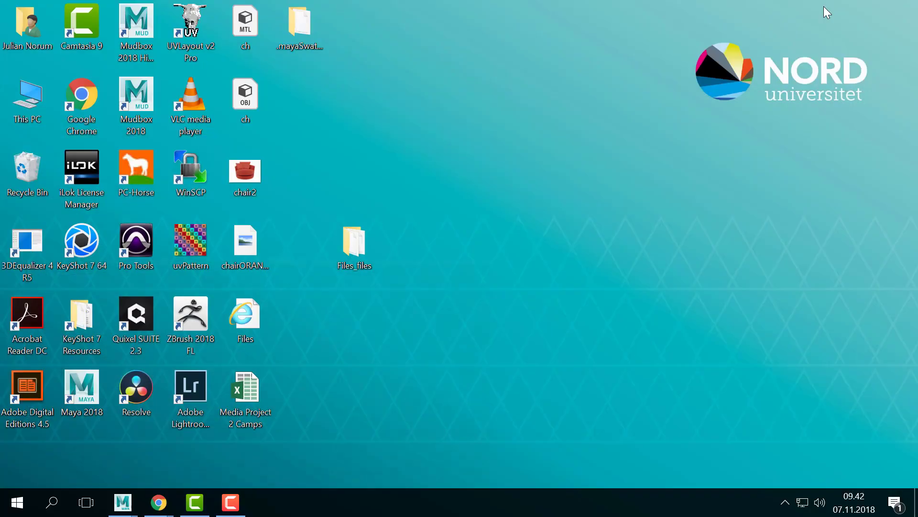
{"action": "double_click", "coordinate": [188, 243]}
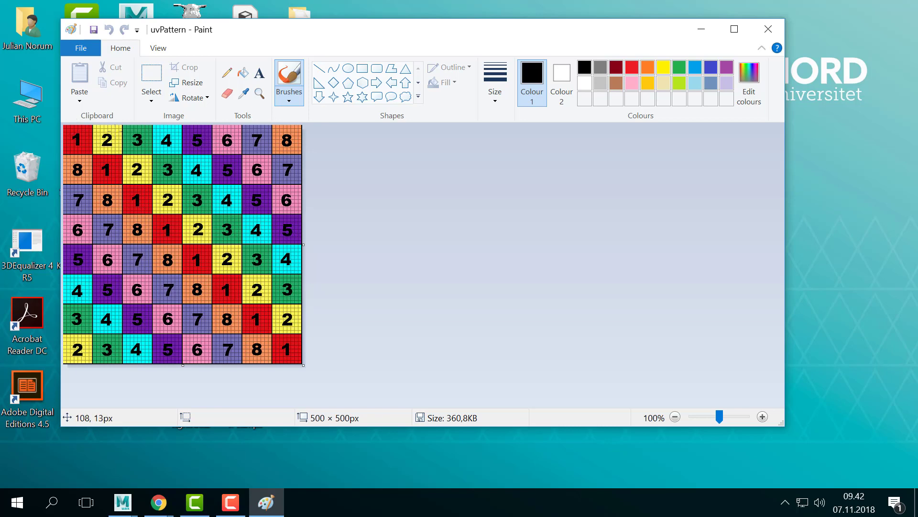
{"action": "left_click", "coordinate": [701, 29]}
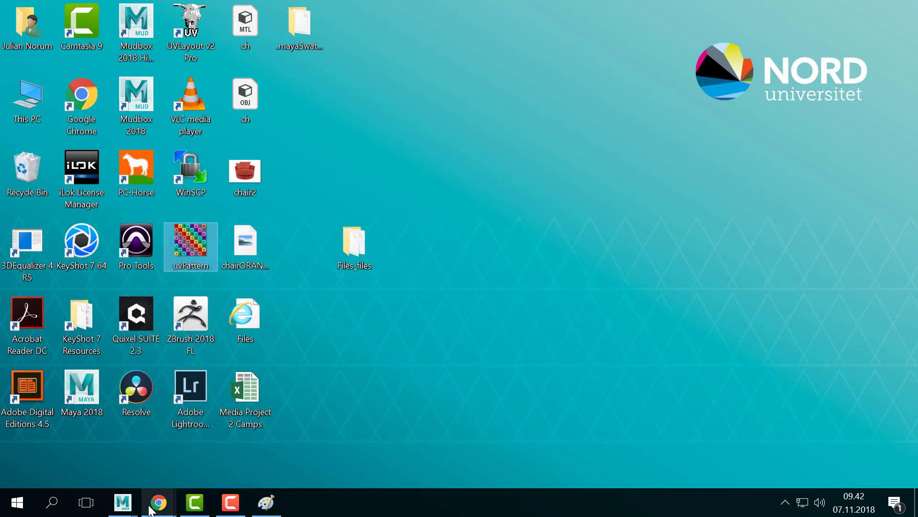
- Bring Maya back and start a new project in File > Project Window
{"action": "mouse_move", "coordinate": [123, 502]}
{"action": "left_click", "coordinate": [238, 419]}
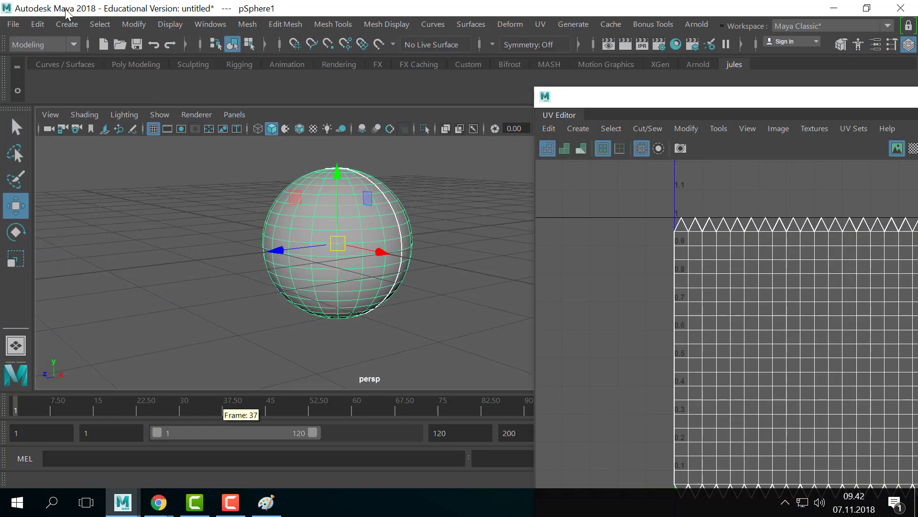
{"action": "left_click", "coordinate": [21, 21]}
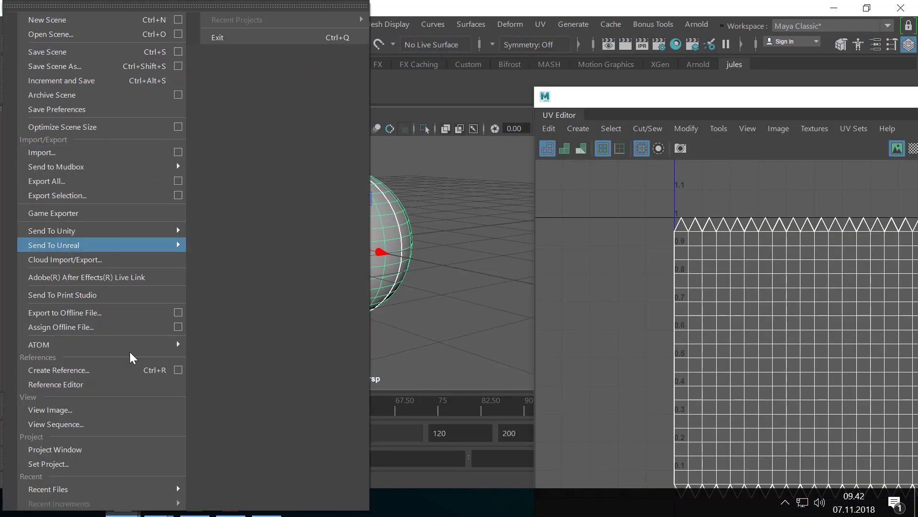
{"action": "left_click", "coordinate": [127, 453]}
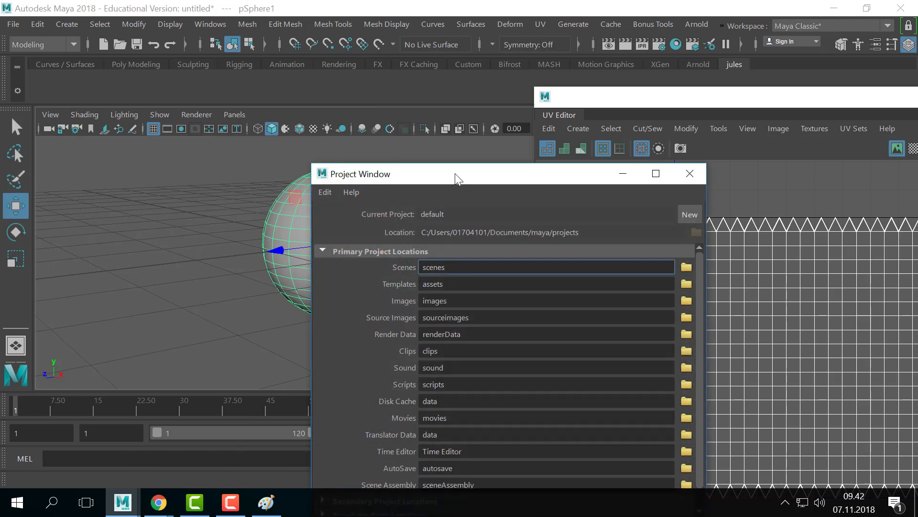
{"action": "left_click_drag", "start_coordinate": [455, 173], "coordinate": [378, 36]}
{"action": "left_click", "coordinate": [607, 77]}
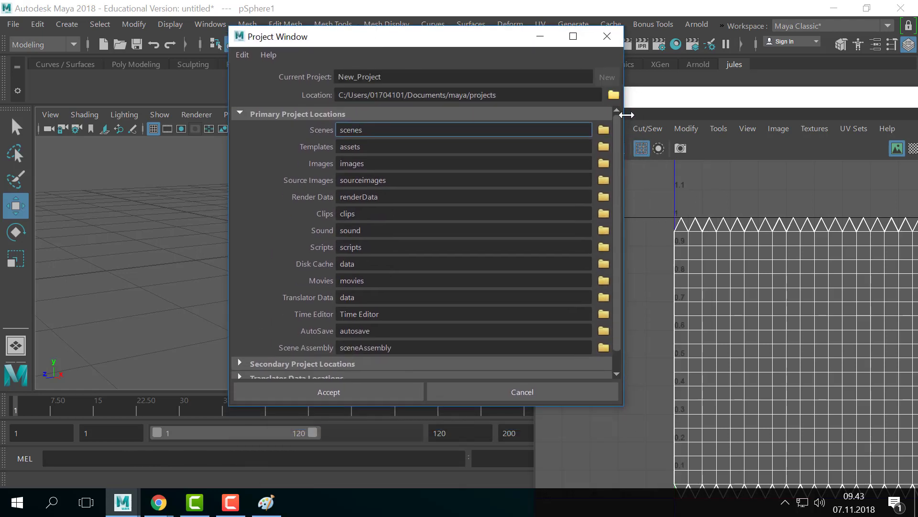
- Set the project location to D:/ and begin renaming it 181107_CGArt1_UV
{"action": "left_click", "coordinate": [613, 94]}
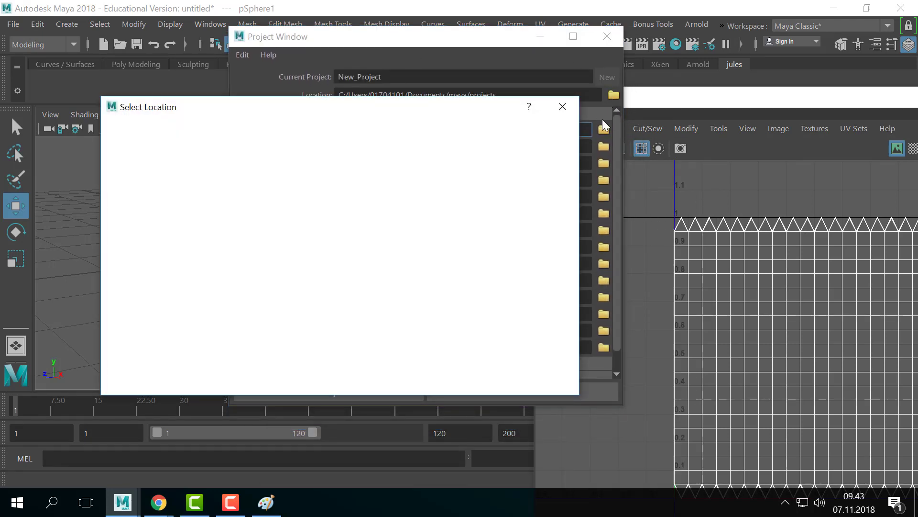
{"action": "left_click", "coordinate": [139, 163]}
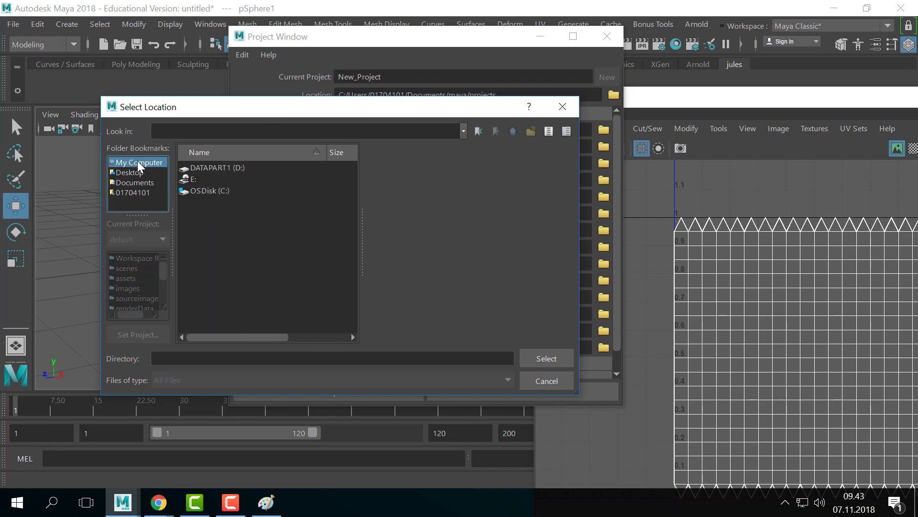
{"action": "left_click", "coordinate": [233, 169]}
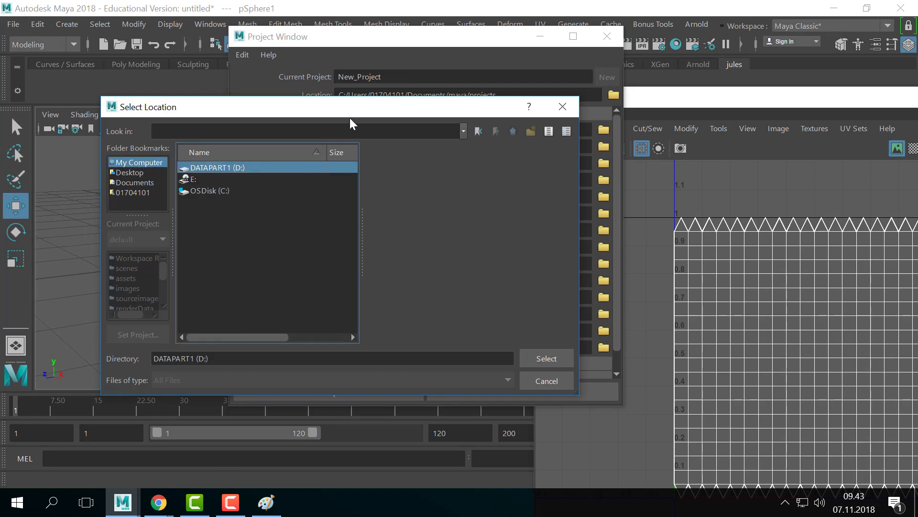
{"action": "left_click", "coordinate": [538, 351]}
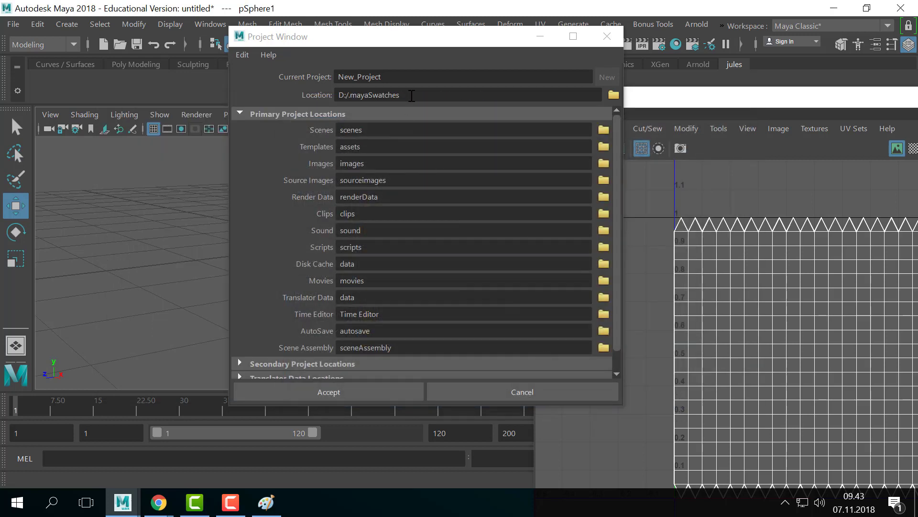
{"action": "left_click", "coordinate": [613, 95]}
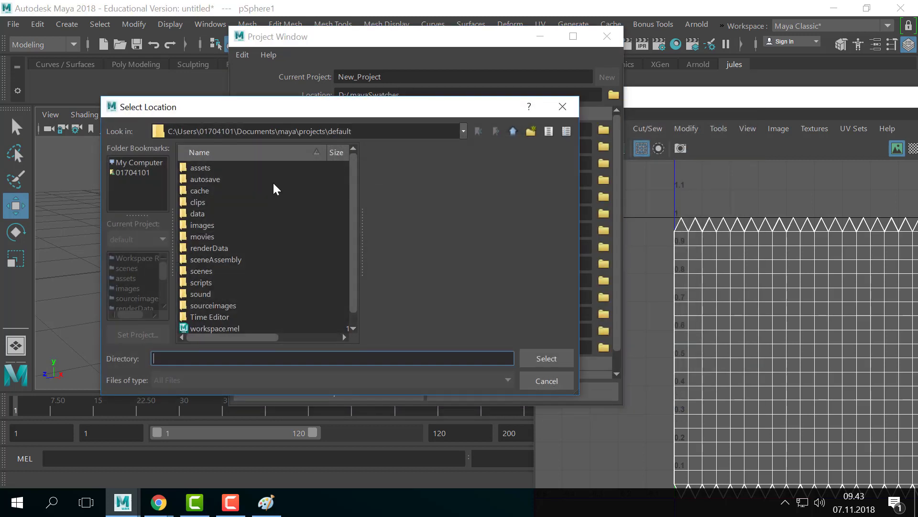
{"action": "left_click", "coordinate": [145, 165]}
{"action": "left_click", "coordinate": [238, 167]}
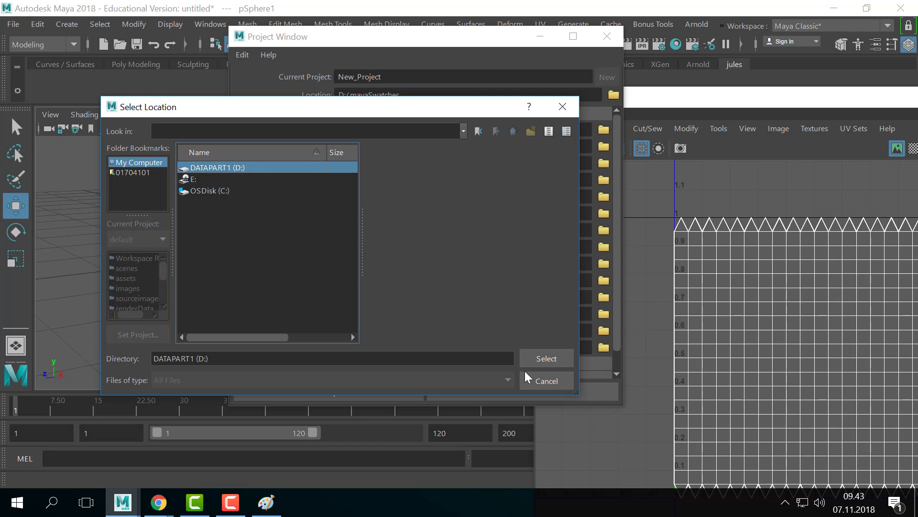
{"action": "left_click", "coordinate": [541, 360]}
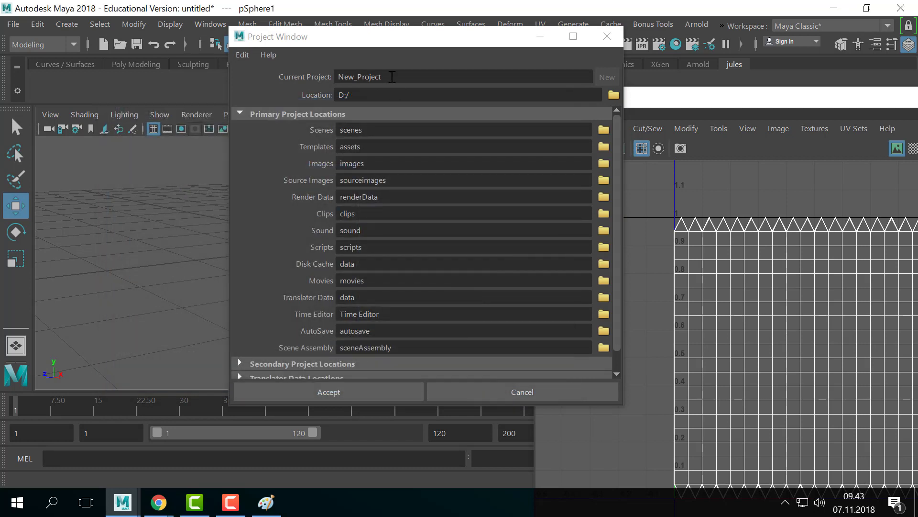
{"action": "double_click", "coordinate": [373, 77]}
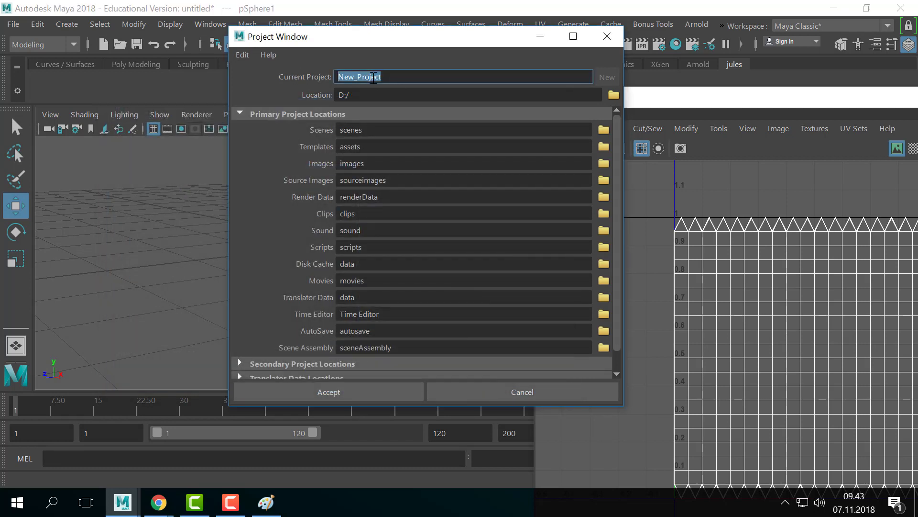
{"action": "type", "text": "181107_CGArt1_UV"}
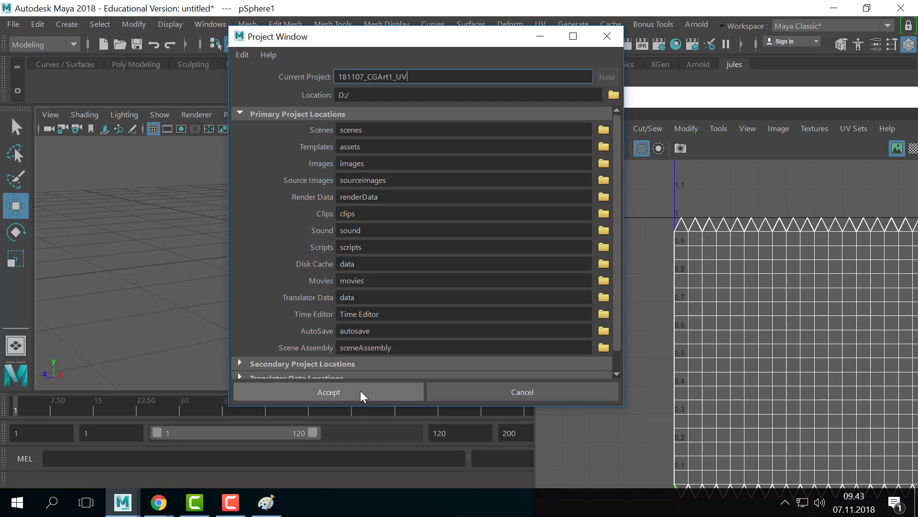
- Create the project and open D:\181107_CGArt1_UV\sourceimages in File Explorer
{"action": "left_click", "coordinate": [361, 390]}
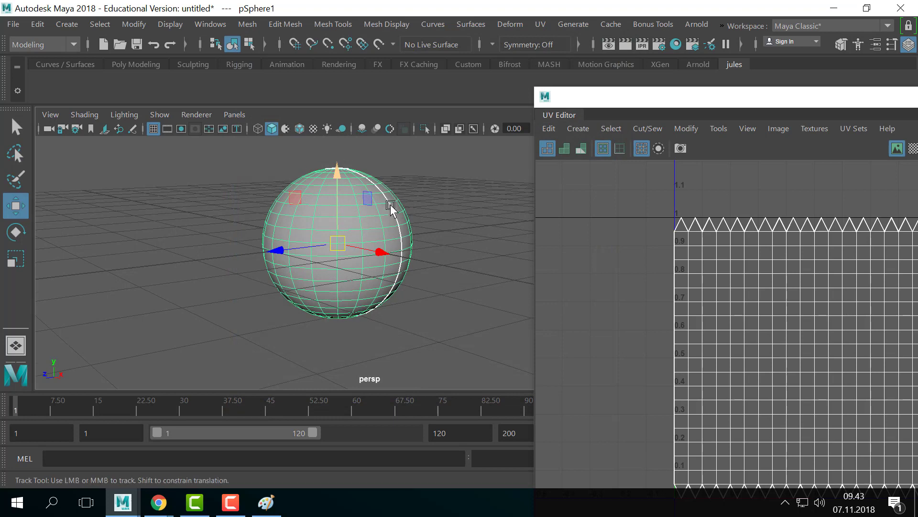
{"action": "middle_click_drag", "start_coordinate": [390, 205], "coordinate": [390, 199], "text": "alt"}
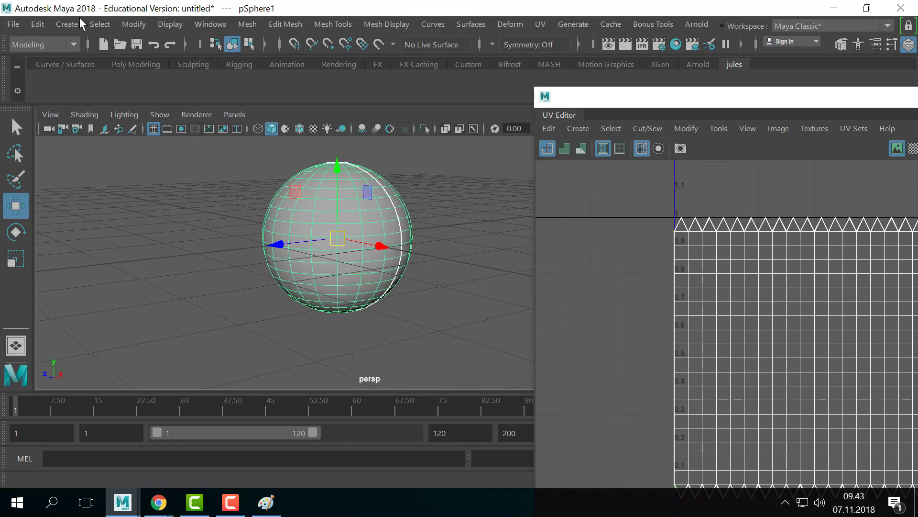
{"action": "left_click", "coordinate": [838, 11]}
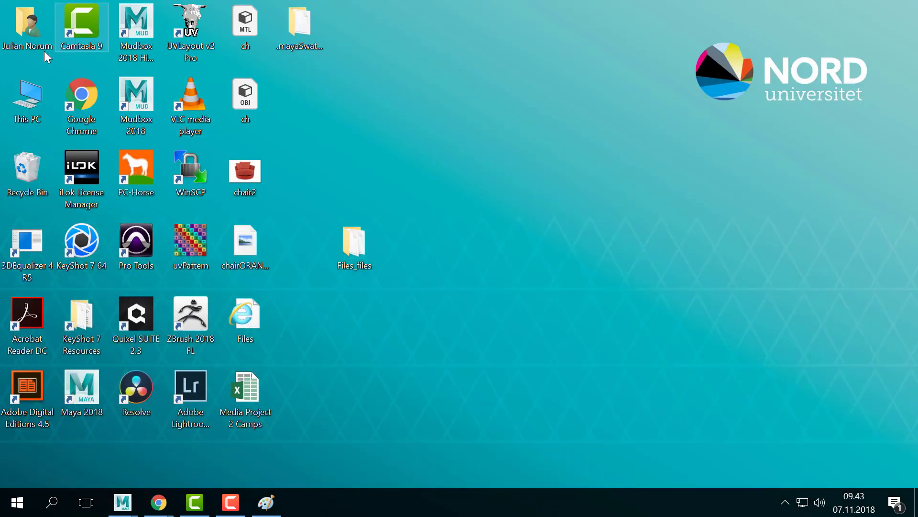
{"action": "double_click", "coordinate": [34, 100]}
{"action": "double_click", "coordinate": [705, 254]}
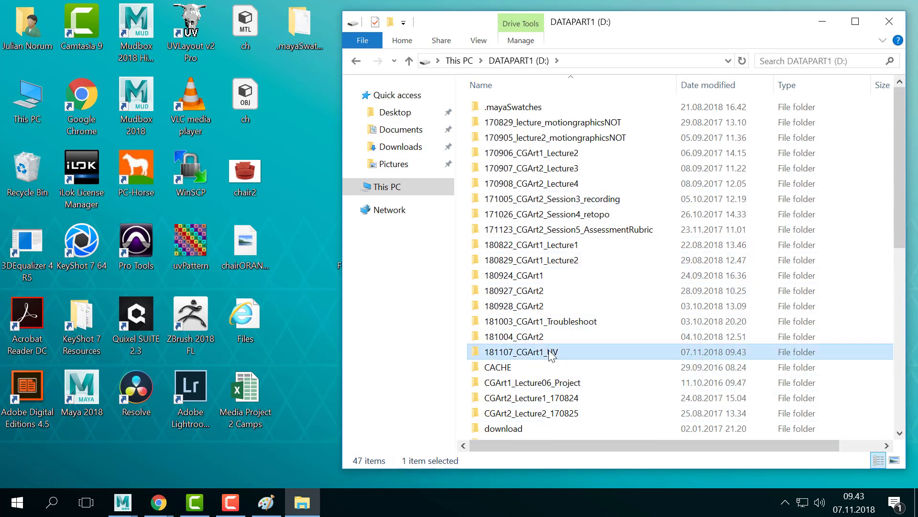
{"action": "double_click", "coordinate": [549, 351]}
{"action": "double_click", "coordinate": [510, 291]}
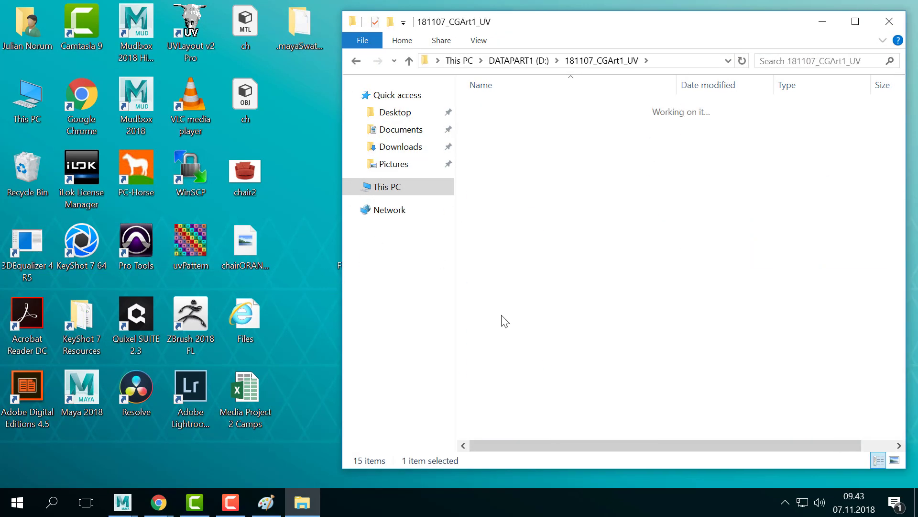
- Copy uvPattern from the desktop into sourceimages and restore the Maya main window
{"action": "left_click_drag", "start_coordinate": [214, 243], "coordinate": [596, 247]}
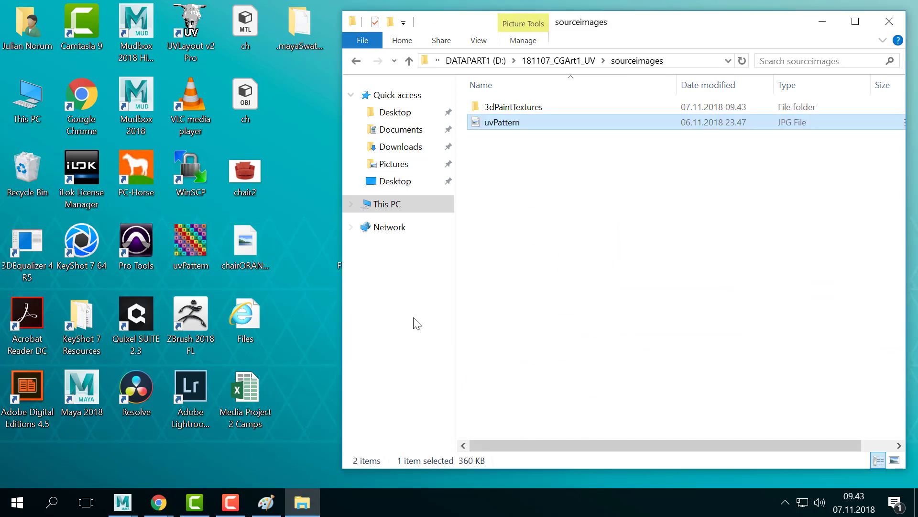
{"action": "left_click", "coordinate": [122, 501]}
{"action": "left_click", "coordinate": [193, 468]}
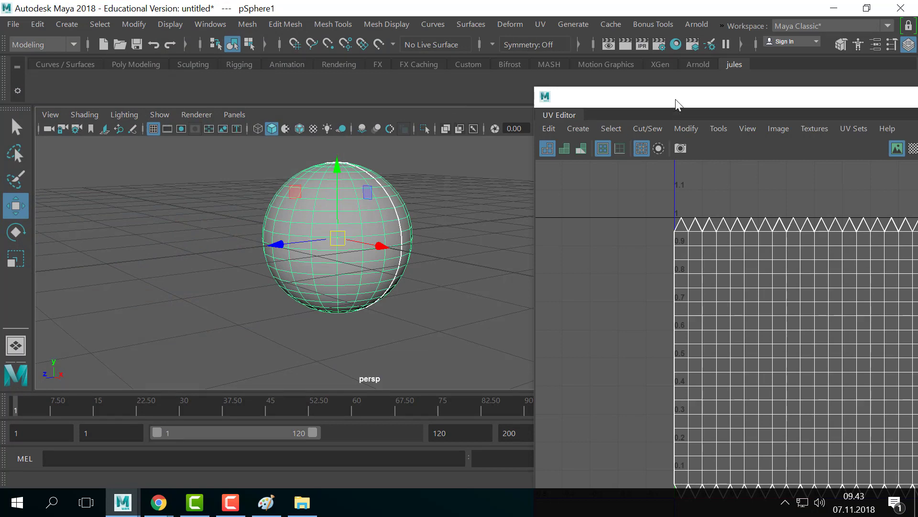
- Assign a new Lambert material, lambert3, to the sphere via Assign Favorite Material
{"action": "left_click_drag", "start_coordinate": [676, 102], "coordinate": [223, 345]}
{"action": "right_click", "coordinate": [301, 218]}
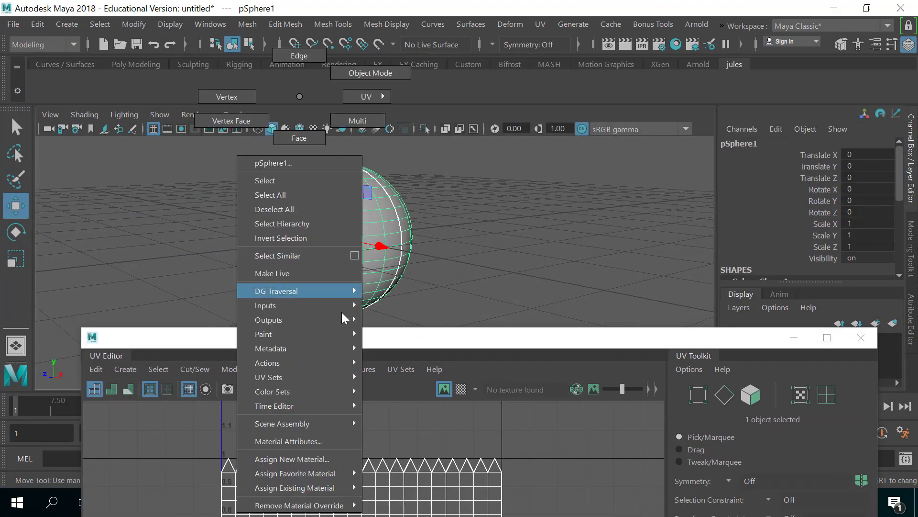
{"action": "mouse_move", "coordinate": [323, 473]}
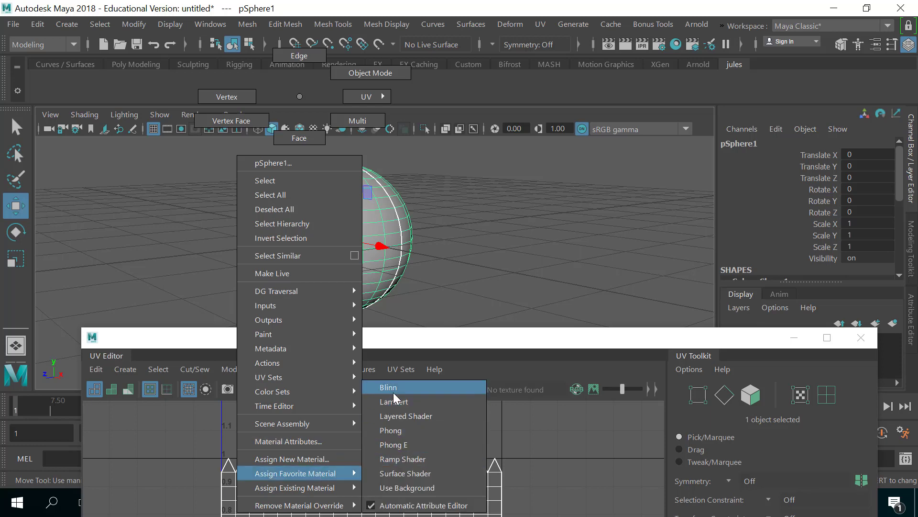
{"action": "right_click_drag", "start_coordinate": [391, 401], "coordinate": [397, 316]}
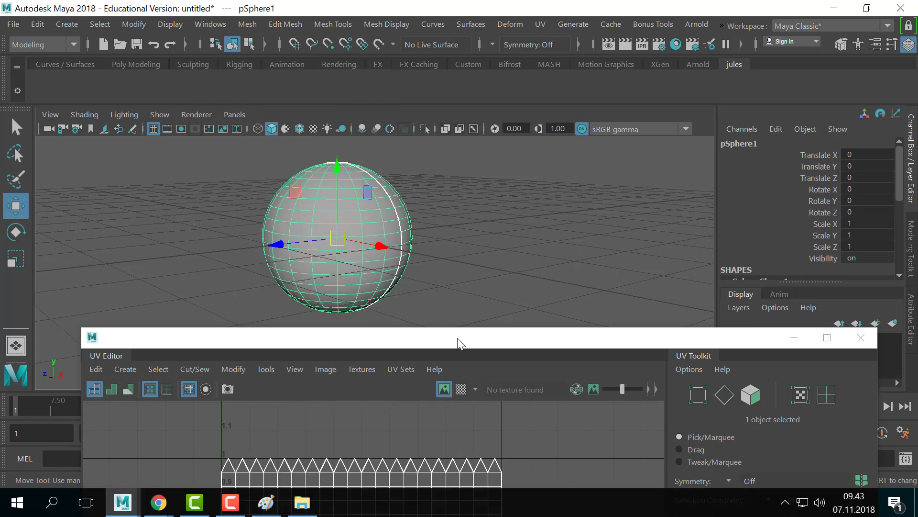
{"action": "left_click_drag", "start_coordinate": [457, 338], "coordinate": [358, 346]}
{"action": "right_click_drag", "start_coordinate": [355, 221], "coordinate": [467, 392]}
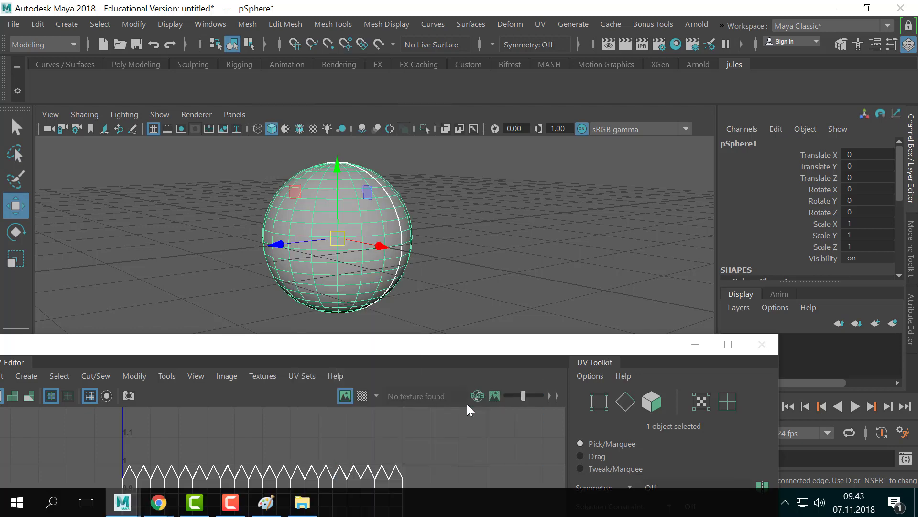
{"action": "left_click_drag", "start_coordinate": [458, 338], "coordinate": [485, 323]}
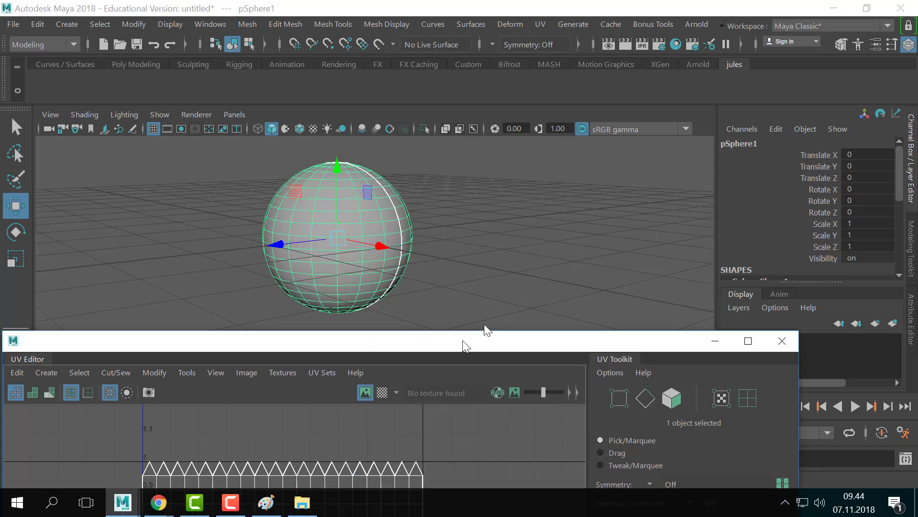
{"action": "mouse_move", "coordinate": [342, 201]}
{"action": "right_mouse_down"}
{"action": "mouse_move", "coordinate": [398, 14]}
{"action": "mouse_move", "coordinate": [409, 46]}
{"action": "mouse_move", "coordinate": [351, 209]}
{"action": "right_mouse_up"}
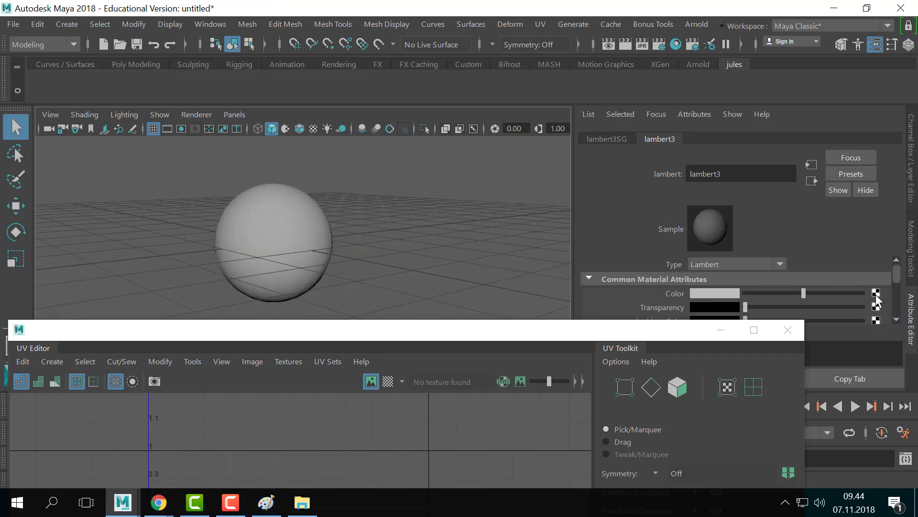
- Map lambert3's colour to a file texture loading uvPattern.jpg with filtering off
{"action": "left_click", "coordinate": [876, 293]}
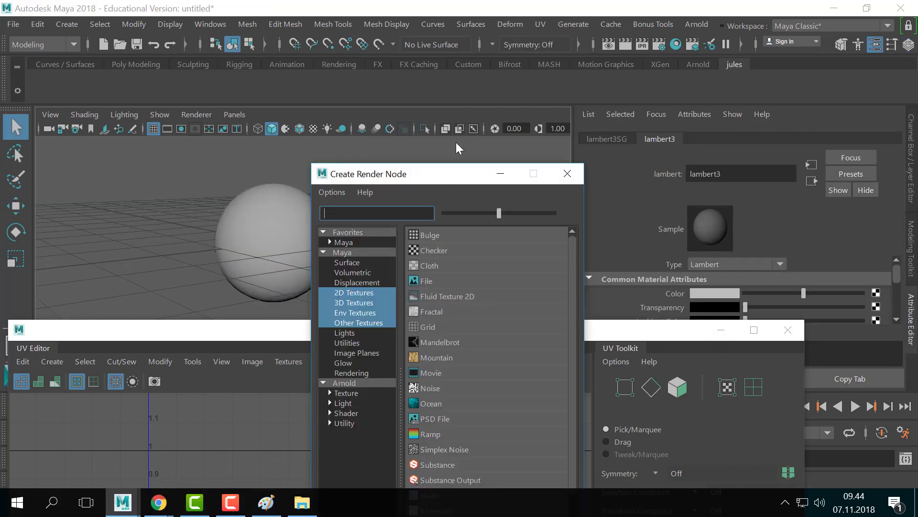
{"action": "left_click", "coordinate": [488, 217]}
{"action": "left_click", "coordinate": [704, 277]}
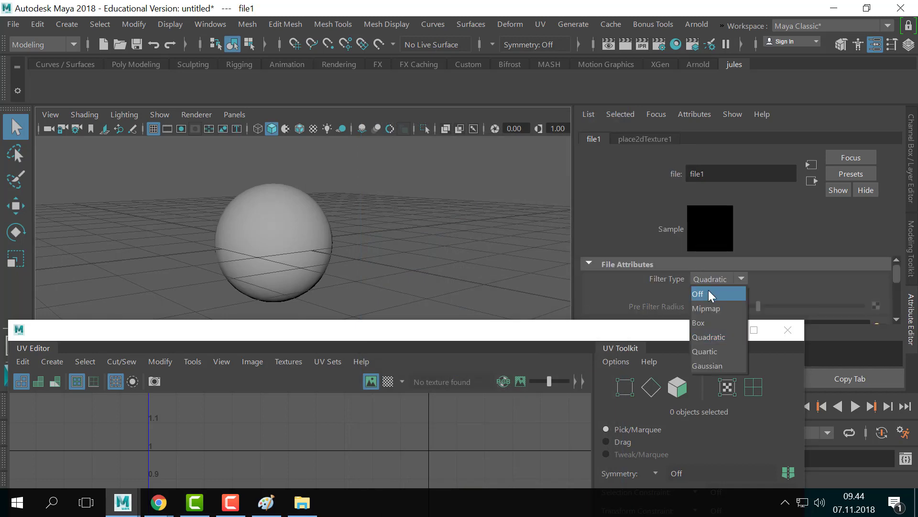
{"action": "left_click", "coordinate": [712, 294]}
{"action": "scroll", "coordinate": [810, 285], "scroll_direction": "down", "scroll_amount": 3}
{"action": "left_click", "coordinate": [880, 270]}
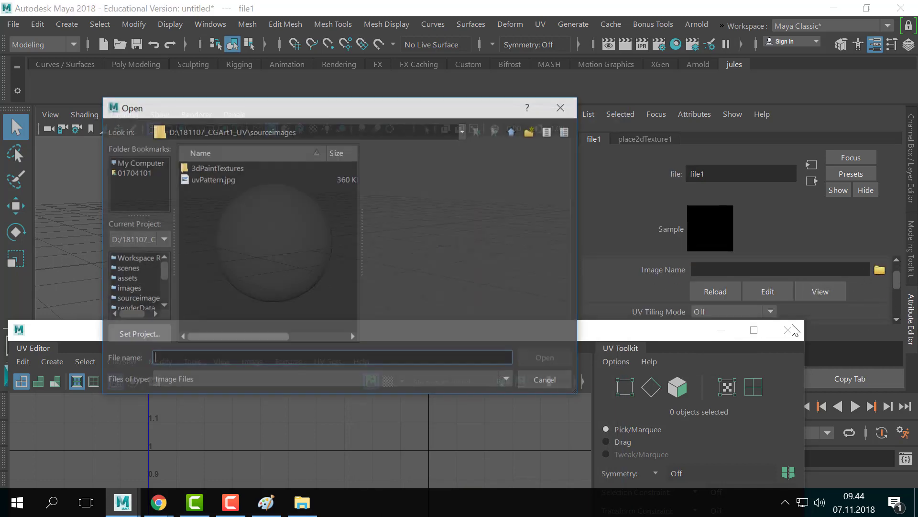
{"action": "left_click", "coordinate": [228, 180]}
{"action": "left_click", "coordinate": [531, 359]}
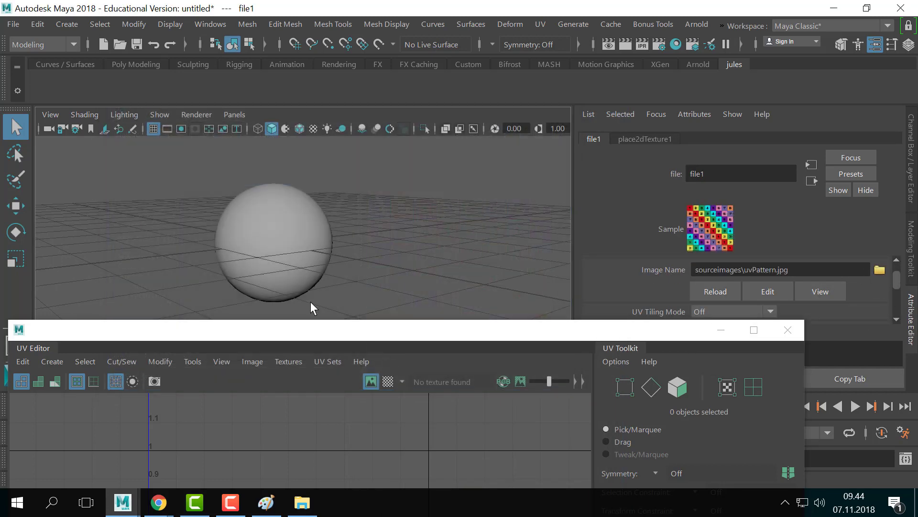
- Turn on textured shading (6) so the sphere shows the numbered checker
{"action": "middle_click_drag", "start_coordinate": [331, 264], "coordinate": [365, 272], "text": "alt"}
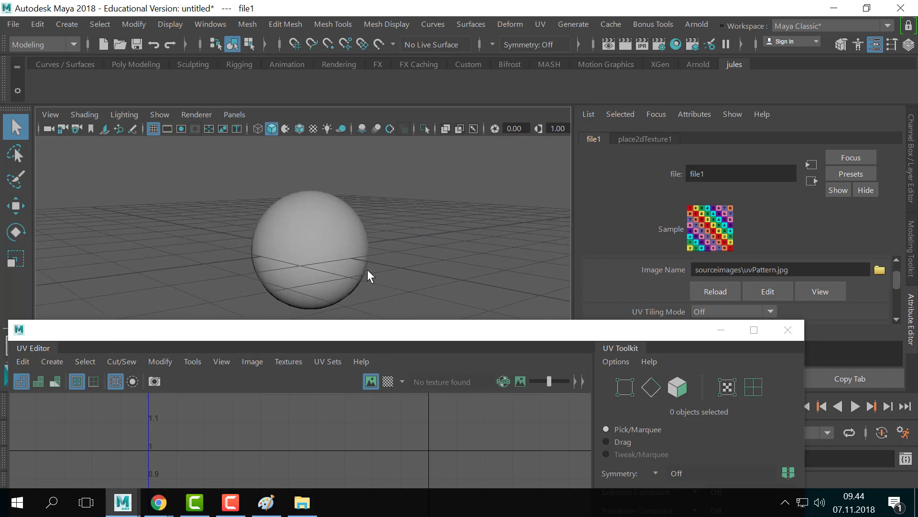
{"action": "left_click", "coordinate": [367, 268]}
{"action": "key", "text": "6"}
{"action": "left_click", "coordinate": [393, 282]}
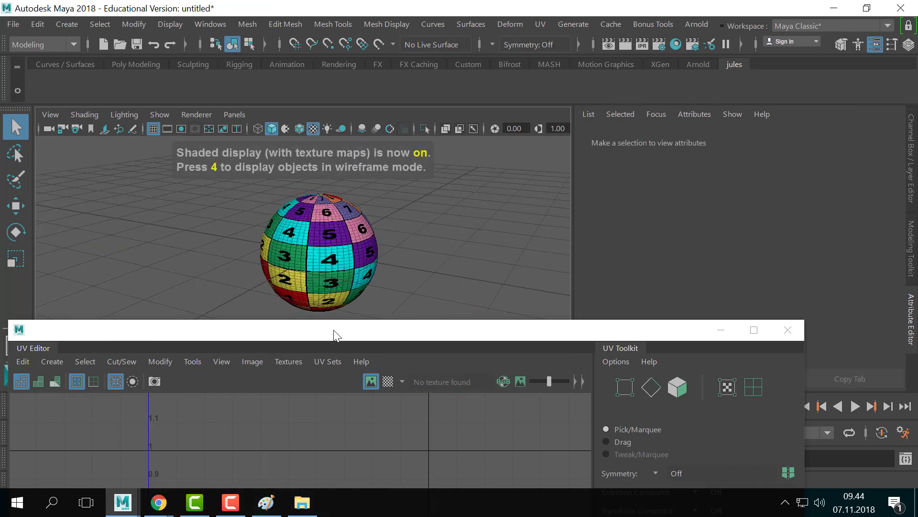
- Move the UV Editor to the lower right and frame the checker-textured sphere in the perspective view
{"action": "left_click_drag", "start_coordinate": [334, 329], "coordinate": [750, 321]}
{"action": "scroll", "coordinate": [357, 231], "scroll_direction": "down", "scroll_amount": 3}
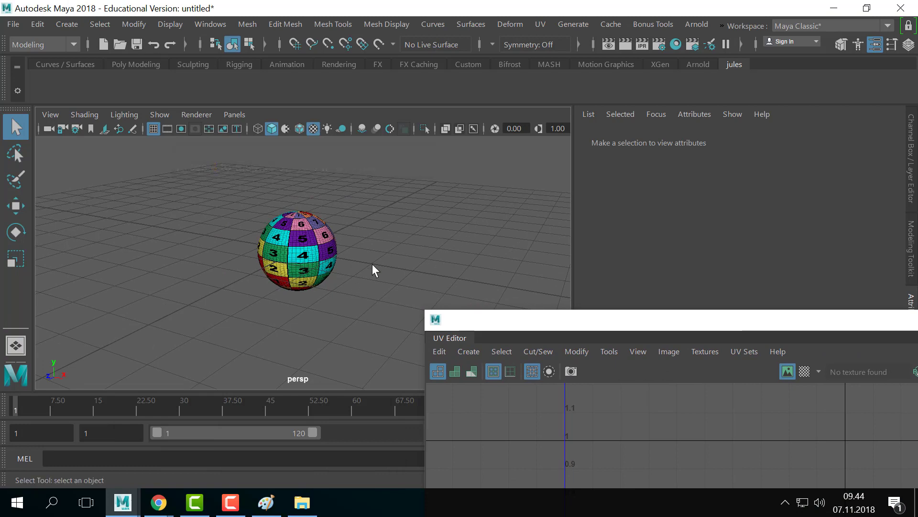
{"action": "left_click_drag", "start_coordinate": [549, 320], "coordinate": [745, 337]}
{"action": "scroll", "coordinate": [395, 265], "scroll_direction": "up", "scroll_amount": 3}
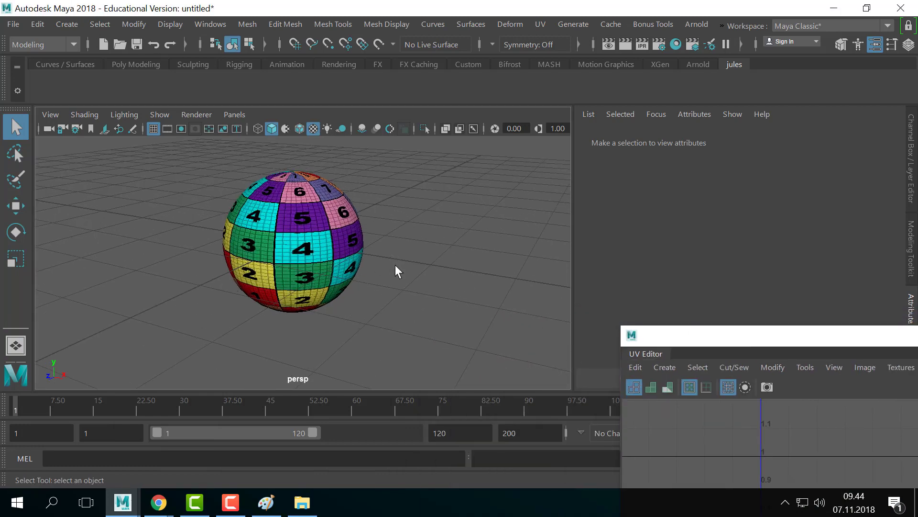
{"action": "middle_click_drag", "start_coordinate": [385, 247], "coordinate": [357, 263], "text": "alt"}
{"action": "scroll", "coordinate": [357, 263], "scroll_direction": "up", "scroll_amount": 1}
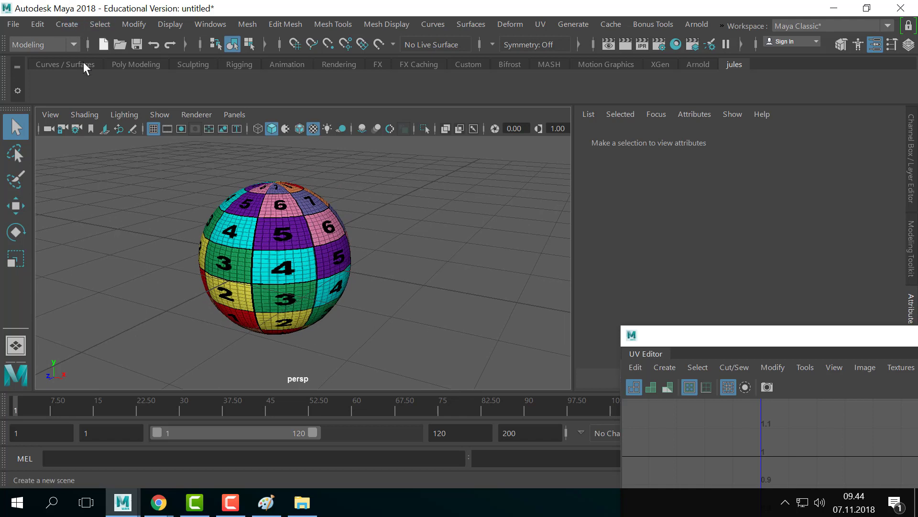
- Create a polygon cube from the Poly Modeling shelf and move it beside the sphere
{"action": "left_click", "coordinate": [122, 65]}
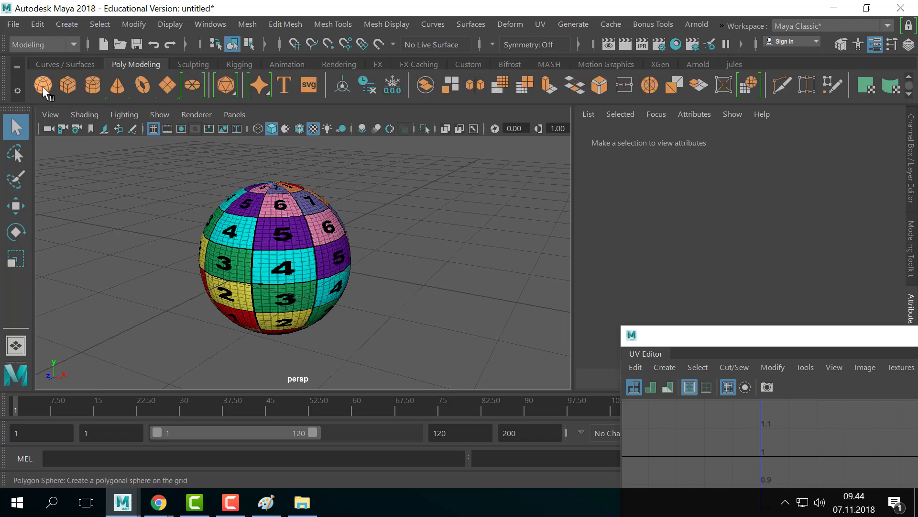
{"action": "left_click", "coordinate": [67, 85]}
{"action": "key", "text": "w"}
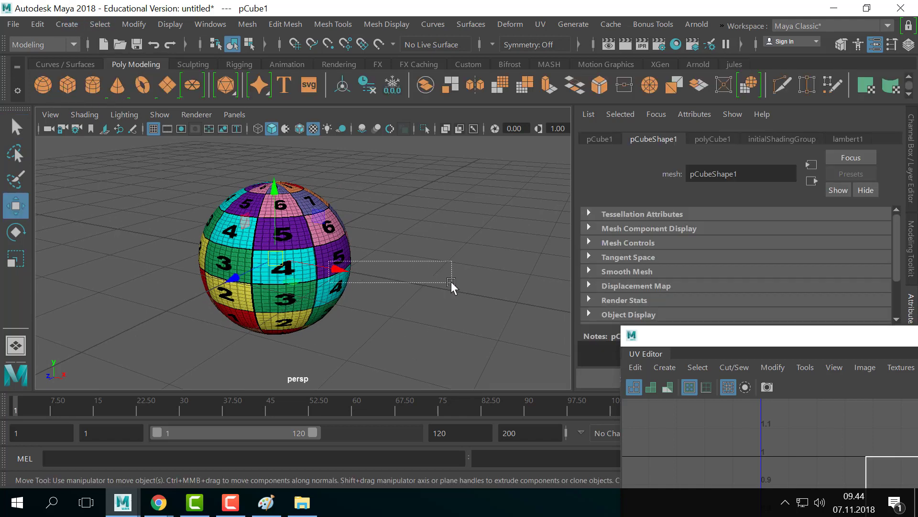
{"action": "left_click", "coordinate": [343, 271]}
{"action": "key", "text": "ctrl+z"}
{"action": "left_click_drag", "start_coordinate": [344, 271], "coordinate": [550, 307]}
{"action": "middle_click_drag", "start_coordinate": [550, 307], "coordinate": [484, 279], "text": "alt"}
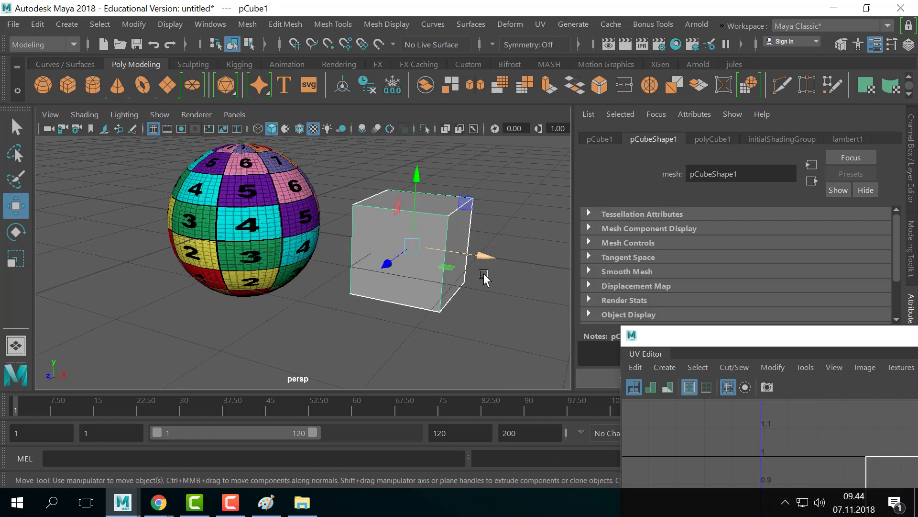
- Assign the existing checker material lambert3 to the cube, replacing an accidental lambert2
{"action": "right_click", "coordinate": [436, 244]}
{"action": "mouse_move", "coordinate": [445, 488]}
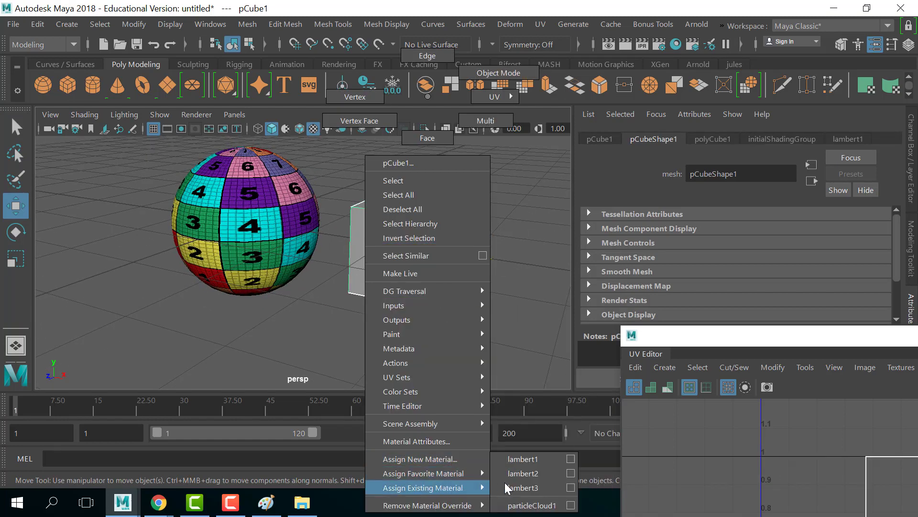
{"action": "left_click", "coordinate": [524, 473]}
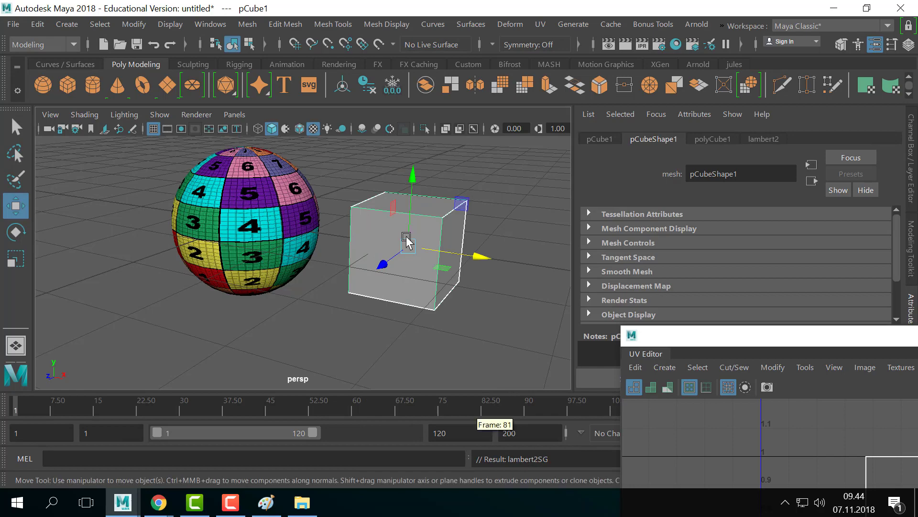
{"action": "right_click", "coordinate": [420, 244]}
{"action": "mouse_move", "coordinate": [442, 476]}
{"action": "left_click", "coordinate": [516, 487]}
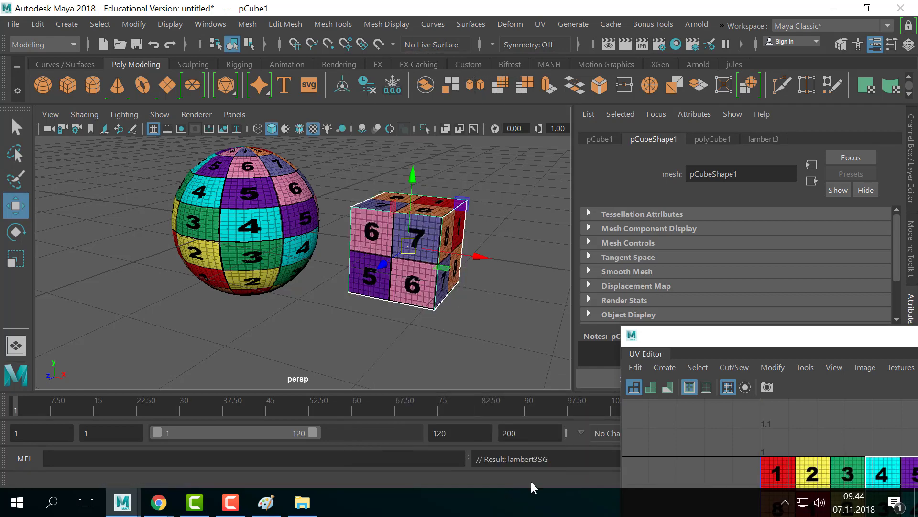
{"action": "scroll", "coordinate": [366, 288], "scroll_direction": "down", "scroll_amount": 3}
{"action": "left_click_drag", "start_coordinate": [386, 292], "coordinate": [431, 304], "text": "alt"}
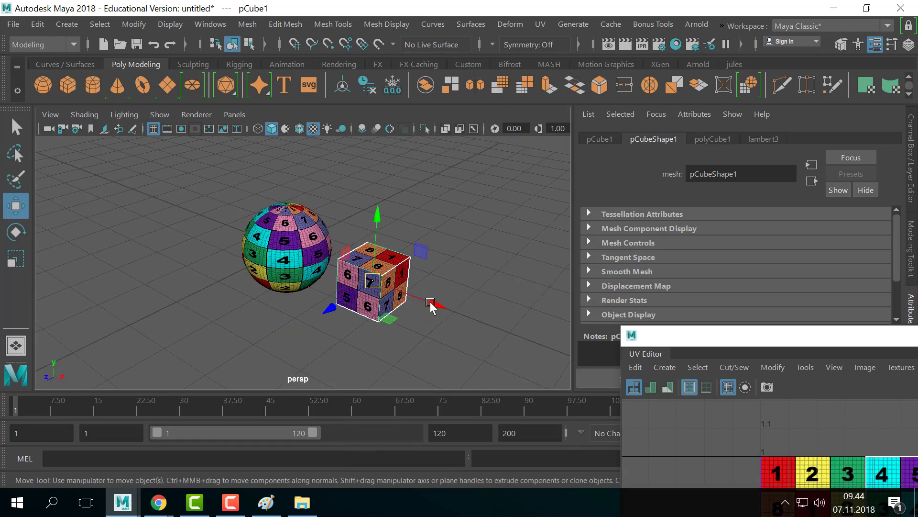
{"action": "left_click", "coordinate": [435, 293]}
{"action": "scroll", "coordinate": [434, 293], "scroll_direction": "down", "scroll_amount": 2}
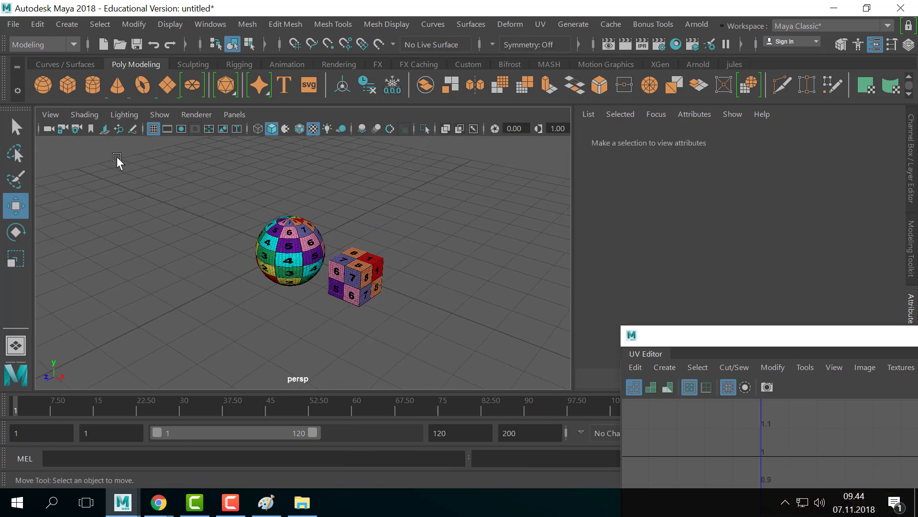
- Create a polygon torus left of the sphere and give it the lambert3 checker material
{"action": "left_click", "coordinate": [142, 85]}
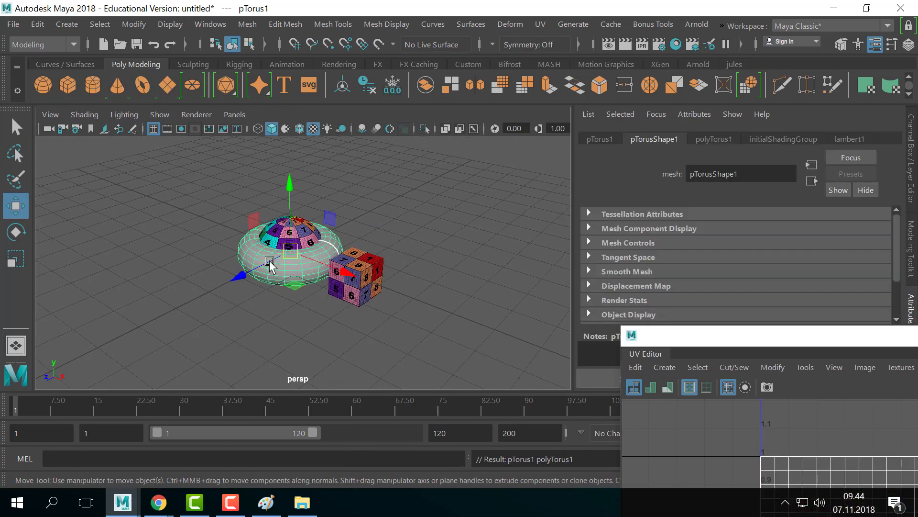
{"action": "left_click_drag", "start_coordinate": [274, 266], "coordinate": [227, 291]}
{"action": "right_click_drag", "start_coordinate": [227, 291], "coordinate": [345, 489]}
{"action": "left_click", "coordinate": [359, 365]}
- Orbit and dolly the camera to inspect the torus texture, then select the torus
{"action": "scroll", "coordinate": [314, 330], "scroll_direction": "up", "scroll_amount": 4}
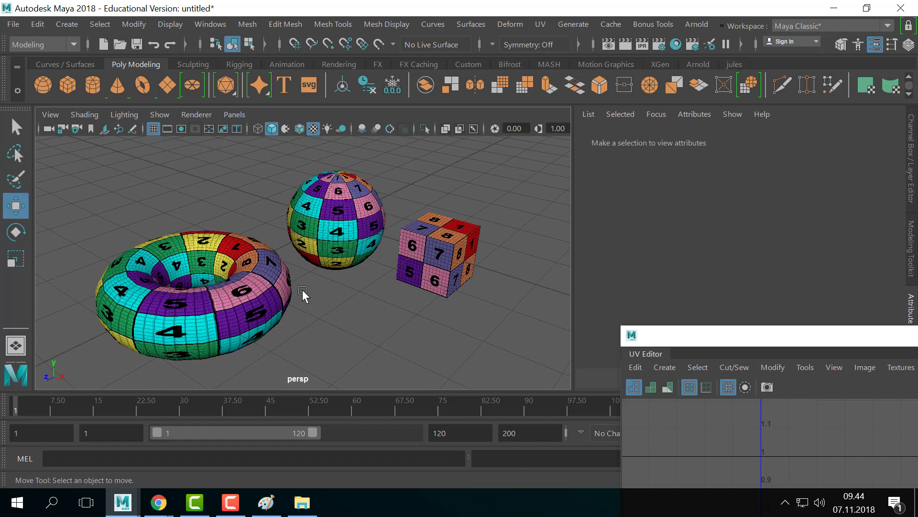
{"action": "left_click_drag", "start_coordinate": [302, 289], "coordinate": [379, 256], "text": "alt"}
{"action": "mouse_move", "coordinate": [380, 257]}
{"action": "right_mouse_down", "text": "alt"}
{"action": "mouse_move", "coordinate": [404, 269]}
{"action": "mouse_move", "coordinate": [395, 260]}
{"action": "right_mouse_up", "text": "alt"}
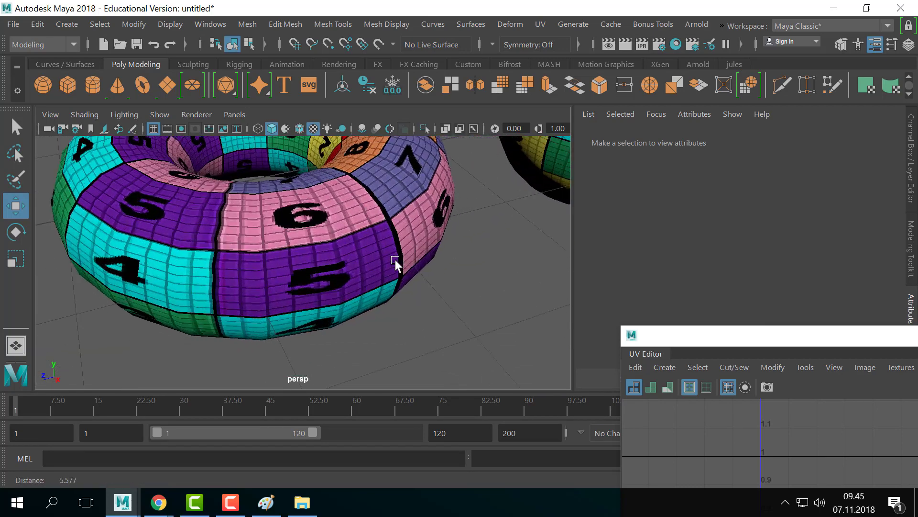
{"action": "left_click_drag", "start_coordinate": [395, 259], "coordinate": [378, 287], "text": "alt"}
{"action": "right_click_drag", "start_coordinate": [379, 287], "coordinate": [285, 259], "text": "alt"}
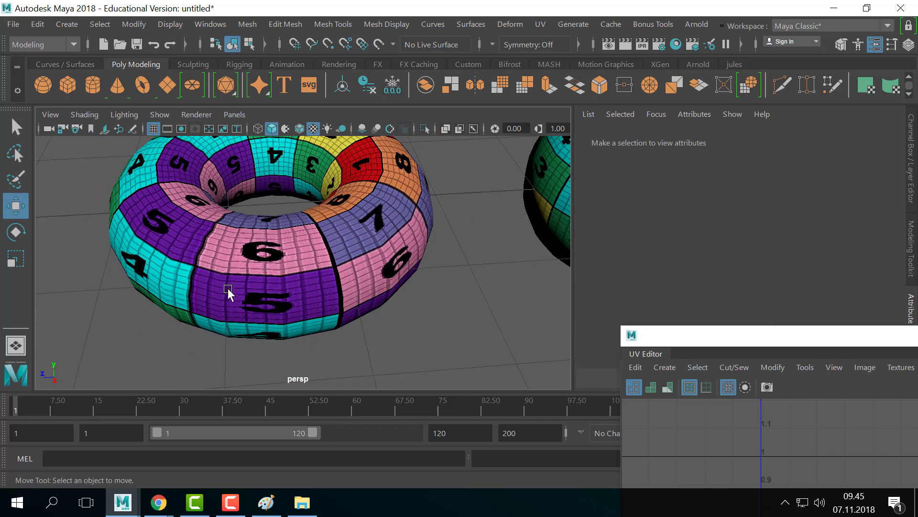
{"action": "right_click_drag", "start_coordinate": [389, 302], "coordinate": [293, 297], "text": "alt"}
{"action": "left_click_drag", "start_coordinate": [293, 297], "coordinate": [282, 277], "text": "alt"}
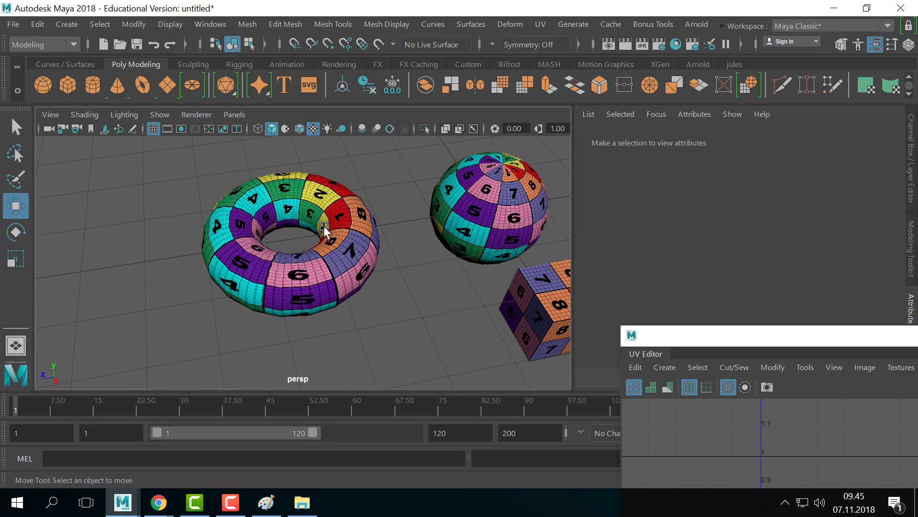
{"action": "middle_click_drag", "start_coordinate": [323, 226], "coordinate": [254, 256], "text": "alt"}
{"action": "left_click_drag", "start_coordinate": [254, 256], "coordinate": [381, 206], "text": "alt"}
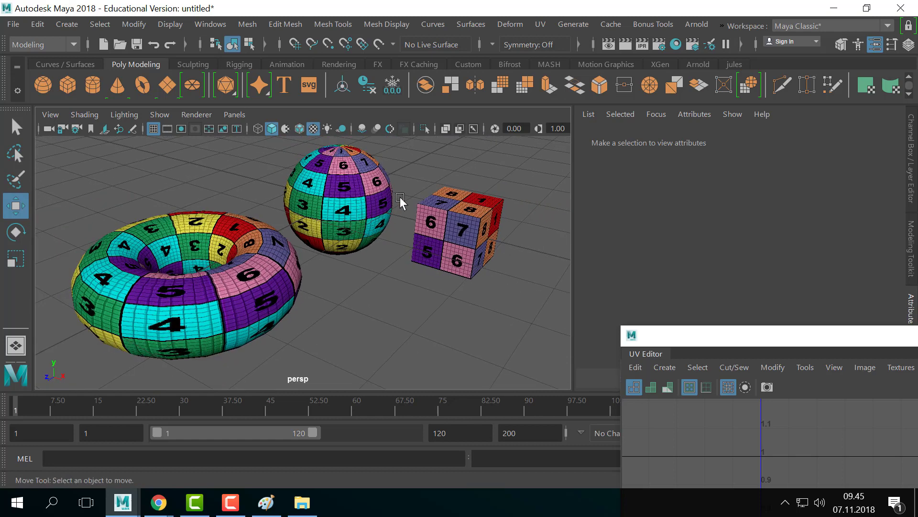
{"action": "left_click", "coordinate": [282, 287]}
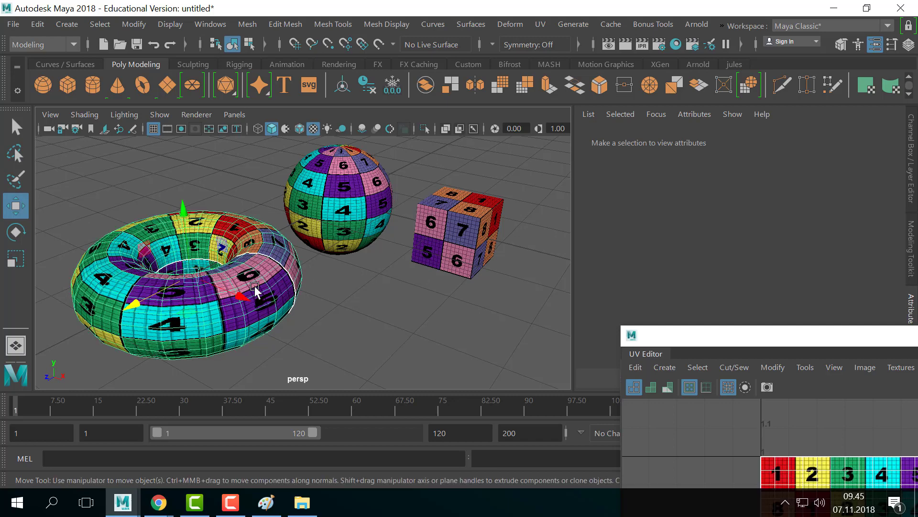
- View the torus UV layout in the UV Editor, then select the sphere and frame its UV square
{"action": "left_click_drag", "start_coordinate": [722, 335], "coordinate": [372, 34]}
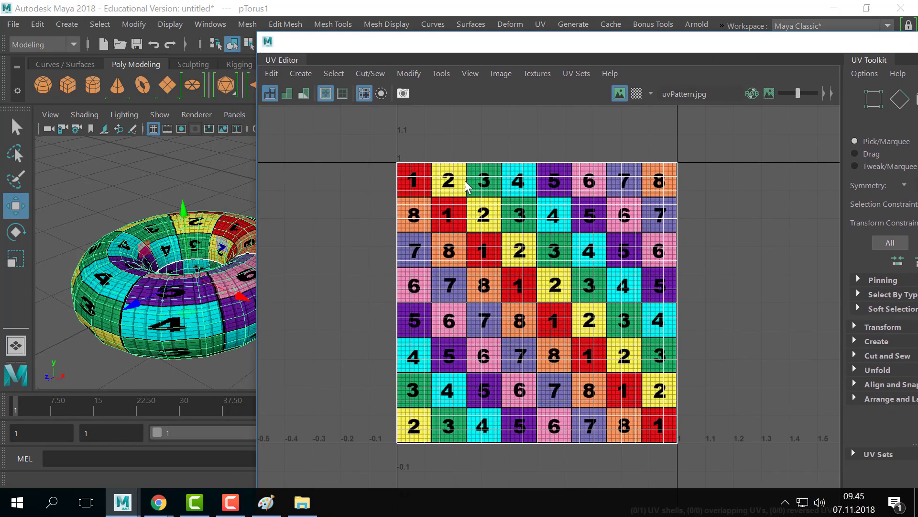
{"action": "right_click_drag", "start_coordinate": [464, 185], "coordinate": [400, 178], "text": "alt"}
{"action": "middle_click_drag", "start_coordinate": [400, 179], "coordinate": [442, 168], "text": "alt"}
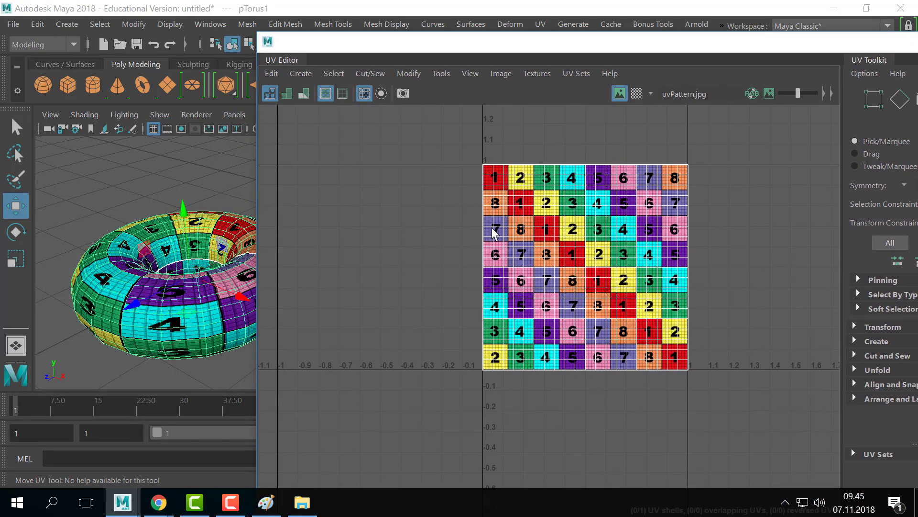
{"action": "left_click_drag", "start_coordinate": [521, 42], "coordinate": [686, 101]}
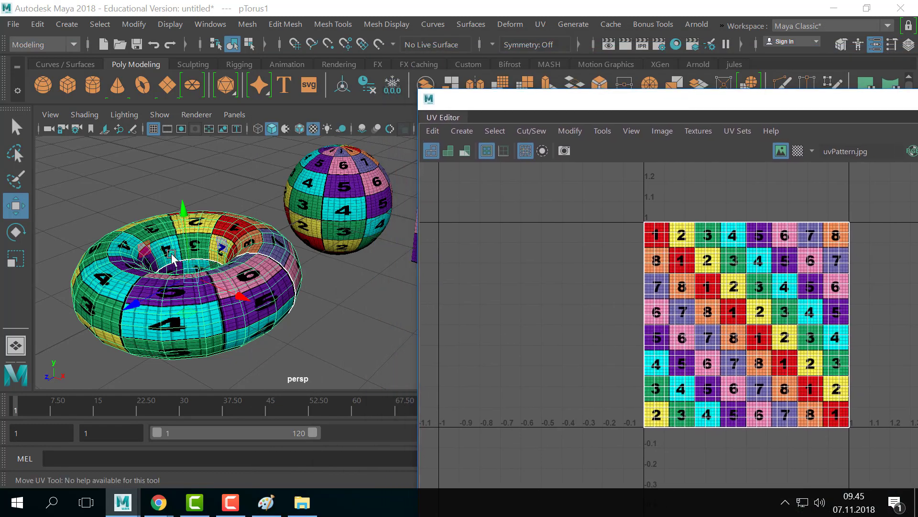
{"action": "left_click_drag", "start_coordinate": [478, 106], "coordinate": [539, 103]}
{"action": "left_click", "coordinate": [359, 196]}
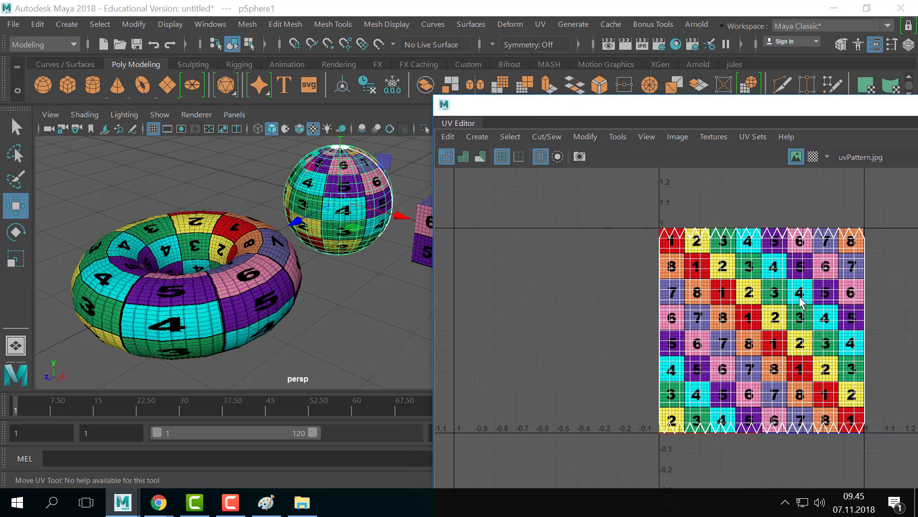
{"action": "left_click_drag", "start_coordinate": [679, 104], "coordinate": [583, 86]}
{"action": "right_click_drag", "start_coordinate": [588, 204], "coordinate": [850, 258], "text": "alt"}
{"action": "middle_click_drag", "start_coordinate": [850, 258], "coordinate": [725, 205], "text": "alt"}
{"action": "right_click_drag", "start_coordinate": [725, 205], "coordinate": [675, 226], "text": "alt"}
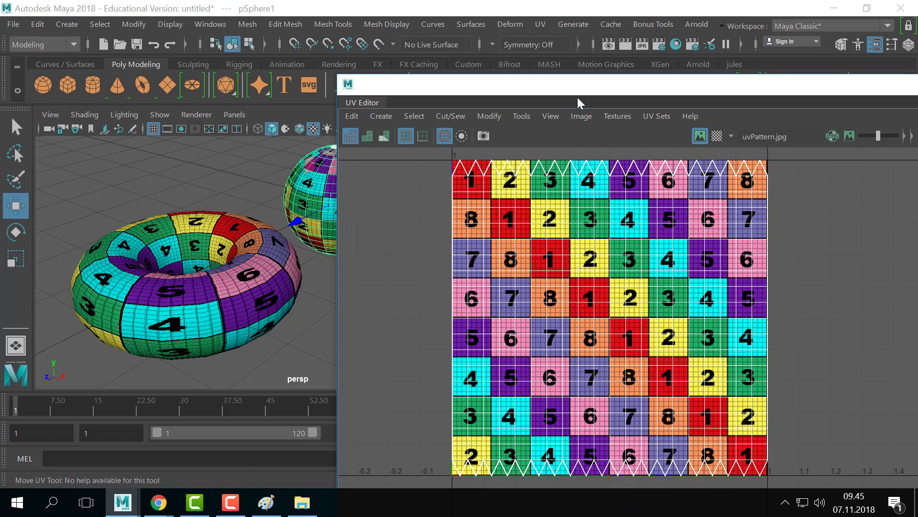
- Select the cube and frame its UV layout over the uvPattern.jpg checker
{"action": "left_click_drag", "start_coordinate": [605, 91], "coordinate": [777, 101]}
{"action": "left_click", "coordinate": [436, 253]}
{"action": "middle_click_drag", "start_coordinate": [427, 301], "coordinate": [280, 268], "text": "alt"}
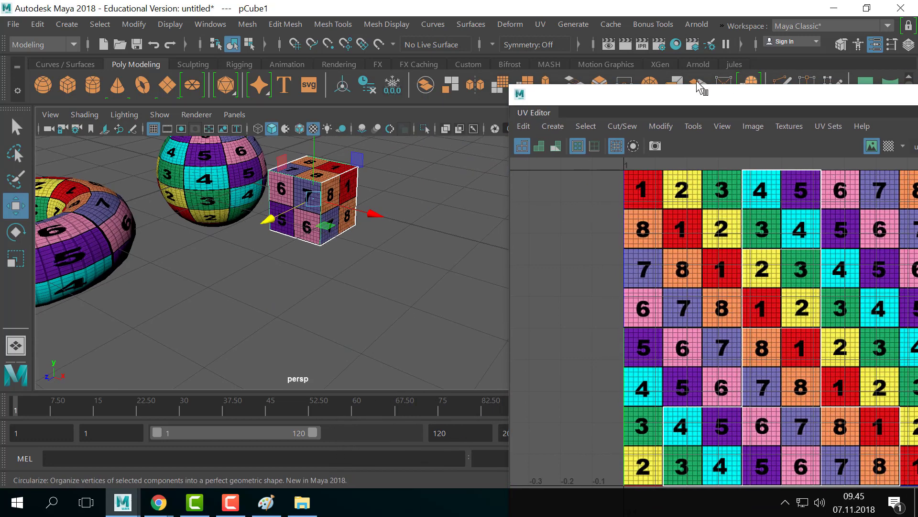
{"action": "left_click_drag", "start_coordinate": [681, 96], "coordinate": [500, 53]}
{"action": "right_click_drag", "start_coordinate": [684, 148], "coordinate": [559, 149], "text": "alt"}
{"action": "middle_click_drag", "start_coordinate": [560, 149], "coordinate": [553, 156], "text": "alt"}
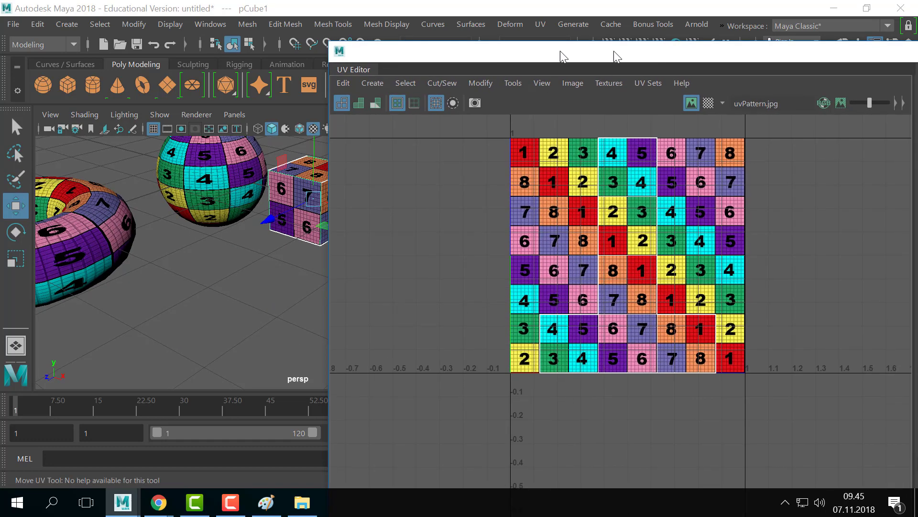
{"action": "left_click_drag", "start_coordinate": [564, 56], "coordinate": [402, 68]}
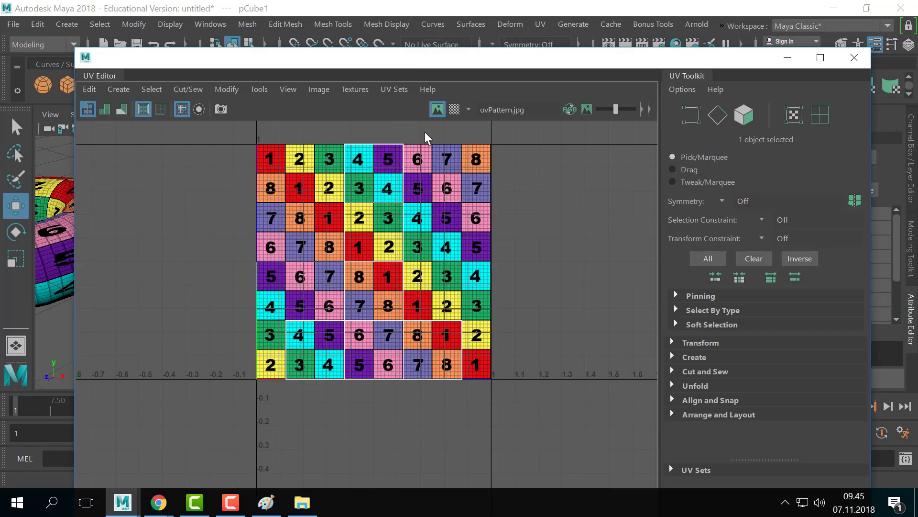
- Toggle the uvPattern texture image behind the cube's UVs on and off, leaving it hidden
{"action": "left_click", "coordinate": [437, 112]}
{"action": "left_click", "coordinate": [437, 112]}
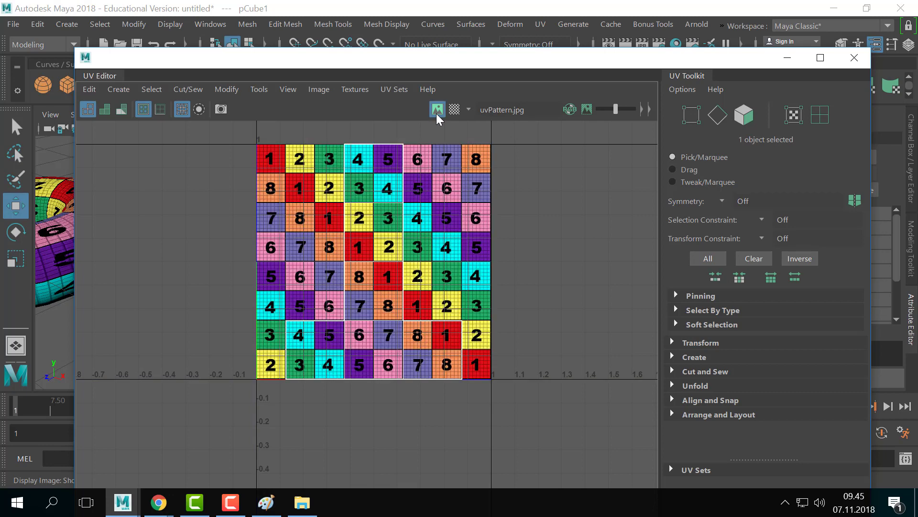
{"action": "double_click", "coordinate": [437, 112]}
{"action": "left_click", "coordinate": [437, 115]}
{"action": "left_click", "coordinate": [438, 111]}
{"action": "left_click", "coordinate": [439, 112]}
{"action": "double_click", "coordinate": [438, 115]}
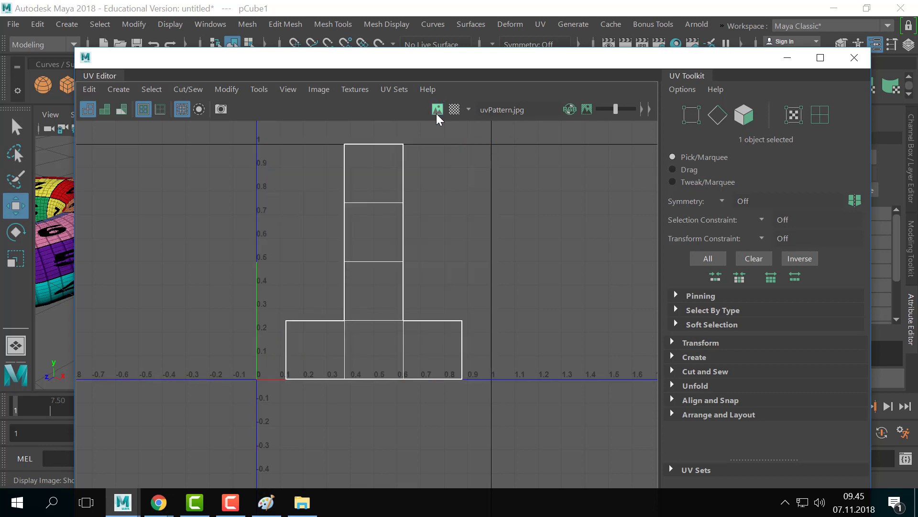
{"action": "left_click", "coordinate": [437, 115]}
{"action": "left_click", "coordinate": [437, 116]}
{"action": "double_click", "coordinate": [437, 116]}
{"action": "left_click", "coordinate": [437, 116]}
{"action": "left_click", "coordinate": [437, 116]}
{"action": "left_click_drag", "start_coordinate": [335, 59], "coordinate": [800, 79]}
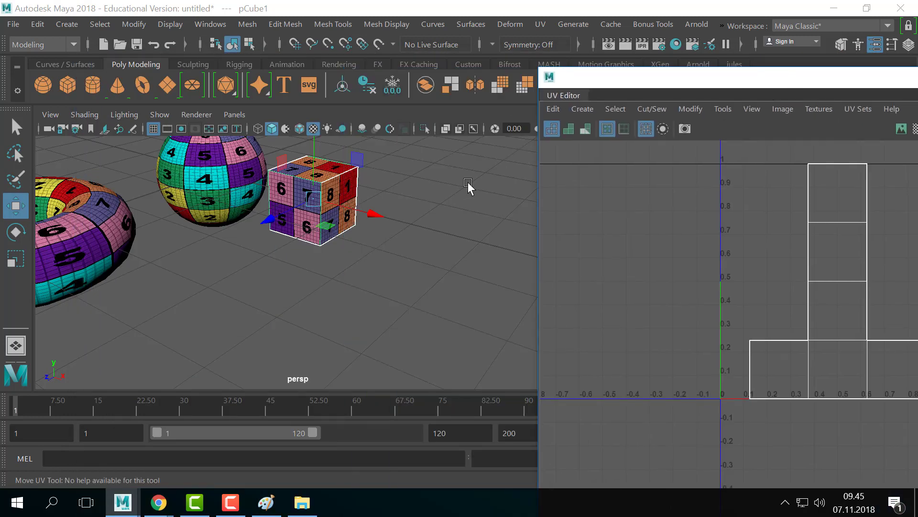
{"action": "left_click_drag", "start_coordinate": [686, 71], "coordinate": [353, 58]}
{"action": "left_click", "coordinate": [595, 115]}
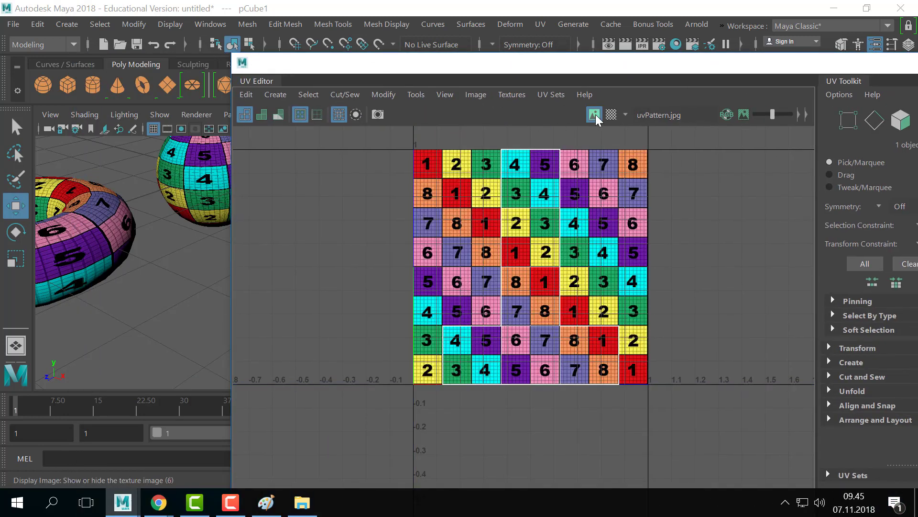
{"action": "left_click", "coordinate": [594, 115]}
{"action": "left_click", "coordinate": [594, 114]}
{"action": "left_click", "coordinate": [594, 115]}
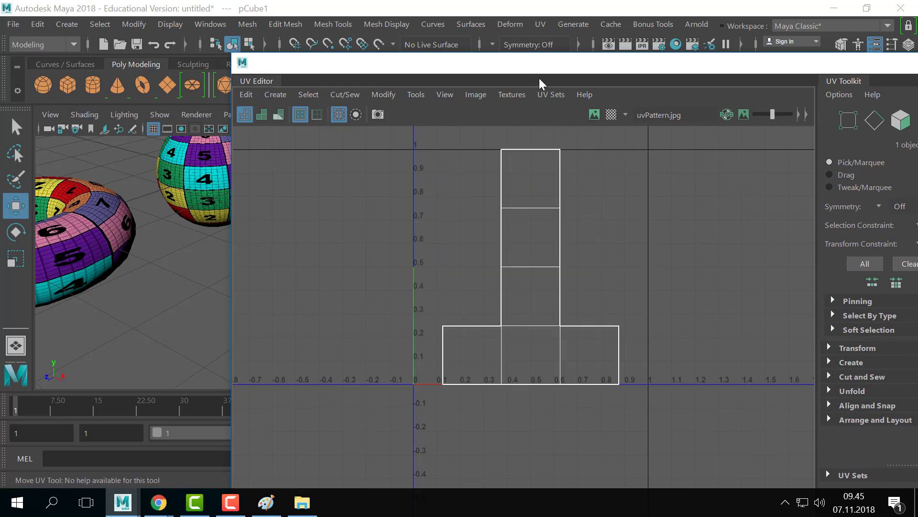
- Set the UV Editor display to Shaded so the UV shells appear filled
{"action": "left_click_drag", "start_coordinate": [525, 67], "coordinate": [480, 33]}
{"action": "left_click", "coordinate": [406, 66]}
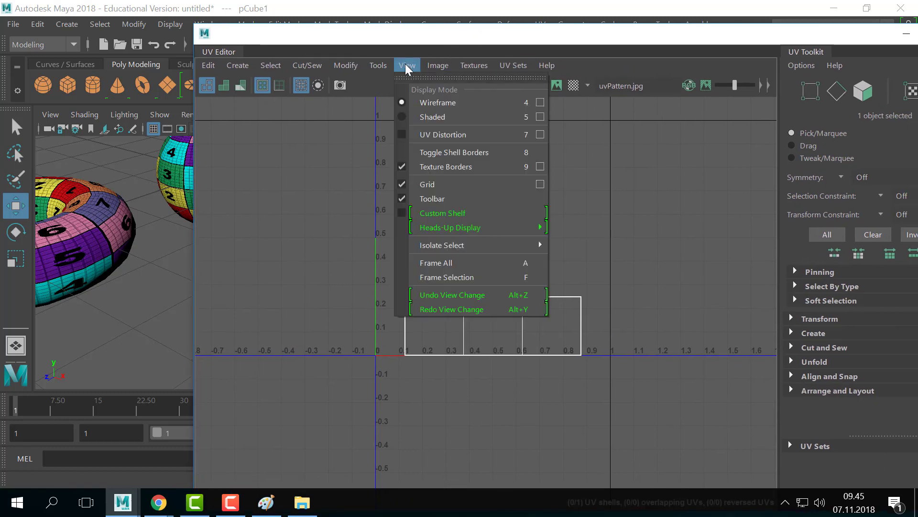
{"action": "left_click", "coordinate": [403, 120]}
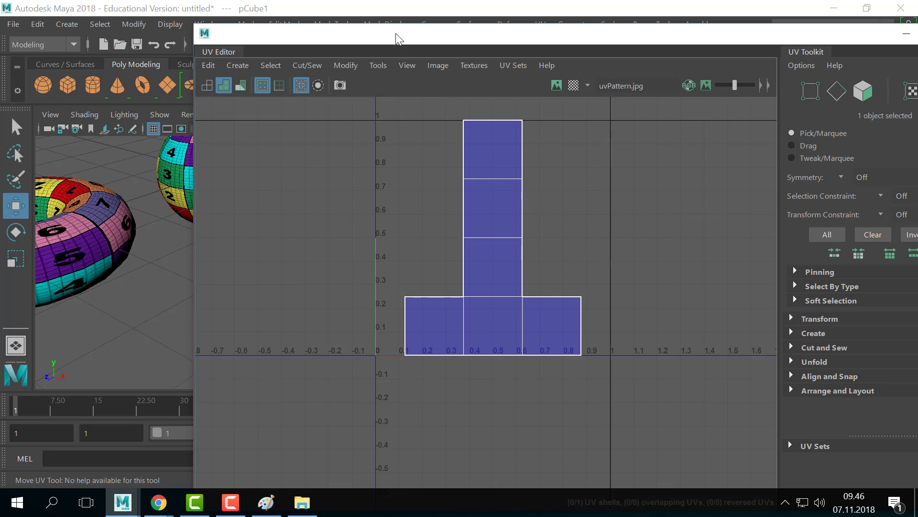
{"action": "left_click_drag", "start_coordinate": [397, 38], "coordinate": [431, 35]}
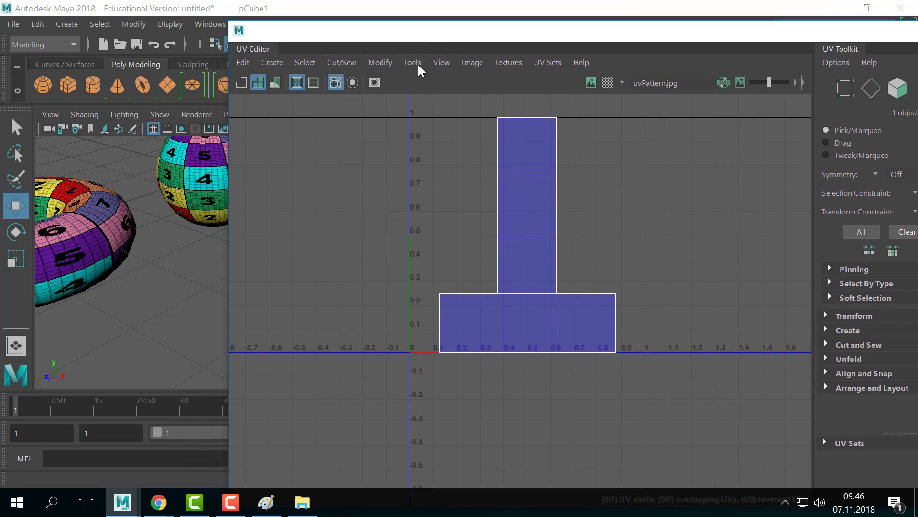
- Marquee-select the torus and sphere and delete them, leaving only the cube
{"action": "left_click_drag", "start_coordinate": [416, 31], "coordinate": [551, 47]}
{"action": "middle_click_drag", "start_coordinate": [296, 205], "coordinate": [334, 253], "text": "alt"}
{"action": "right_click_drag", "start_coordinate": [335, 253], "coordinate": [215, 248], "text": "alt"}
{"action": "left_click_drag", "start_coordinate": [148, 185], "coordinate": [242, 304]}
{"action": "key", "text": "Delete"}
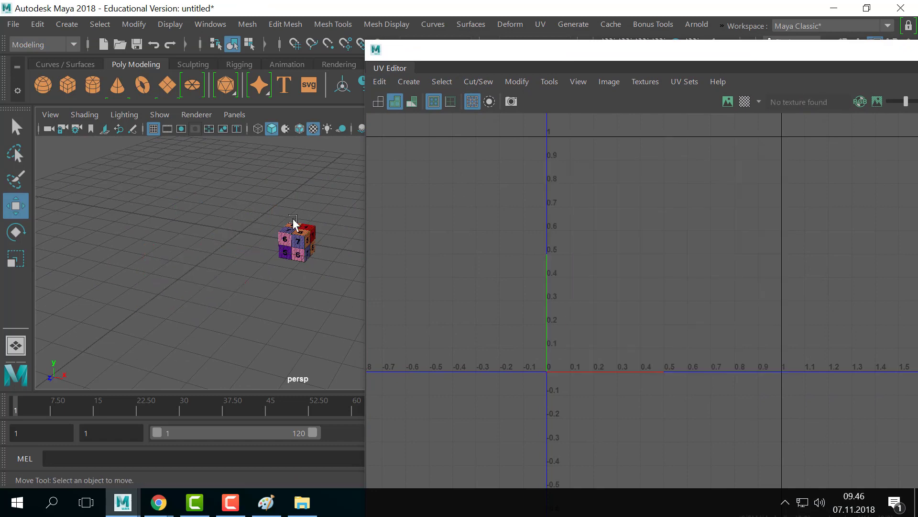
- Move the cube left along X with grid snapping on
{"action": "left_click", "coordinate": [294, 231]}
{"action": "key", "text": "x"}
{"action": "left_click_drag", "start_coordinate": [336, 248], "coordinate": [227, 212]}
{"action": "right_click_drag", "start_coordinate": [203, 222], "coordinate": [400, 253], "text": "alt"}
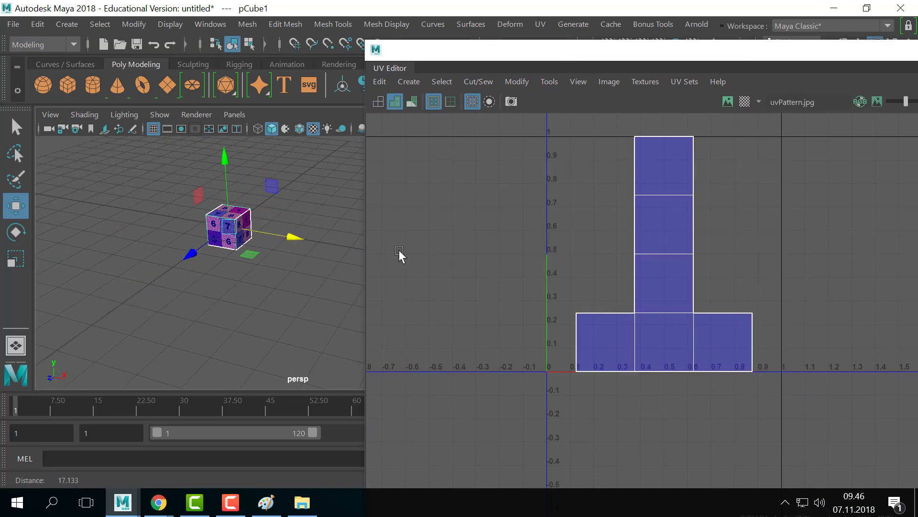
{"action": "left_click_drag", "start_coordinate": [640, 52], "coordinate": [543, 46]}
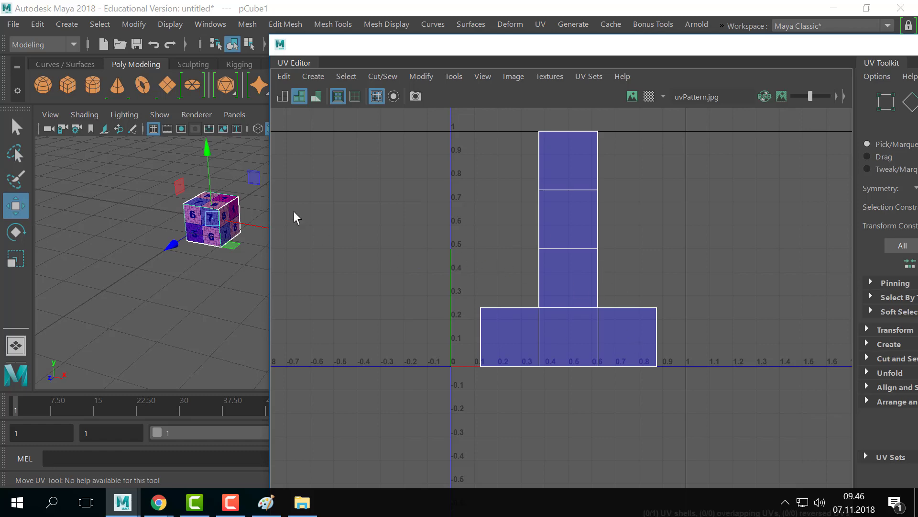
{"action": "scroll", "coordinate": [579, 217], "scroll_direction": "up", "scroll_amount": 1}
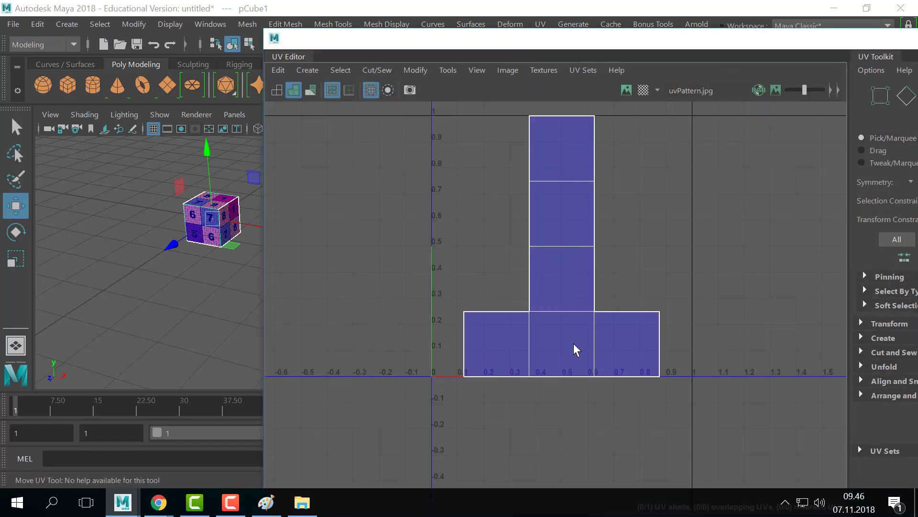
- Duplicate the cube with Ctrl+D and move the copy pCube2 to its right along X
{"action": "left_click_drag", "start_coordinate": [401, 41], "coordinate": [494, 48]}
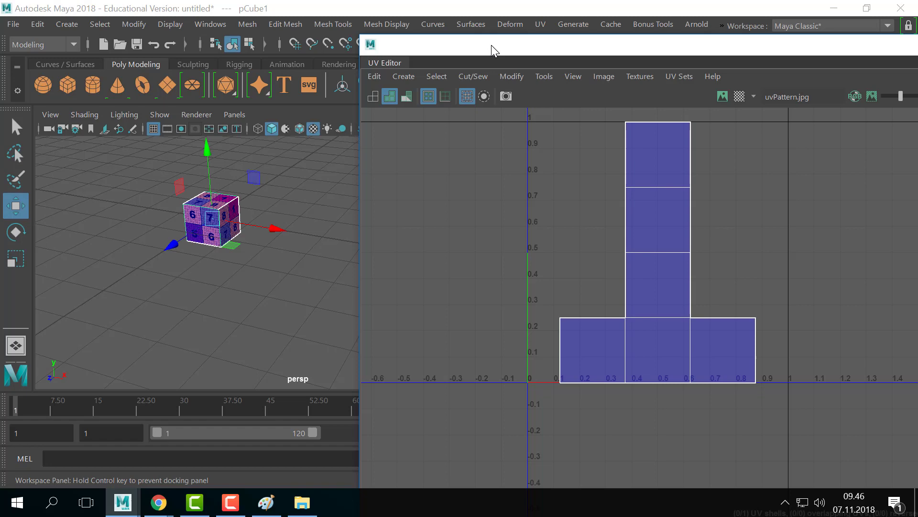
{"action": "middle_click_drag", "start_coordinate": [290, 299], "coordinate": [281, 309], "text": "alt"}
{"action": "middle_click_drag", "start_coordinate": [243, 273], "coordinate": [272, 273], "text": "alt"}
{"action": "scroll", "coordinate": [260, 275], "scroll_direction": "up", "scroll_amount": 2}
{"action": "mouse_move", "coordinate": [258, 269]}
{"action": "left_mouse_down", "text": "alt"}
{"action": "mouse_move", "coordinate": [324, 274]}
{"action": "mouse_move", "coordinate": [251, 263]}
{"action": "left_mouse_up", "text": "alt"}
{"action": "scroll", "coordinate": [251, 262], "scroll_direction": "up", "scroll_amount": 1}
{"action": "middle_click_drag", "start_coordinate": [196, 229], "coordinate": [175, 229], "text": "alt"}
{"action": "scroll", "coordinate": [258, 253], "scroll_direction": "down", "scroll_amount": 3}
{"action": "middle_click_drag", "start_coordinate": [313, 250], "coordinate": [241, 236], "text": "alt"}
{"action": "key", "text": "ctrl+d"}
{"action": "left_click_drag", "start_coordinate": [241, 255], "coordinate": [323, 324]}
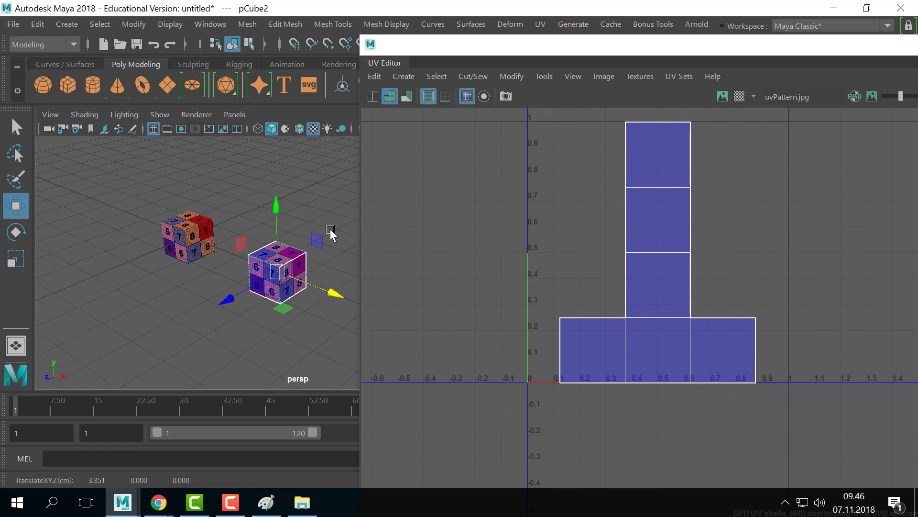
- Reselect the copied cube pCube2 and bring both cubes closer in the view
{"action": "left_click", "coordinate": [330, 236]}
{"action": "left_click", "coordinate": [280, 284]}
{"action": "left_click", "coordinate": [255, 296]}
{"action": "left_click", "coordinate": [276, 278]}
{"action": "left_click", "coordinate": [312, 211]}
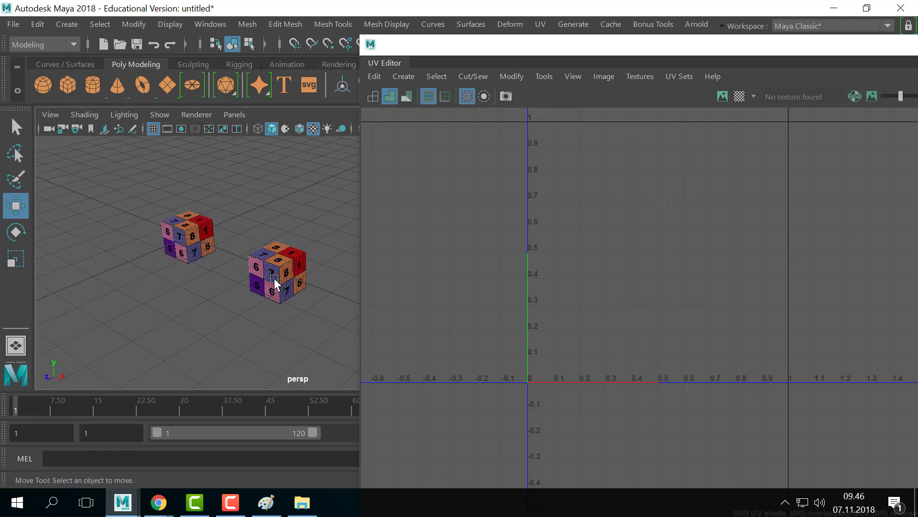
{"action": "left_click", "coordinate": [274, 279]}
{"action": "left_click_drag", "start_coordinate": [559, 45], "coordinate": [584, 37]}
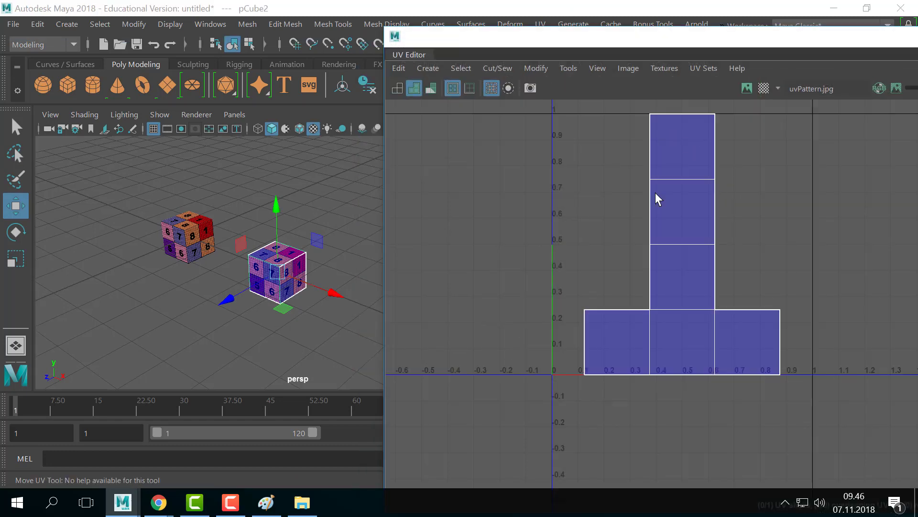
{"action": "left_click", "coordinate": [350, 233]}
{"action": "left_click", "coordinate": [283, 261]}
{"action": "middle_click_drag", "start_coordinate": [243, 244], "coordinate": [251, 244], "text": "alt"}
{"action": "right_click_drag", "start_coordinate": [250, 244], "coordinate": [215, 283], "text": "alt"}
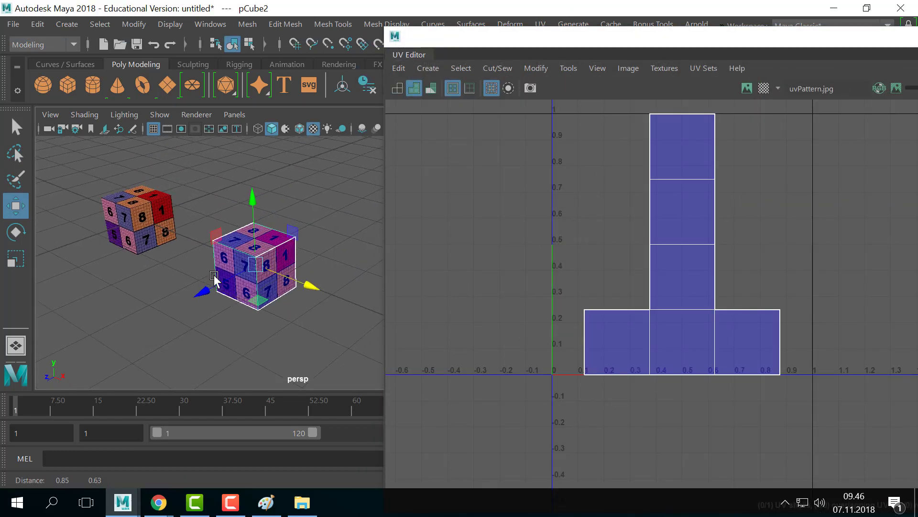
{"action": "middle_click_drag", "start_coordinate": [251, 255], "coordinate": [262, 252], "text": "alt"}
- Switch to face selection and pick the top face of pCube2
{"action": "key", "text": "q"}
{"action": "right_click_drag", "start_coordinate": [262, 106], "coordinate": [271, 206]}
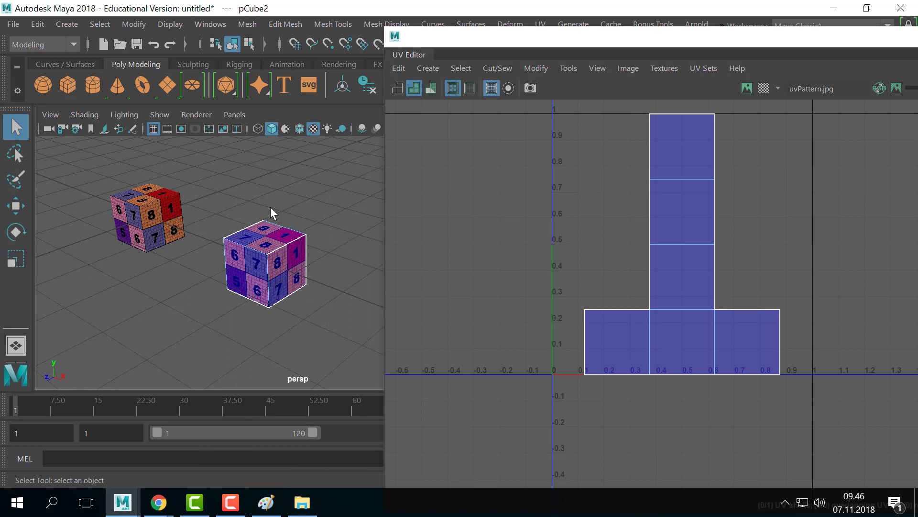
{"action": "left_click", "coordinate": [273, 242]}
{"action": "middle_click_drag", "start_coordinate": [328, 183], "coordinate": [320, 208], "text": "alt"}
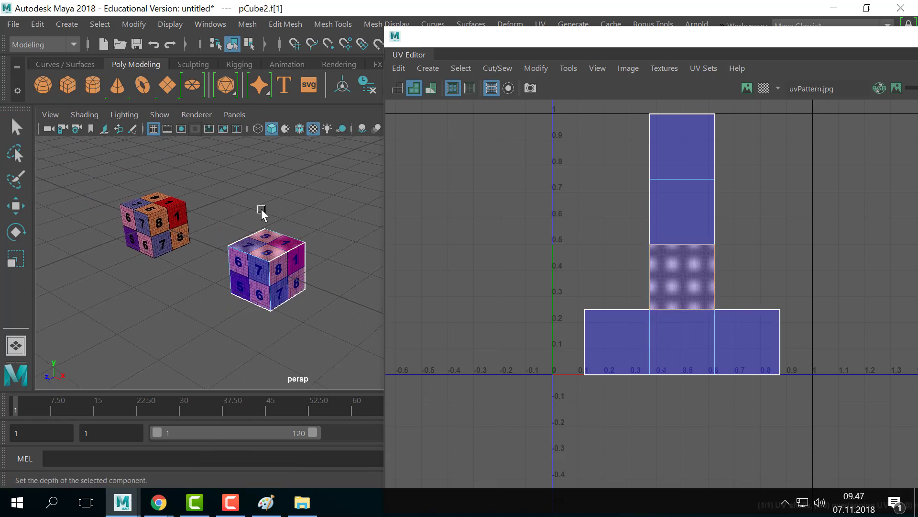
- Extrude the top face upward to nearly double the cube's height, then return to Object Mode
{"action": "key", "text": "w"}
{"action": "key", "text": "ctrl+e"}
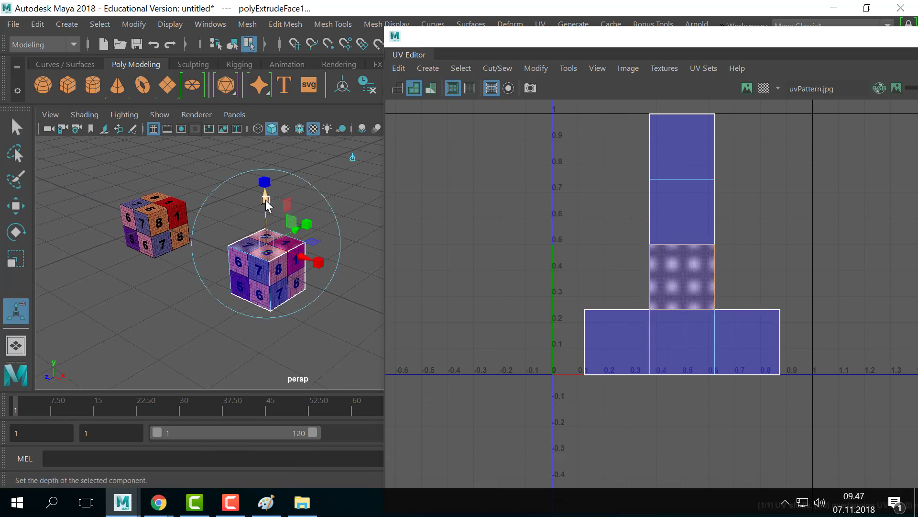
{"action": "left_click_drag", "start_coordinate": [266, 204], "coordinate": [268, 165]}
{"action": "middle_click_drag", "start_coordinate": [292, 204], "coordinate": [288, 213], "text": "alt"}
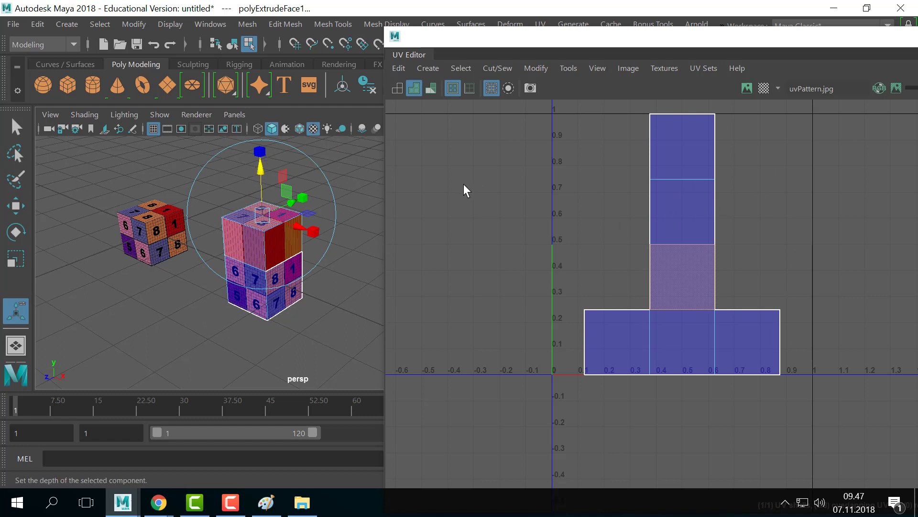
{"action": "mouse_move", "coordinate": [258, 173]}
{"action": "left_mouse_down"}
{"action": "mouse_move", "coordinate": [259, 125]}
{"action": "mouse_move", "coordinate": [258, 165]}
{"action": "left_mouse_up"}
{"action": "key", "text": "q"}
{"action": "right_click_drag", "start_coordinate": [274, 225], "coordinate": [344, 72]}
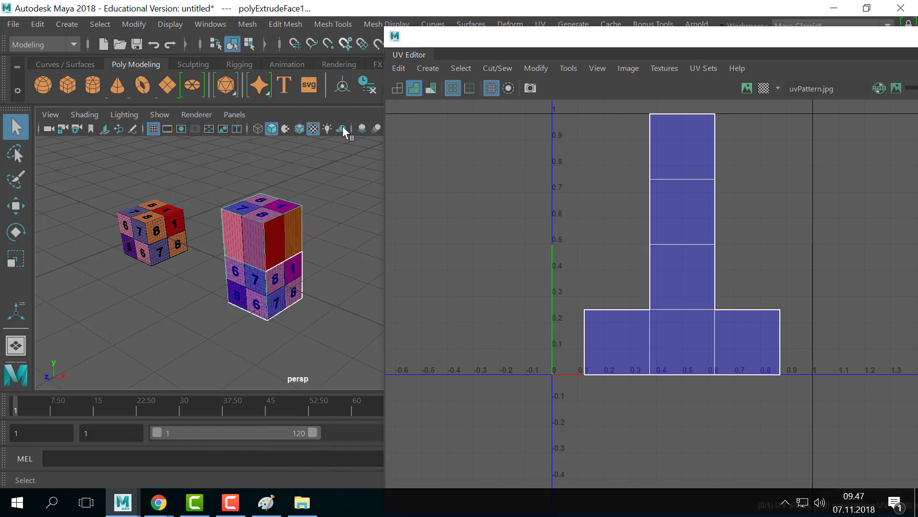
{"action": "left_click", "coordinate": [342, 158]}
{"action": "scroll", "coordinate": [275, 253], "scroll_direction": "up", "scroll_amount": 2}
{"action": "middle_click_drag", "start_coordinate": [274, 252], "coordinate": [250, 270], "text": "alt"}
{"action": "scroll", "coordinate": [306, 258], "scroll_direction": "up", "scroll_amount": 5}
{"action": "scroll", "coordinate": [286, 260], "scroll_direction": "down", "scroll_amount": 3}
{"action": "middle_click_drag", "start_coordinate": [332, 248], "coordinate": [274, 245], "text": "alt"}
{"action": "right_click_drag", "start_coordinate": [267, 200], "coordinate": [278, 136]}
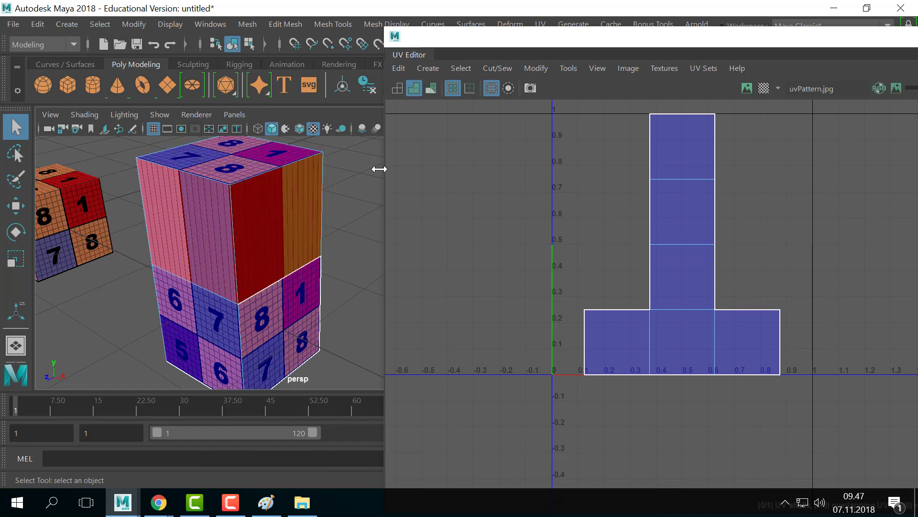
{"action": "left_click", "coordinate": [254, 220]}
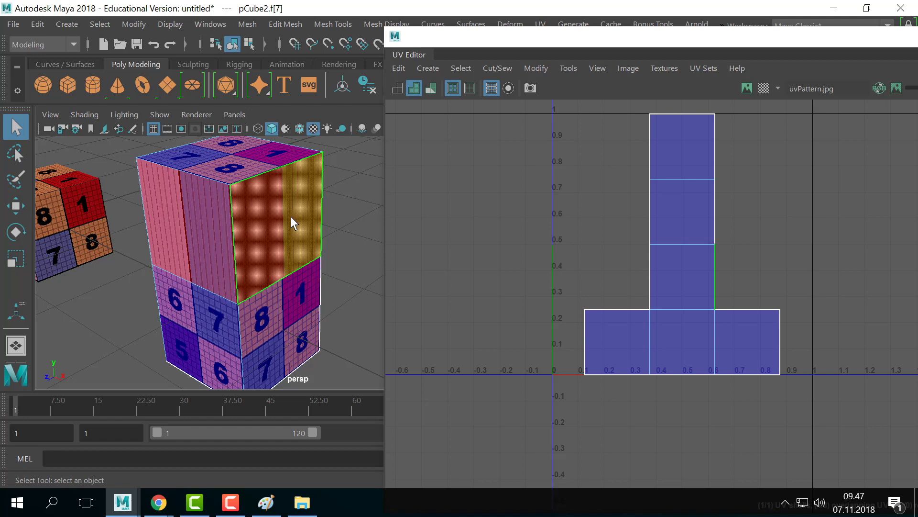
{"action": "right_click_drag", "start_coordinate": [290, 216], "coordinate": [368, 126]}
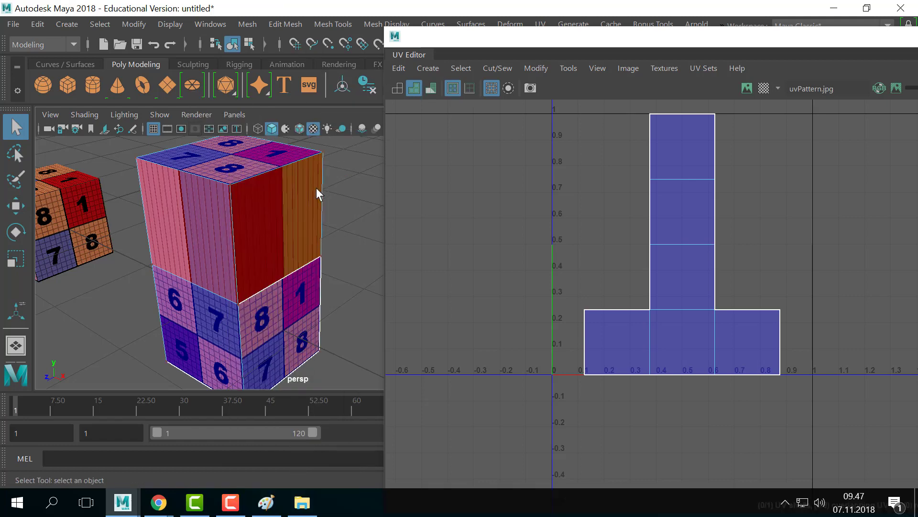
{"action": "right_click_drag", "start_coordinate": [254, 232], "coordinate": [328, 197]}
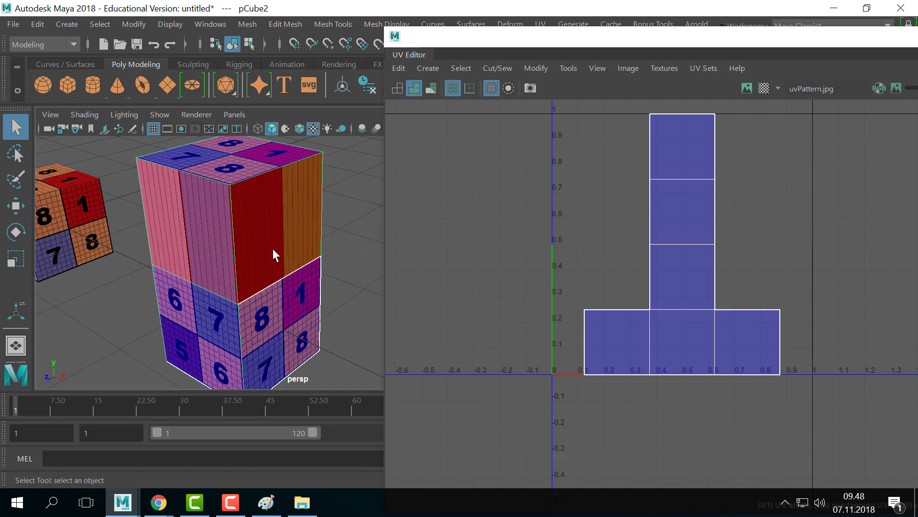
{"action": "left_click", "coordinate": [346, 222]}
{"action": "scroll", "coordinate": [352, 233], "scroll_direction": "down", "scroll_amount": 3}
{"action": "scroll", "coordinate": [355, 239], "scroll_direction": "up", "scroll_amount": 6}
{"action": "left_click_drag", "start_coordinate": [355, 239], "coordinate": [264, 177], "text": "alt"}
{"action": "scroll", "coordinate": [290, 281], "scroll_direction": "down", "scroll_amount": 4}
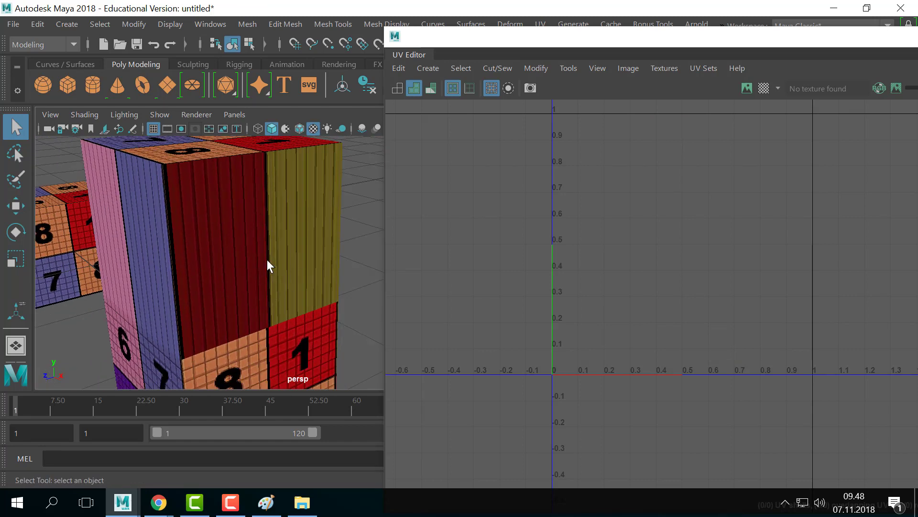
{"action": "scroll", "coordinate": [270, 260], "scroll_direction": "down", "scroll_amount": 3}
{"action": "left_click_drag", "start_coordinate": [215, 289], "coordinate": [291, 277], "text": "alt"}
{"action": "scroll", "coordinate": [291, 278], "scroll_direction": "down", "scroll_amount": 3}
{"action": "scroll", "coordinate": [247, 291], "scroll_direction": "up", "scroll_amount": 2}
{"action": "middle_click_drag", "start_coordinate": [349, 296], "coordinate": [289, 290], "text": "alt"}
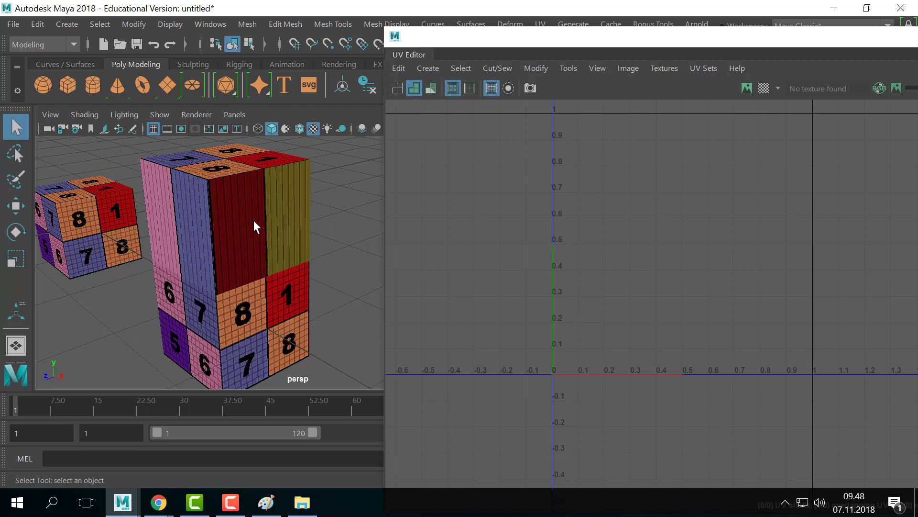
{"action": "left_click", "coordinate": [265, 283]}
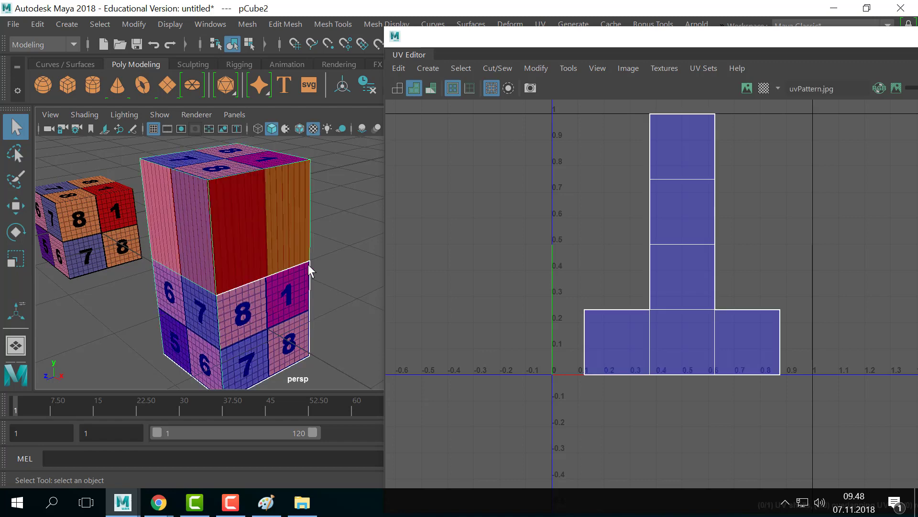
- Orbit and dolly the perspective view to bring the textured cubes closer
{"action": "left_click_drag", "start_coordinate": [244, 273], "coordinate": [260, 263], "text": "alt"}
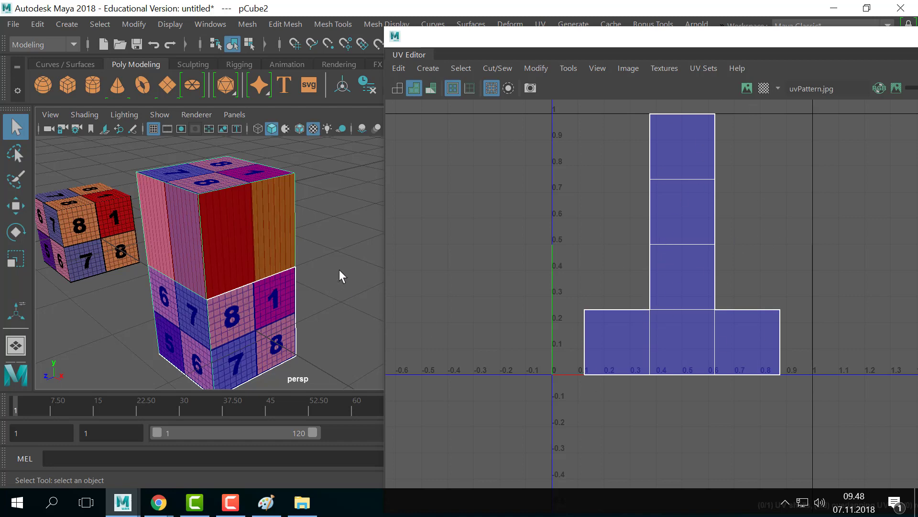
{"action": "right_click_drag", "start_coordinate": [340, 277], "coordinate": [317, 271], "text": "alt"}
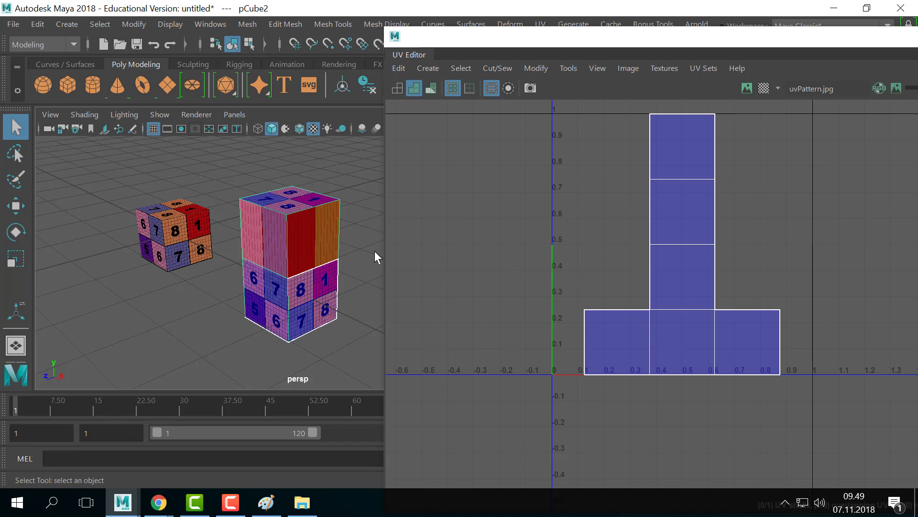
{"action": "middle_click_drag", "start_coordinate": [81, 234], "coordinate": [158, 267], "text": "alt"}
{"action": "right_click_drag", "start_coordinate": [158, 267], "coordinate": [231, 246], "text": "alt"}
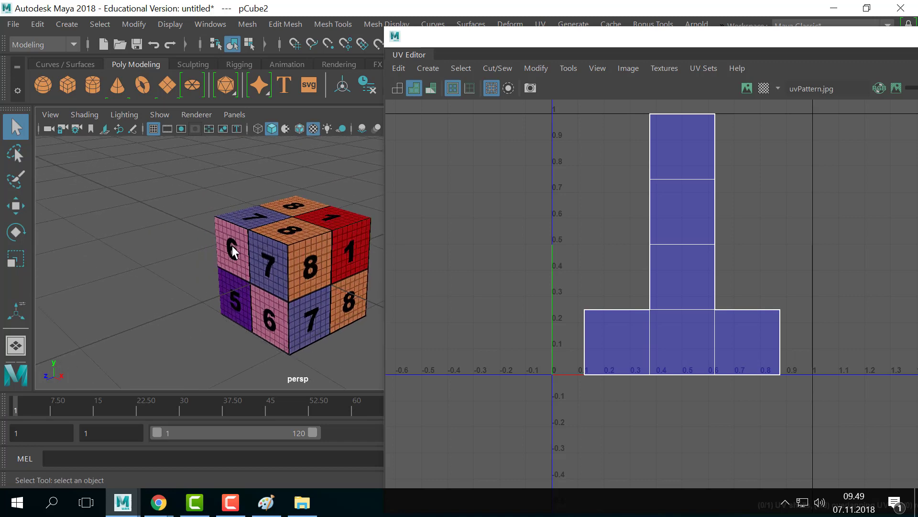
{"action": "middle_click_drag", "start_coordinate": [231, 246], "coordinate": [191, 236], "text": "alt"}
{"action": "right_click_drag", "start_coordinate": [191, 236], "coordinate": [245, 265], "text": "alt"}
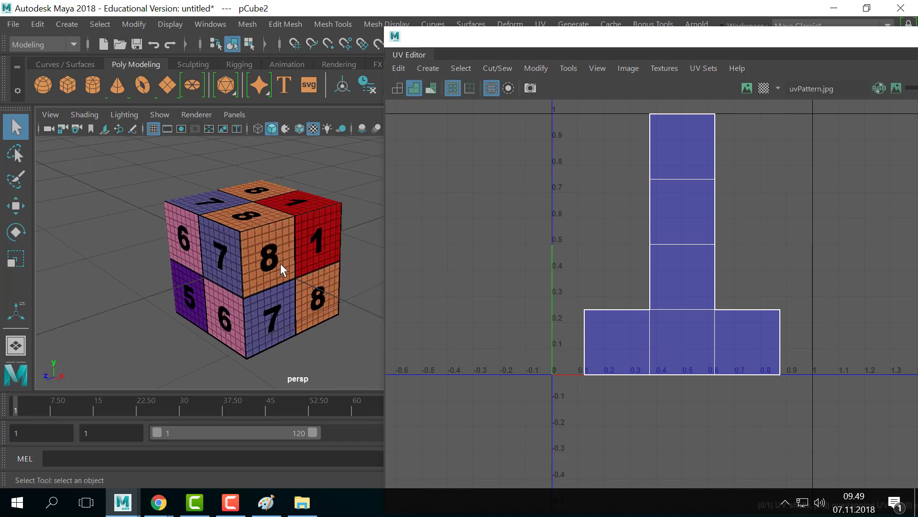
{"action": "scroll", "coordinate": [280, 263], "scroll_direction": "down", "scroll_amount": 5}
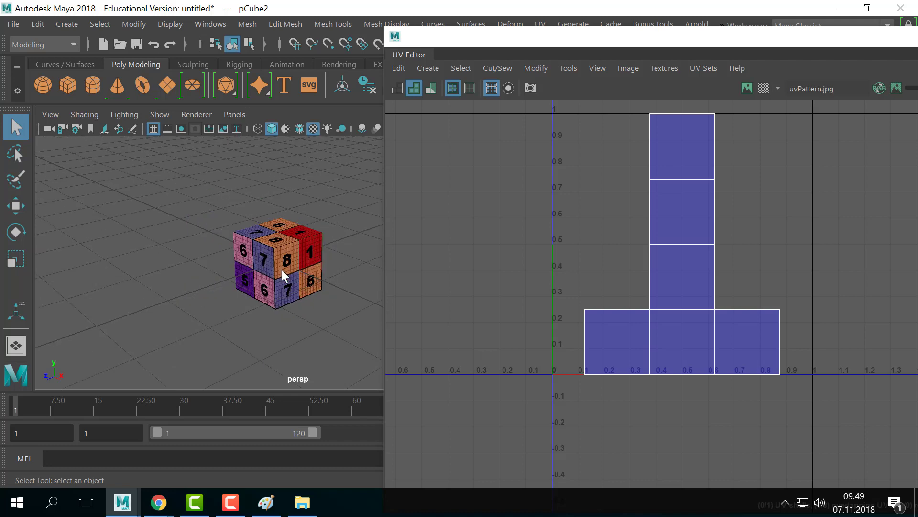
- Select the tall box pCube2 to show its T-shaped UVs and shift the UV Editor down-right
{"action": "middle_click_drag", "start_coordinate": [297, 236], "coordinate": [239, 212], "text": "alt"}
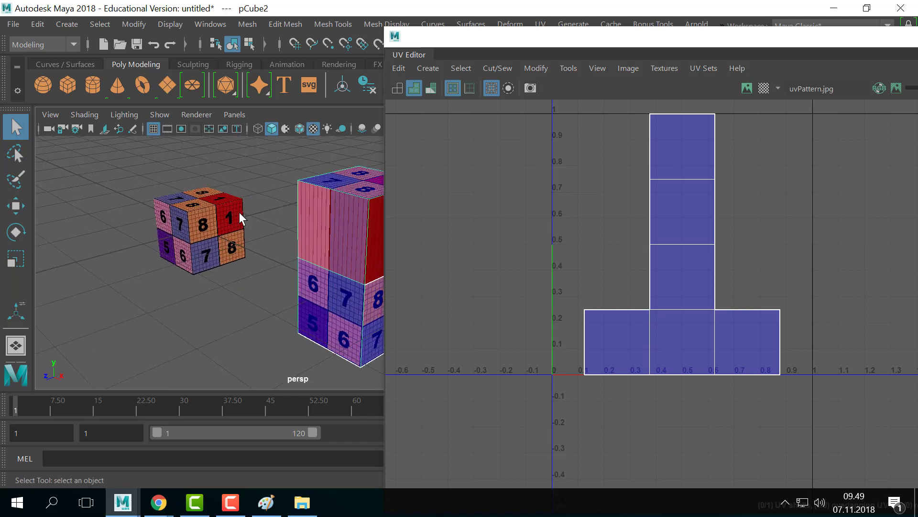
{"action": "left_click_drag", "start_coordinate": [257, 225], "coordinate": [323, 194], "text": "alt"}
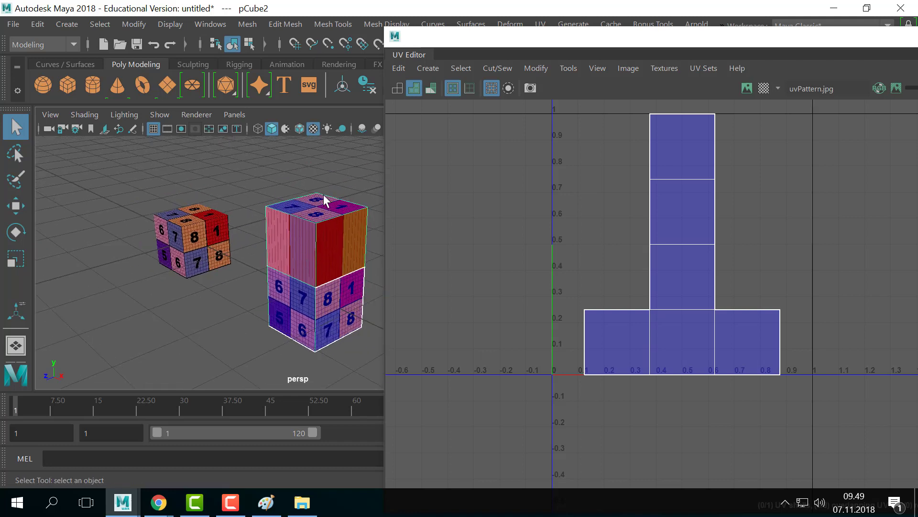
{"action": "left_click", "coordinate": [362, 190]}
{"action": "left_click", "coordinate": [326, 280]}
{"action": "left_click_drag", "start_coordinate": [453, 40], "coordinate": [500, 72]}
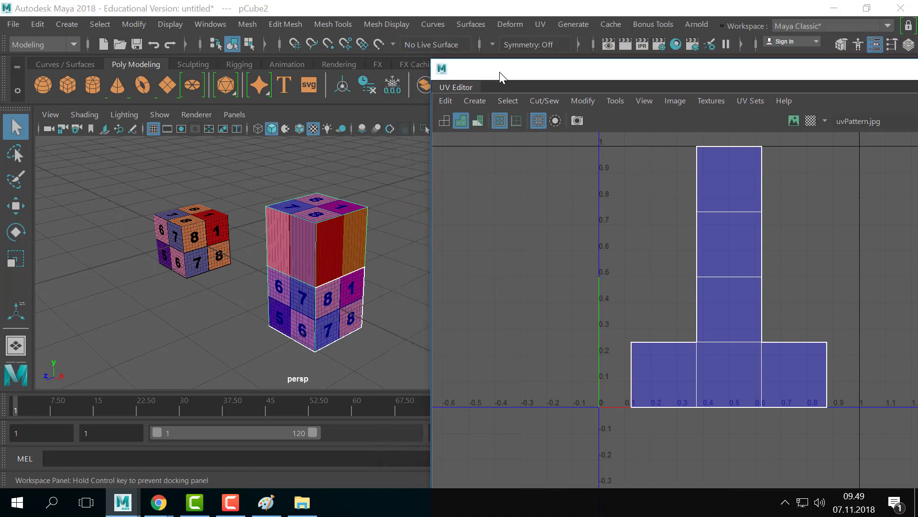
{"action": "left_click", "coordinate": [536, 20]}
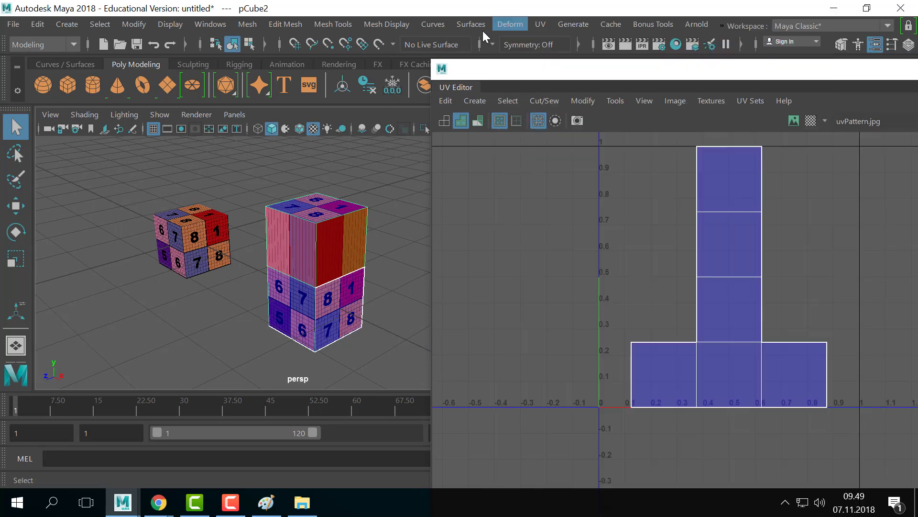
- Apply UV > Automatic projection to the tall box pCube2 and view the projection planes
{"action": "left_click", "coordinate": [337, 205]}
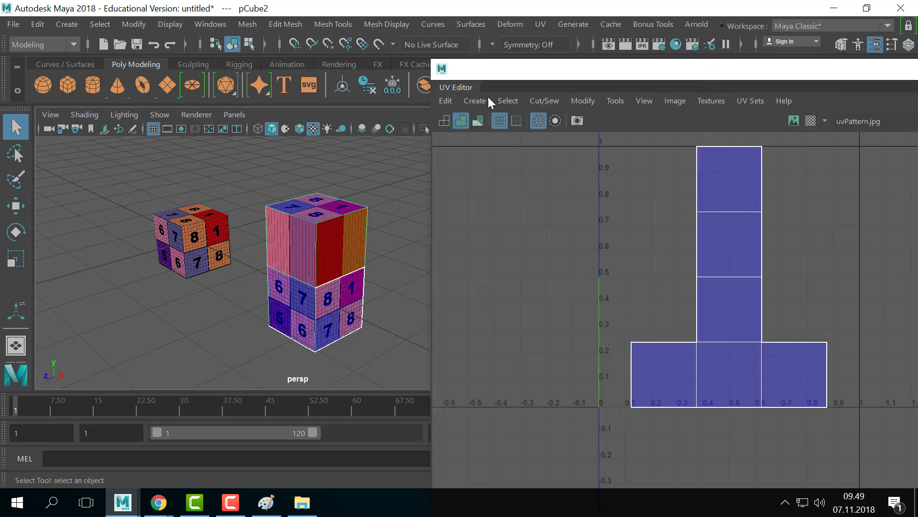
{"action": "left_click", "coordinate": [539, 22]}
{"action": "left_click", "coordinate": [581, 106]}
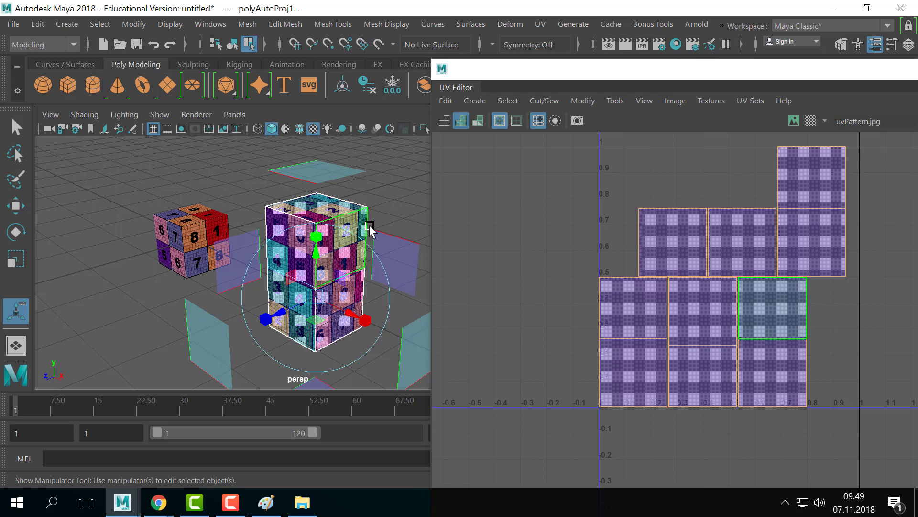
{"action": "middle_click_drag", "start_coordinate": [358, 218], "coordinate": [303, 199], "text": "alt"}
{"action": "right_click_drag", "start_coordinate": [303, 199], "coordinate": [279, 199], "text": "alt"}
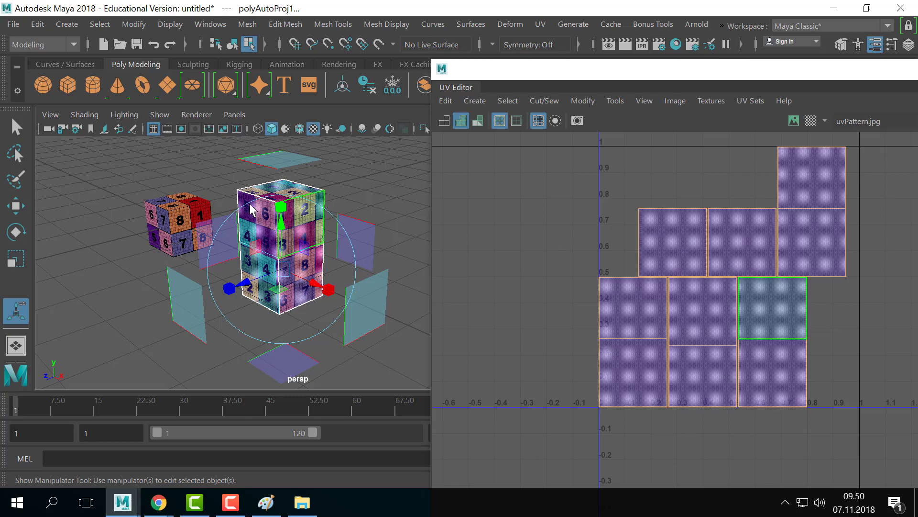
- Reselect only the tall box with Q and orbit to inspect its six square UV shells
{"action": "key", "text": "q"}
{"action": "right_click_drag", "start_coordinate": [295, 200], "coordinate": [358, 199]}
{"action": "left_click", "coordinate": [207, 239], "text": "shift"}
{"action": "left_click", "coordinate": [344, 192]}
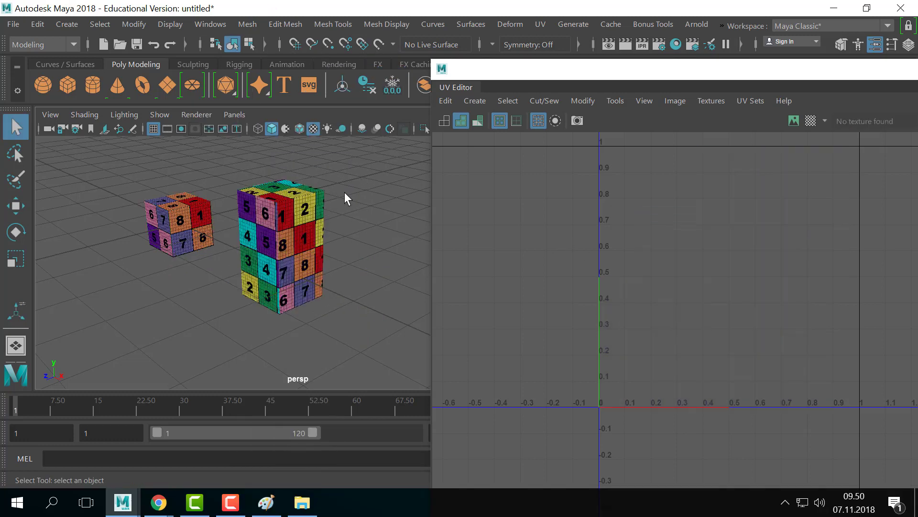
{"action": "left_click", "coordinate": [283, 292]}
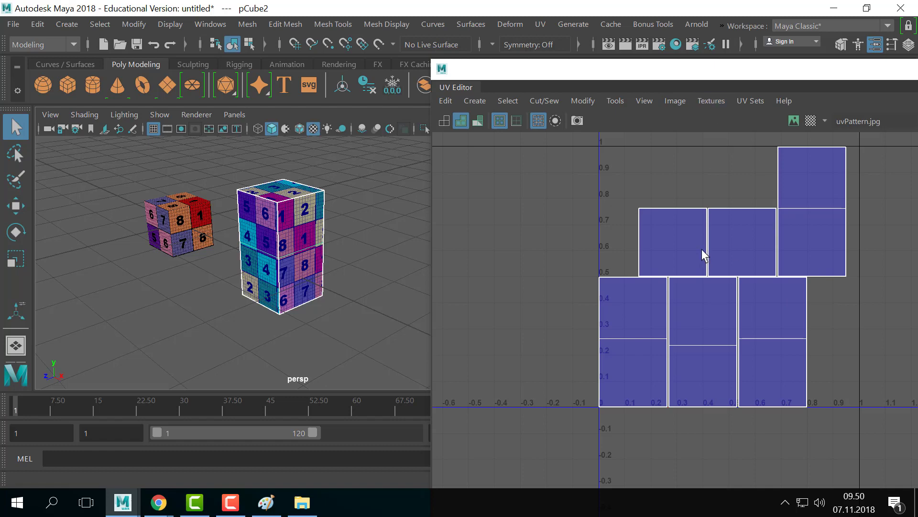
{"action": "scroll", "coordinate": [337, 226], "scroll_direction": "up", "scroll_amount": 5}
{"action": "left_click", "coordinate": [361, 200]}
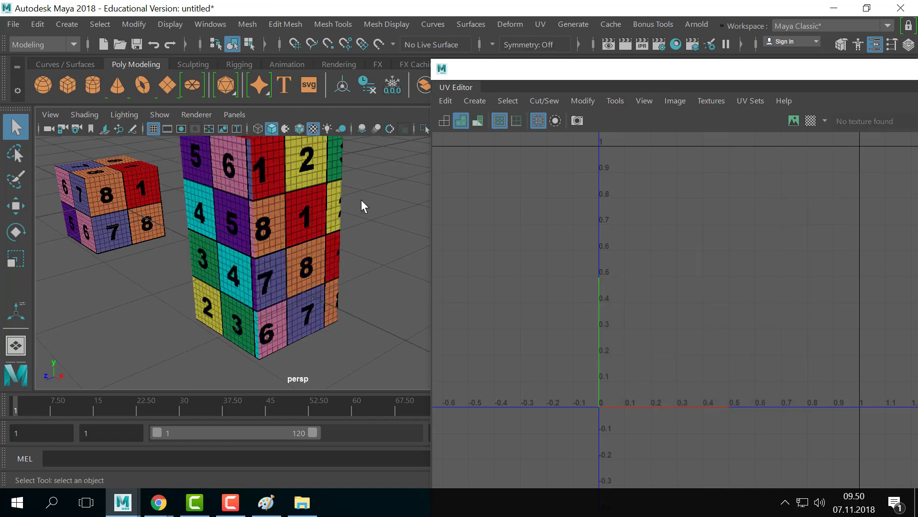
{"action": "left_click", "coordinate": [338, 271]}
{"action": "left_click_drag", "start_coordinate": [337, 271], "coordinate": [310, 232], "text": "alt"}
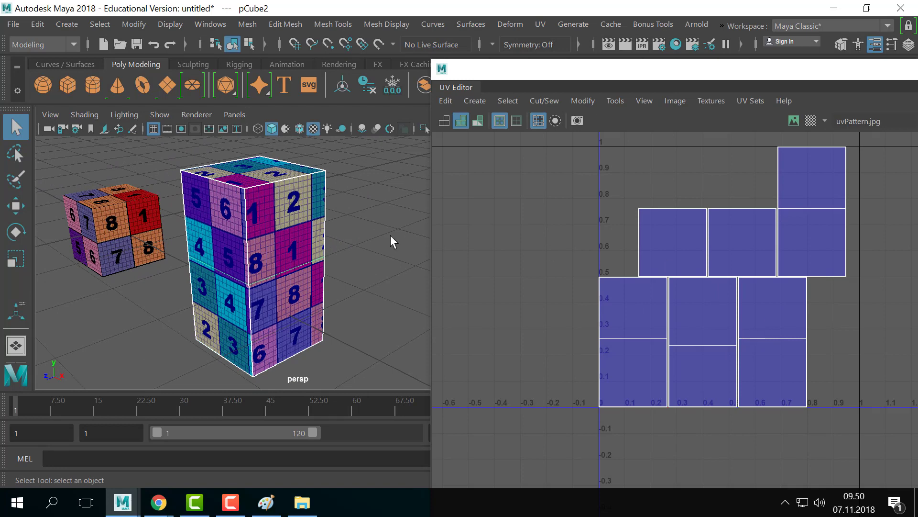
{"action": "middle_click_drag", "start_coordinate": [385, 232], "coordinate": [368, 230], "text": "alt"}
{"action": "right_click_drag", "start_coordinate": [369, 229], "coordinate": [320, 234], "text": "alt"}
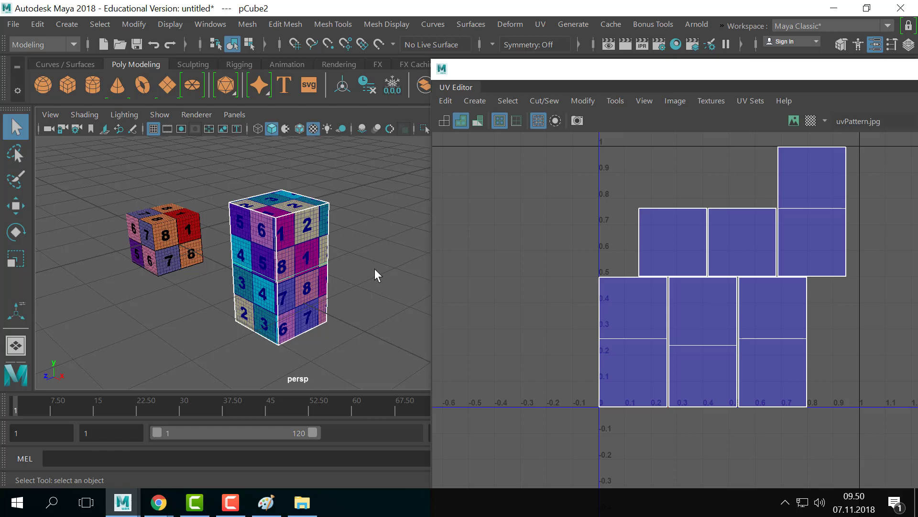
- Delete the tall box pCube2, then select and frame the small cube pCube1
{"action": "key", "text": "Delete"}
{"action": "left_click", "coordinate": [182, 256]}
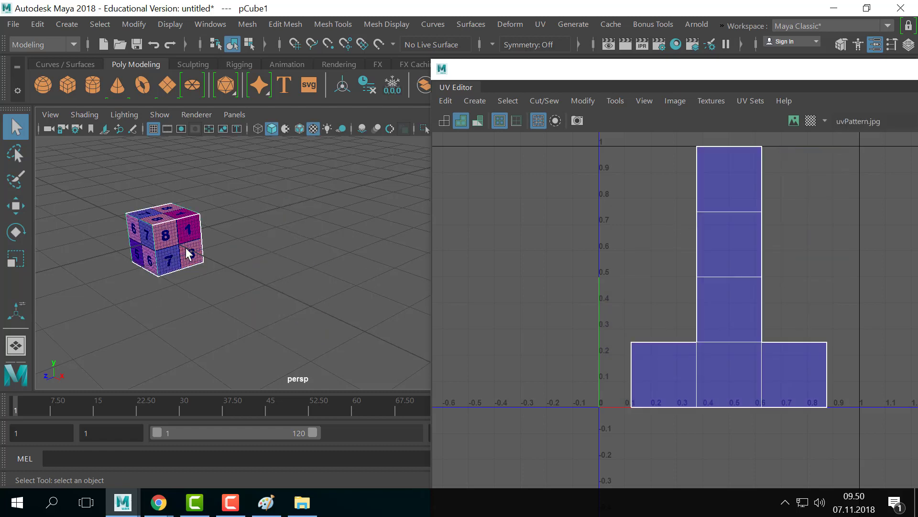
{"action": "key", "text": "f"}
{"action": "scroll", "coordinate": [306, 261], "scroll_direction": "down", "scroll_amount": 3}
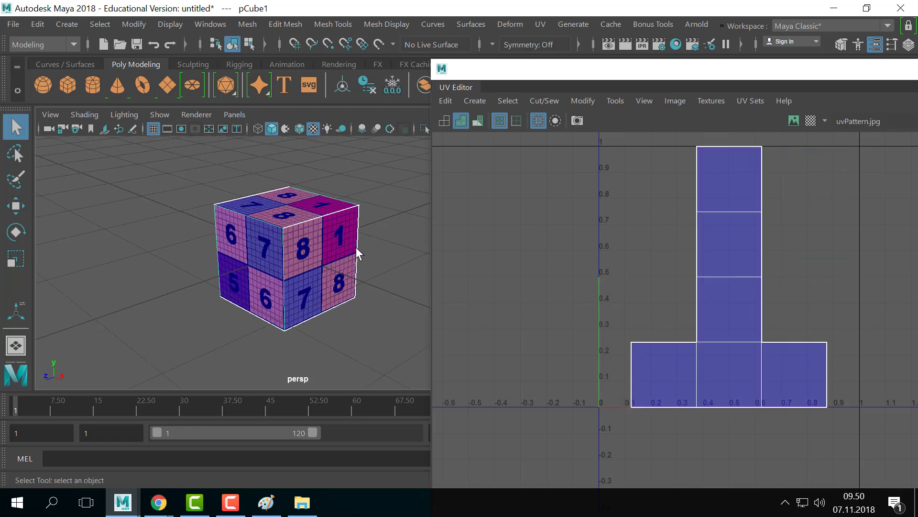
{"action": "middle_click_drag", "start_coordinate": [295, 243], "coordinate": [300, 252], "text": "alt"}
{"action": "right_click_drag", "start_coordinate": [299, 251], "coordinate": [338, 57], "text": "alt"}
{"action": "left_click", "coordinate": [400, 191]}
{"action": "right_click_drag", "start_coordinate": [372, 246], "coordinate": [323, 234], "text": "alt"}
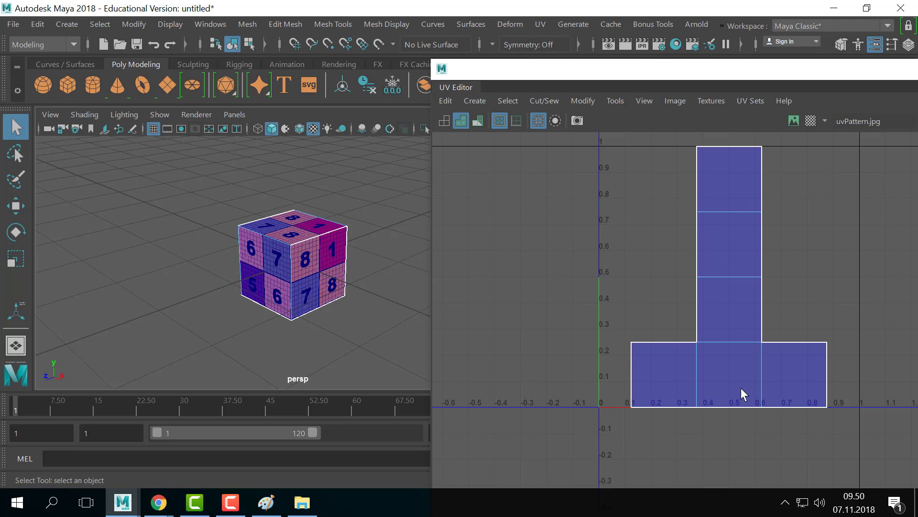
- Reposition the UV Editor and select the stem face just above the T's crossbar
{"action": "left_click_drag", "start_coordinate": [558, 67], "coordinate": [549, 54]}
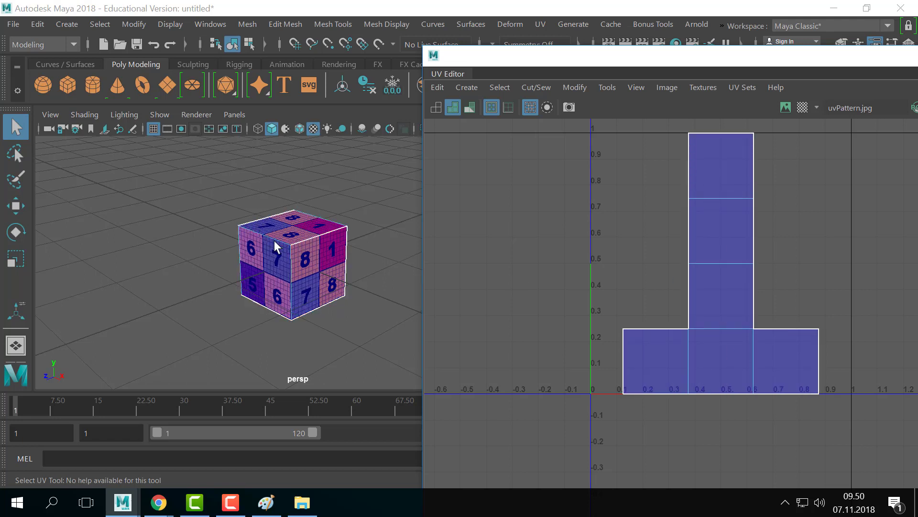
{"action": "key", "text": "f"}
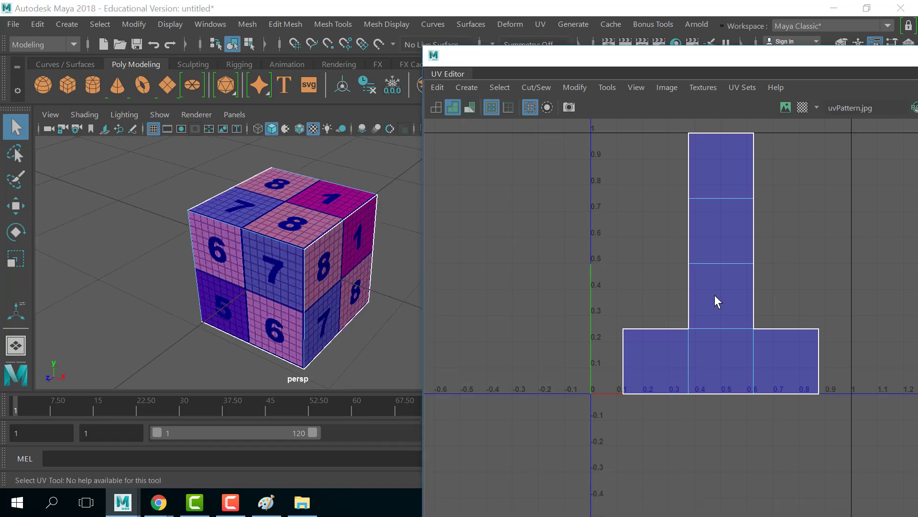
{"action": "right_click_drag", "start_coordinate": [715, 294], "coordinate": [717, 326]}
{"action": "left_click", "coordinate": [720, 216]}
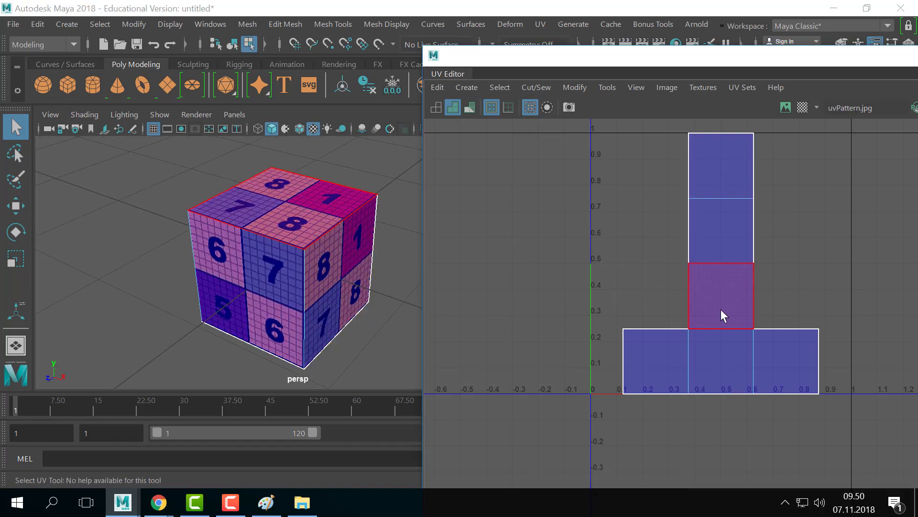
- Switch the cube to plain untextured shading (5) and orbit to see its top
{"action": "key", "text": "5"}
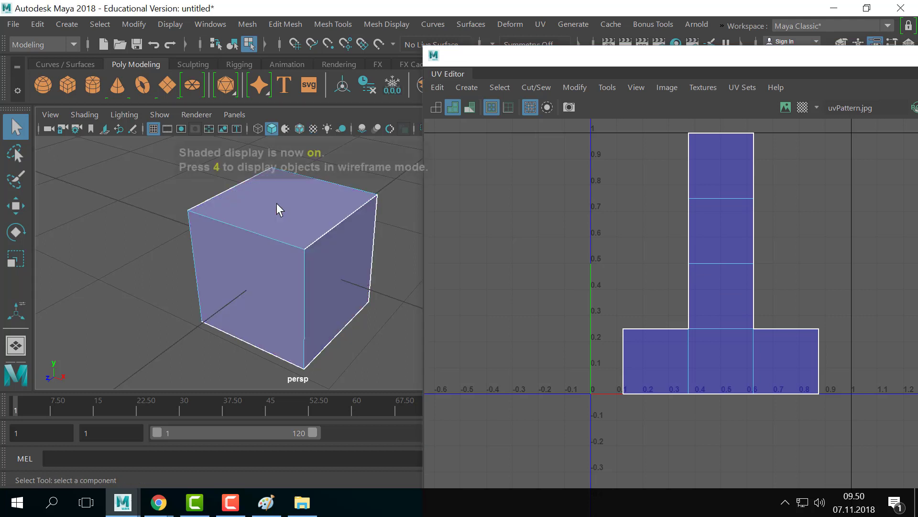
{"action": "right_click_drag", "start_coordinate": [730, 288], "coordinate": [722, 330]}
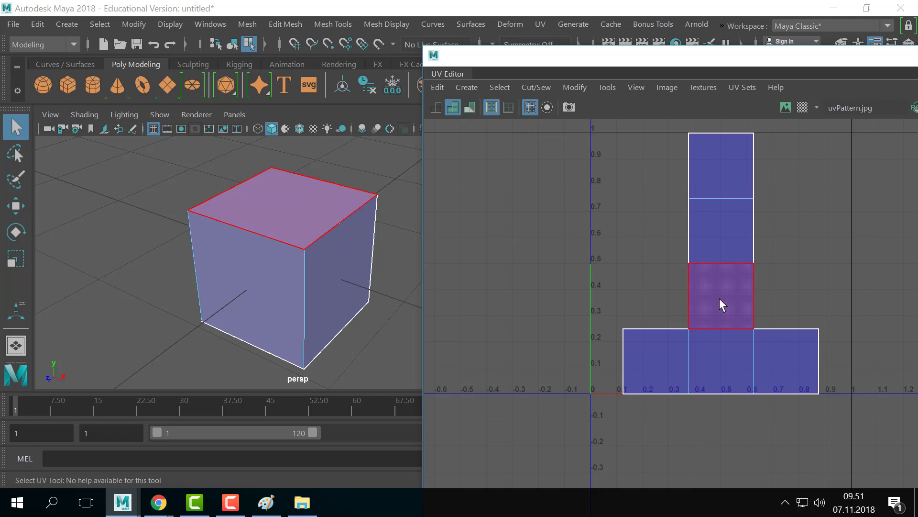
{"action": "left_click_drag", "start_coordinate": [391, 239], "coordinate": [273, 280], "text": "alt"}
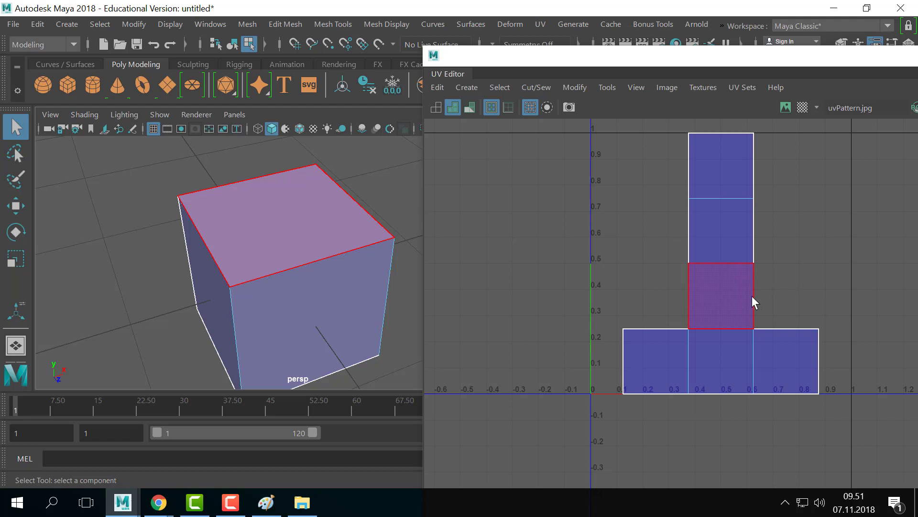
- Restore textured display (6) and select the single UV on the T layout's left edge
{"action": "key", "text": "6"}
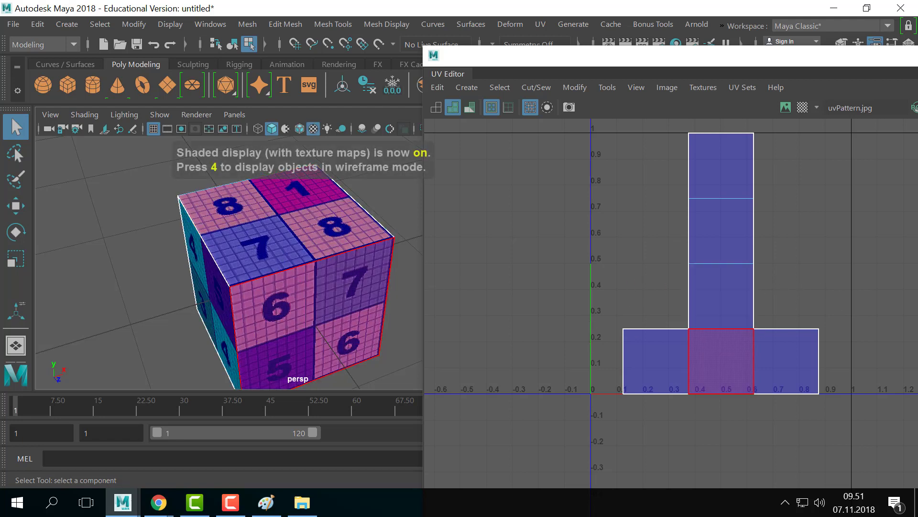
{"action": "right_click", "coordinate": [718, 285]}
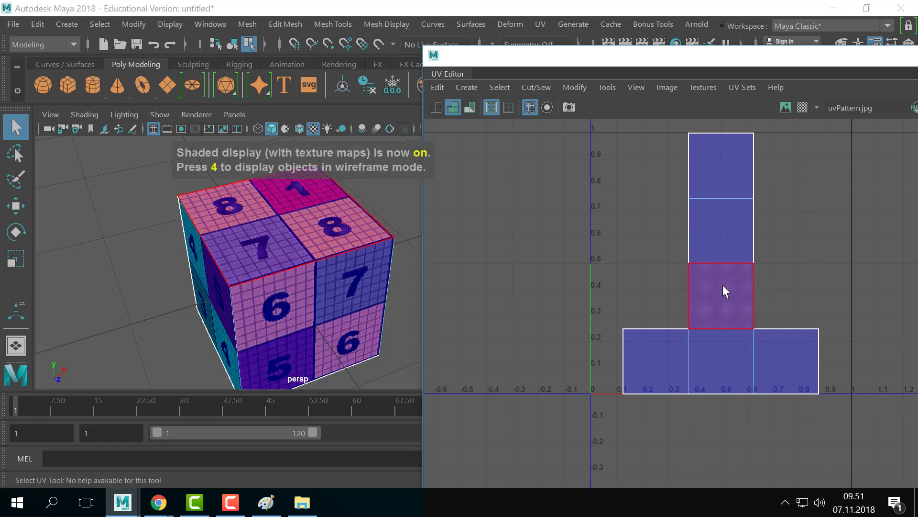
{"action": "right_click_drag", "start_coordinate": [724, 284], "coordinate": [817, 282]}
{"action": "left_click", "coordinate": [664, 280]}
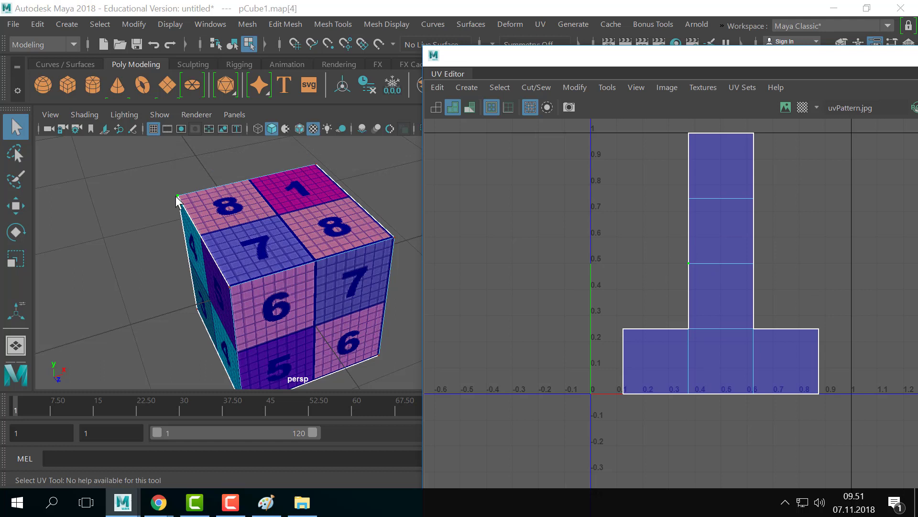
- Reselect the T's left-edge UV and drag it far right with the Move tool, warping the texture
{"action": "left_click", "coordinate": [710, 249]}
{"action": "left_click", "coordinate": [693, 267]}
{"action": "key", "text": "w"}
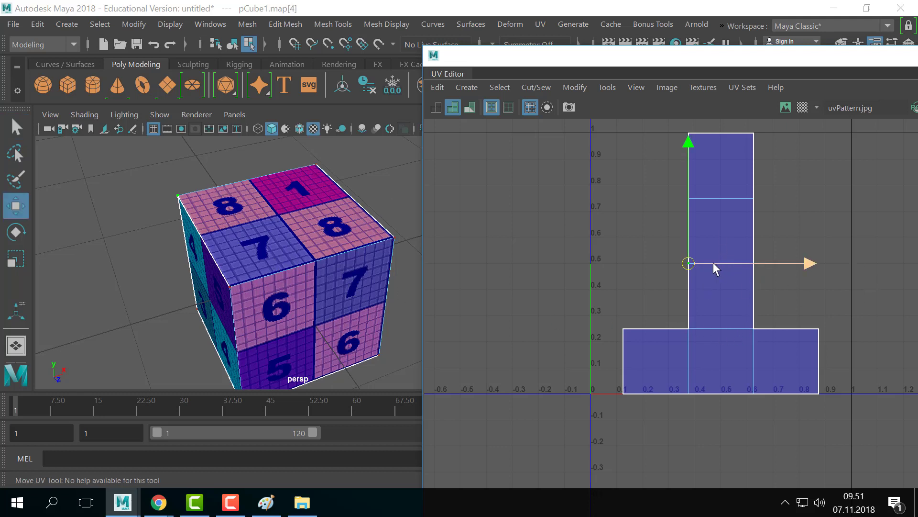
{"action": "left_click_drag", "start_coordinate": [718, 264], "coordinate": [744, 271]}
{"action": "left_click_drag", "start_coordinate": [751, 265], "coordinate": [748, 265]}
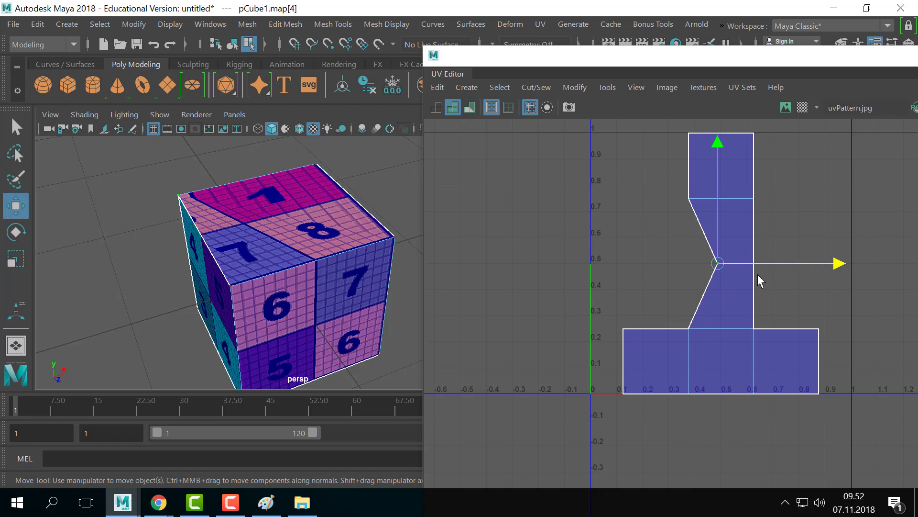
{"action": "left_click_drag", "start_coordinate": [736, 266], "coordinate": [796, 130]}
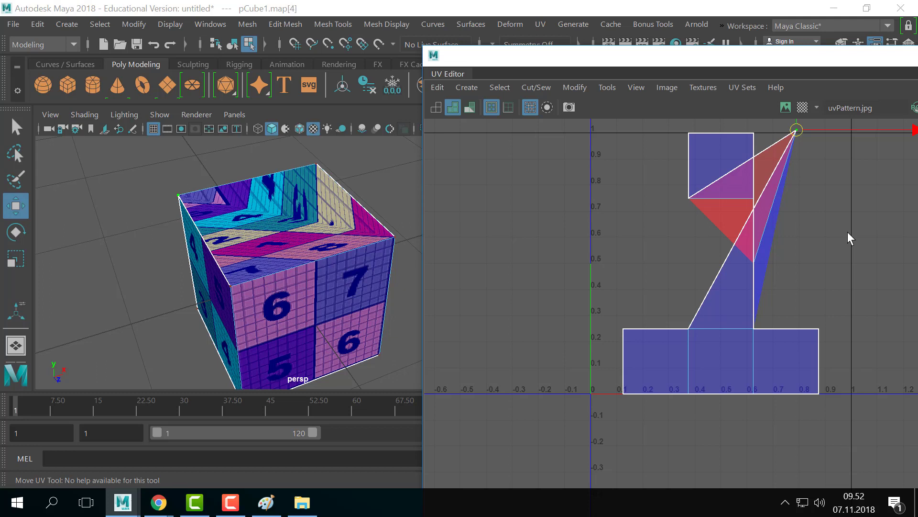
- Undo the UV point move with Ctrl+Z
{"action": "key", "text": "ctrl+z"}
{"action": "key", "text": "ctrl+z"}
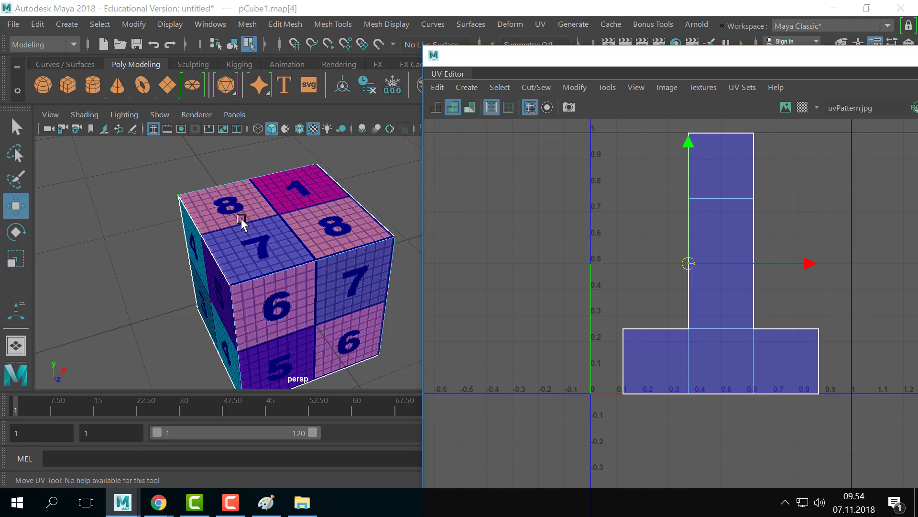
{"action": "scroll", "coordinate": [261, 281], "scroll_direction": "down", "scroll_amount": 1}
{"action": "scroll", "coordinate": [262, 282], "scroll_direction": "up", "scroll_amount": 1}
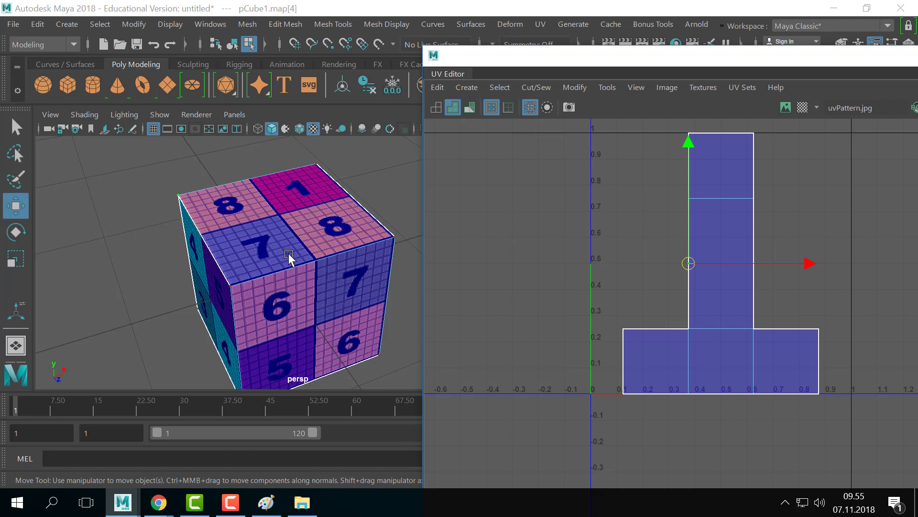
{"action": "scroll", "coordinate": [287, 255], "scroll_direction": "down", "scroll_amount": 3}
{"action": "scroll", "coordinate": [275, 259], "scroll_direction": "up", "scroll_amount": 2}
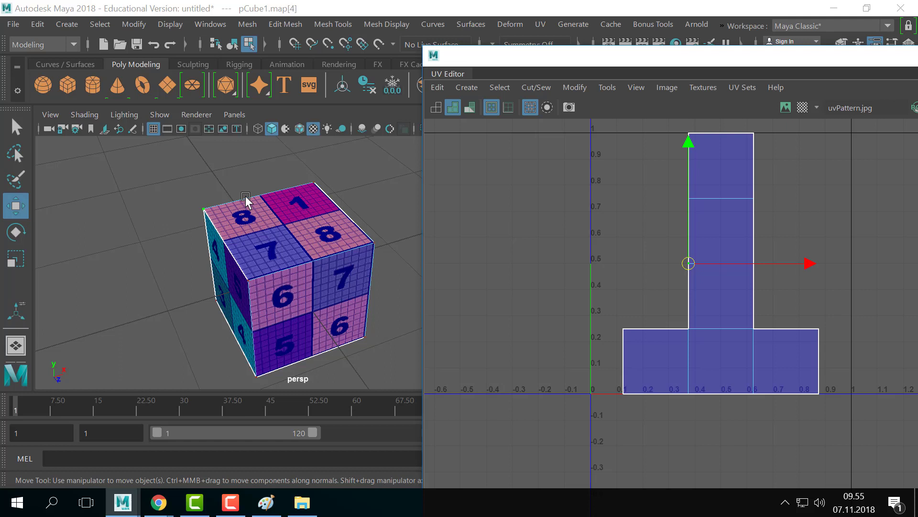
{"action": "scroll", "coordinate": [263, 242], "scroll_direction": "down", "scroll_amount": 2}
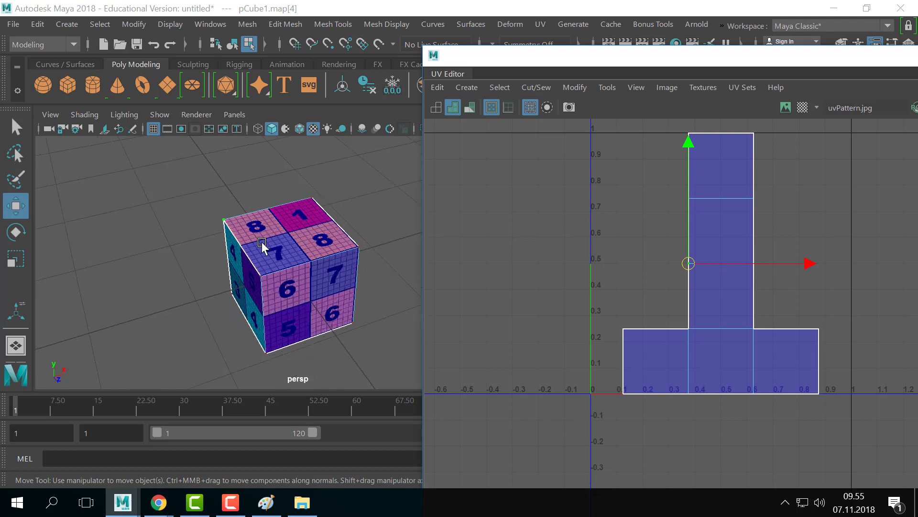
{"action": "scroll", "coordinate": [260, 243], "scroll_direction": "up", "scroll_amount": 2}
{"action": "scroll", "coordinate": [260, 244], "scroll_direction": "down", "scroll_amount": 1}
- Turn on Display Image for the uvPattern and drag the strip's left-edge UV point around
{"action": "left_click_drag", "start_coordinate": [687, 266], "coordinate": [739, 152]}
{"action": "left_click", "coordinate": [782, 106]}
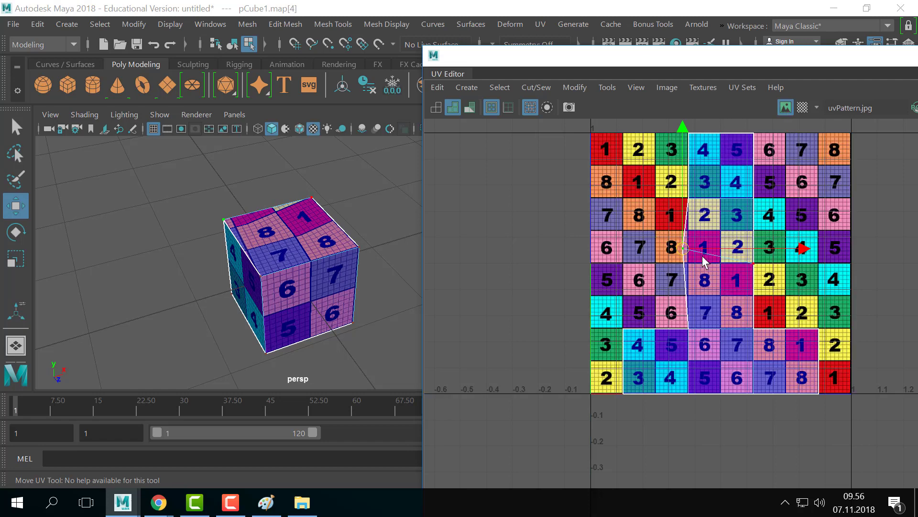
{"action": "left_click_drag", "start_coordinate": [685, 247], "coordinate": [663, 266]}
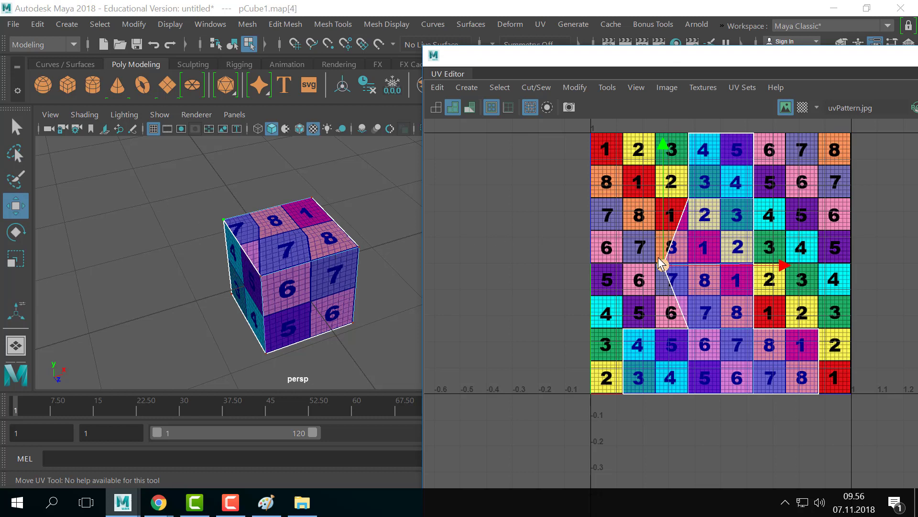
{"action": "left_click_drag", "start_coordinate": [669, 268], "coordinate": [726, 260]}
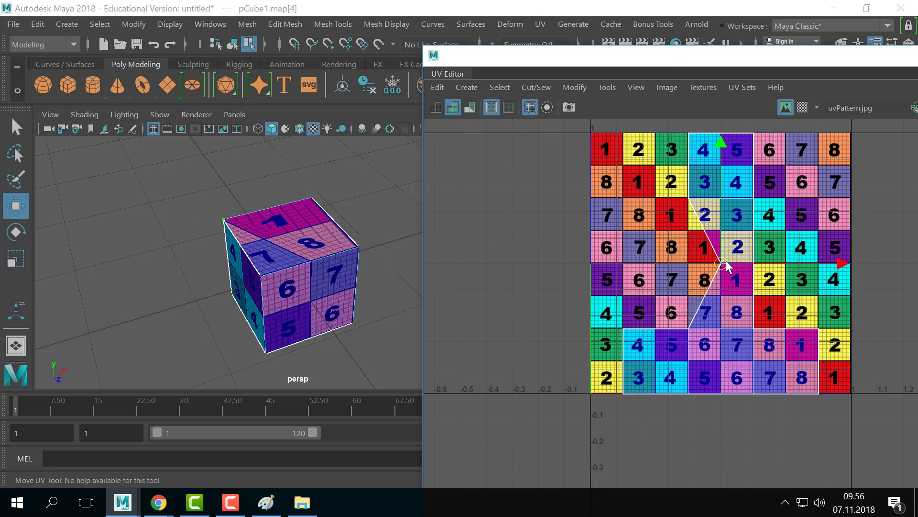
- Raise the strip's two lower-left UV points, warping the cube's checker texture
{"action": "scroll", "coordinate": [739, 280], "scroll_direction": "up", "scroll_amount": 5}
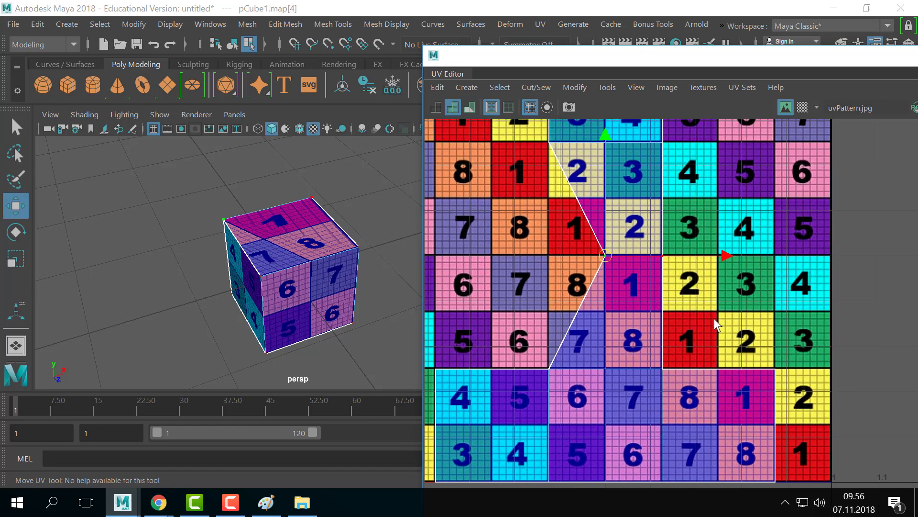
{"action": "left_click", "coordinate": [549, 369]}
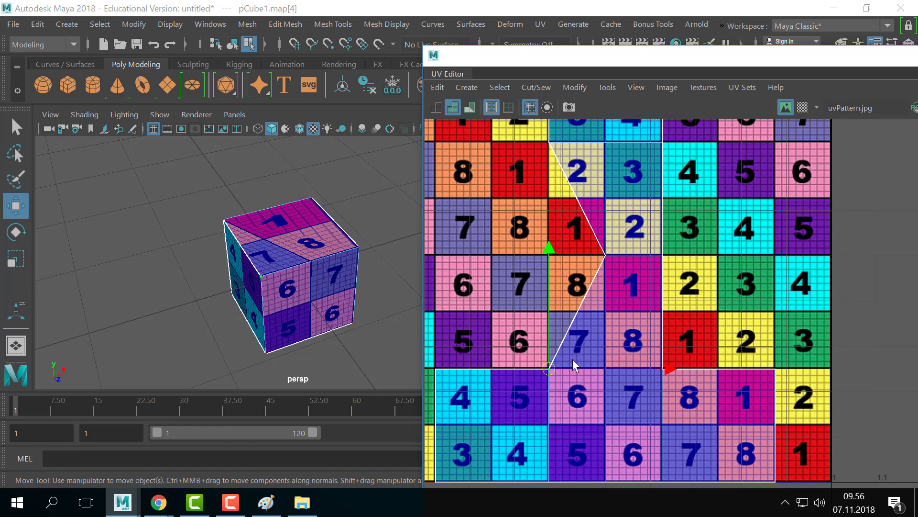
{"action": "left_click_drag", "start_coordinate": [549, 368], "coordinate": [605, 312]}
{"action": "left_click", "coordinate": [661, 369]}
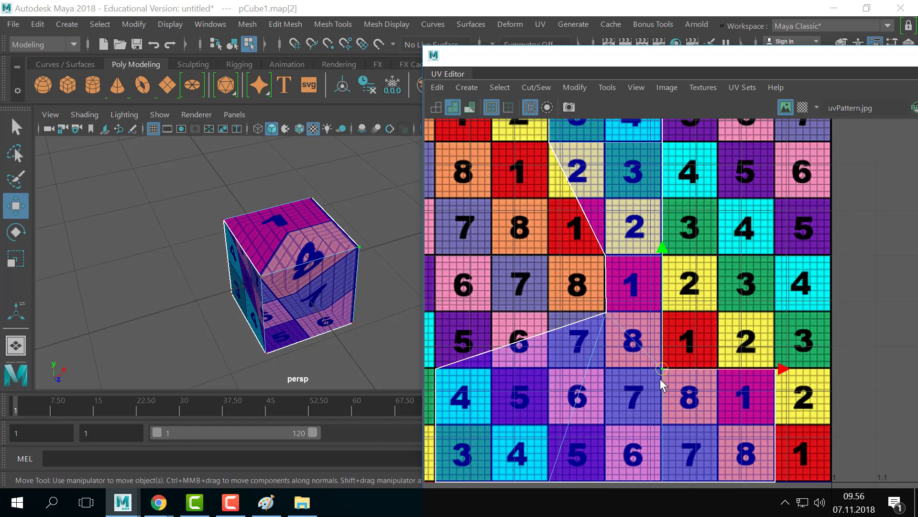
{"action": "left_click_drag", "start_coordinate": [661, 380], "coordinate": [660, 313]}
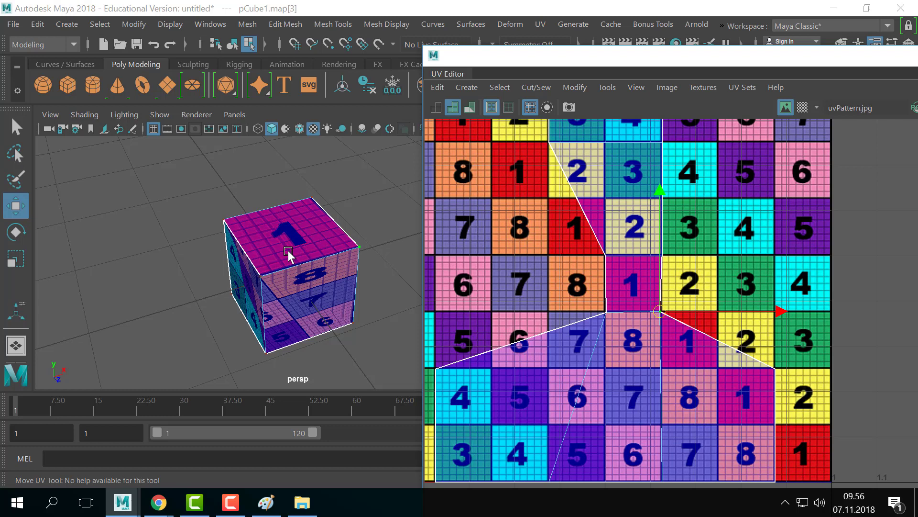
- Nudge one shell UV, frame the 0–1 tile with A, and undo the UV point moves
{"action": "scroll", "coordinate": [617, 301], "scroll_direction": "down", "scroll_amount": 1}
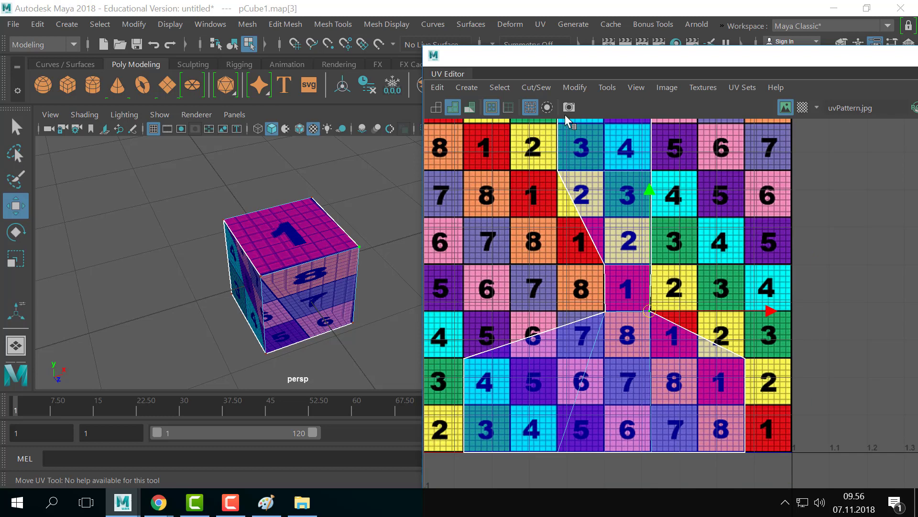
{"action": "left_click", "coordinate": [605, 312]}
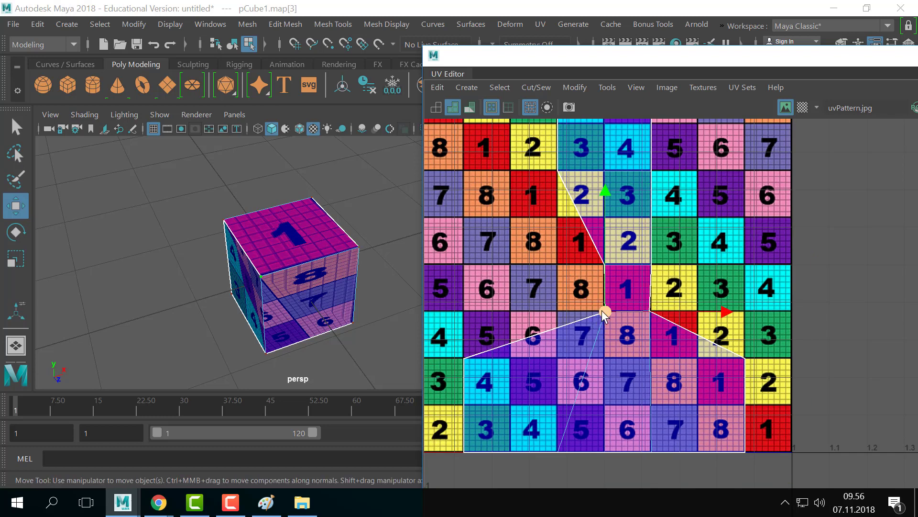
{"action": "mouse_move", "coordinate": [602, 310]}
{"action": "left_mouse_down"}
{"action": "mouse_move", "coordinate": [534, 319]}
{"action": "mouse_move", "coordinate": [601, 309]}
{"action": "left_mouse_up"}
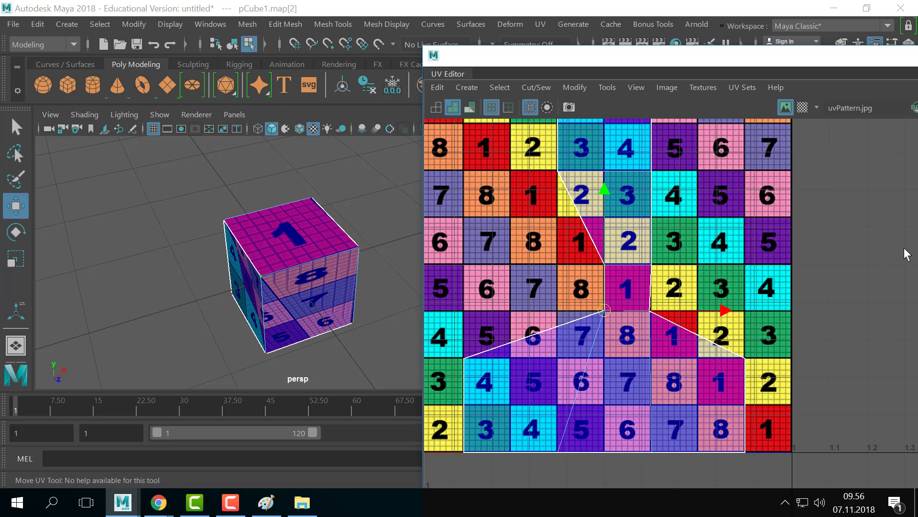
{"action": "key", "text": "a"}
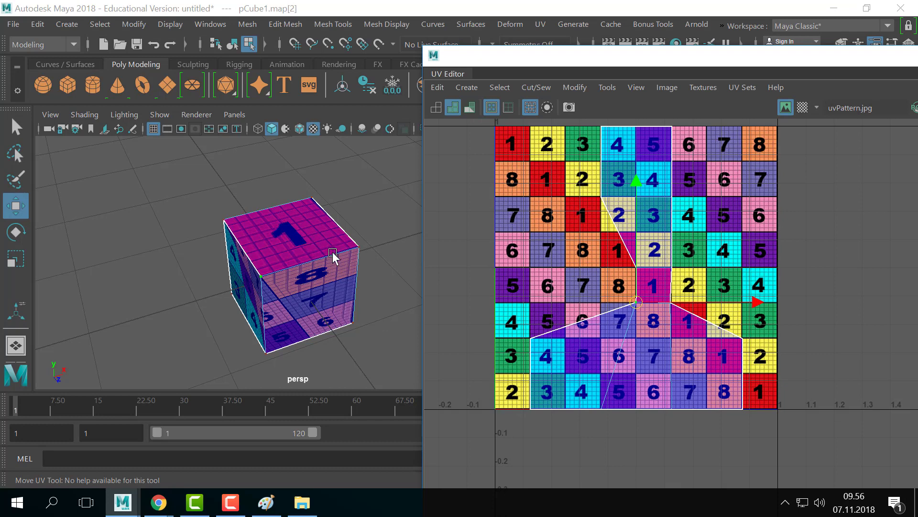
{"action": "key", "text": "ctrl+z"}
{"action": "key", "text": "ctrl+z"}
{"action": "key", "text": "ctrl+z"}
{"action": "key", "text": "ctrl+z"}
{"action": "key", "text": "ctrl+z"}
{"action": "key", "text": "ctrl+z"}
{"action": "key", "text": "ctrl+z"}
{"action": "key", "text": "ctrl+z"}
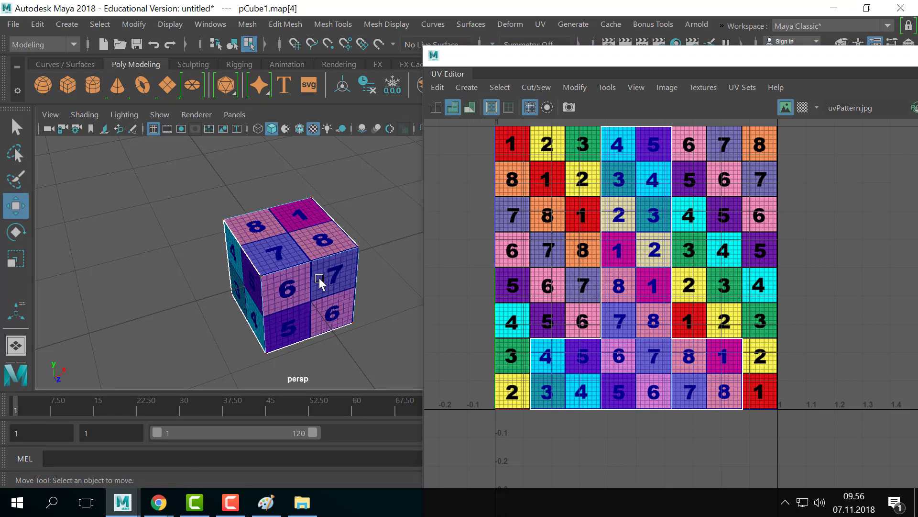
- Orbit the cube from below and above to check its texture, then shift the UV Editor right
{"action": "left_click_drag", "start_coordinate": [319, 279], "coordinate": [349, 269], "text": "alt"}
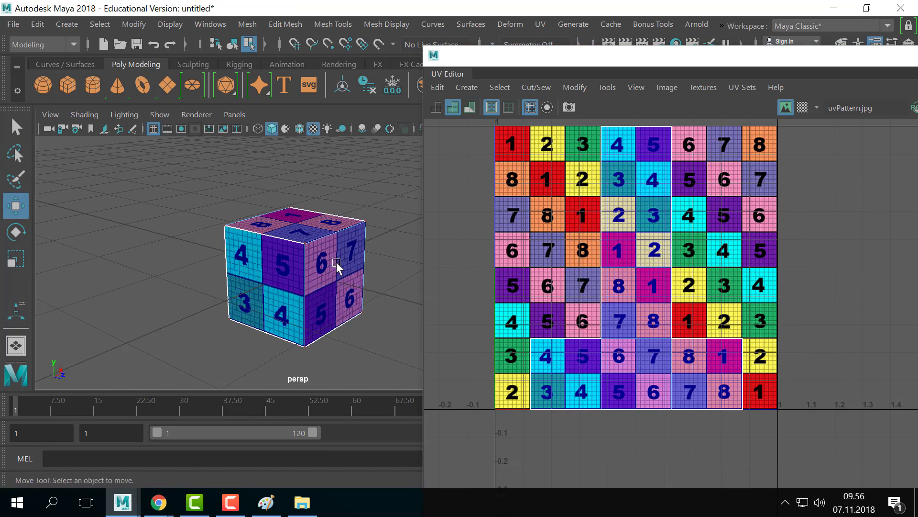
{"action": "scroll", "coordinate": [287, 263], "scroll_direction": "up", "scroll_amount": 5}
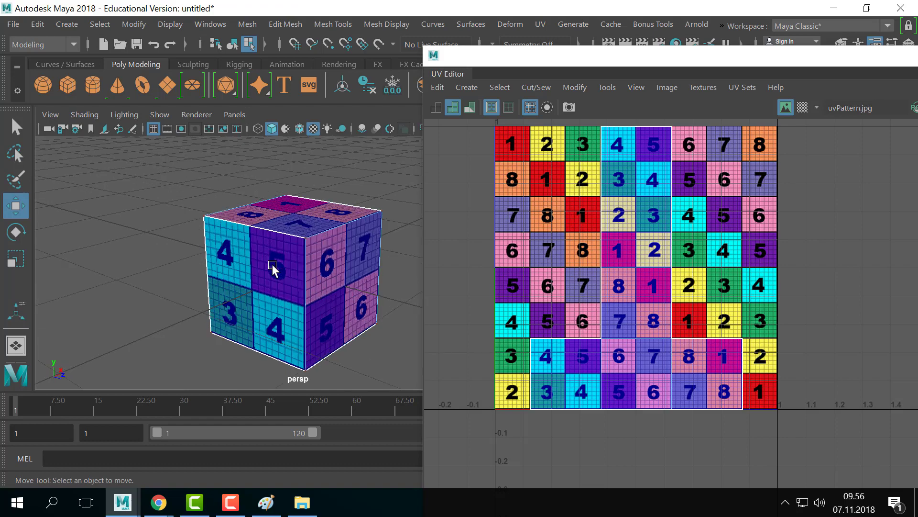
{"action": "scroll", "coordinate": [303, 224], "scroll_direction": "down", "scroll_amount": 3}
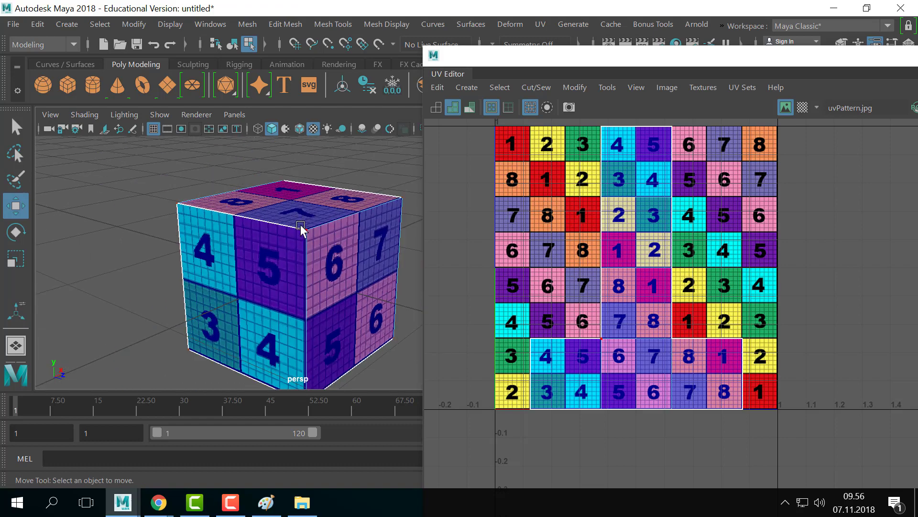
{"action": "left_click_drag", "start_coordinate": [307, 246], "coordinate": [277, 258], "text": "alt"}
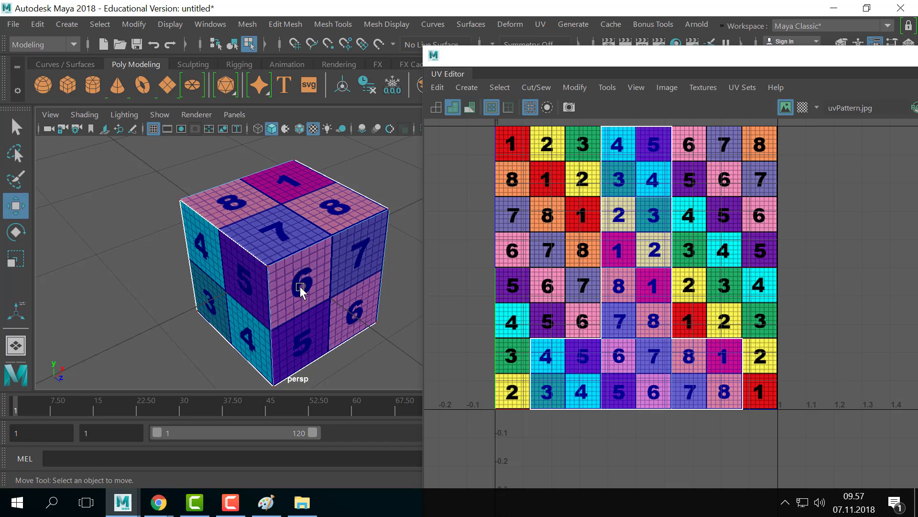
{"action": "left_click_drag", "start_coordinate": [302, 287], "coordinate": [346, 264], "text": "alt"}
{"action": "left_click_drag", "start_coordinate": [587, 56], "coordinate": [629, 48]}
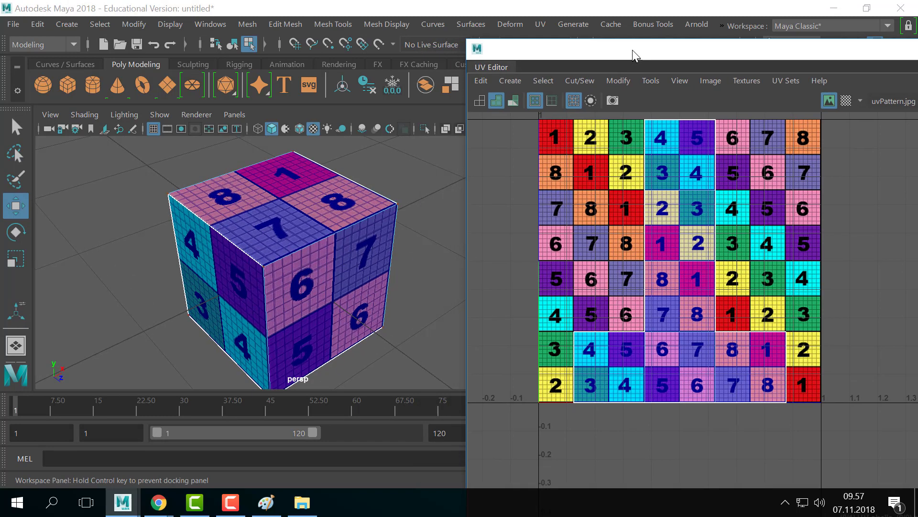
- Switch to object selection and reselect the whole cube so its UV shell appears
{"action": "scroll", "coordinate": [333, 240], "scroll_direction": "down", "scroll_amount": 5}
{"action": "scroll", "coordinate": [335, 242], "scroll_direction": "up", "scroll_amount": 2}
{"action": "mouse_move", "coordinate": [342, 256]}
{"action": "middle_mouse_down", "text": "alt"}
{"action": "mouse_move", "coordinate": [346, 283]}
{"action": "mouse_move", "coordinate": [351, 255]}
{"action": "middle_mouse_up", "text": "alt"}
{"action": "key", "text": "q"}
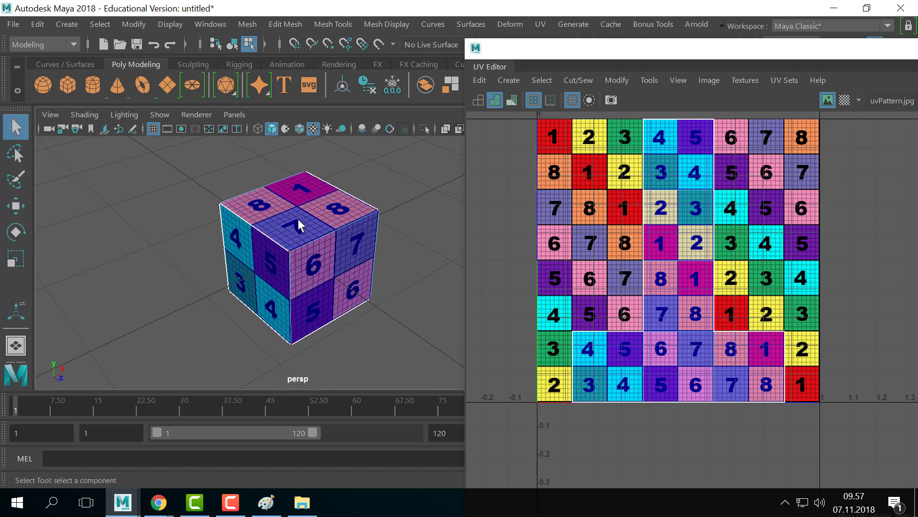
{"action": "right_click_drag", "start_coordinate": [299, 221], "coordinate": [385, 58]}
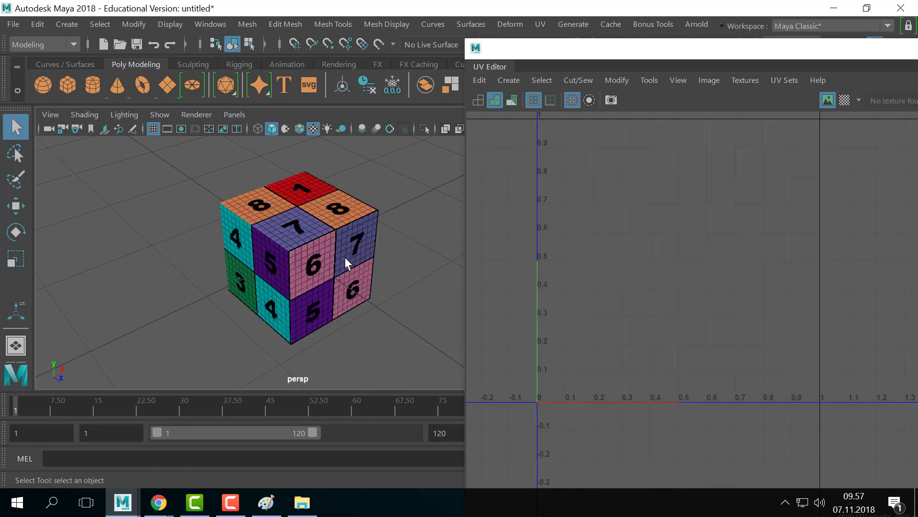
{"action": "left_click_drag", "start_coordinate": [393, 194], "coordinate": [363, 273]}
{"action": "left_click", "coordinate": [399, 214]}
{"action": "left_click_drag", "start_coordinate": [402, 163], "coordinate": [359, 204]}
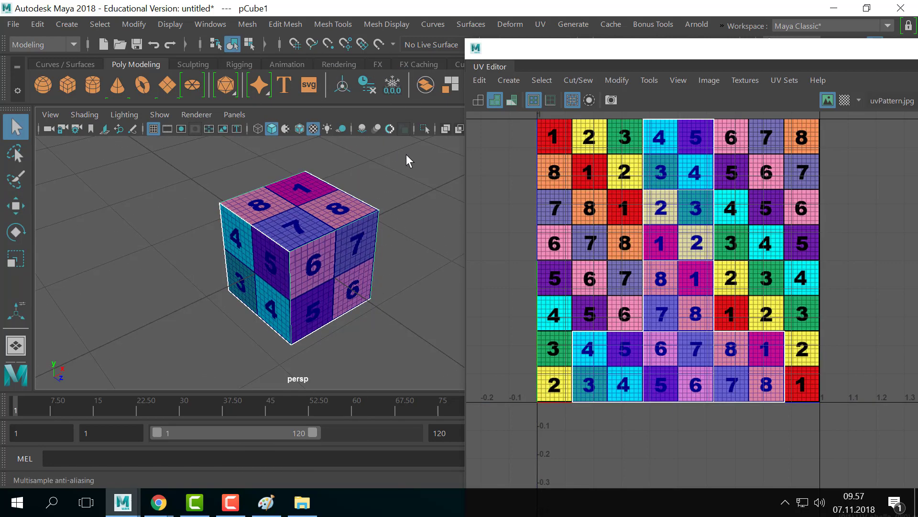
{"action": "left_click", "coordinate": [399, 220]}
{"action": "middle_click_drag", "start_coordinate": [333, 205], "coordinate": [355, 202], "text": "alt"}
{"action": "scroll", "coordinate": [254, 221], "scroll_direction": "up", "scroll_amount": 5}
{"action": "scroll", "coordinate": [254, 222], "scroll_direction": "down", "scroll_amount": 5}
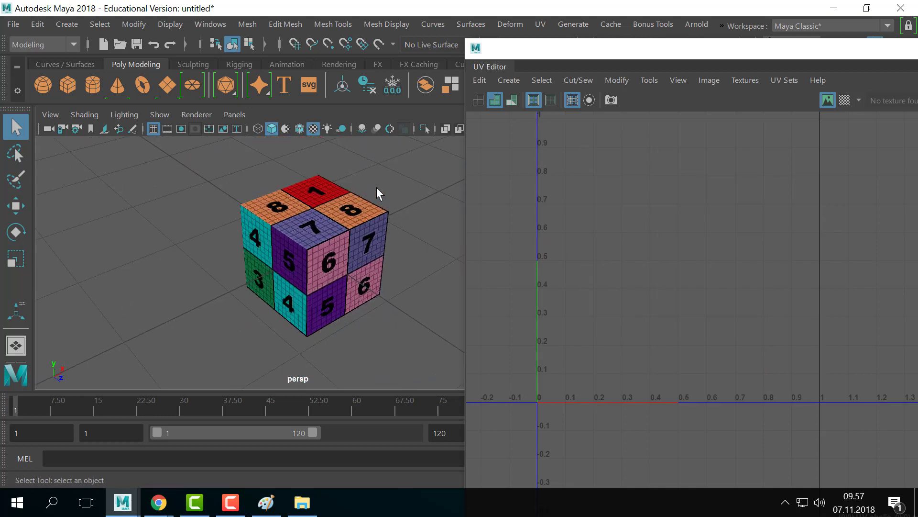
{"action": "left_click_drag", "start_coordinate": [377, 188], "coordinate": [223, 294]}
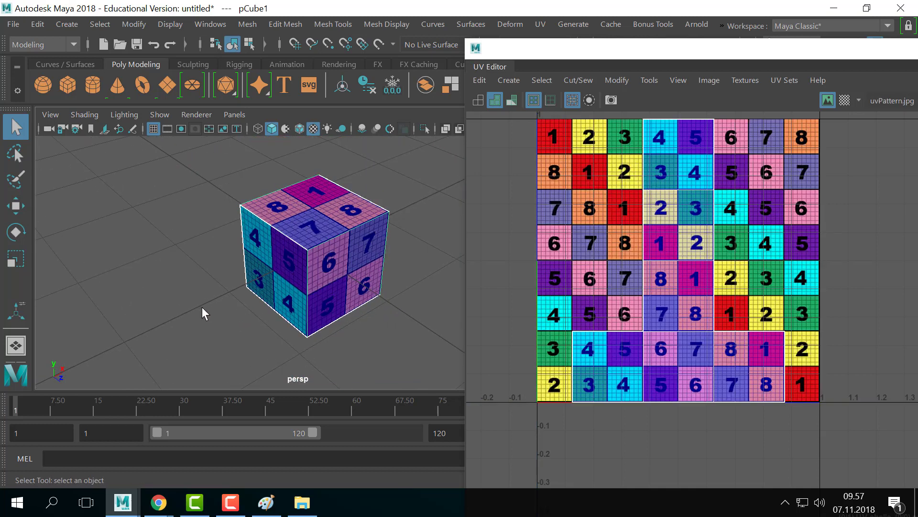
- Hide the uvPattern image behind the UVs, reselect the cube, and drag the UV Editor left
{"action": "left_click", "coordinate": [828, 100]}
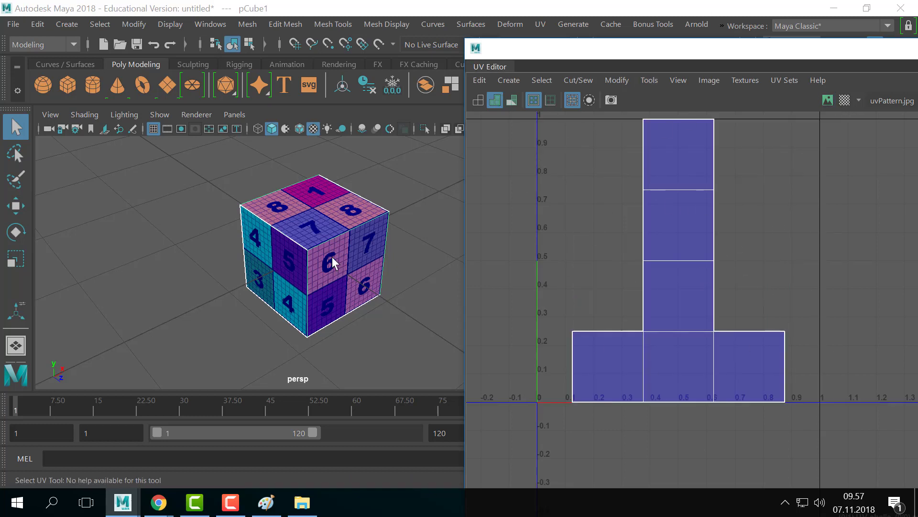
{"action": "left_click", "coordinate": [828, 100]}
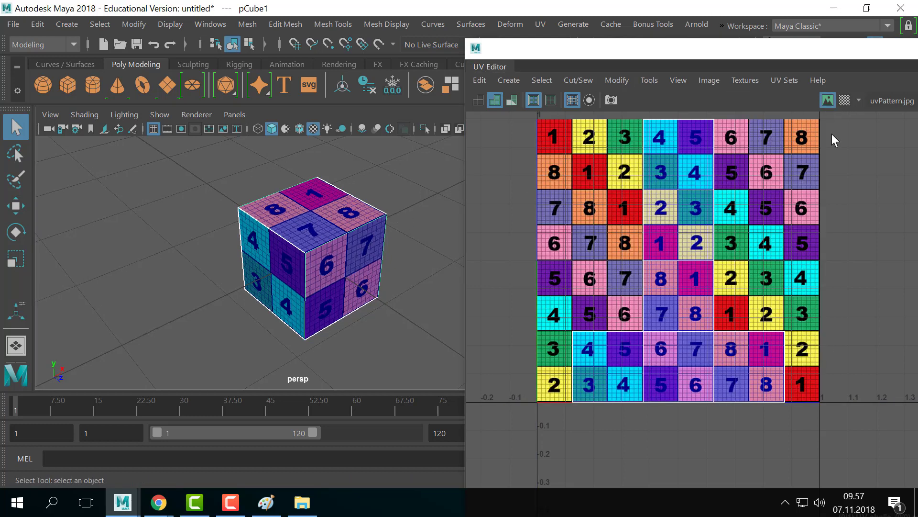
{"action": "left_click", "coordinate": [824, 101]}
{"action": "middle_click_drag", "start_coordinate": [411, 225], "coordinate": [396, 232], "text": "alt"}
{"action": "left_click", "coordinate": [375, 232]}
{"action": "left_click", "coordinate": [336, 276]}
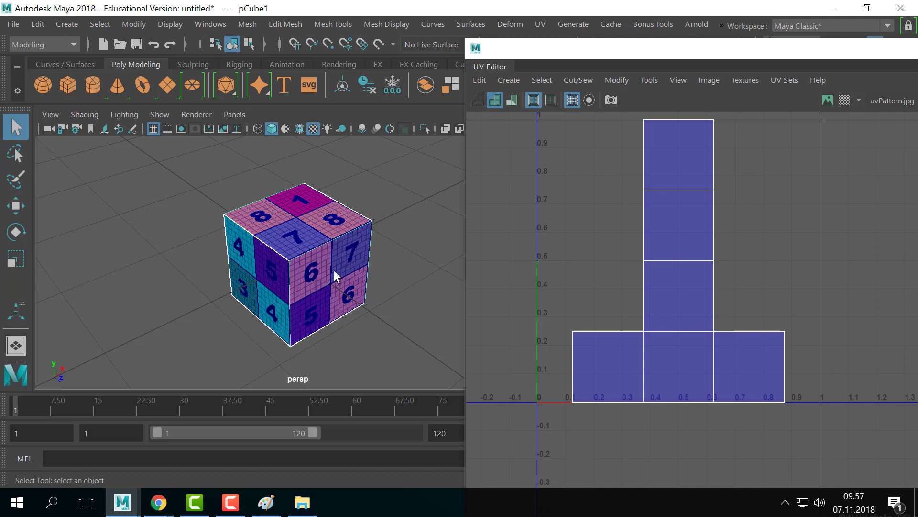
{"action": "left_click_drag", "start_coordinate": [650, 48], "coordinate": [499, 64]}
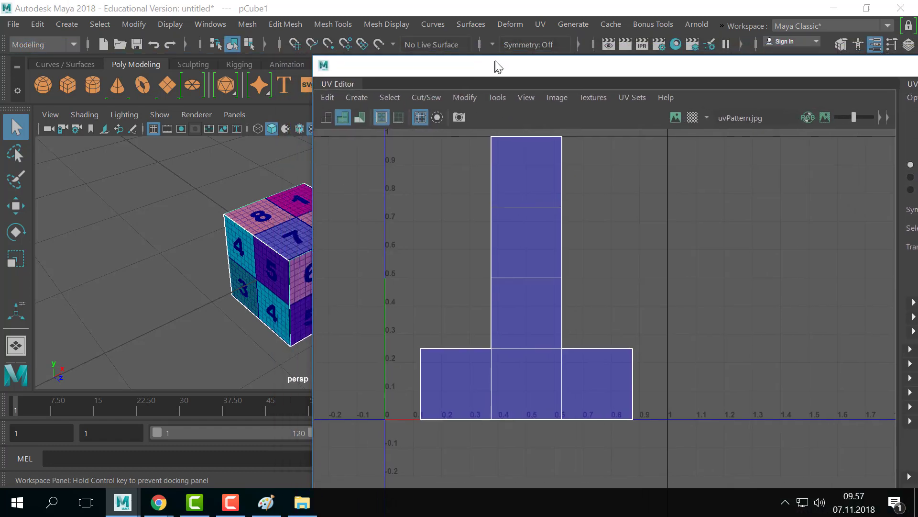
- Select the upper column's UVs, try move, scale and rotate on them, then undo the rotation
{"action": "right_click", "coordinate": [530, 276]}
{"action": "right_click_drag", "start_coordinate": [530, 274], "coordinate": [572, 266]}
{"action": "left_click", "coordinate": [491, 203]}
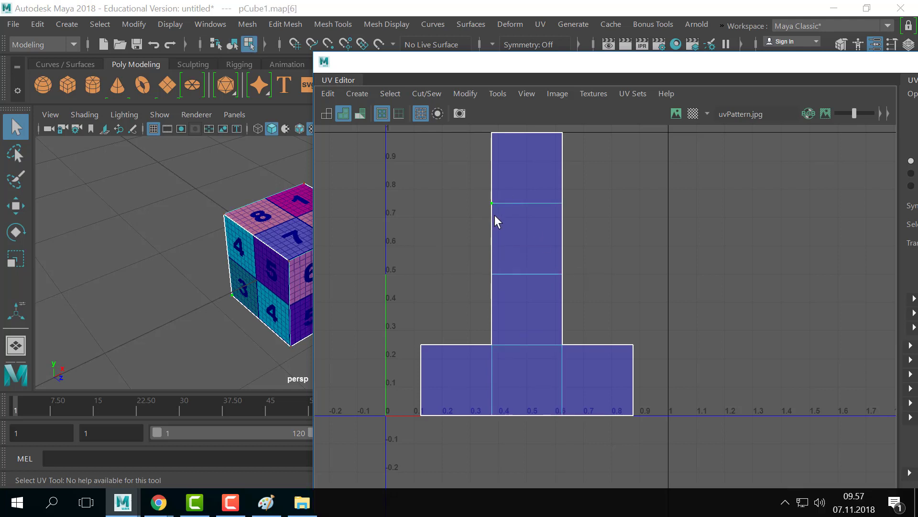
{"action": "key", "text": "w"}
{"action": "scroll", "coordinate": [555, 177], "scroll_direction": "down", "scroll_amount": 1}
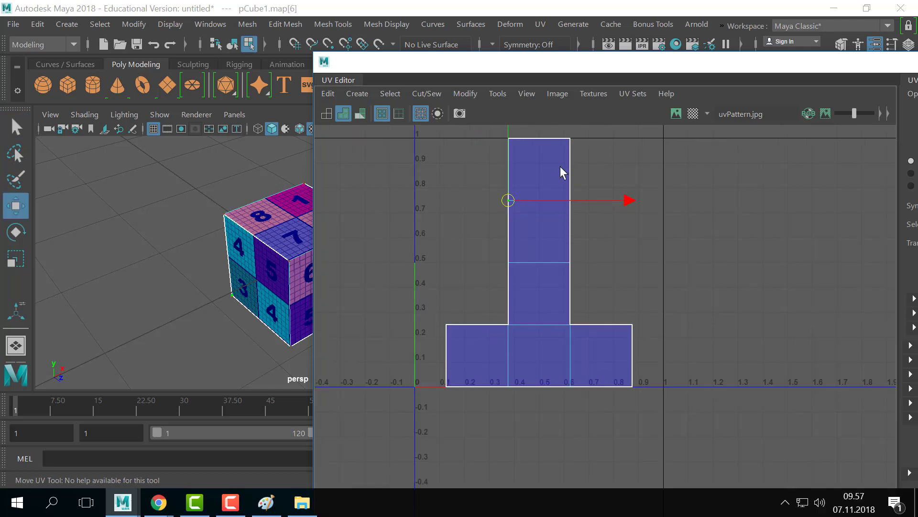
{"action": "left_click_drag", "start_coordinate": [619, 131], "coordinate": [449, 293]}
{"action": "key", "text": "r"}
{"action": "key", "text": "e"}
{"action": "middle_click_drag", "start_coordinate": [537, 253], "coordinate": [520, 279], "text": "alt"}
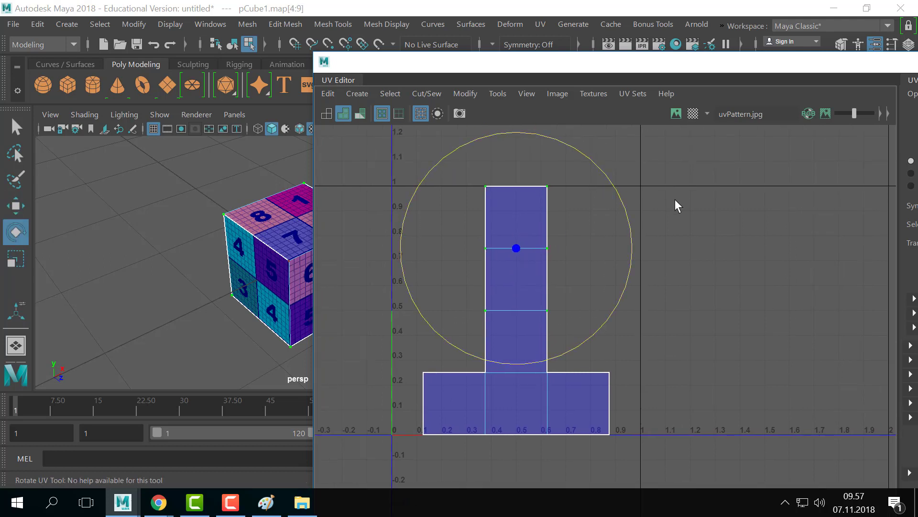
{"action": "left_click_drag", "start_coordinate": [615, 188], "coordinate": [634, 186]}
{"action": "key", "text": "ctrl+z"}
{"action": "key", "text": "q"}
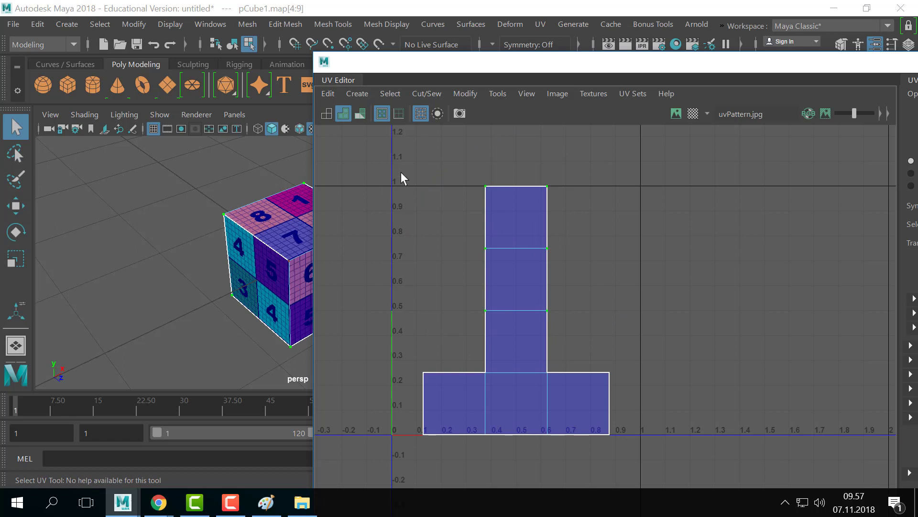
- Select the whole T-shaped UV shell, then pick the horizontal edge at v 0.75 in Edge mode
{"action": "right_click", "coordinate": [541, 246]}
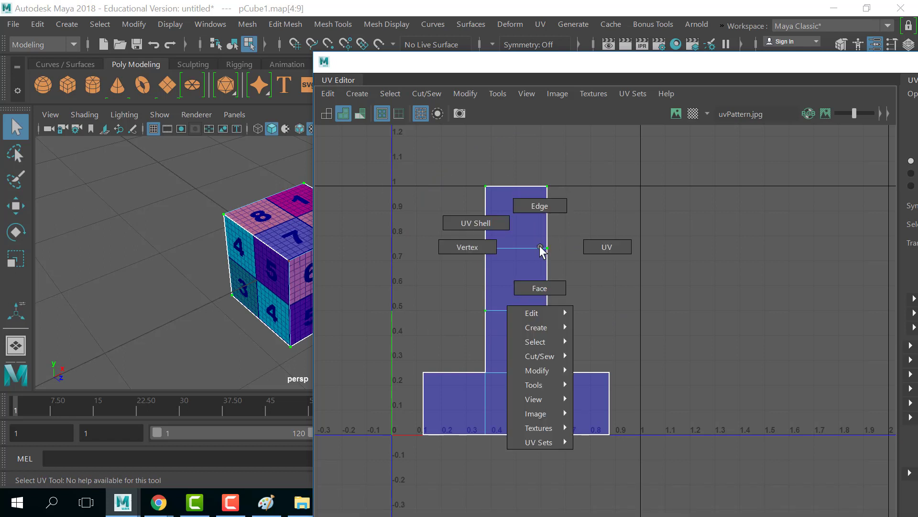
{"action": "right_click_drag", "start_coordinate": [540, 246], "coordinate": [461, 210]}
{"action": "left_click", "coordinate": [528, 306]}
{"action": "scroll", "coordinate": [544, 280], "scroll_direction": "down", "scroll_amount": 2}
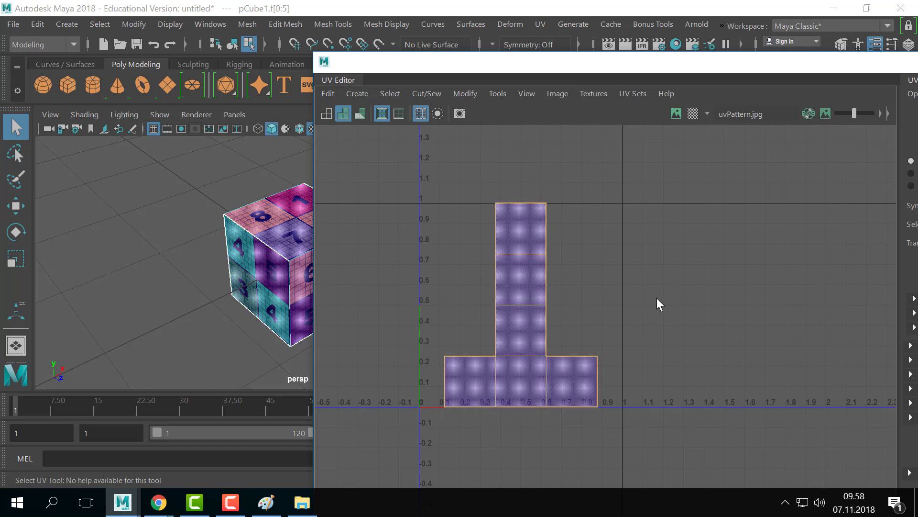
{"action": "scroll", "coordinate": [622, 287], "scroll_direction": "up", "scroll_amount": 2}
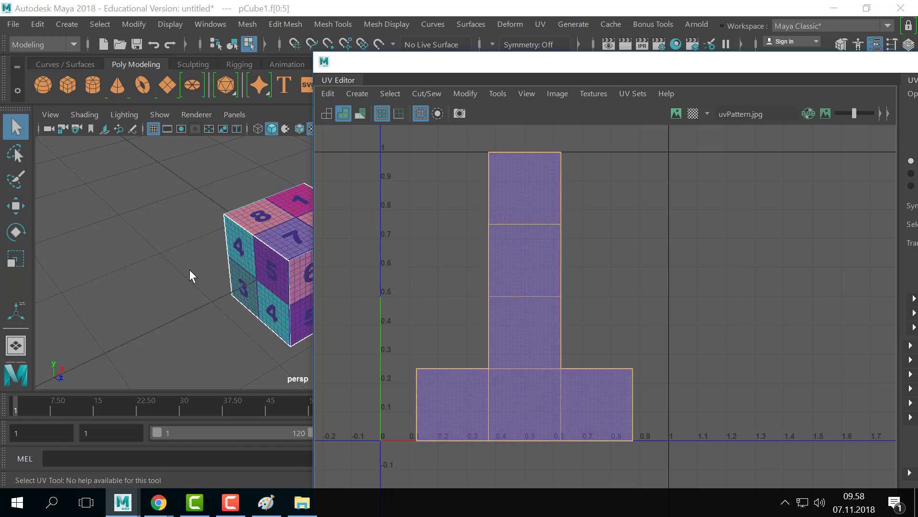
{"action": "right_click_drag", "start_coordinate": [548, 251], "coordinate": [553, 244]}
{"action": "left_click", "coordinate": [495, 226]}
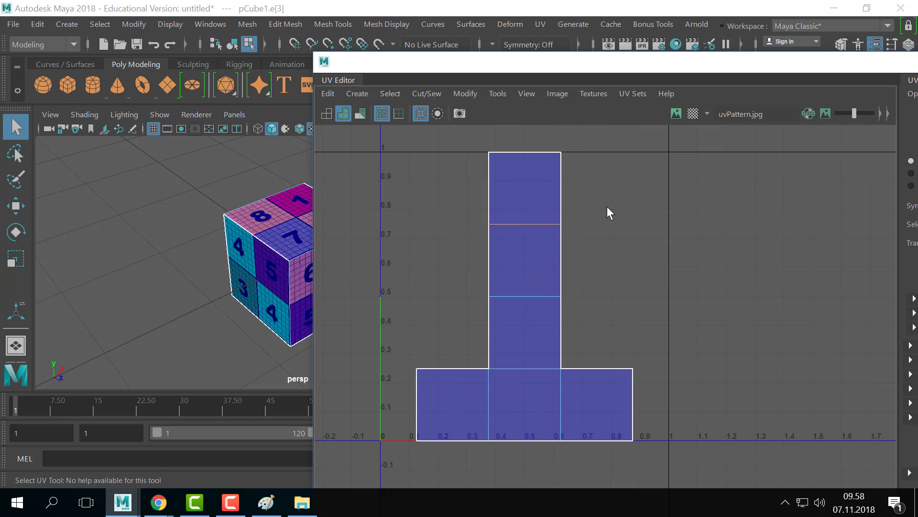
{"action": "left_click", "coordinate": [427, 92]}
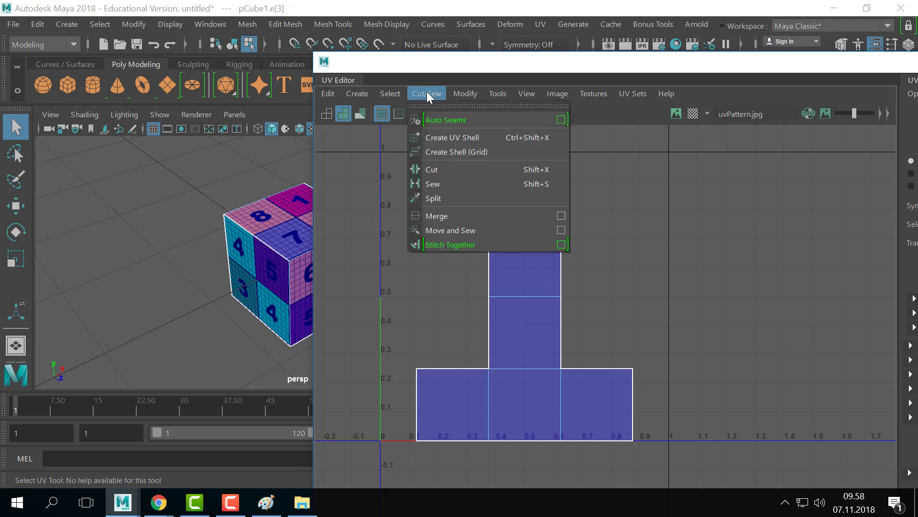
- Tear the Cut/Sew menu off into a floating panel and cut the UVs along the selected edge
{"action": "left_click", "coordinate": [448, 106]}
{"action": "left_click_drag", "start_coordinate": [461, 113], "coordinate": [717, 133]}
{"action": "left_click", "coordinate": [696, 200]}
{"action": "left_click", "coordinate": [619, 289]}
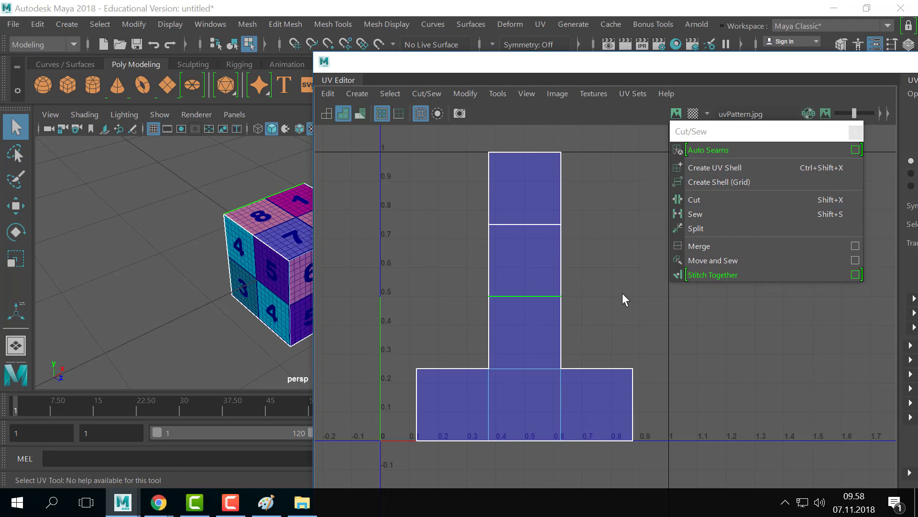
- Close the Cut/Sew panel, tear it off again, and place it right of the UV view
{"action": "left_click", "coordinate": [426, 96]}
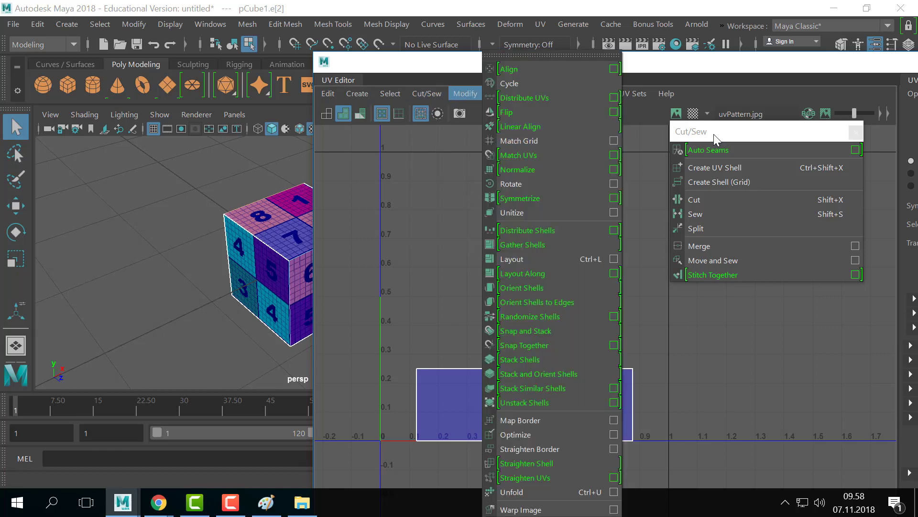
{"action": "left_click", "coordinate": [734, 127]}
{"action": "left_click", "coordinate": [854, 132]}
{"action": "left_click", "coordinate": [427, 94]}
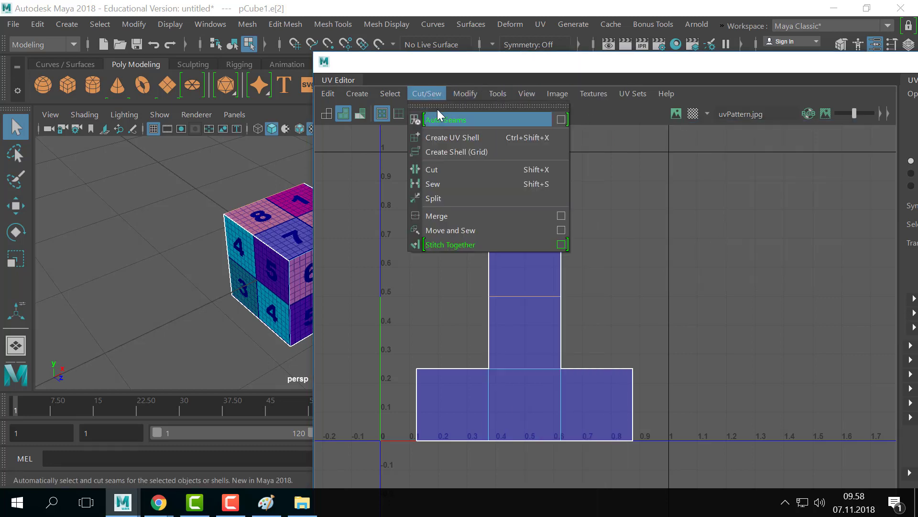
{"action": "left_click", "coordinate": [476, 107]}
{"action": "left_click_drag", "start_coordinate": [467, 109], "coordinate": [694, 133]}
- Cut the UVs along the horizontal edges at v 0.5 and 0.25 and both vertical column edges
{"action": "left_click_drag", "start_coordinate": [526, 266], "coordinate": [520, 383]}
{"action": "left_click", "coordinate": [688, 205]}
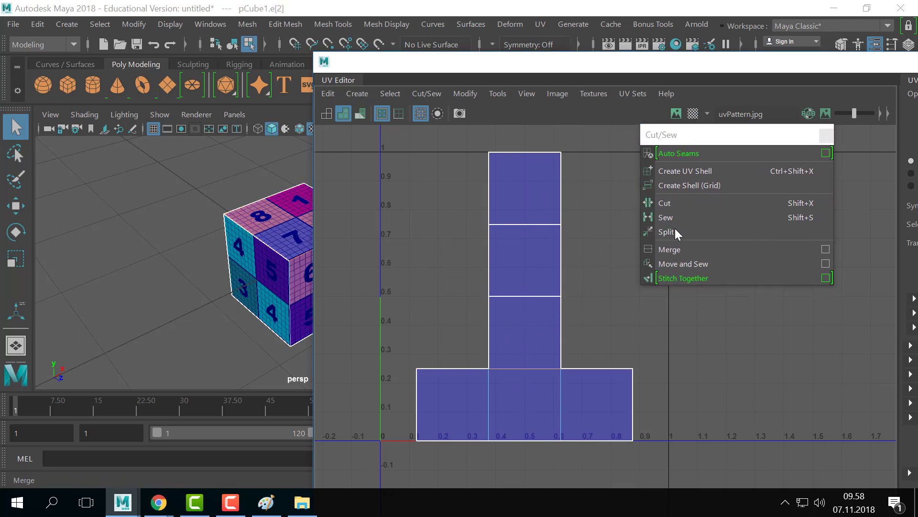
{"action": "left_click", "coordinate": [674, 203]}
{"action": "left_click", "coordinate": [496, 395]}
{"action": "left_click", "coordinate": [659, 203]}
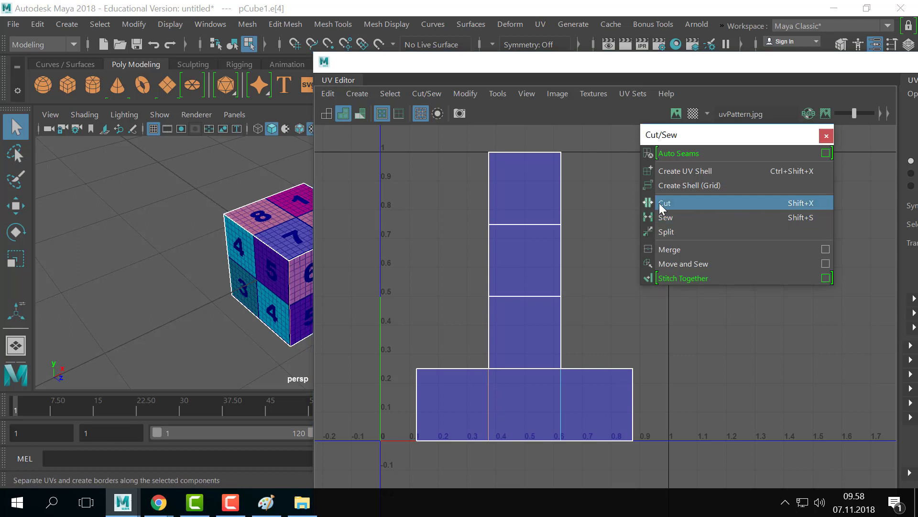
{"action": "left_click", "coordinate": [564, 399]}
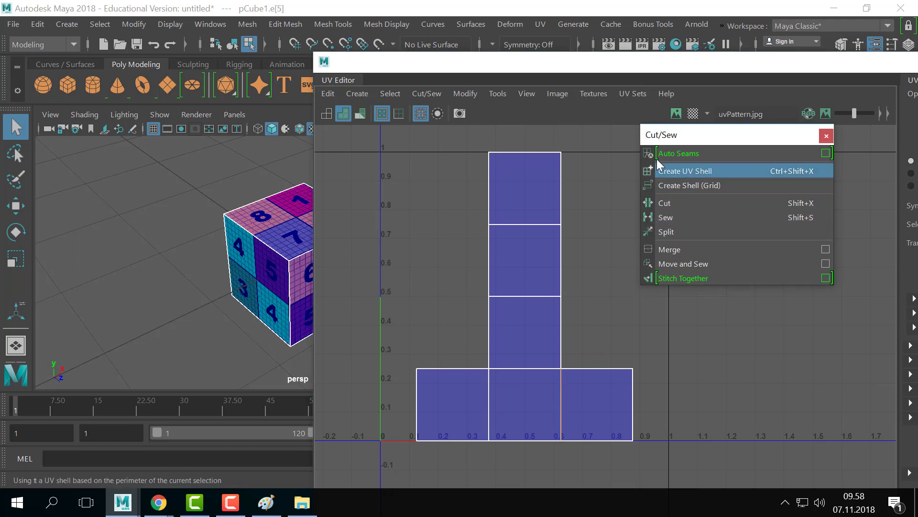
{"action": "left_click_drag", "start_coordinate": [699, 132], "coordinate": [728, 120]}
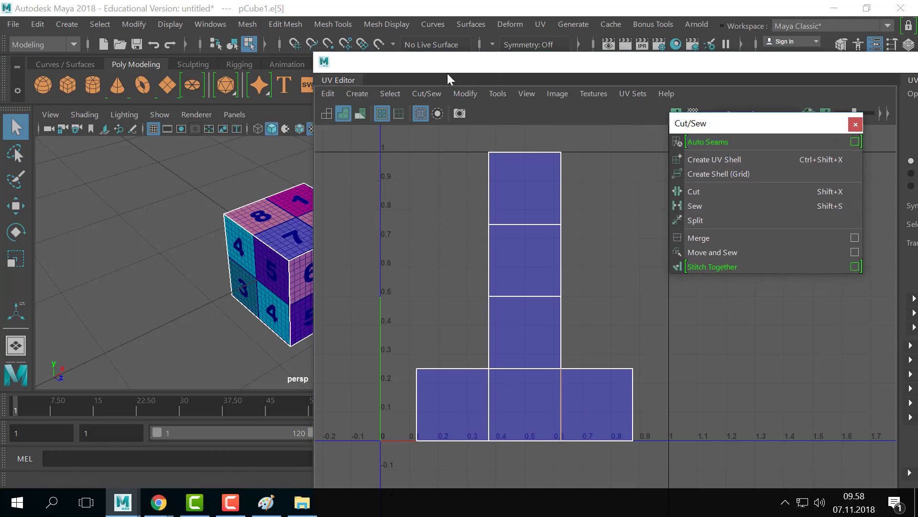
- Select the top square shell in UV Shell mode and Split its UVs apart
{"action": "right_click", "coordinate": [531, 194]}
{"action": "right_click_drag", "start_coordinate": [531, 195], "coordinate": [504, 177]}
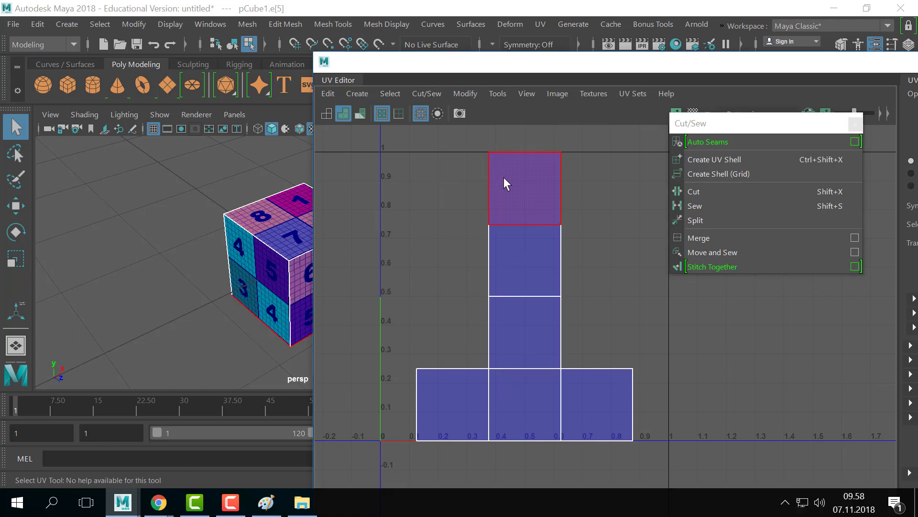
{"action": "left_click", "coordinate": [504, 177]}
{"action": "left_click", "coordinate": [460, 93]}
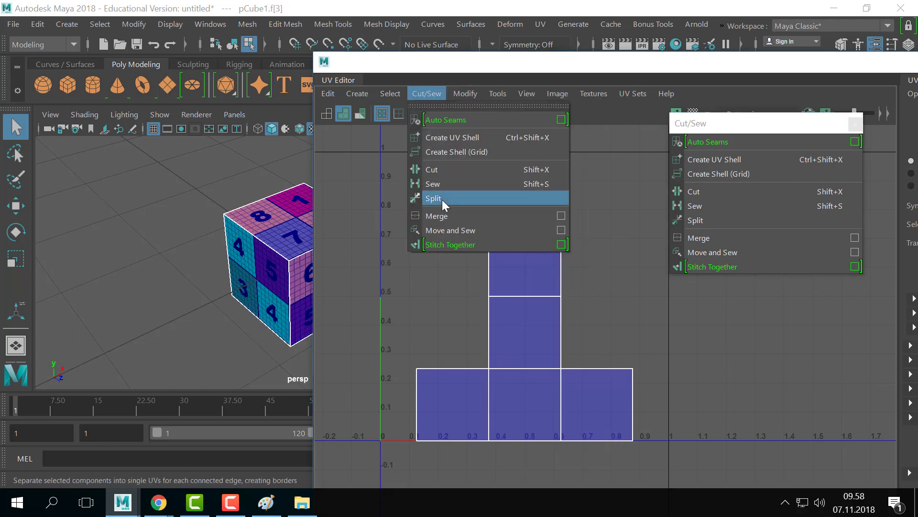
{"action": "left_click", "coordinate": [442, 199]}
{"action": "left_click", "coordinate": [497, 93]}
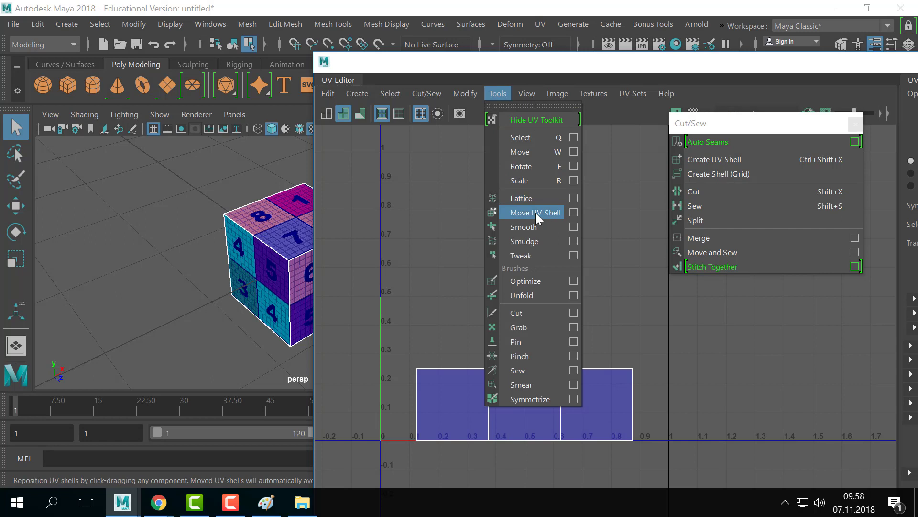
- Float the UV Tools panel on the left and move the top square shell up and left
{"action": "left_click", "coordinate": [509, 106]}
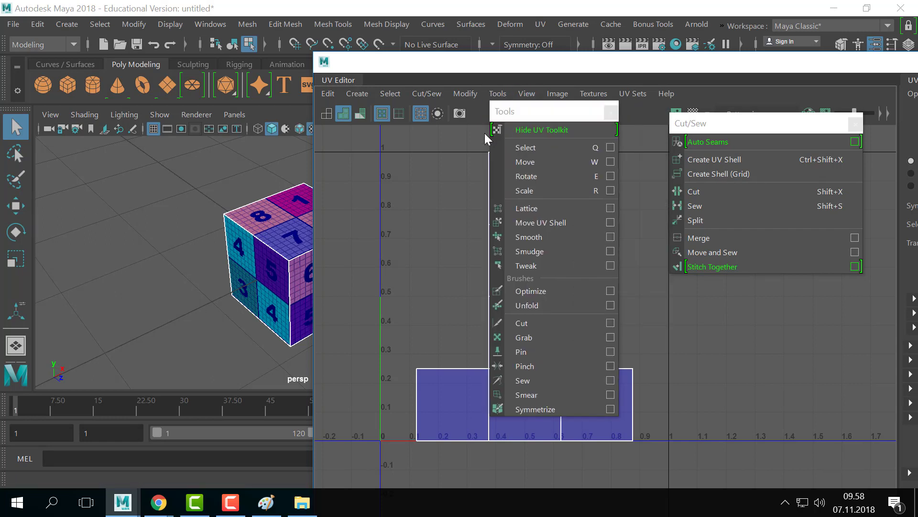
{"action": "left_click_drag", "start_coordinate": [521, 111], "coordinate": [202, 111]}
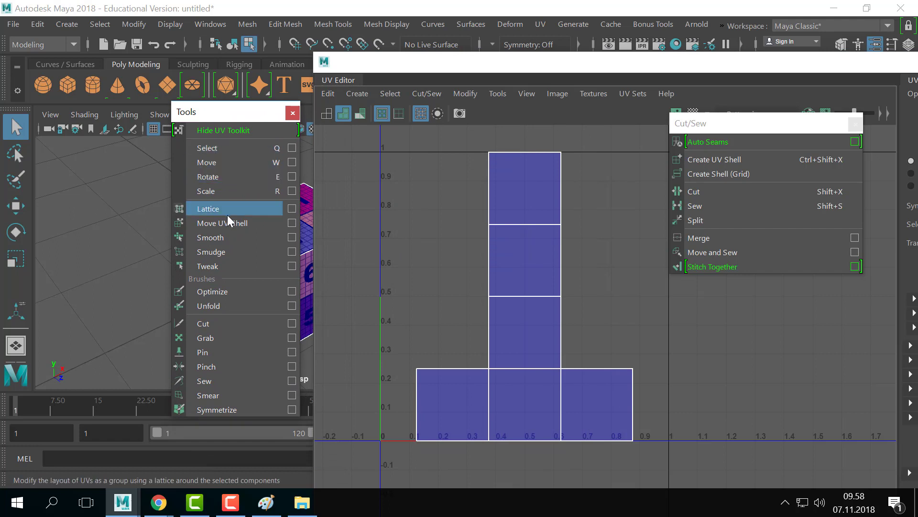
{"action": "left_click", "coordinate": [240, 222]}
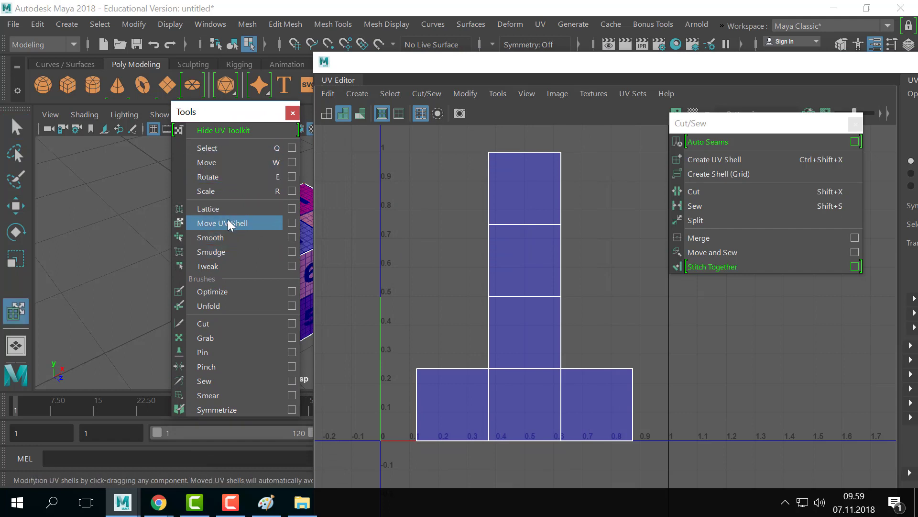
{"action": "left_click", "coordinate": [500, 177]}
{"action": "left_click_drag", "start_coordinate": [524, 187], "coordinate": [415, 201]}
- Move the next three square shells up and sideways into separate spots
{"action": "left_click", "coordinate": [529, 262]}
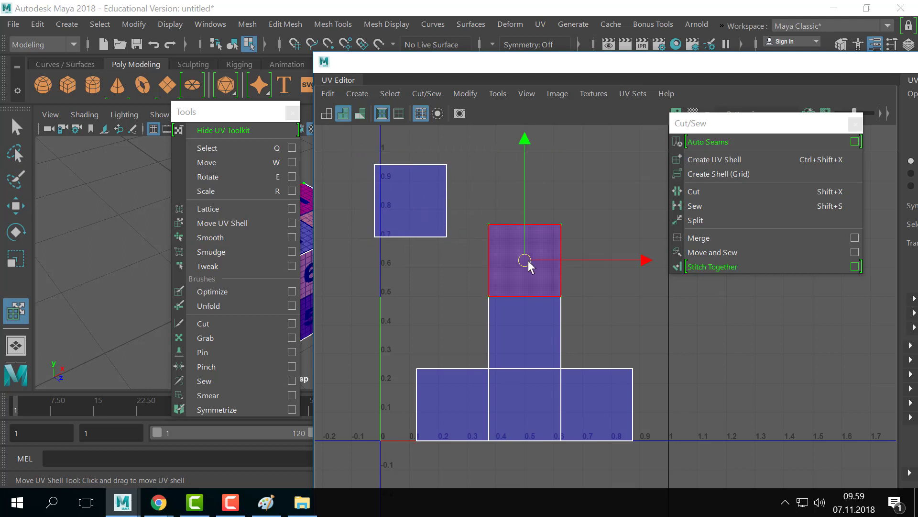
{"action": "left_click_drag", "start_coordinate": [529, 261], "coordinate": [519, 203]}
{"action": "left_click", "coordinate": [492, 344]}
{"action": "left_click_drag", "start_coordinate": [525, 333], "coordinate": [558, 298]}
{"action": "left_click", "coordinate": [447, 396]}
{"action": "left_click_drag", "start_coordinate": [448, 396], "coordinate": [422, 354]}
- Move the middle square shell up beside the top squares
{"action": "key", "text": "q"}
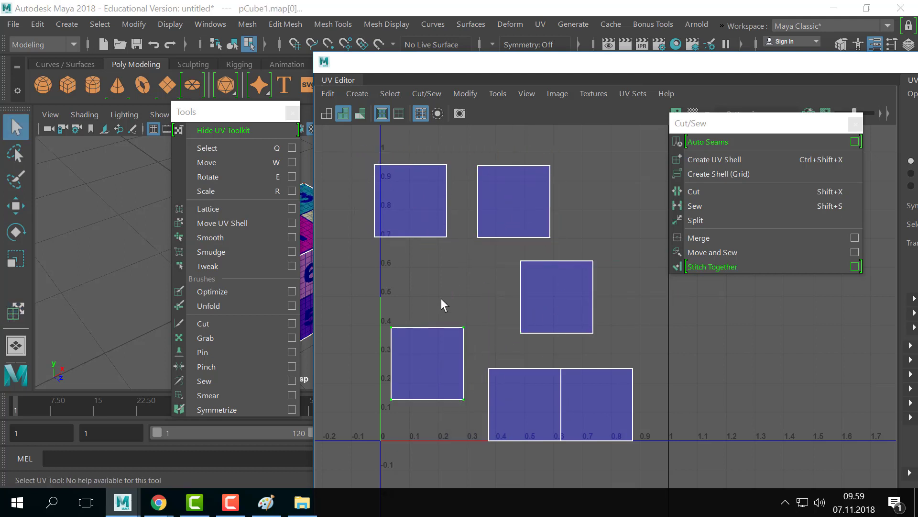
{"action": "right_click_drag", "start_coordinate": [497, 210], "coordinate": [471, 128]}
{"action": "right_click_drag", "start_coordinate": [558, 307], "coordinate": [493, 285]}
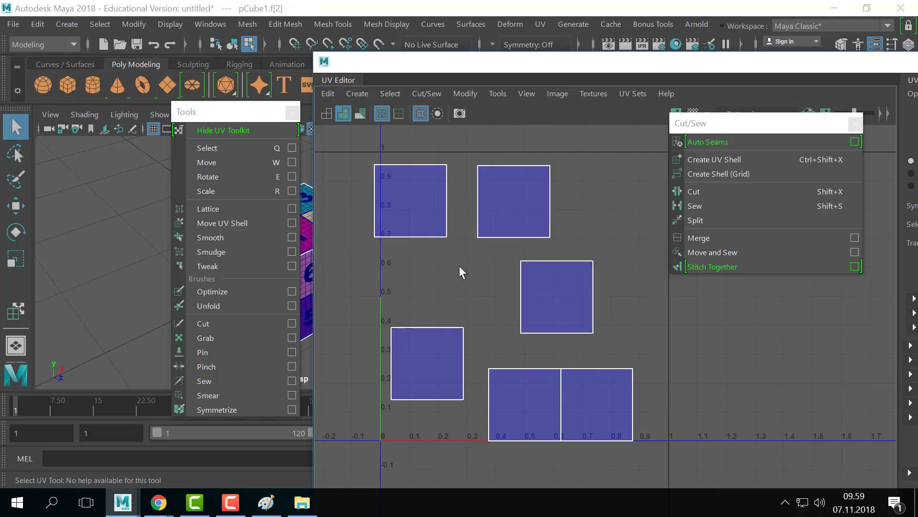
{"action": "left_click", "coordinate": [234, 223]}
{"action": "left_click", "coordinate": [552, 297]}
{"action": "key", "text": "w"}
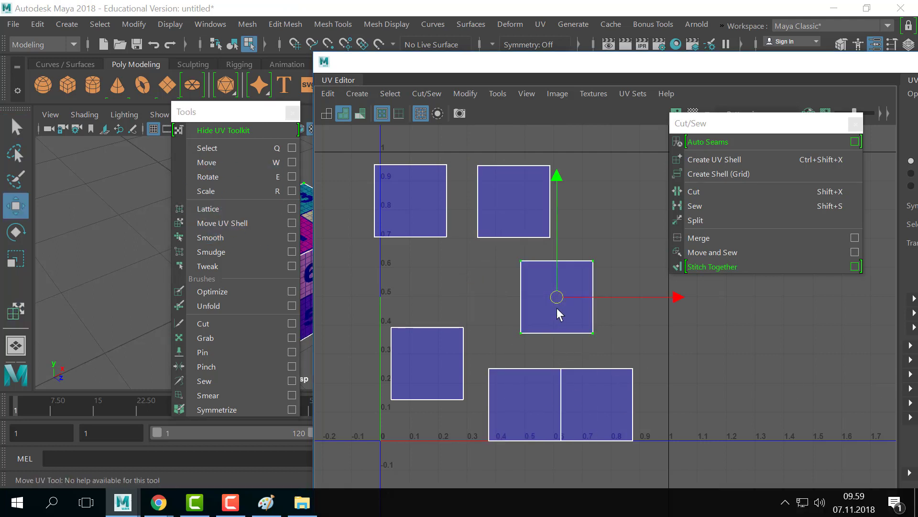
{"action": "left_click_drag", "start_coordinate": [553, 297], "coordinate": [599, 202]}
- Move the bottom-left face shell up into the middle and the right square up and right
{"action": "left_click", "coordinate": [490, 369]}
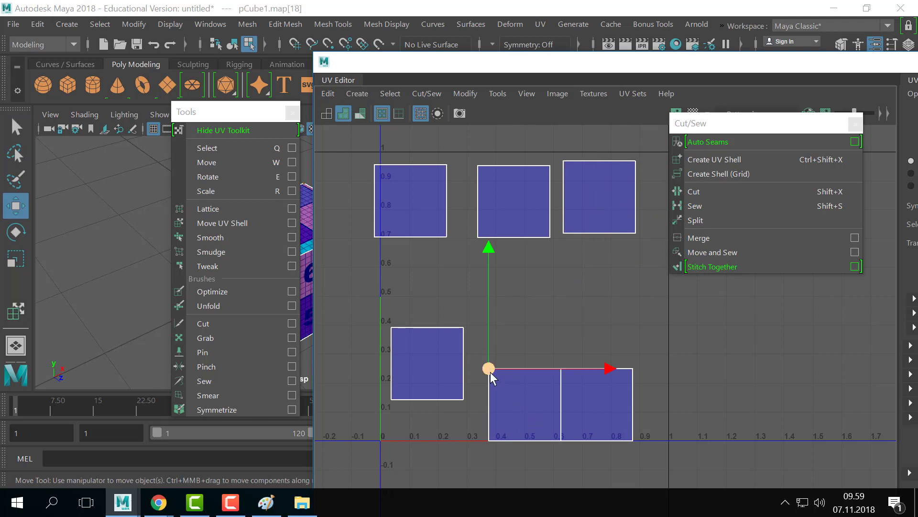
{"action": "left_click", "coordinate": [489, 440]}
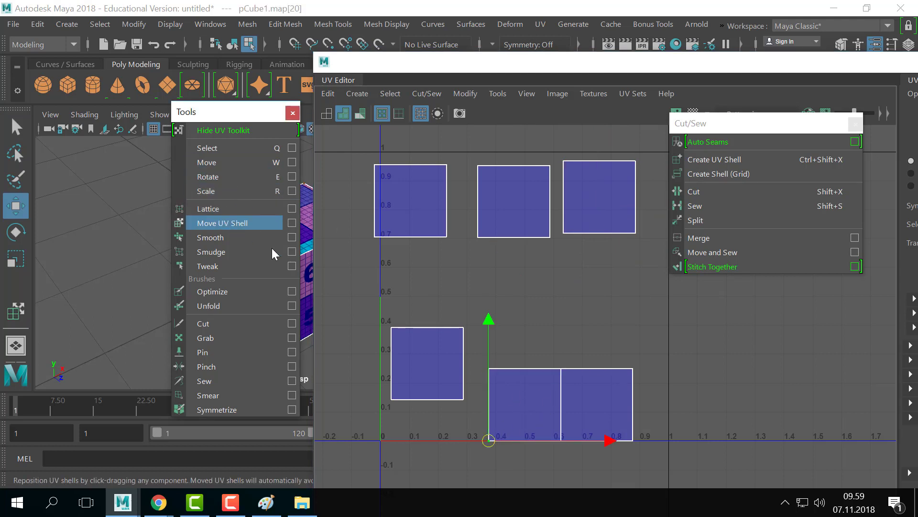
{"action": "left_click", "coordinate": [223, 223]}
{"action": "left_click", "coordinate": [530, 409]}
{"action": "left_click_drag", "start_coordinate": [536, 410], "coordinate": [532, 315]}
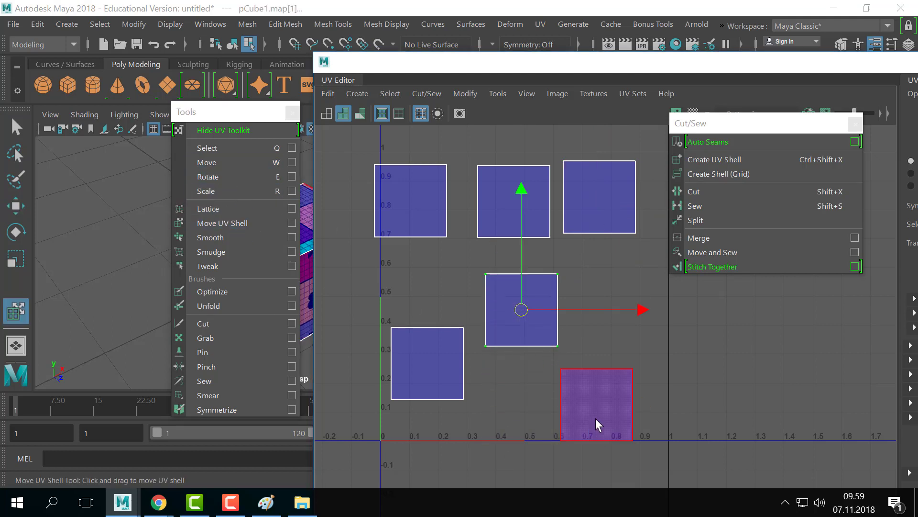
{"action": "left_click_drag", "start_coordinate": [598, 411], "coordinate": [614, 388]}
- Adjust the top-left shell's position and move the Tools panel aside to uncover the cube
{"action": "left_click", "coordinate": [412, 205]}
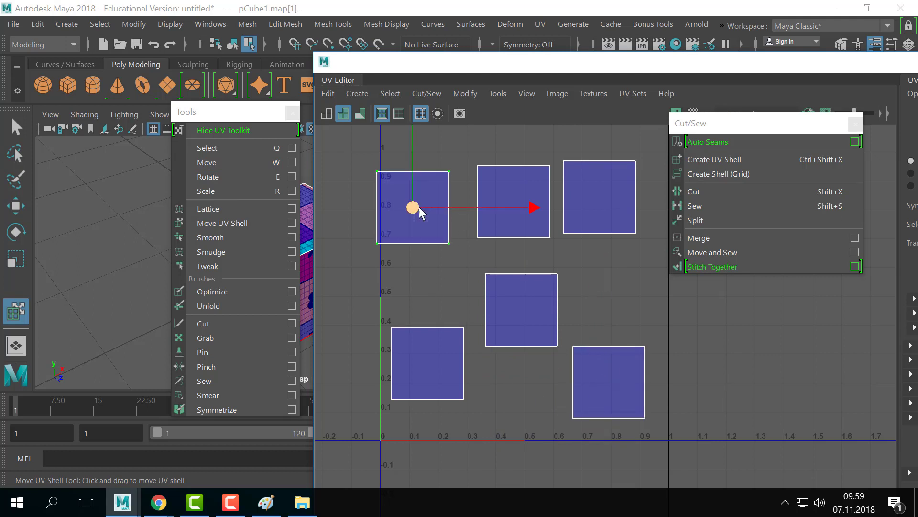
{"action": "left_click_drag", "start_coordinate": [421, 213], "coordinate": [436, 256]}
{"action": "left_click", "coordinate": [502, 341]}
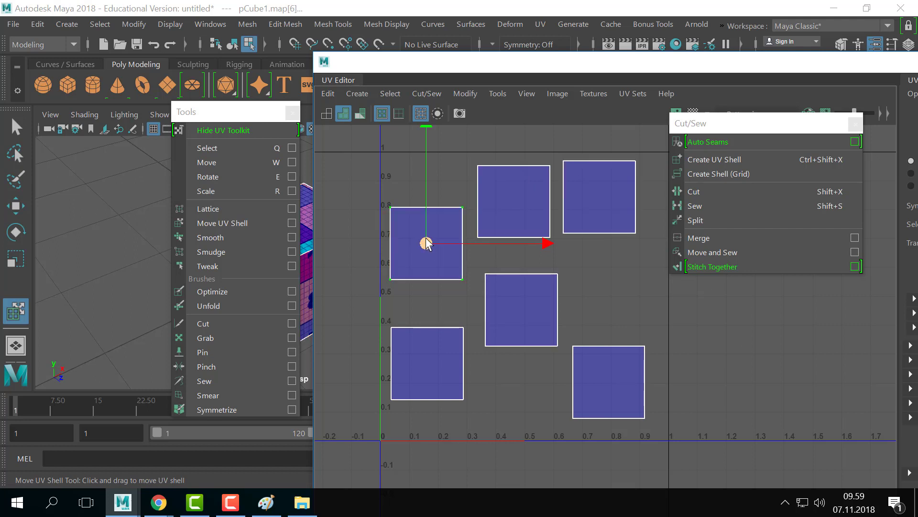
{"action": "left_click_drag", "start_coordinate": [426, 243], "coordinate": [432, 205]}
{"action": "right_click_drag", "start_coordinate": [434, 201], "coordinate": [434, 117]}
{"action": "left_click", "coordinate": [478, 210]}
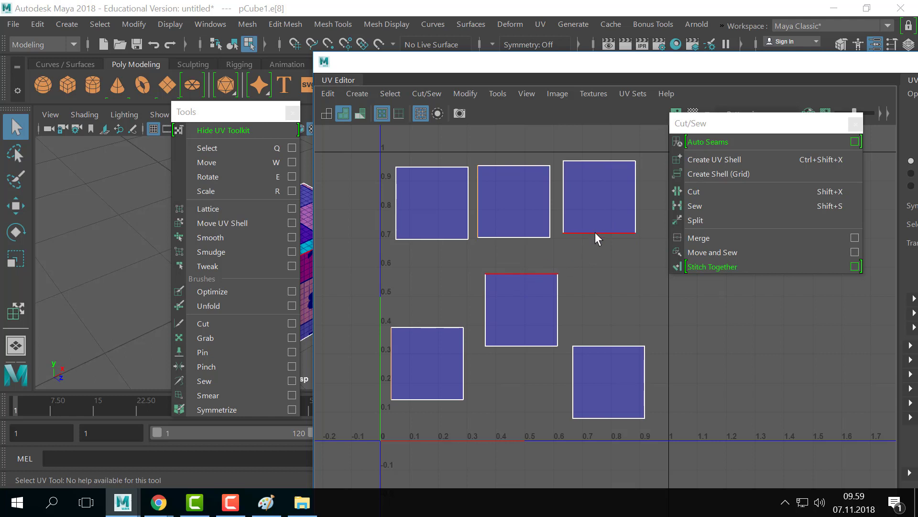
{"action": "left_click_drag", "start_coordinate": [225, 117], "coordinate": [81, 171]}
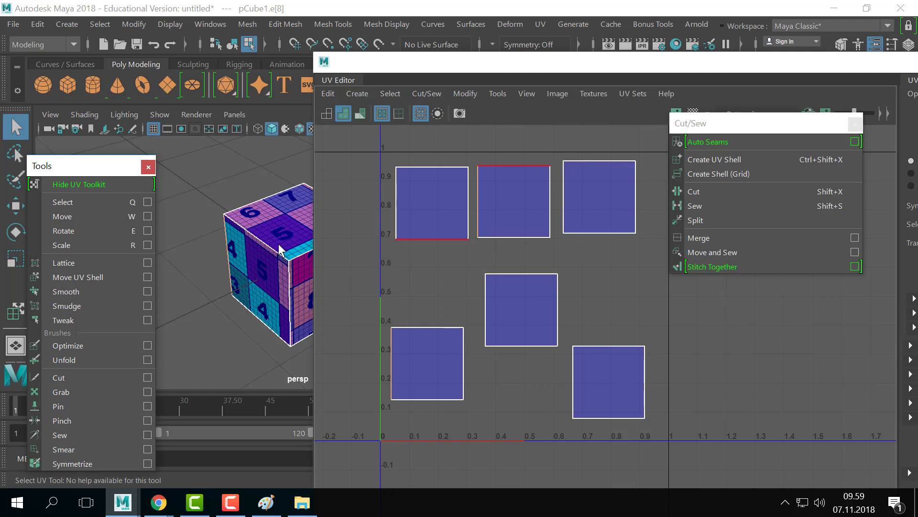
- Move the middle shell directly under the top-right shell so their edges meet
{"action": "left_click", "coordinate": [629, 281]}
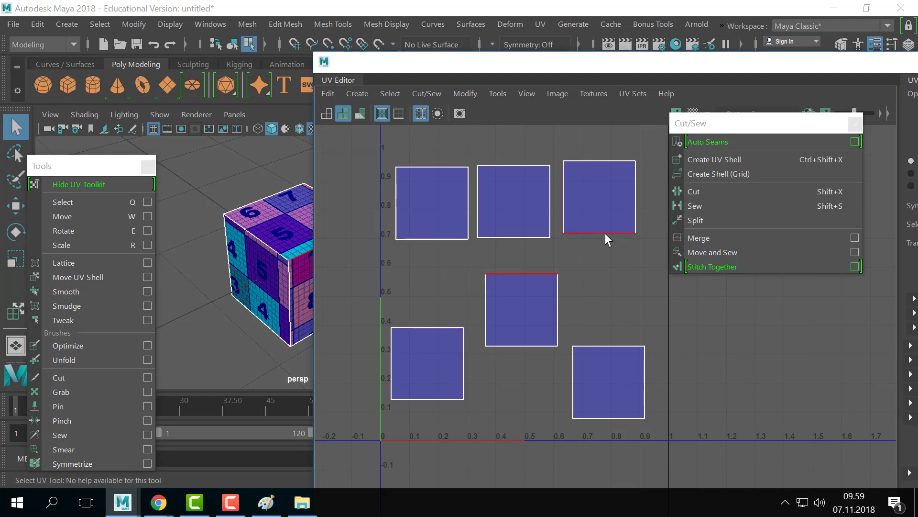
{"action": "left_click_drag", "start_coordinate": [55, 170], "coordinate": [122, 148]}
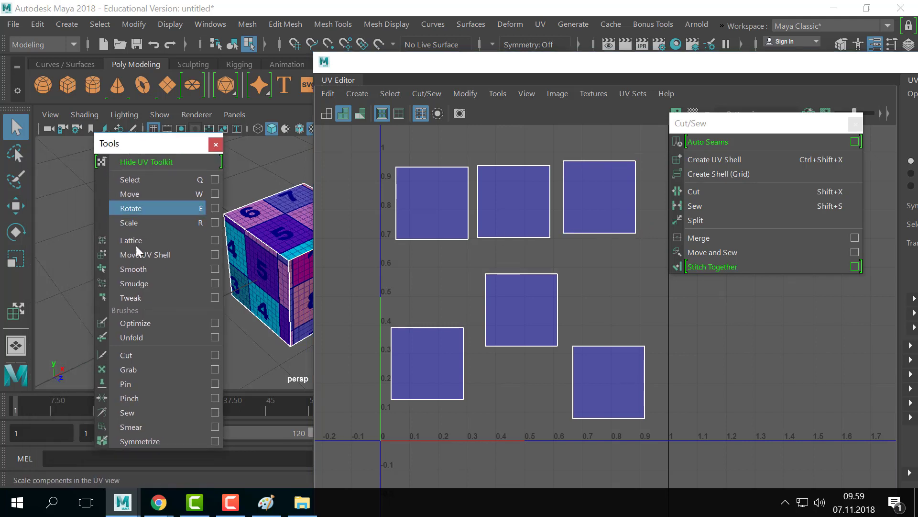
{"action": "left_click", "coordinate": [138, 254]}
{"action": "left_click_drag", "start_coordinate": [522, 308], "coordinate": [602, 281]}
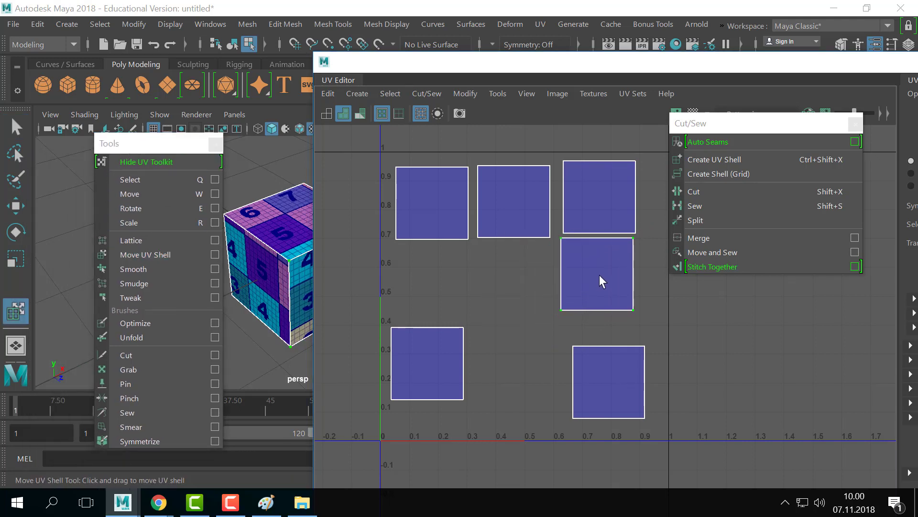
{"action": "left_click", "coordinate": [599, 244]}
{"action": "scroll", "coordinate": [576, 285], "scroll_direction": "up", "scroll_amount": 5}
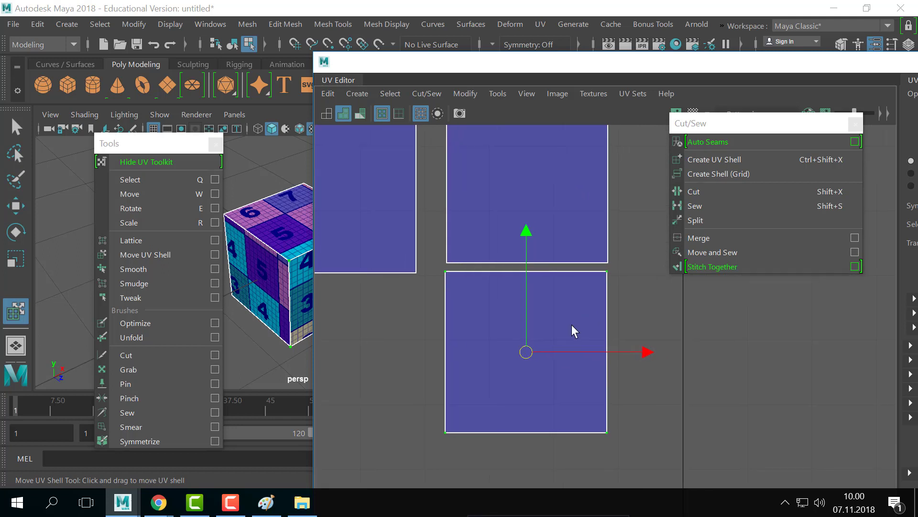
{"action": "left_click_drag", "start_coordinate": [530, 353], "coordinate": [532, 349]}
- Select the shared edge and Move and Sew the two shells into one tall shell
{"action": "right_click_drag", "start_coordinate": [545, 293], "coordinate": [547, 255]}
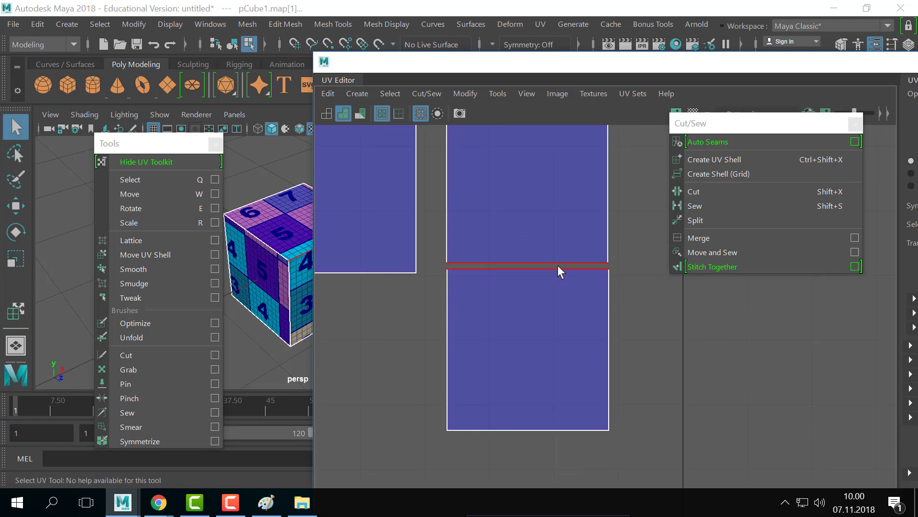
{"action": "left_click", "coordinate": [558, 265]}
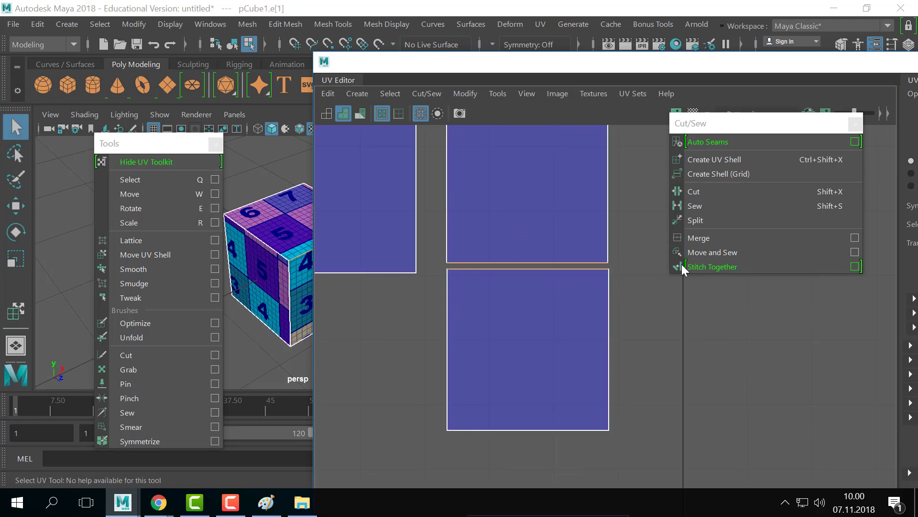
{"action": "left_click", "coordinate": [736, 251]}
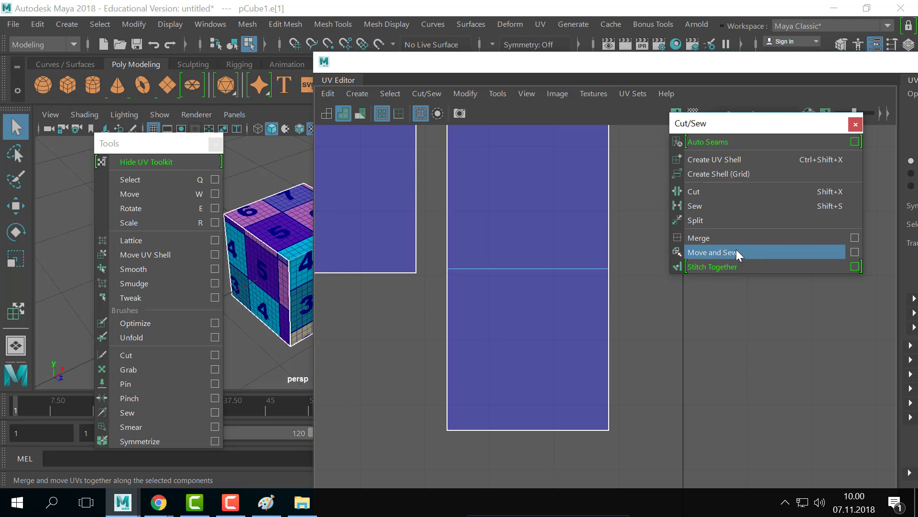
{"action": "scroll", "coordinate": [634, 248], "scroll_direction": "down", "scroll_amount": 2}
{"action": "middle_click_drag", "start_coordinate": [586, 273], "coordinate": [580, 281], "text": "alt"}
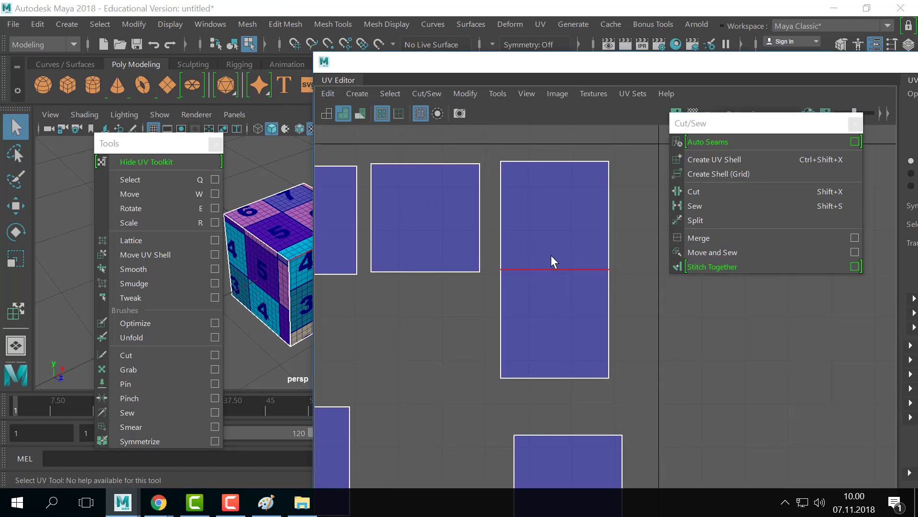
{"action": "scroll", "coordinate": [531, 264], "scroll_direction": "down", "scroll_amount": 3}
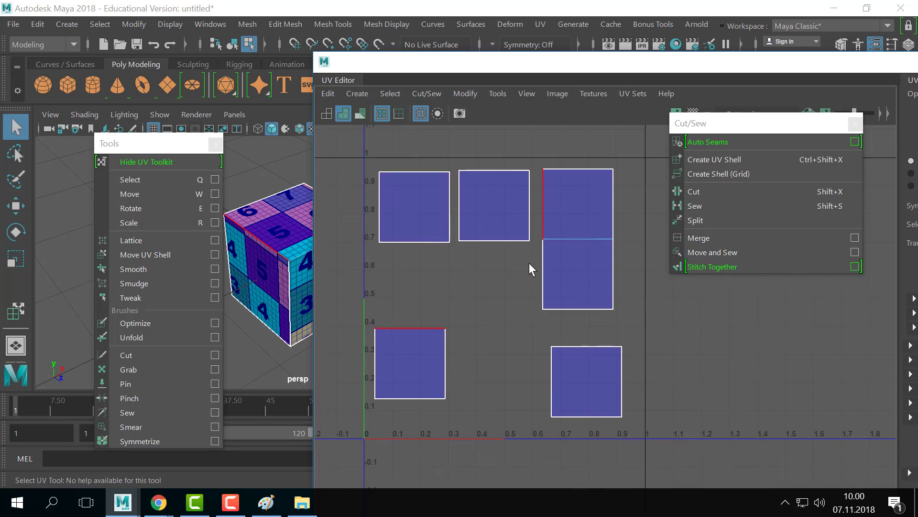
{"action": "key", "text": "a"}
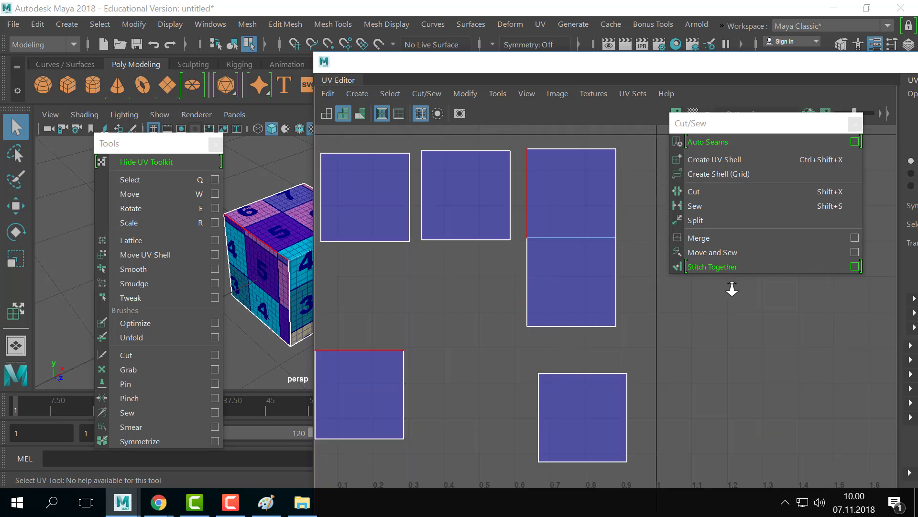
{"action": "mouse_move", "coordinate": [555, 64]}
{"action": "left_mouse_down"}
{"action": "mouse_move", "coordinate": [574, 61]}
{"action": "mouse_move", "coordinate": [567, 74]}
{"action": "left_mouse_up"}
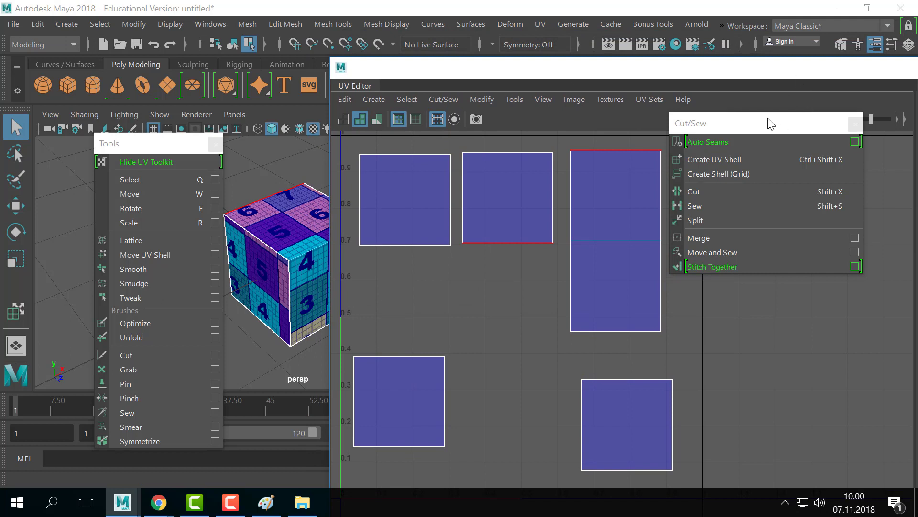
- Move the Cut/Sew panel right and the Tools panel off the left toolbox, panning the UV view
{"action": "left_click_drag", "start_coordinate": [770, 123], "coordinate": [809, 142]}
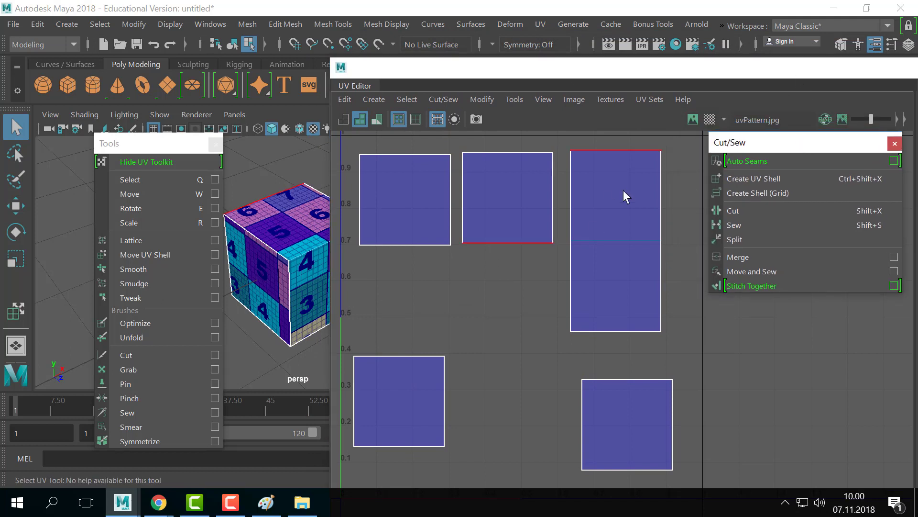
{"action": "left_click_drag", "start_coordinate": [148, 143], "coordinate": [51, 140]}
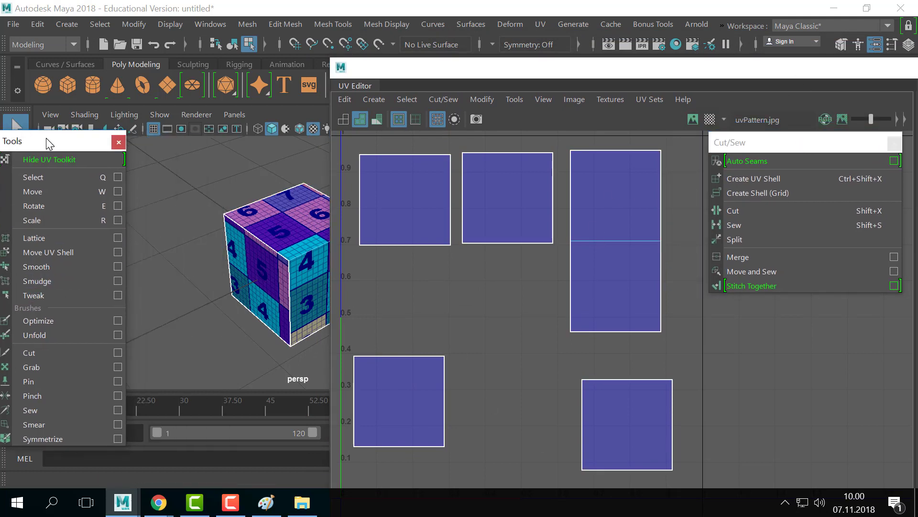
{"action": "middle_click_drag", "start_coordinate": [579, 269], "coordinate": [571, 277], "text": "alt"}
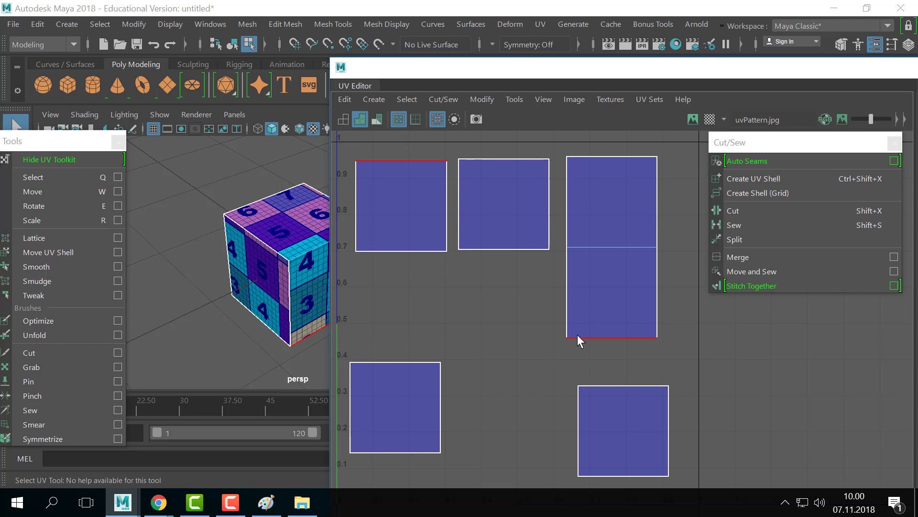
{"action": "middle_click_drag", "start_coordinate": [580, 364], "coordinate": [578, 350], "text": "alt"}
{"action": "scroll", "coordinate": [578, 350], "scroll_direction": "down", "scroll_amount": 1}
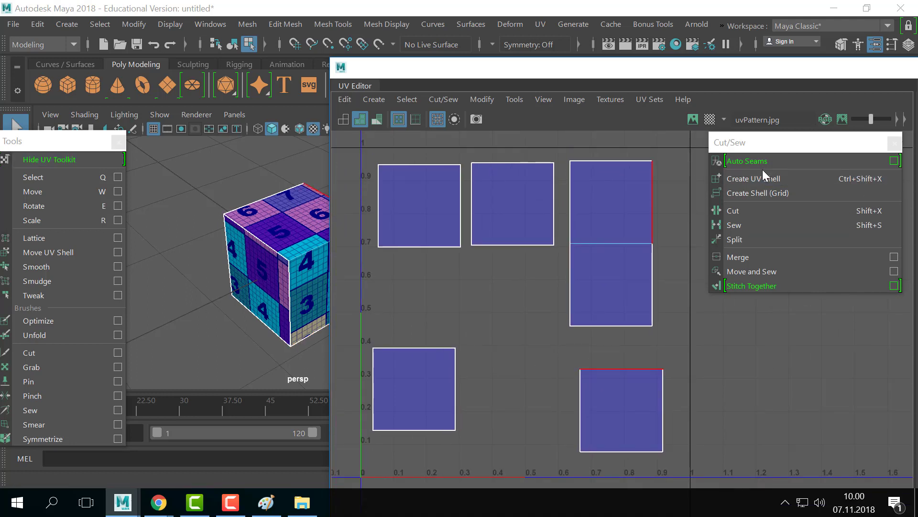
{"action": "left_click_drag", "start_coordinate": [41, 140], "coordinate": [130, 133]}
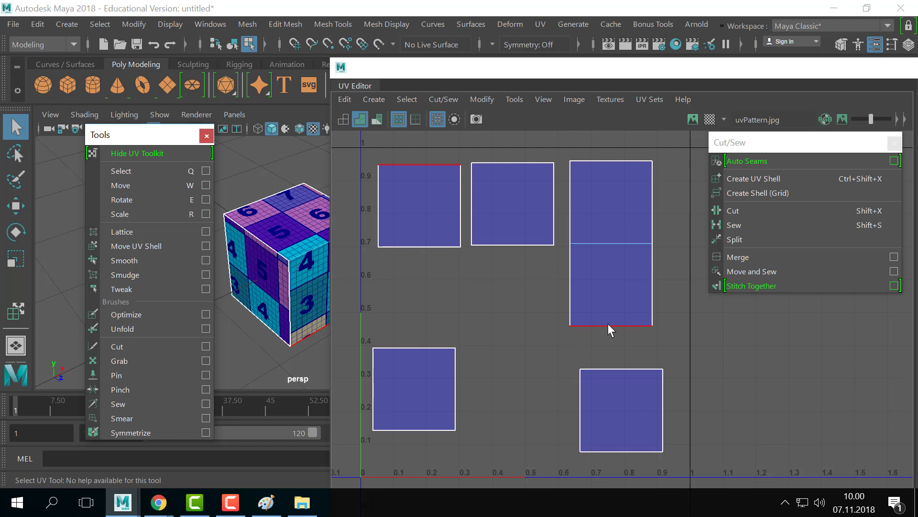
- Reposition the tall sewn shell and two square shells with Move UV Shell, then return to Select
{"action": "left_click", "coordinate": [127, 246]}
{"action": "left_click", "coordinate": [628, 275]}
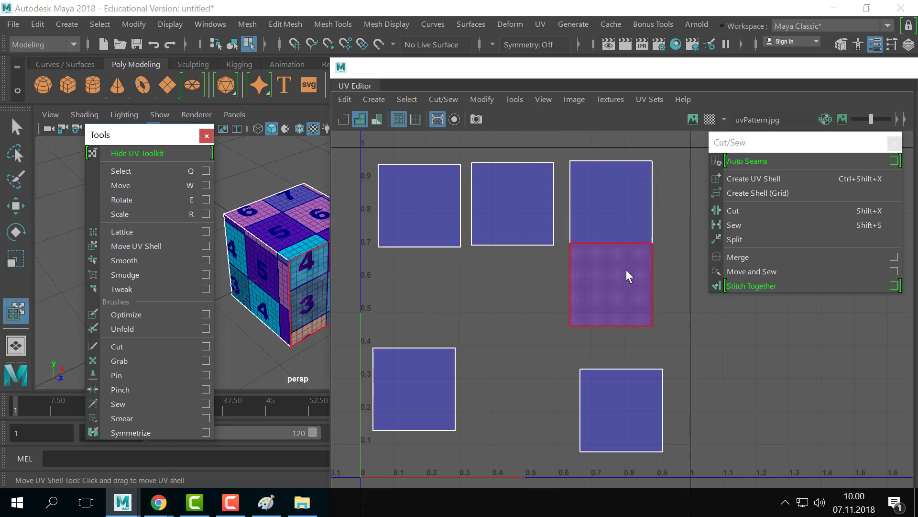
{"action": "left_click_drag", "start_coordinate": [627, 270], "coordinate": [606, 232]}
{"action": "left_click_drag", "start_coordinate": [403, 215], "coordinate": [519, 376]}
{"action": "left_click_drag", "start_coordinate": [500, 229], "coordinate": [411, 240]}
{"action": "left_click_drag", "start_coordinate": [619, 236], "coordinate": [533, 236]}
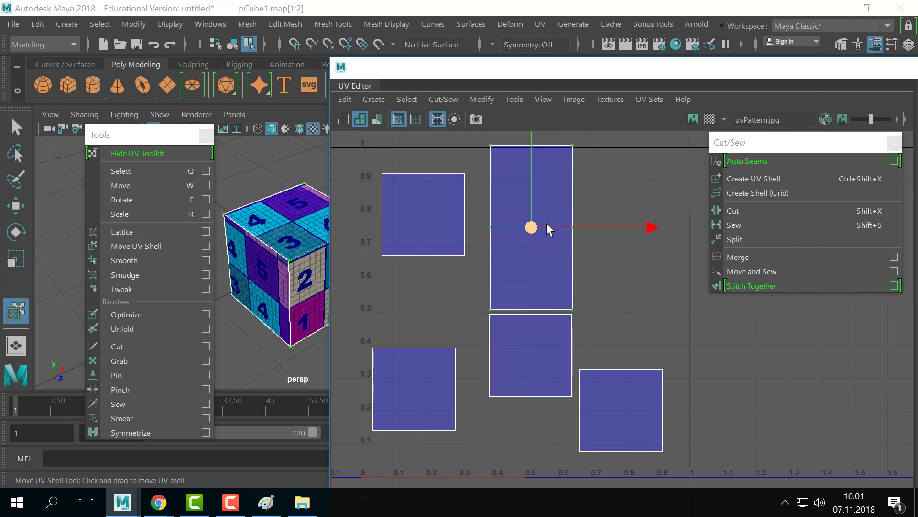
{"action": "left_click_drag", "start_coordinate": [531, 225], "coordinate": [566, 216]}
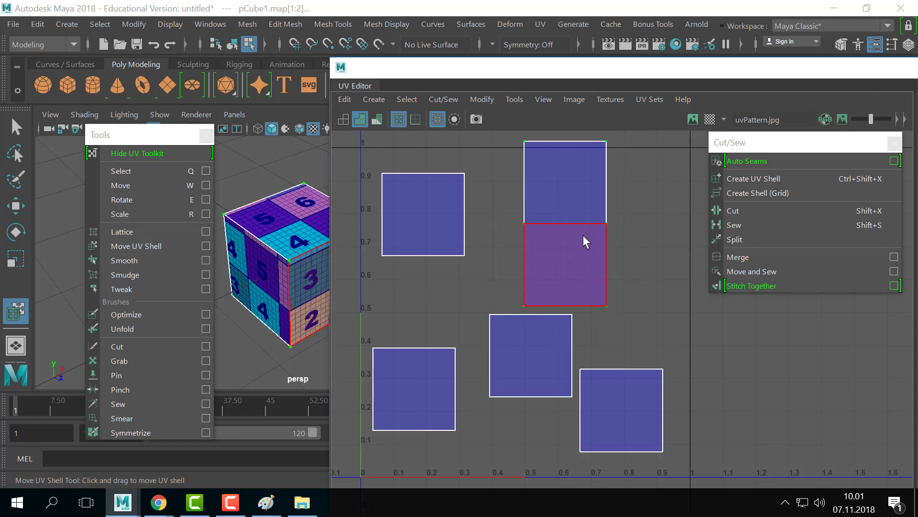
{"action": "key", "text": "q"}
{"action": "scroll", "coordinate": [634, 242], "scroll_direction": "down", "scroll_amount": 2}
{"action": "middle_click_drag", "start_coordinate": [549, 265], "coordinate": [549, 268], "text": "alt"}
{"action": "left_click", "coordinate": [555, 270]}
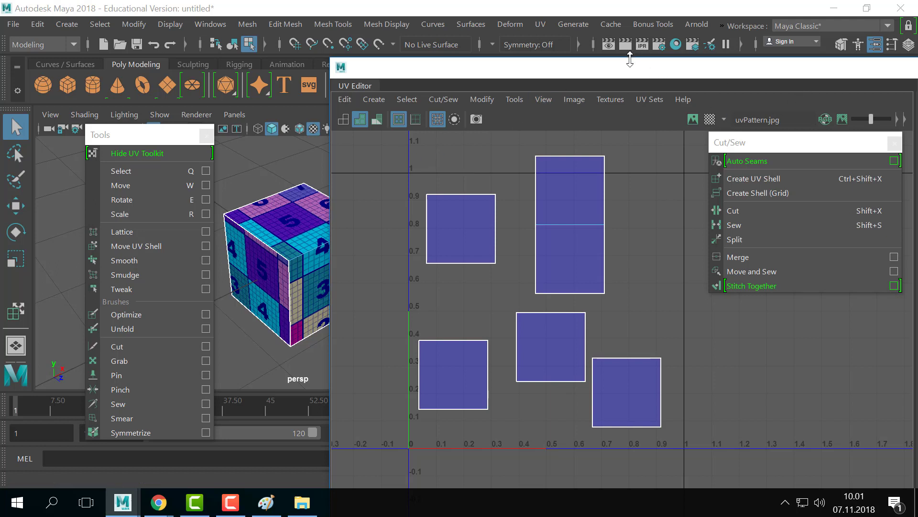
- Start the 3D Cut and Sew UV Tool from the UV menu
{"action": "left_click", "coordinate": [539, 25]}
{"action": "left_click", "coordinate": [539, 25]}
{"action": "left_click", "coordinate": [538, 22]}
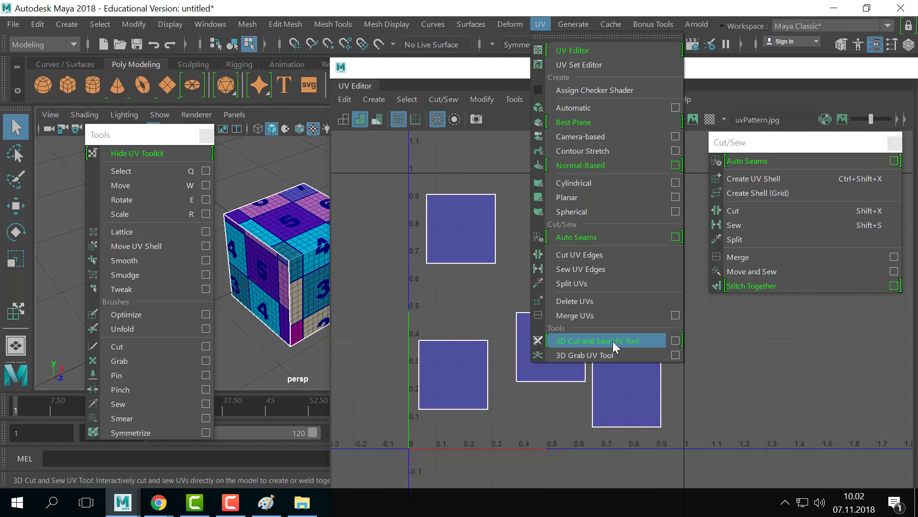
{"action": "left_click", "coordinate": [612, 341]}
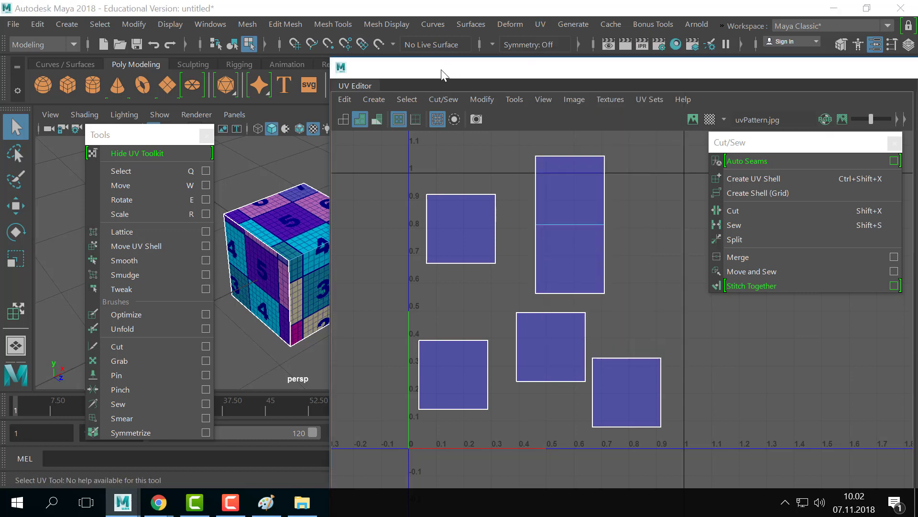
- Drag the UV Editor window left so the UV Toolkit shows beside the shells
{"action": "mouse_move", "coordinate": [441, 70]}
{"action": "left_mouse_down"}
{"action": "mouse_move", "coordinate": [523, 76]}
{"action": "mouse_move", "coordinate": [441, 76]}
{"action": "left_mouse_up"}
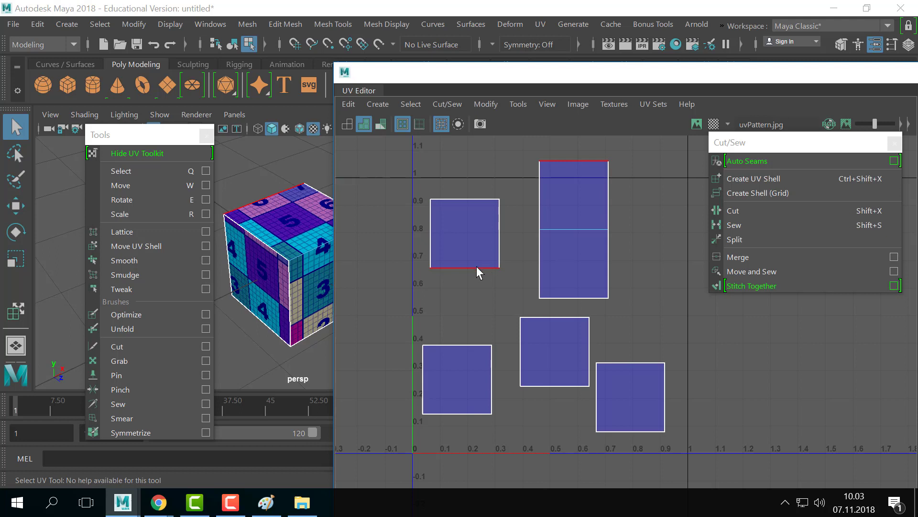
{"action": "left_click_drag", "start_coordinate": [711, 82], "coordinate": [614, 83]}
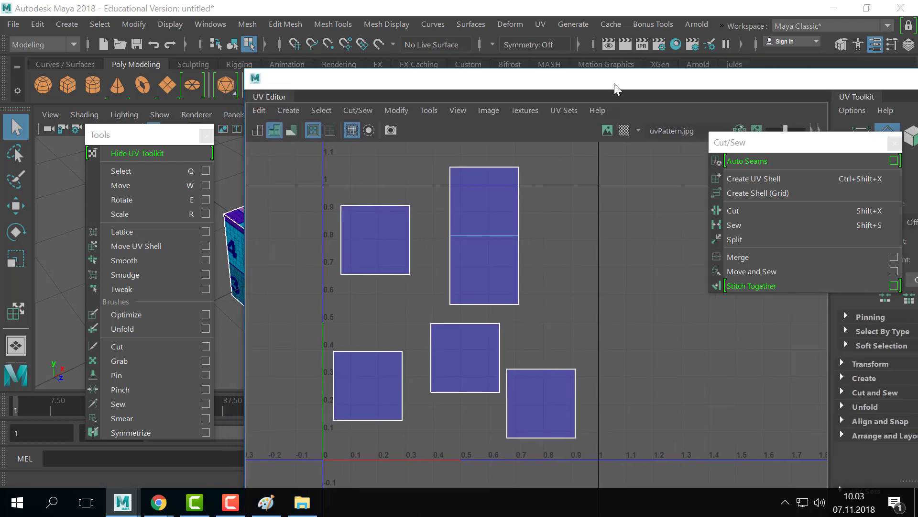
{"action": "left_click", "coordinate": [542, 25]}
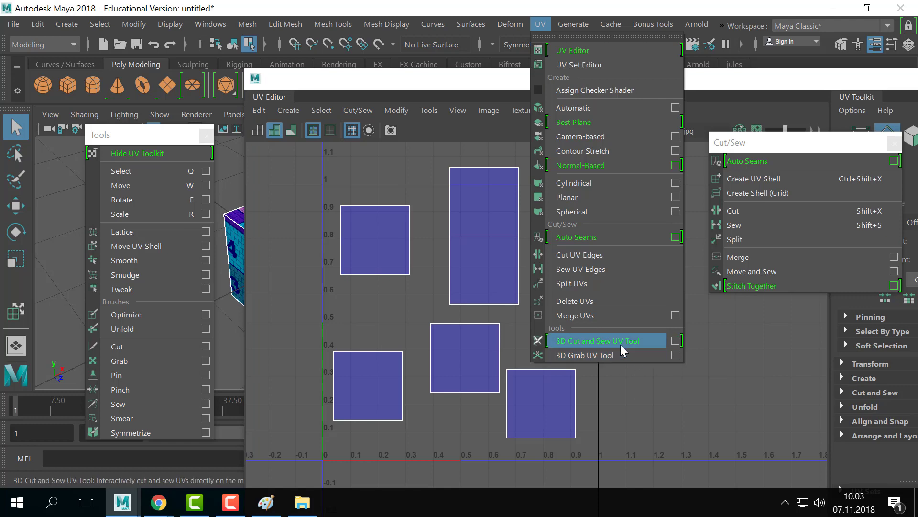
{"action": "left_click", "coordinate": [535, 77]}
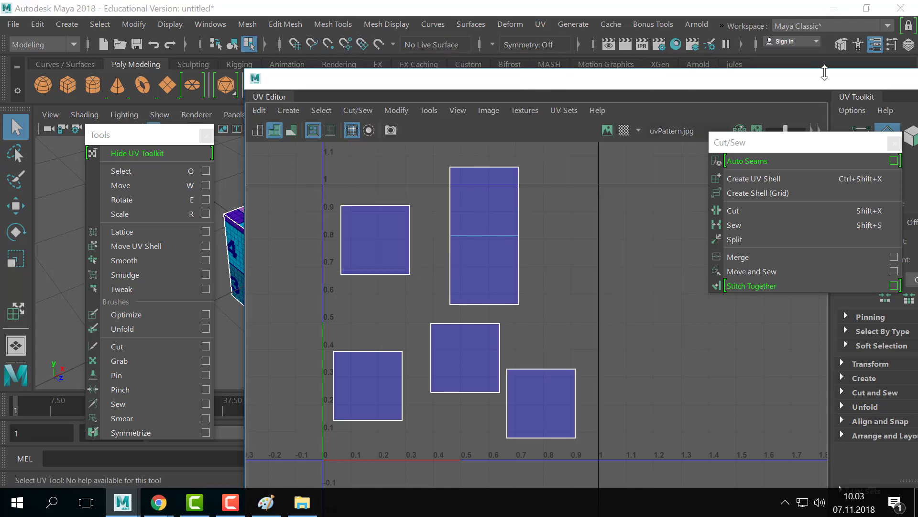
{"action": "left_click_drag", "start_coordinate": [823, 74], "coordinate": [793, 79]}
{"action": "left_click_drag", "start_coordinate": [859, 83], "coordinate": [717, 94]}
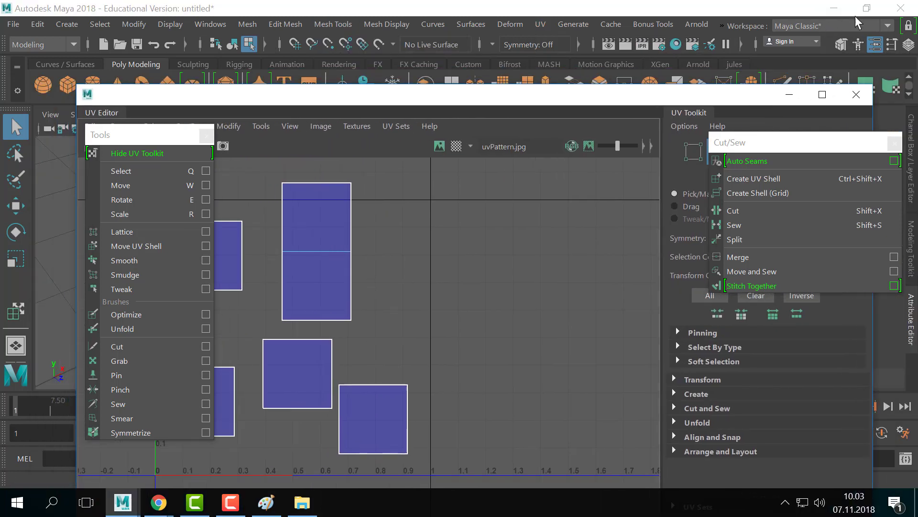
- Minimize Maya and select the UVLayout v2 Pro shortcut on the desktop
{"action": "left_click", "coordinate": [834, 8]}
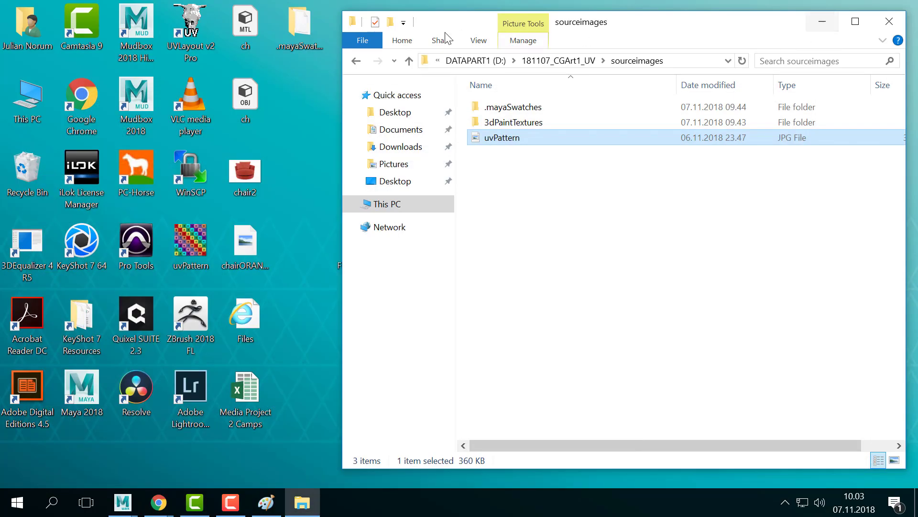
{"action": "left_click", "coordinate": [185, 44]}
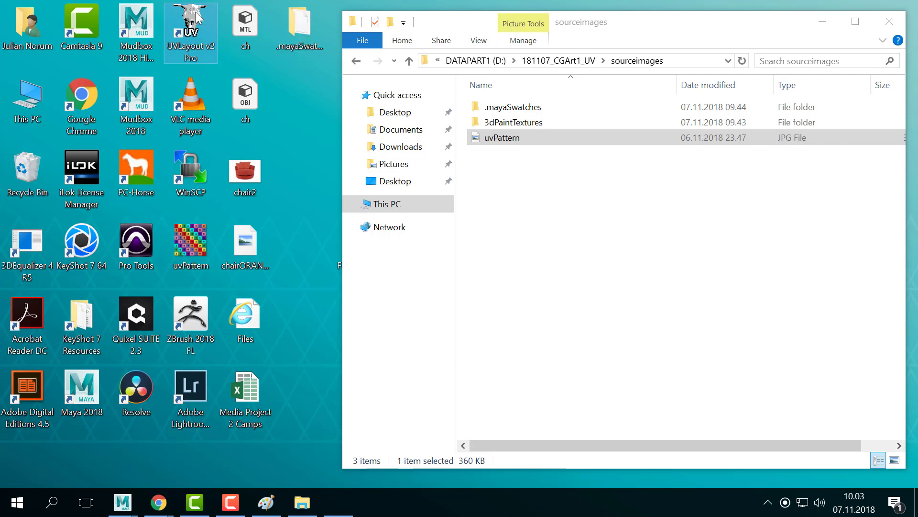
- Launch UVLayout v2 Pro from its desktop icon and position the main and Help windows
{"action": "double_click", "coordinate": [198, 18]}
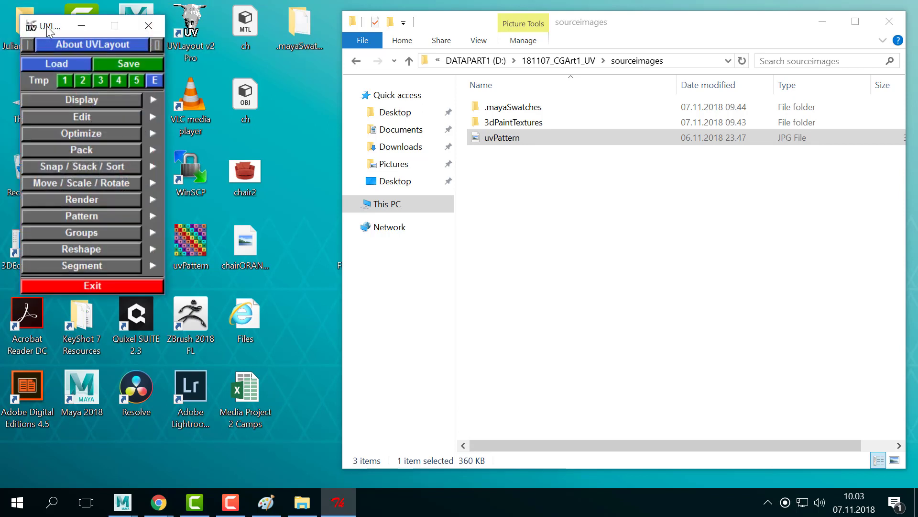
{"action": "left_click_drag", "start_coordinate": [51, 33], "coordinate": [46, 40]}
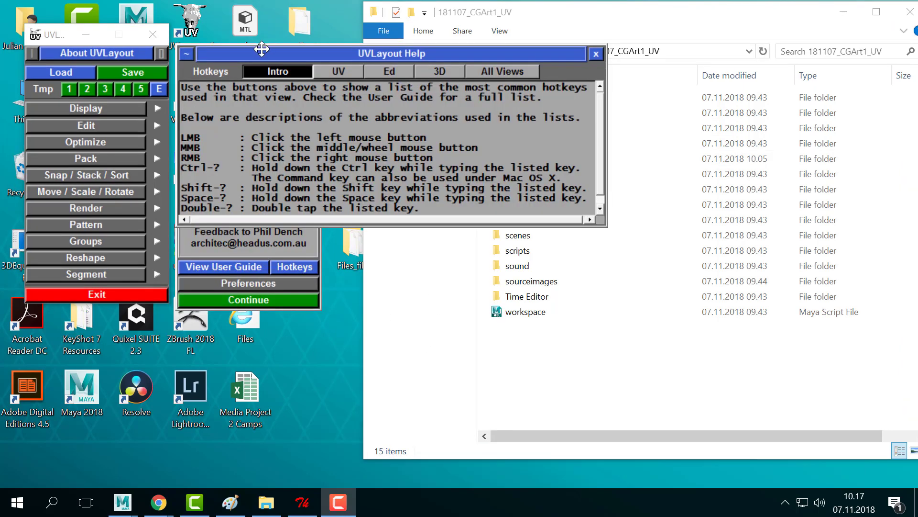
{"action": "left_click_drag", "start_coordinate": [259, 39], "coordinate": [276, 49]}
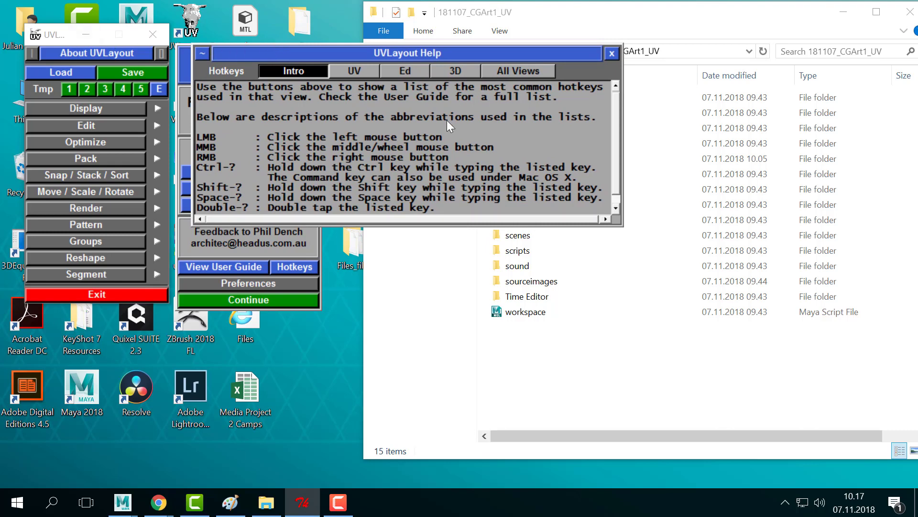
{"action": "left_click_drag", "start_coordinate": [364, 52], "coordinate": [350, 41]}
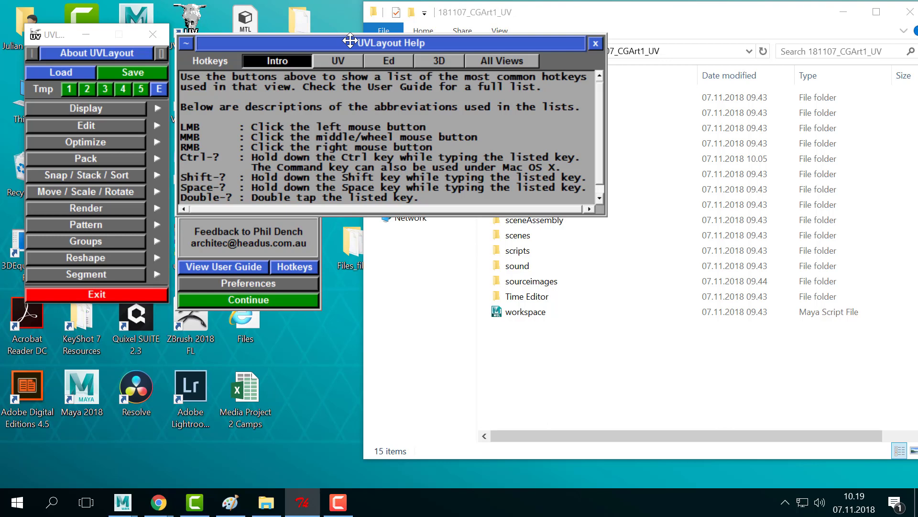
- Move the Help window clear of the About panel, close it, and reopen it via Hotkeys
{"action": "left_click_drag", "start_coordinate": [318, 45], "coordinate": [414, 32]}
{"action": "left_click_drag", "start_coordinate": [46, 42], "coordinate": [26, 43]}
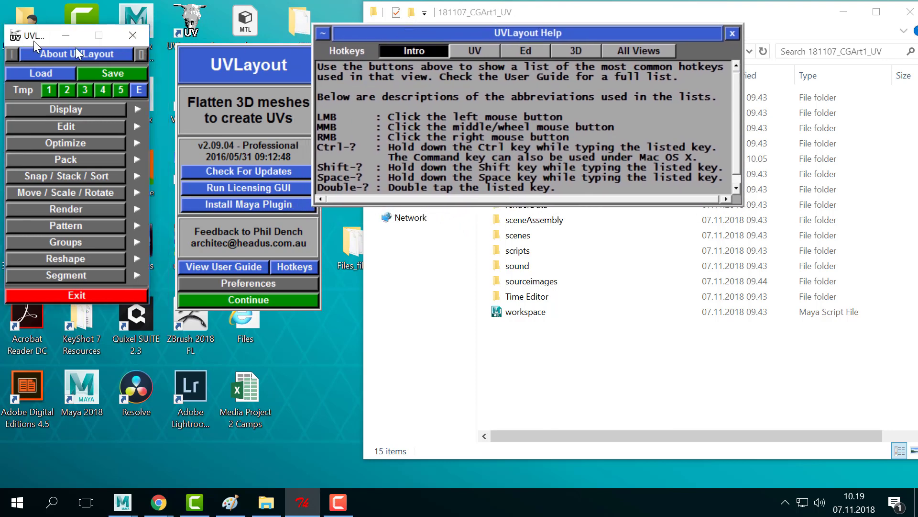
{"action": "left_click_drag", "start_coordinate": [495, 31], "coordinate": [521, 35]}
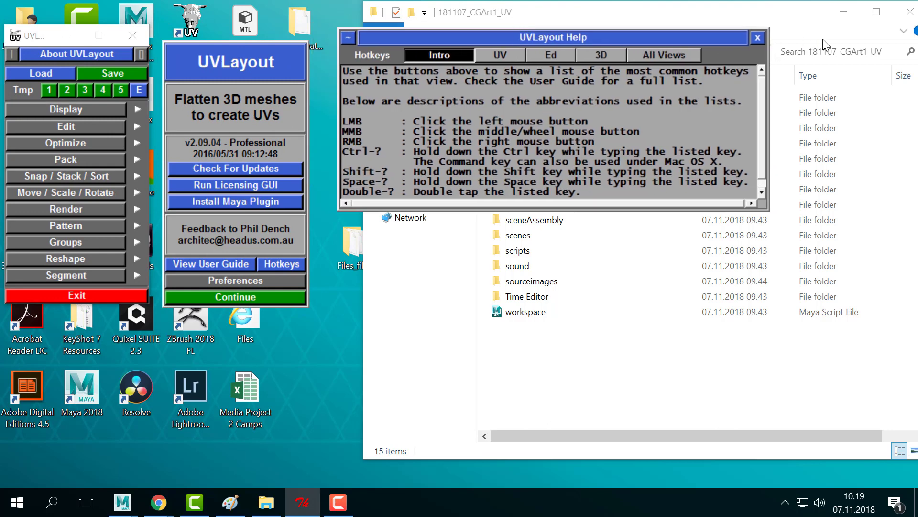
{"action": "left_click", "coordinate": [758, 38]}
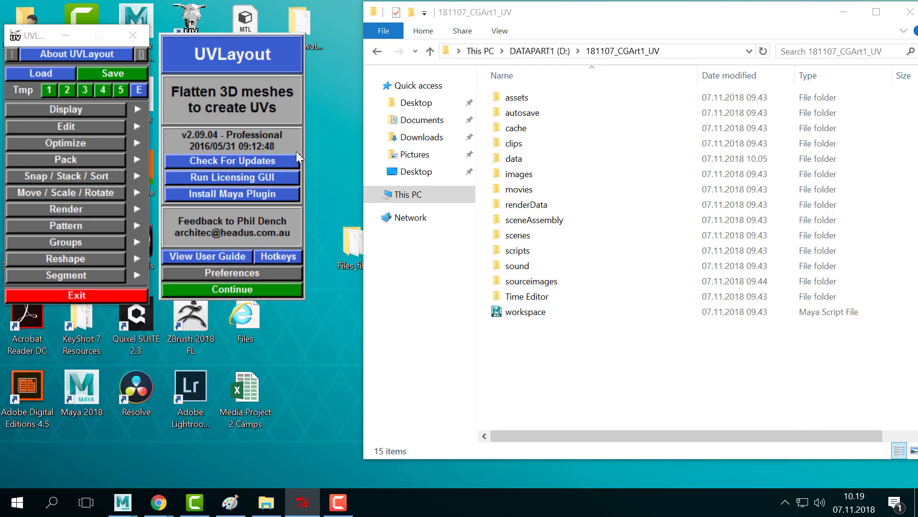
{"action": "left_click", "coordinate": [283, 255]}
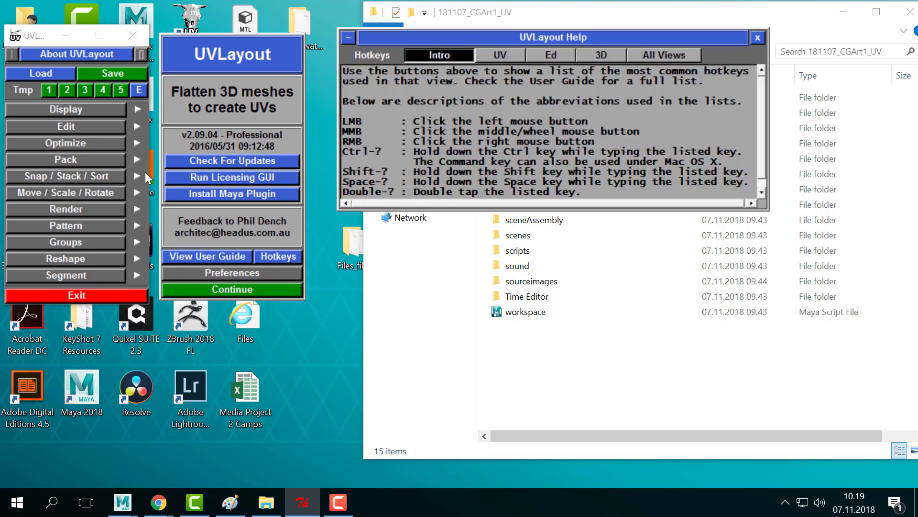
- Choose View User Guide and open the PDF with Adobe Acrobat Reader DC
{"action": "left_click", "coordinate": [213, 253]}
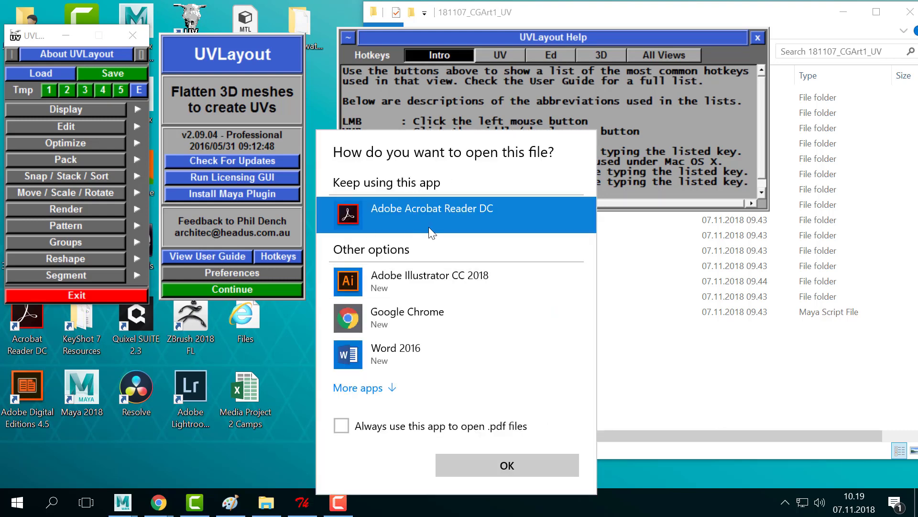
{"action": "double_click", "coordinate": [397, 209]}
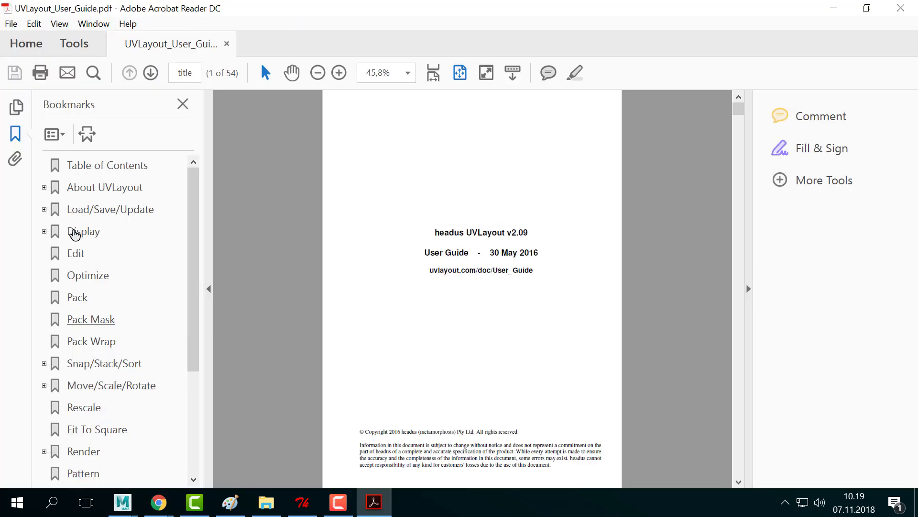
- Jump to the user guide's Quick Start page and zoom in twice for reading
{"action": "scroll", "coordinate": [111, 334], "scroll_direction": "down", "scroll_amount": 3}
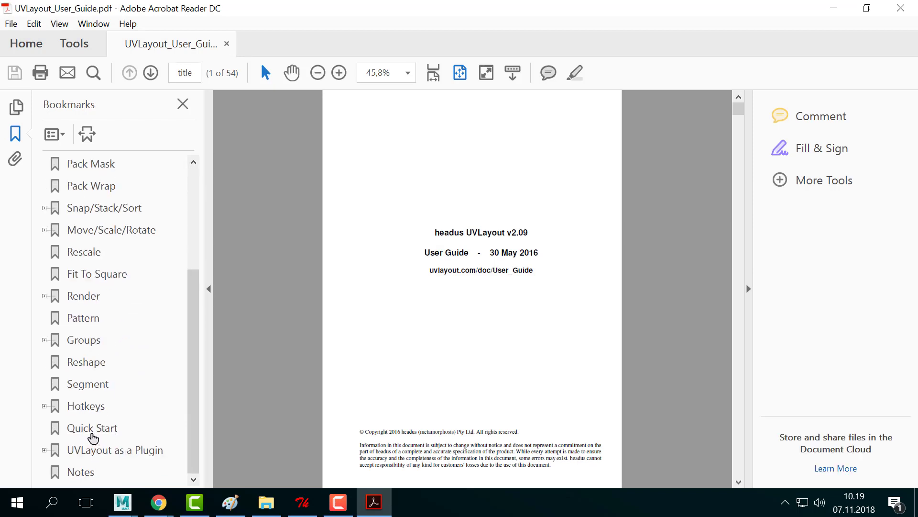
{"action": "scroll", "coordinate": [91, 435], "scroll_direction": "up", "scroll_amount": 3}
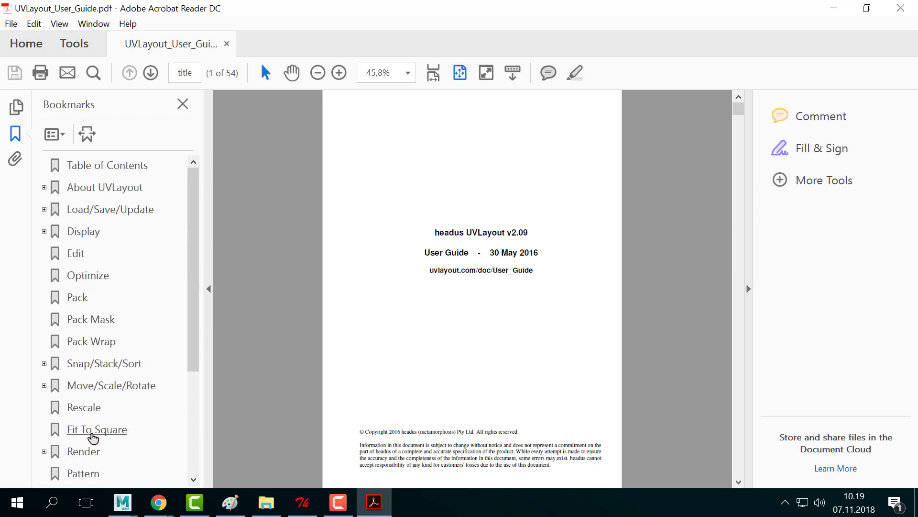
{"action": "scroll", "coordinate": [79, 282], "scroll_direction": "down", "scroll_amount": 3}
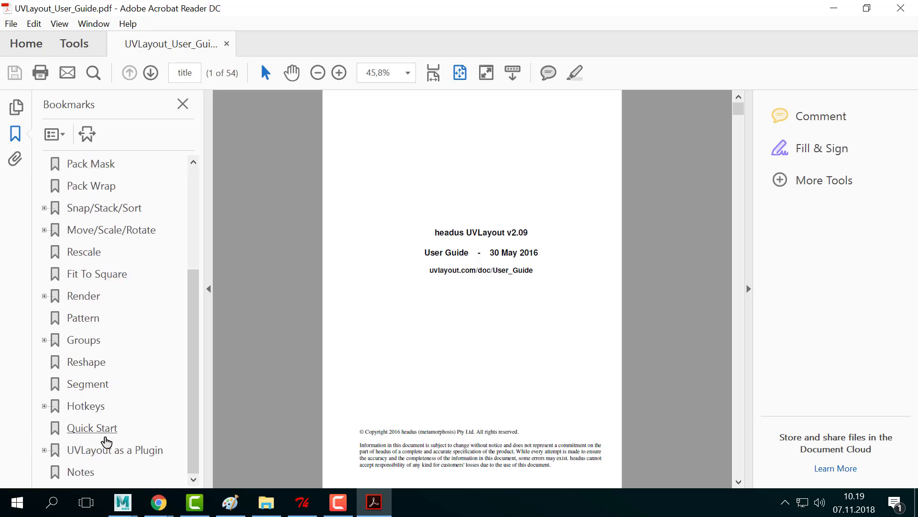
{"action": "left_click", "coordinate": [91, 428]}
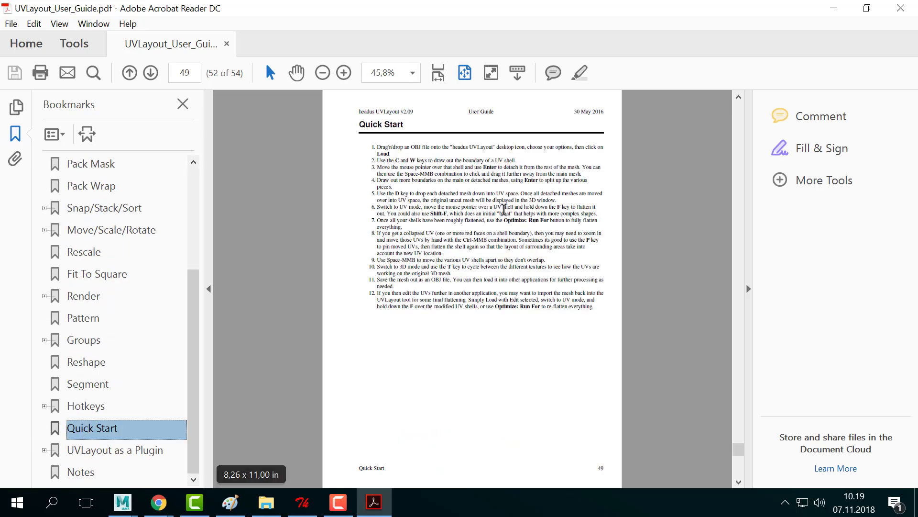
{"action": "left_click", "coordinate": [344, 73]}
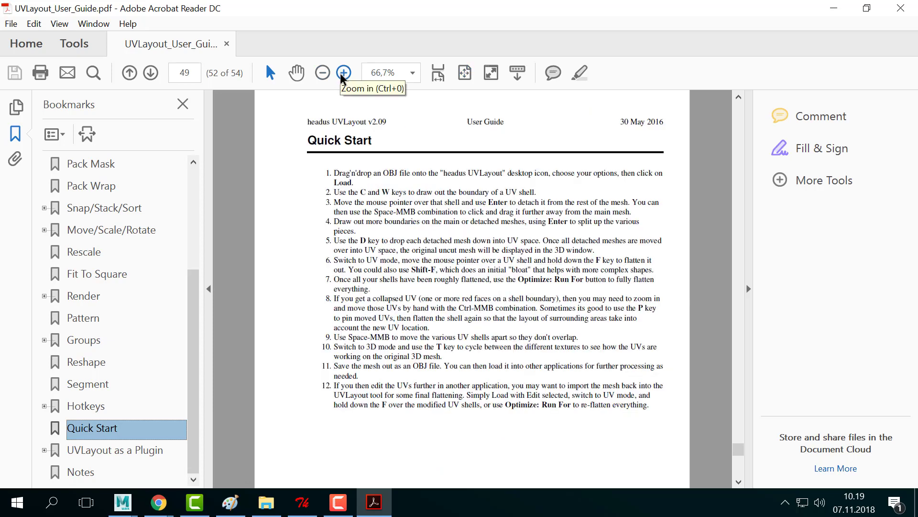
{"action": "left_click", "coordinate": [343, 73]}
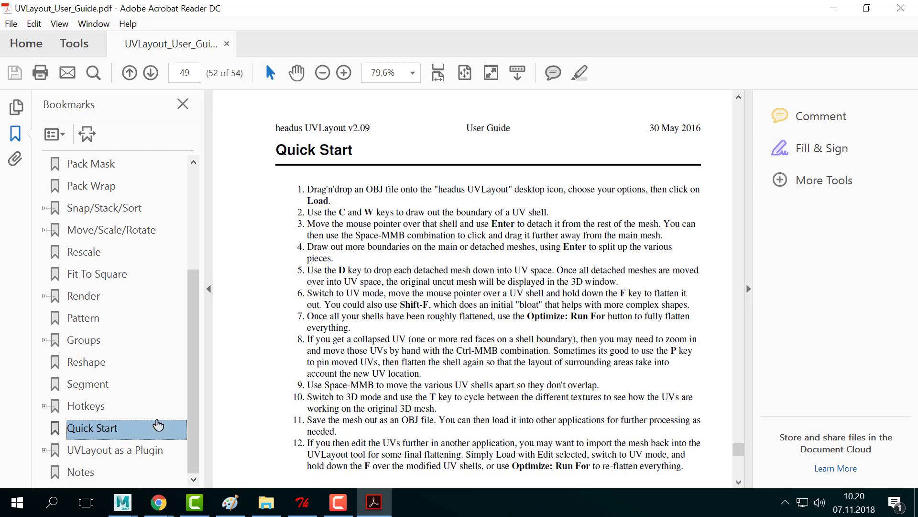
- Select the Quick Start steps text, then restore down and minimize Acrobat Reader
{"action": "left_click_drag", "start_coordinate": [327, 195], "coordinate": [488, 383]}
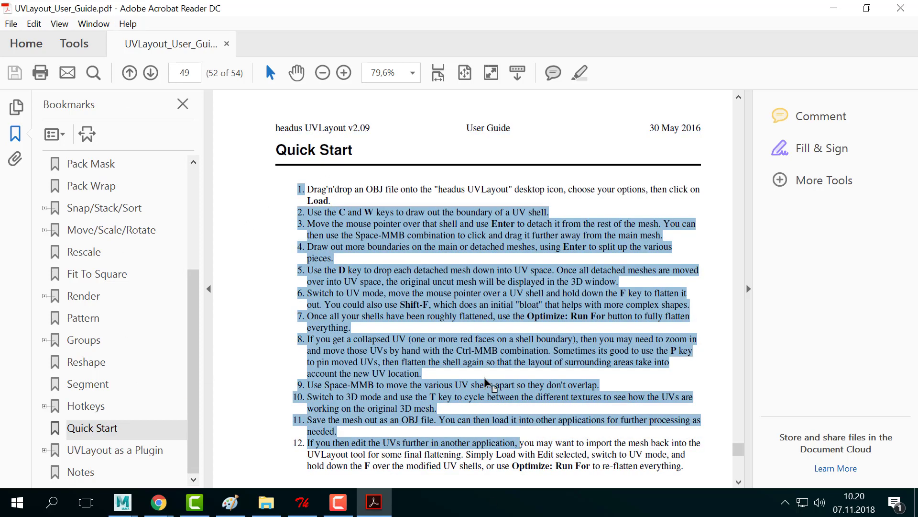
{"action": "left_click", "coordinate": [489, 376]}
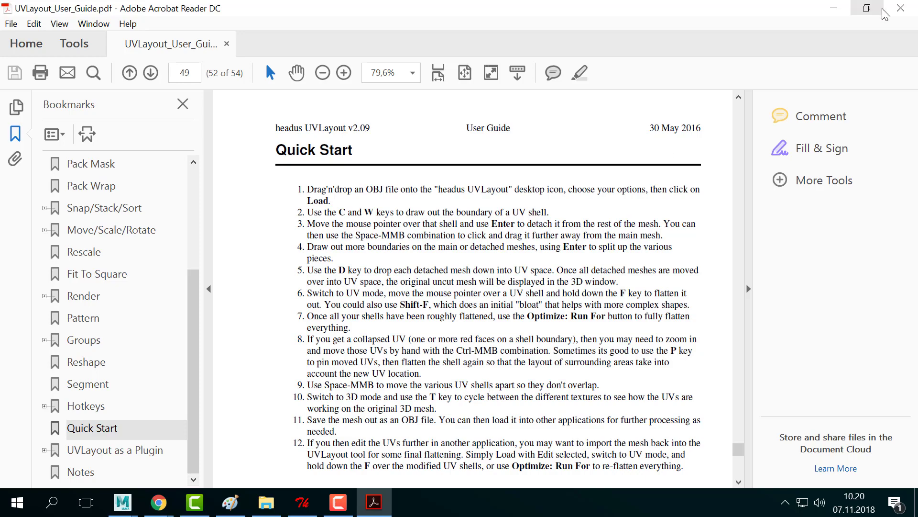
{"action": "left_click", "coordinate": [868, 8]}
{"action": "left_click", "coordinate": [666, 5]}
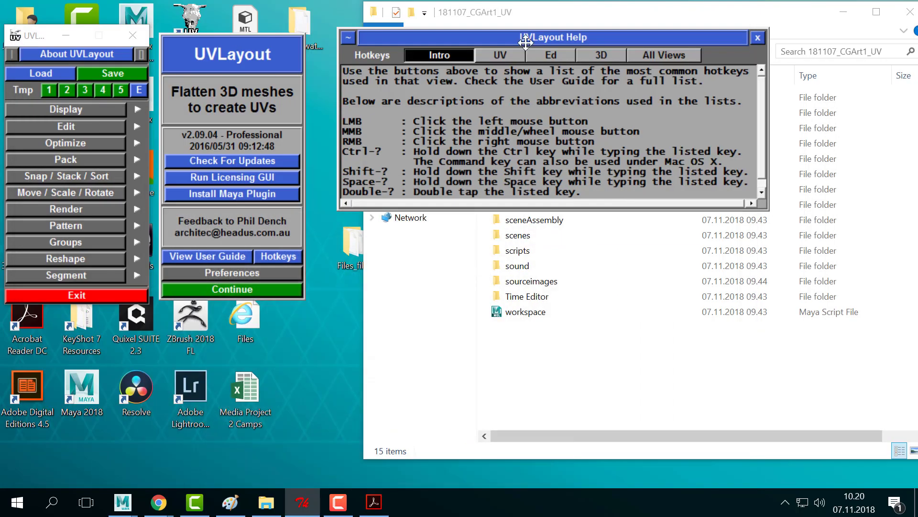
- Close UVLayout's Help and welcome panels and move File Explorer beside the main panel
{"action": "left_click", "coordinate": [760, 39]}
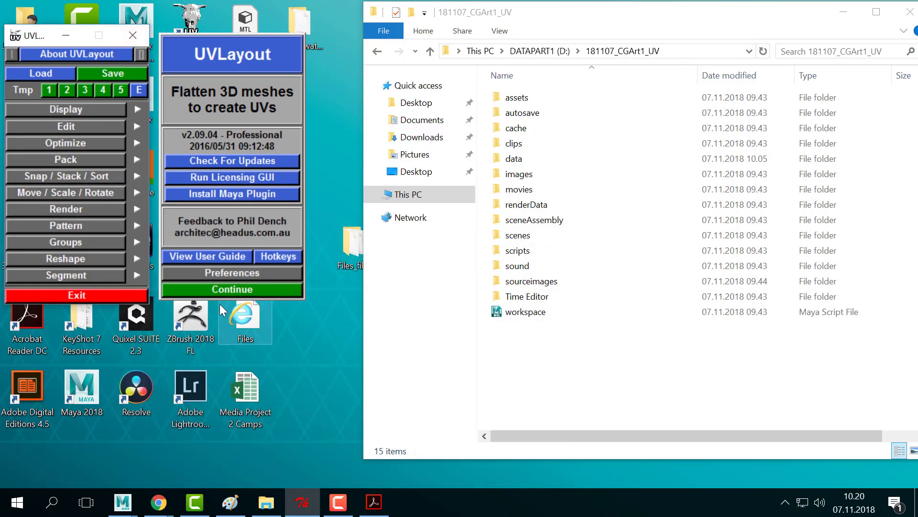
{"action": "left_click", "coordinate": [227, 291]}
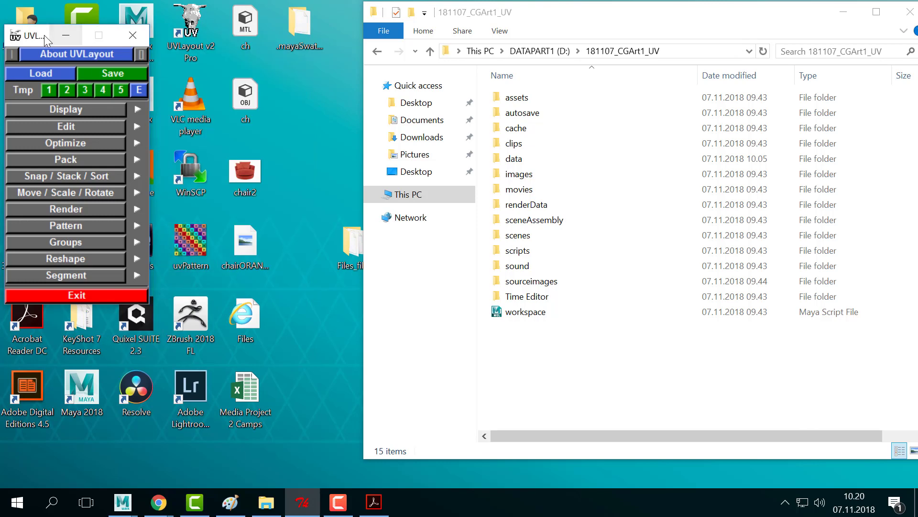
{"action": "mouse_move", "coordinate": [44, 35]}
{"action": "left_mouse_down"}
{"action": "mouse_move", "coordinate": [132, 100]}
{"action": "mouse_move", "coordinate": [35, 14]}
{"action": "mouse_move", "coordinate": [45, 29]}
{"action": "left_mouse_up"}
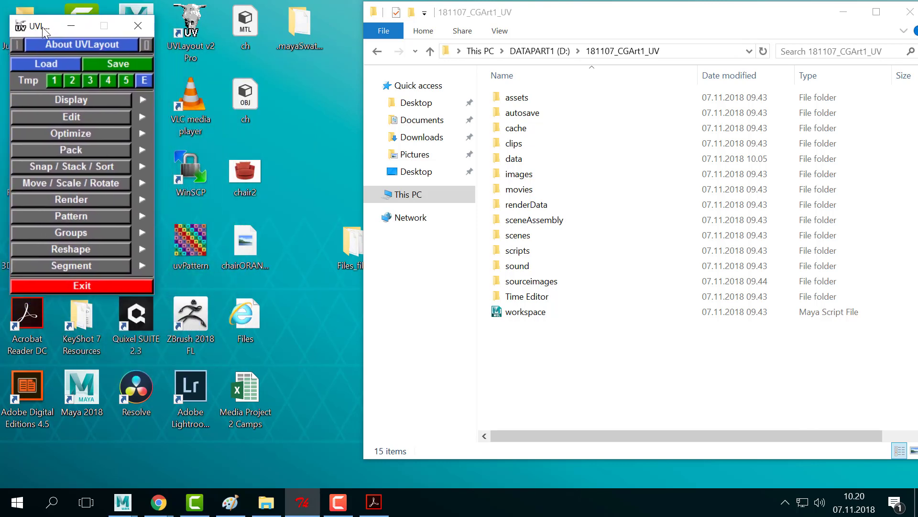
{"action": "left_click_drag", "start_coordinate": [680, 19], "coordinate": [779, 43]}
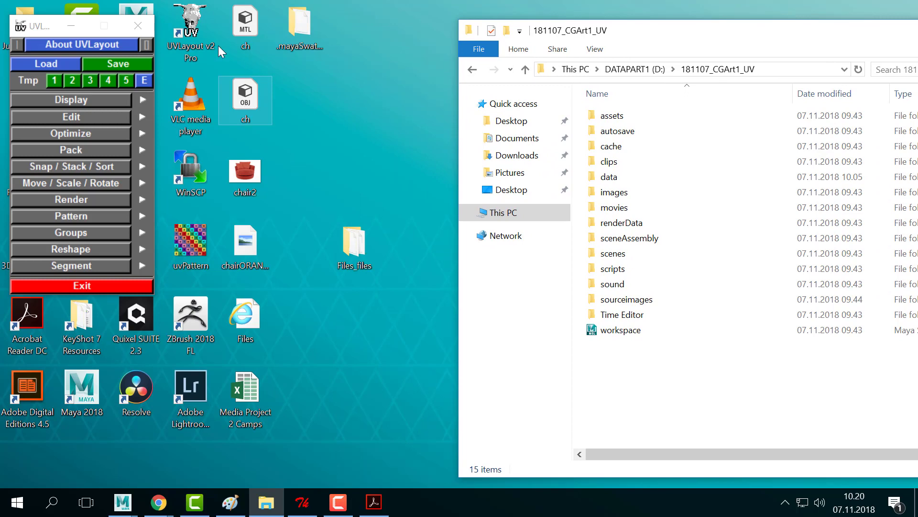
{"action": "left_click_drag", "start_coordinate": [682, 32], "coordinate": [380, 17]}
- Open chair_02 from D:\180829_CGArt1_Lecture2\scenes in Maya
{"action": "left_click", "coordinate": [347, 55]}
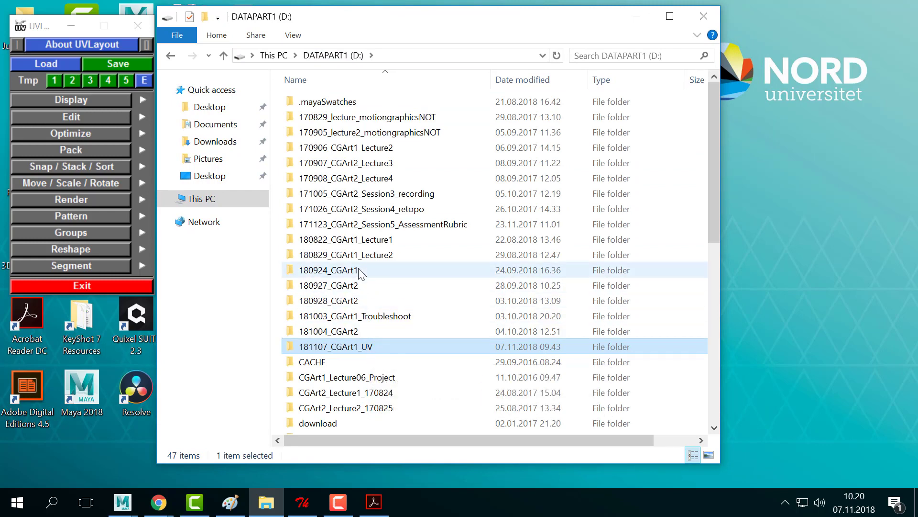
{"action": "double_click", "coordinate": [376, 258]}
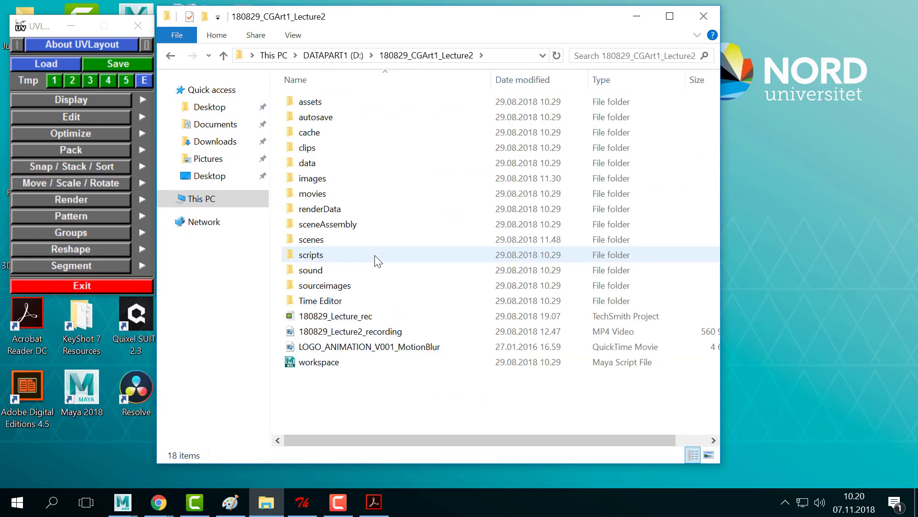
{"action": "double_click", "coordinate": [330, 239]}
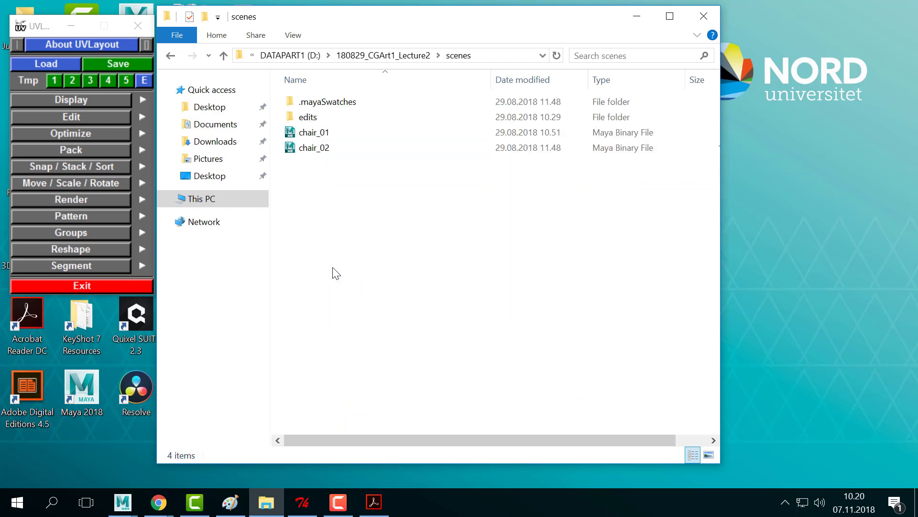
{"action": "left_click", "coordinate": [328, 151]}
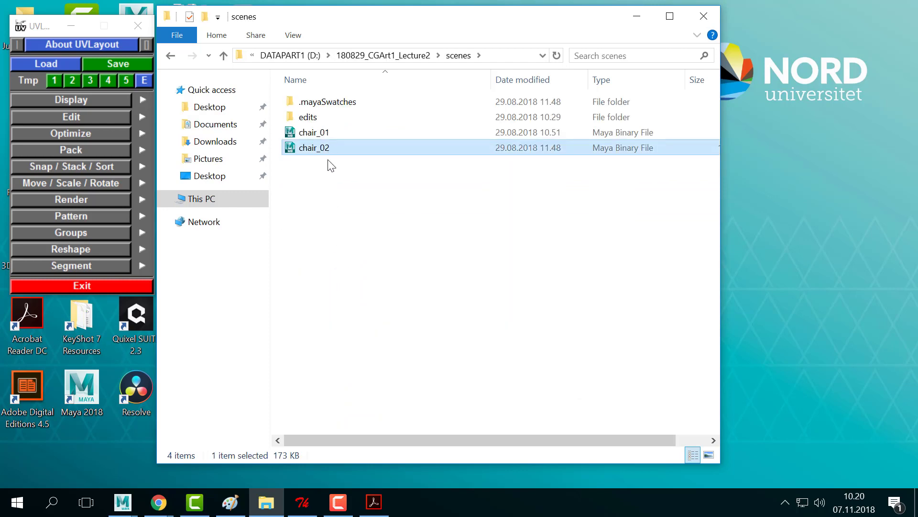
{"action": "double_click", "coordinate": [325, 148]}
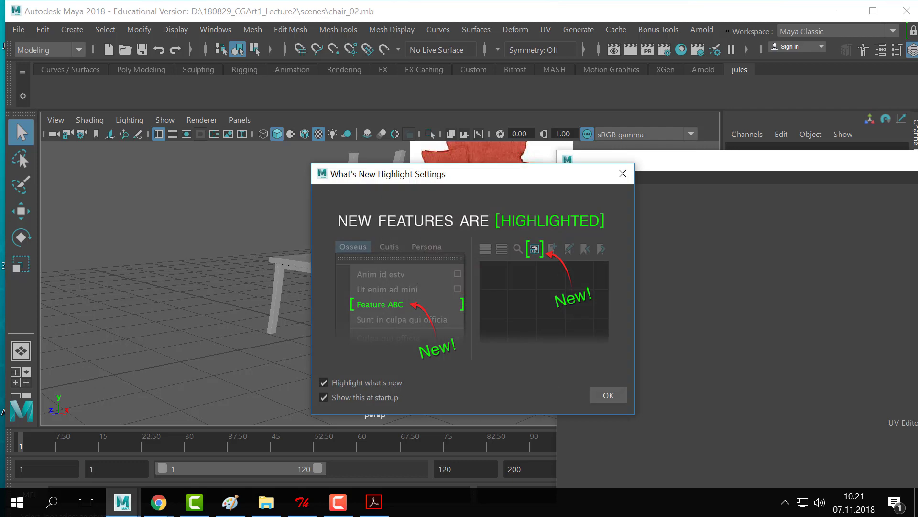
- Dismiss the What's New dialog and tumble the persp view around the chair and picture plane
{"action": "left_click", "coordinate": [623, 174]}
{"action": "left_click_drag", "start_coordinate": [380, 252], "coordinate": [448, 236], "text": "alt"}
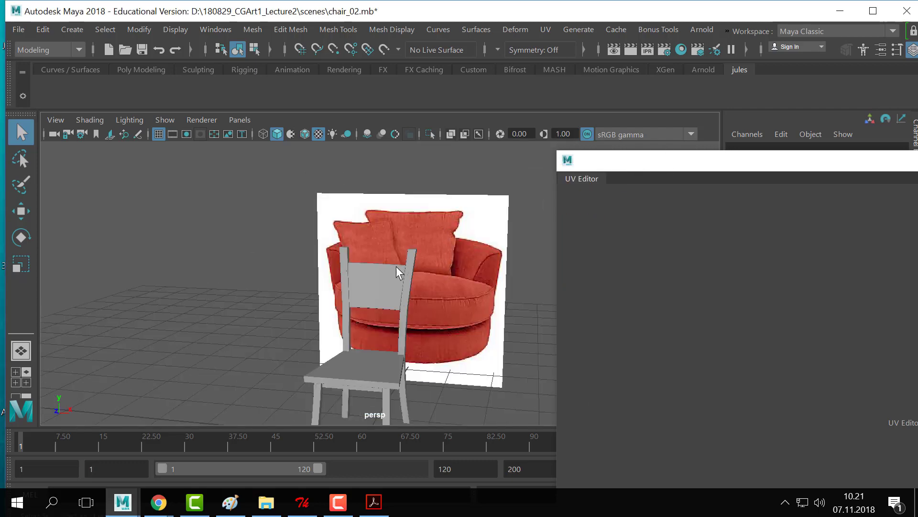
{"action": "left_click_drag", "start_coordinate": [357, 267], "coordinate": [437, 217], "text": "alt"}
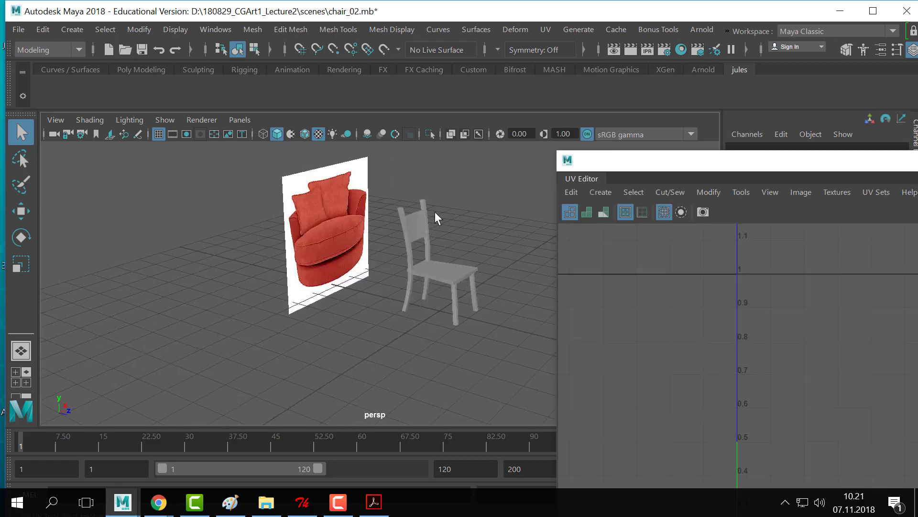
{"action": "left_click_drag", "start_coordinate": [436, 218], "coordinate": [292, 219], "text": "alt"}
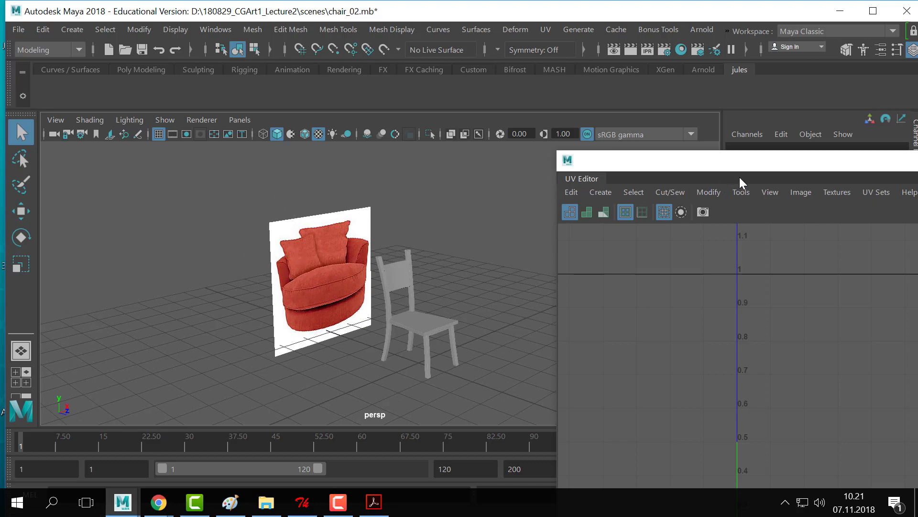
- Move and narrow the floating UV Editor window so the chair stays visible
{"action": "left_click_drag", "start_coordinate": [746, 161], "coordinate": [294, 157]}
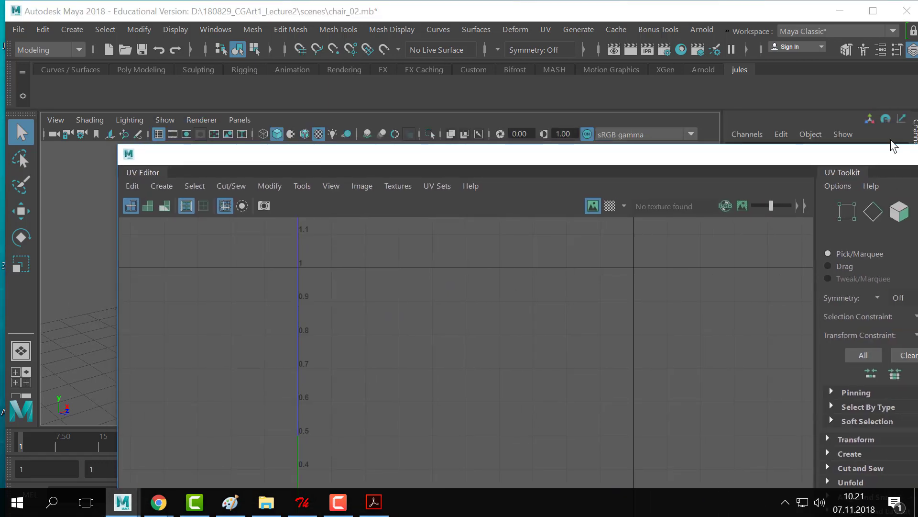
{"action": "left_click_drag", "start_coordinate": [871, 160], "coordinate": [829, 123]}
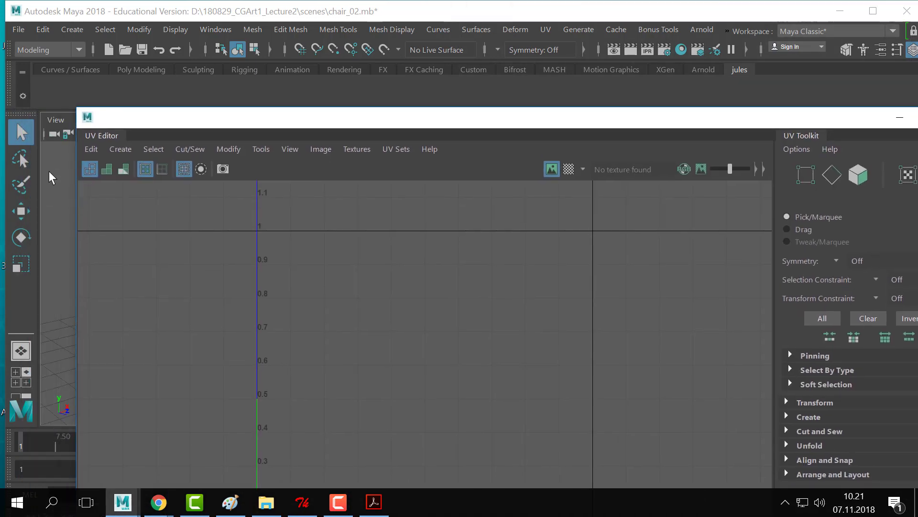
{"action": "left_click_drag", "start_coordinate": [74, 172], "coordinate": [238, 173]}
{"action": "left_click_drag", "start_coordinate": [369, 122], "coordinate": [482, 95]}
- Create a polygon cube and move it forward, away from the chair
{"action": "left_click", "coordinate": [71, 29]}
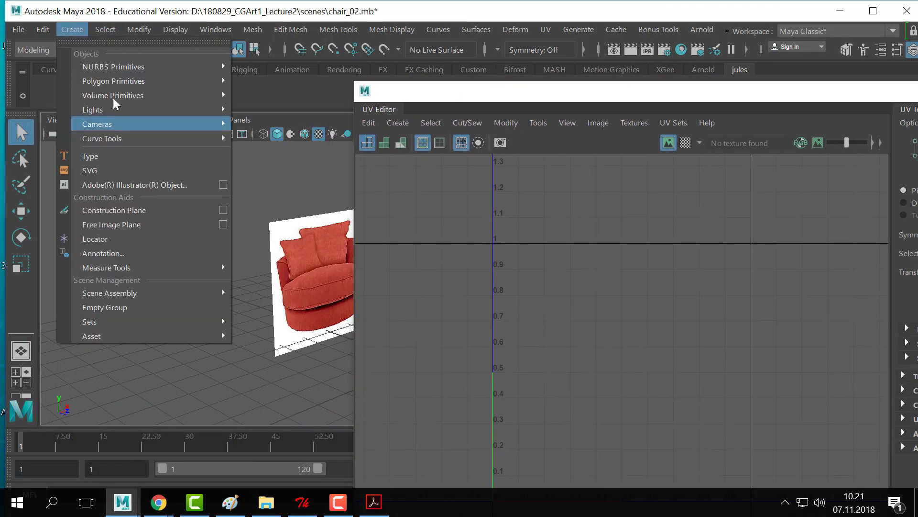
{"action": "mouse_move", "coordinate": [120, 84]}
{"action": "left_click", "coordinate": [282, 107]}
{"action": "key", "text": "f"}
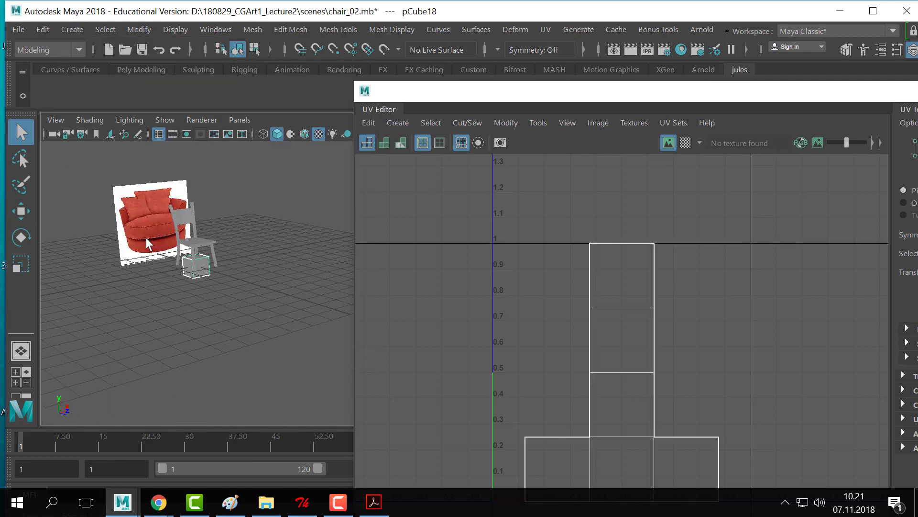
{"action": "key", "text": "w"}
{"action": "left_click_drag", "start_coordinate": [236, 275], "coordinate": [292, 293]}
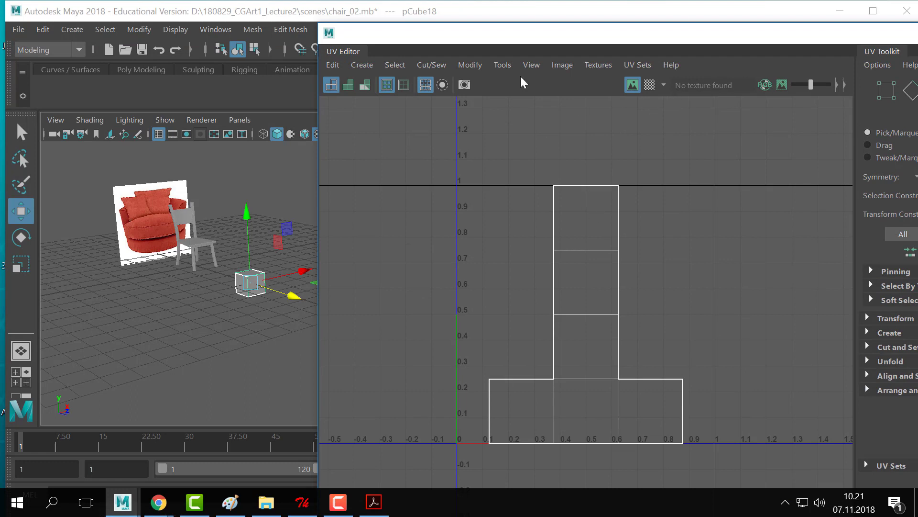
- Switch the UV Editor to View > Shaded to show the cube's UVs filled
{"action": "left_click_drag", "start_coordinate": [630, 41], "coordinate": [591, 29]}
{"action": "scroll", "coordinate": [502, 401], "scroll_direction": "up", "scroll_amount": 1}
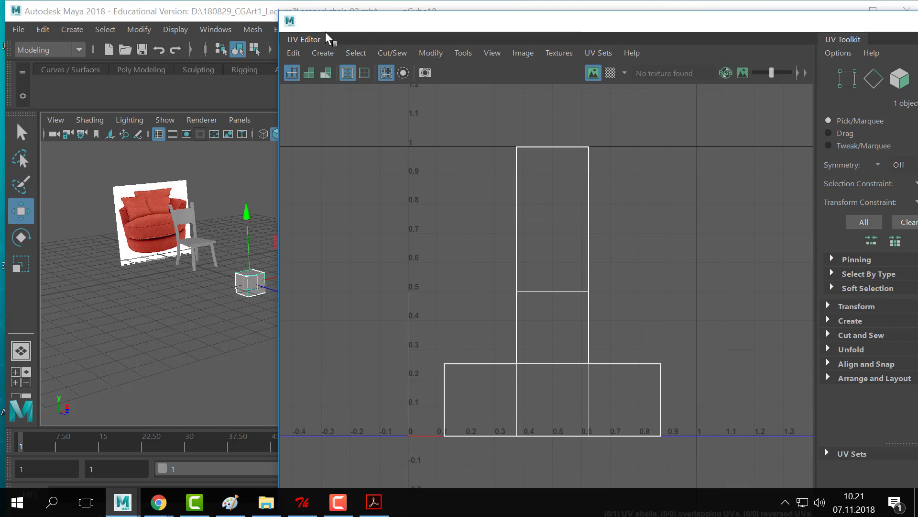
{"action": "left_click", "coordinate": [323, 52]}
{"action": "left_click", "coordinate": [410, 118]}
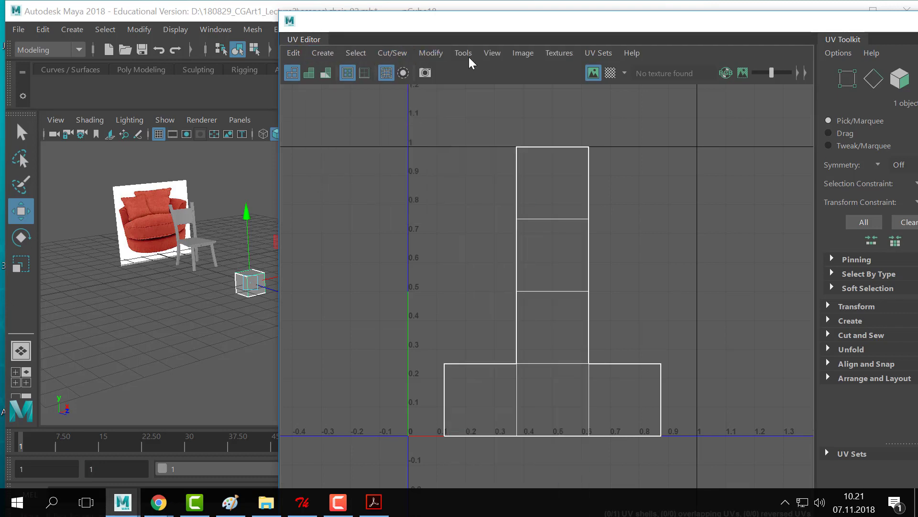
{"action": "left_click", "coordinate": [492, 52]}
{"action": "left_click", "coordinate": [491, 105]}
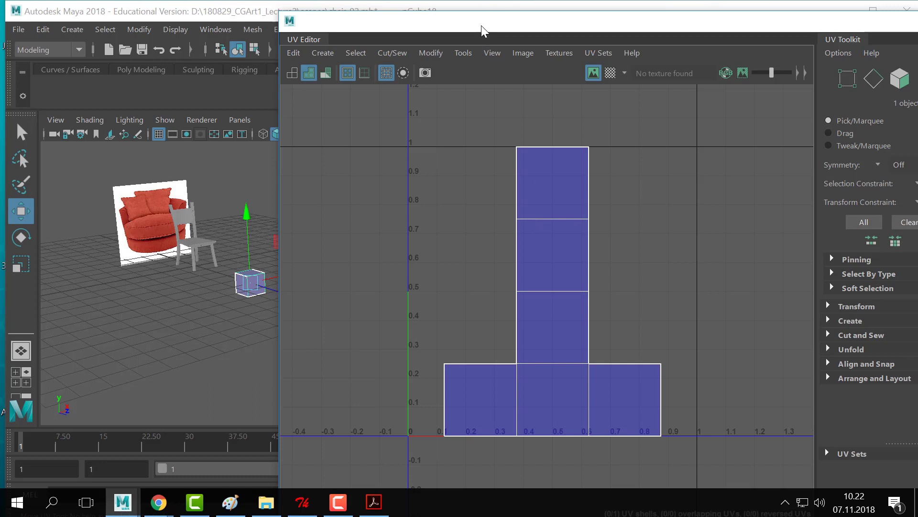
{"action": "left_click_drag", "start_coordinate": [483, 28], "coordinate": [518, 130]}
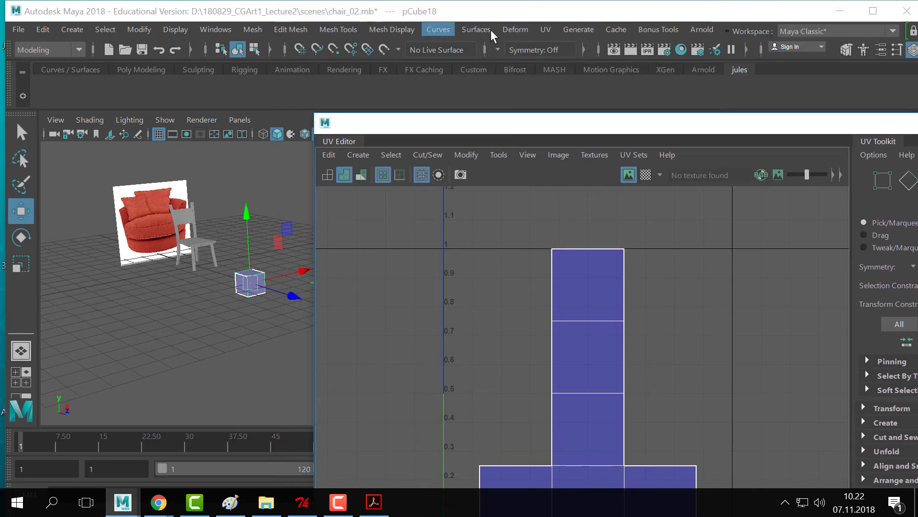
- Apply UV > Automatic to the cube, then return to Object Mode with only the cube selected
{"action": "left_click", "coordinate": [546, 29]}
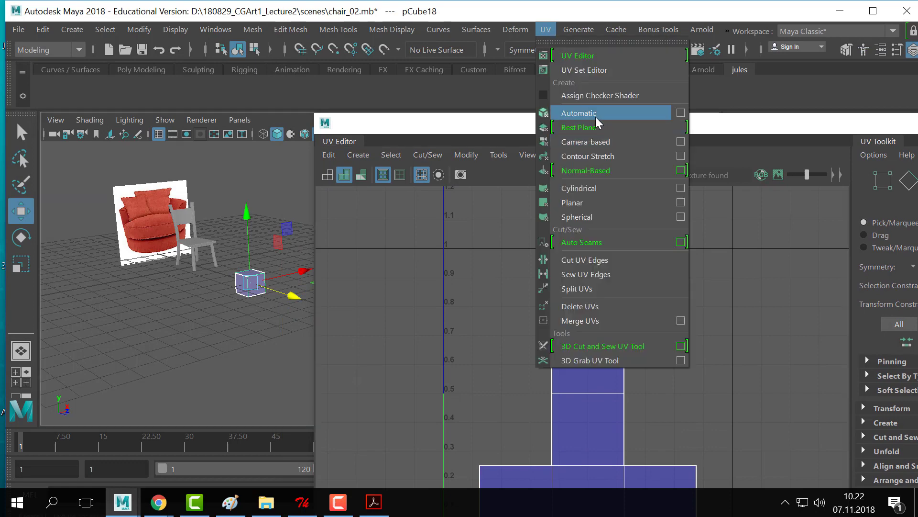
{"action": "left_click_drag", "start_coordinate": [571, 132], "coordinate": [598, 112]}
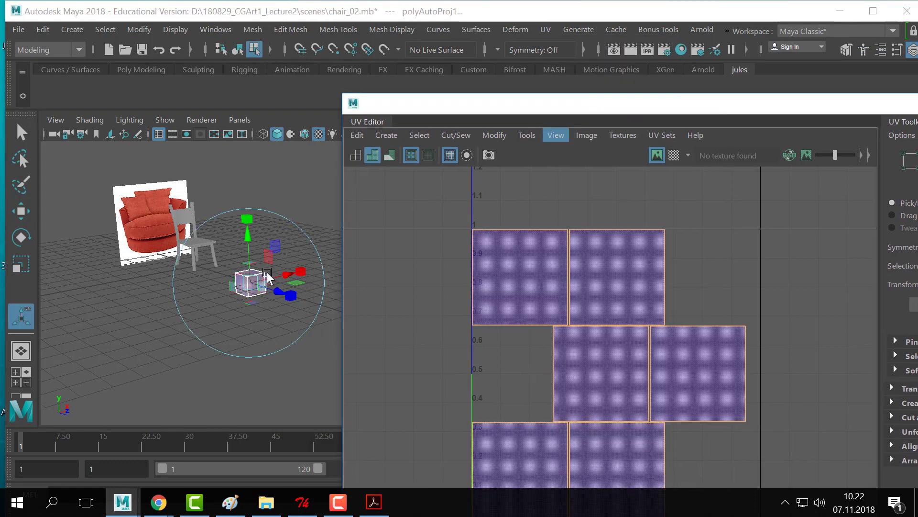
{"action": "right_click_drag", "start_coordinate": [256, 96], "coordinate": [334, 115]}
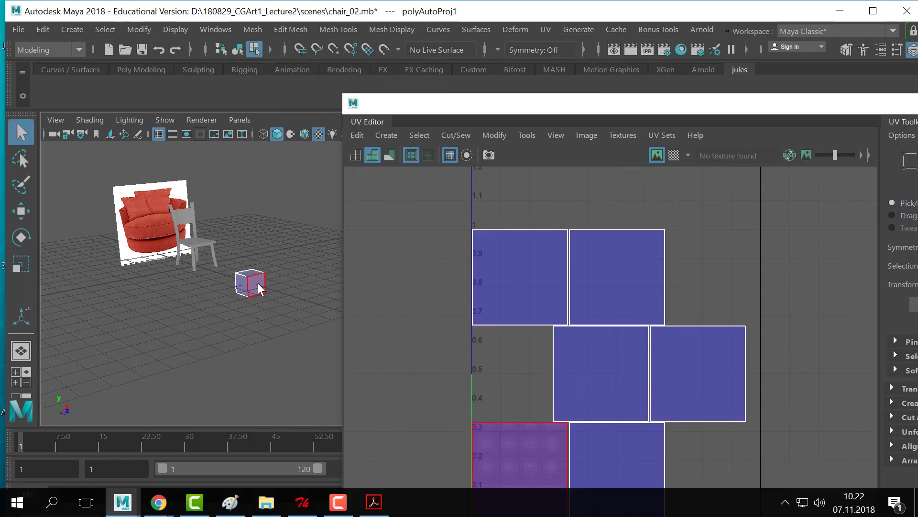
{"action": "right_click_drag", "start_coordinate": [257, 283], "coordinate": [383, 87]}
{"action": "right_click_drag", "start_coordinate": [242, 283], "coordinate": [330, 72]}
{"action": "left_click_drag", "start_coordinate": [283, 263], "coordinate": [176, 353]}
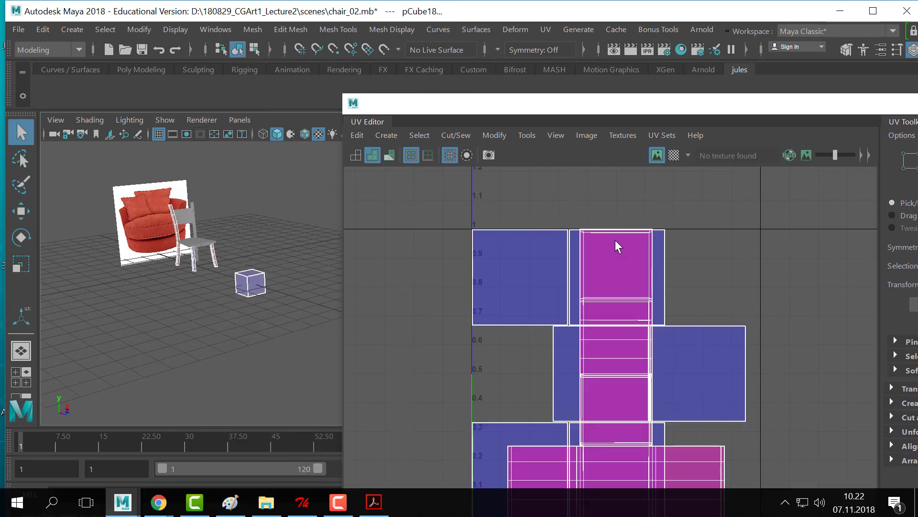
{"action": "left_click", "coordinate": [264, 294]}
{"action": "left_click_drag", "start_coordinate": [519, 96], "coordinate": [510, 70]}
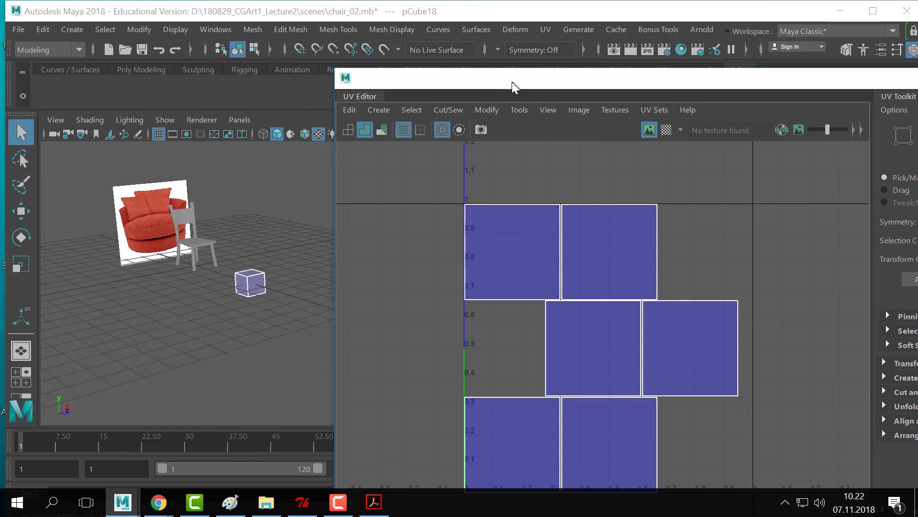
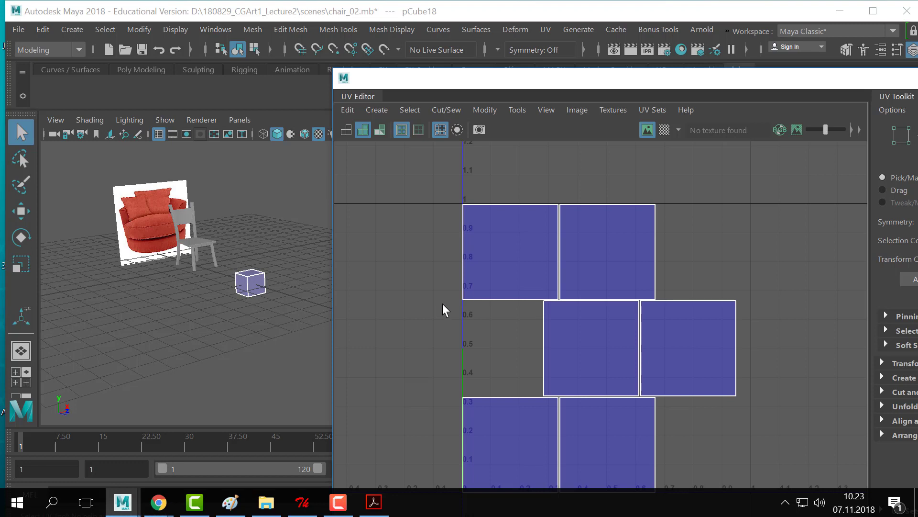
- Move the UV Editor aside and switch to object selection mode
{"action": "left_click_drag", "start_coordinate": [643, 82], "coordinate": [608, 51]}
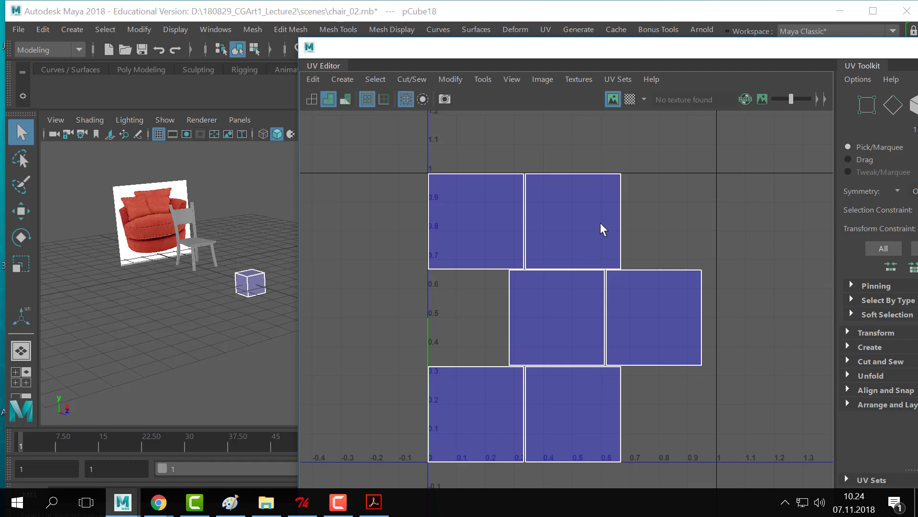
{"action": "mouse_move", "coordinate": [537, 45]}
{"action": "left_mouse_down"}
{"action": "mouse_move", "coordinate": [545, 43]}
{"action": "mouse_move", "coordinate": [528, 51]}
{"action": "left_mouse_up"}
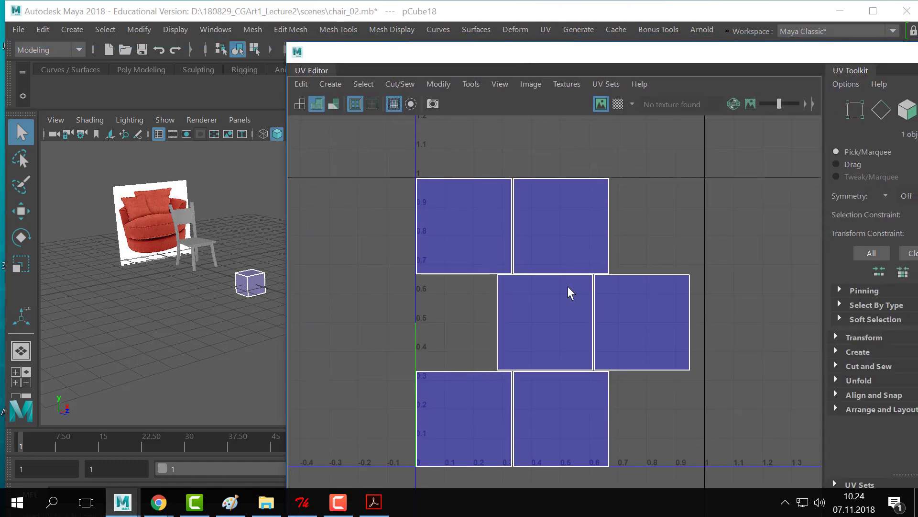
{"action": "right_click", "coordinate": [545, 281]}
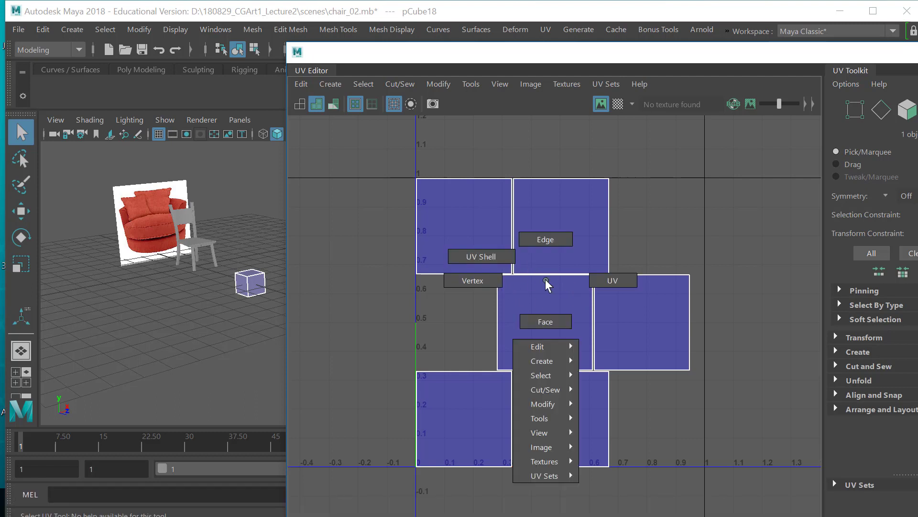
{"action": "right_click_drag", "start_coordinate": [528, 278], "coordinate": [550, 277]}
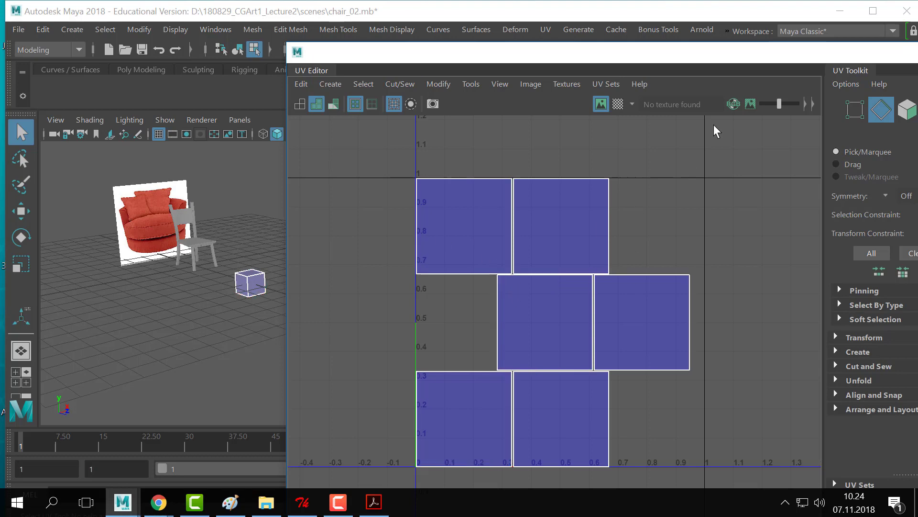
{"action": "left_click_drag", "start_coordinate": [686, 52], "coordinate": [637, 62]}
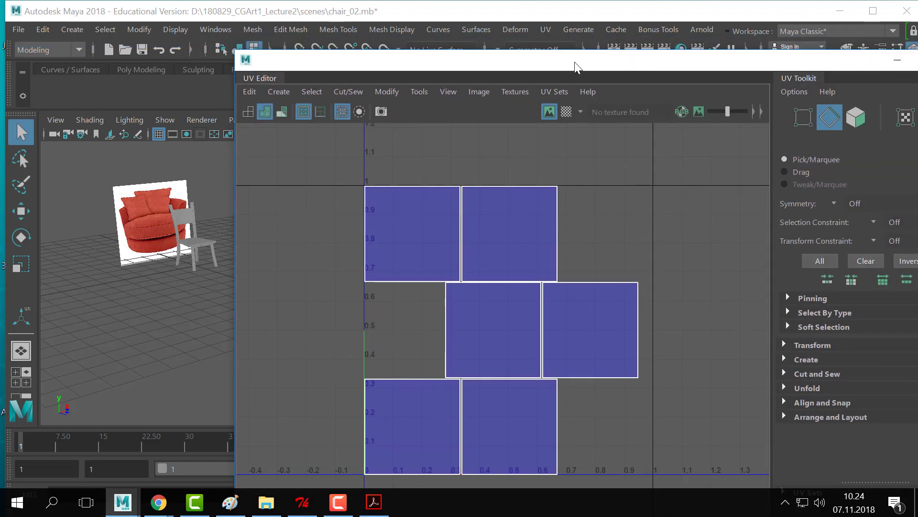
{"action": "left_click_drag", "start_coordinate": [576, 64], "coordinate": [659, 65]}
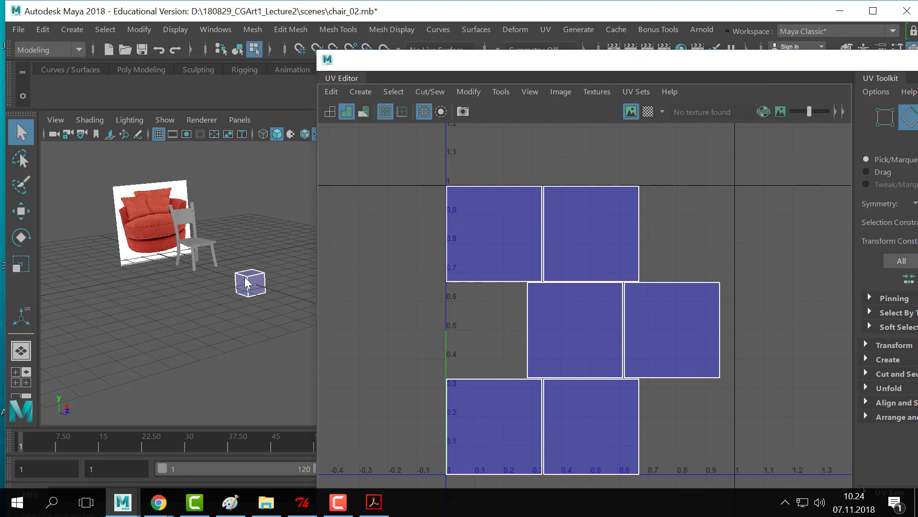
{"action": "right_click_drag", "start_coordinate": [247, 281], "coordinate": [316, 72]}
- Select the polygon cube and delete it
{"action": "left_click", "coordinate": [306, 238]}
{"action": "key", "text": "alt+Tab"}
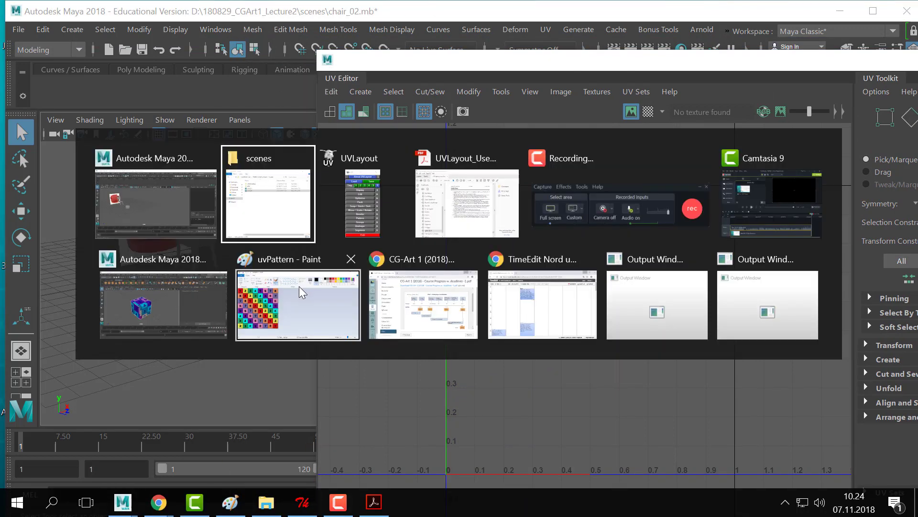
{"action": "left_click", "coordinate": [364, 218]}
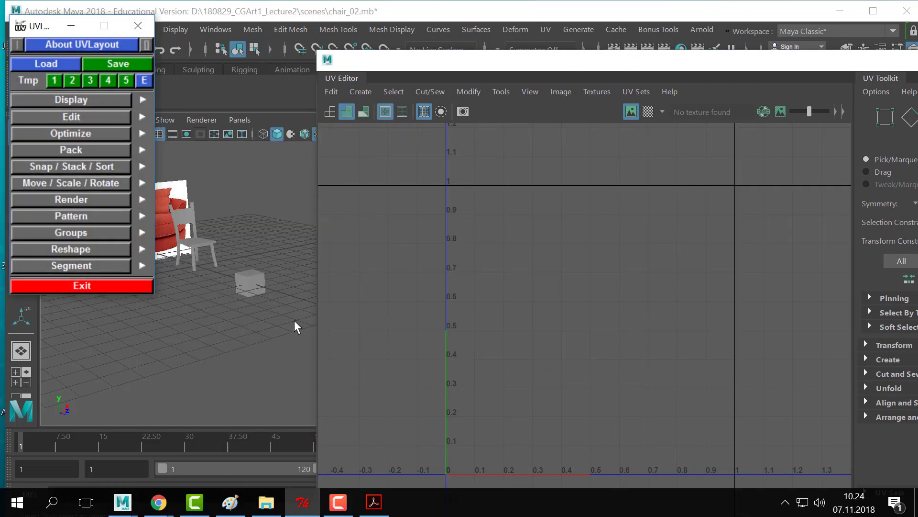
{"action": "left_click", "coordinate": [279, 245]}
{"action": "left_click_drag", "start_coordinate": [438, 69], "coordinate": [694, 118]}
{"action": "left_click", "coordinate": [250, 282]}
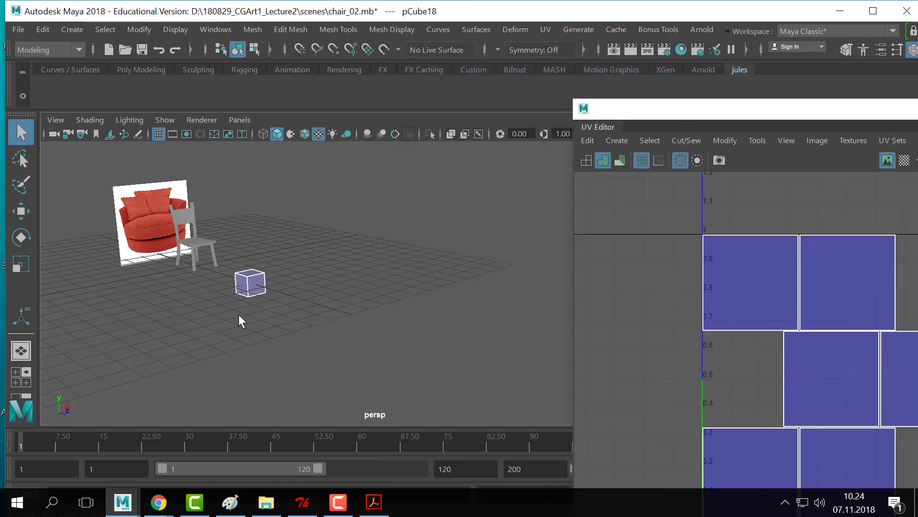
{"action": "key", "text": "Delete"}
- Close the UV Editor and frame the chair beside the reference image
{"action": "left_click_drag", "start_coordinate": [764, 113], "coordinate": [404, 123]}
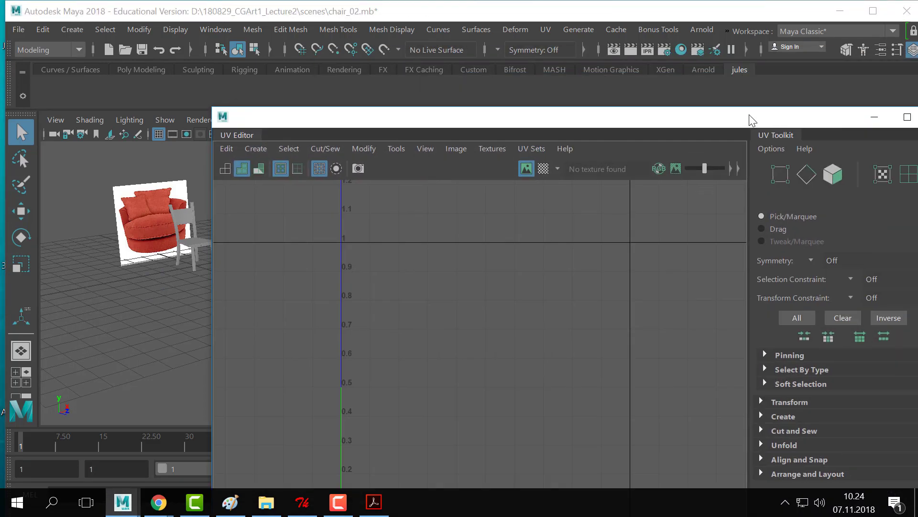
{"action": "left_click_drag", "start_coordinate": [749, 114], "coordinate": [612, 115]}
{"action": "left_click", "coordinate": [811, 125]}
{"action": "right_click_drag", "start_coordinate": [287, 260], "coordinate": [359, 305], "text": "alt"}
{"action": "middle_click_drag", "start_coordinate": [360, 305], "coordinate": [369, 297], "text": "alt"}
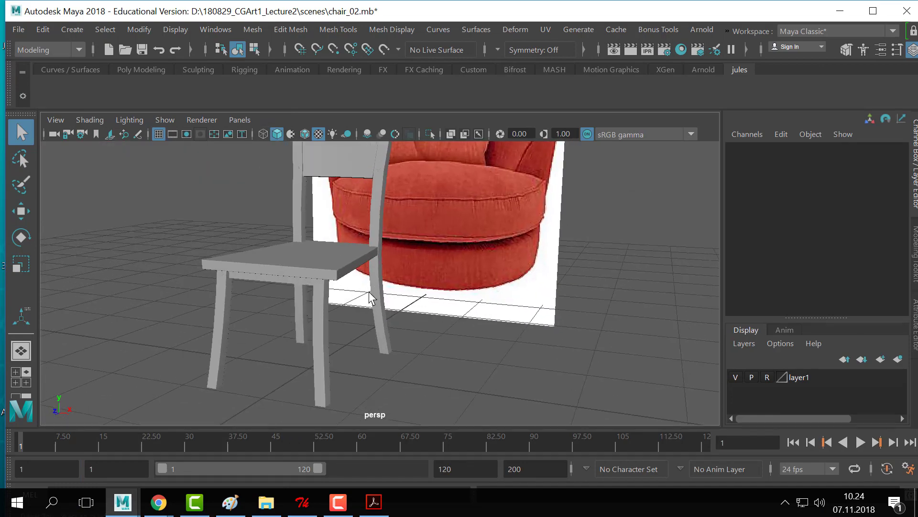
{"action": "left_click_drag", "start_coordinate": [369, 297], "coordinate": [396, 314], "text": "alt"}
{"action": "middle_click_drag", "start_coordinate": [395, 314], "coordinate": [413, 306], "text": "alt"}
{"action": "left_click_drag", "start_coordinate": [413, 306], "coordinate": [463, 295], "text": "alt"}
{"action": "right_click_drag", "start_coordinate": [463, 295], "coordinate": [521, 320], "text": "alt"}
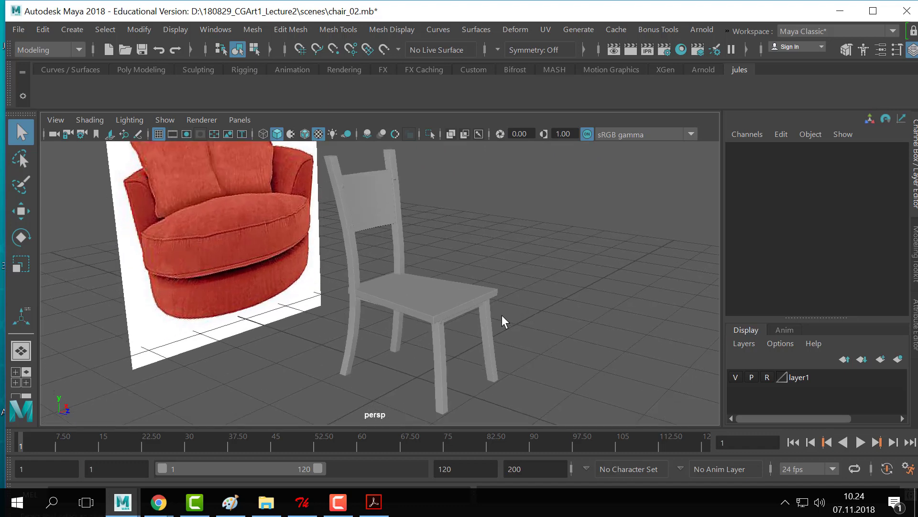
- Delete the chair's right back post
{"action": "left_click", "coordinate": [357, 260]}
{"action": "left_click", "coordinate": [401, 240]}
{"action": "key", "text": "Delete"}
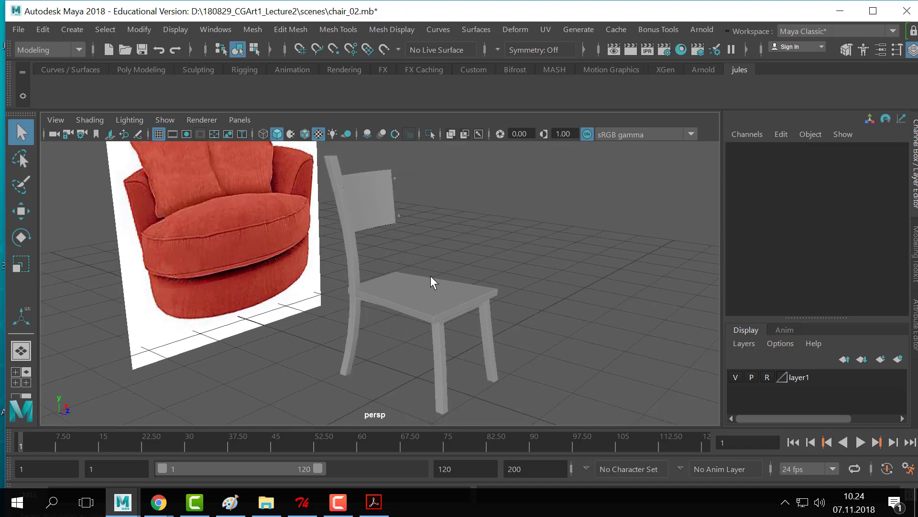
- Delete the lower screw head on the backrest
{"action": "left_click_drag", "start_coordinate": [414, 164], "coordinate": [398, 227]}
{"action": "middle_click_drag", "start_coordinate": [406, 252], "coordinate": [417, 330], "text": "alt"}
{"action": "scroll", "coordinate": [476, 299], "scroll_direction": "up", "scroll_amount": 6}
{"action": "middle_click_drag", "start_coordinate": [495, 303], "coordinate": [523, 262], "text": "alt"}
{"action": "left_click", "coordinate": [367, 339]}
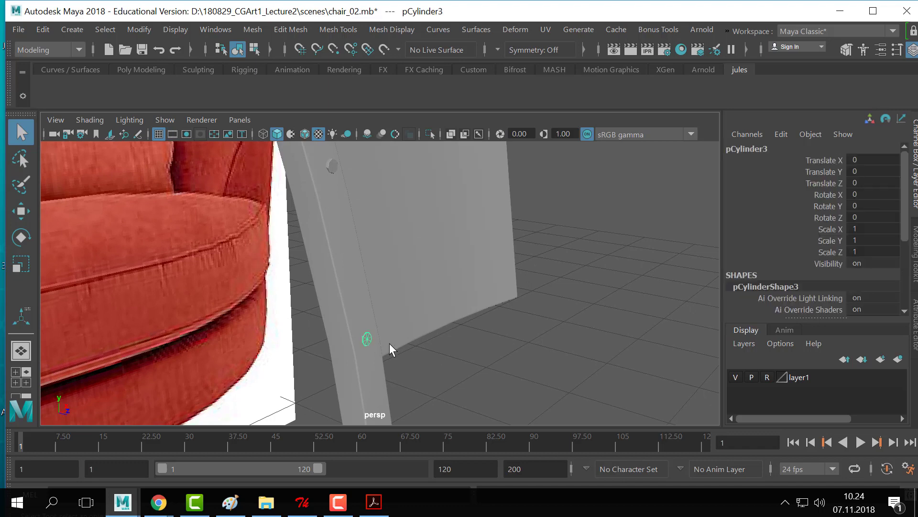
{"action": "key", "text": "Delete"}
{"action": "left_click", "coordinate": [335, 165]}
{"action": "scroll", "coordinate": [486, 251], "scroll_direction": "down", "scroll_amount": 6}
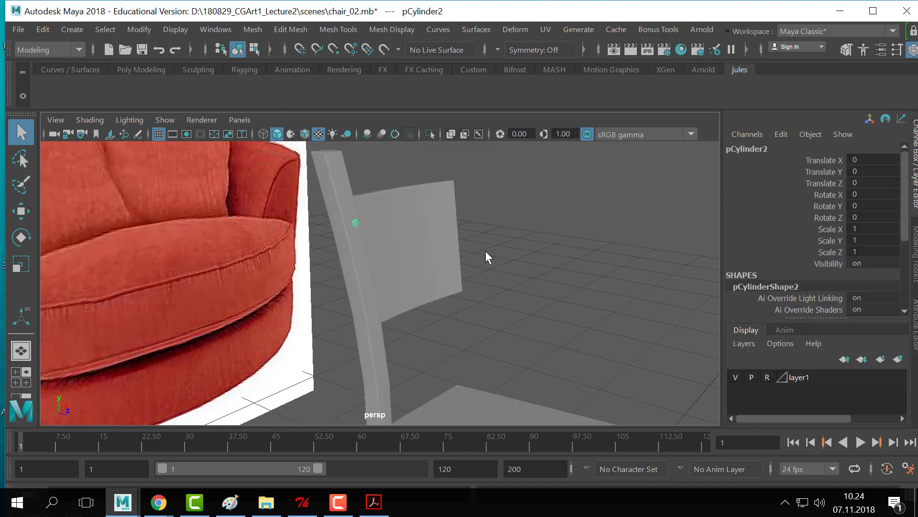
- Delete one of the chair's back legs
{"action": "left_click_drag", "start_coordinate": [535, 288], "coordinate": [512, 272], "text": "alt"}
{"action": "left_click", "coordinate": [529, 347]}
{"action": "key", "text": "Delete"}
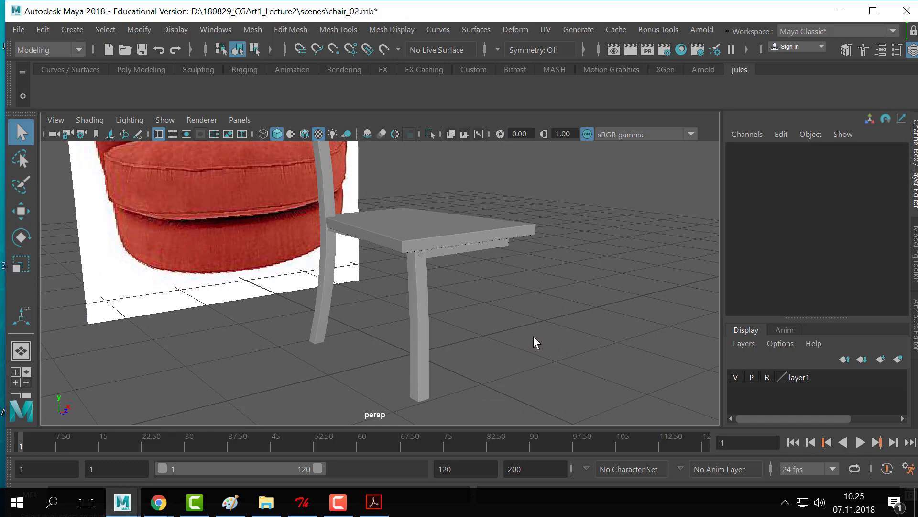
- Delete the screw head under the seat
{"action": "left_click_drag", "start_coordinate": [552, 297], "coordinate": [463, 290], "text": "alt"}
{"action": "scroll", "coordinate": [463, 290], "scroll_direction": "up", "scroll_amount": 5}
{"action": "middle_click_drag", "start_coordinate": [480, 275], "coordinate": [481, 334], "text": "alt"}
{"action": "scroll", "coordinate": [473, 310], "scroll_direction": "up", "scroll_amount": 2}
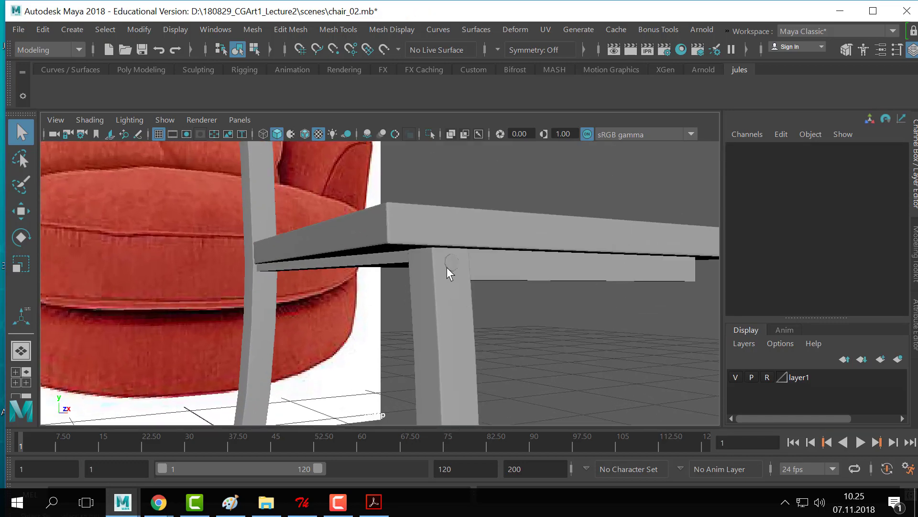
{"action": "left_click", "coordinate": [448, 263]}
{"action": "key", "text": "Delete"}
- Inspect the chair's underside, checking the seat and seat rails
{"action": "scroll", "coordinate": [541, 292], "scroll_direction": "down", "scroll_amount": 1}
{"action": "middle_click_drag", "start_coordinate": [543, 290], "coordinate": [545, 280], "text": "alt"}
{"action": "scroll", "coordinate": [545, 280], "scroll_direction": "down", "scroll_amount": 3}
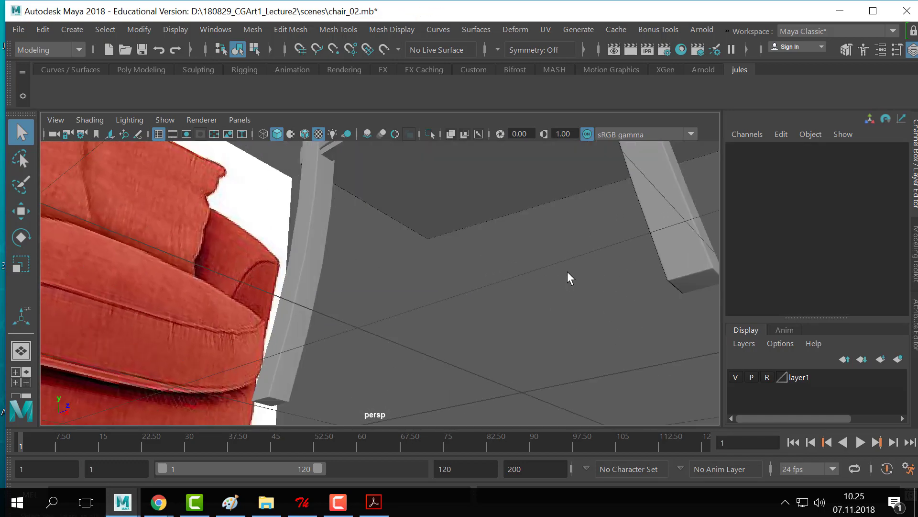
{"action": "left_click_drag", "start_coordinate": [568, 277], "coordinate": [523, 240], "text": "alt"}
{"action": "left_click", "coordinate": [418, 242]}
{"action": "left_click", "coordinate": [417, 241]}
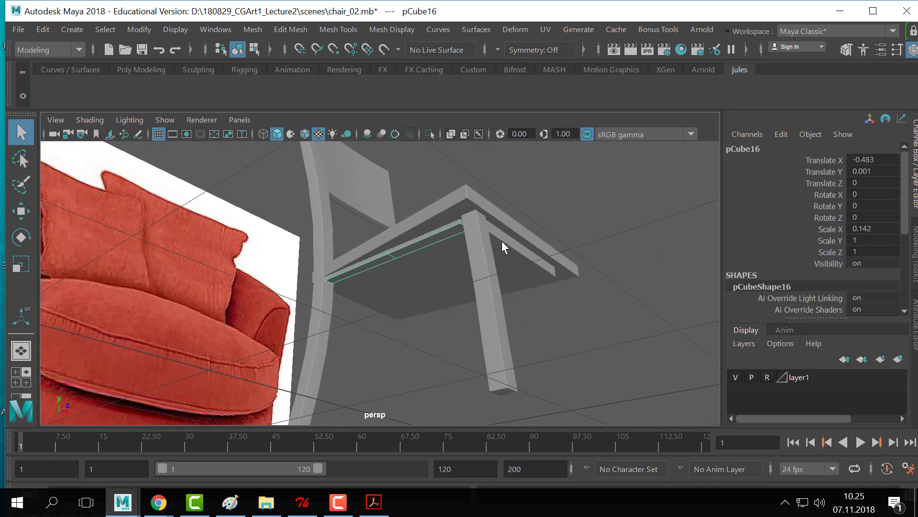
{"action": "left_click", "coordinate": [502, 240]}
{"action": "scroll", "coordinate": [470, 295], "scroll_direction": "down", "scroll_amount": 5}
{"action": "left_click", "coordinate": [503, 282]}
{"action": "left_click_drag", "start_coordinate": [503, 282], "coordinate": [458, 355], "text": "alt"}
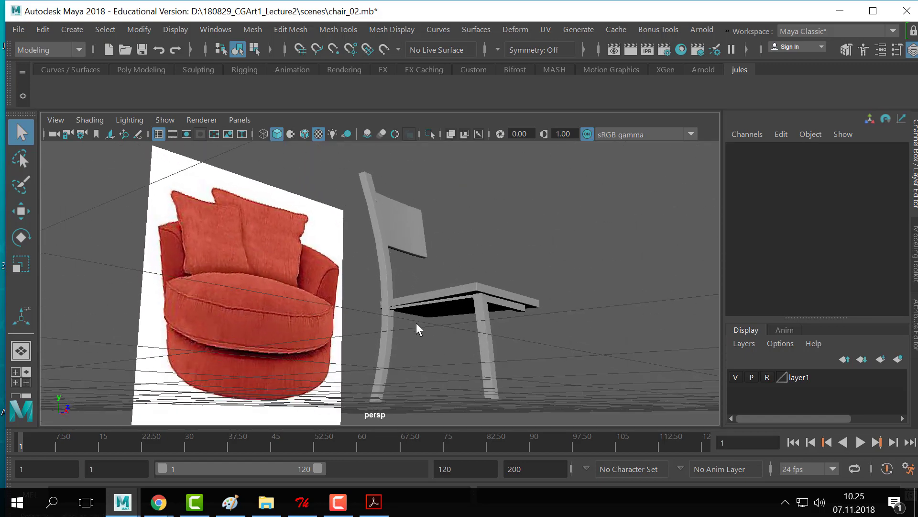
- Check individual chair parts, then marquee-select all remaining parts
{"action": "left_click", "coordinate": [407, 243]}
{"action": "left_click", "coordinate": [388, 258]}
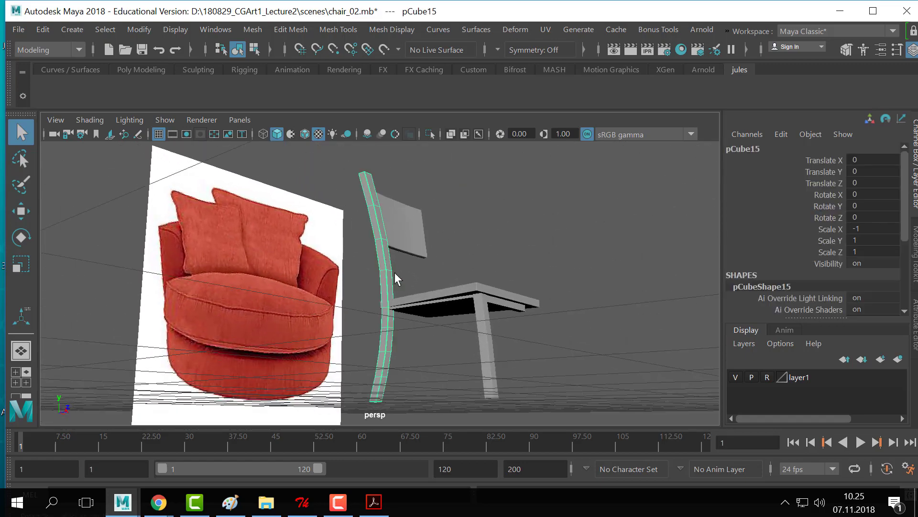
{"action": "left_click", "coordinate": [424, 304]}
{"action": "left_click", "coordinate": [450, 310]}
{"action": "left_click", "coordinate": [476, 334]}
{"action": "left_click", "coordinate": [478, 337]}
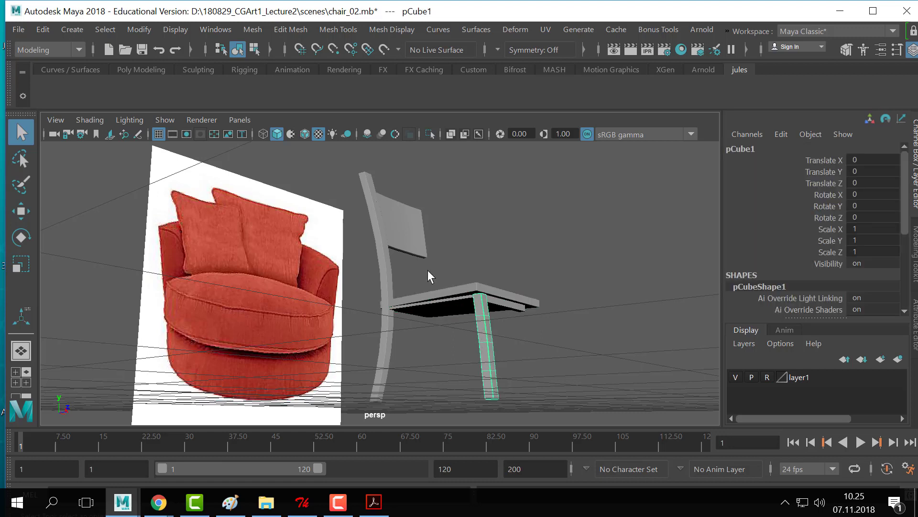
{"action": "left_click_drag", "start_coordinate": [594, 208], "coordinate": [373, 332]}
{"action": "left_click_drag", "start_coordinate": [569, 242], "coordinate": [462, 278], "text": "alt"}
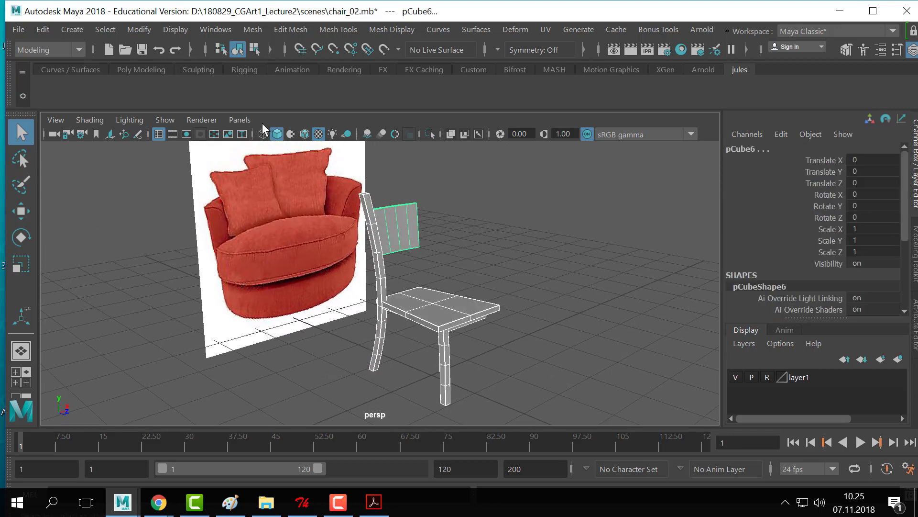
- Open the Outliner beside the viewport
{"action": "left_click", "coordinate": [149, 34]}
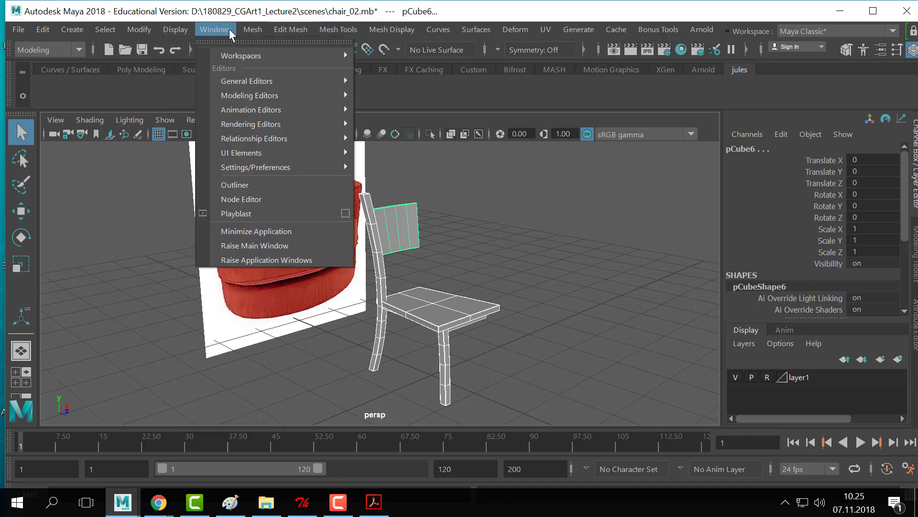
{"action": "mouse_move", "coordinate": [245, 30]}
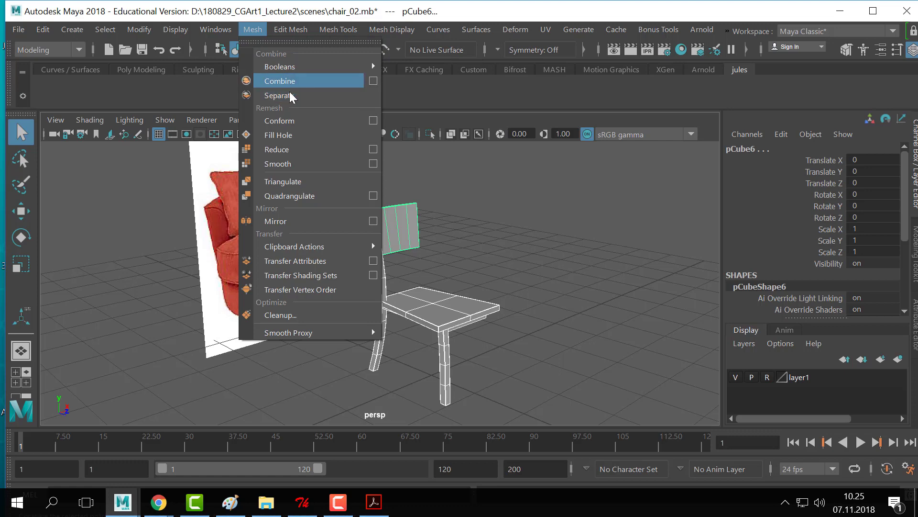
{"action": "mouse_move", "coordinate": [212, 31]}
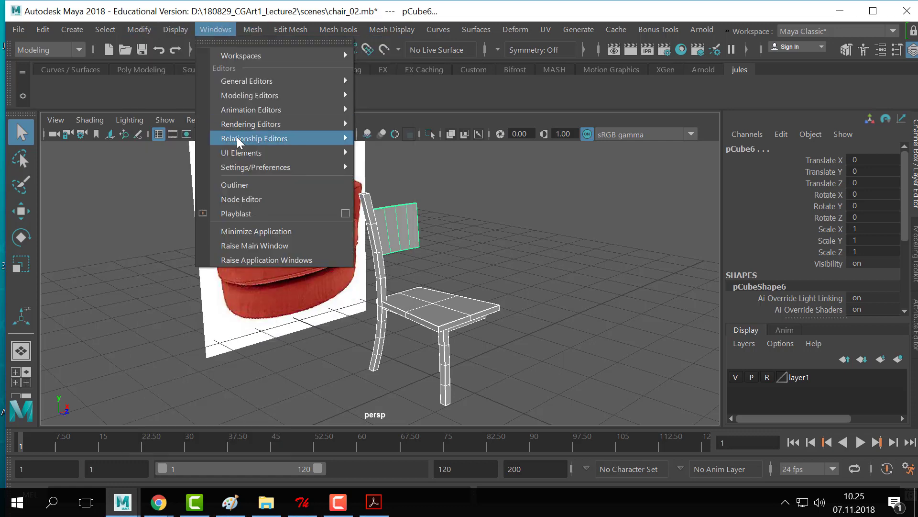
{"action": "left_click", "coordinate": [234, 185]}
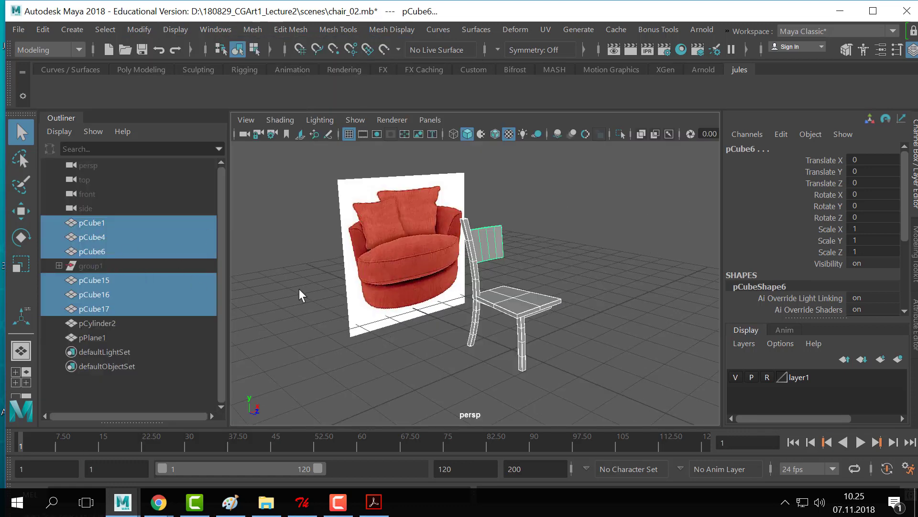
- Marquee-select every chair part in the viewport
{"action": "left_click", "coordinate": [534, 259]}
{"action": "left_click_drag", "start_coordinate": [534, 260], "coordinate": [543, 260], "text": "alt"}
{"action": "left_click_drag", "start_coordinate": [578, 220], "coordinate": [468, 335]}
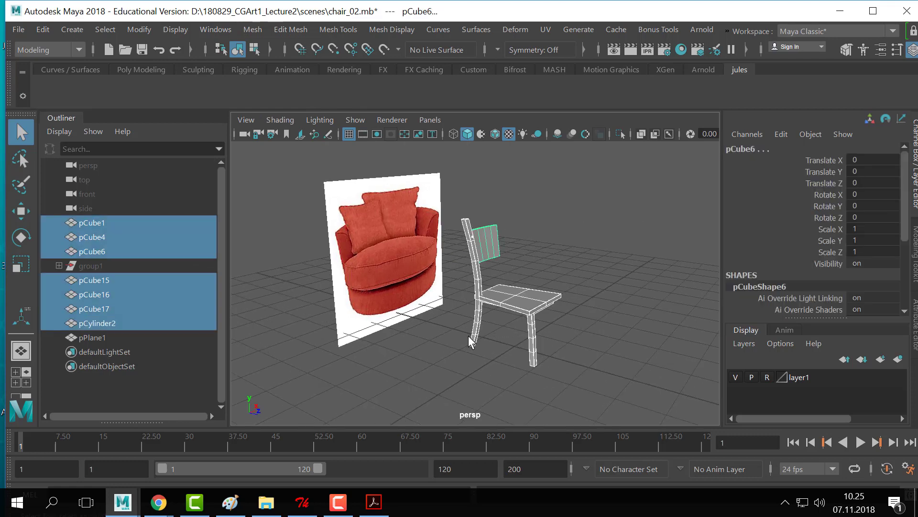
{"action": "left_click", "coordinate": [588, 207]}
{"action": "left_click_drag", "start_coordinate": [585, 211], "coordinate": [465, 346]}
- Select back leg pCube15 and zoom in on its top
{"action": "left_click", "coordinate": [559, 248]}
{"action": "right_click_drag", "start_coordinate": [558, 248], "coordinate": [650, 237], "text": "alt"}
{"action": "left_click", "coordinate": [501, 259]}
{"action": "left_click_drag", "start_coordinate": [501, 258], "coordinate": [512, 277], "text": "alt"}
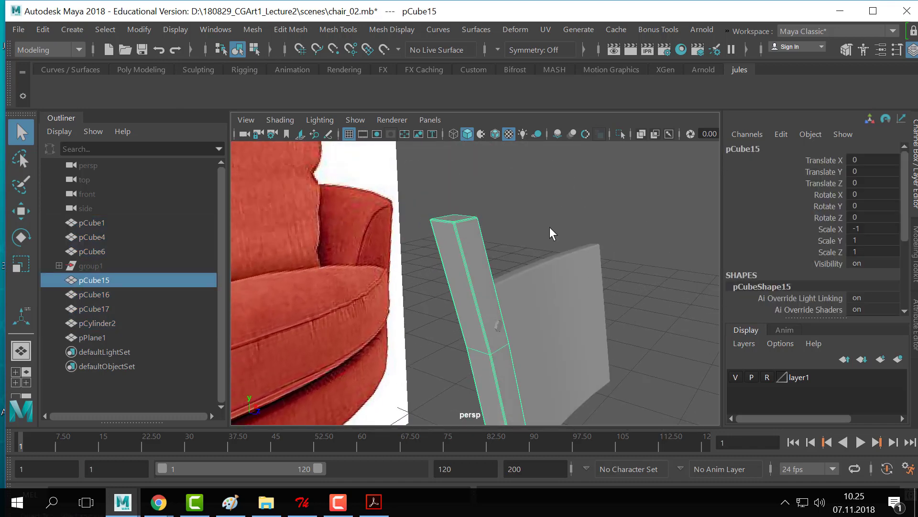
{"action": "right_click_drag", "start_coordinate": [474, 218], "coordinate": [554, 229], "text": "alt"}
{"action": "middle_click_drag", "start_coordinate": [553, 229], "coordinate": [545, 328], "text": "alt"}
{"action": "right_click_drag", "start_coordinate": [545, 328], "coordinate": [457, 323], "text": "alt"}
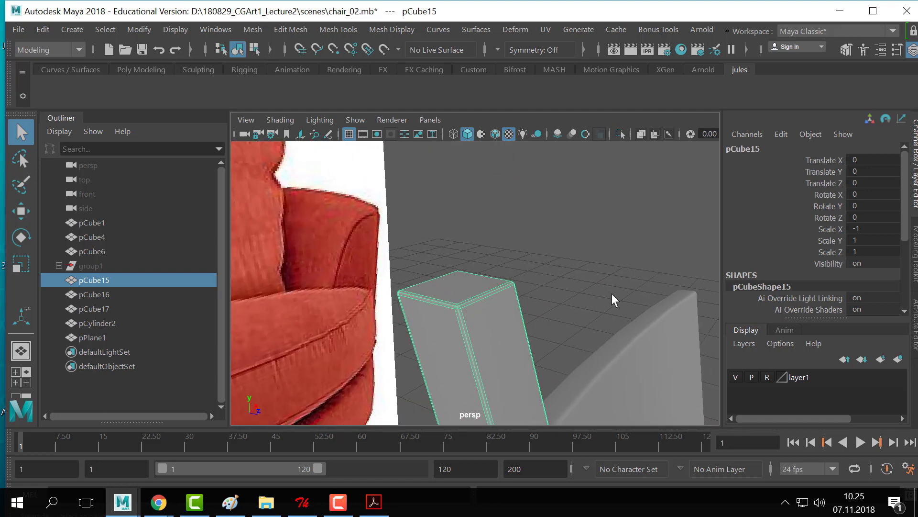
- Pull back to the whole chair and marquee-select all six parts
{"action": "right_click_drag", "start_coordinate": [611, 301], "coordinate": [322, 308], "text": "alt"}
{"action": "middle_click_drag", "start_coordinate": [322, 308], "coordinate": [431, 282], "text": "alt"}
{"action": "right_click_drag", "start_coordinate": [431, 282], "coordinate": [530, 291], "text": "alt"}
{"action": "middle_click_drag", "start_coordinate": [530, 291], "coordinate": [546, 292], "text": "alt"}
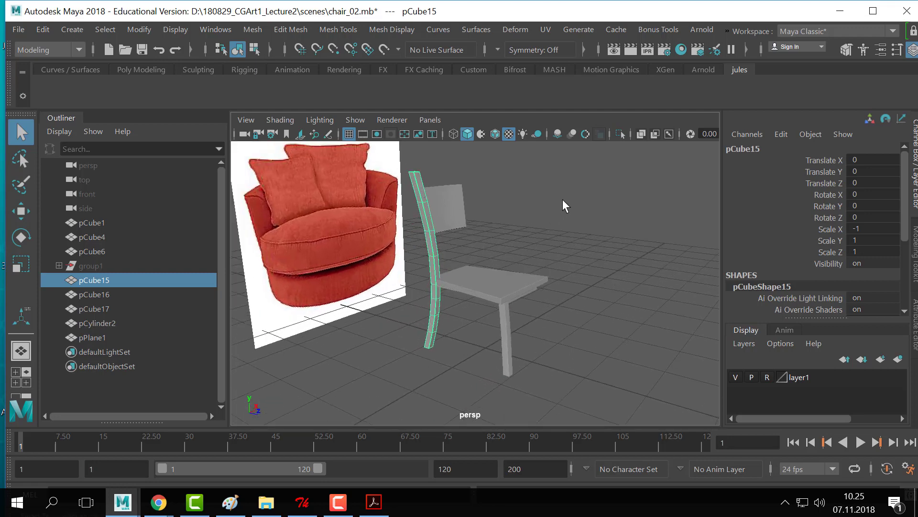
{"action": "left_click_drag", "start_coordinate": [563, 199], "coordinate": [435, 329]}
{"action": "middle_click_drag", "start_coordinate": [447, 279], "coordinate": [451, 282], "text": "alt"}
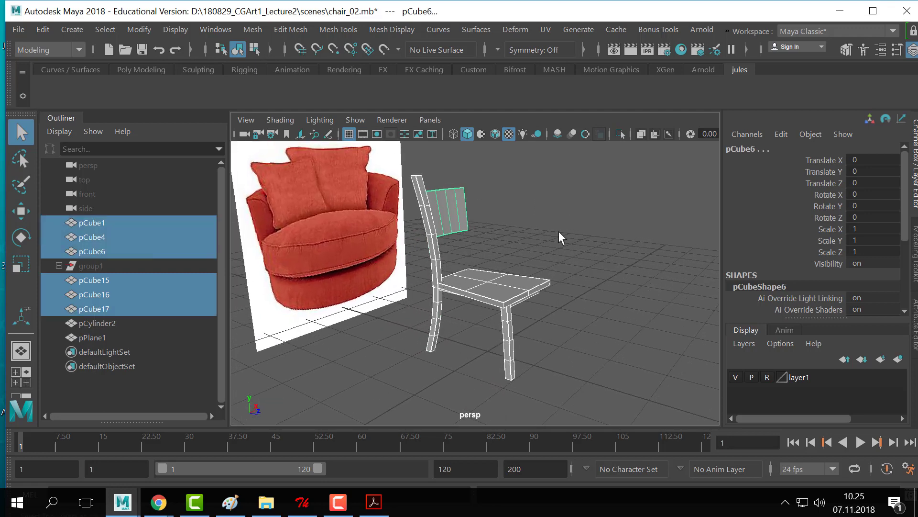
- Marquee-select all chair pieces and Mesh > Combine them into pCylinder3
{"action": "left_click", "coordinate": [582, 189]}
{"action": "left_click_drag", "start_coordinate": [582, 188], "coordinate": [426, 350]}
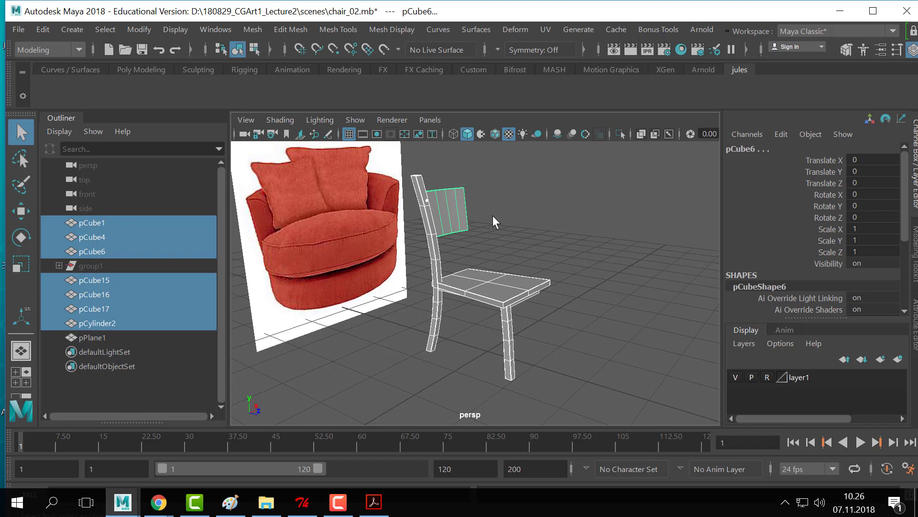
{"action": "middle_click_drag", "start_coordinate": [553, 288], "coordinate": [546, 286], "text": "alt"}
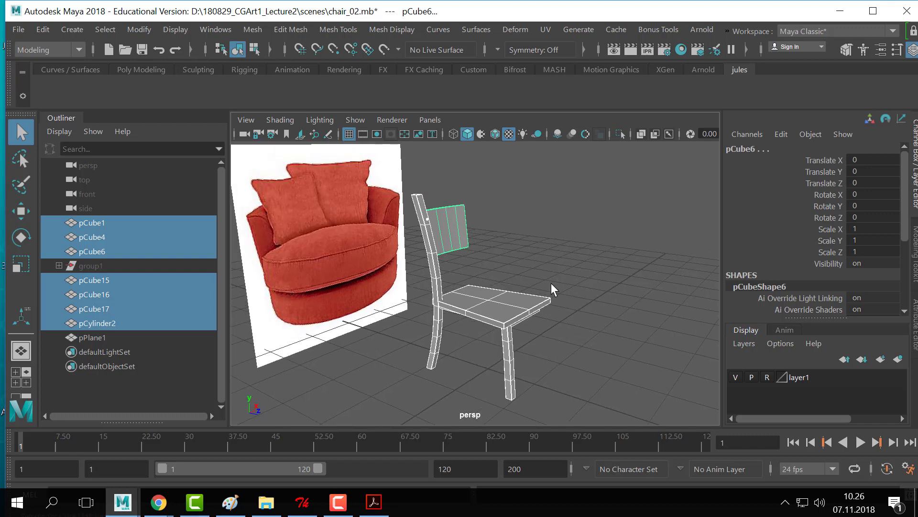
{"action": "left_click_drag", "start_coordinate": [589, 193], "coordinate": [424, 365]}
{"action": "left_click", "coordinate": [251, 30]}
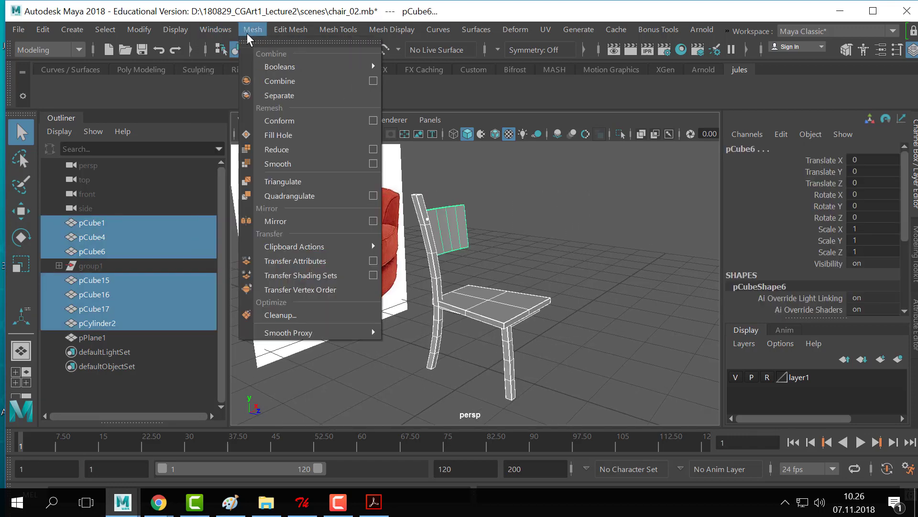
{"action": "left_click", "coordinate": [294, 83]}
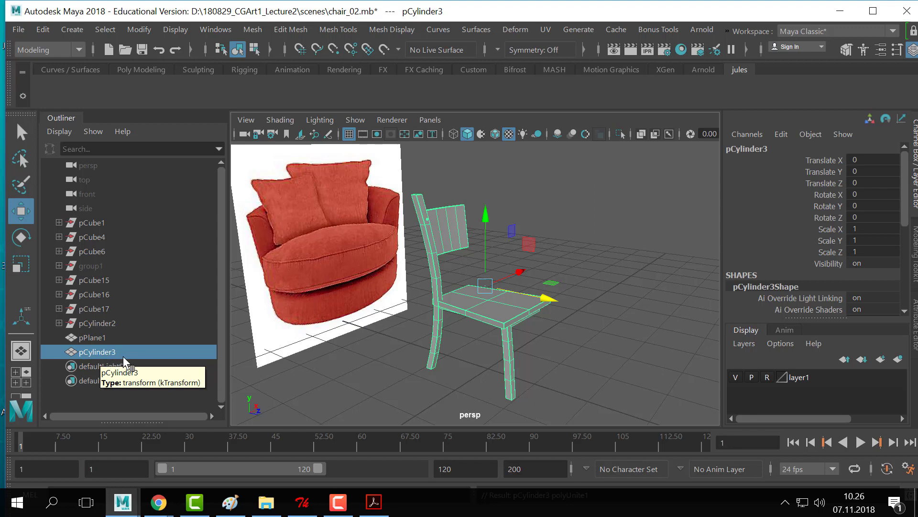
- Delete the combined chair's construction history via Edit > Delete by Type > History
{"action": "left_click", "coordinate": [45, 30]}
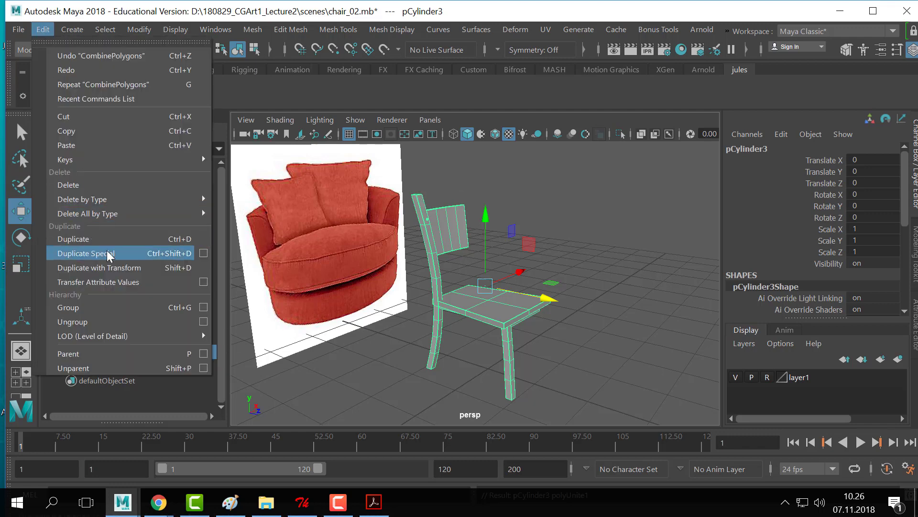
{"action": "mouse_move", "coordinate": [132, 202]}
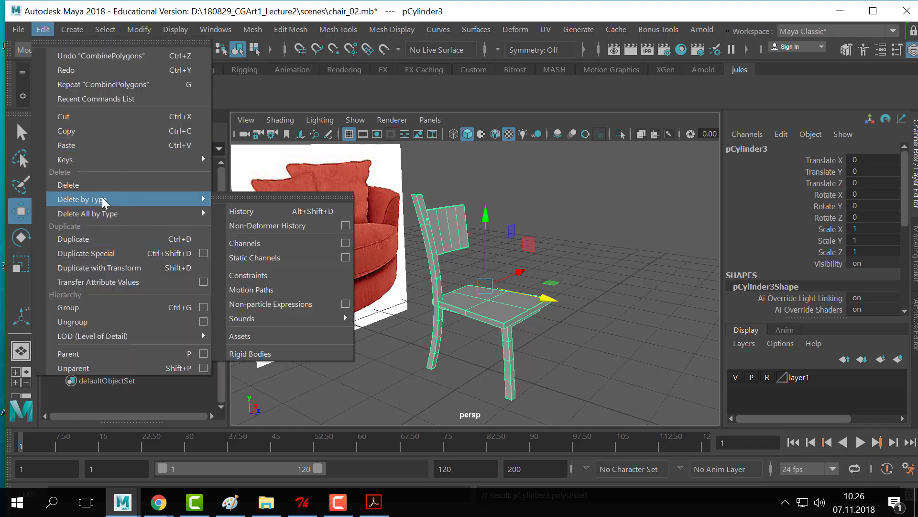
{"action": "left_click", "coordinate": [246, 211]}
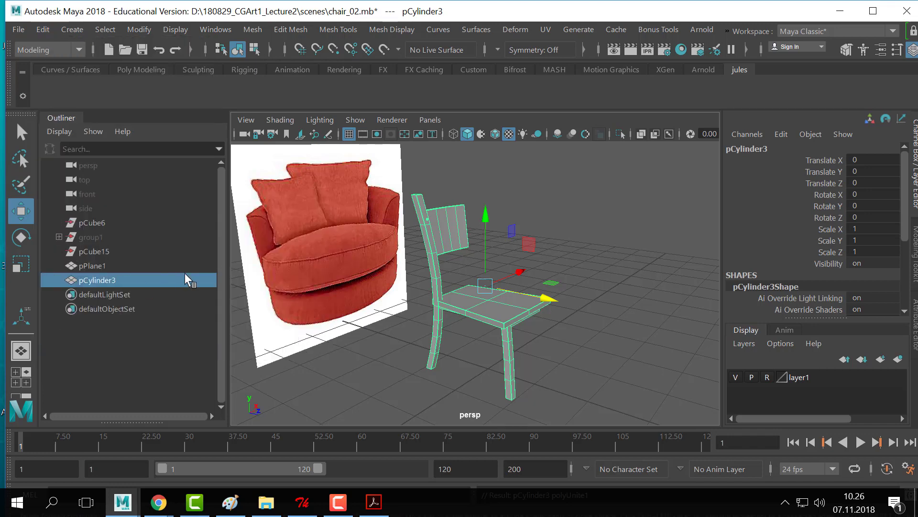
- Try Mesh > Separate, then reselect pCylinder3 and orbit around the chair
{"action": "left_click", "coordinate": [253, 30]}
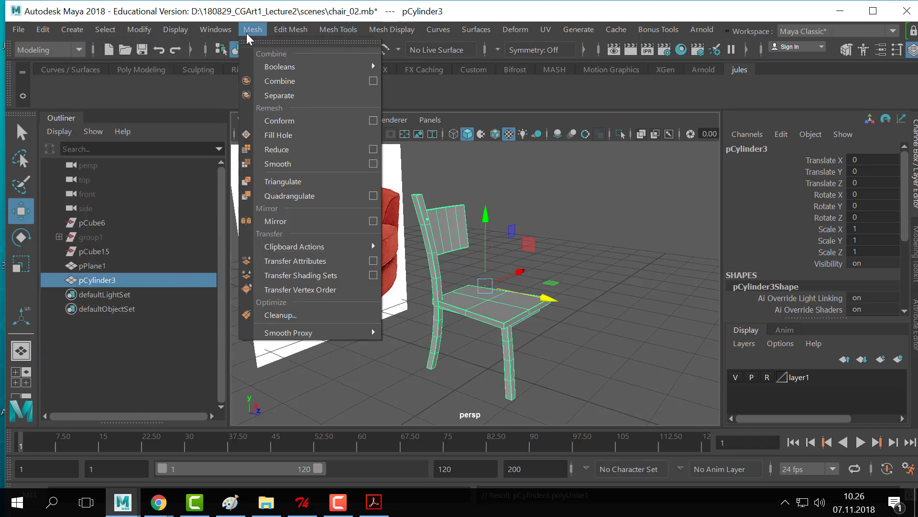
{"action": "left_click", "coordinate": [292, 97]}
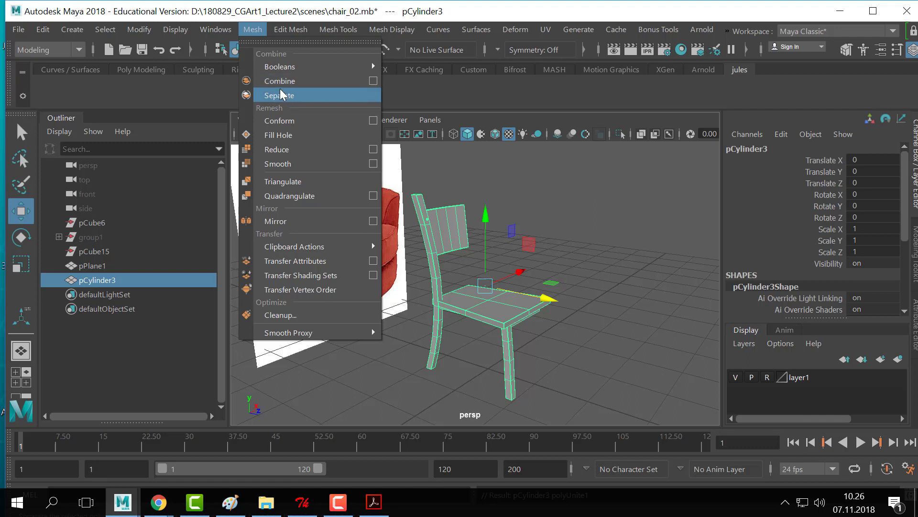
{"action": "left_click", "coordinate": [424, 246]}
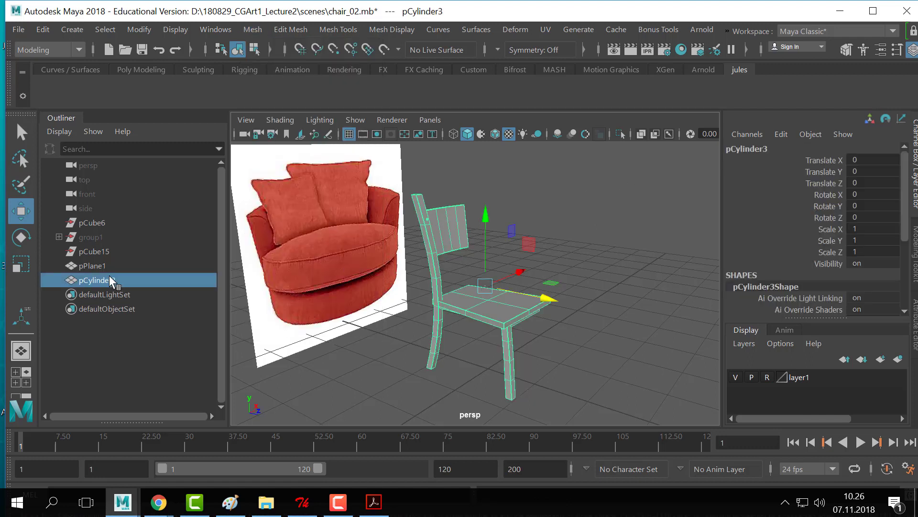
{"action": "scroll", "coordinate": [825, 261], "scroll_direction": "down", "scroll_amount": 4}
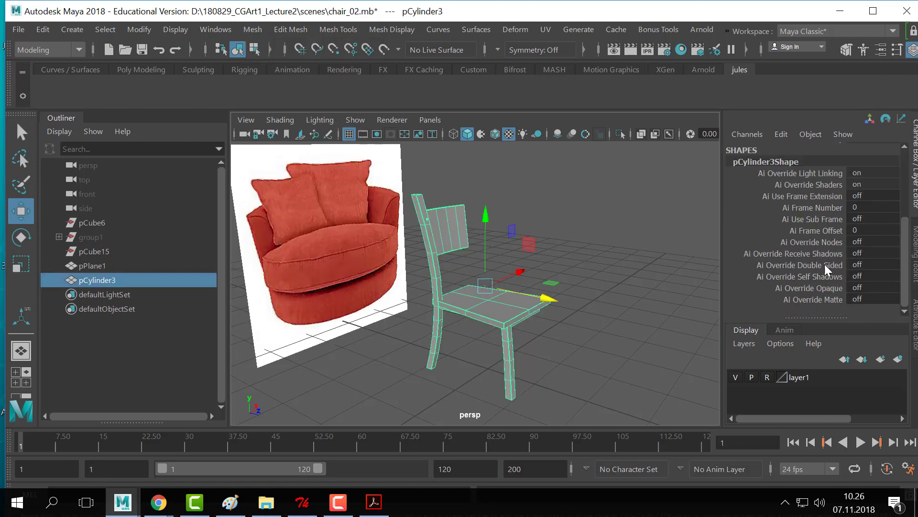
{"action": "scroll", "coordinate": [825, 264], "scroll_direction": "up", "scroll_amount": 4}
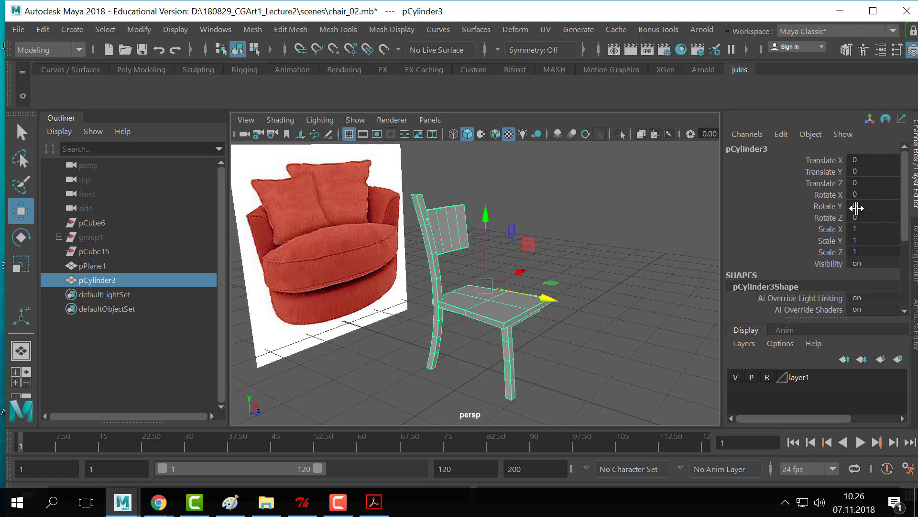
{"action": "left_click_drag", "start_coordinate": [509, 338], "coordinate": [248, 414], "text": "alt"}
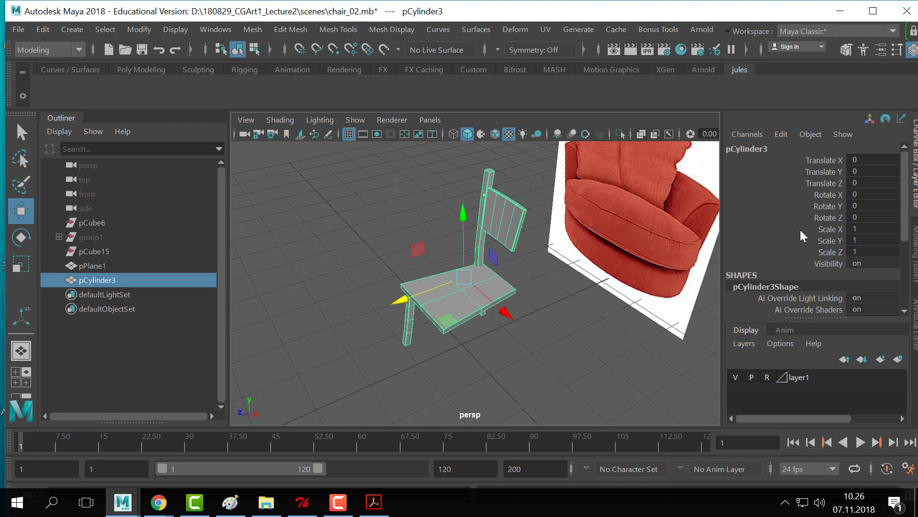
- Freeze the chair's transformations
{"action": "left_click", "coordinate": [147, 25]}
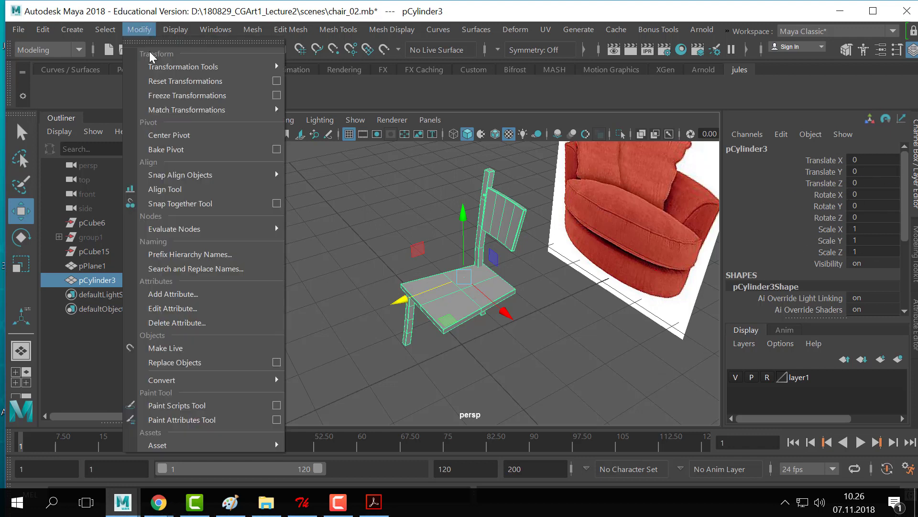
{"action": "left_click", "coordinate": [206, 95]}
{"action": "left_click_drag", "start_coordinate": [411, 306], "coordinate": [563, 264], "text": "alt"}
- Open Export Selection with OBJexport as the file type and enlarge the dialog
{"action": "left_click", "coordinate": [18, 29]}
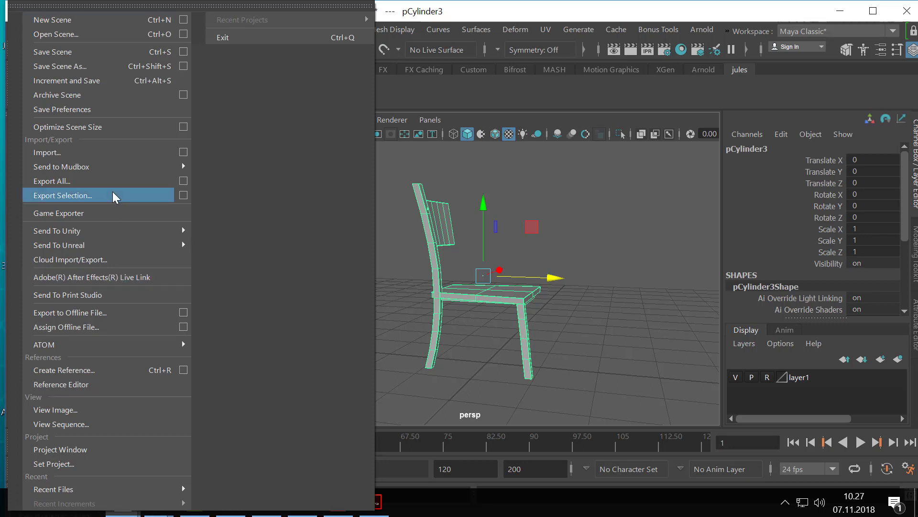
{"action": "left_click", "coordinate": [82, 195]}
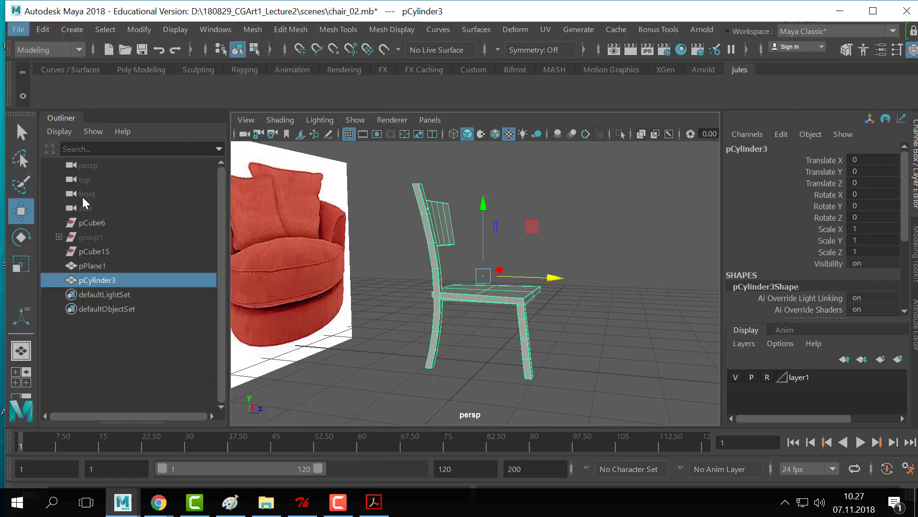
{"action": "left_click", "coordinate": [318, 383]}
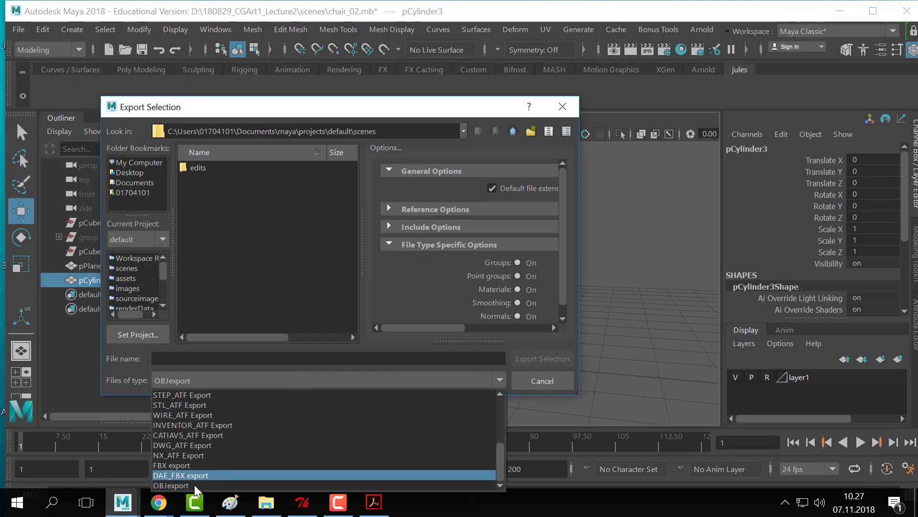
{"action": "mouse_move", "coordinate": [194, 500]}
{"action": "left_click", "coordinate": [300, 104]}
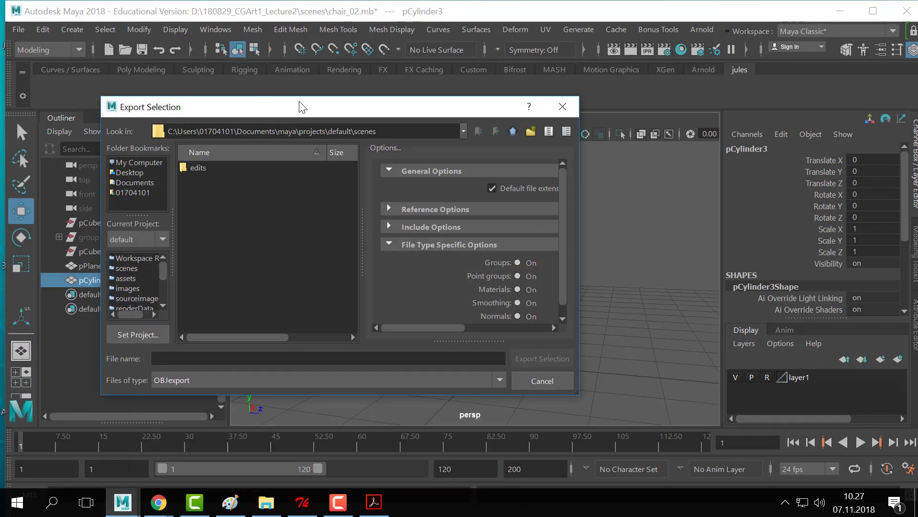
{"action": "left_click_drag", "start_coordinate": [275, 105], "coordinate": [383, 61]}
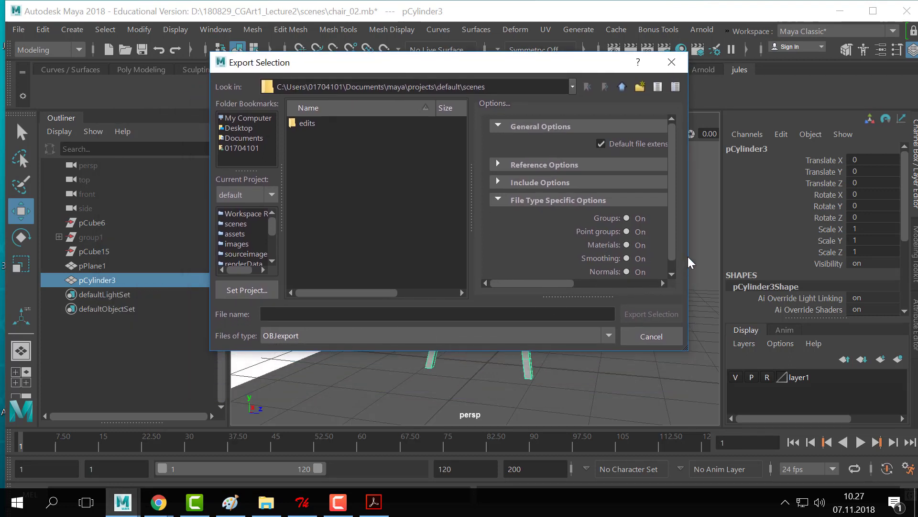
{"action": "left_click_drag", "start_coordinate": [688, 259], "coordinate": [768, 268]}
{"action": "left_click_drag", "start_coordinate": [569, 69], "coordinate": [506, 58]}
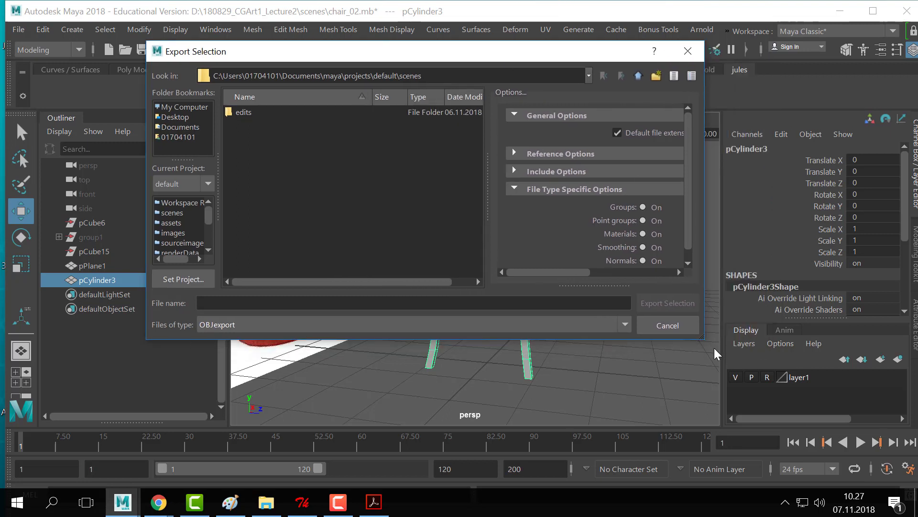
{"action": "left_click_drag", "start_coordinate": [703, 338], "coordinate": [742, 422]}
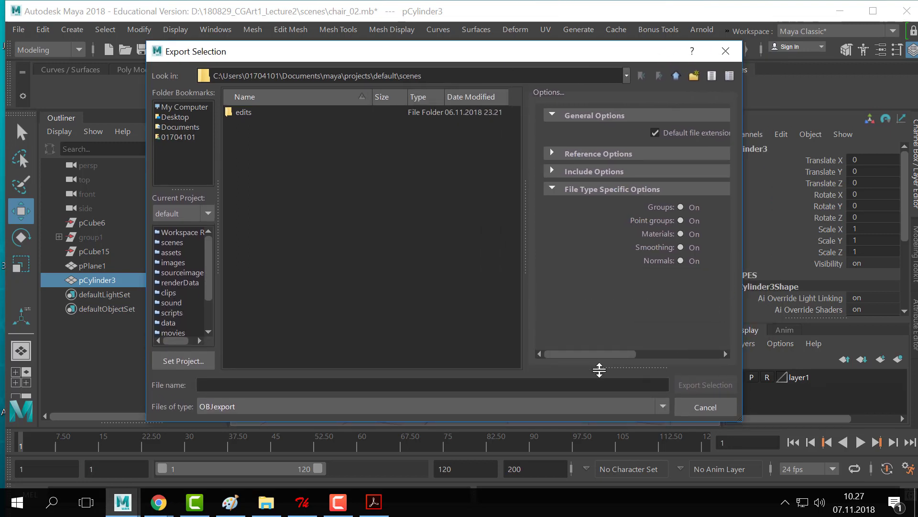
{"action": "left_click_drag", "start_coordinate": [588, 353], "coordinate": [617, 316]}
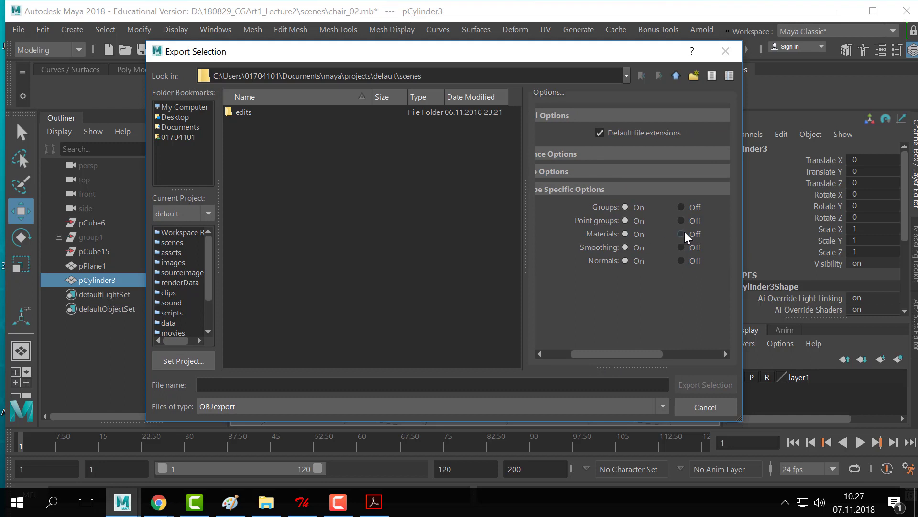
{"action": "left_click_drag", "start_coordinate": [563, 52], "coordinate": [571, 44]}
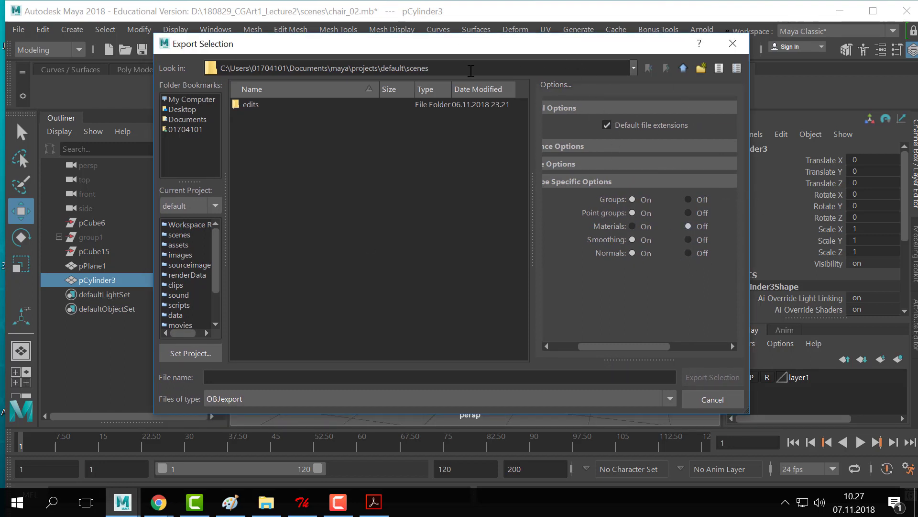
- Export the chair as 'chair' OBJ with materials off, then deselect it
{"action": "left_click", "coordinate": [237, 373]}
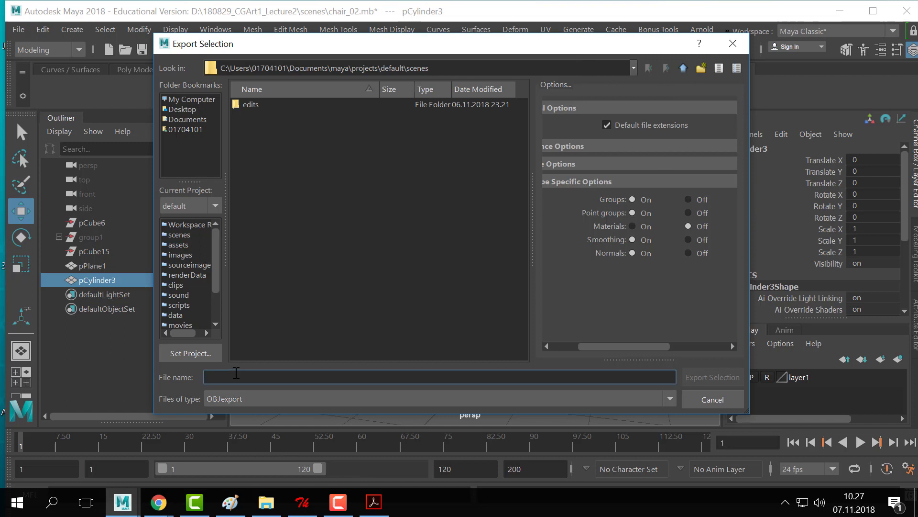
{"action": "type", "text": "chair"}
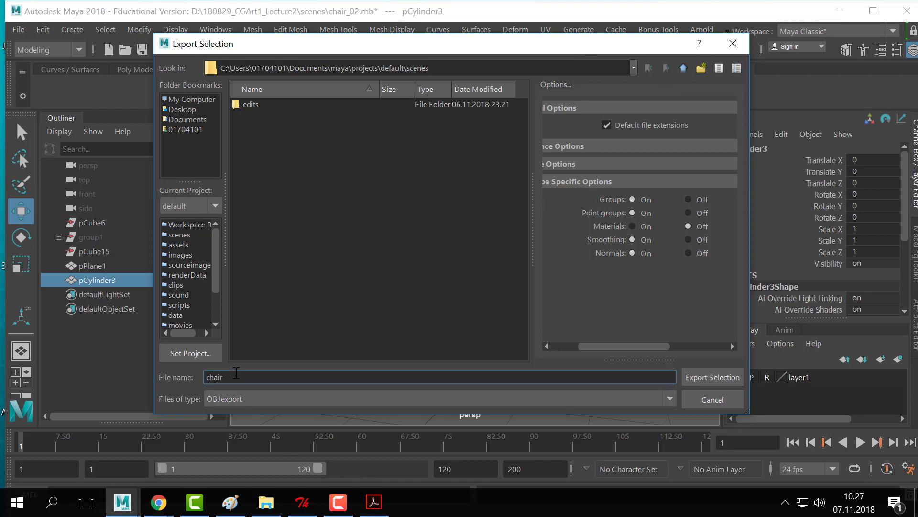
{"action": "left_click", "coordinate": [709, 373]}
{"action": "left_click", "coordinate": [612, 236]}
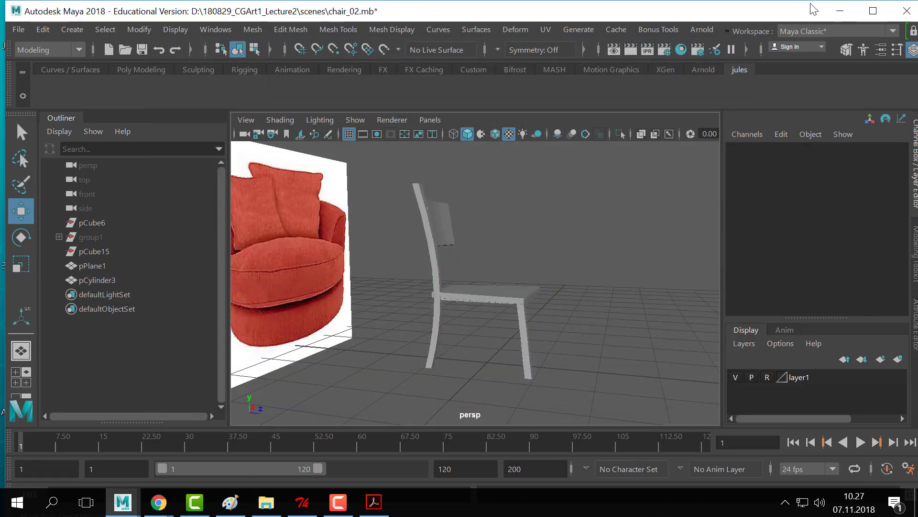
- Minimize Maya and browse for a new folder in UVLayout's Load panel
{"action": "left_click", "coordinate": [842, 12]}
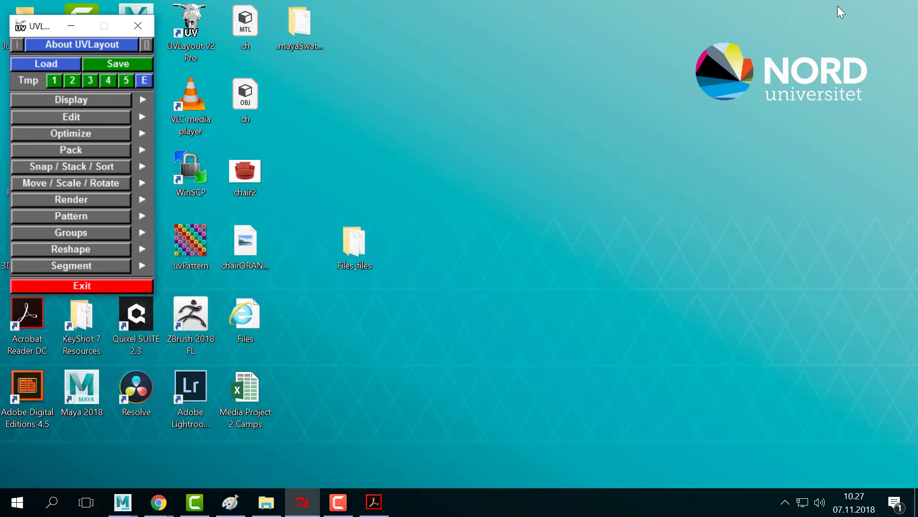
{"action": "left_click", "coordinate": [53, 61]}
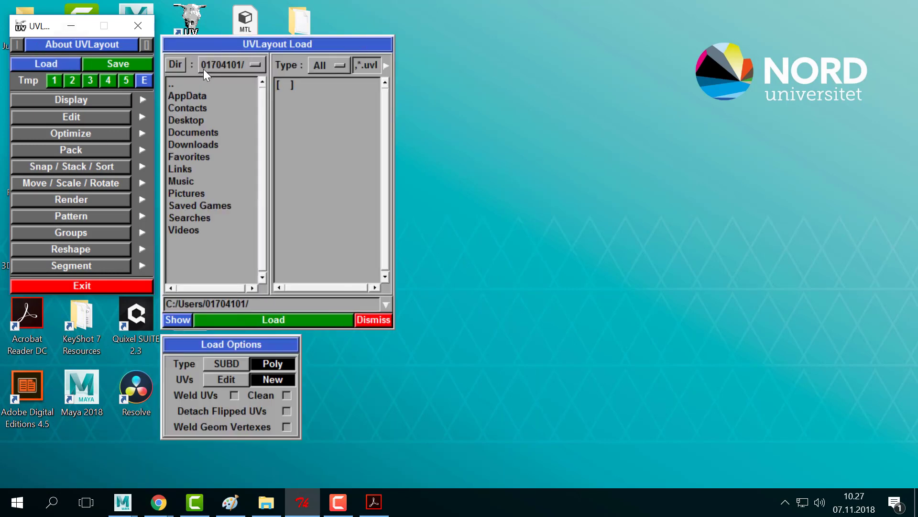
{"action": "left_click", "coordinate": [220, 64]}
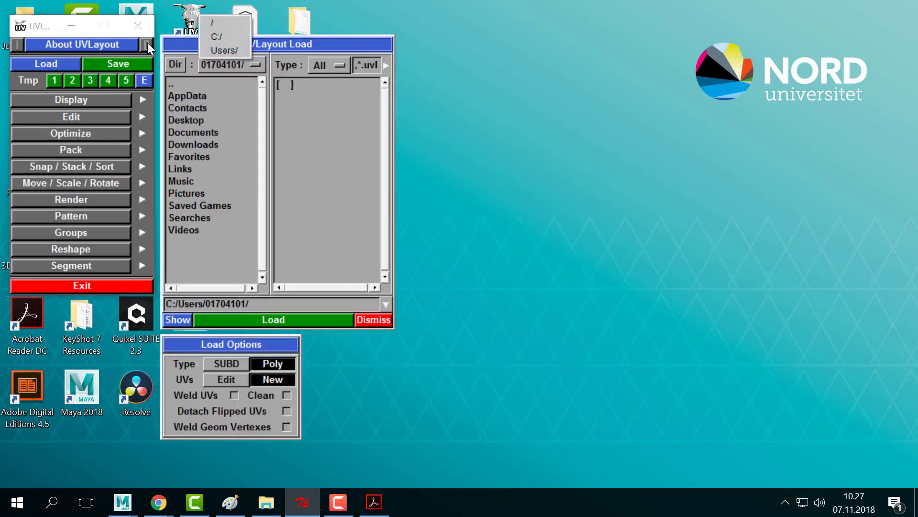
{"action": "left_click", "coordinate": [175, 64]}
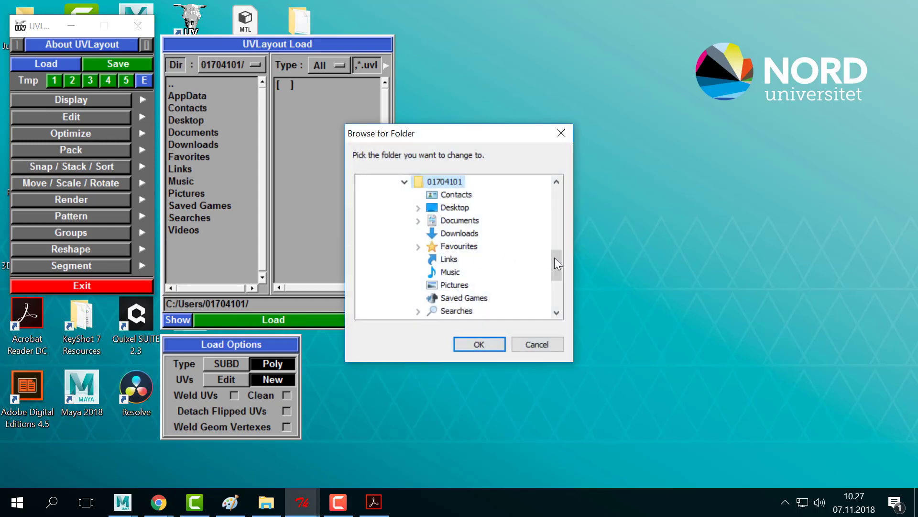
- Pick the scenes folder under D: 181107_CGArt1_UV, confirm, and return to Maya
{"action": "left_click_drag", "start_coordinate": [555, 258], "coordinate": [559, 310]}
{"action": "left_click", "coordinate": [455, 271]}
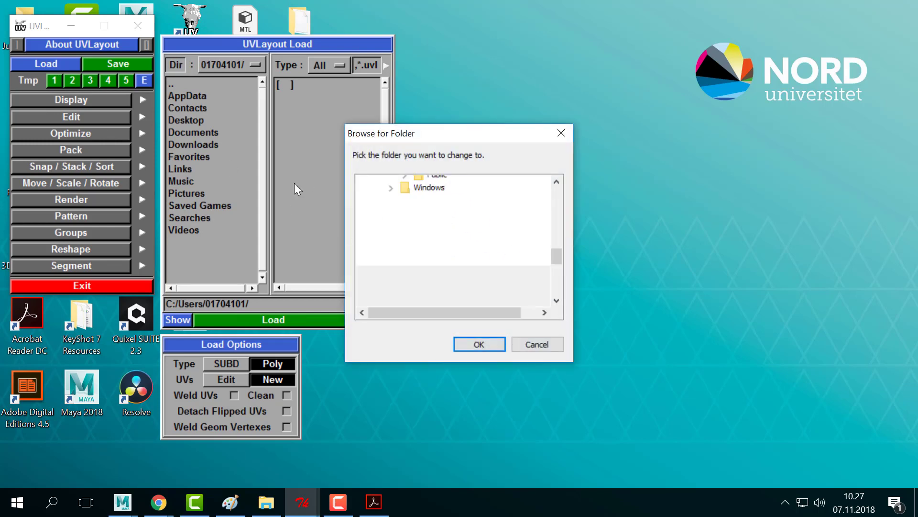
{"action": "scroll", "coordinate": [507, 248], "scroll_direction": "down", "scroll_amount": 3}
{"action": "scroll", "coordinate": [507, 248], "scroll_direction": "down", "scroll_amount": 1}
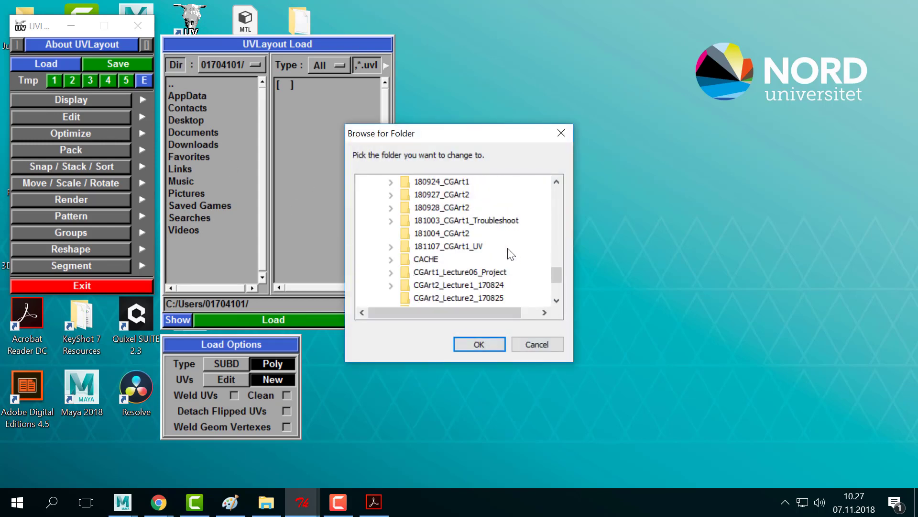
{"action": "double_click", "coordinate": [475, 246]}
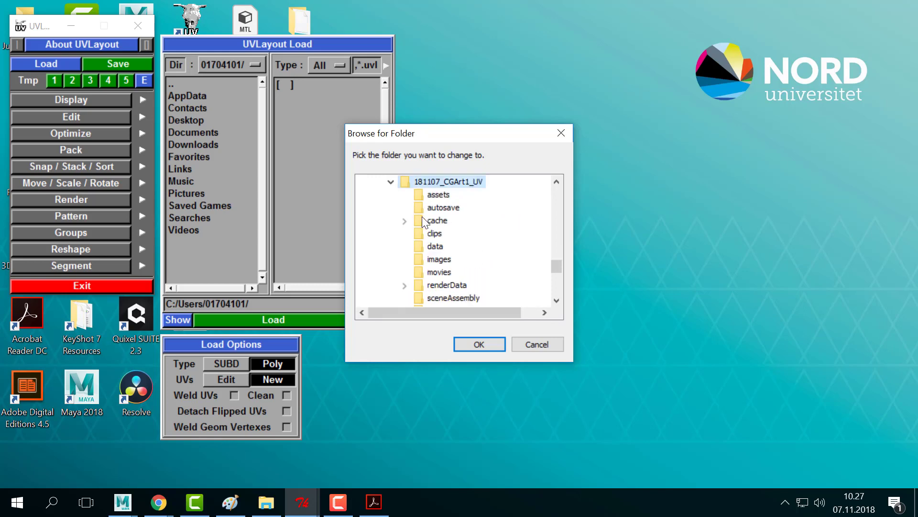
{"action": "scroll", "coordinate": [450, 277], "scroll_direction": "down", "scroll_amount": 2}
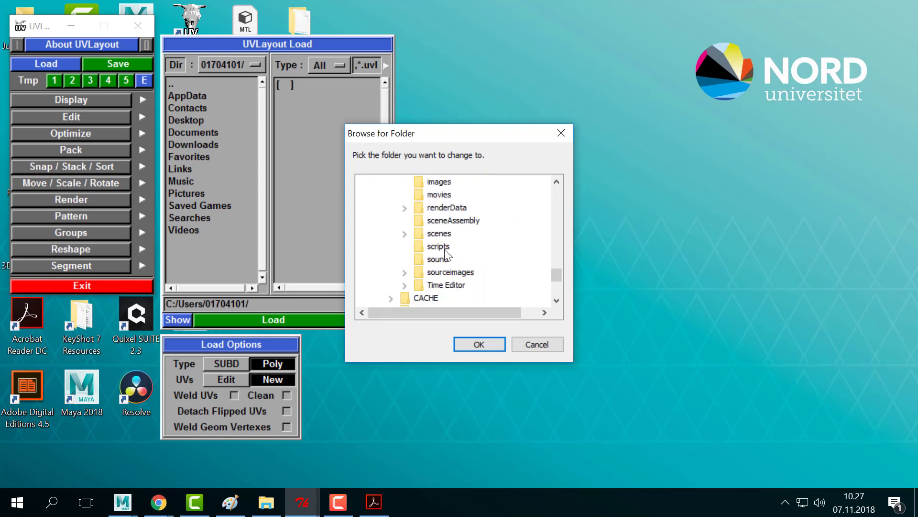
{"action": "double_click", "coordinate": [439, 233]}
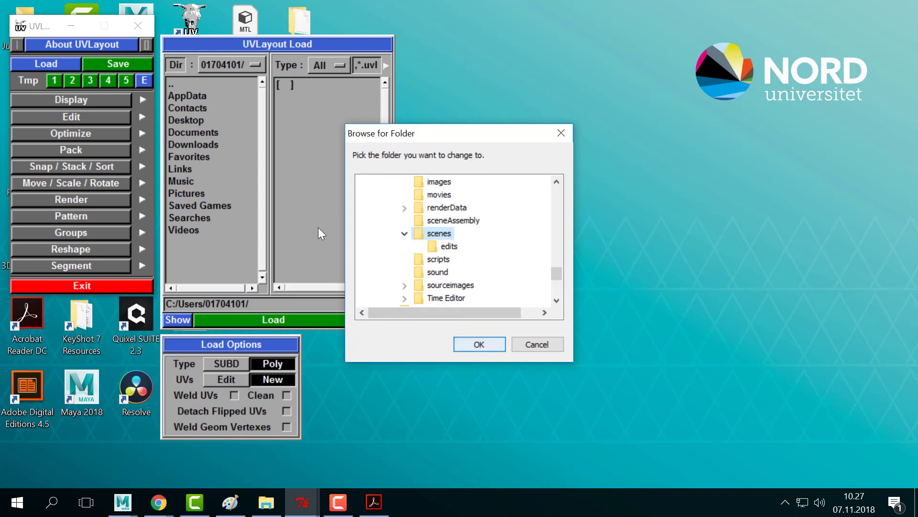
{"action": "left_click", "coordinate": [479, 345]}
{"action": "left_click", "coordinate": [322, 89]}
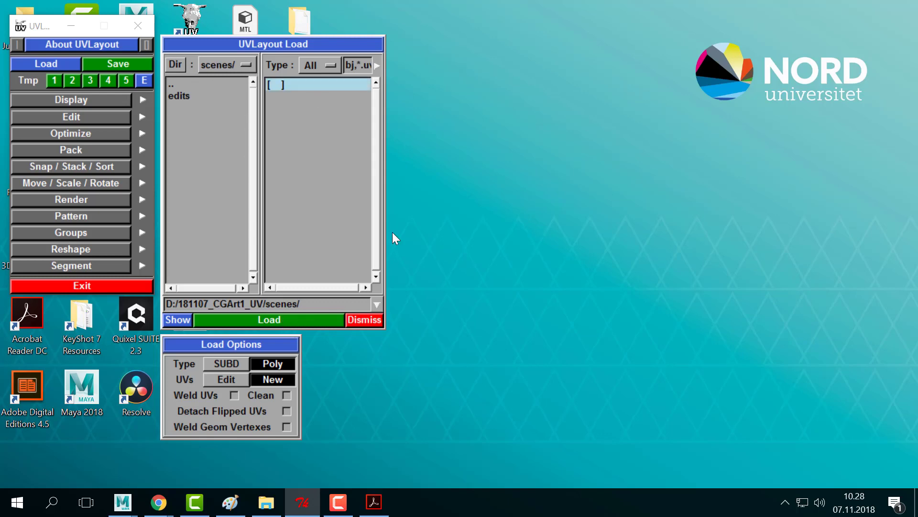
{"action": "key", "text": "alt+Tab"}
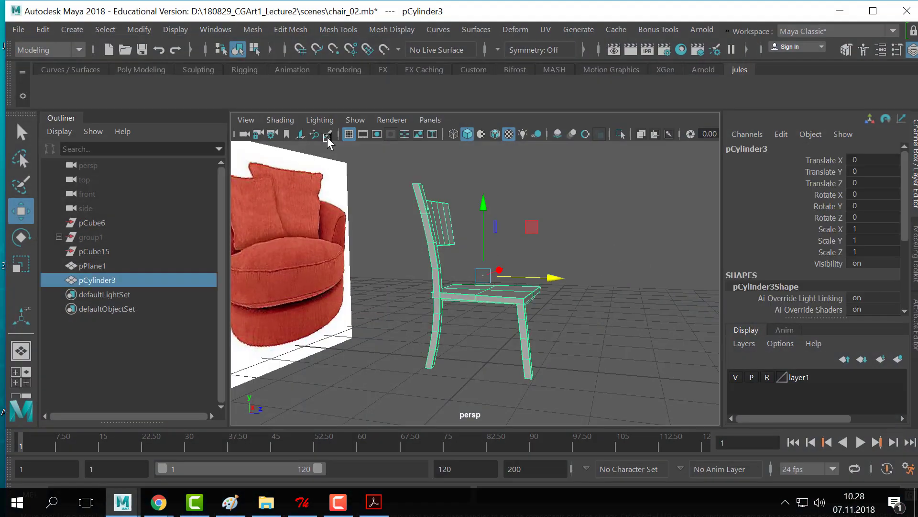
{"action": "left_click", "coordinate": [20, 29]}
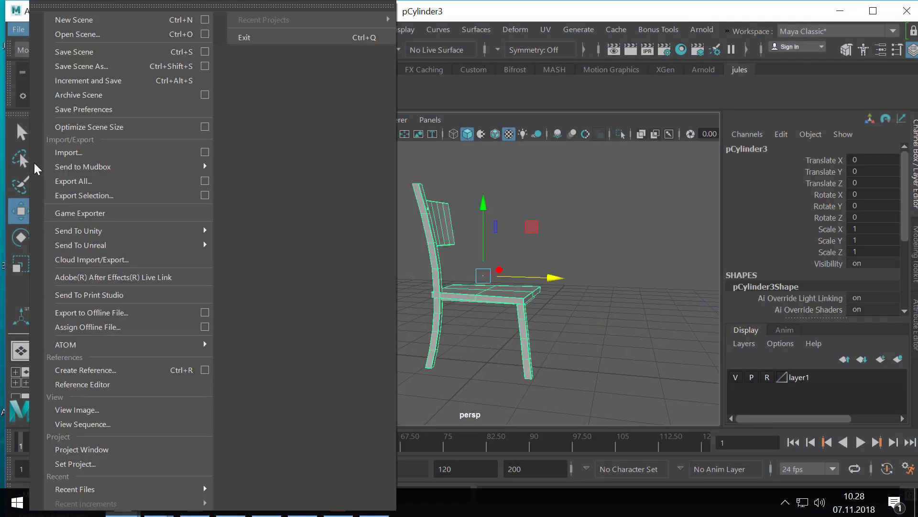
{"action": "left_click", "coordinate": [96, 196]}
{"action": "left_click", "coordinate": [190, 100]}
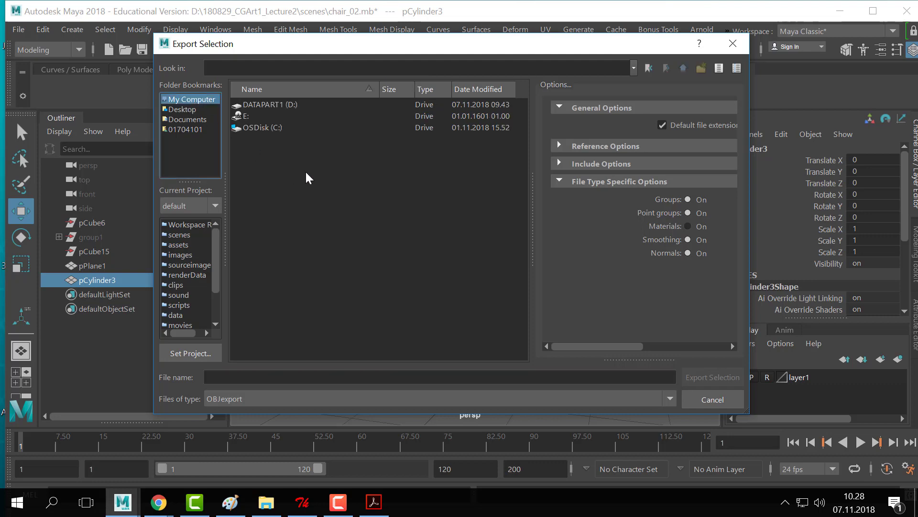
{"action": "double_click", "coordinate": [277, 104]}
{"action": "left_click", "coordinate": [182, 109]}
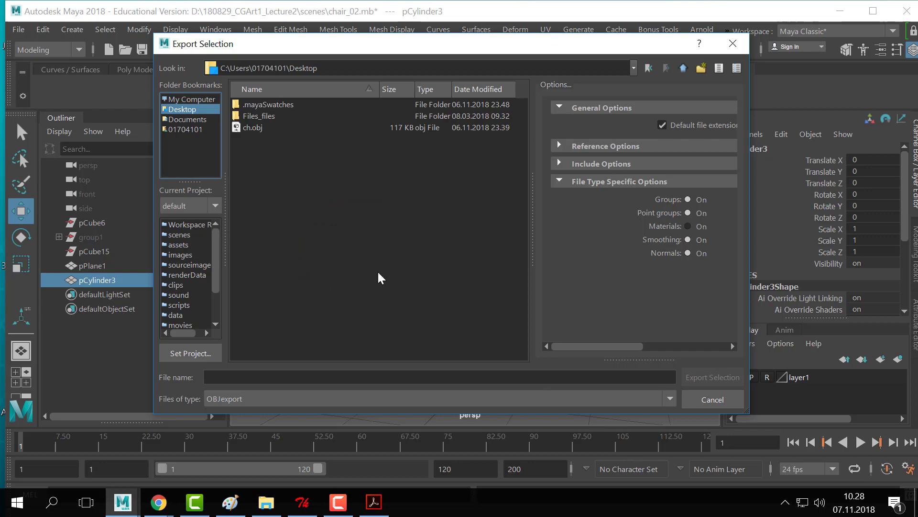
{"action": "key", "text": "Up"}
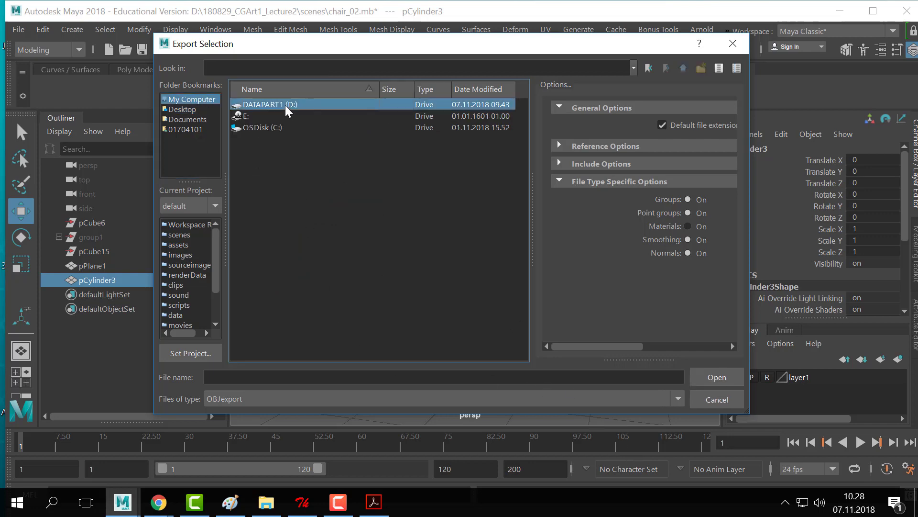
{"action": "double_click", "coordinate": [285, 105]}
{"action": "left_click", "coordinate": [706, 403]}
{"action": "left_click", "coordinate": [574, 286]}
{"action": "key", "text": "q"}
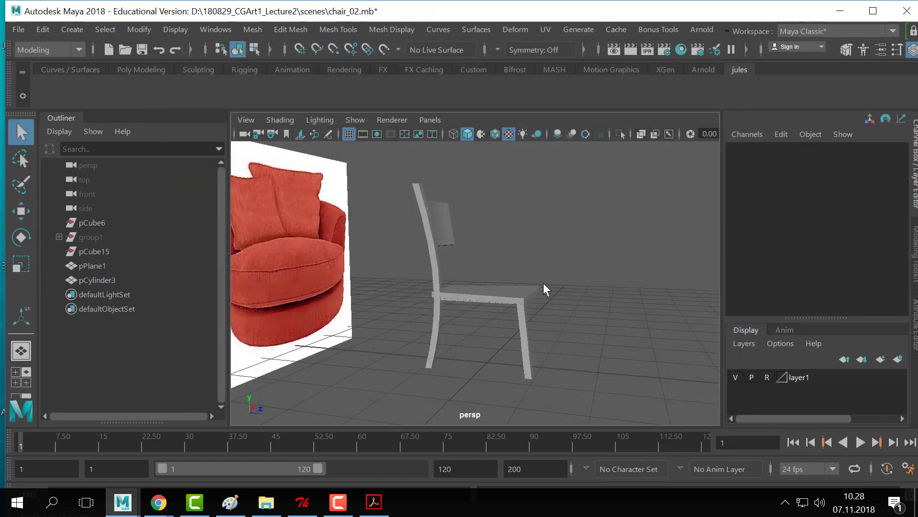
{"action": "left_click", "coordinate": [421, 327]}
{"action": "left_click", "coordinate": [18, 29]}
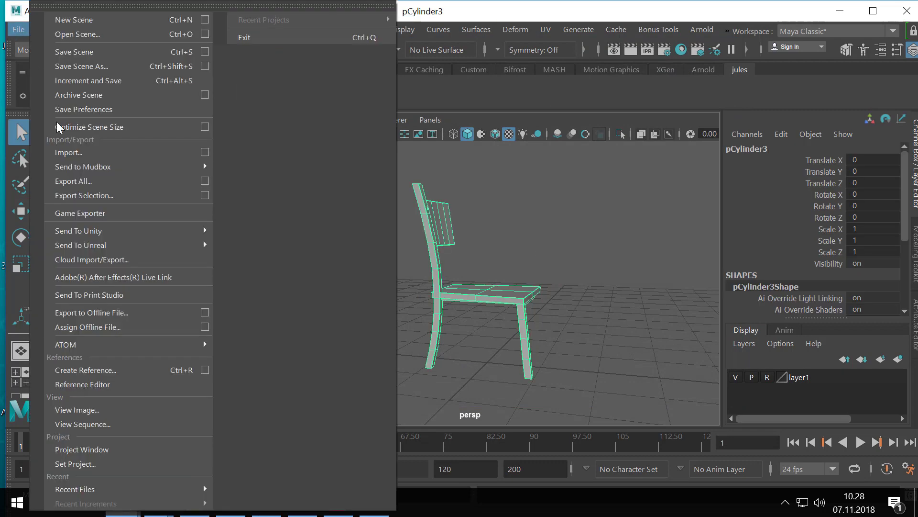
{"action": "left_click", "coordinate": [117, 196]}
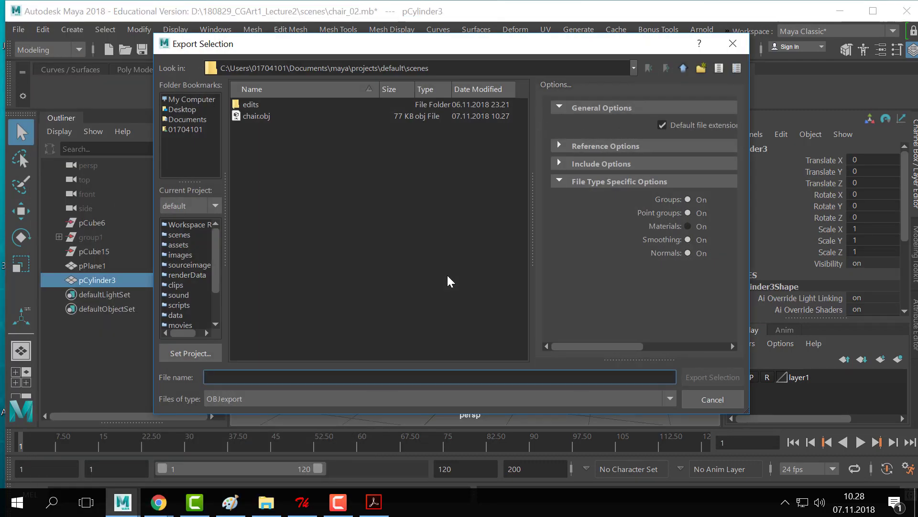
{"action": "left_click", "coordinate": [634, 68]}
{"action": "left_click", "coordinate": [694, 398]}
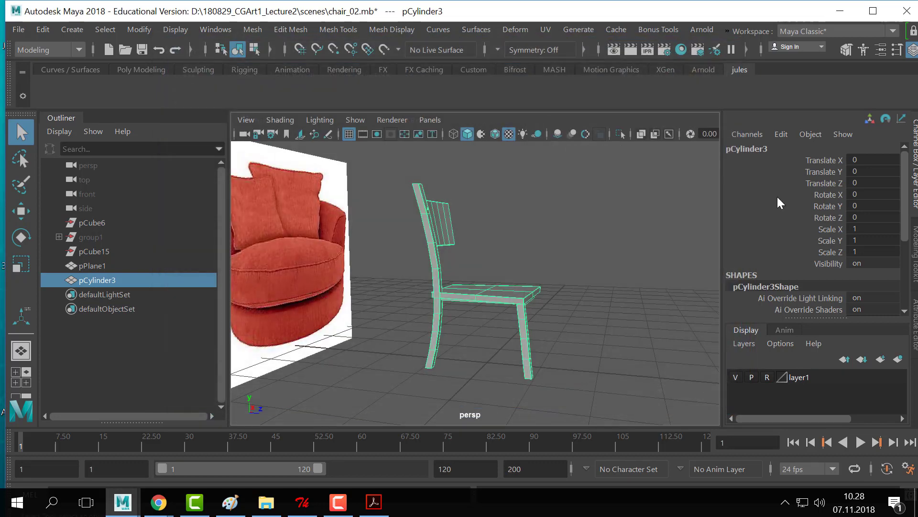
{"action": "left_click", "coordinate": [838, 11]}
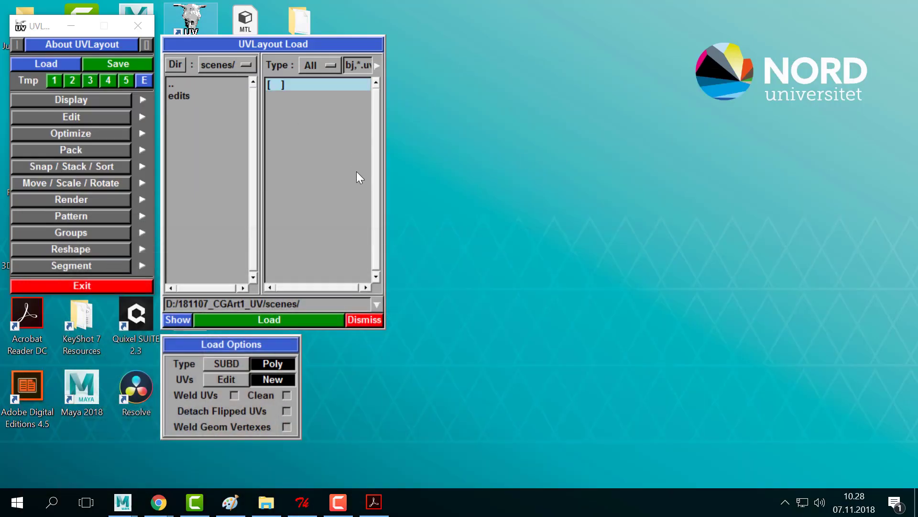
- View 180829_CGArt1_Lecture2's scenes folder in File Explorer, then return to Maya
{"action": "key", "text": "alt+Tab"}
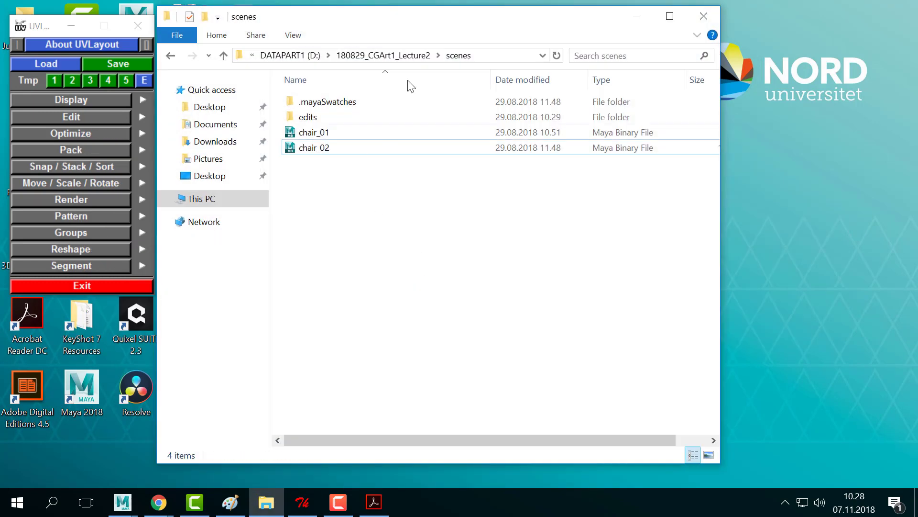
{"action": "left_click", "coordinate": [414, 55]}
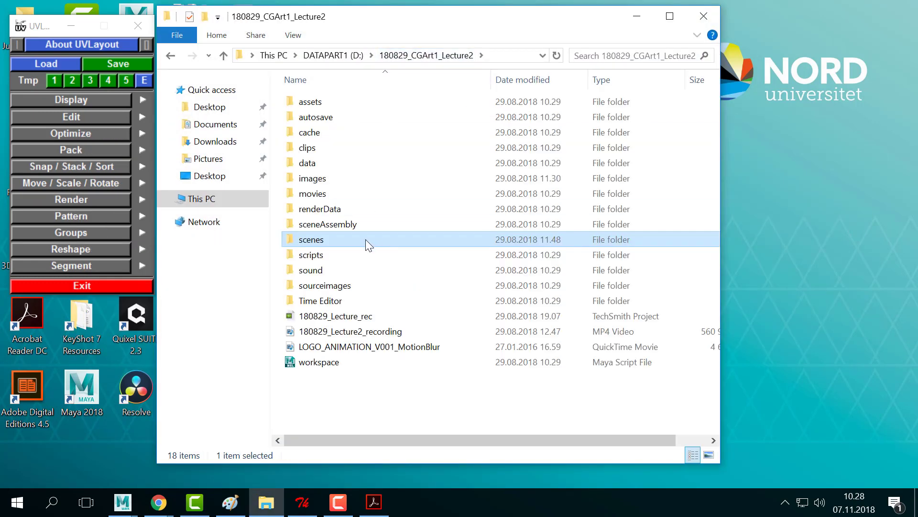
{"action": "double_click", "coordinate": [341, 238]}
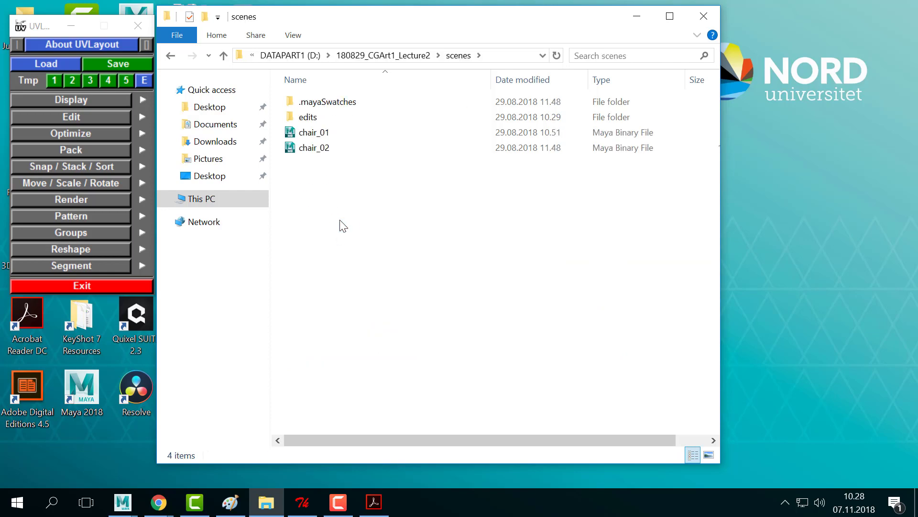
{"action": "key", "text": "alt+Tab"}
{"action": "left_click", "coordinate": [328, 201]}
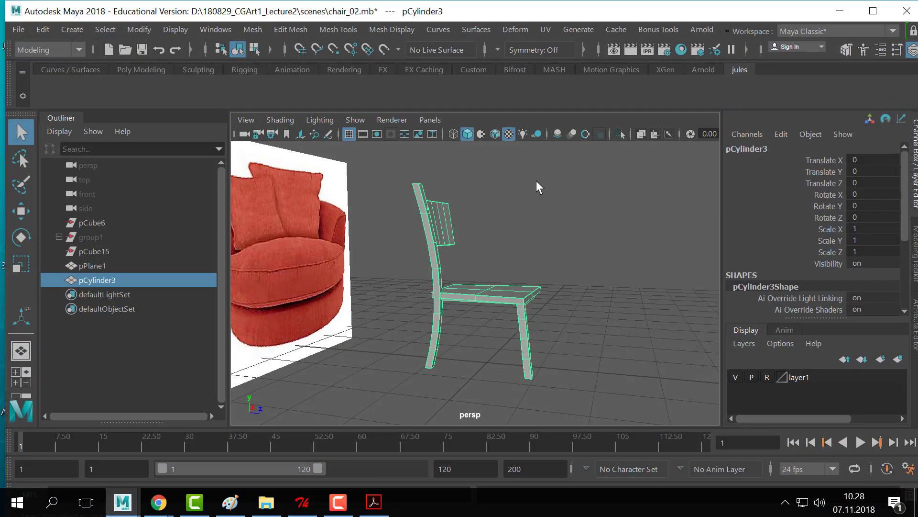
- Start Export Selection for the chair and browse to the D: drive
{"action": "left_click", "coordinate": [24, 30]}
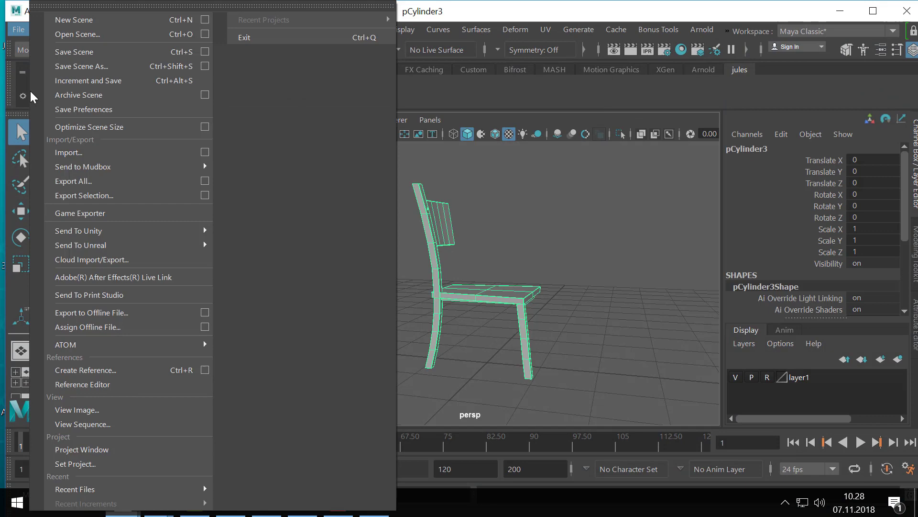
{"action": "left_click", "coordinate": [110, 196]}
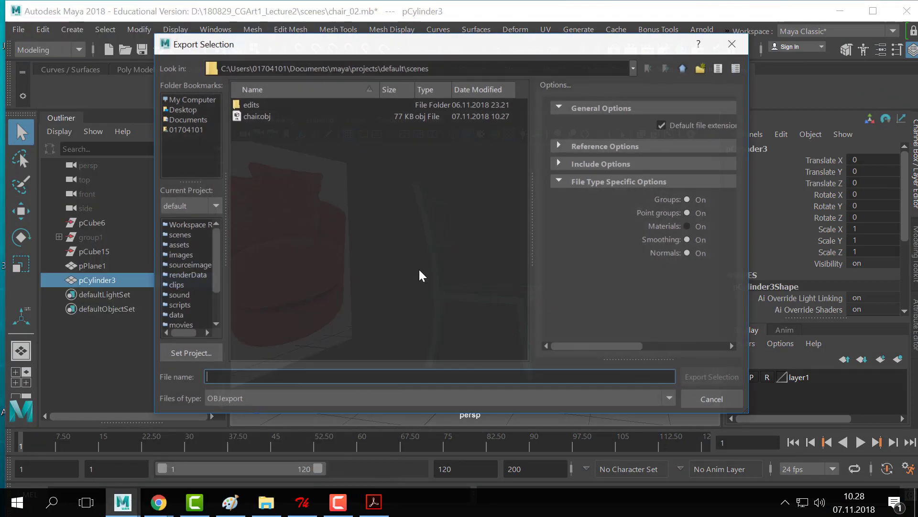
{"action": "left_click", "coordinate": [633, 68]}
{"action": "left_click", "coordinate": [305, 165]}
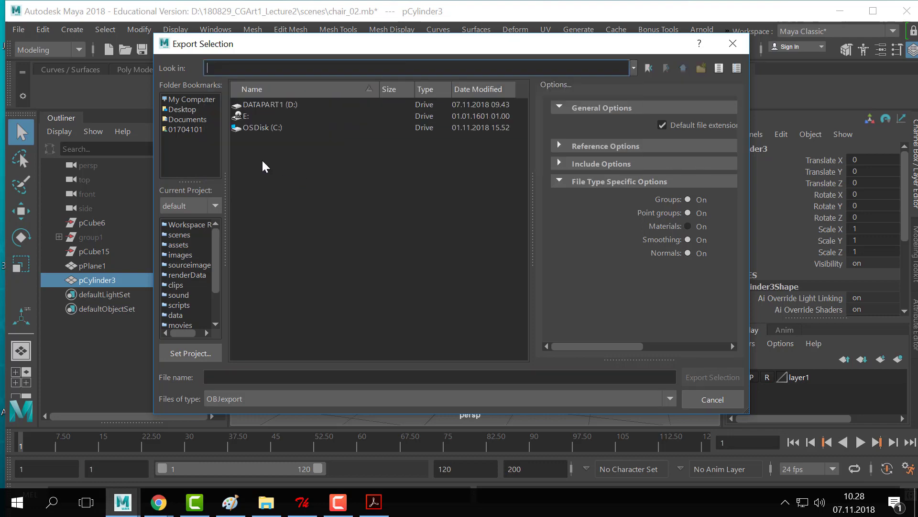
{"action": "double_click", "coordinate": [286, 128]}
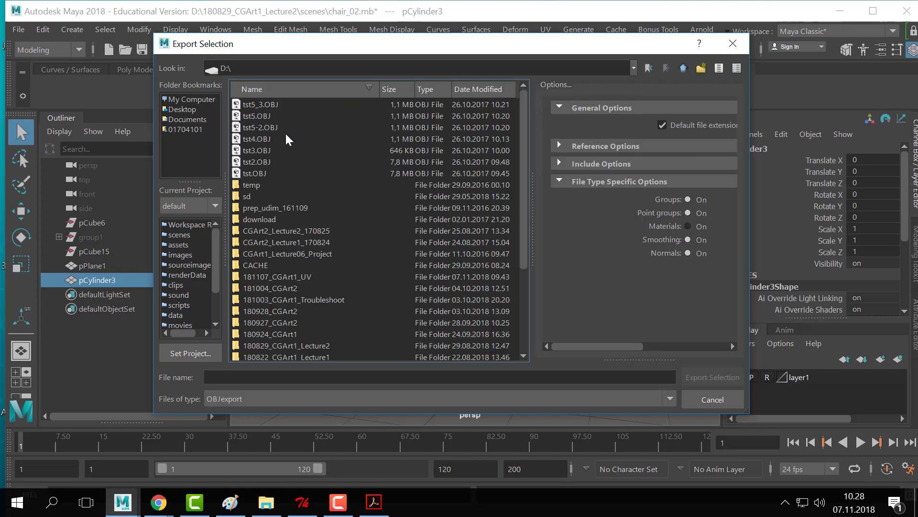
{"action": "scroll", "coordinate": [326, 230], "scroll_direction": "down", "scroll_amount": 5}
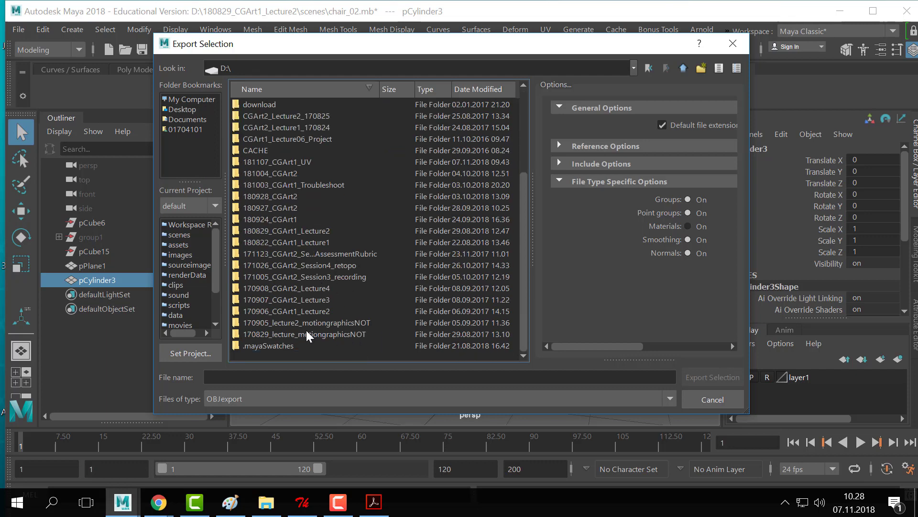
{"action": "scroll", "coordinate": [303, 335], "scroll_direction": "up", "scroll_amount": 4}
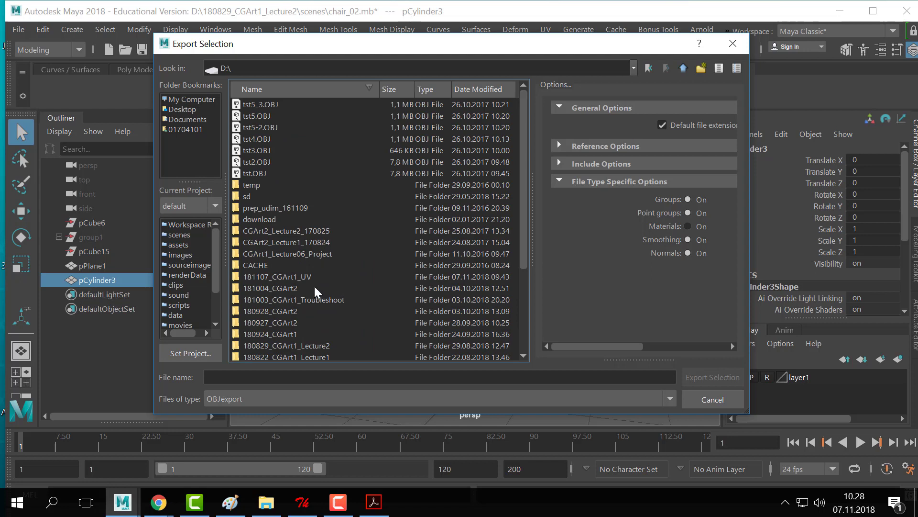
- Export the chair as OBJ named chair into D:\181107_CGArt1_UV\data, then return to UVLayout
{"action": "double_click", "coordinate": [278, 276]}
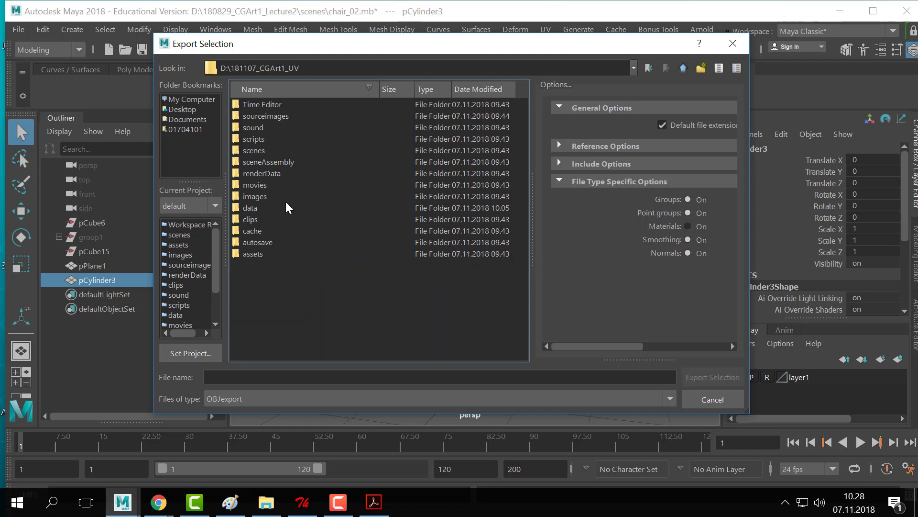
{"action": "left_click", "coordinate": [255, 207]}
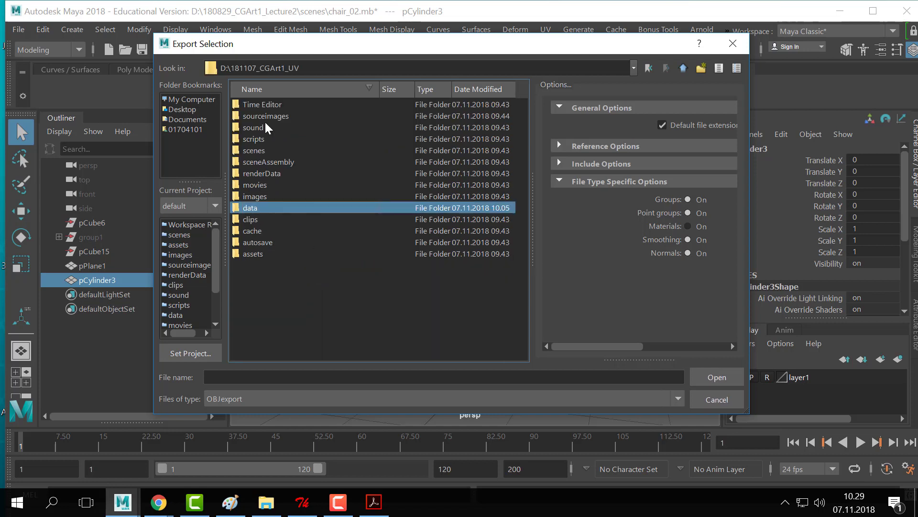
{"action": "double_click", "coordinate": [249, 208]}
{"action": "left_click", "coordinate": [280, 379]}
{"action": "type", "text": "chair"}
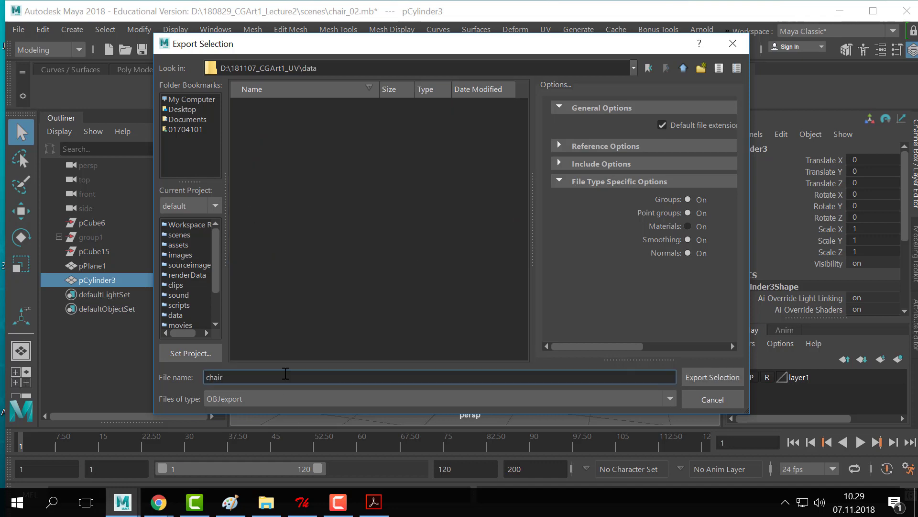
{"action": "left_click", "coordinate": [713, 377]}
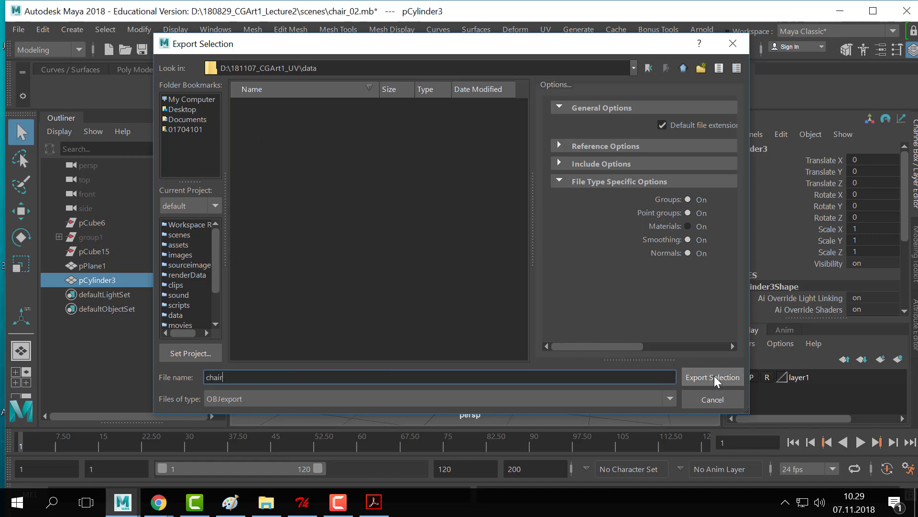
{"action": "key", "text": "alt+Tab"}
{"action": "left_click", "coordinate": [344, 209]}
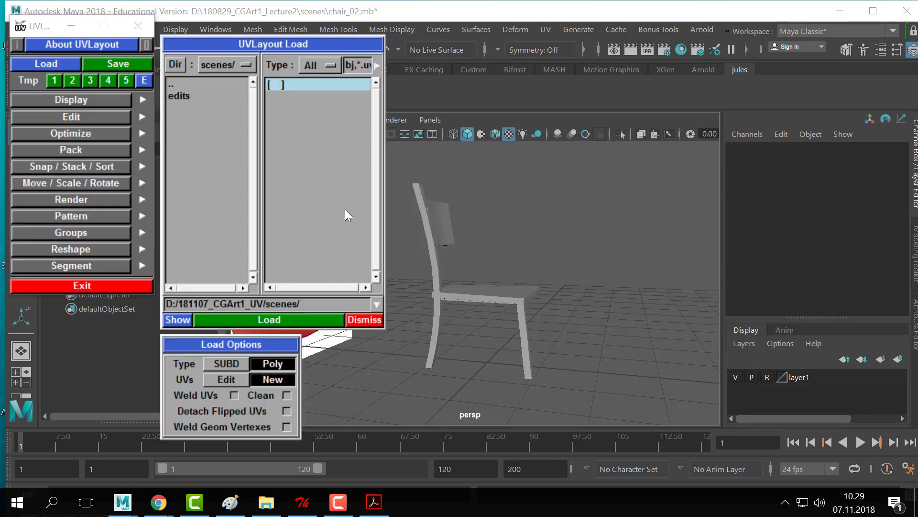
- Load chair.obj from D:/181107_CGArt1_UV/data as Poly with New UVs
{"action": "left_click", "coordinate": [211, 64]}
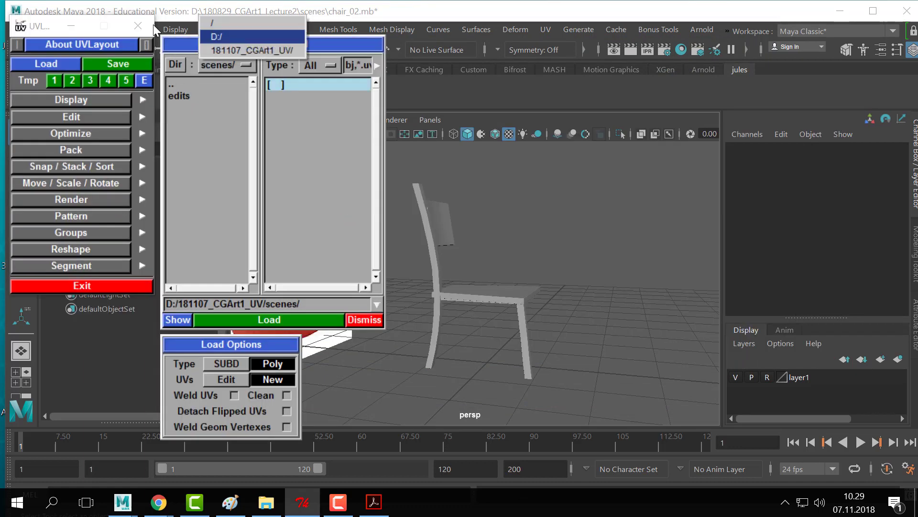
{"action": "left_click", "coordinate": [225, 35]}
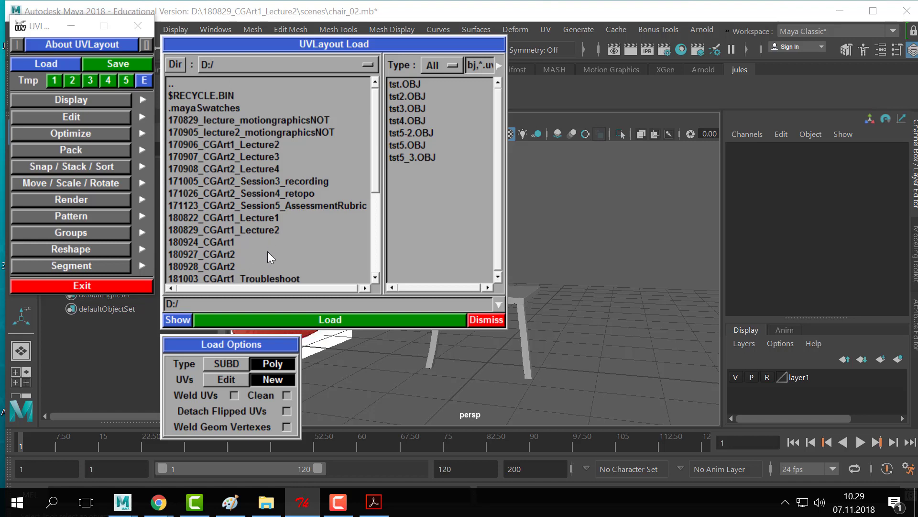
{"action": "left_click_drag", "start_coordinate": [374, 175], "coordinate": [385, 283]}
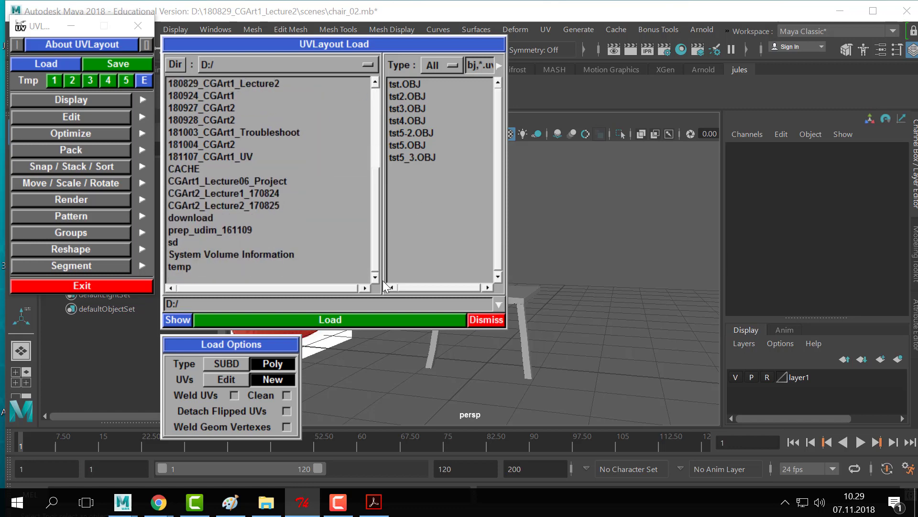
{"action": "double_click", "coordinate": [232, 156]}
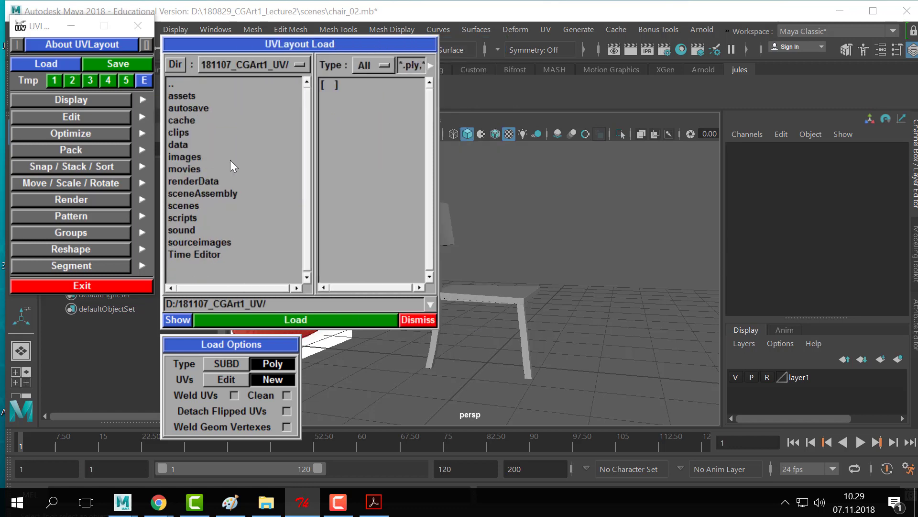
{"action": "double_click", "coordinate": [185, 146]}
{"action": "left_click", "coordinate": [286, 84]}
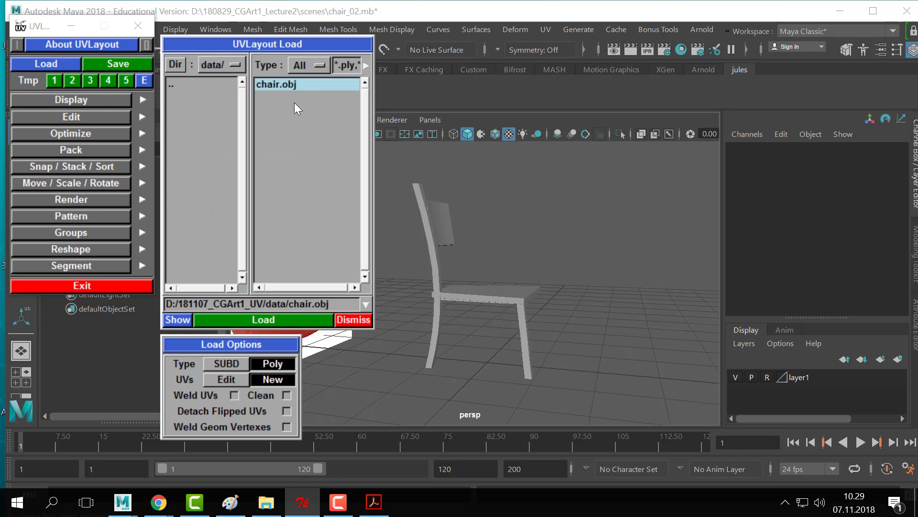
{"action": "left_click", "coordinate": [274, 317]}
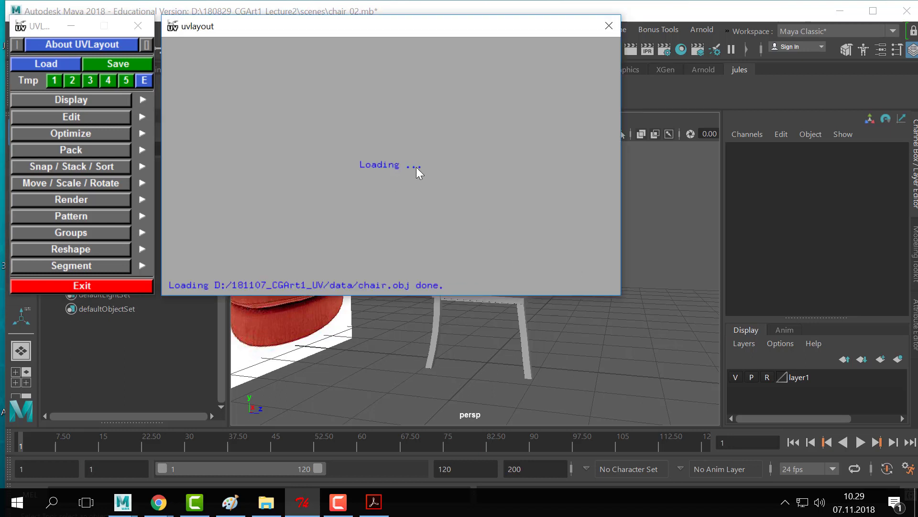
- Enlarge the model window, toggle the Display Up axis between Z and Free, and orbit the chair
{"action": "left_click_drag", "start_coordinate": [621, 295], "coordinate": [857, 470]}
{"action": "left_click_drag", "start_coordinate": [489, 24], "coordinate": [500, 22]}
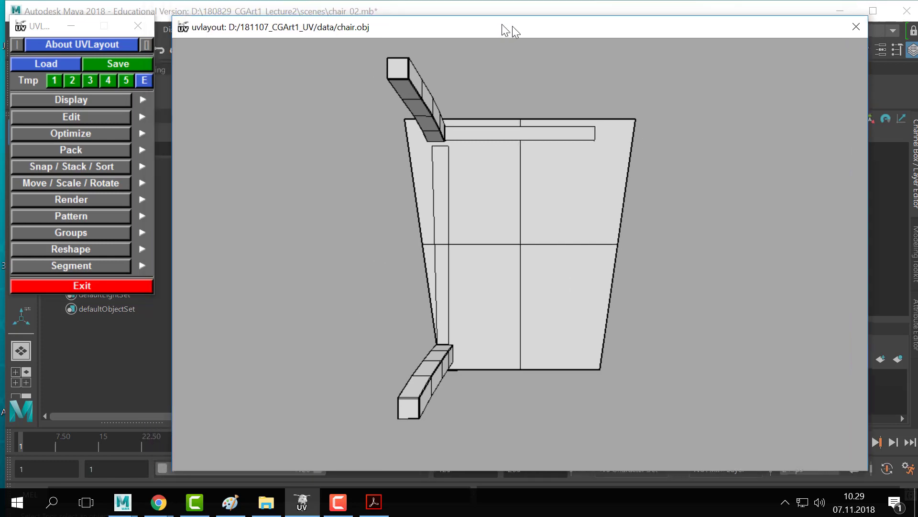
{"action": "left_click", "coordinate": [65, 101]}
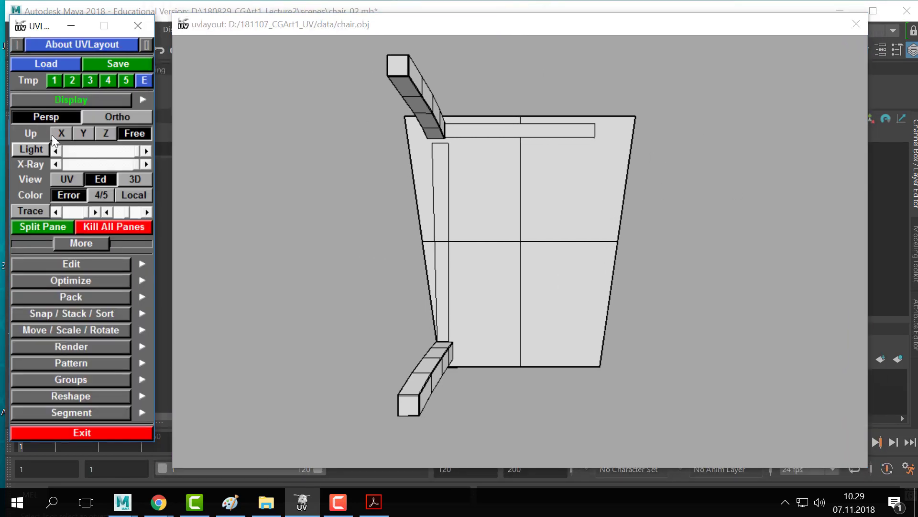
{"action": "left_click", "coordinate": [114, 132]}
{"action": "left_click_drag", "start_coordinate": [340, 256], "coordinate": [360, 171]}
{"action": "left_click", "coordinate": [108, 136]}
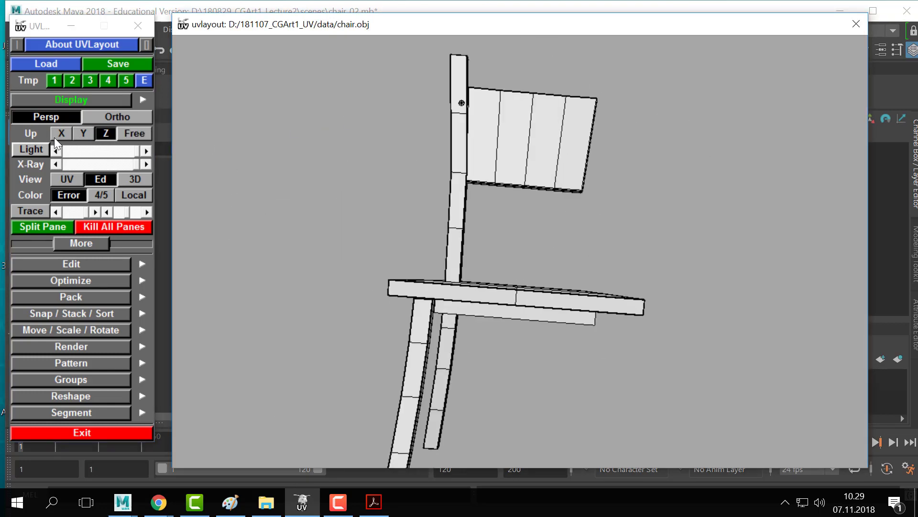
{"action": "left_click", "coordinate": [65, 105]}
{"action": "left_click", "coordinate": [55, 104]}
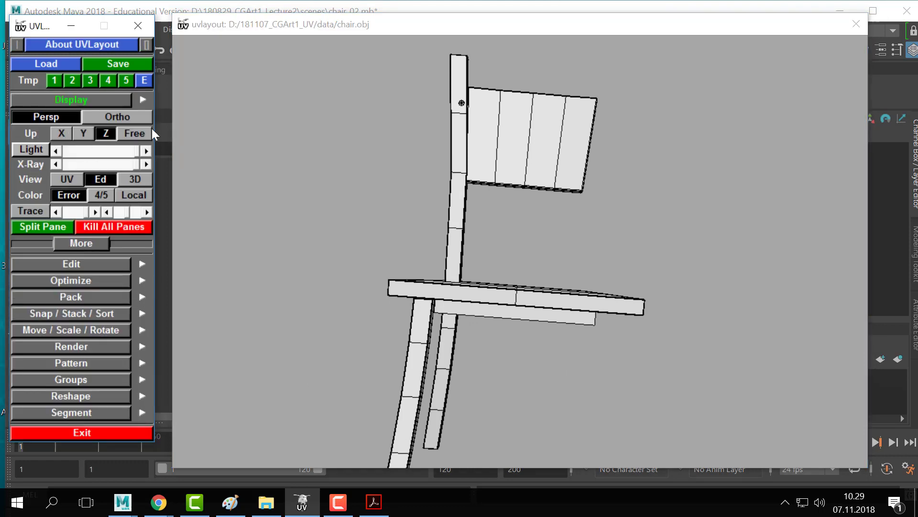
{"action": "left_click", "coordinate": [134, 134]}
{"action": "left_click_drag", "start_coordinate": [499, 174], "coordinate": [496, 209]}
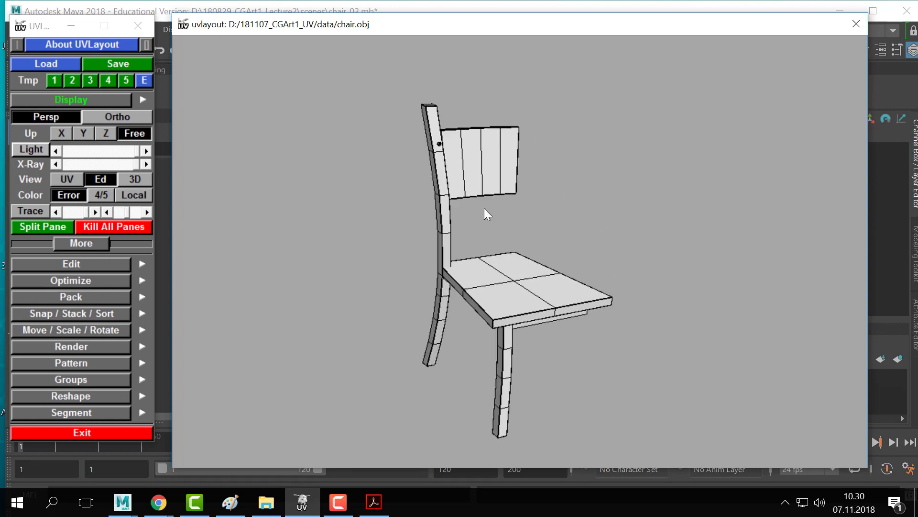
- Drag the backrest, rear leg, seat, front leg and side rail apart
{"action": "middle_click_drag", "start_coordinate": [475, 167], "coordinate": [521, 151]}
{"action": "middle_click_drag", "start_coordinate": [439, 195], "coordinate": [400, 191]}
{"action": "middle_click_drag", "start_coordinate": [560, 283], "coordinate": [585, 250]}
{"action": "middle_click_drag", "start_coordinate": [508, 346], "coordinate": [494, 366]}
{"action": "middle_click_drag", "start_coordinate": [547, 314], "coordinate": [571, 324]}
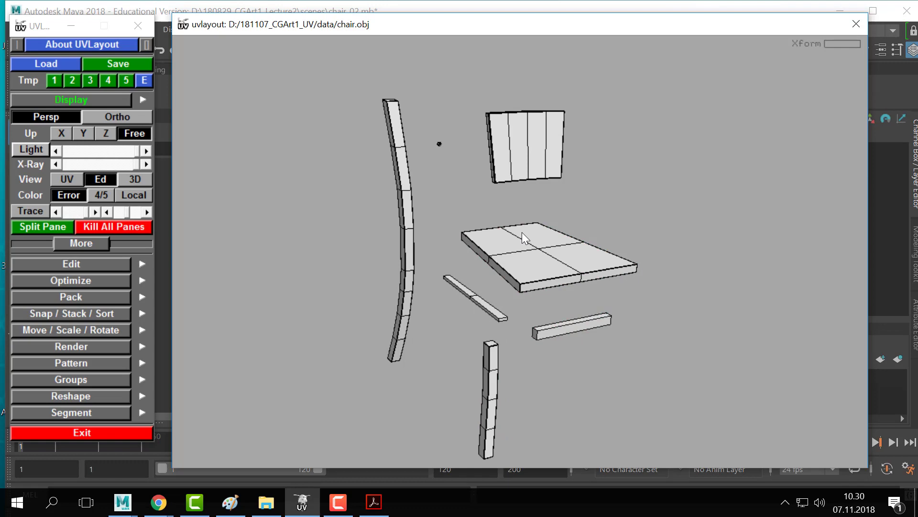
- Orbit, zoom and pan until the backrest's top edge is framed up close at an angle
{"action": "left_click_drag", "start_coordinate": [534, 220], "coordinate": [566, 234]}
{"action": "right_click_drag", "start_coordinate": [567, 234], "coordinate": [577, 228]}
{"action": "left_click_drag", "start_coordinate": [577, 228], "coordinate": [760, 174]}
{"action": "right_click_drag", "start_coordinate": [759, 174], "coordinate": [623, 306]}
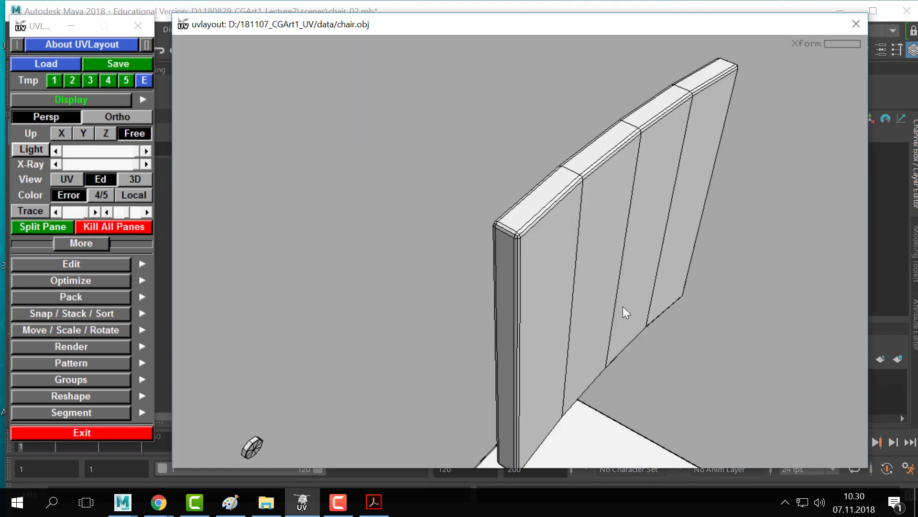
{"action": "middle_click_drag", "start_coordinate": [623, 306], "coordinate": [593, 236]}
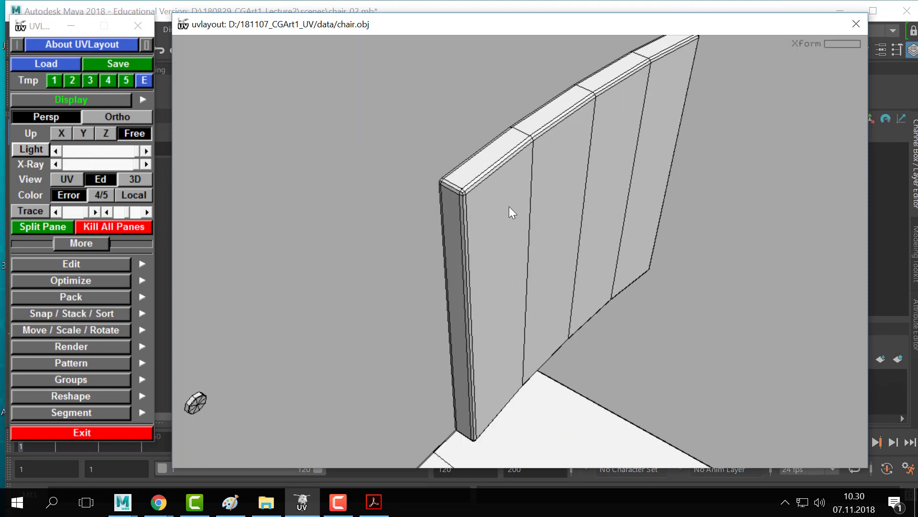
{"action": "left_click_drag", "start_coordinate": [509, 206], "coordinate": [498, 200]}
{"action": "right_click_drag", "start_coordinate": [493, 198], "coordinate": [568, 219]}
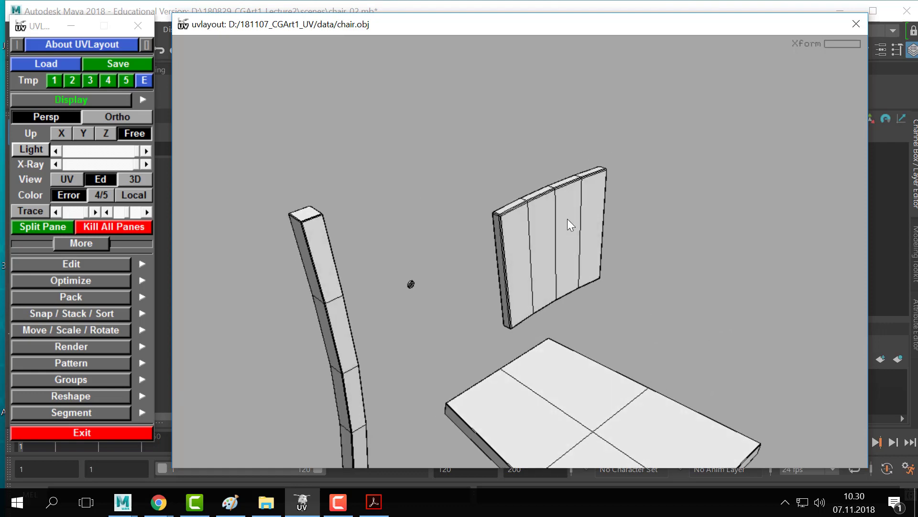
{"action": "right_click_drag", "start_coordinate": [411, 184], "coordinate": [444, 203]}
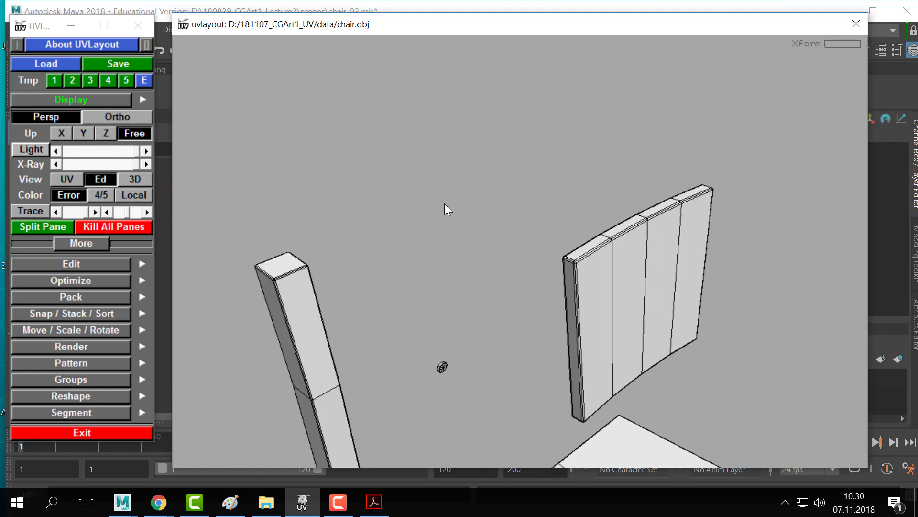
{"action": "right_click_drag", "start_coordinate": [553, 246], "coordinate": [620, 172]}
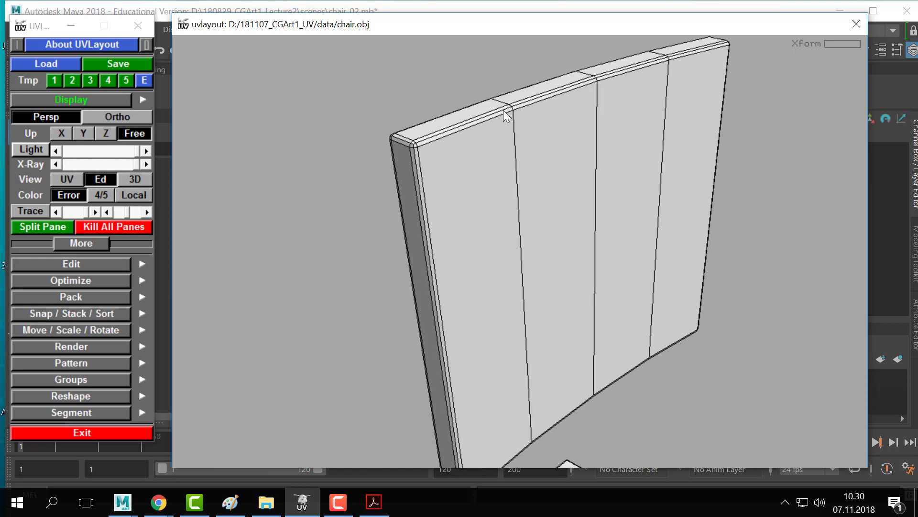
{"action": "left_click_drag", "start_coordinate": [667, 154], "coordinate": [576, 136]}
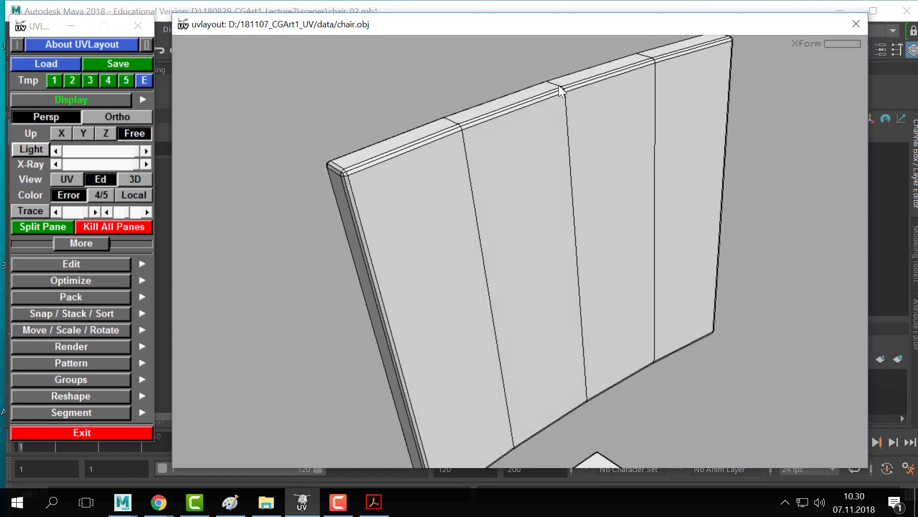
{"action": "left_click_drag", "start_coordinate": [587, 192], "coordinate": [510, 189]}
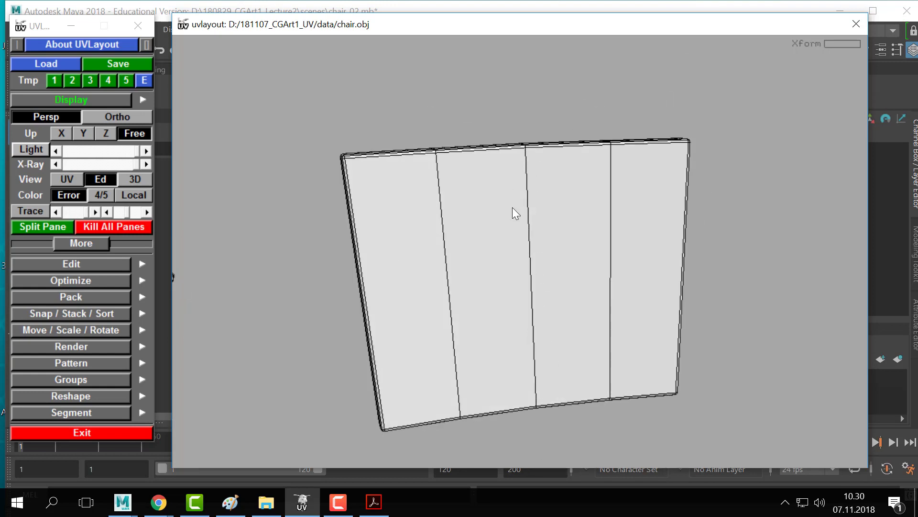
{"action": "right_click_drag", "start_coordinate": [597, 283], "coordinate": [523, 216]}
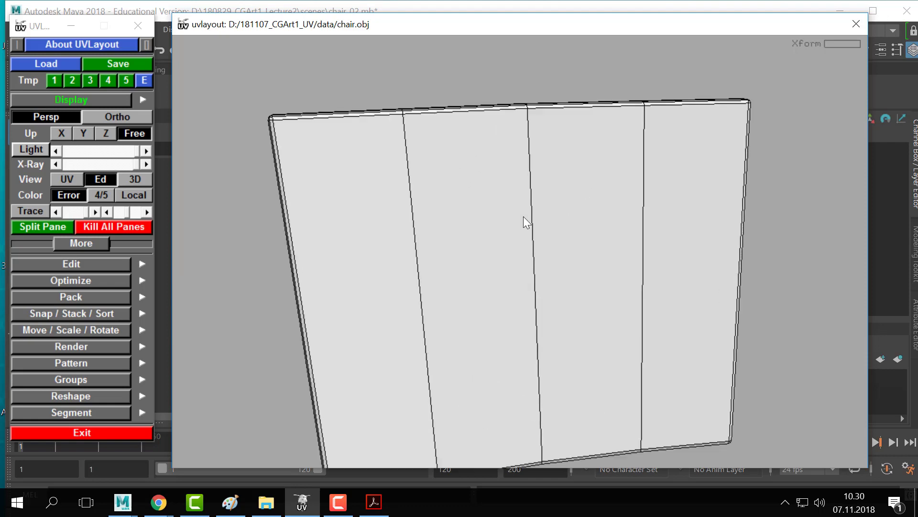
{"action": "middle_click_drag", "start_coordinate": [523, 217], "coordinate": [452, 272]}
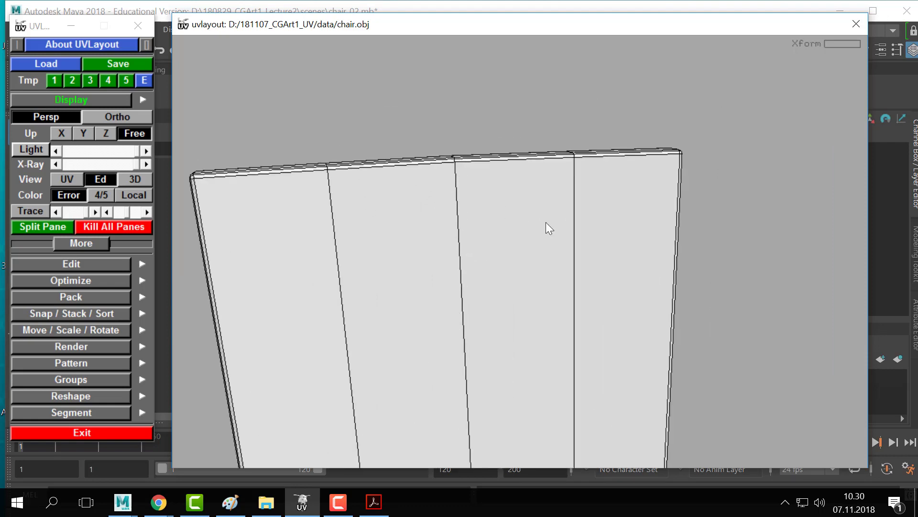
{"action": "left_click_drag", "start_coordinate": [546, 223], "coordinate": [496, 231]}
- Cut the backrest's top edge loop into its own strip and move the front panel shell aside
{"action": "key", "text": "c"}
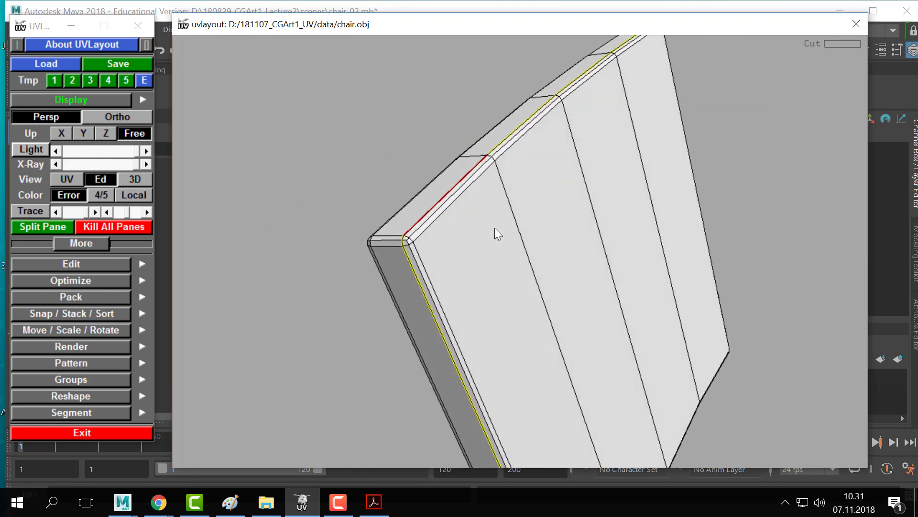
{"action": "key", "text": "Return"}
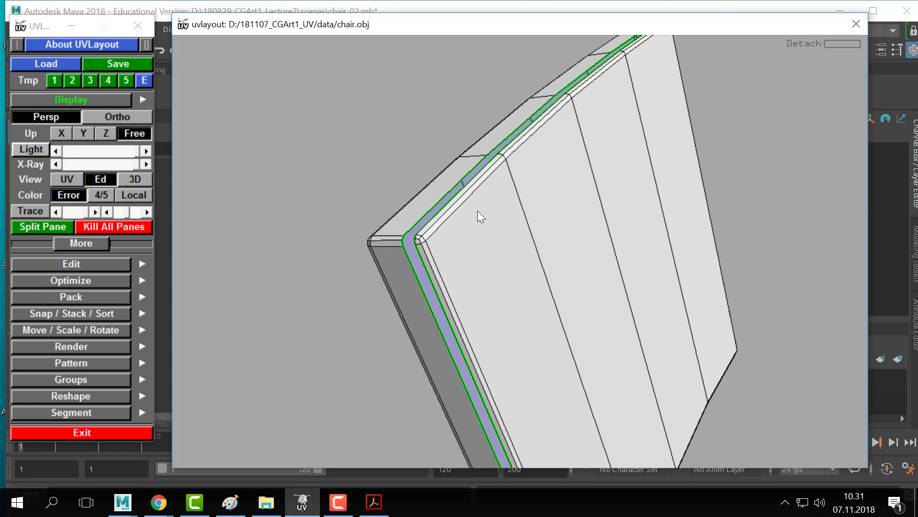
{"action": "left_click_drag", "start_coordinate": [478, 215], "coordinate": [634, 230]}
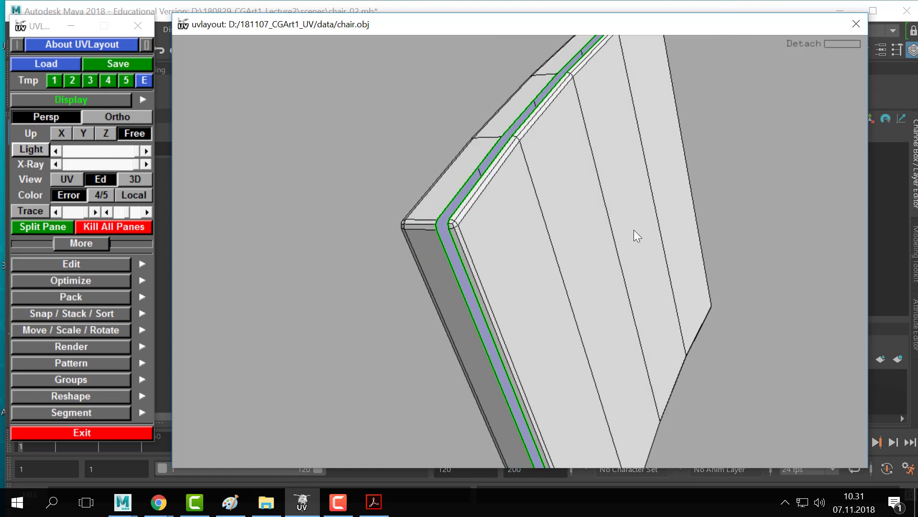
{"action": "mouse_move", "coordinate": [521, 230]}
{"action": "left_mouse_down"}
{"action": "mouse_move", "coordinate": [608, 220]}
{"action": "mouse_move", "coordinate": [519, 232]}
{"action": "left_mouse_up"}
{"action": "middle_click_drag", "start_coordinate": [631, 242], "coordinate": [737, 245]}
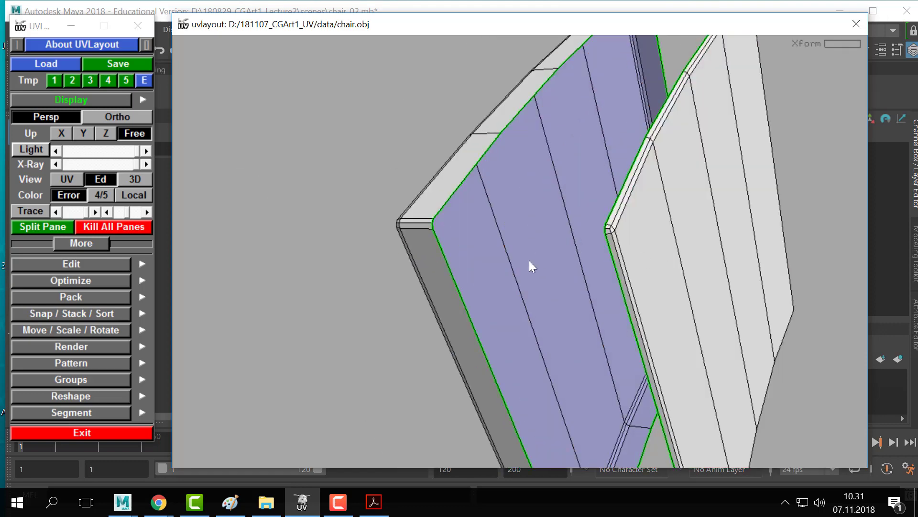
{"action": "left_click_drag", "start_coordinate": [595, 182], "coordinate": [544, 232]}
- Cut a panel edge and detach that part into its own shell
{"action": "key", "text": "c"}
{"action": "left_click_drag", "start_coordinate": [467, 240], "coordinate": [499, 225]}
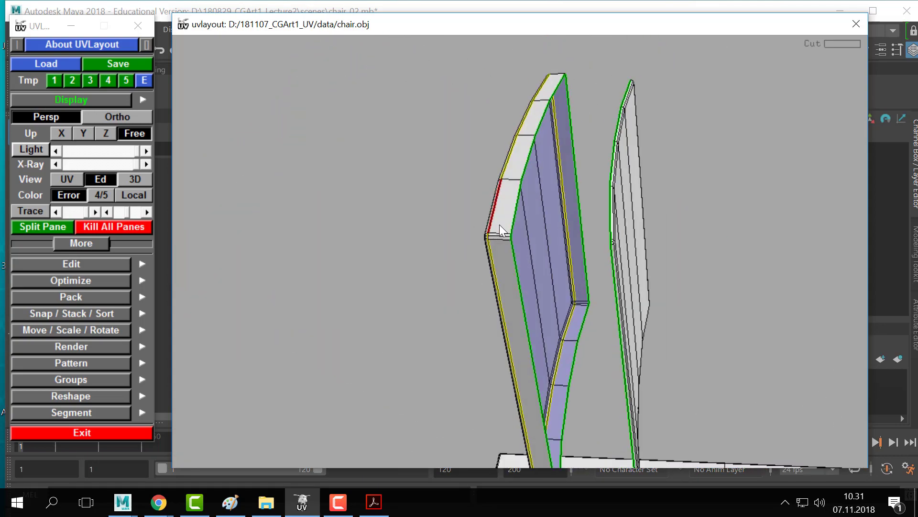
{"action": "key", "text": "d"}
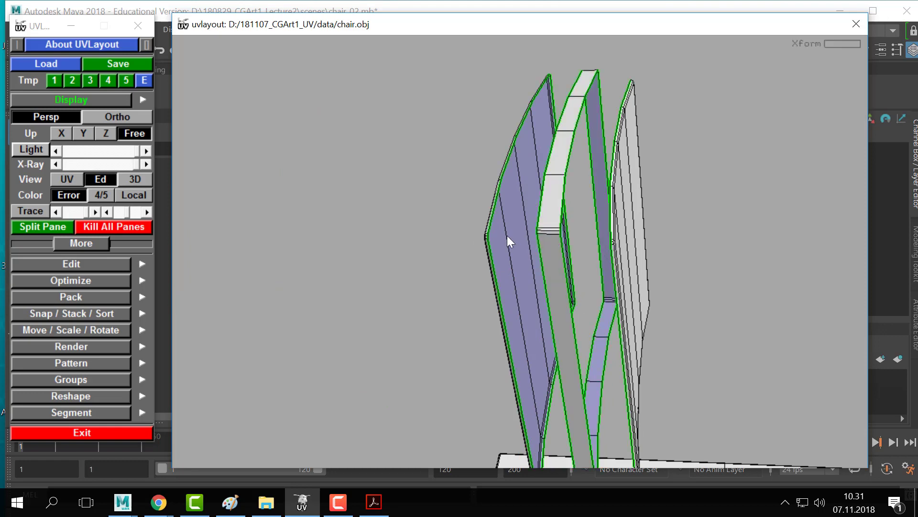
{"action": "middle_click_drag", "start_coordinate": [646, 230], "coordinate": [682, 235]}
- Frame the rounded corner and mark the white panel's lower edge as a cut
{"action": "left_click_drag", "start_coordinate": [682, 234], "coordinate": [492, 239]}
{"action": "right_click_drag", "start_coordinate": [493, 239], "coordinate": [576, 251]}
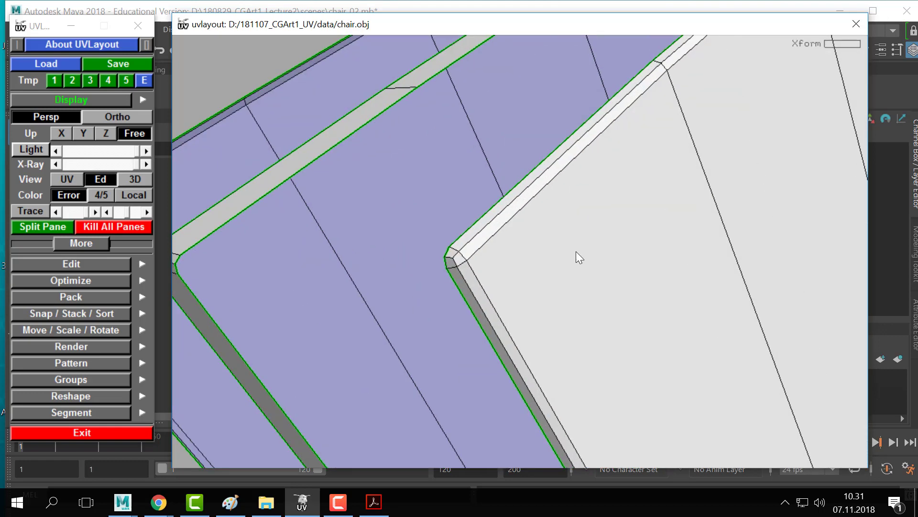
{"action": "middle_click_drag", "start_coordinate": [487, 273], "coordinate": [548, 232]}
{"action": "left_click_drag", "start_coordinate": [548, 232], "coordinate": [504, 221]}
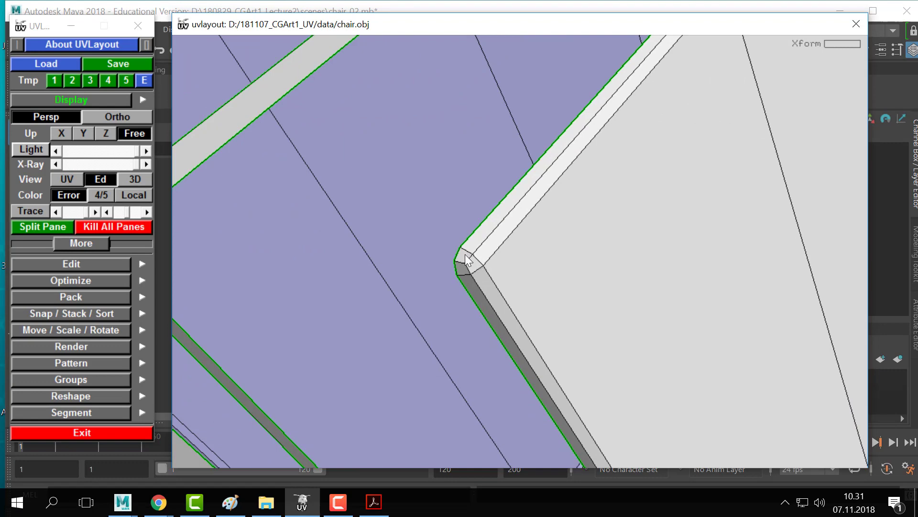
{"action": "left_click_drag", "start_coordinate": [460, 252], "coordinate": [292, 261]}
{"action": "right_click_drag", "start_coordinate": [292, 261], "coordinate": [526, 240]}
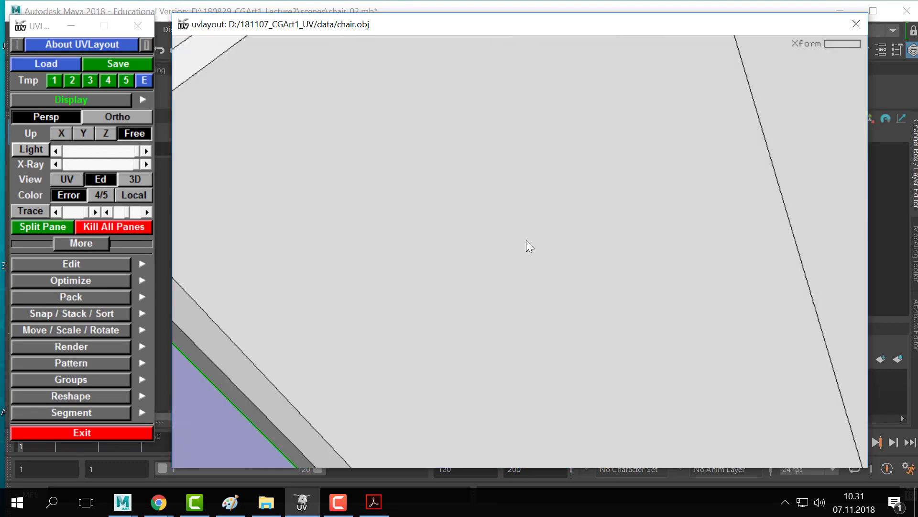
{"action": "middle_click_drag", "start_coordinate": [526, 240], "coordinate": [614, 268]}
{"action": "middle_click_drag", "start_coordinate": [419, 281], "coordinate": [261, 257]}
{"action": "right_click_drag", "start_coordinate": [261, 257], "coordinate": [512, 292]}
{"action": "middle_click_drag", "start_coordinate": [513, 291], "coordinate": [424, 259]}
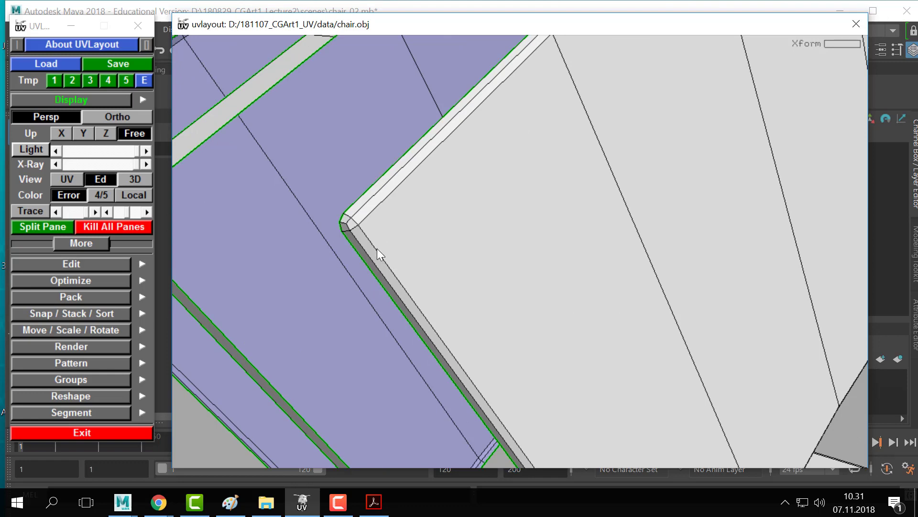
{"action": "right_click_drag", "start_coordinate": [380, 255], "coordinate": [406, 223]}
{"action": "left_click_drag", "start_coordinate": [405, 223], "coordinate": [584, 265]}
{"action": "right_click_drag", "start_coordinate": [584, 265], "coordinate": [304, 148]}
{"action": "key", "text": "c"}
- Follow the red cut down to the seat and weld the seam along its long edge
{"action": "middle_click_drag", "start_coordinate": [303, 148], "coordinate": [518, 282]}
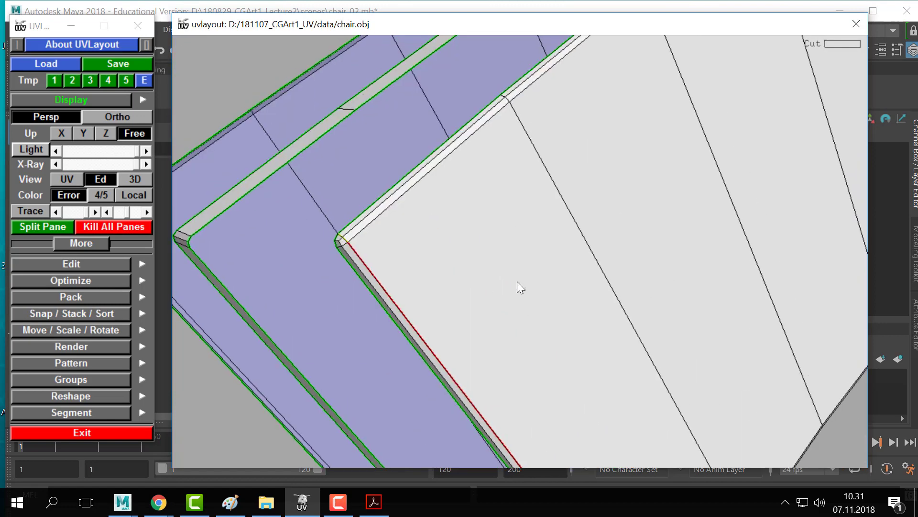
{"action": "left_click_drag", "start_coordinate": [517, 281], "coordinate": [495, 265]}
{"action": "right_click_drag", "start_coordinate": [335, 265], "coordinate": [491, 266]}
{"action": "middle_click_drag", "start_coordinate": [491, 266], "coordinate": [554, 268]}
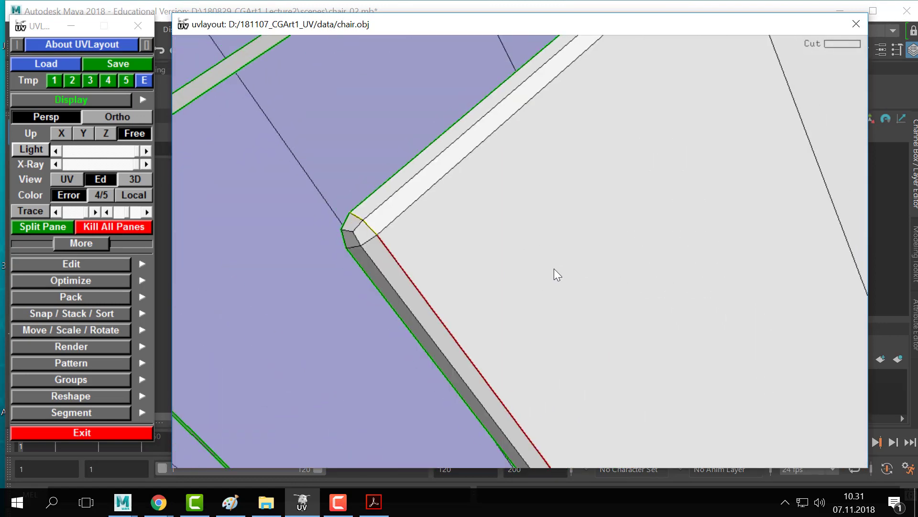
{"action": "right_click_drag", "start_coordinate": [554, 268], "coordinate": [482, 269]}
{"action": "middle_click_drag", "start_coordinate": [482, 270], "coordinate": [421, 204]}
{"action": "middle_click_drag", "start_coordinate": [645, 406], "coordinate": [497, 140]}
{"action": "left_click_drag", "start_coordinate": [613, 373], "coordinate": [502, 312]}
{"action": "right_click_drag", "start_coordinate": [502, 313], "coordinate": [526, 338]}
{"action": "middle_click_drag", "start_coordinate": [527, 338], "coordinate": [502, 311]}
{"action": "right_click_drag", "start_coordinate": [501, 312], "coordinate": [543, 358]}
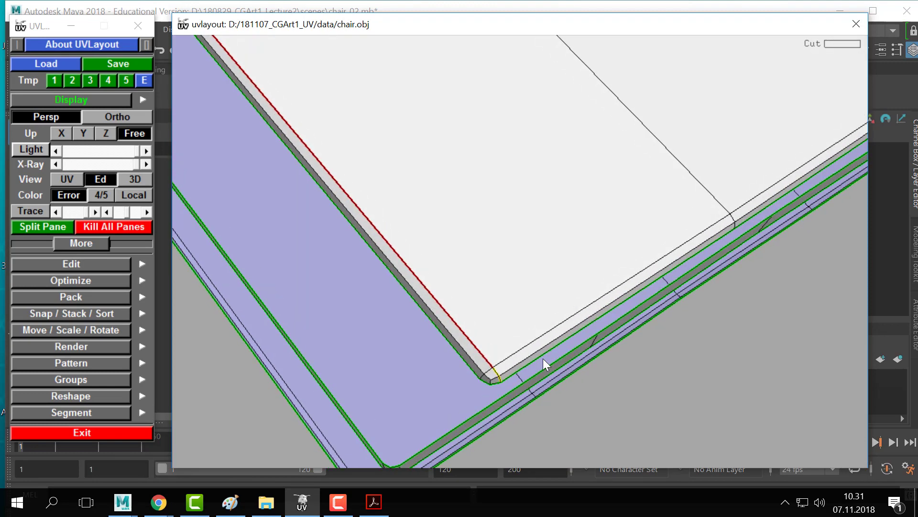
{"action": "left_click_drag", "start_coordinate": [544, 357], "coordinate": [454, 352]}
{"action": "right_click_drag", "start_coordinate": [455, 352], "coordinate": [499, 361]}
{"action": "left_click_drag", "start_coordinate": [499, 362], "coordinate": [445, 327]}
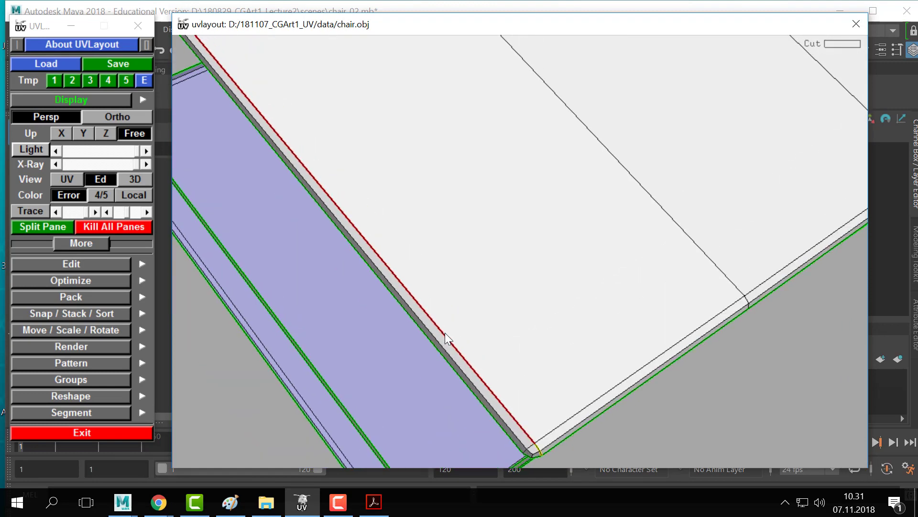
{"action": "key", "text": "w"}
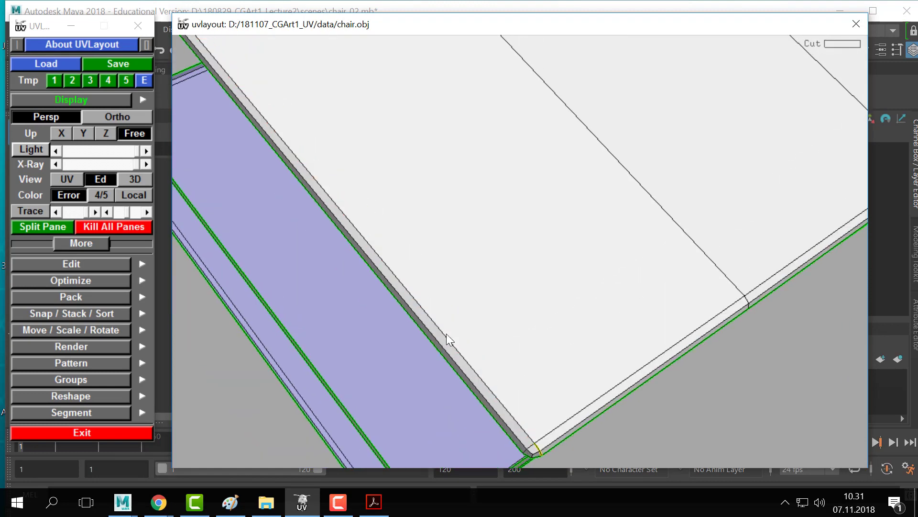
{"action": "right_click_drag", "start_coordinate": [541, 338], "coordinate": [504, 245]}
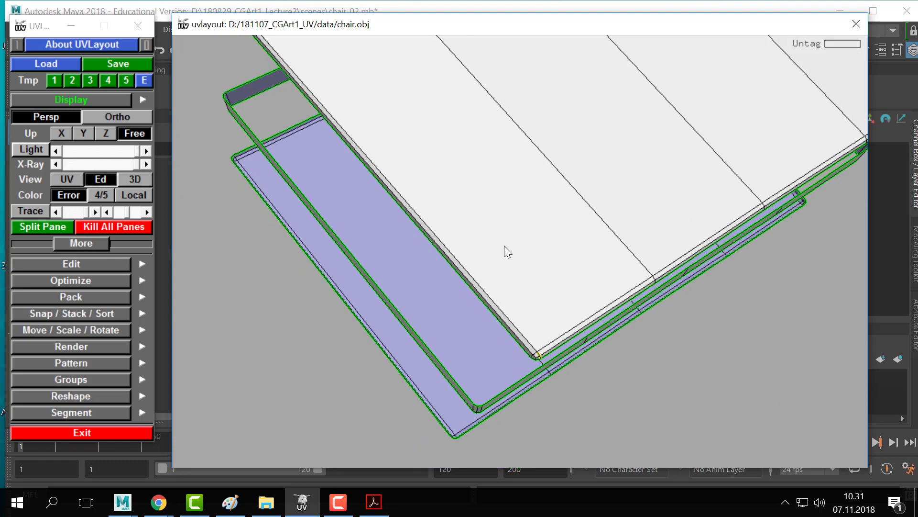
- Split the seat shell at its cuts and drop the flattened underside shell
{"action": "key", "text": "Return"}
{"action": "right_click_drag", "start_coordinate": [441, 330], "coordinate": [497, 294]}
{"action": "left_click_drag", "start_coordinate": [497, 294], "coordinate": [365, 152]}
{"action": "left_click_drag", "start_coordinate": [497, 177], "coordinate": [420, 250]}
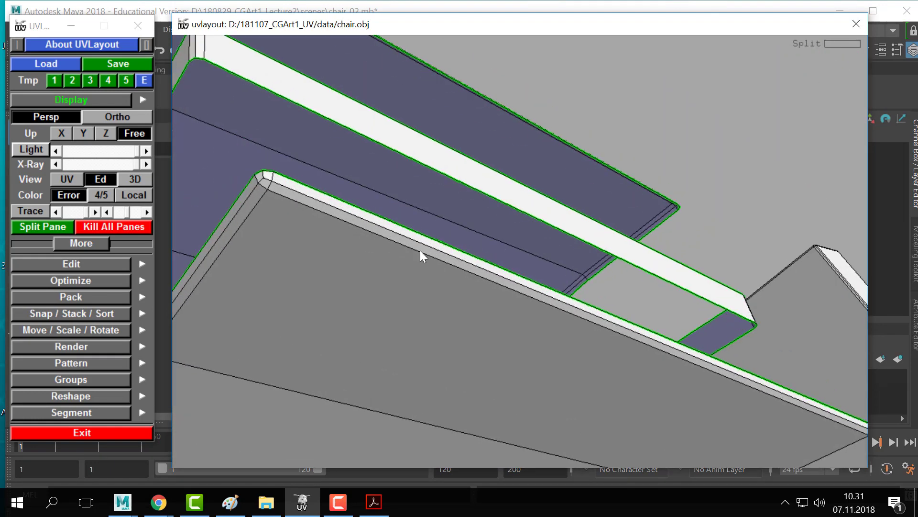
{"action": "key", "text": "c"}
{"action": "key", "text": "w"}
{"action": "key", "text": "Return"}
{"action": "left_click_drag", "start_coordinate": [431, 264], "coordinate": [448, 283]}
{"action": "right_click_drag", "start_coordinate": [449, 283], "coordinate": [512, 292]}
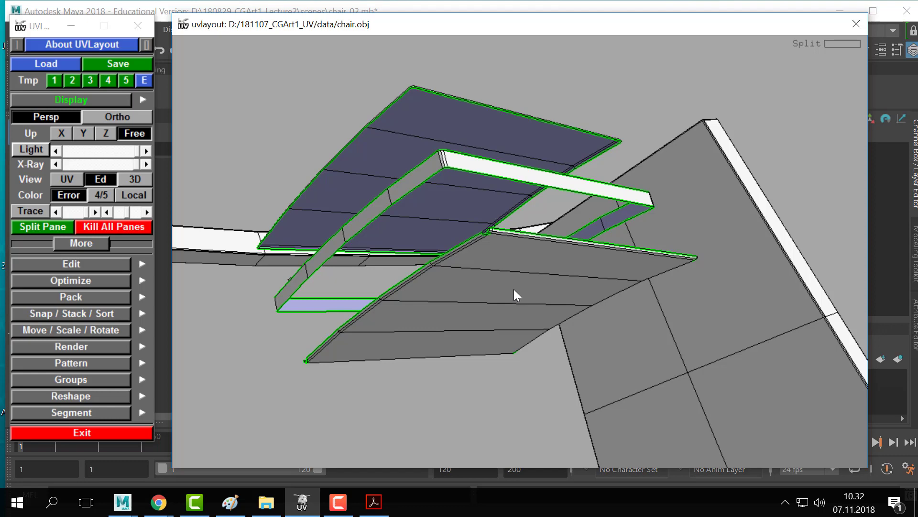
{"action": "key", "text": "d"}
- Cut the rim corner edges, detach the rim pieces and pull them apart
{"action": "mouse_move", "coordinate": [510, 287]}
{"action": "left_mouse_down"}
{"action": "mouse_move", "coordinate": [435, 254]}
{"action": "mouse_move", "coordinate": [467, 346]}
{"action": "mouse_move", "coordinate": [455, 315]}
{"action": "mouse_move", "coordinate": [515, 297]}
{"action": "left_mouse_up"}
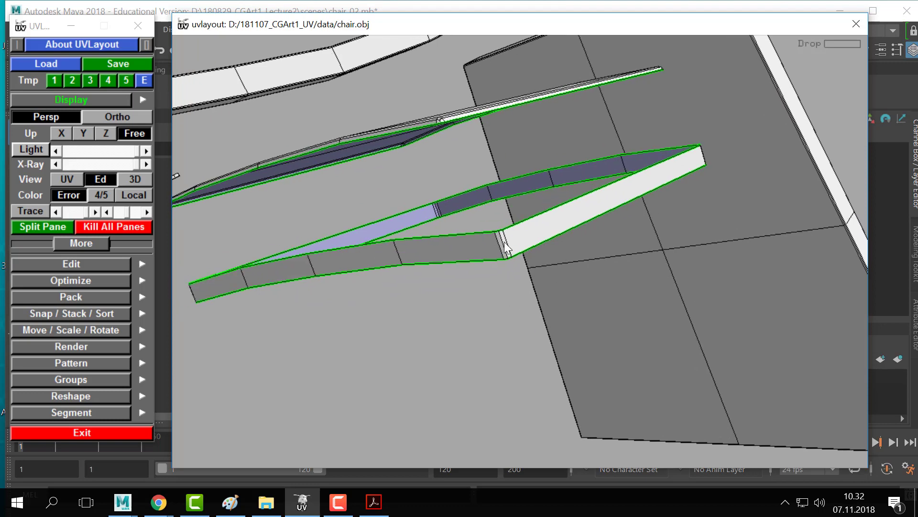
{"action": "key", "text": "c"}
{"action": "key", "text": "w"}
{"action": "key", "text": "c"}
{"action": "left_click_drag", "start_coordinate": [459, 234], "coordinate": [546, 320]}
{"action": "key", "text": "c"}
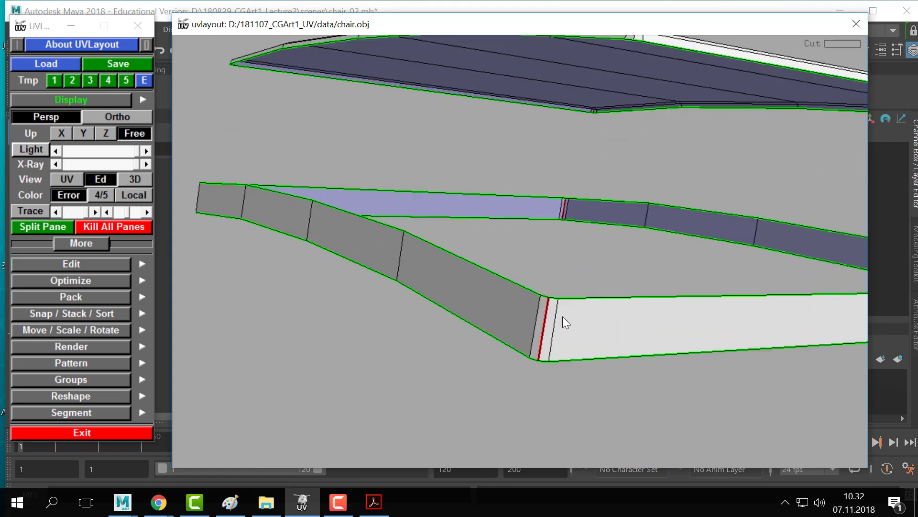
{"action": "key", "text": "Return"}
{"action": "left_click_drag", "start_coordinate": [607, 279], "coordinate": [481, 294]}
{"action": "middle_click_drag", "start_coordinate": [460, 262], "coordinate": [443, 261]}
{"action": "middle_click_drag", "start_coordinate": [572, 265], "coordinate": [588, 268]}
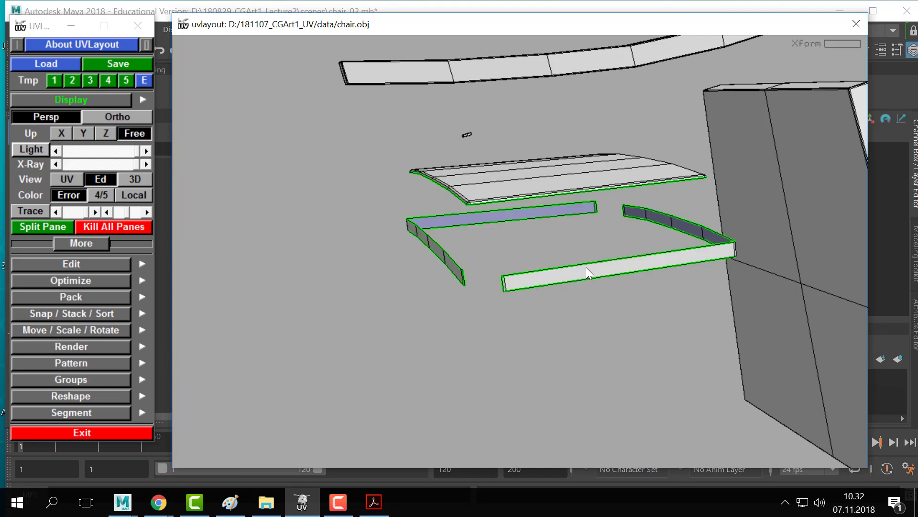
- Drop the left and right rim shells, leaving the seat top beside the back post
{"action": "left_click_drag", "start_coordinate": [529, 220], "coordinate": [652, 276]}
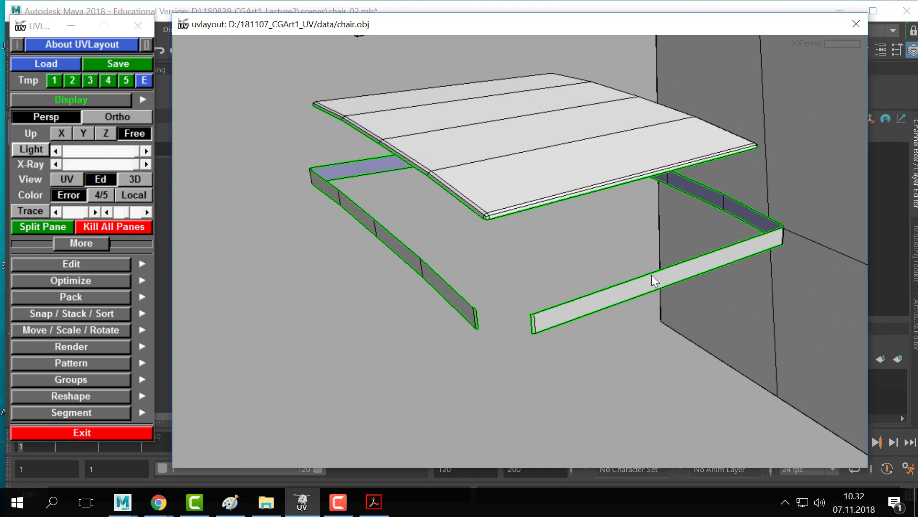
{"action": "mouse_move", "coordinate": [430, 266]}
{"action": "left_mouse_down"}
{"action": "mouse_move", "coordinate": [451, 304]}
{"action": "mouse_move", "coordinate": [558, 281]}
{"action": "mouse_move", "coordinate": [500, 324]}
{"action": "mouse_move", "coordinate": [536, 316]}
{"action": "mouse_move", "coordinate": [409, 275]}
{"action": "mouse_move", "coordinate": [441, 278]}
{"action": "mouse_move", "coordinate": [419, 266]}
{"action": "left_mouse_up"}
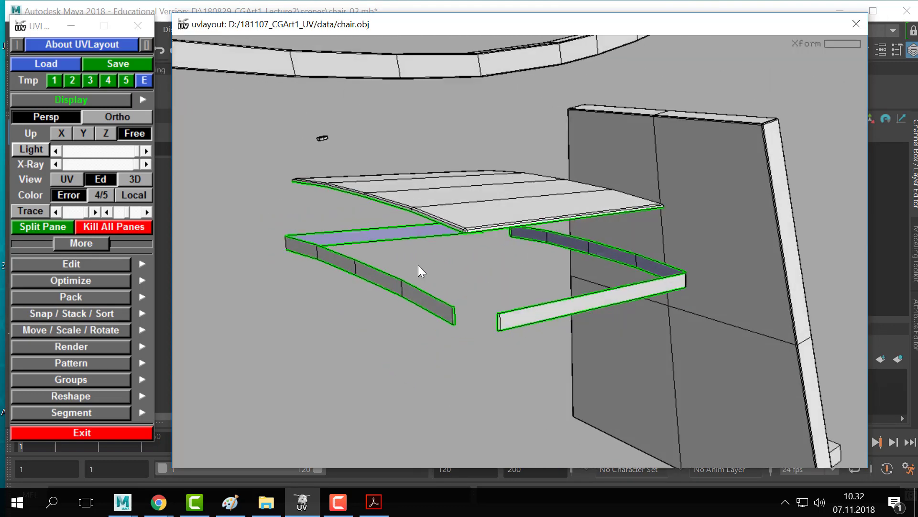
{"action": "key", "text": "d"}
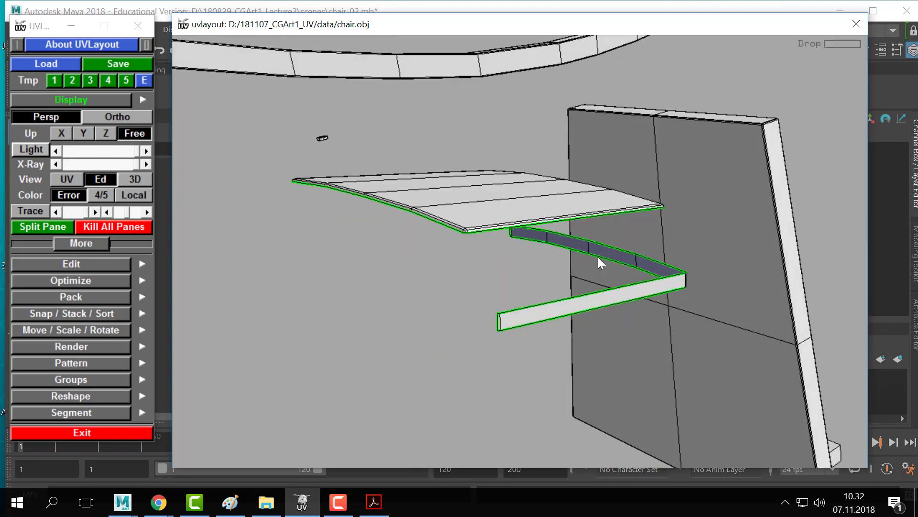
{"action": "key", "text": "d"}
{"action": "left_click_drag", "start_coordinate": [587, 241], "coordinate": [431, 289]}
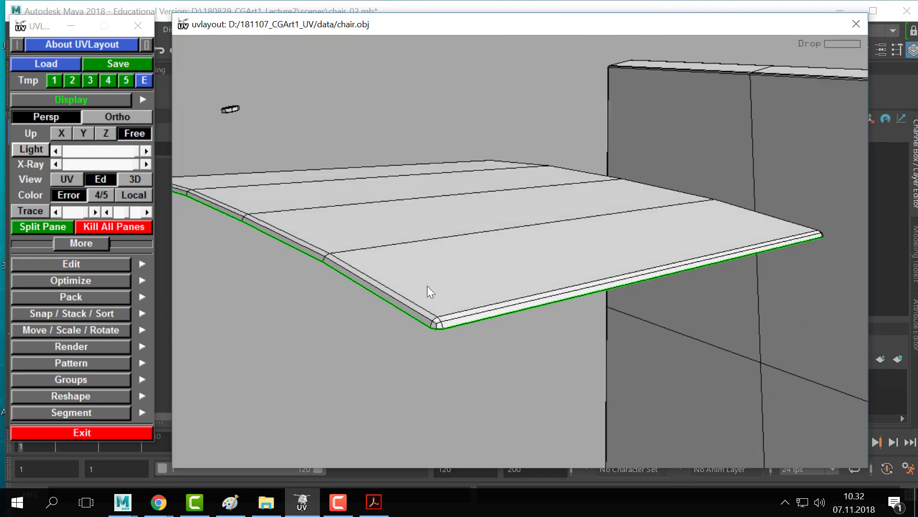
{"action": "left_click_drag", "start_coordinate": [629, 283], "coordinate": [495, 242]}
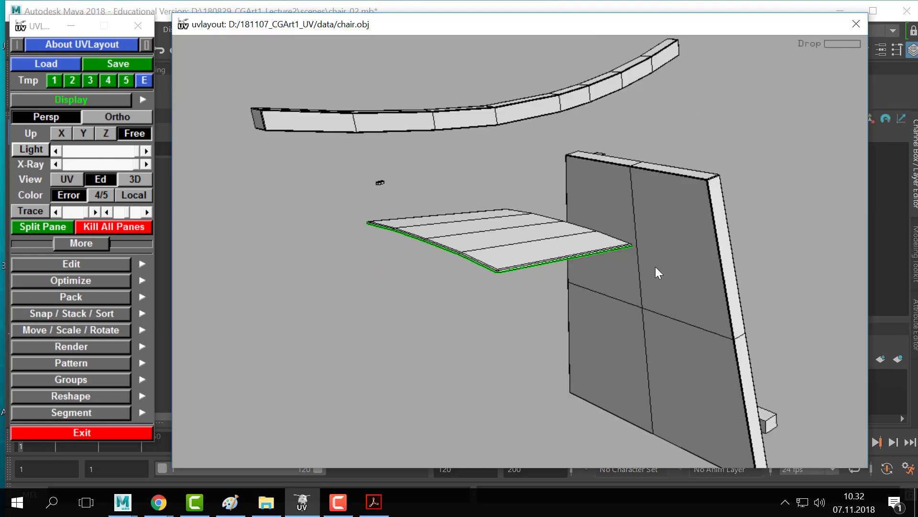
{"action": "left_click_drag", "start_coordinate": [656, 267], "coordinate": [511, 226]}
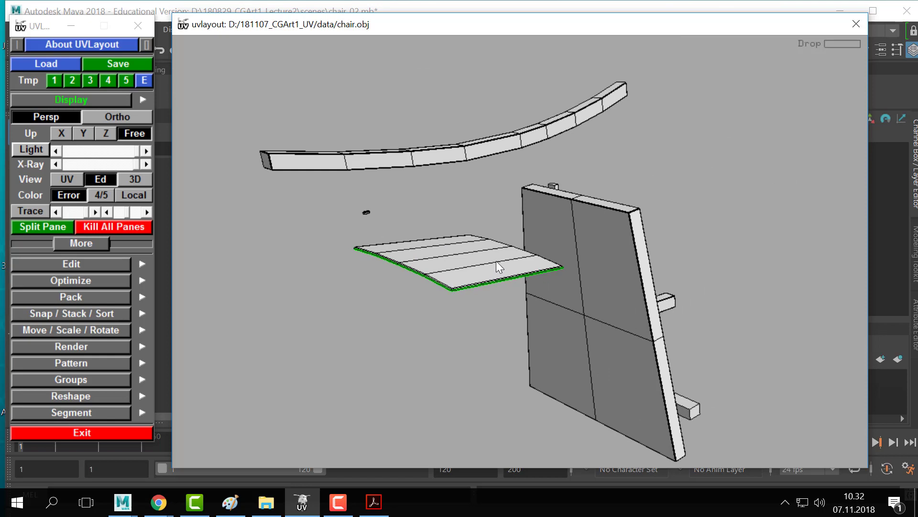
- Frame the seat top and its rim strip within the UV square, then switch to Maya
{"action": "key", "text": "1"}
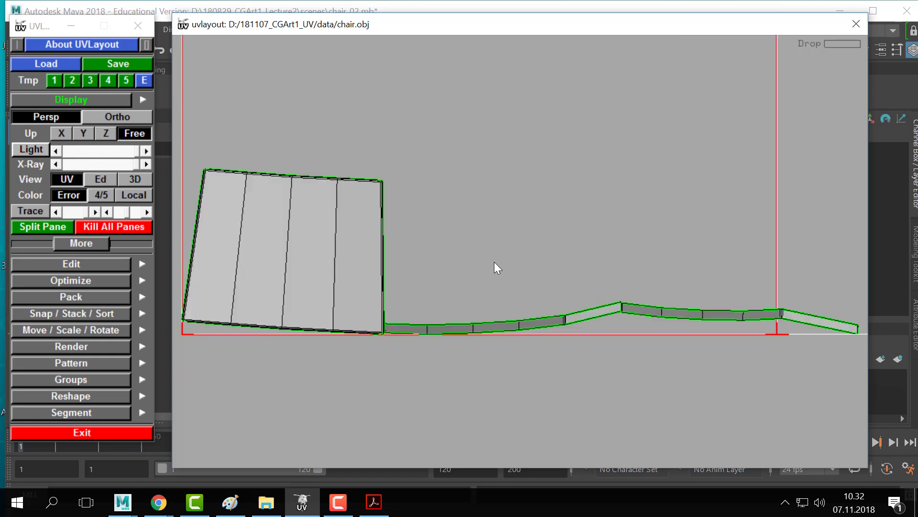
{"action": "right_click_drag", "start_coordinate": [719, 240], "coordinate": [297, 228]}
{"action": "middle_click_drag", "start_coordinate": [297, 228], "coordinate": [310, 159]}
{"action": "right_click_drag", "start_coordinate": [309, 159], "coordinate": [494, 365]}
{"action": "middle_click_drag", "start_coordinate": [494, 365], "coordinate": [513, 281]}
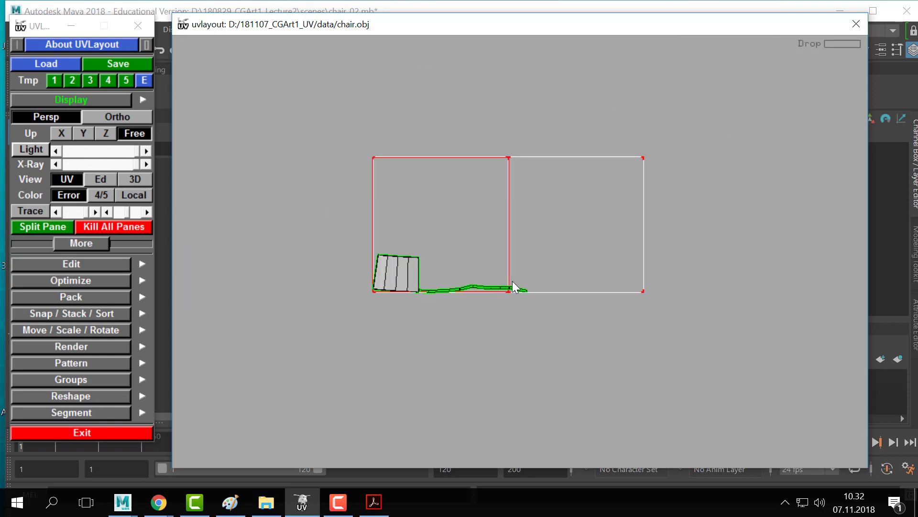
{"action": "right_click_drag", "start_coordinate": [512, 280], "coordinate": [390, 167]}
{"action": "middle_click_drag", "start_coordinate": [389, 168], "coordinate": [463, 191]}
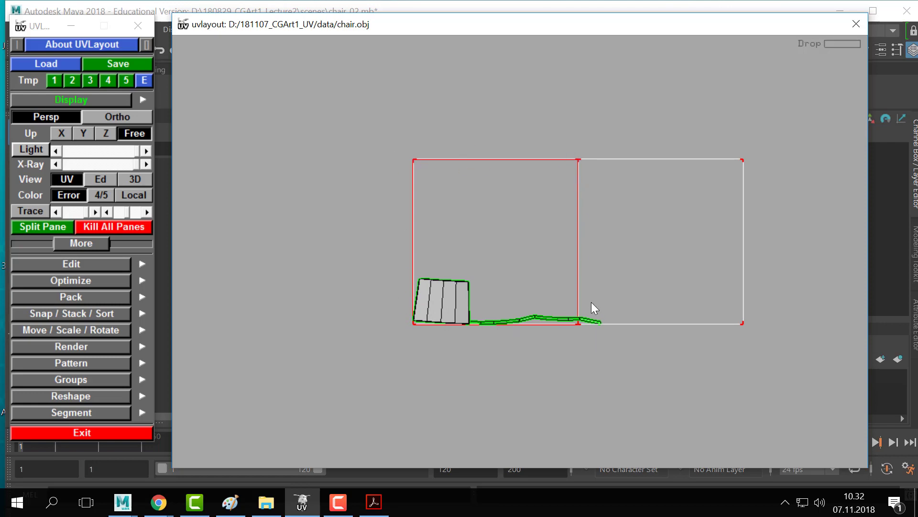
{"action": "key", "text": "alt+Tab"}
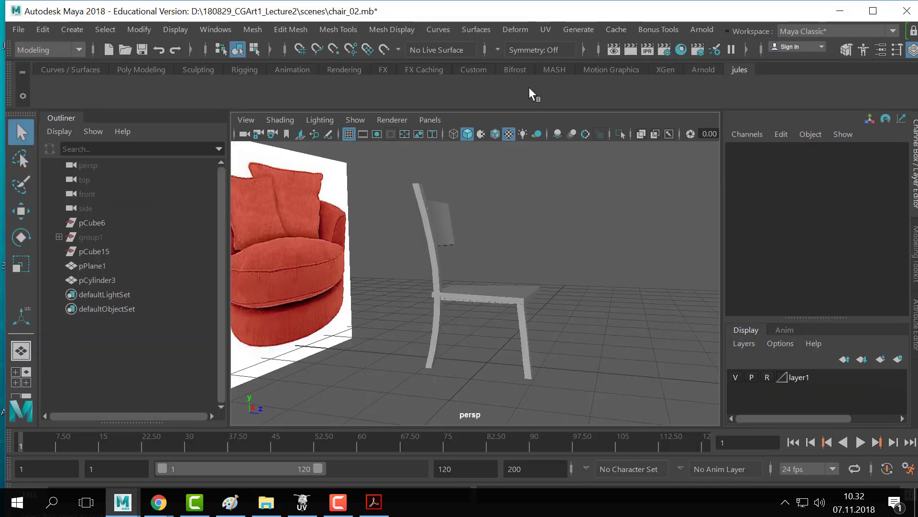
- Open Maya's UV Editor from the UV menu
{"action": "left_click", "coordinate": [381, 29]}
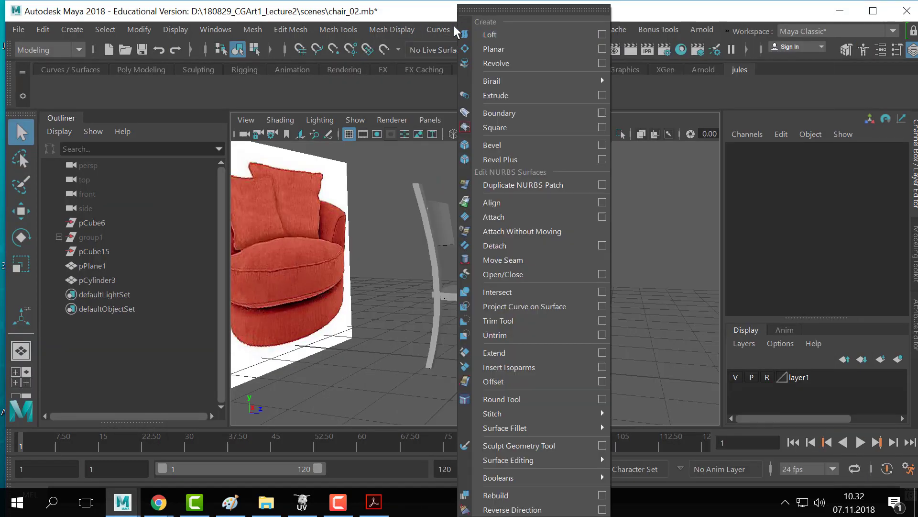
{"action": "left_click", "coordinate": [526, 29]}
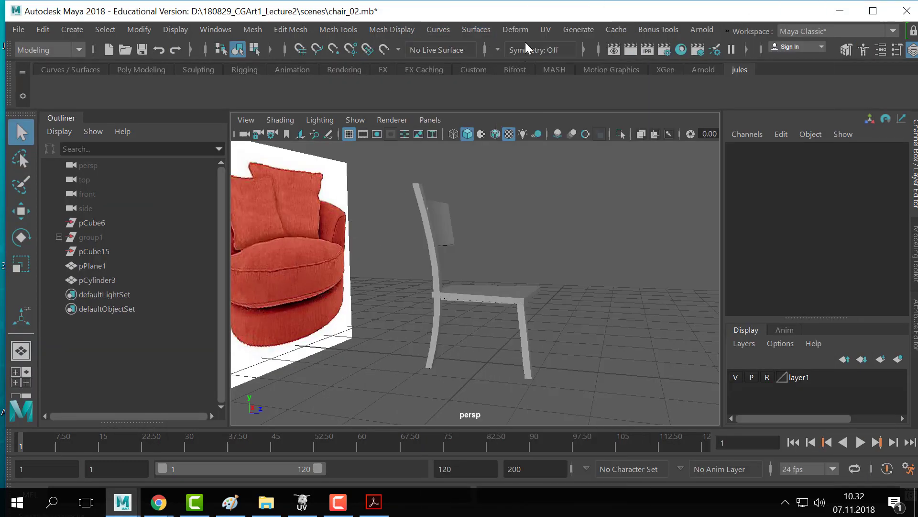
{"action": "left_click", "coordinate": [546, 29]}
{"action": "left_click", "coordinate": [578, 57]}
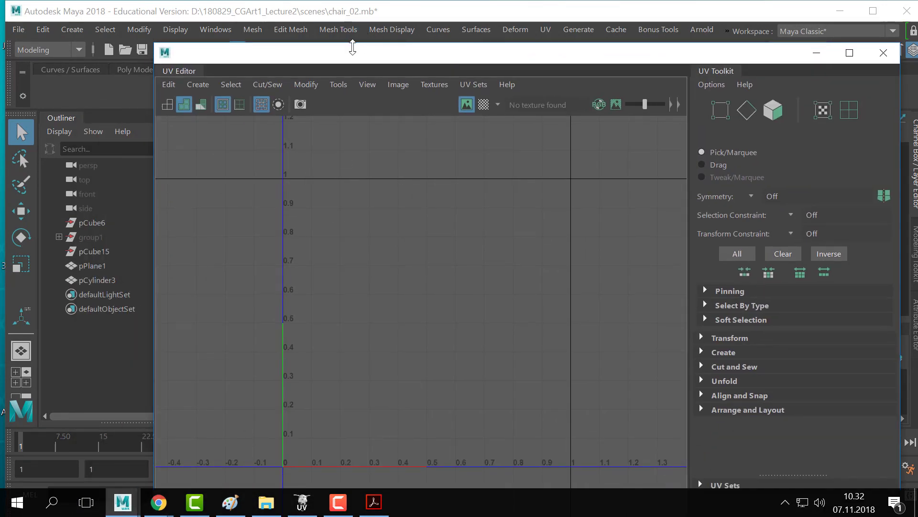
- Reposition the UV Editor window and pan around the grid looking for the chair's UVs
{"action": "left_click_drag", "start_coordinate": [354, 49], "coordinate": [732, 78]}
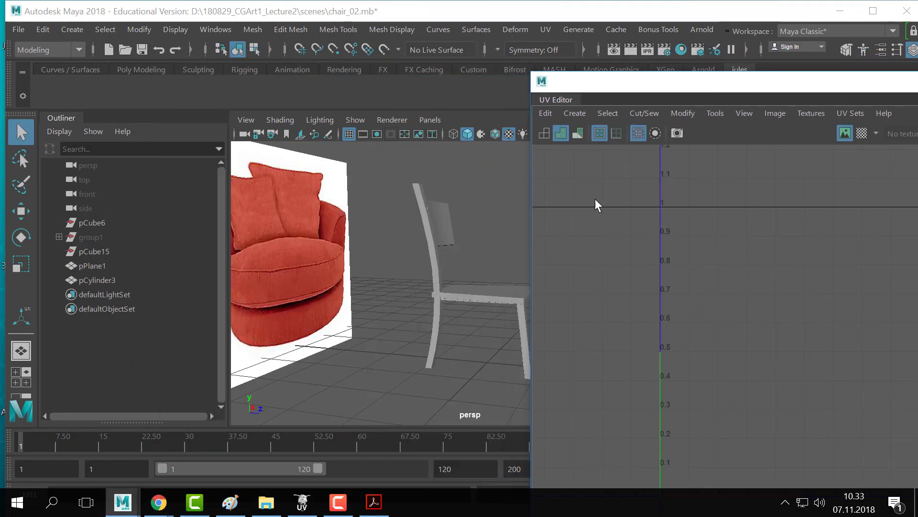
{"action": "left_click_drag", "start_coordinate": [657, 87], "coordinate": [347, 41]}
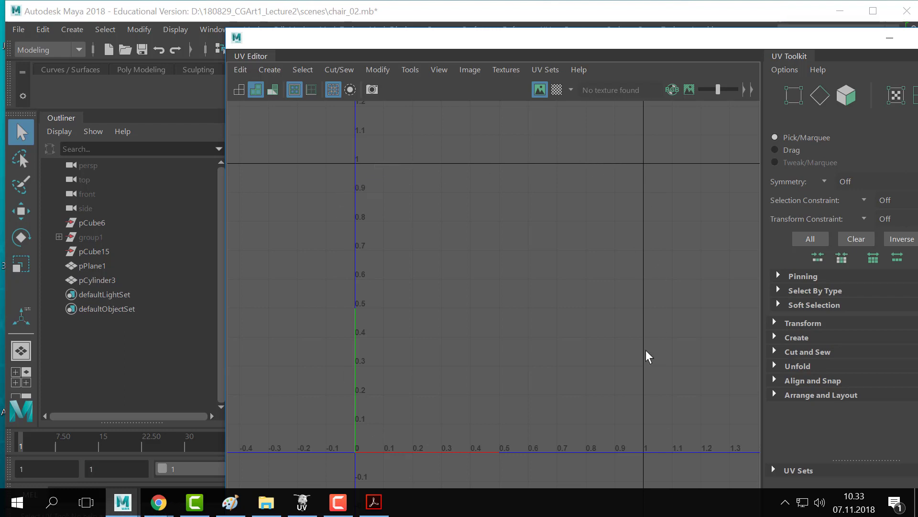
{"action": "right_click_drag", "start_coordinate": [700, 369], "coordinate": [371, 324], "text": "alt"}
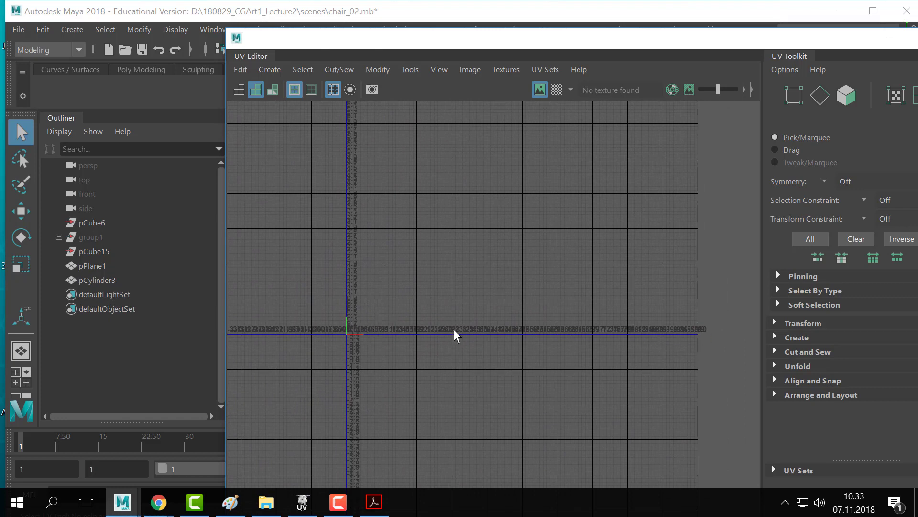
{"action": "right_click_drag", "start_coordinate": [276, 253], "coordinate": [403, 279], "text": "alt"}
{"action": "middle_click_drag", "start_coordinate": [405, 279], "coordinate": [320, 277], "text": "alt"}
{"action": "right_click_drag", "start_coordinate": [430, 266], "coordinate": [354, 253], "text": "alt"}
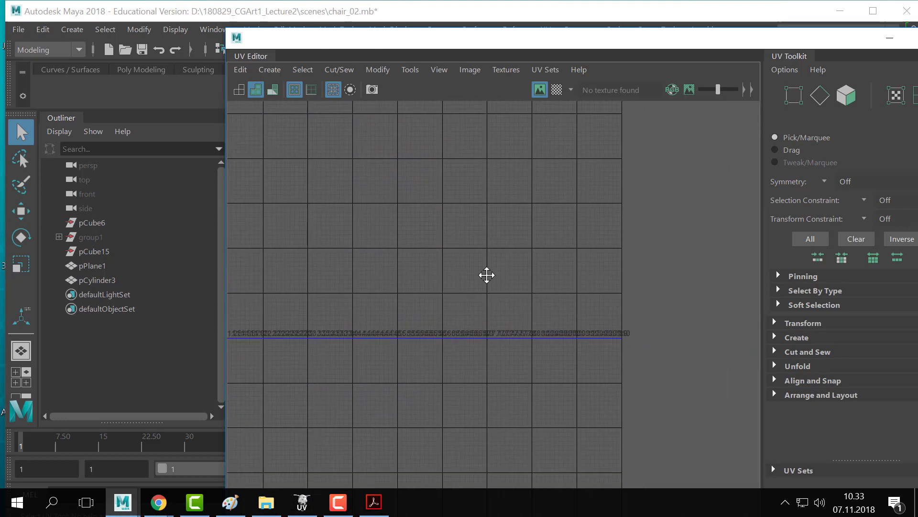
{"action": "middle_click_drag", "start_coordinate": [471, 272], "coordinate": [507, 279], "text": "alt"}
{"action": "middle_click_drag", "start_coordinate": [364, 250], "coordinate": [399, 250], "text": "alt"}
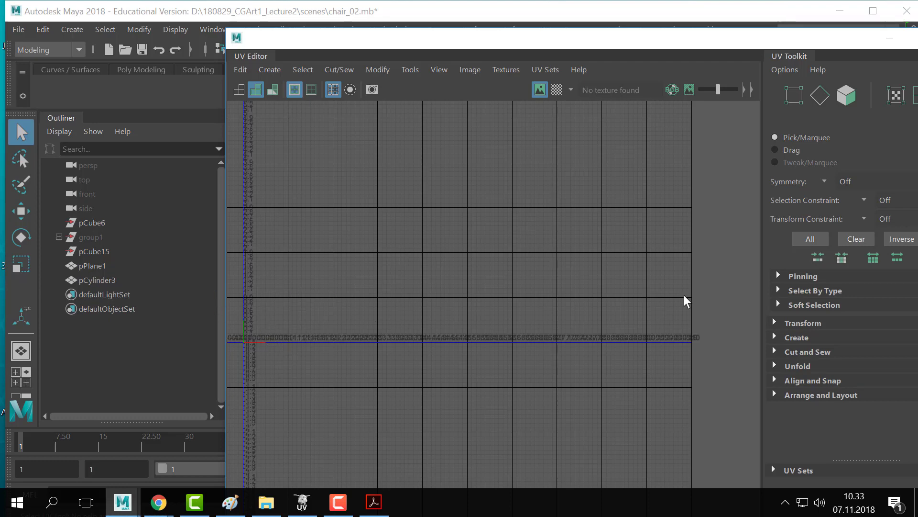
- Frame the 0–1 UV space to check the chair's UVs, then return to UVLayout
{"action": "middle_click_drag", "start_coordinate": [309, 270], "coordinate": [578, 217], "text": "alt"}
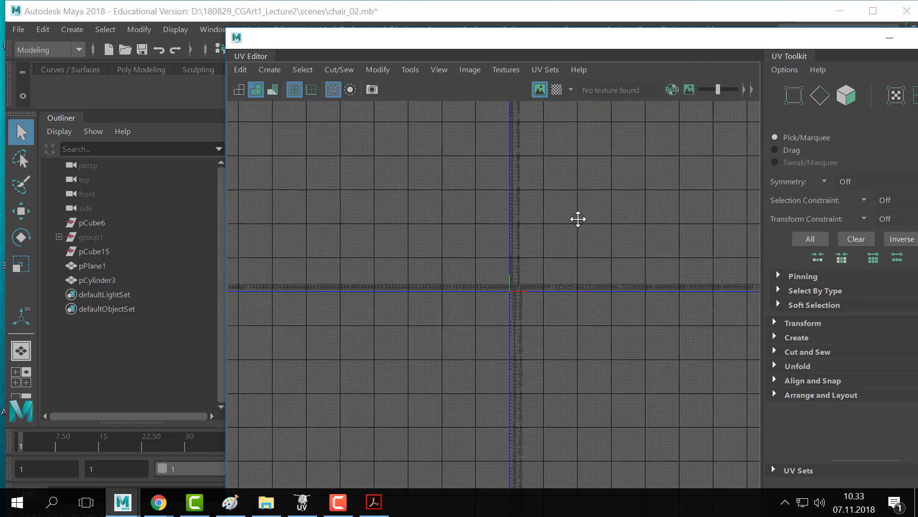
{"action": "right_click_drag", "start_coordinate": [577, 217], "coordinate": [789, 275], "text": "alt"}
{"action": "middle_click_drag", "start_coordinate": [649, 267], "coordinate": [430, 264], "text": "alt"}
{"action": "right_click_drag", "start_coordinate": [430, 263], "coordinate": [665, 296], "text": "alt"}
{"action": "middle_click_drag", "start_coordinate": [566, 294], "coordinate": [451, 289], "text": "alt"}
{"action": "right_click_drag", "start_coordinate": [451, 289], "coordinate": [500, 244], "text": "alt"}
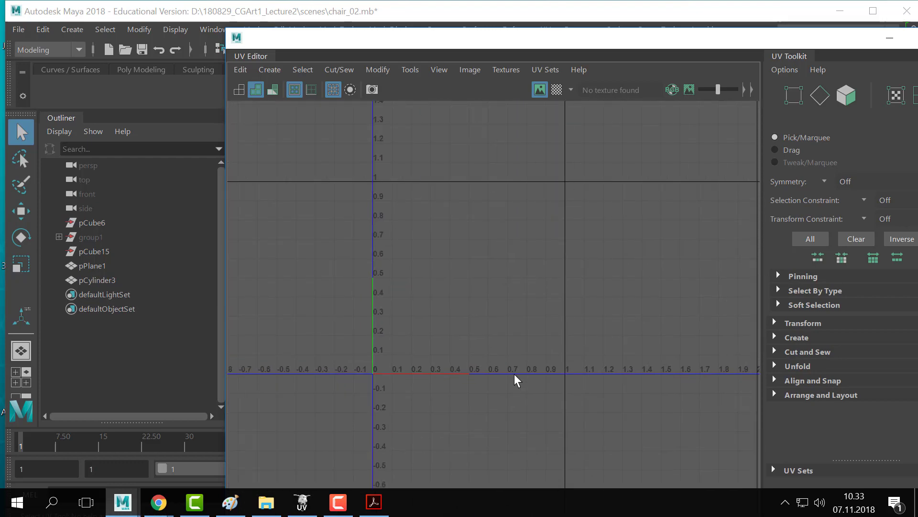
{"action": "key", "text": "alt+Tab"}
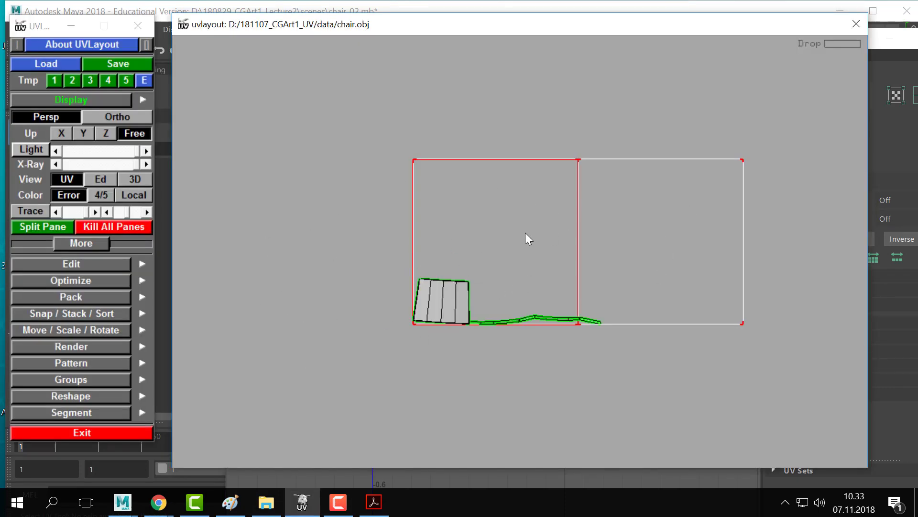
- Switch to Ed view and frame the chair seat, comparing it with the UV layout
{"action": "key", "text": "2"}
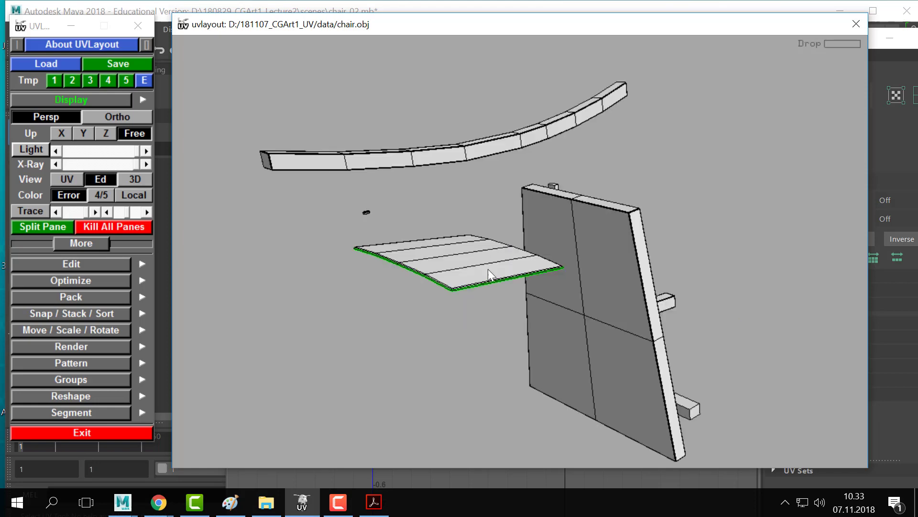
{"action": "left_click_drag", "start_coordinate": [488, 269], "coordinate": [295, 180]}
{"action": "right_click_drag", "start_coordinate": [294, 180], "coordinate": [458, 312]}
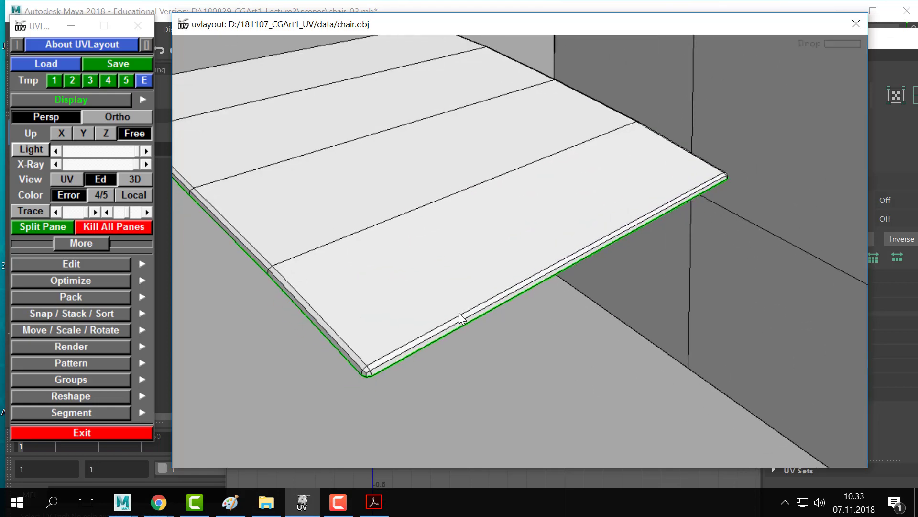
{"action": "key", "text": "1"}
{"action": "key", "text": "2"}
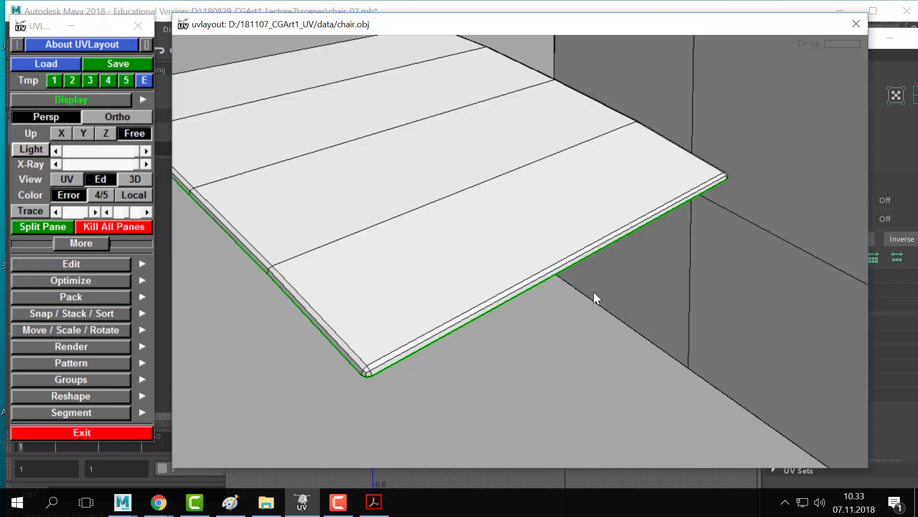
{"action": "right_click_drag", "start_coordinate": [593, 292], "coordinate": [575, 294]}
{"action": "middle_click_drag", "start_coordinate": [537, 98], "coordinate": [639, 217]}
{"action": "right_click_drag", "start_coordinate": [639, 217], "coordinate": [597, 242]}
{"action": "key", "text": "1"}
{"action": "key", "text": "2"}
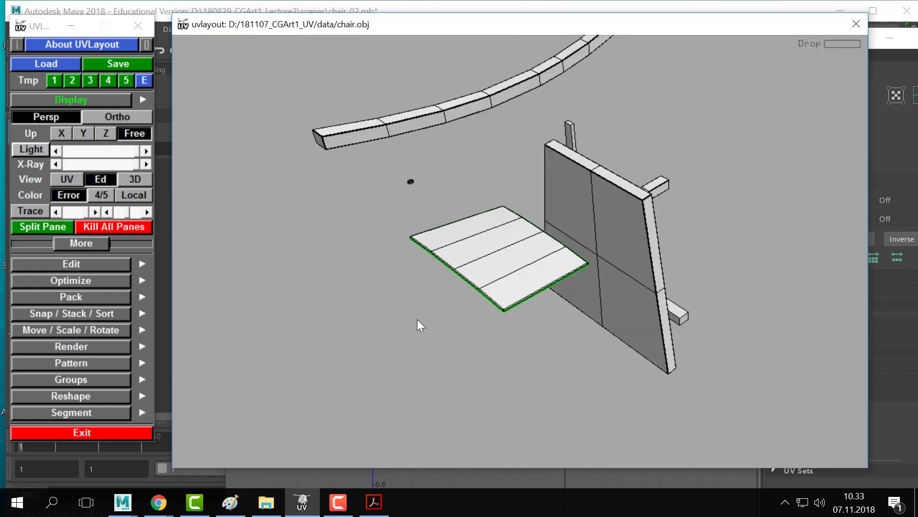
- Zoom in on the seat's corner to look down on its rim edge
{"action": "right_click_drag", "start_coordinate": [417, 320], "coordinate": [653, 301]}
{"action": "middle_click_drag", "start_coordinate": [653, 300], "coordinate": [690, 109]}
{"action": "right_click_drag", "start_coordinate": [292, 185], "coordinate": [584, 342]}
{"action": "middle_click_drag", "start_coordinate": [584, 343], "coordinate": [584, 484]}
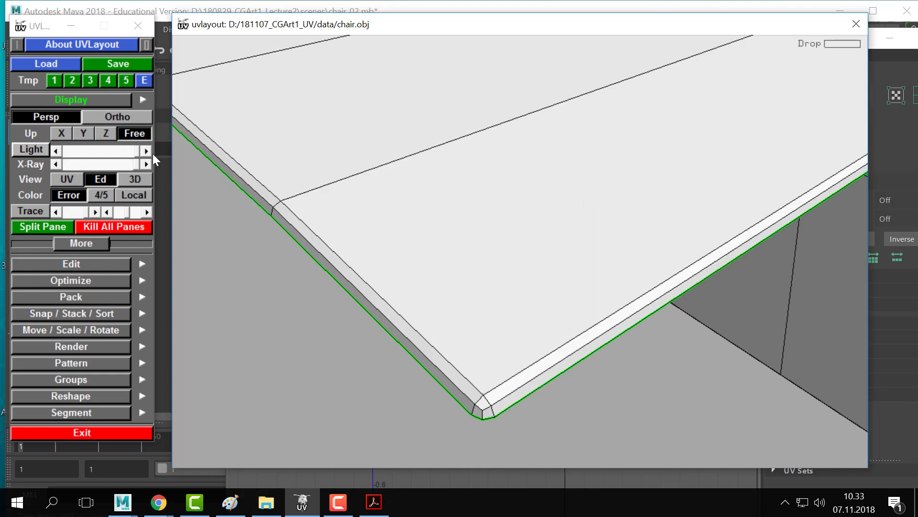
{"action": "middle_click_drag", "start_coordinate": [437, 266], "coordinate": [497, 265]}
{"action": "right_click_drag", "start_coordinate": [497, 265], "coordinate": [482, 268]}
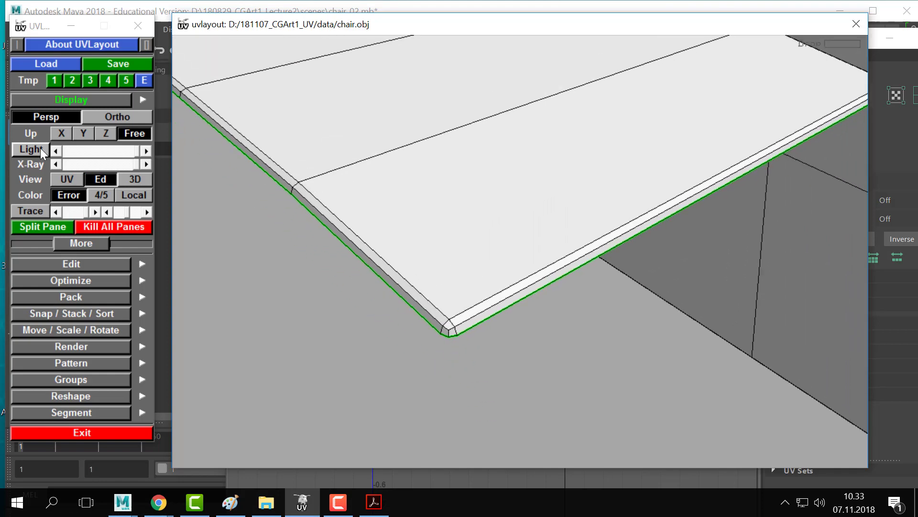
{"action": "left_click", "coordinate": [64, 177]}
{"action": "left_click", "coordinate": [113, 178]}
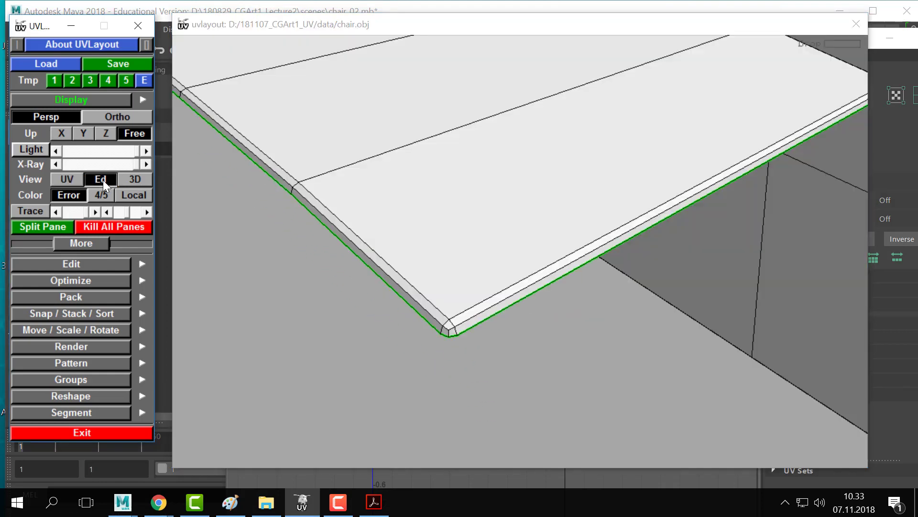
{"action": "right_click_drag", "start_coordinate": [480, 339], "coordinate": [471, 309]}
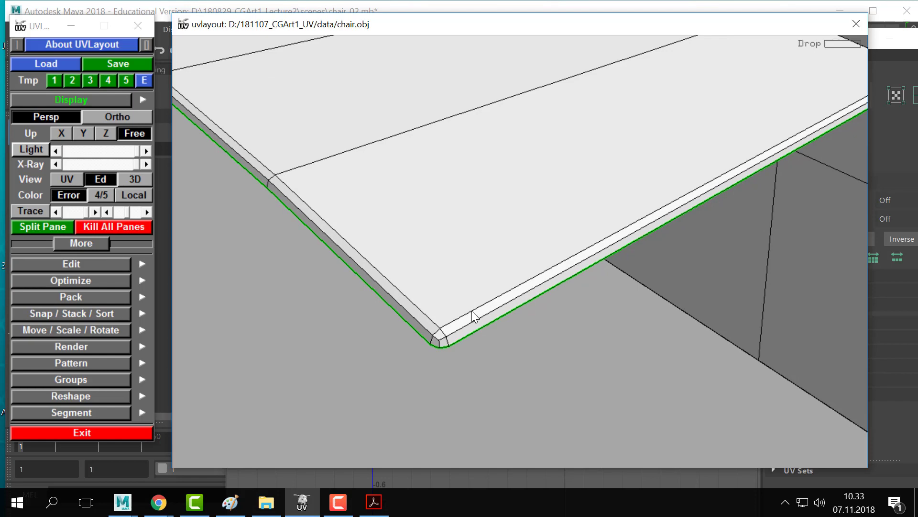
{"action": "left_click_drag", "start_coordinate": [486, 308], "coordinate": [533, 297]}
{"action": "right_click_drag", "start_coordinate": [533, 297], "coordinate": [504, 294]}
- Mark the seat rim edge loop as a cut and split the seat along it
{"action": "key", "text": "c"}
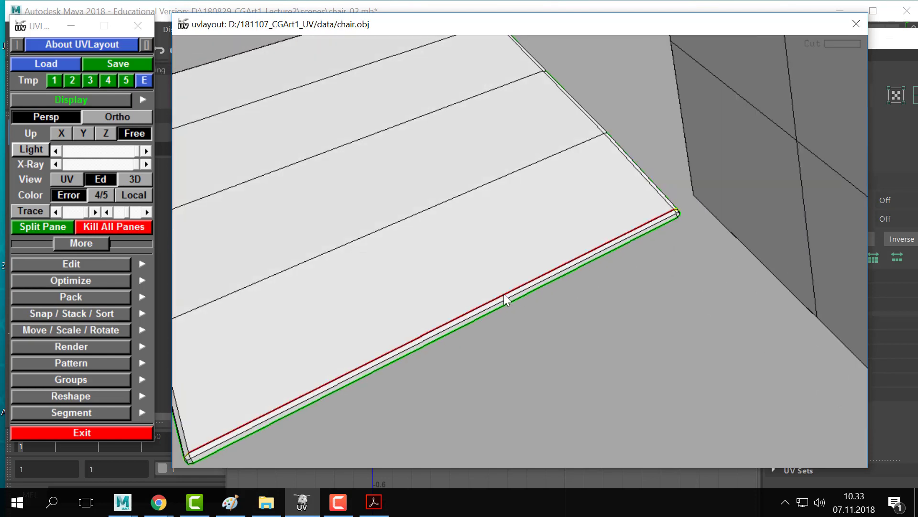
{"action": "middle_click_drag", "start_coordinate": [313, 210], "coordinate": [389, 204]}
{"action": "key", "text": "BackSpace"}
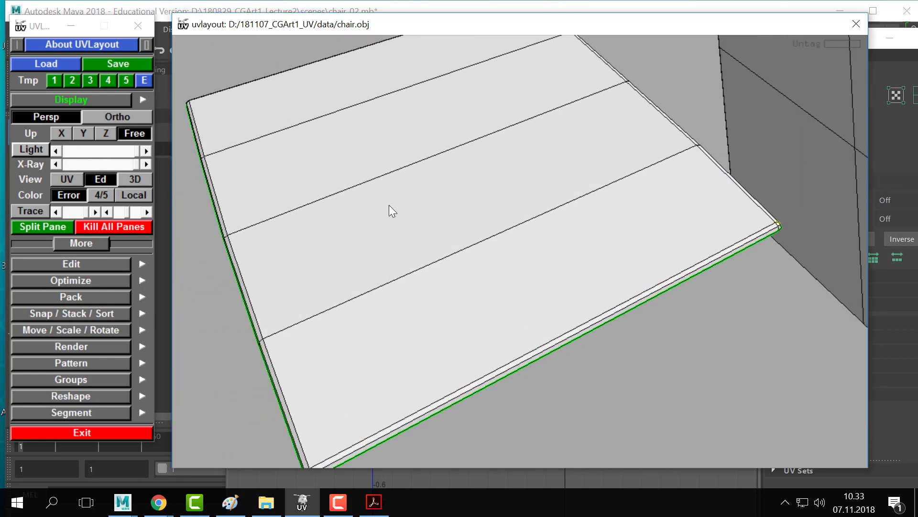
{"action": "key", "text": "shift+s"}
- From above the seat corner, cut another rim edge and split the seat again
{"action": "middle_click_drag", "start_coordinate": [431, 277], "coordinate": [429, 251]}
{"action": "left_click_drag", "start_coordinate": [429, 251], "coordinate": [432, 242]}
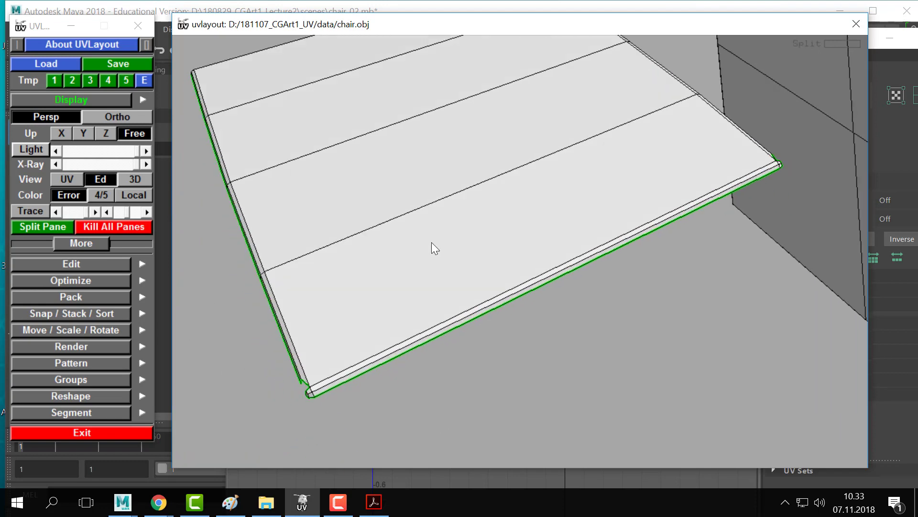
{"action": "left_click_drag", "start_coordinate": [258, 95], "coordinate": [443, 279]}
{"action": "right_click_drag", "start_coordinate": [443, 279], "coordinate": [528, 214]}
{"action": "middle_click_drag", "start_coordinate": [415, 316], "coordinate": [483, 263]}
{"action": "key", "text": "c"}
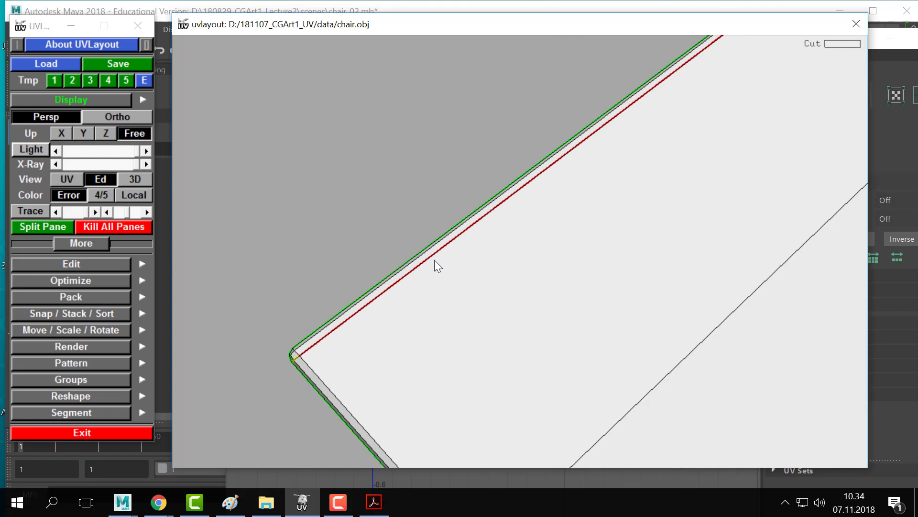
{"action": "key", "text": "BackSpace"}
{"action": "key", "text": "shift+s"}
- Drop the seat's top shell into the UV layout and view the shells in UV mode
{"action": "right_click_drag", "start_coordinate": [604, 352], "coordinate": [489, 338]}
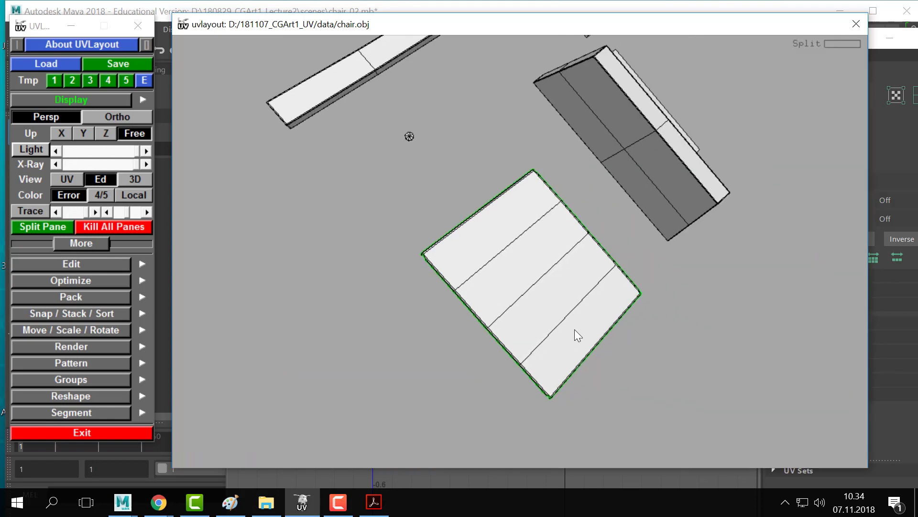
{"action": "key", "text": "d"}
{"action": "middle_click_drag", "start_coordinate": [471, 188], "coordinate": [578, 321]}
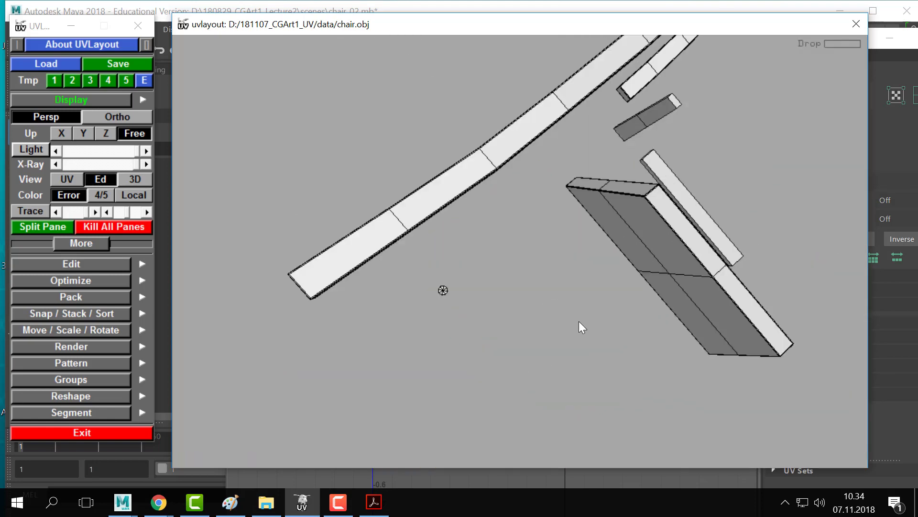
{"action": "left_click_drag", "start_coordinate": [579, 320], "coordinate": [568, 300]}
{"action": "right_click_drag", "start_coordinate": [569, 301], "coordinate": [320, 197]}
{"action": "left_click_drag", "start_coordinate": [320, 197], "coordinate": [492, 302]}
{"action": "key", "text": "1"}
{"action": "right_click_drag", "start_coordinate": [361, 283], "coordinate": [501, 285]}
{"action": "middle_click_drag", "start_coordinate": [501, 285], "coordinate": [403, 263]}
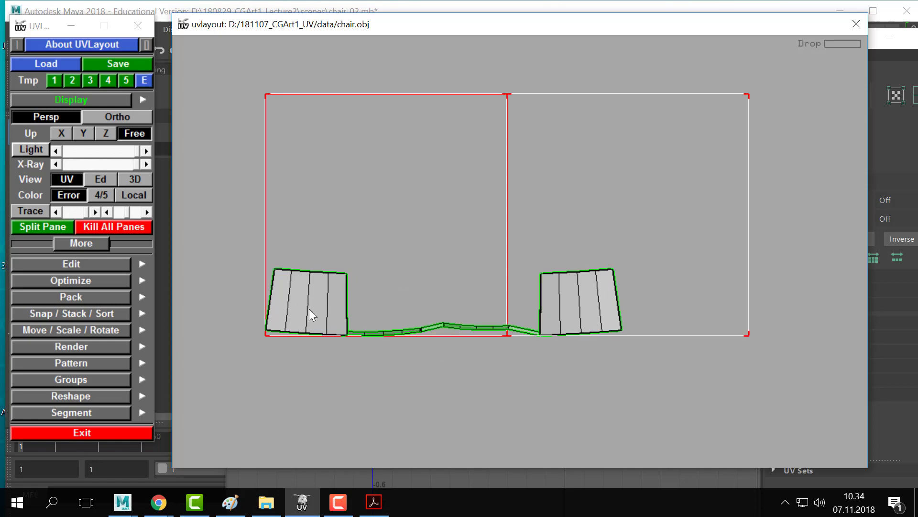
- Flatten the seat's top shell and move it to the left
{"action": "key", "text": "f"}
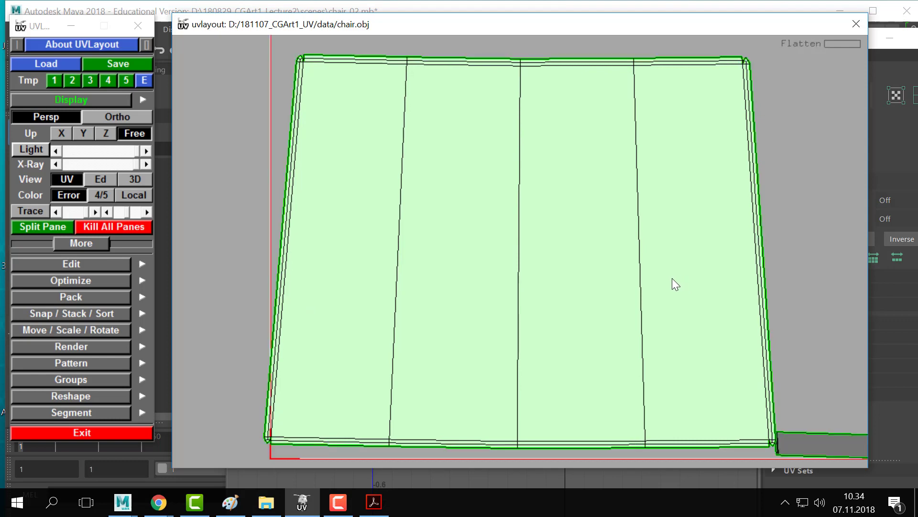
{"action": "scroll", "coordinate": [624, 324], "scroll_direction": "down", "scroll_amount": 3}
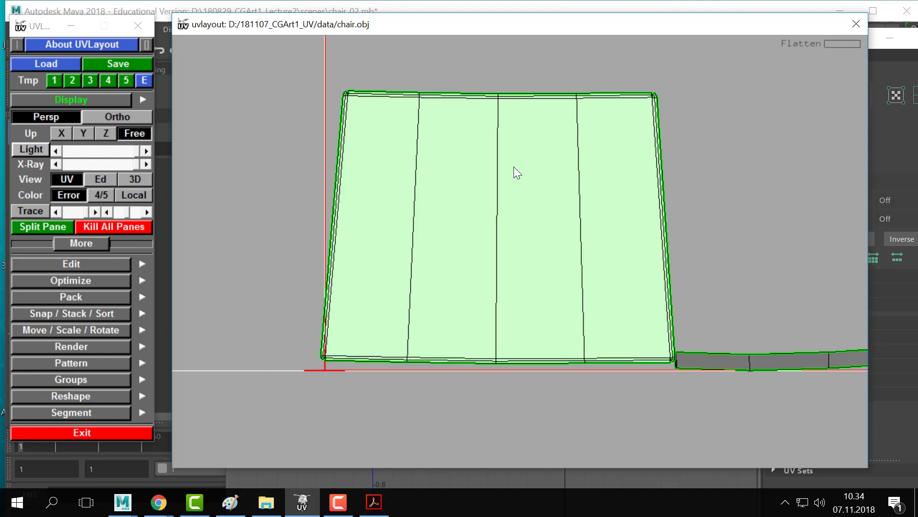
{"action": "middle_click_drag", "start_coordinate": [529, 227], "coordinate": [492, 217]}
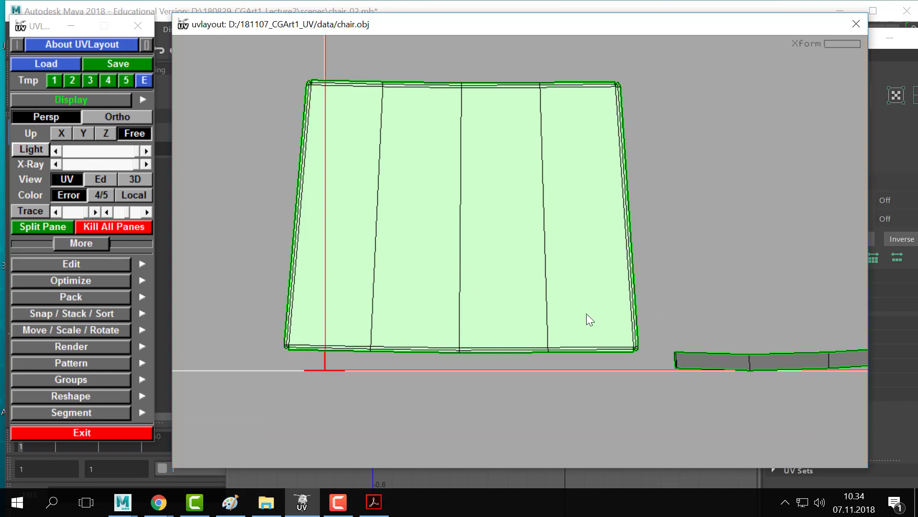
- Flatten the rim strip shell and move it below the axis
{"action": "middle_click_drag", "start_coordinate": [468, 217], "coordinate": [256, 185]}
{"action": "scroll", "coordinate": [554, 273], "scroll_direction": "down", "scroll_amount": 4}
{"action": "right_click_drag", "start_coordinate": [549, 276], "coordinate": [557, 314]}
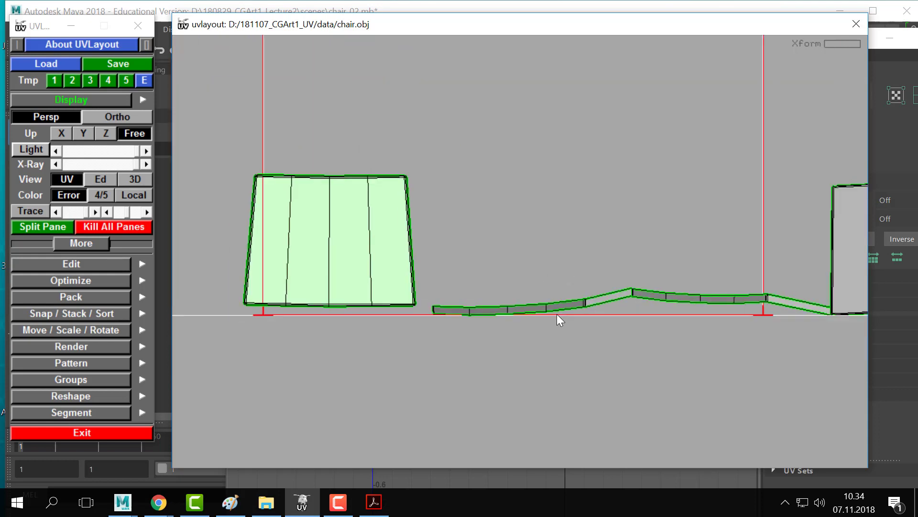
{"action": "key", "text": "f"}
{"action": "key", "text": "space"}
{"action": "key", "text": "space"}
{"action": "right_click_drag", "start_coordinate": [523, 284], "coordinate": [433, 310]}
{"action": "middle_click_drag", "start_coordinate": [458, 259], "coordinate": [356, 310]}
- Flatten the right rim strip and move it under the seat shell beside the other strip
{"action": "key", "text": "f"}
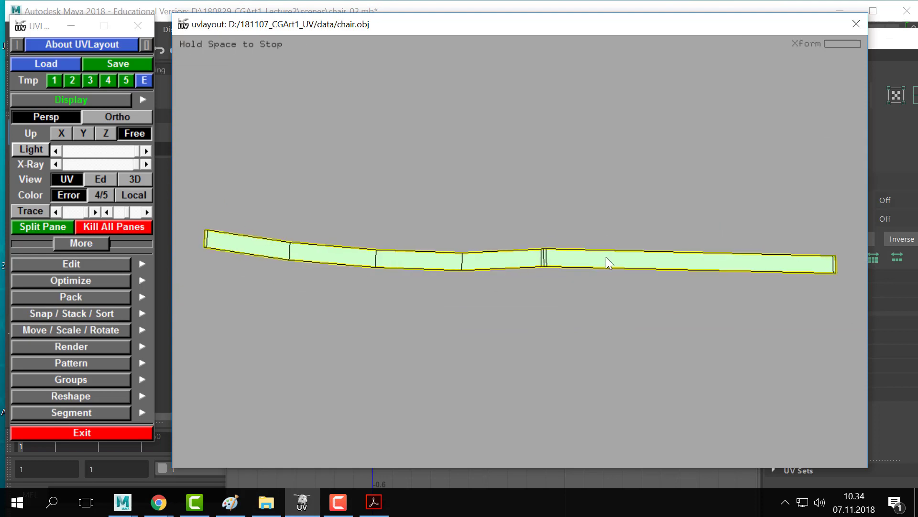
{"action": "key", "text": "space"}
{"action": "middle_click_drag", "start_coordinate": [536, 269], "coordinate": [339, 290]}
{"action": "right_click_drag", "start_coordinate": [339, 290], "coordinate": [426, 258]}
{"action": "middle_click_drag", "start_coordinate": [225, 319], "coordinate": [331, 307]}
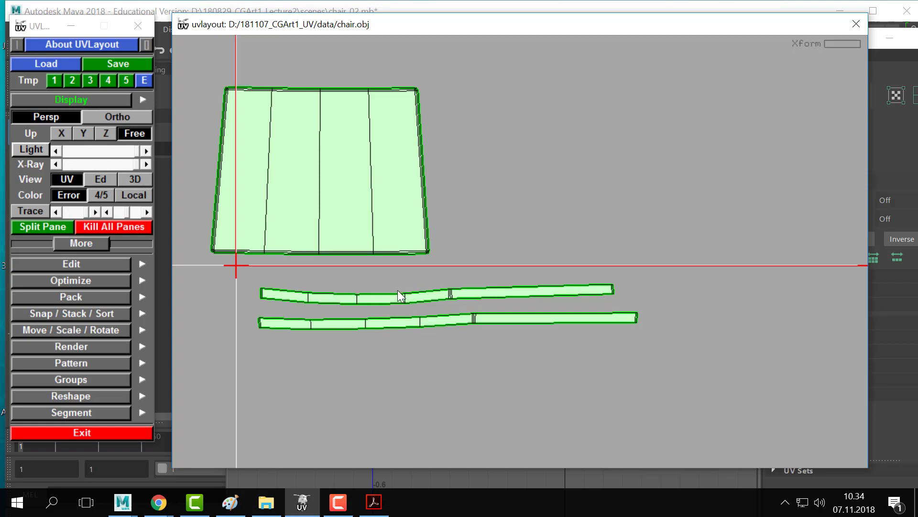
{"action": "right_click_drag", "start_coordinate": [367, 295], "coordinate": [556, 257]}
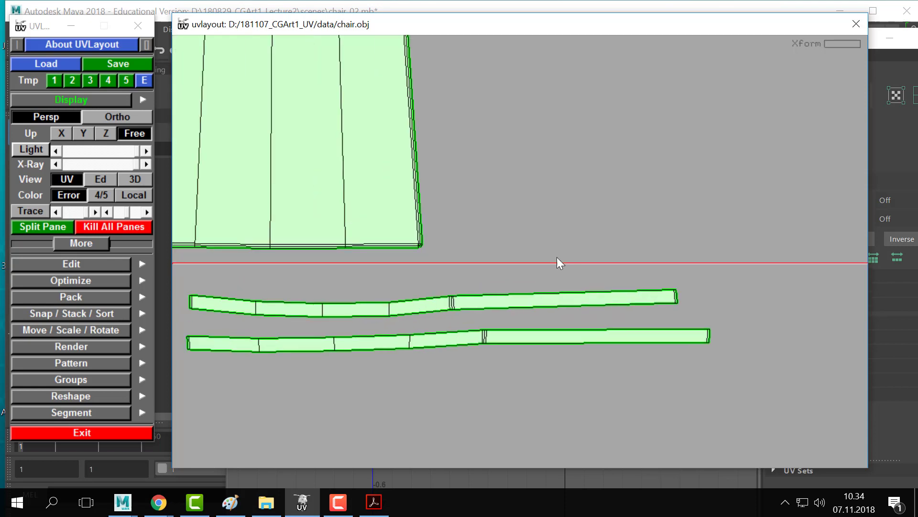
{"action": "middle_click_drag", "start_coordinate": [426, 309], "coordinate": [474, 283]}
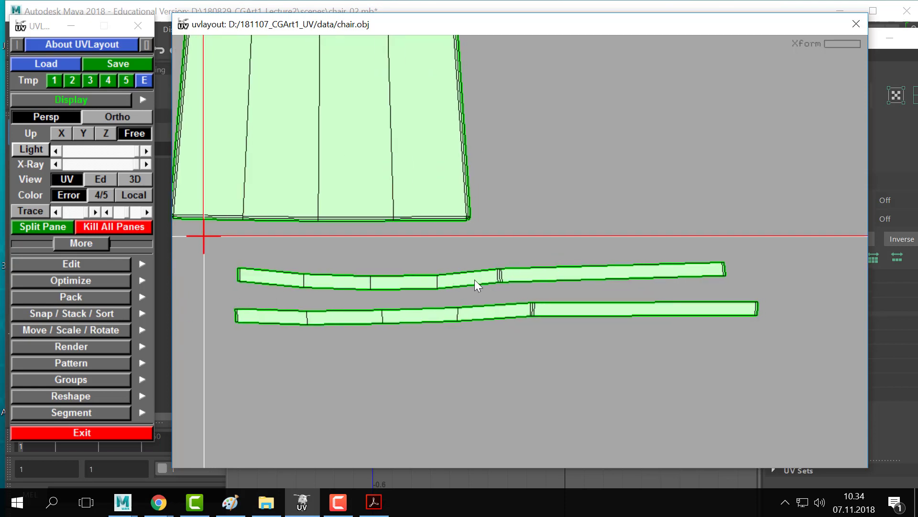
- Straighten the upper and lower strips into rectangles, then undo both
{"action": "key", "text": "r"}
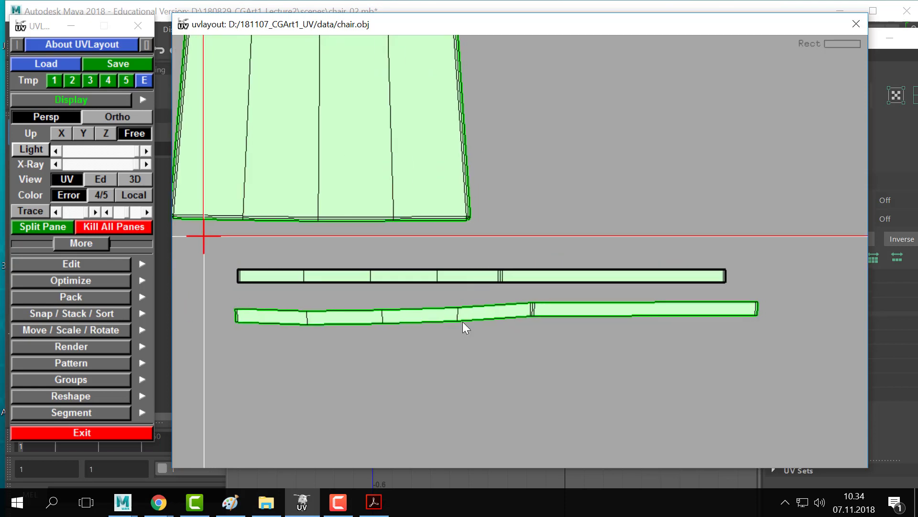
{"action": "key", "text": "r"}
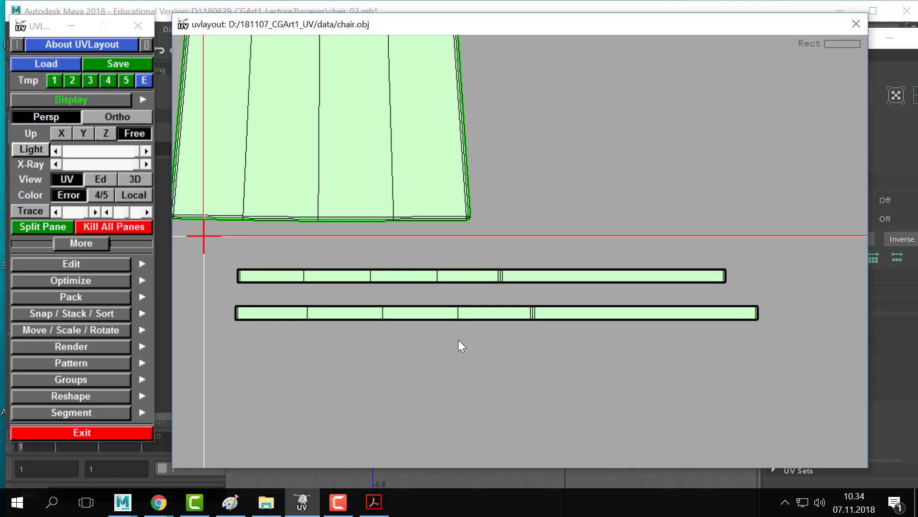
{"action": "key", "text": "r"}
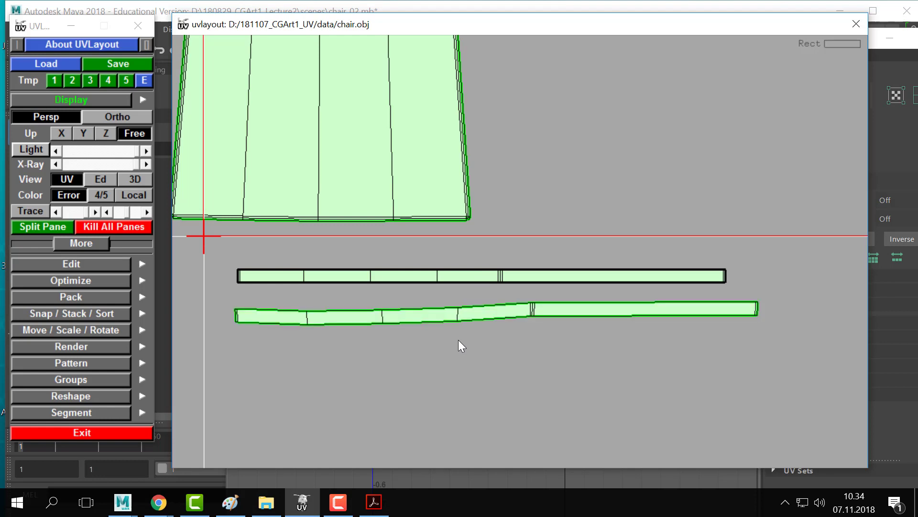
{"action": "key", "text": "r"}
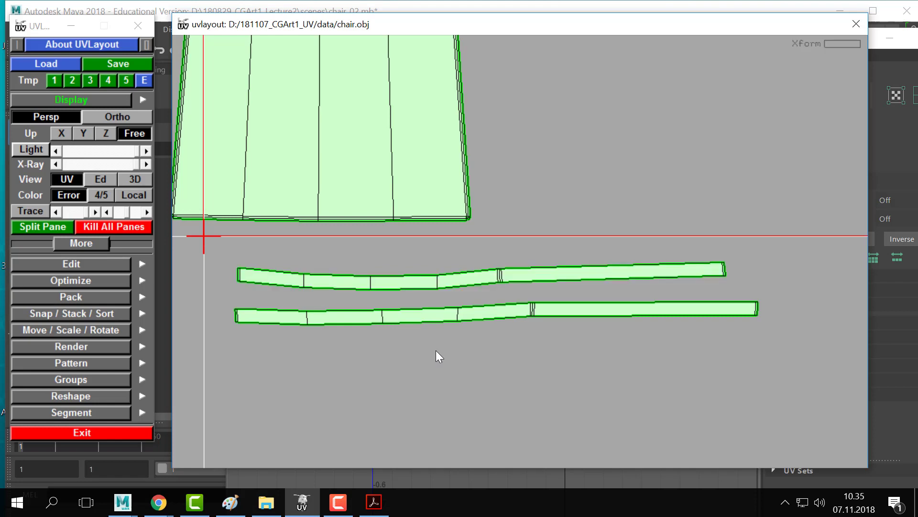
{"action": "right_click_drag", "start_coordinate": [450, 315], "coordinate": [429, 314]}
{"action": "middle_click_drag", "start_coordinate": [428, 314], "coordinate": [371, 338]}
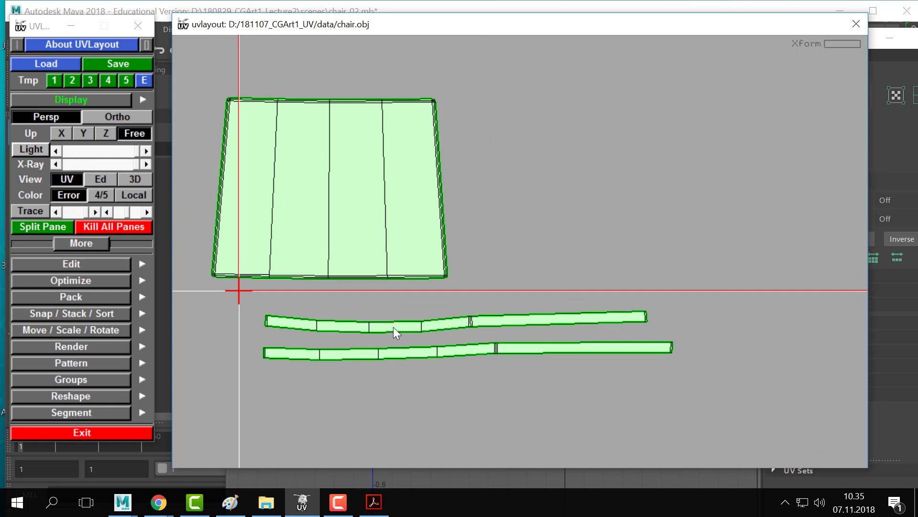
- Straighten both strips again with R and revert them to their curved shapes
{"action": "key", "text": "r"}
{"action": "key", "text": "r"}
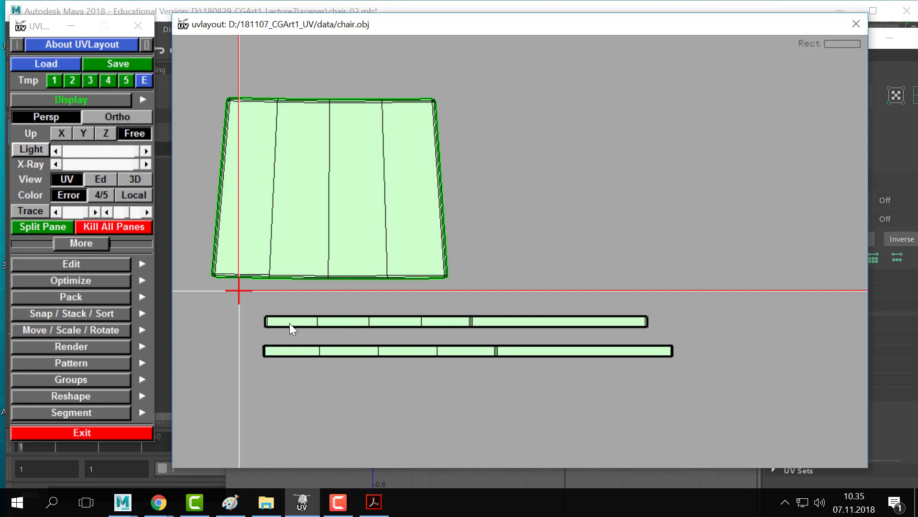
{"action": "key", "text": "ctrl+z"}
{"action": "key", "text": "ctrl+z"}
{"action": "key", "text": "g"}
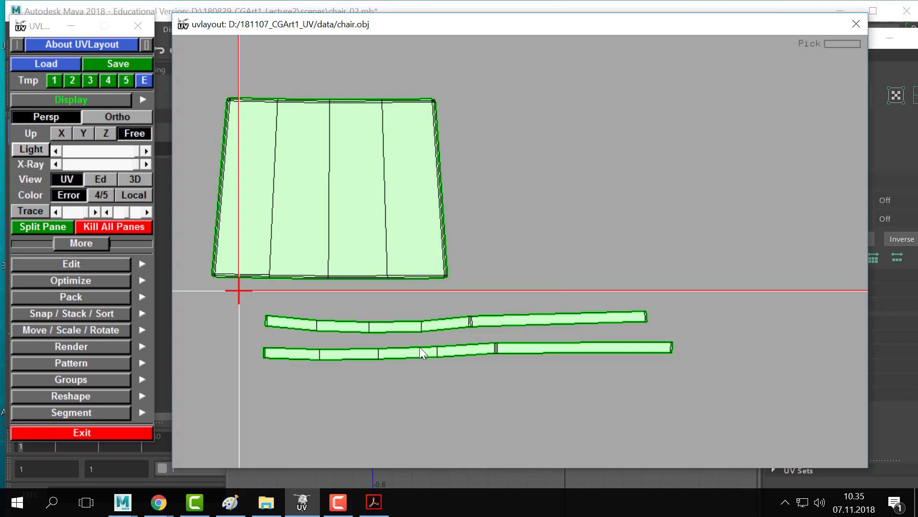
{"action": "key", "text": "r"}
{"action": "key", "text": "r"}
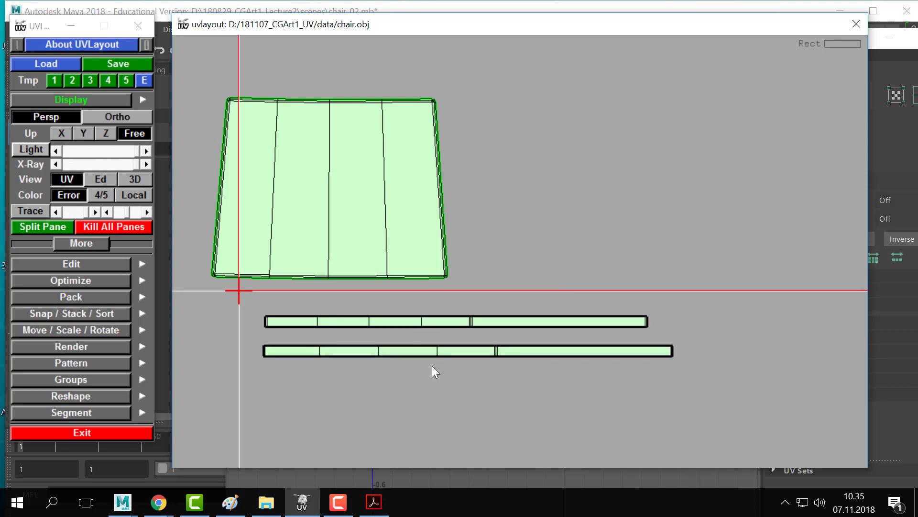
{"action": "key", "text": "ctrl+z"}
{"action": "key", "text": "ctrl+z"}
- Return to the green seat shells and test straightening the lower strip, then undo it
{"action": "scroll", "coordinate": [618, 281], "scroll_direction": "down", "scroll_amount": 3}
{"action": "middle_click_drag", "start_coordinate": [687, 244], "coordinate": [326, 281]}
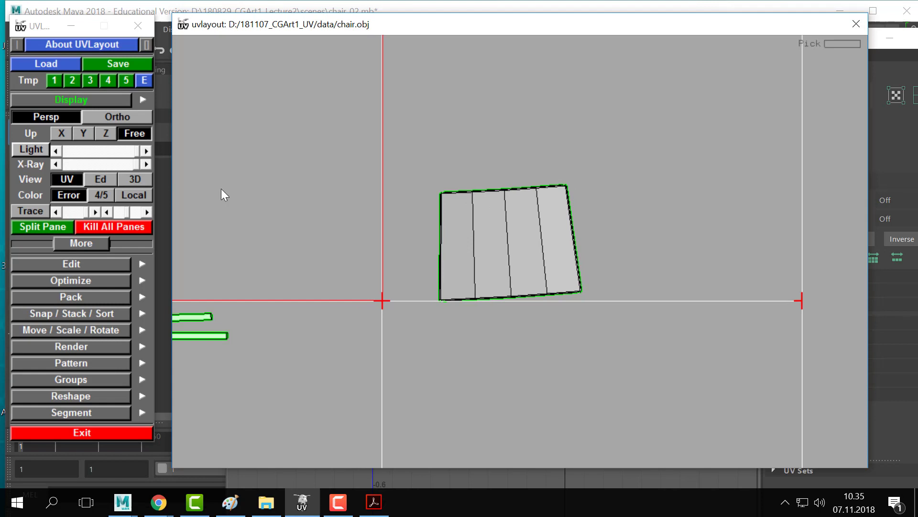
{"action": "middle_click_drag", "start_coordinate": [242, 292], "coordinate": [545, 259]}
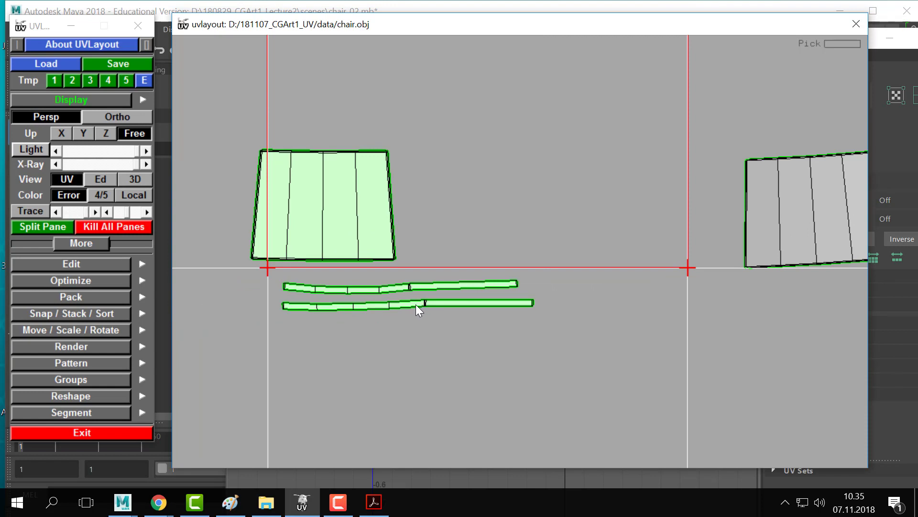
{"action": "key", "text": "r"}
{"action": "key", "text": "ctrl+z"}
- Flatten the grey seat shell and place it next to the left shell
{"action": "middle_click_drag", "start_coordinate": [617, 257], "coordinate": [497, 280]}
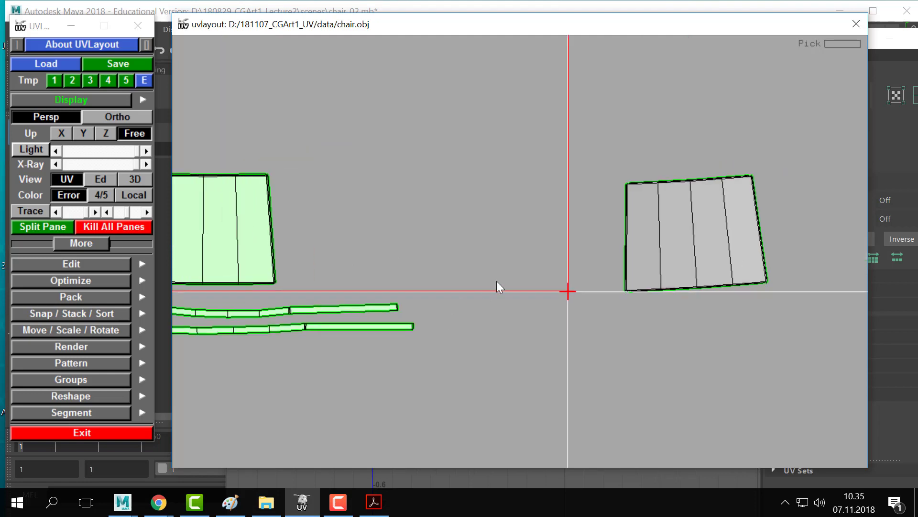
{"action": "key", "text": "f"}
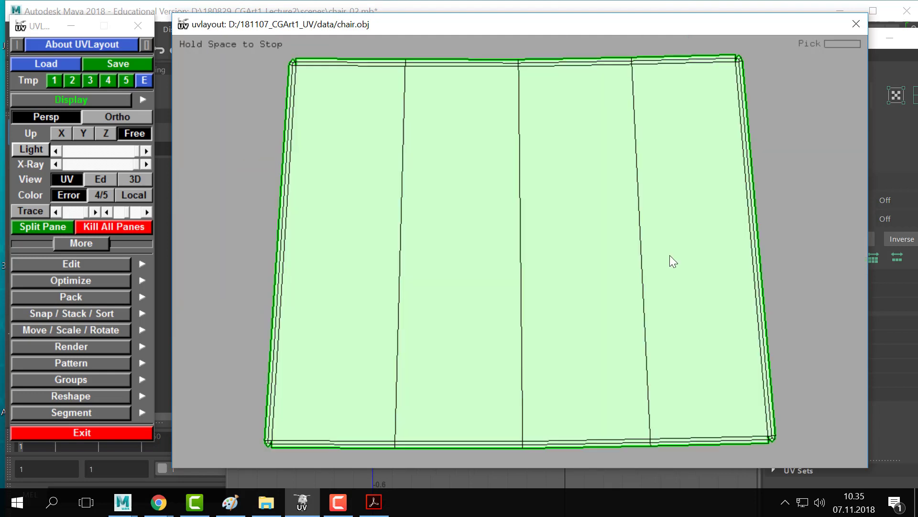
{"action": "key", "text": "Home"}
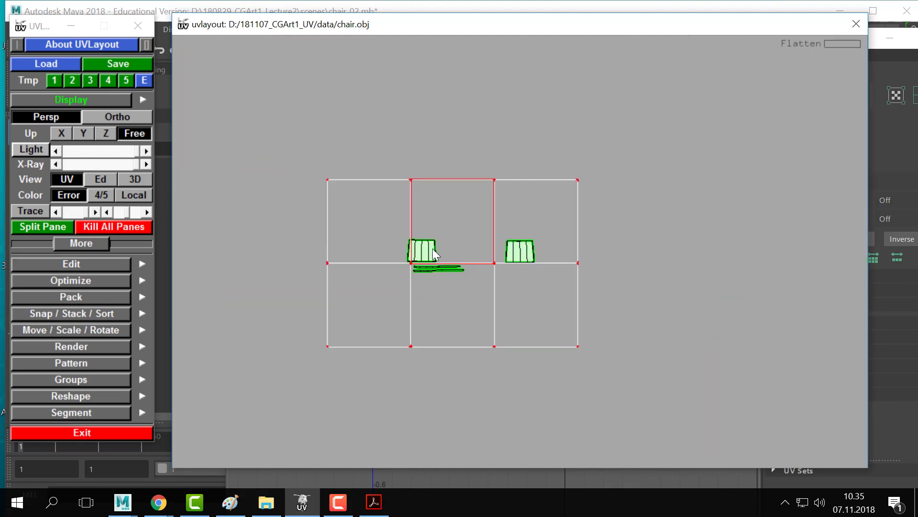
{"action": "right_click_drag", "start_coordinate": [433, 252], "coordinate": [529, 237]}
{"action": "middle_click_drag", "start_coordinate": [505, 247], "coordinate": [356, 259]}
{"action": "middle_click_drag", "start_coordinate": [324, 321], "coordinate": [444, 317]}
- Review both long strips and shells, then switch to the Ed view of the chair pieces
{"action": "right_click_drag", "start_coordinate": [444, 317], "coordinate": [581, 303]}
{"action": "middle_click_drag", "start_coordinate": [270, 453], "coordinate": [447, 312]}
{"action": "right_click_drag", "start_coordinate": [447, 312], "coordinate": [452, 312]}
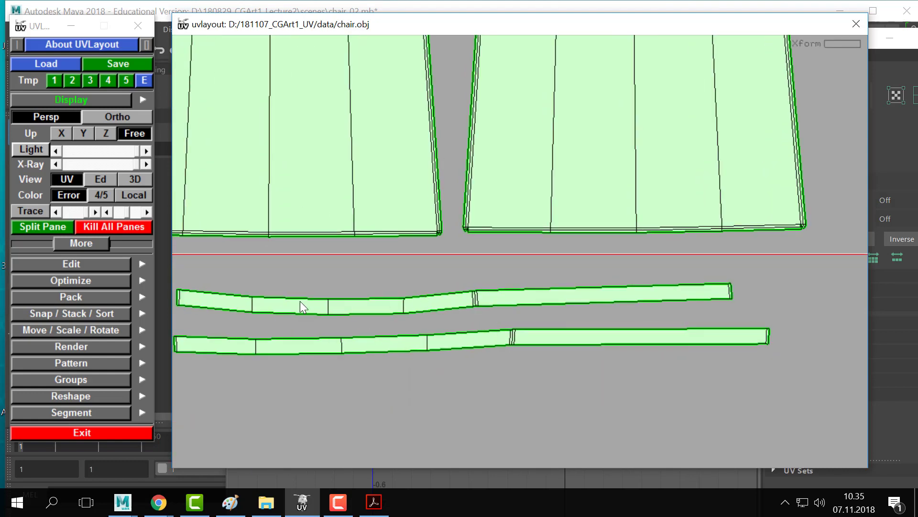
{"action": "middle_click_drag", "start_coordinate": [232, 307], "coordinate": [269, 299]}
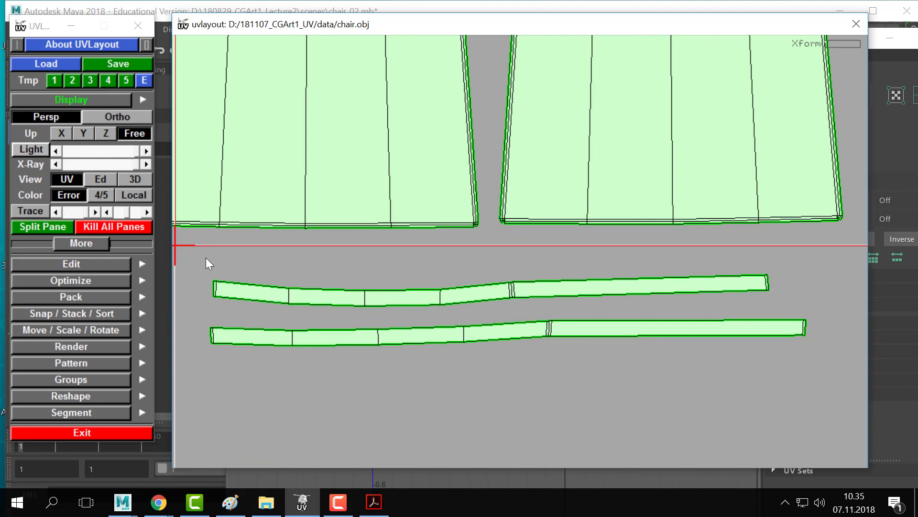
{"action": "right_click_drag", "start_coordinate": [205, 258], "coordinate": [535, 137]}
{"action": "right_click_drag", "start_coordinate": [708, 246], "coordinate": [544, 307]}
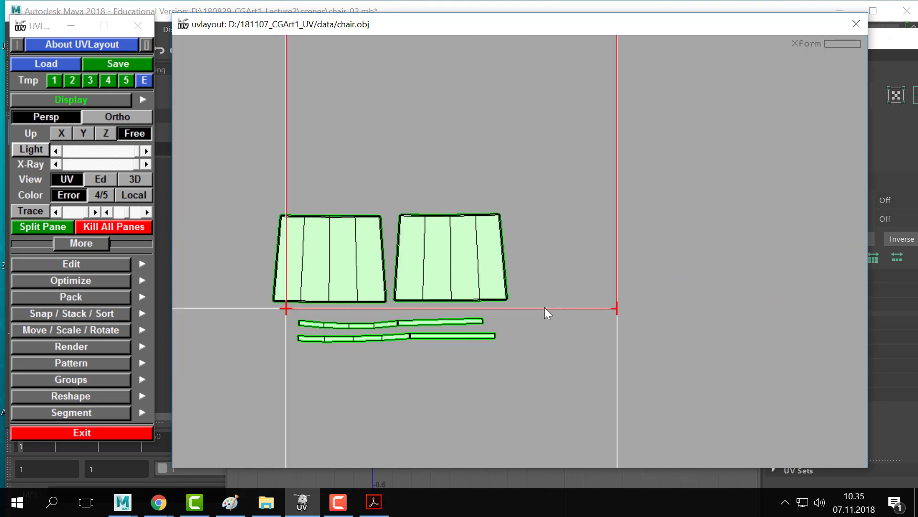
{"action": "middle_click_drag", "start_coordinate": [359, 201], "coordinate": [373, 215]}
{"action": "key", "text": "2"}
{"action": "left_click_drag", "start_coordinate": [568, 274], "coordinate": [538, 276]}
- Frame the seat's front-left corner and mark its top edge as a cut seam
{"action": "middle_click_drag", "start_coordinate": [536, 275], "coordinate": [602, 242]}
{"action": "right_click_drag", "start_coordinate": [601, 242], "coordinate": [535, 254]}
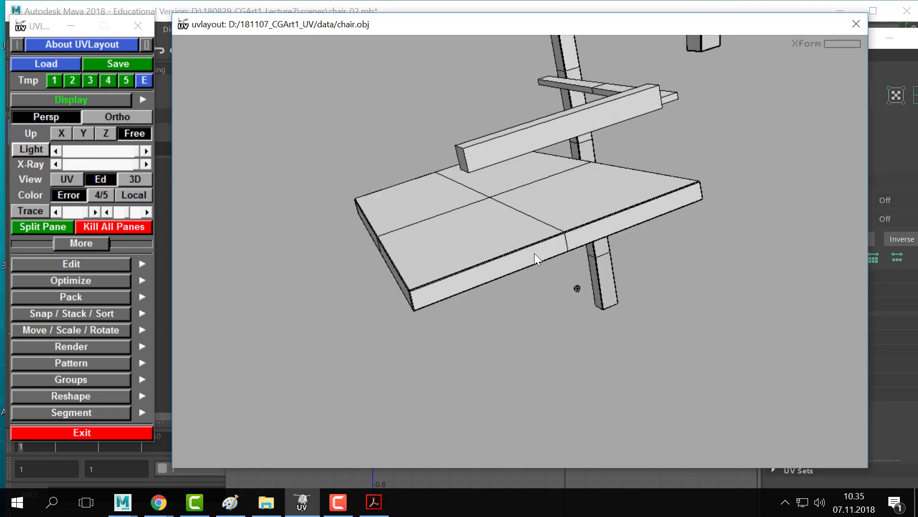
{"action": "right_click_drag", "start_coordinate": [412, 306], "coordinate": [533, 248]}
{"action": "right_click_drag", "start_coordinate": [301, 118], "coordinate": [418, 187]}
{"action": "left_click_drag", "start_coordinate": [419, 188], "coordinate": [458, 227]}
{"action": "middle_click_drag", "start_coordinate": [457, 226], "coordinate": [297, 176]}
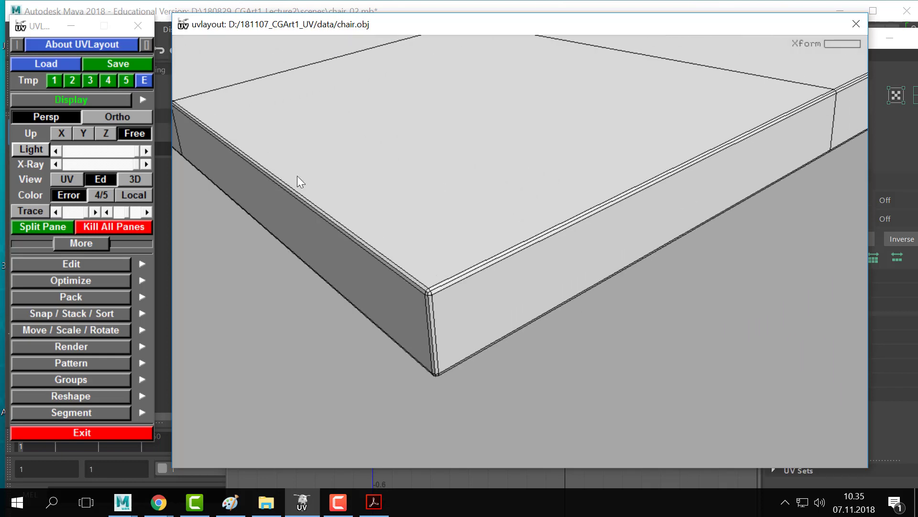
{"action": "right_click_drag", "start_coordinate": [411, 263], "coordinate": [447, 288]}
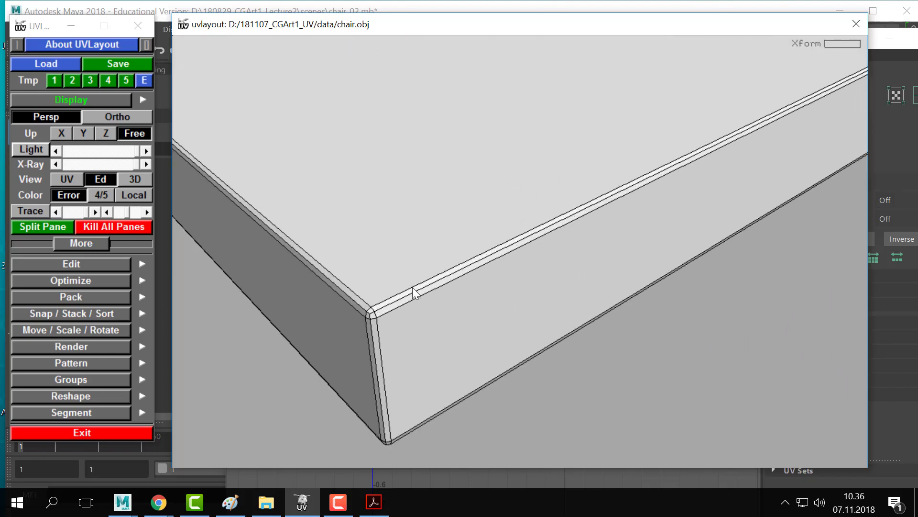
{"action": "left_click_drag", "start_coordinate": [470, 277], "coordinate": [390, 260]}
{"action": "middle_click_drag", "start_coordinate": [390, 259], "coordinate": [245, 216]}
{"action": "key", "text": "c"}
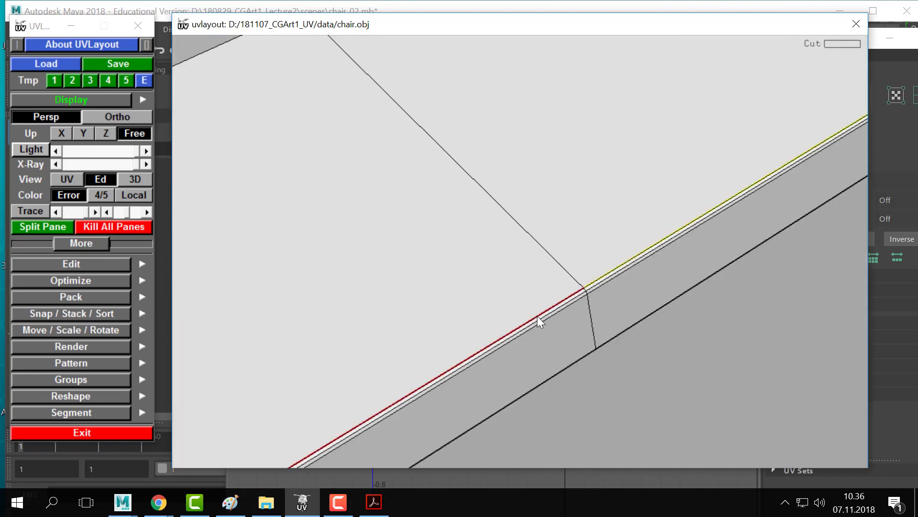
- Detach the seat along the cut, then cut and detach two further seat edges
{"action": "right_click_drag", "start_coordinate": [541, 315], "coordinate": [449, 310]}
{"action": "middle_click_drag", "start_coordinate": [449, 310], "coordinate": [334, 335]}
{"action": "left_click_drag", "start_coordinate": [334, 334], "coordinate": [519, 249]}
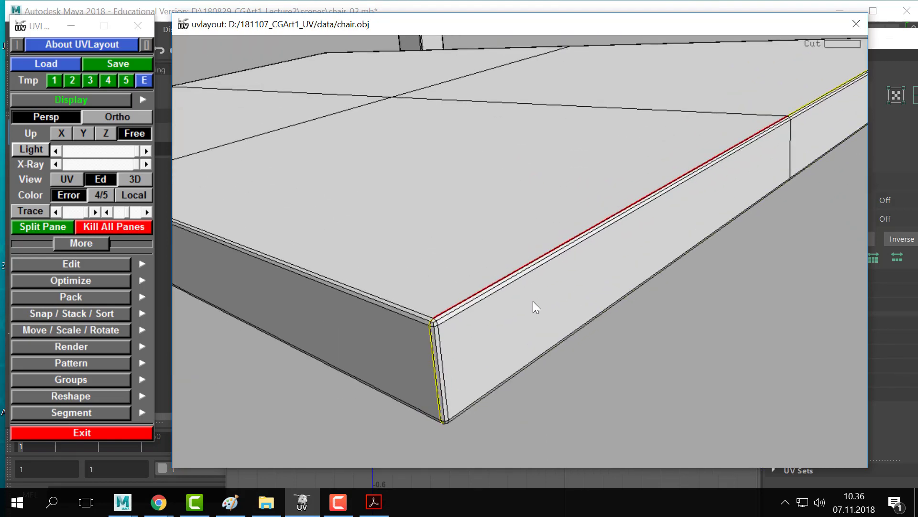
{"action": "key", "text": "Return"}
{"action": "left_click_drag", "start_coordinate": [510, 284], "coordinate": [500, 343]}
{"action": "key", "text": "c"}
{"action": "key", "text": "Return"}
{"action": "key", "text": "c"}
{"action": "key", "text": "c"}
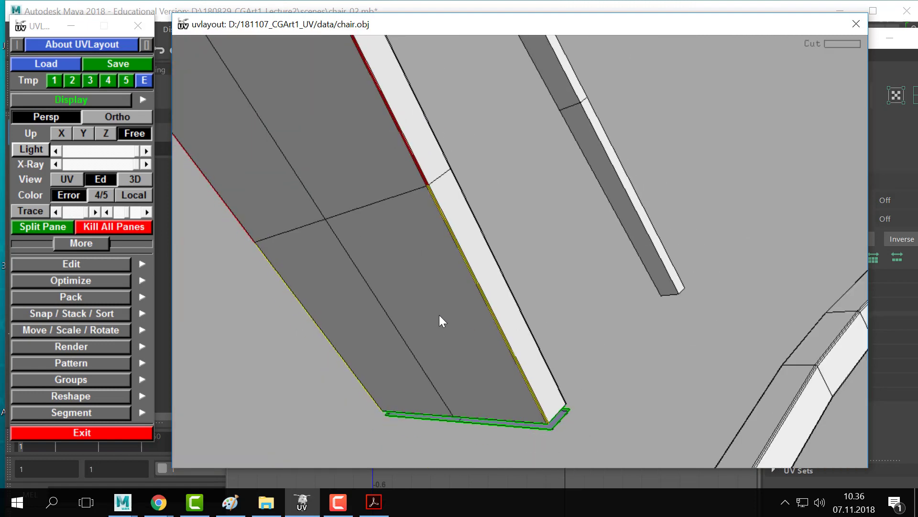
{"action": "key", "text": "Return"}
- Move the detached seat shell aside and drop the grey seat shell into the UV layout
{"action": "left_click_drag", "start_coordinate": [411, 313], "coordinate": [385, 326]}
{"action": "middle_click_drag", "start_coordinate": [385, 326], "coordinate": [352, 375]}
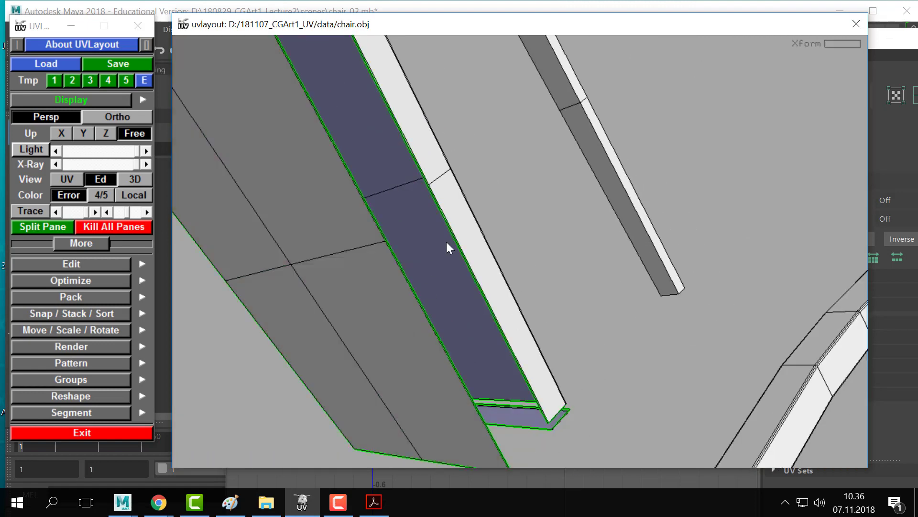
{"action": "left_click_drag", "start_coordinate": [526, 260], "coordinate": [569, 323]}
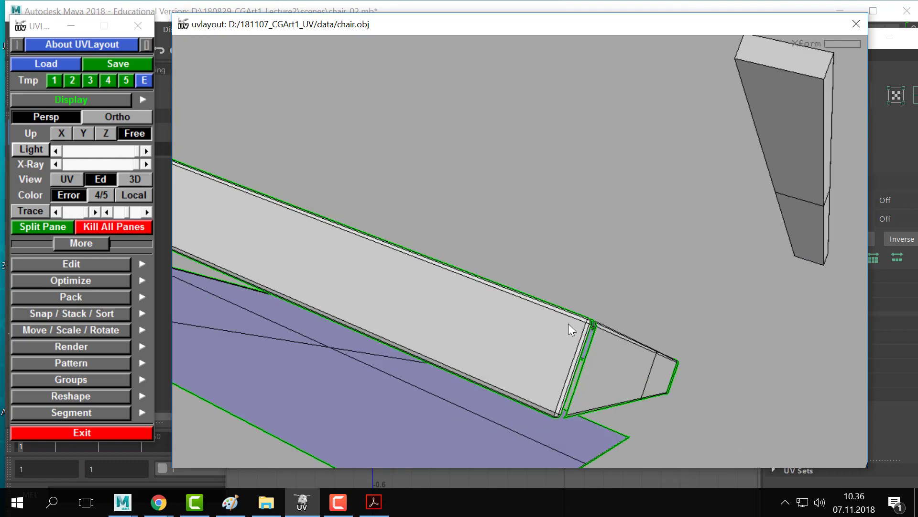
{"action": "right_click_drag", "start_coordinate": [568, 323], "coordinate": [412, 334]}
{"action": "middle_click_drag", "start_coordinate": [412, 335], "coordinate": [460, 314]}
{"action": "left_click_drag", "start_coordinate": [460, 314], "coordinate": [405, 323]}
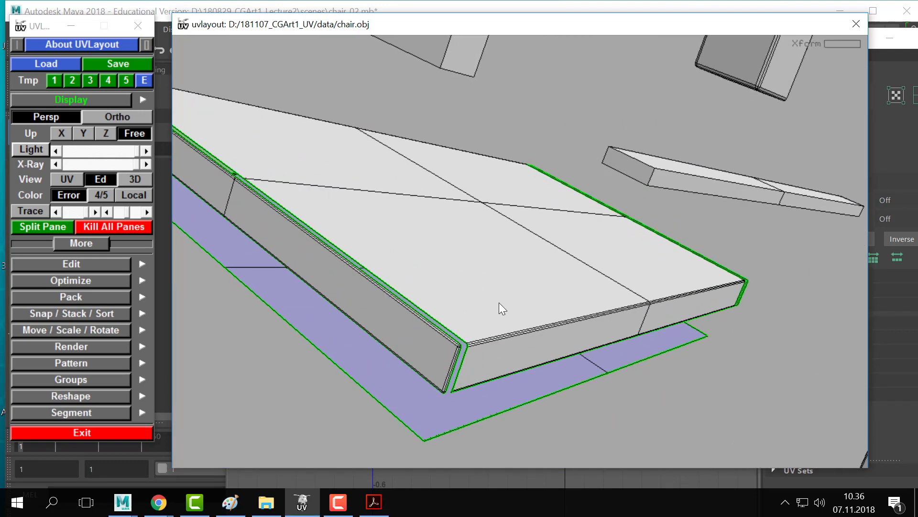
{"action": "key", "text": "d"}
{"action": "key", "text": "d"}
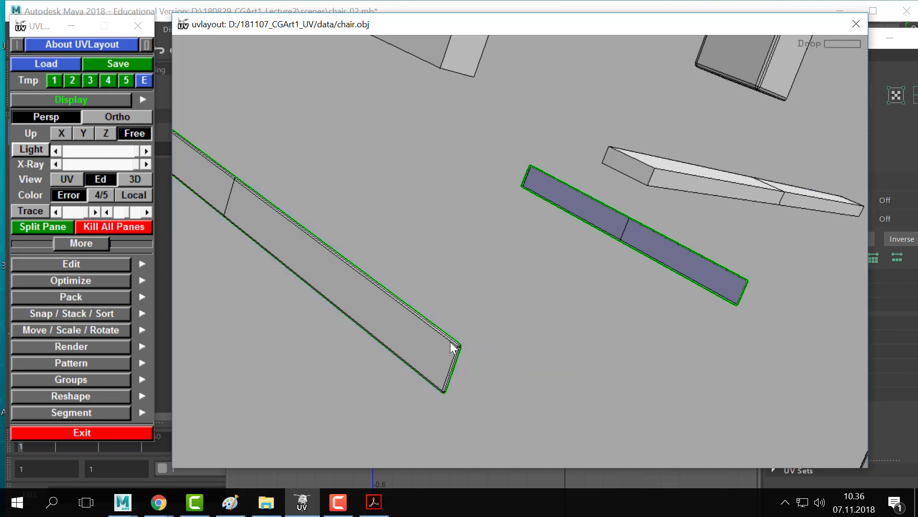
- Zoom in on the remaining grey shell and try a cut tag on its edge loop
{"action": "right_click_drag", "start_coordinate": [449, 341], "coordinate": [473, 308]}
{"action": "middle_click_drag", "start_coordinate": [473, 308], "coordinate": [486, 289]}
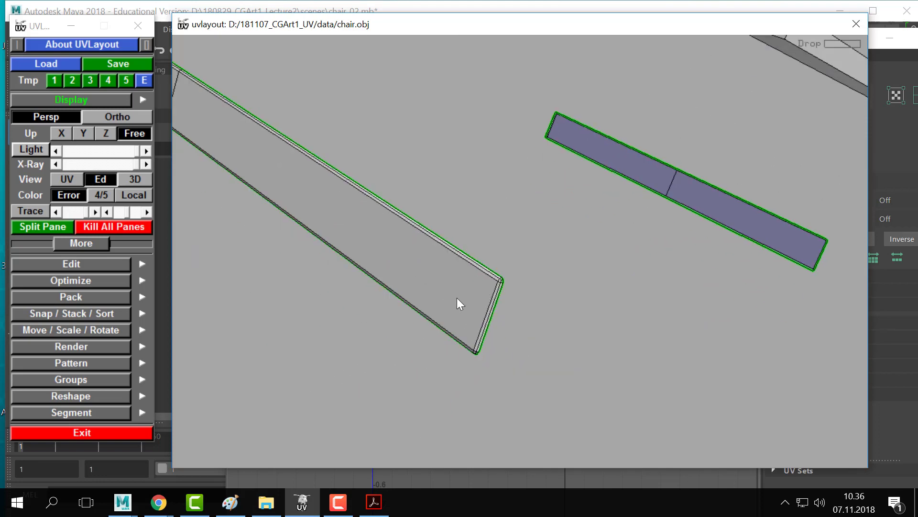
{"action": "right_click_drag", "start_coordinate": [458, 297], "coordinate": [537, 285]}
{"action": "left_click_drag", "start_coordinate": [537, 285], "coordinate": [461, 273]}
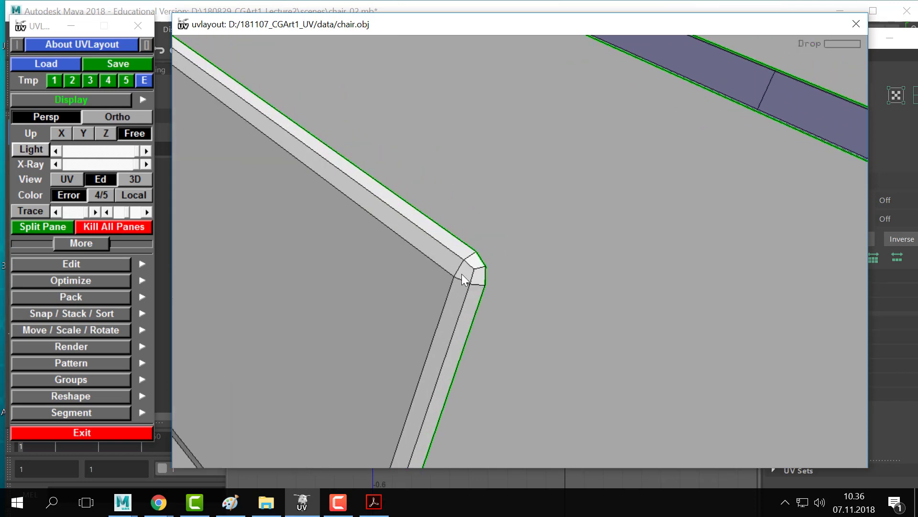
{"action": "left_click_drag", "start_coordinate": [495, 306], "coordinate": [435, 282]}
{"action": "key", "text": "c"}
{"action": "key", "text": "w"}
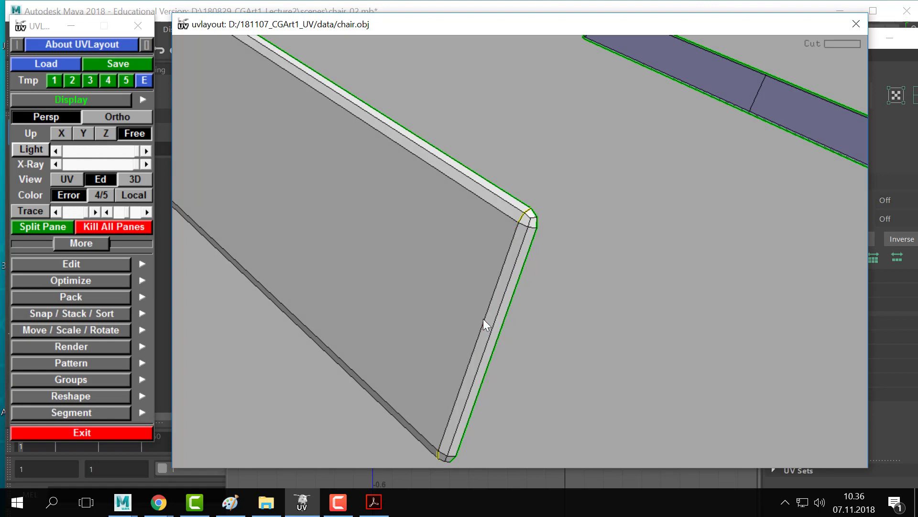
- Tag the grey shell's left edge loop, split the shell, and drop it into the layout
{"action": "right_click_drag", "start_coordinate": [349, 217], "coordinate": [579, 357]}
{"action": "left_click_drag", "start_coordinate": [580, 357], "coordinate": [529, 265]}
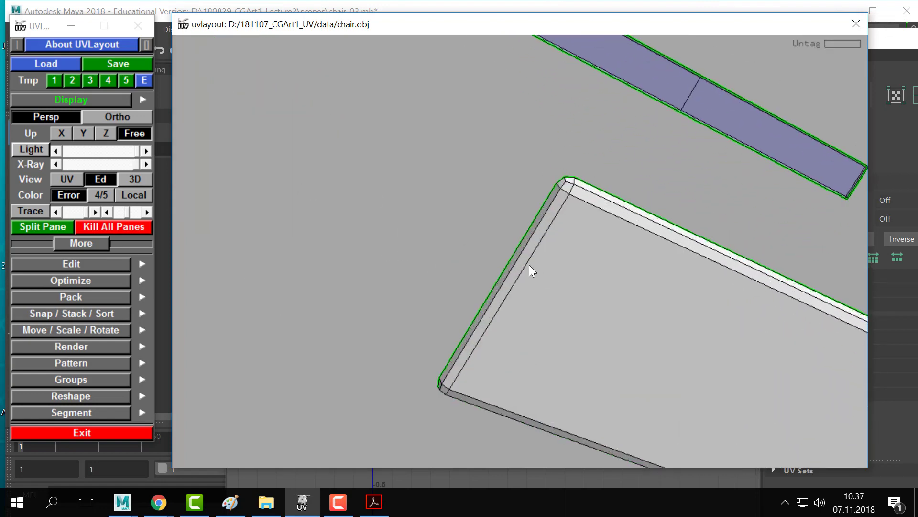
{"action": "key", "text": "c"}
{"action": "key", "text": "w"}
{"action": "left_click_drag", "start_coordinate": [558, 292], "coordinate": [259, 182]}
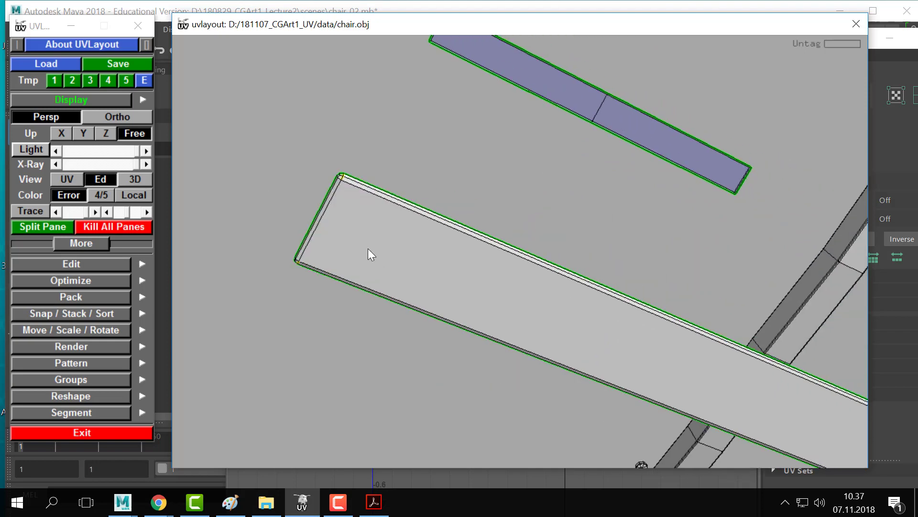
{"action": "key", "text": "Return"}
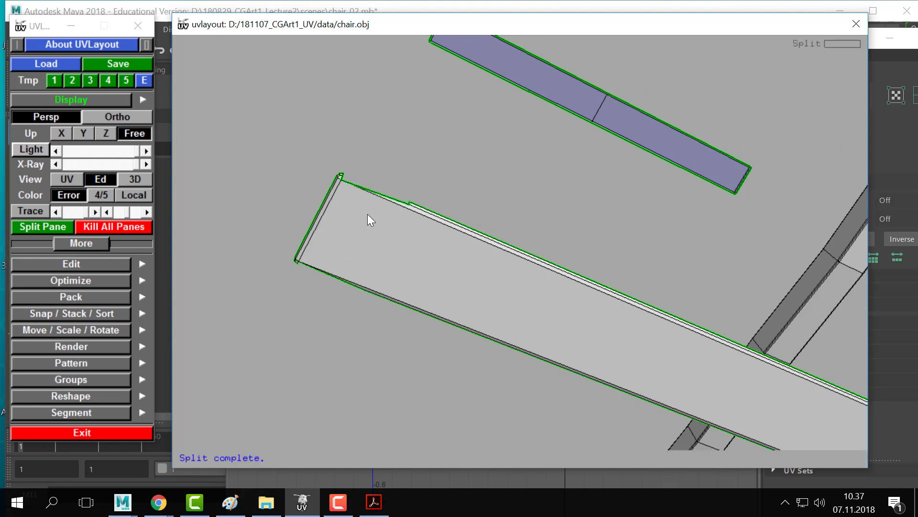
{"action": "mouse_move", "coordinate": [473, 247]}
{"action": "left_mouse_down"}
{"action": "mouse_move", "coordinate": [522, 297]}
{"action": "mouse_move", "coordinate": [375, 254]}
{"action": "mouse_move", "coordinate": [483, 246]}
{"action": "left_mouse_up"}
{"action": "key", "text": "d"}
- Mark a seam at the green-outlined strip's rounded corner and split the strip
{"action": "left_click_drag", "start_coordinate": [468, 300], "coordinate": [486, 291]}
{"action": "right_click_drag", "start_coordinate": [486, 292], "coordinate": [502, 242]}
{"action": "left_click_drag", "start_coordinate": [501, 242], "coordinate": [457, 231]}
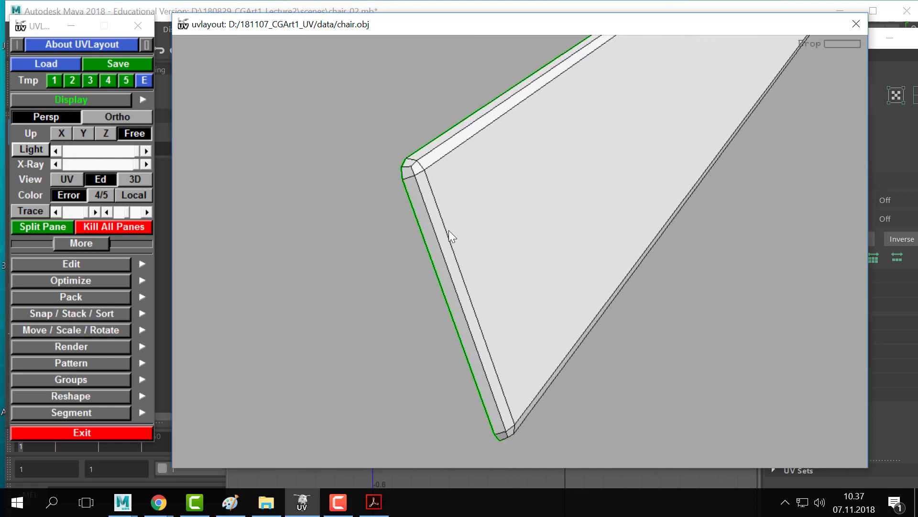
{"action": "key", "text": "c"}
{"action": "key", "text": "w"}
{"action": "key", "text": "shift+s"}
- Cut the strip's end edge, split it there, and drop the strip into the layout
{"action": "left_click_drag", "start_coordinate": [656, 151], "coordinate": [415, 169]}
{"action": "right_click_drag", "start_coordinate": [414, 168], "coordinate": [254, 311]}
{"action": "left_click_drag", "start_coordinate": [254, 311], "coordinate": [450, 178]}
{"action": "key", "text": "c"}
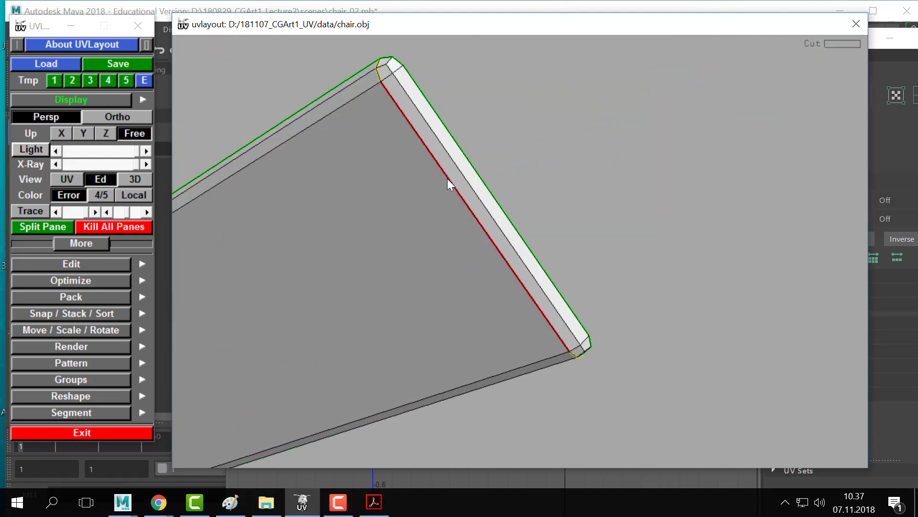
{"action": "key", "text": "shift+s"}
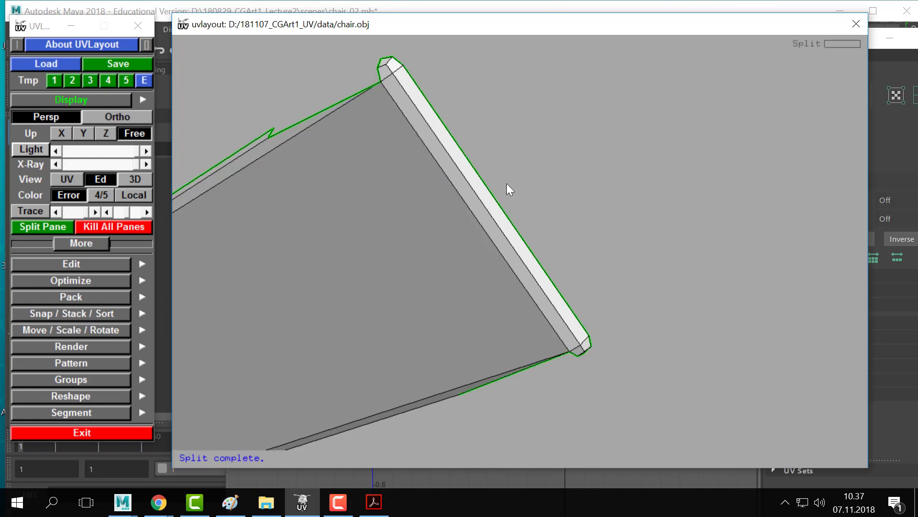
{"action": "left_click_drag", "start_coordinate": [507, 182], "coordinate": [589, 261]}
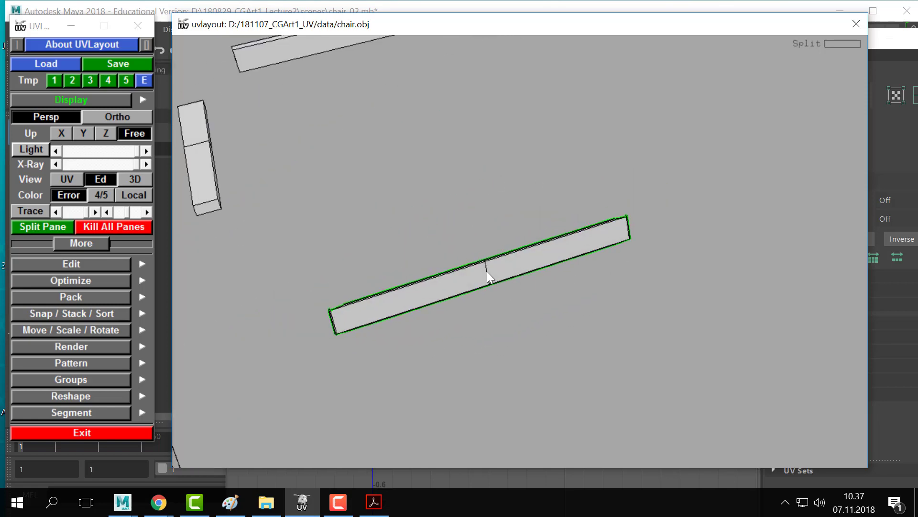
{"action": "key", "text": "d"}
{"action": "right_click_drag", "start_coordinate": [486, 271], "coordinate": [435, 218]}
{"action": "middle_click_drag", "start_coordinate": [480, 239], "coordinate": [489, 288]}
- Switch to the UV view and flatten the grey seat shell
{"action": "key", "text": "1"}
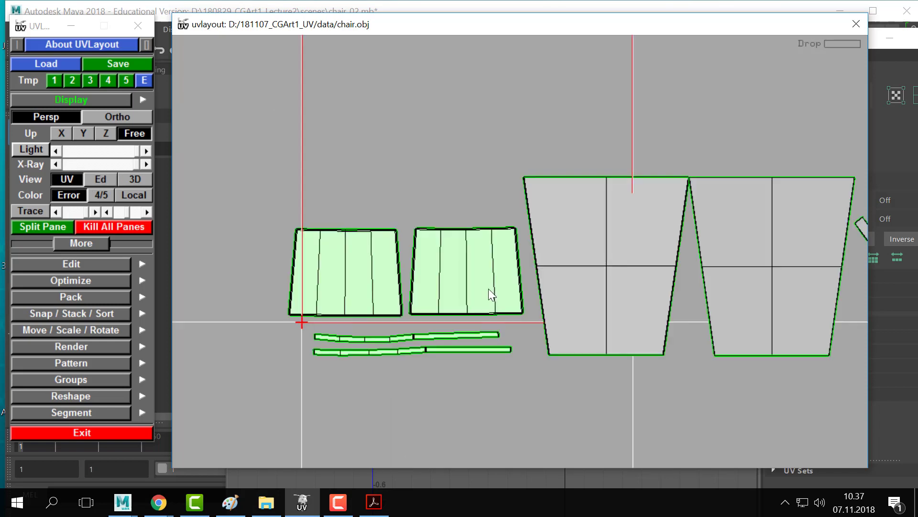
{"action": "right_click_drag", "start_coordinate": [489, 288], "coordinate": [447, 262]}
{"action": "middle_click_drag", "start_coordinate": [766, 273], "coordinate": [672, 269]}
{"action": "right_click_drag", "start_coordinate": [672, 268], "coordinate": [459, 249]}
{"action": "middle_click_drag", "start_coordinate": [459, 250], "coordinate": [510, 243]}
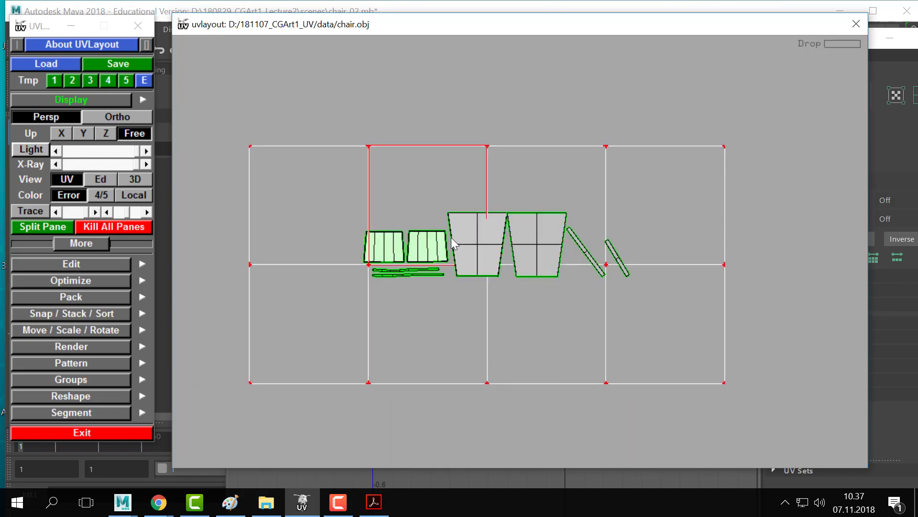
{"action": "key", "text": "f"}
- Rotate the centre shell upright and shrink it to about a third of its size
{"action": "right_click_drag", "start_coordinate": [733, 273], "coordinate": [568, 262]}
{"action": "middle_click_drag", "start_coordinate": [524, 259], "coordinate": [498, 260]}
{"action": "left_click_drag", "start_coordinate": [501, 262], "coordinate": [506, 264]}
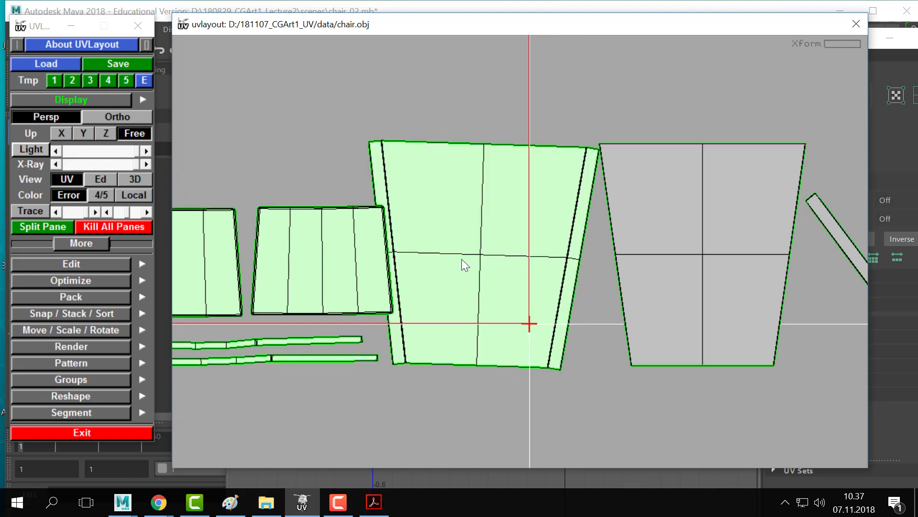
{"action": "left_click_drag", "start_coordinate": [480, 259], "coordinate": [468, 177]}
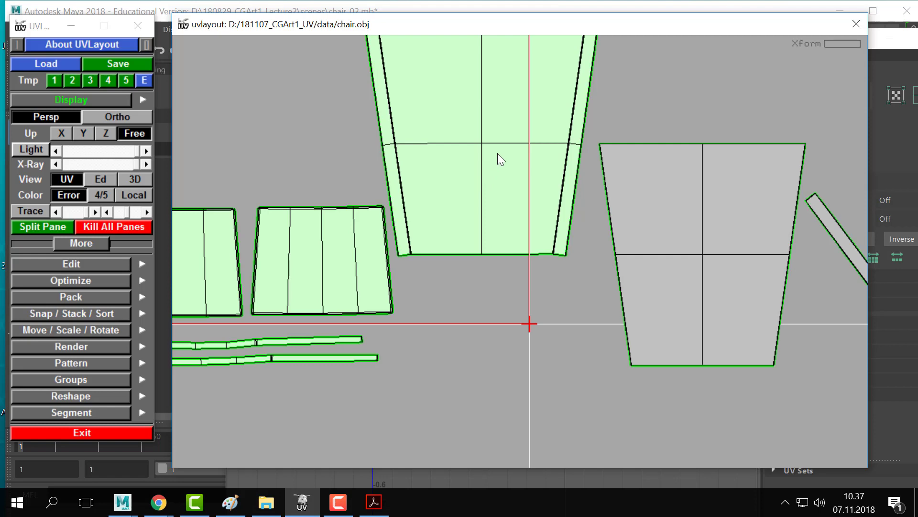
{"action": "right_click_drag", "start_coordinate": [498, 154], "coordinate": [461, 137]}
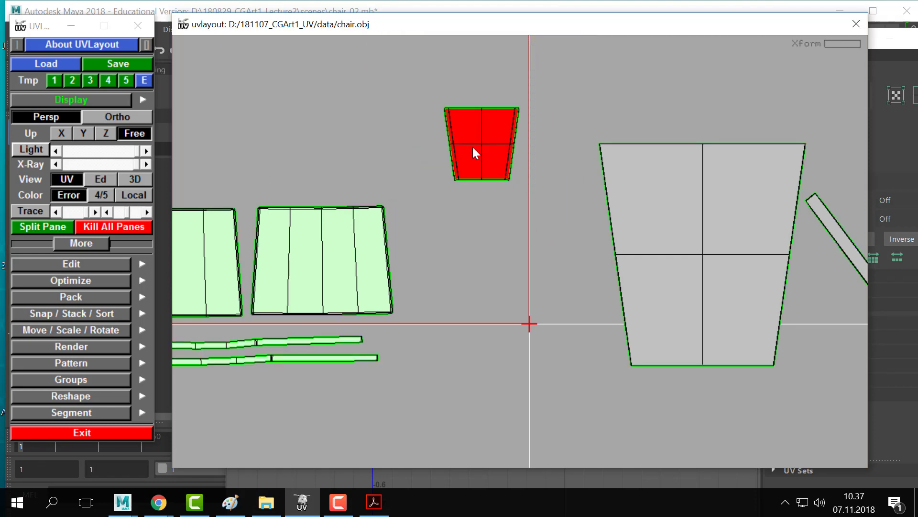
{"action": "middle_click_drag", "start_coordinate": [301, 88], "coordinate": [361, 157]}
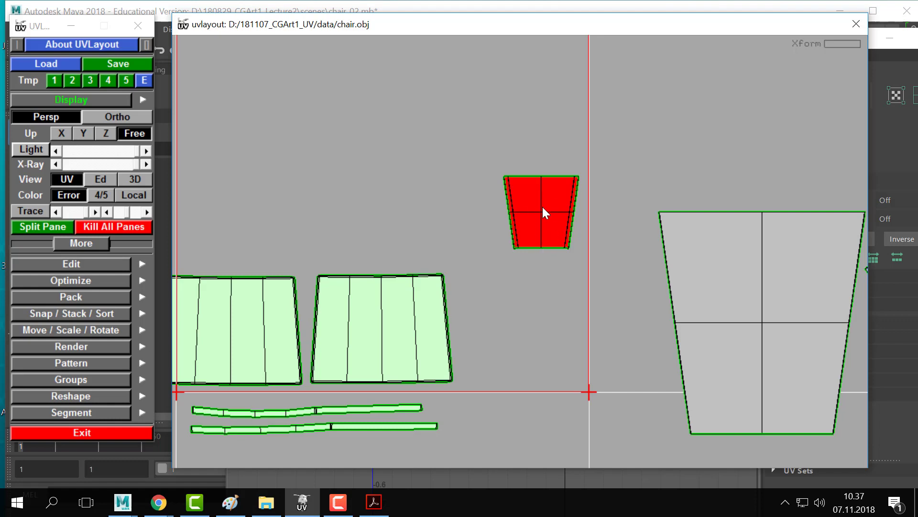
{"action": "key", "text": "f"}
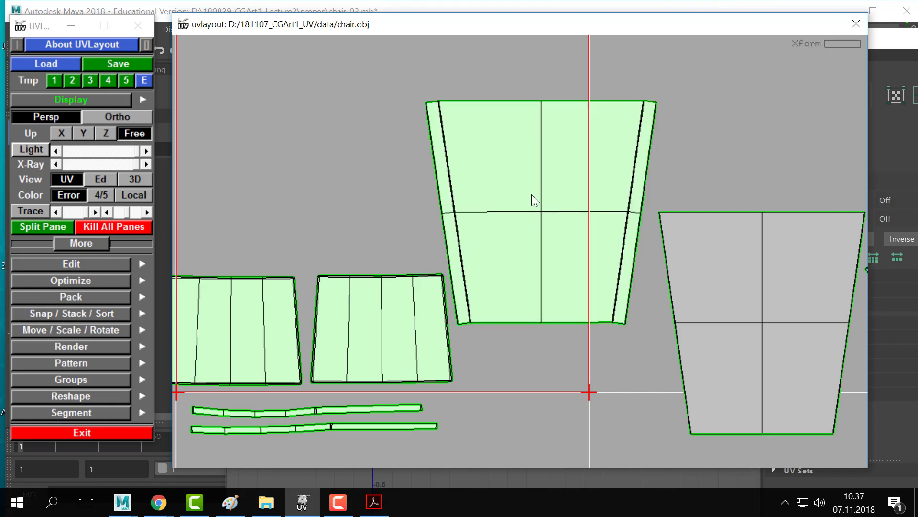
- Shrink the large blue shell until it matches the other chair shells' scale
{"action": "right_click_drag", "start_coordinate": [690, 231], "coordinate": [528, 210]}
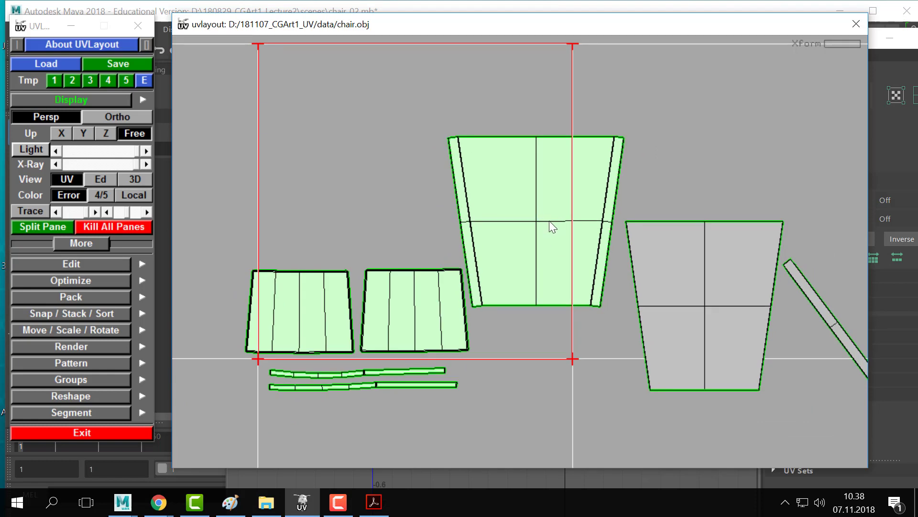
{"action": "middle_click_drag", "start_coordinate": [556, 225], "coordinate": [448, 198]}
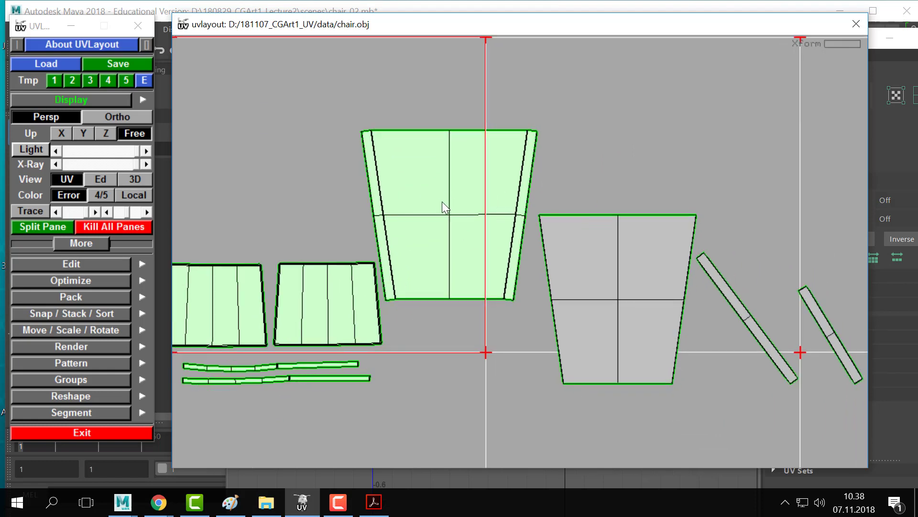
{"action": "right_click_drag", "start_coordinate": [449, 202], "coordinate": [253, 231]}
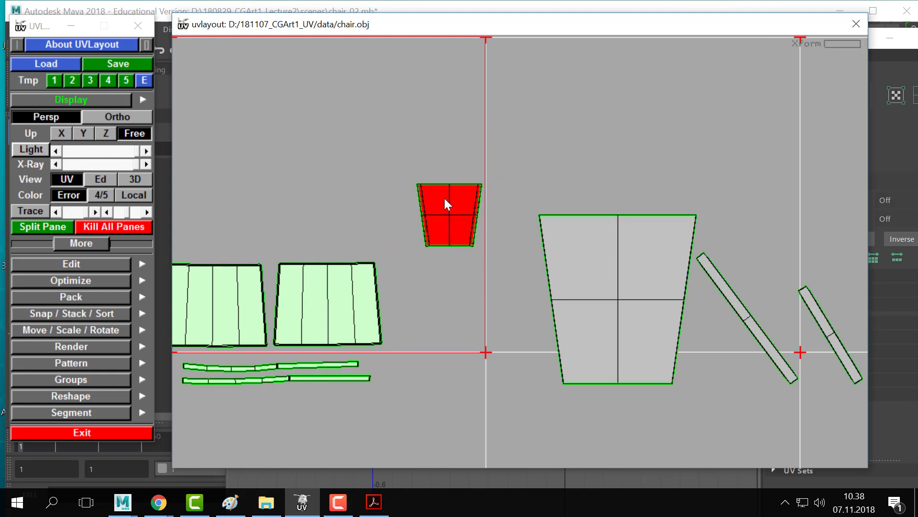
{"action": "right_click_drag", "start_coordinate": [548, 202], "coordinate": [510, 209]}
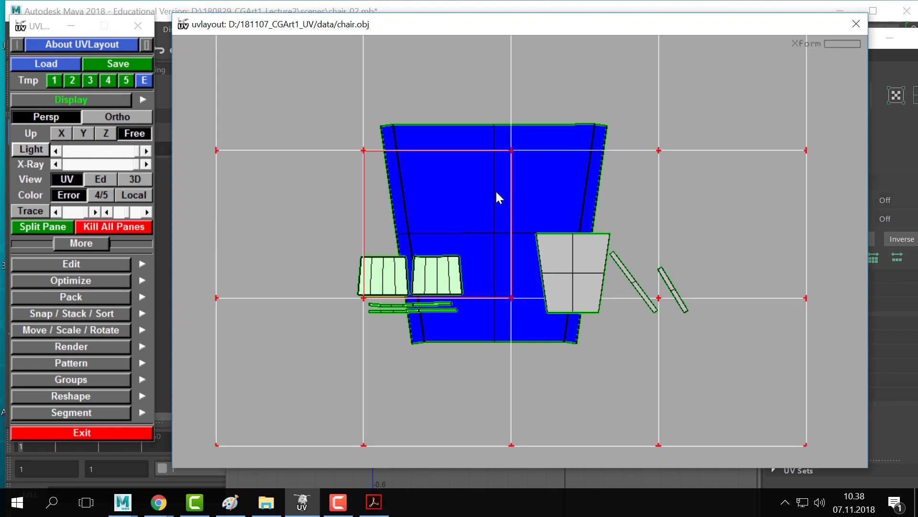
{"action": "right_click_drag", "start_coordinate": [473, 219], "coordinate": [452, 321]}
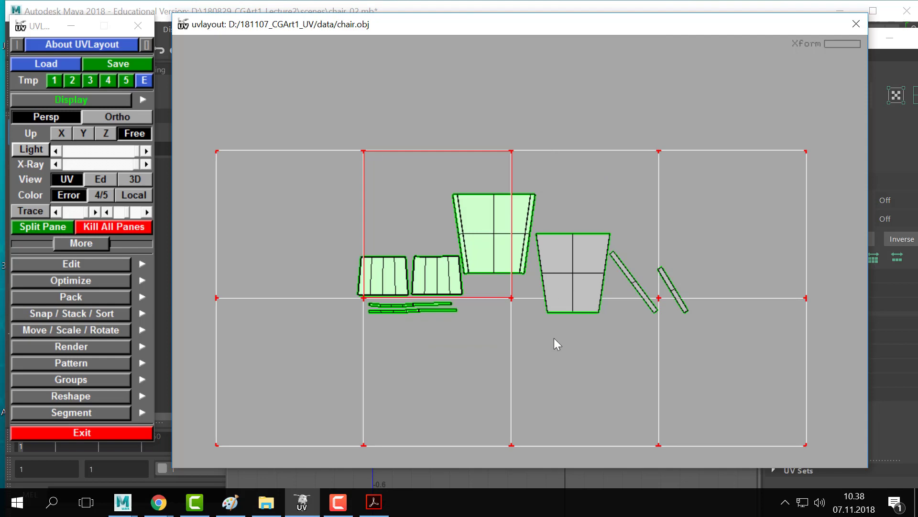
- Flatten the grey back shell, rotate it upright, and level it with the others
{"action": "key", "text": "shift+f"}
{"action": "key", "text": "space"}
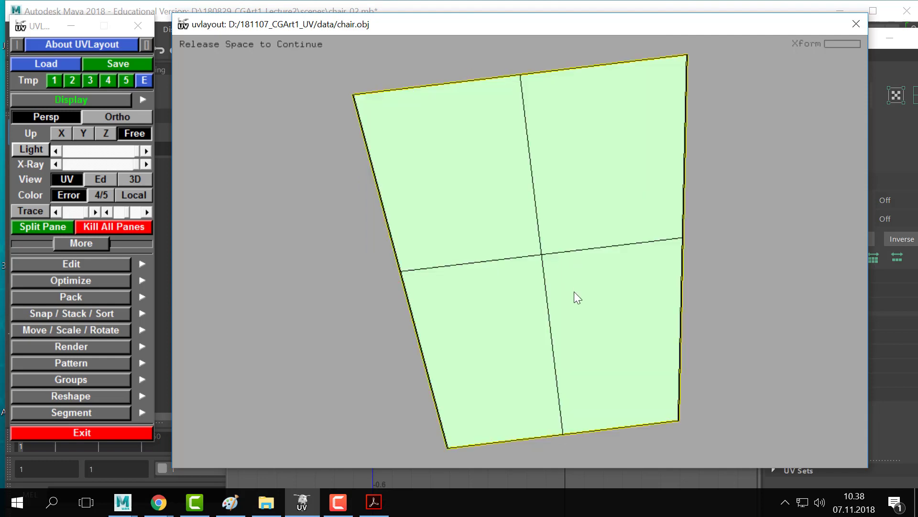
{"action": "right_click_drag", "start_coordinate": [574, 292], "coordinate": [192, 253]}
{"action": "left_click_drag", "start_coordinate": [512, 256], "coordinate": [509, 255]}
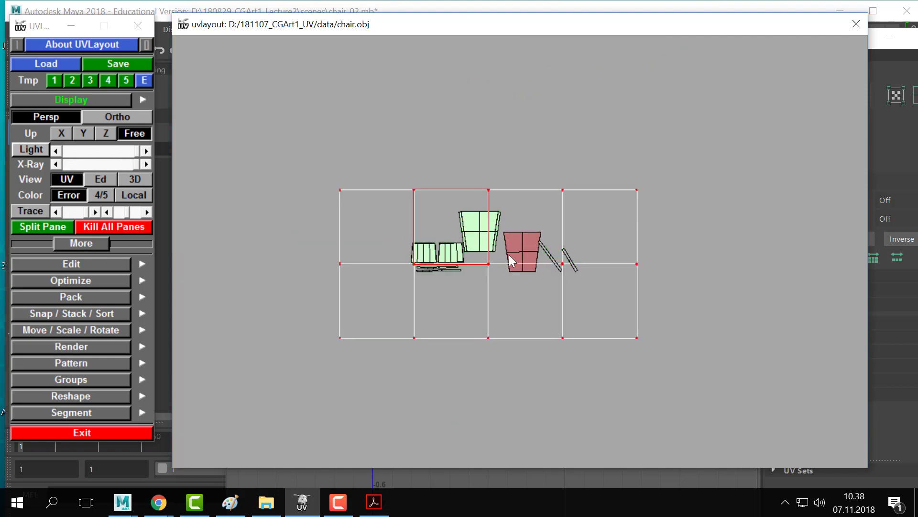
{"action": "middle_click_drag", "start_coordinate": [514, 255], "coordinate": [511, 233]}
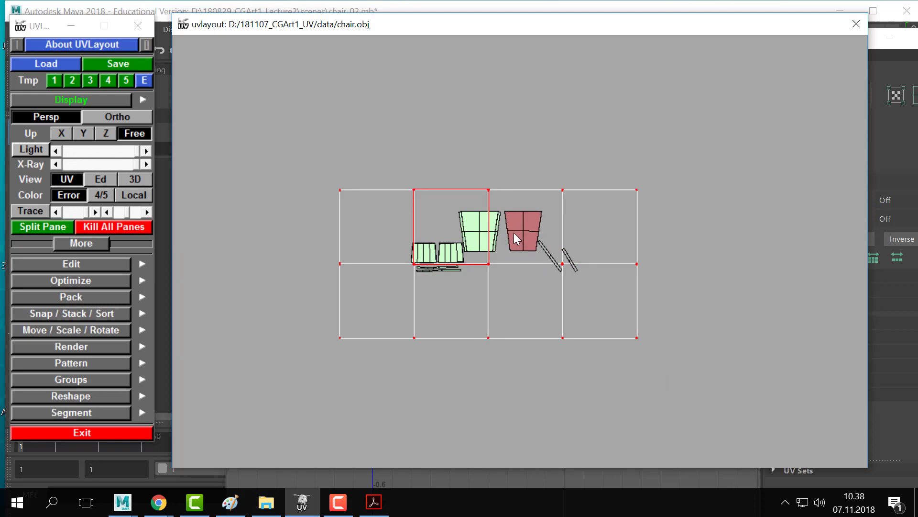
- Flatten both slanted stick shells, stand them upright, and line them up beside the large shell
{"action": "key", "text": "shift+f"}
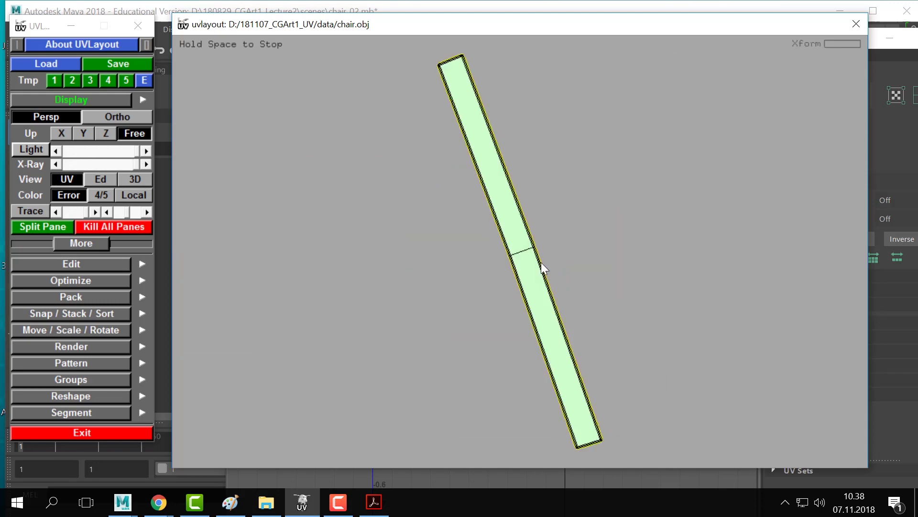
{"action": "right_click_drag", "start_coordinate": [579, 278], "coordinate": [416, 279]}
{"action": "left_click_drag", "start_coordinate": [529, 269], "coordinate": [506, 273]}
{"action": "middle_click_drag", "start_coordinate": [520, 266], "coordinate": [478, 198]}
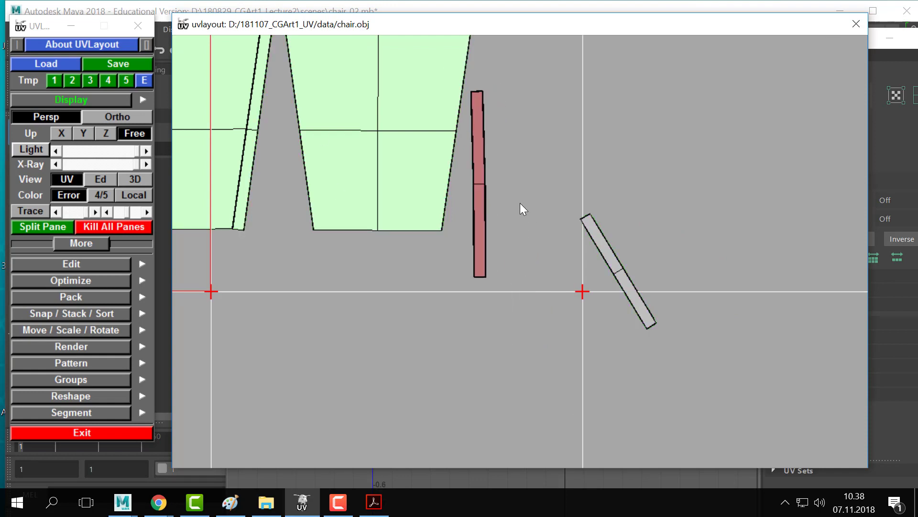
{"action": "key", "text": "shift+f"}
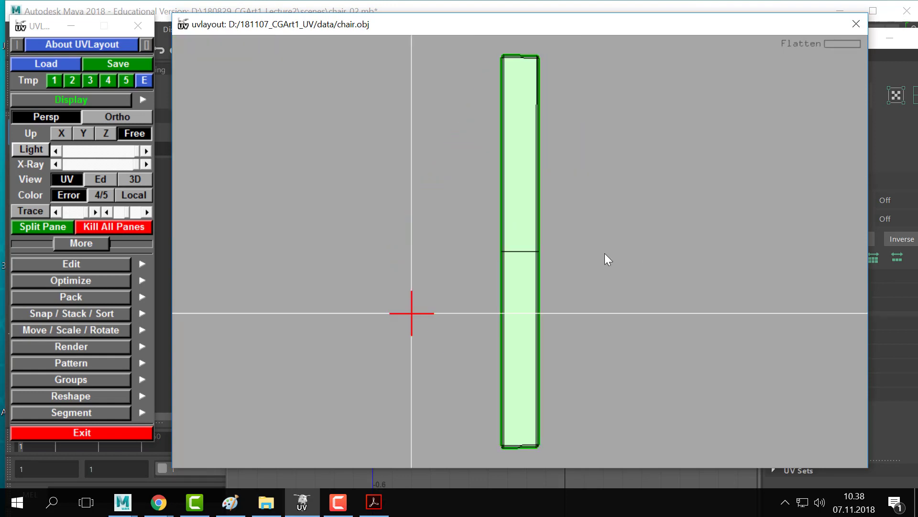
{"action": "middle_click_drag", "start_coordinate": [521, 232], "coordinate": [410, 179]}
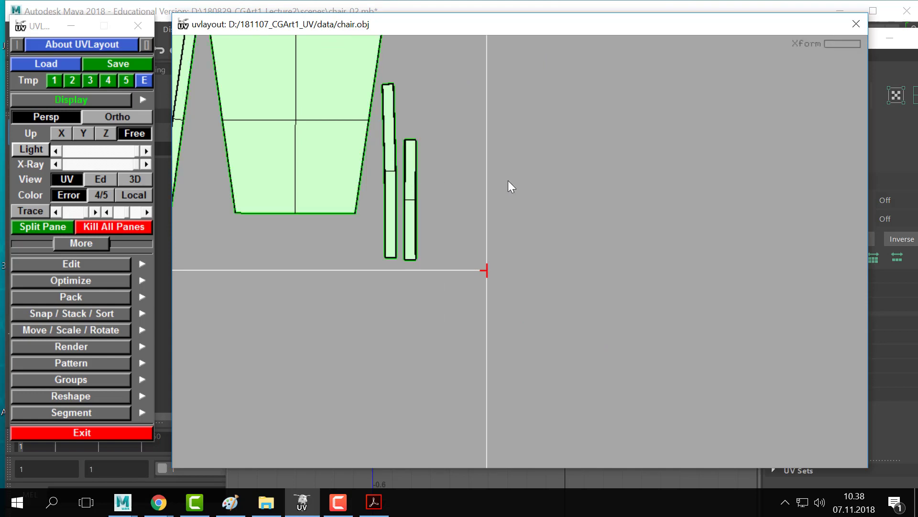
{"action": "right_click_drag", "start_coordinate": [508, 180], "coordinate": [552, 237]}
{"action": "middle_click_drag", "start_coordinate": [552, 237], "coordinate": [584, 259]}
{"action": "middle_click_drag", "start_coordinate": [354, 166], "coordinate": [408, 162]}
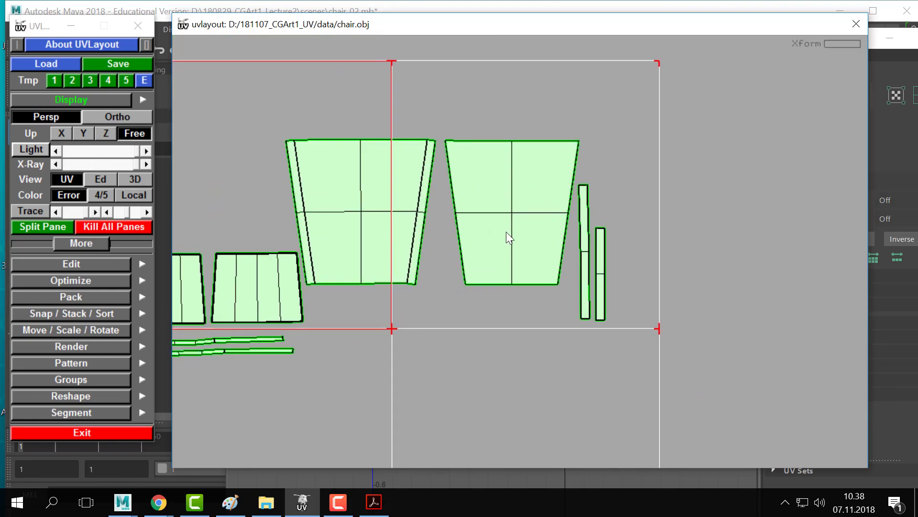
- Check the result in Maya's UV Editor, then return to UVLayout
{"action": "key", "text": "alt+Tab"}
{"action": "left_click", "coordinate": [215, 210]}
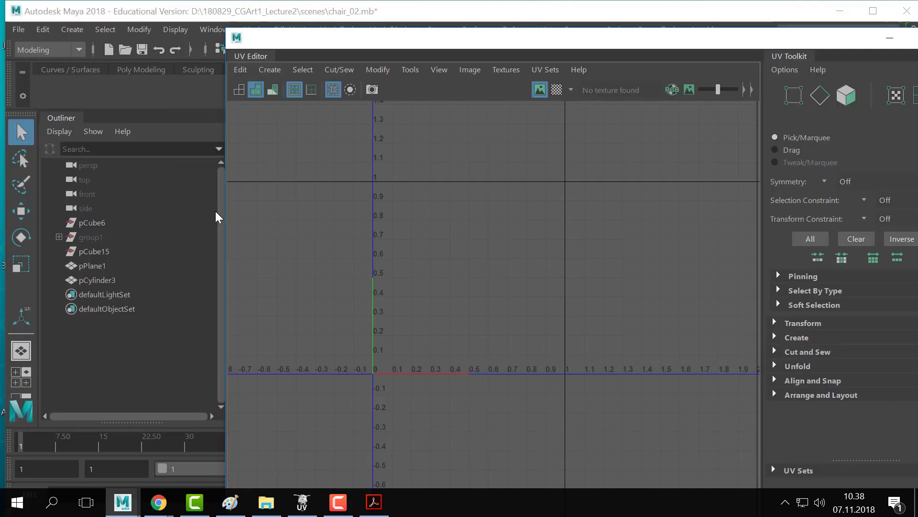
{"action": "key", "text": "alt+Tab"}
{"action": "left_click", "coordinate": [284, 212]}
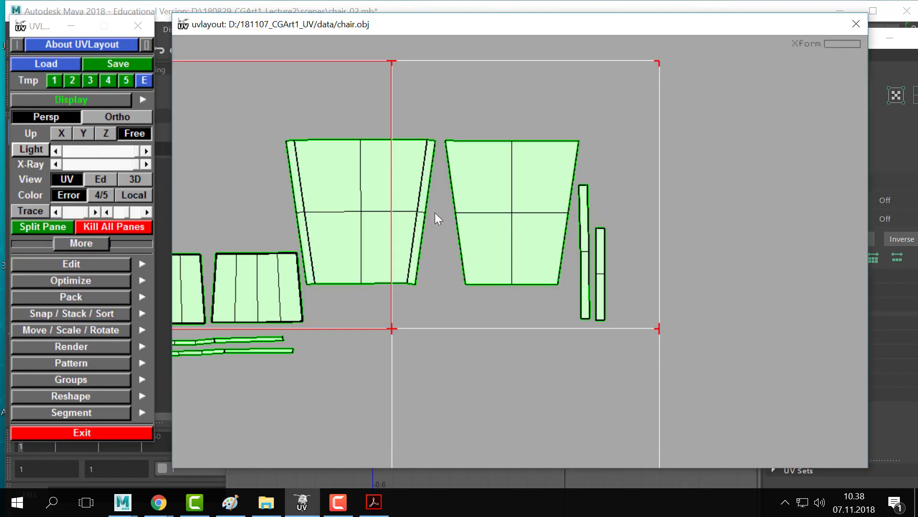
{"action": "key", "text": "2"}
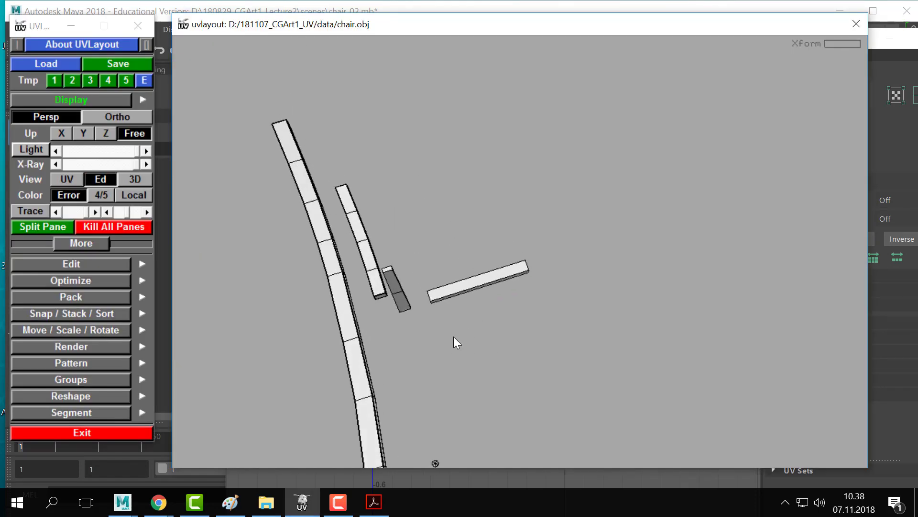
{"action": "key", "text": "1"}
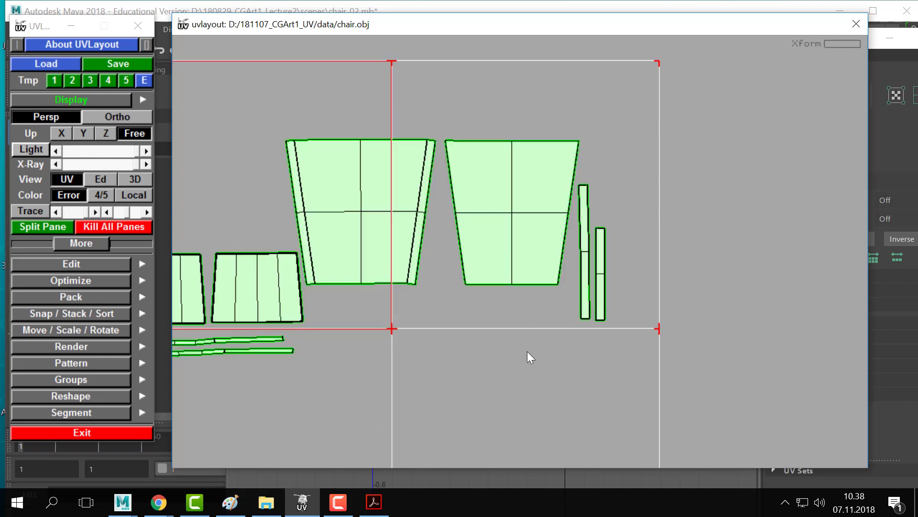
{"action": "right_click_drag", "start_coordinate": [514, 219], "coordinate": [202, 243]}
{"action": "middle_click_drag", "start_coordinate": [530, 194], "coordinate": [450, 249]}
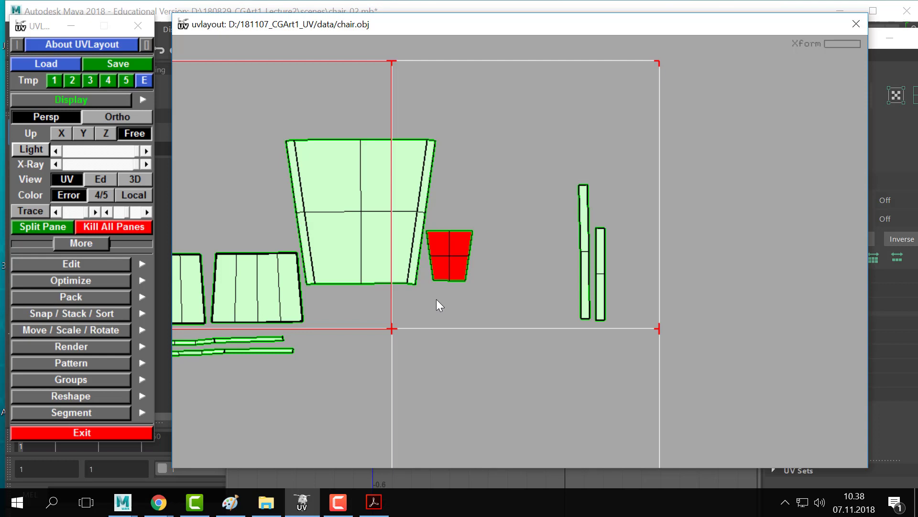
{"action": "key", "text": "ctrl+z"}
{"action": "key", "text": "ctrl+z"}
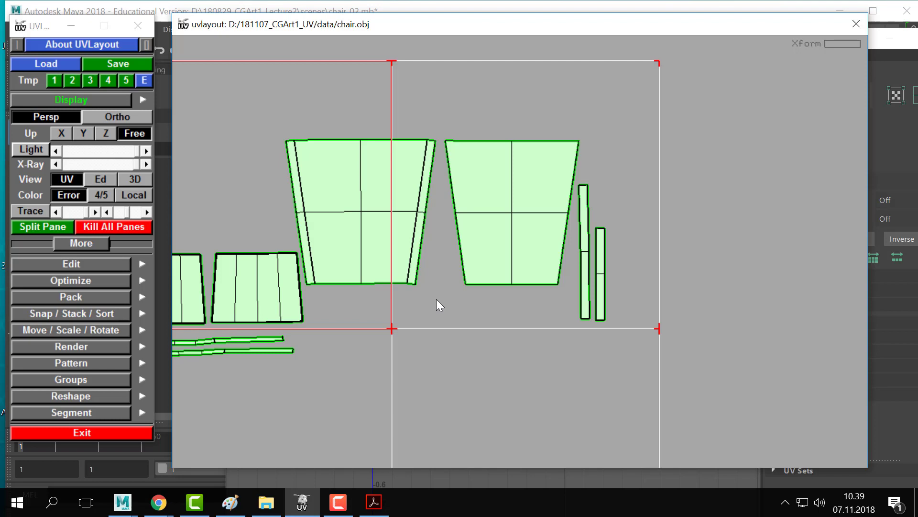
{"action": "scroll", "coordinate": [452, 257], "scroll_direction": "down", "scroll_amount": 1}
{"action": "scroll", "coordinate": [466, 254], "scroll_direction": "up", "scroll_amount": 1}
{"action": "scroll", "coordinate": [507, 239], "scroll_direction": "down", "scroll_amount": 1}
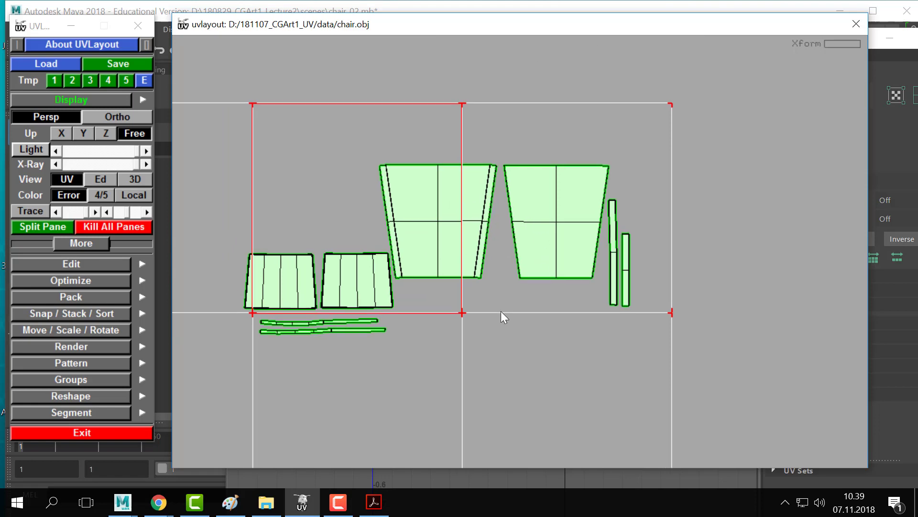
{"action": "key", "text": "2"}
- Bring the short block into view and mark its vertical edge as a seam
{"action": "left_click_drag", "start_coordinate": [495, 295], "coordinate": [529, 229]}
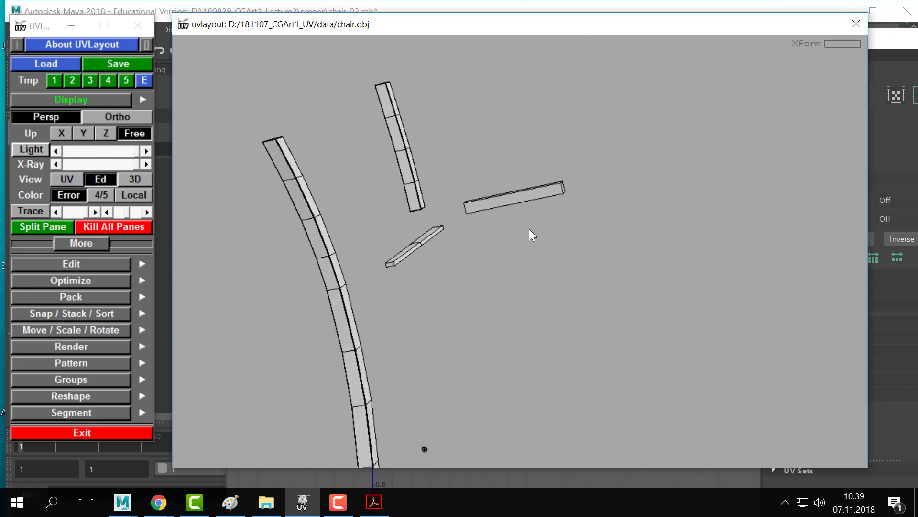
{"action": "right_click_drag", "start_coordinate": [529, 228], "coordinate": [610, 299]}
{"action": "left_click_drag", "start_coordinate": [610, 226], "coordinate": [551, 236]}
{"action": "middle_click_drag", "start_coordinate": [551, 235], "coordinate": [531, 296]}
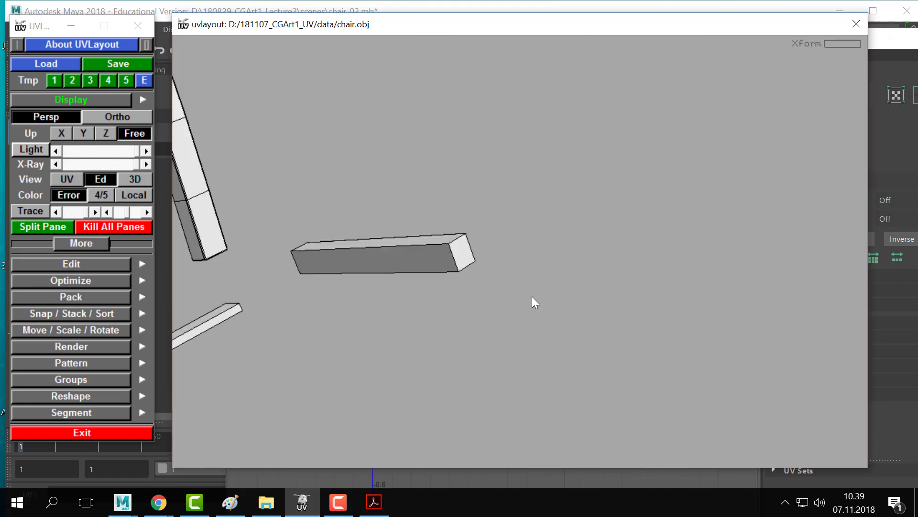
{"action": "left_click_drag", "start_coordinate": [531, 297], "coordinate": [458, 224]}
{"action": "middle_click_drag", "start_coordinate": [458, 224], "coordinate": [573, 257]}
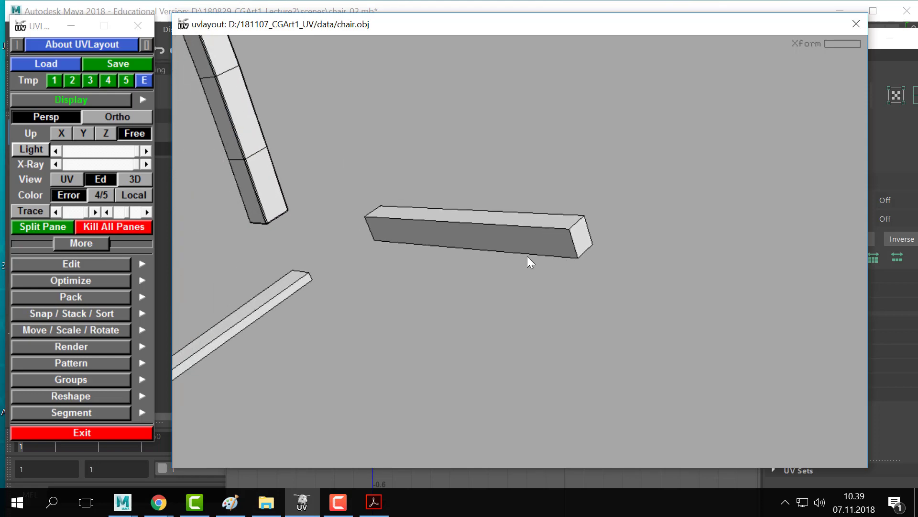
{"action": "left_click_drag", "start_coordinate": [489, 230], "coordinate": [334, 371]}
{"action": "right_click_drag", "start_coordinate": [334, 371], "coordinate": [628, 293]}
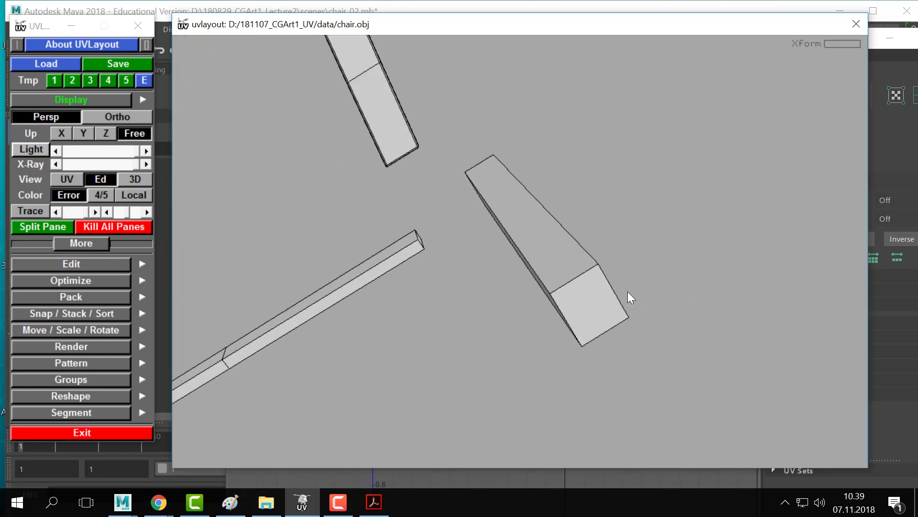
{"action": "left_click_drag", "start_coordinate": [628, 294], "coordinate": [590, 263]}
{"action": "right_click_drag", "start_coordinate": [590, 263], "coordinate": [420, 297]}
{"action": "left_click_drag", "start_coordinate": [420, 296], "coordinate": [477, 274]}
{"action": "key", "text": "c"}
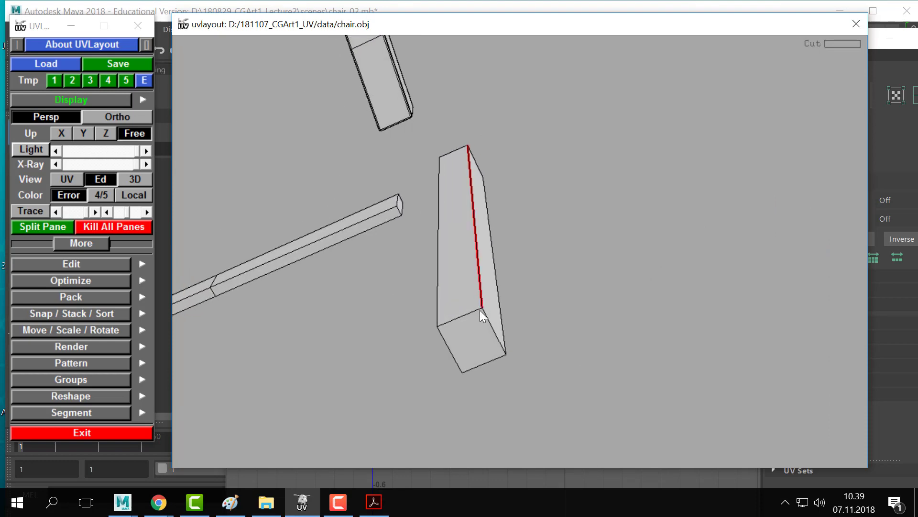
- Cut the block's top edge, split it, and detach and drop its top face into the layout
{"action": "left_click_drag", "start_coordinate": [570, 310], "coordinate": [548, 332]}
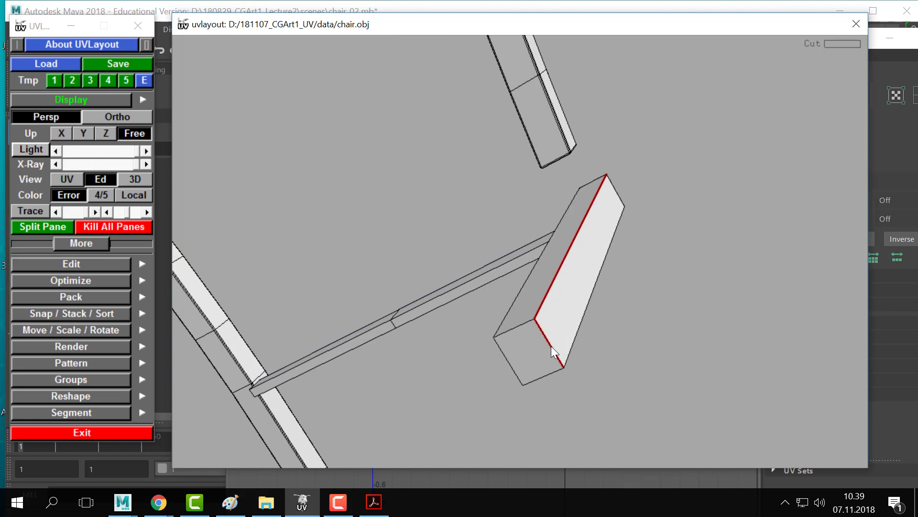
{"action": "left_click_drag", "start_coordinate": [570, 360], "coordinate": [681, 212]}
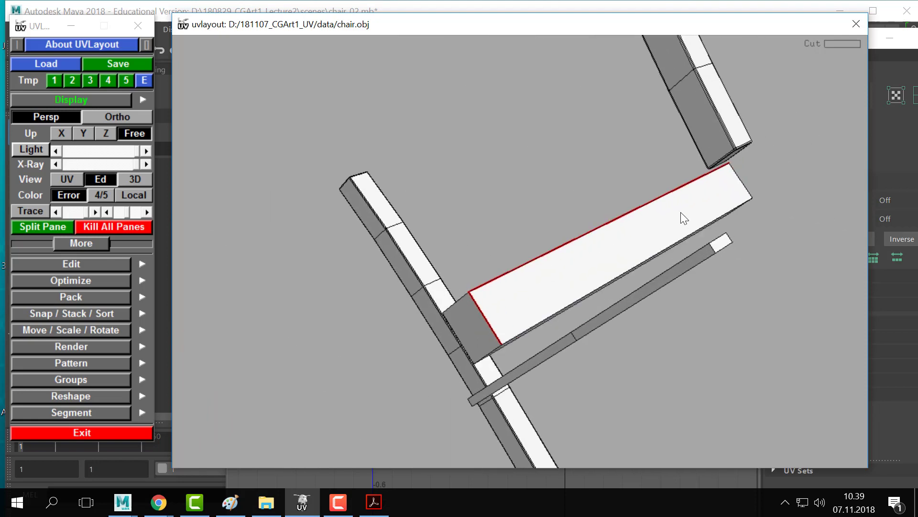
{"action": "key", "text": "c"}
{"action": "key", "text": "Return"}
{"action": "left_click_drag", "start_coordinate": [668, 219], "coordinate": [606, 343]}
{"action": "key", "text": "c"}
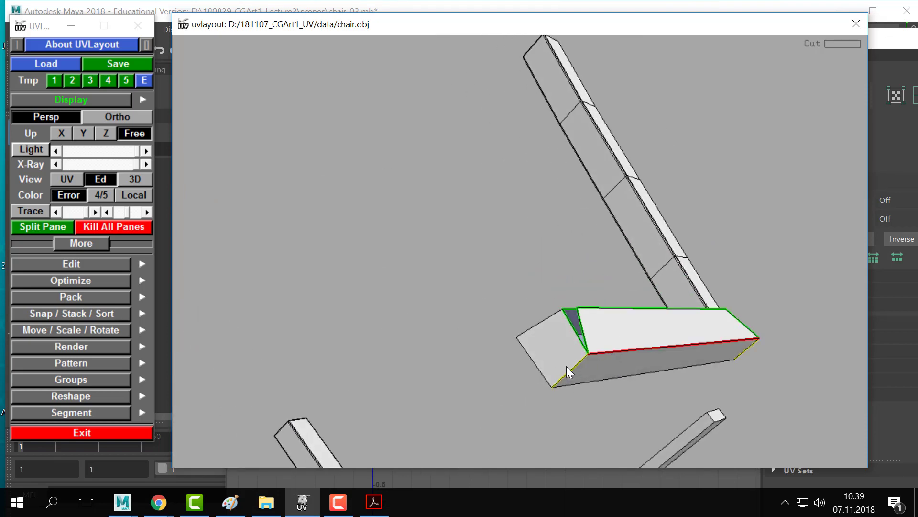
{"action": "key", "text": "BackSpace"}
{"action": "key", "text": "d"}
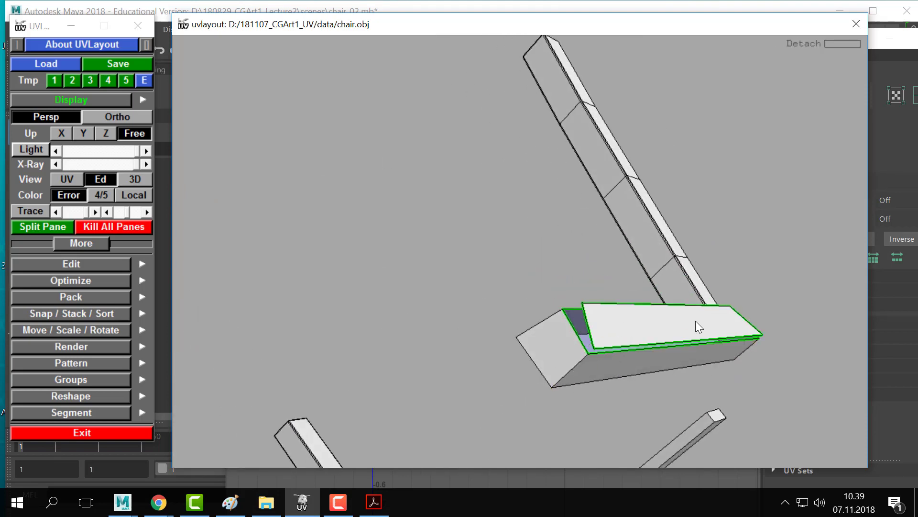
{"action": "key", "text": "d"}
- Split the block along its front vertical edge, split off the end cap, and drop the piece
{"action": "key", "text": "c"}
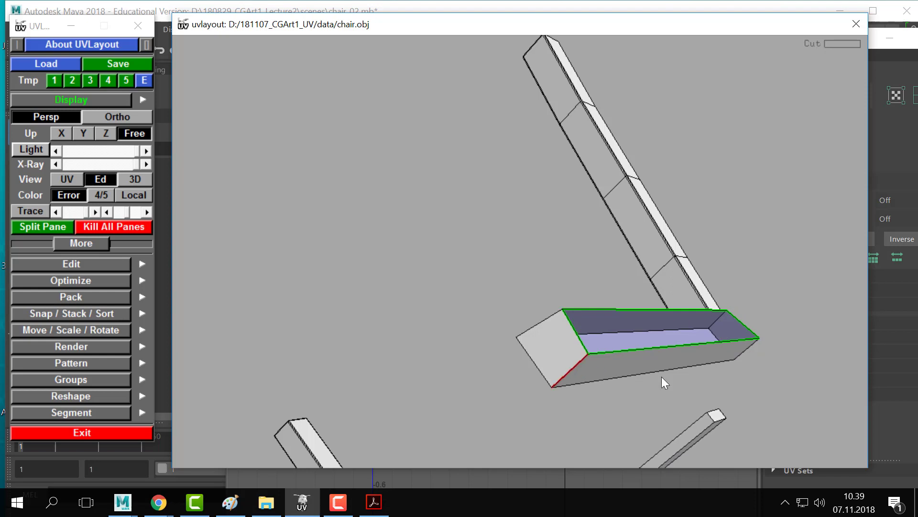
{"action": "key", "text": "Return"}
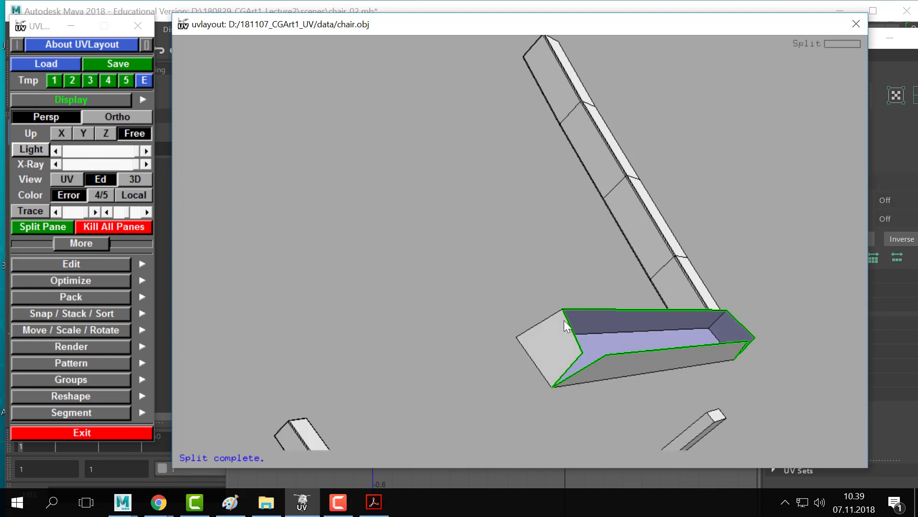
{"action": "key", "text": "c"}
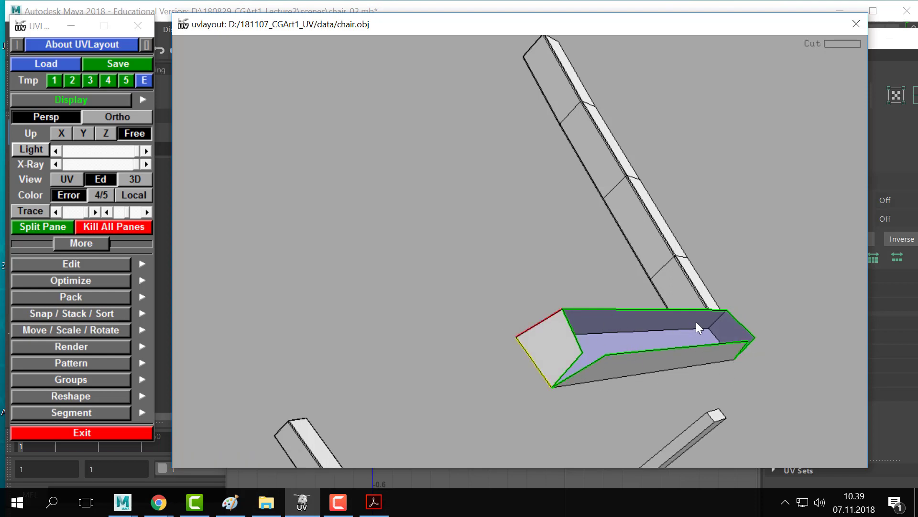
{"action": "key", "text": "u"}
{"action": "key", "text": "Return"}
{"action": "key", "text": "d"}
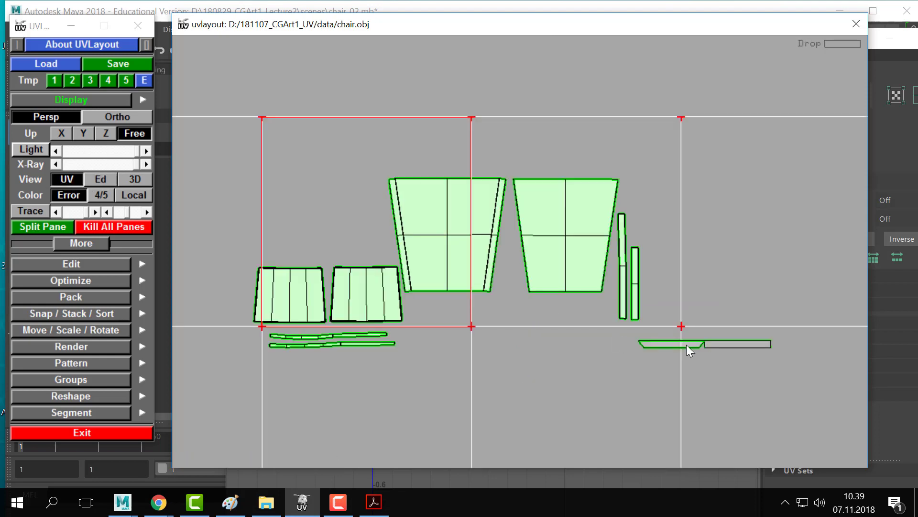
- Flatten the dropped strip shells, turn the long one horizontal, and place the thin one beneath it
{"action": "middle_click_drag", "start_coordinate": [687, 345], "coordinate": [503, 320]}
{"action": "right_click_drag", "start_coordinate": [503, 320], "coordinate": [432, 341]}
{"action": "key", "text": "shift+f"}
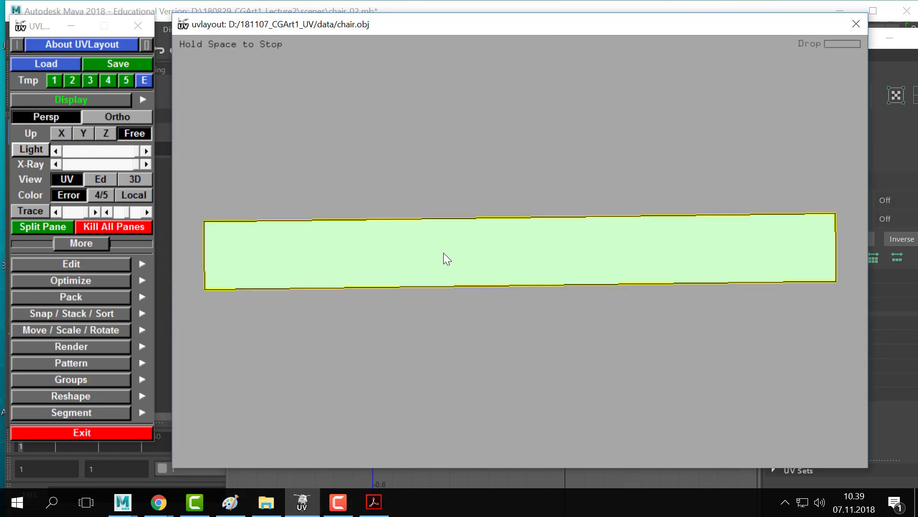
{"action": "key", "text": "shift+f"}
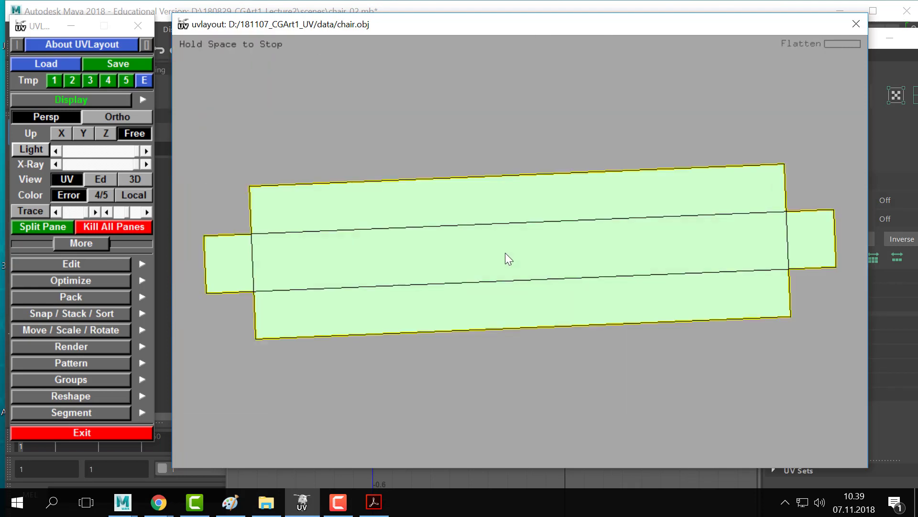
{"action": "right_click_drag", "start_coordinate": [653, 287], "coordinate": [481, 267]}
{"action": "middle_click_drag", "start_coordinate": [505, 267], "coordinate": [441, 223]}
{"action": "left_click_drag", "start_coordinate": [443, 222], "coordinate": [438, 223]}
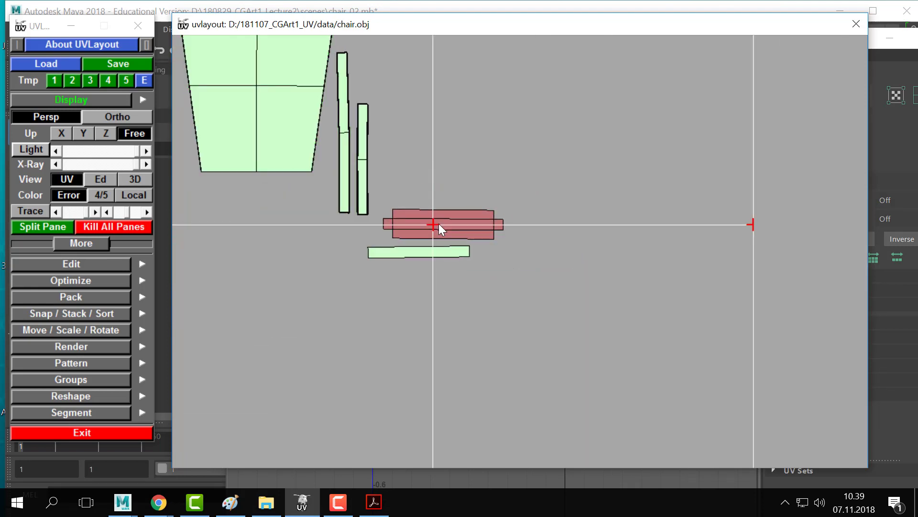
{"action": "middle_click_drag", "start_coordinate": [406, 254], "coordinate": [427, 252]}
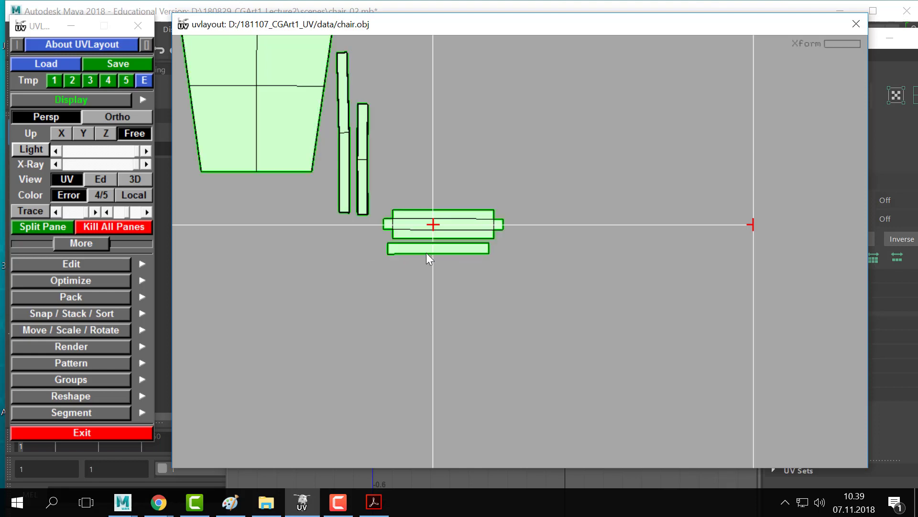
- Return to 3D editing and pan toward the next bar
{"action": "key", "text": "2"}
{"action": "middle_click_drag", "start_coordinate": [645, 263], "coordinate": [391, 160]}
{"action": "middle_click_drag", "start_coordinate": [683, 292], "coordinate": [236, 195]}
{"action": "scroll", "coordinate": [550, 234], "scroll_direction": "down", "scroll_amount": 4}
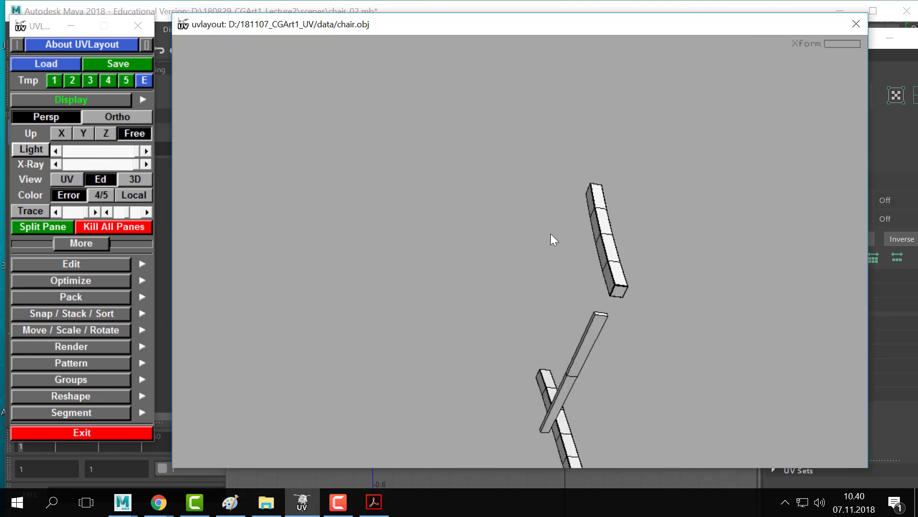
- Mark the bar's long edge and its end cap's front edge as cut seams
{"action": "scroll", "coordinate": [649, 266], "scroll_direction": "up", "scroll_amount": 6}
{"action": "right_click_drag", "start_coordinate": [348, 177], "coordinate": [664, 166]}
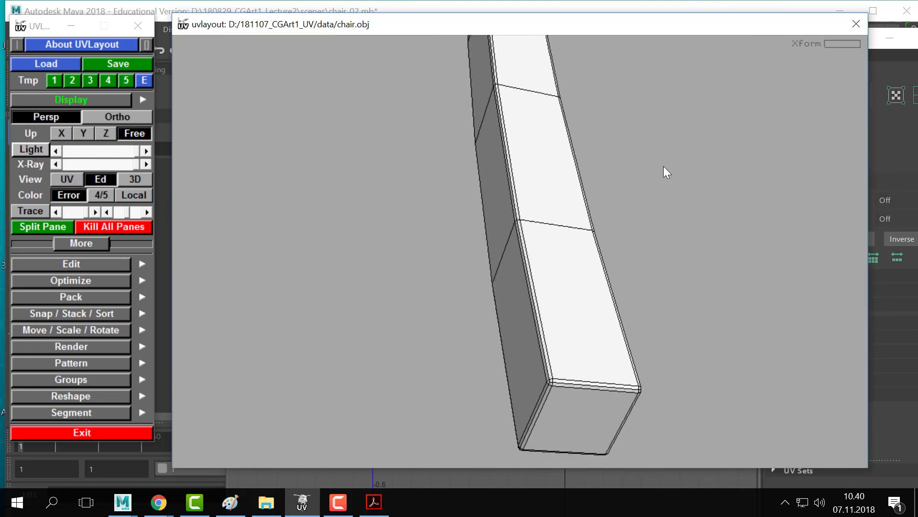
{"action": "middle_click_drag", "start_coordinate": [663, 165], "coordinate": [662, 127]}
{"action": "key", "text": "c"}
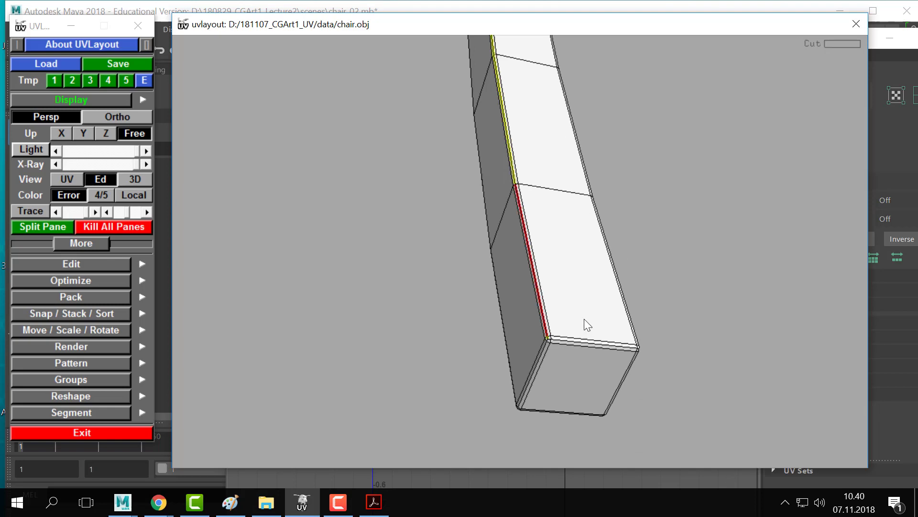
{"action": "right_click_drag", "start_coordinate": [584, 322], "coordinate": [553, 308]}
{"action": "middle_click_drag", "start_coordinate": [553, 308], "coordinate": [371, 184]}
{"action": "middle_click_drag", "start_coordinate": [479, 228], "coordinate": [565, 364]}
{"action": "middle_click_drag", "start_coordinate": [510, 270], "coordinate": [533, 302]}
{"action": "left_click_drag", "start_coordinate": [480, 218], "coordinate": [397, 175]}
{"action": "middle_click_drag", "start_coordinate": [397, 175], "coordinate": [641, 390]}
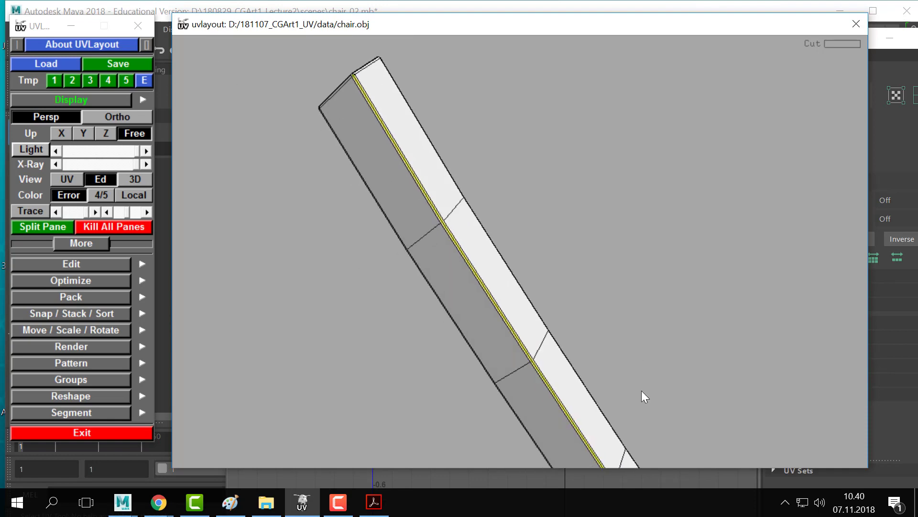
{"action": "middle_click_drag", "start_coordinate": [306, 106], "coordinate": [446, 276]}
{"action": "left_click_drag", "start_coordinate": [446, 276], "coordinate": [311, 240]}
{"action": "middle_click_drag", "start_coordinate": [310, 239], "coordinate": [541, 289]}
{"action": "middle_click_drag", "start_coordinate": [228, 228], "coordinate": [435, 258]}
{"action": "right_click_drag", "start_coordinate": [434, 258], "coordinate": [519, 308]}
{"action": "middle_click_drag", "start_coordinate": [371, 277], "coordinate": [689, 257]}
{"action": "left_click_drag", "start_coordinate": [225, 270], "coordinate": [405, 308]}
{"action": "right_click_drag", "start_coordinate": [405, 308], "coordinate": [493, 283]}
{"action": "key", "text": "c"}
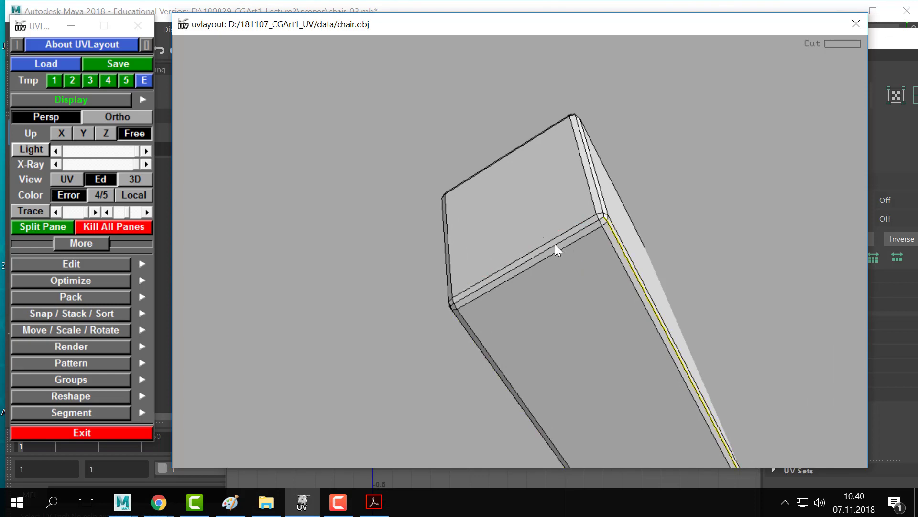
- Cut the bevel edge at the bar's other end and detach the bevel strip
{"action": "middle_click_drag", "start_coordinate": [287, 275], "coordinate": [478, 246]}
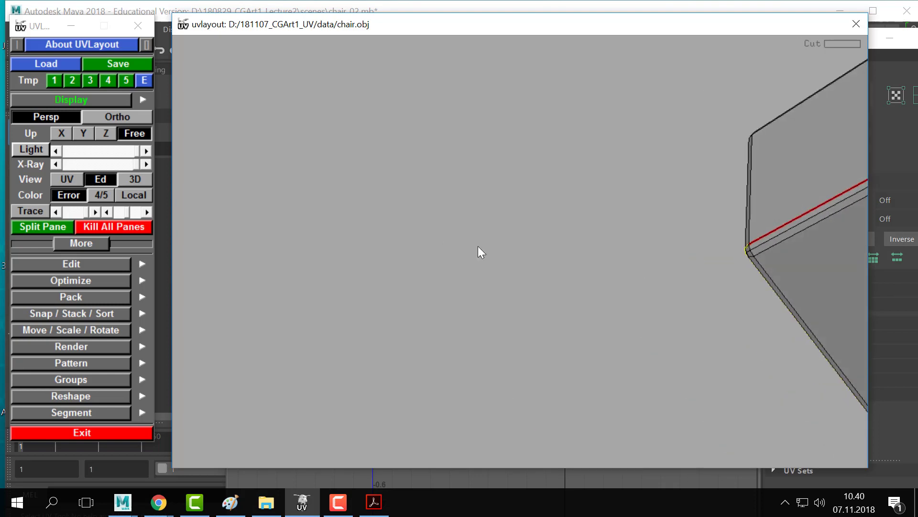
{"action": "left_click_drag", "start_coordinate": [478, 246], "coordinate": [493, 242]}
{"action": "right_click_drag", "start_coordinate": [493, 242], "coordinate": [428, 234]}
{"action": "left_click_drag", "start_coordinate": [428, 233], "coordinate": [652, 329]}
{"action": "middle_click_drag", "start_coordinate": [651, 328], "coordinate": [0, 106]}
{"action": "right_click_drag", "start_coordinate": [679, 220], "coordinate": [447, 254]}
{"action": "middle_click_drag", "start_coordinate": [282, 201], "coordinate": [443, 248]}
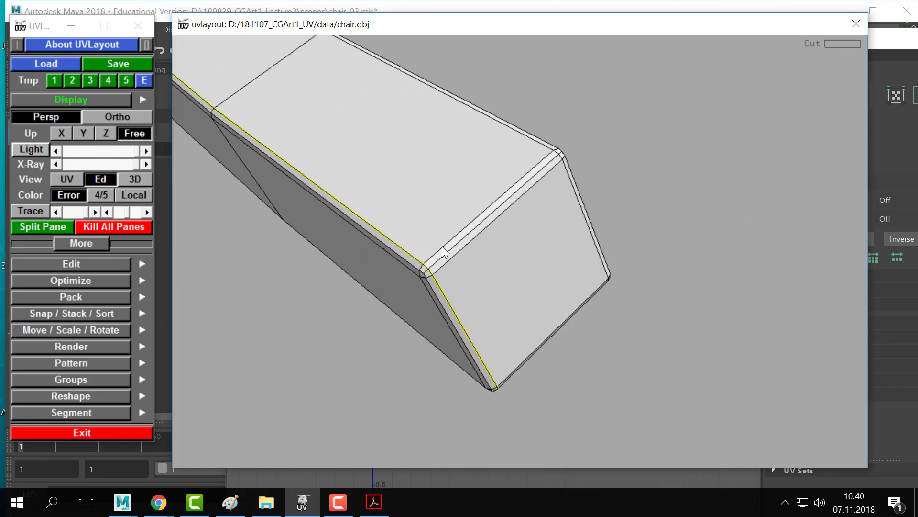
{"action": "key", "text": "d"}
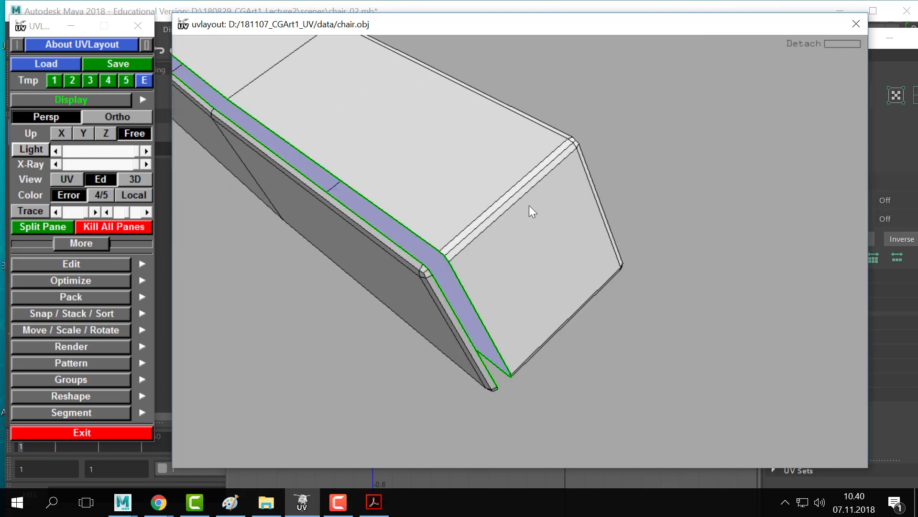
{"action": "left_click_drag", "start_coordinate": [529, 205], "coordinate": [538, 297]}
{"action": "middle_click_drag", "start_coordinate": [454, 407], "coordinate": [481, 275]}
{"action": "key", "text": "c"}
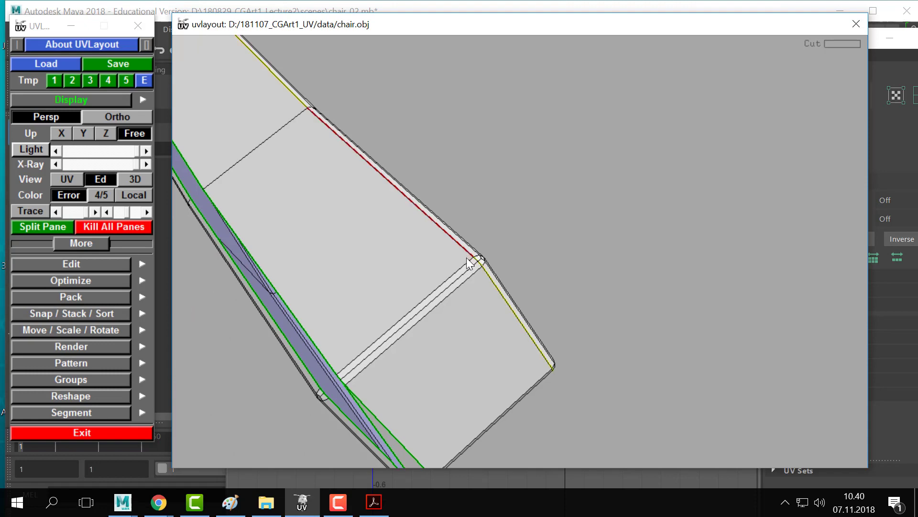
{"action": "key", "text": "Return"}
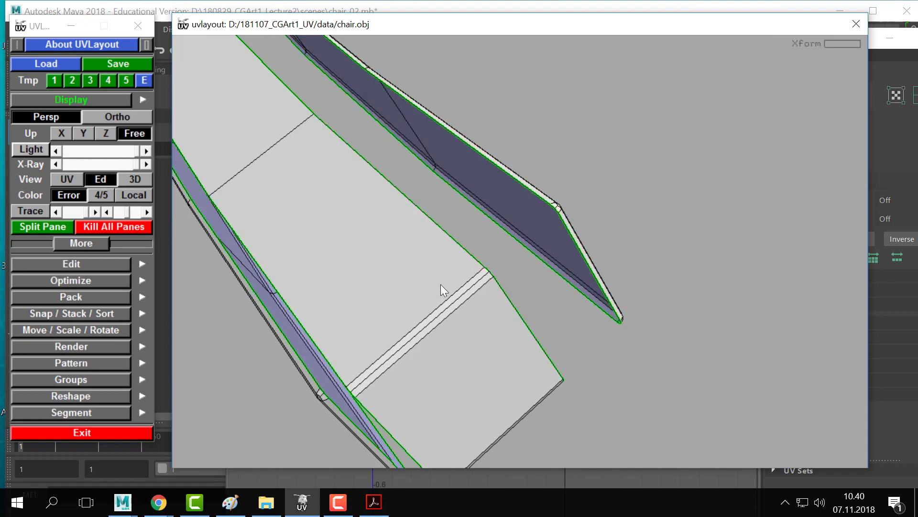
- Cut across the bar and at its far corner, split it, and drop the end-cap shell
{"action": "key", "text": "c"}
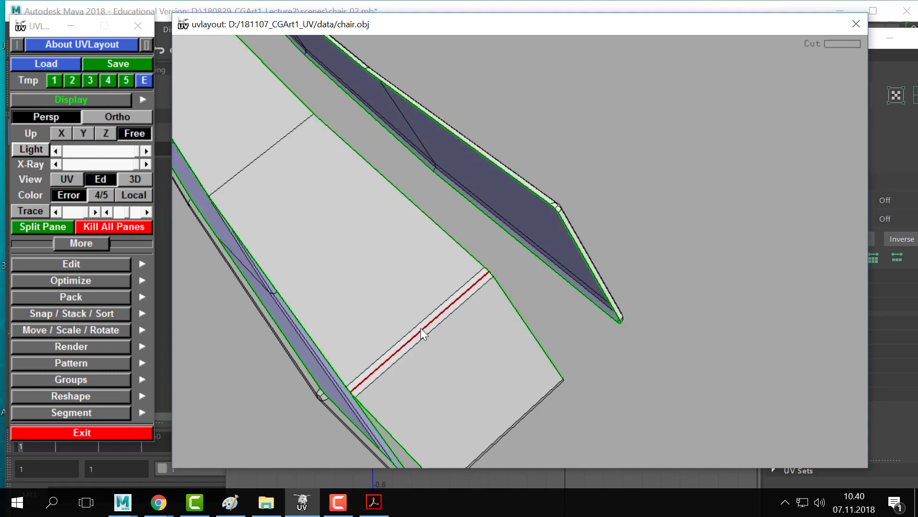
{"action": "left_click_drag", "start_coordinate": [409, 340], "coordinate": [389, 230]}
{"action": "middle_click_drag", "start_coordinate": [388, 230], "coordinate": [613, 259]}
{"action": "left_click_drag", "start_coordinate": [613, 260], "coordinate": [630, 282]}
{"action": "right_click_drag", "start_coordinate": [629, 283], "coordinate": [639, 233]}
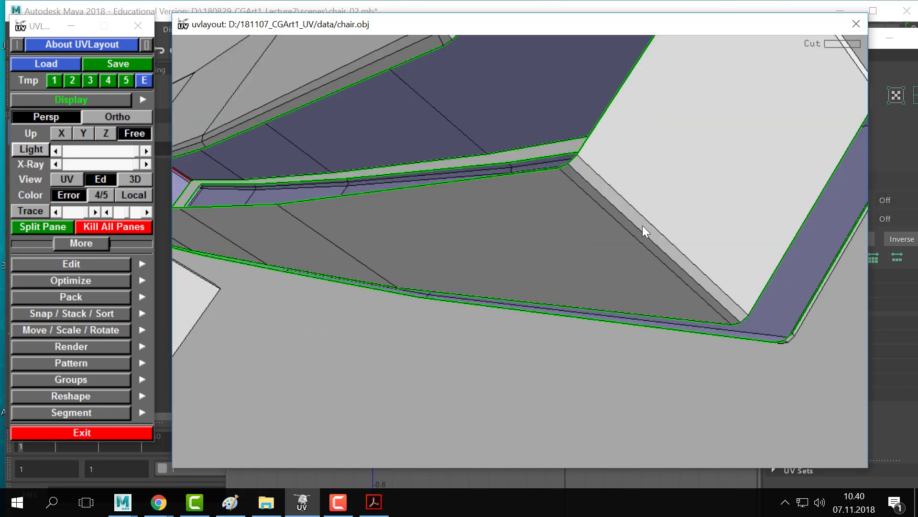
{"action": "key", "text": "c"}
{"action": "key", "text": "Return"}
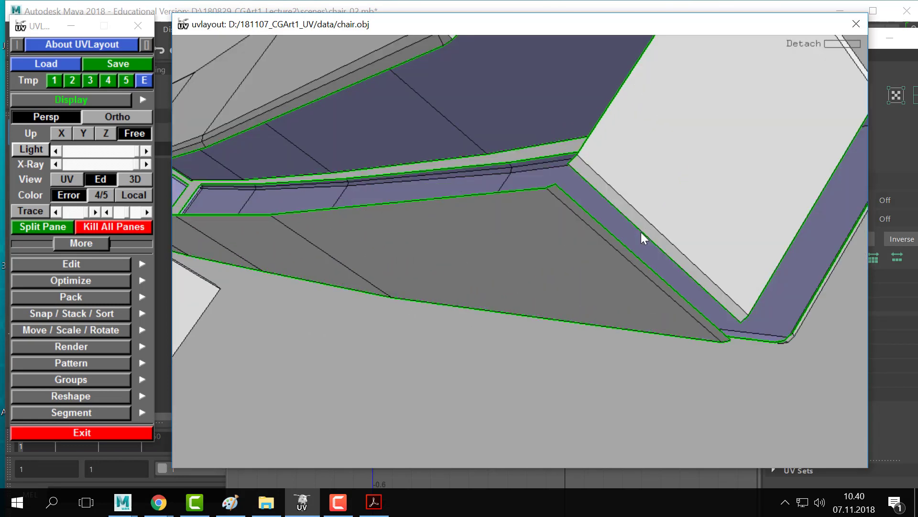
{"action": "right_click_drag", "start_coordinate": [641, 231], "coordinate": [589, 211]}
{"action": "left_click_drag", "start_coordinate": [589, 212], "coordinate": [618, 237]}
{"action": "key", "text": "d"}
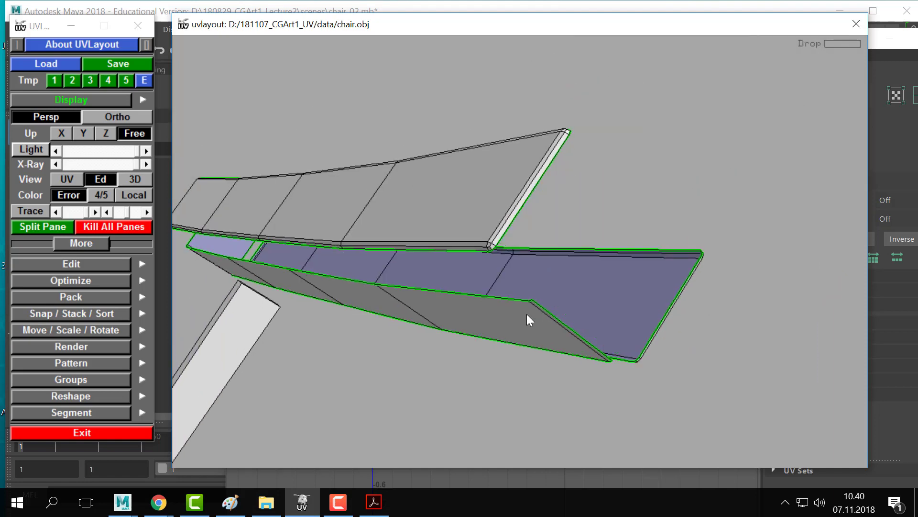
- Mark the bar edge where it meets the panels and split the shell there
{"action": "right_click_drag", "start_coordinate": [490, 216], "coordinate": [627, 260]}
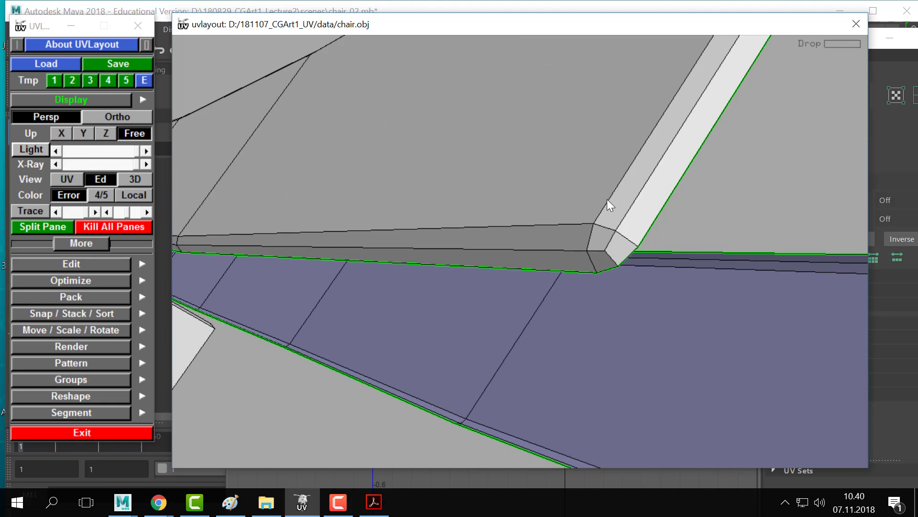
{"action": "left_click_drag", "start_coordinate": [570, 205], "coordinate": [615, 246]}
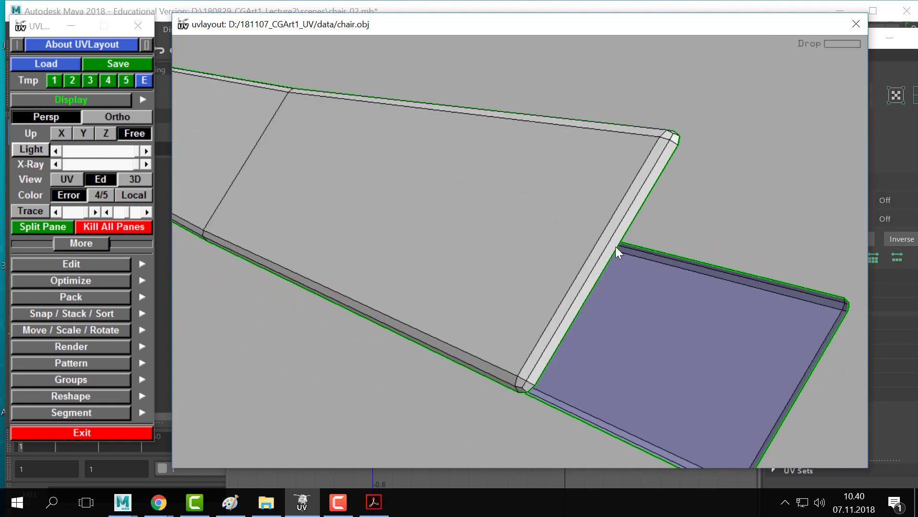
{"action": "key", "text": "c"}
{"action": "key", "text": "shift+s"}
- Cut along the panel edge to split the two panels apart
{"action": "right_click_drag", "start_coordinate": [590, 257], "coordinate": [322, 195]}
{"action": "middle_click_drag", "start_coordinate": [322, 195], "coordinate": [585, 294]}
{"action": "left_click_drag", "start_coordinate": [586, 294], "coordinate": [297, 163]}
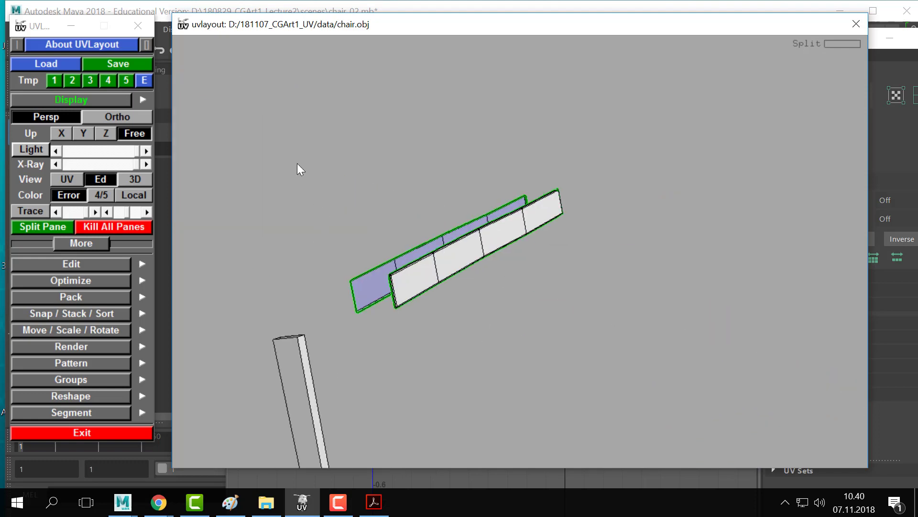
{"action": "right_click_drag", "start_coordinate": [297, 162], "coordinate": [343, 260]}
{"action": "left_click_drag", "start_coordinate": [343, 260], "coordinate": [314, 198]}
{"action": "right_click_drag", "start_coordinate": [314, 198], "coordinate": [426, 345]}
{"action": "middle_click_drag", "start_coordinate": [426, 344], "coordinate": [492, 302]}
{"action": "right_click_drag", "start_coordinate": [491, 302], "coordinate": [471, 306]}
{"action": "middle_click_drag", "start_coordinate": [471, 306], "coordinate": [515, 242]}
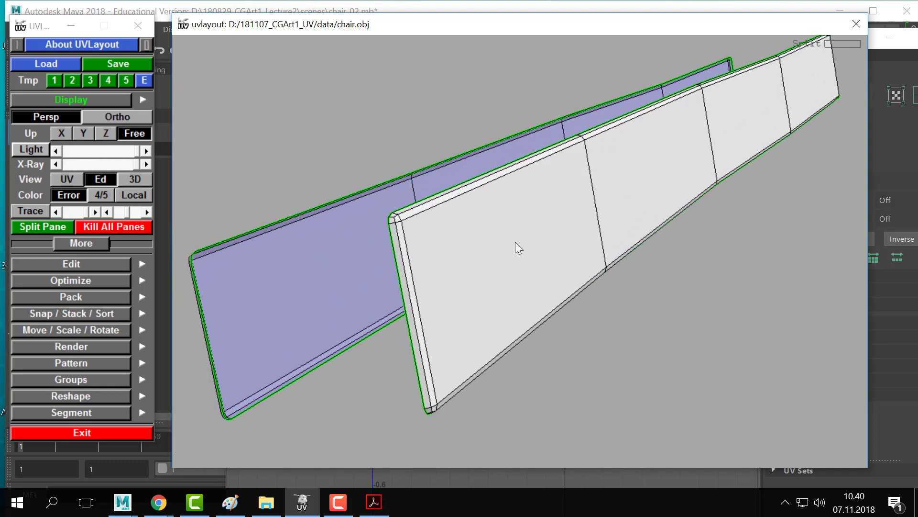
{"action": "key", "text": "c"}
{"action": "key", "text": "Return"}
- Drop both panels into the UV layout and view the shells in UV mode
{"action": "right_click_drag", "start_coordinate": [488, 290], "coordinate": [472, 286]}
{"action": "middle_click_drag", "start_coordinate": [472, 285], "coordinate": [463, 293]}
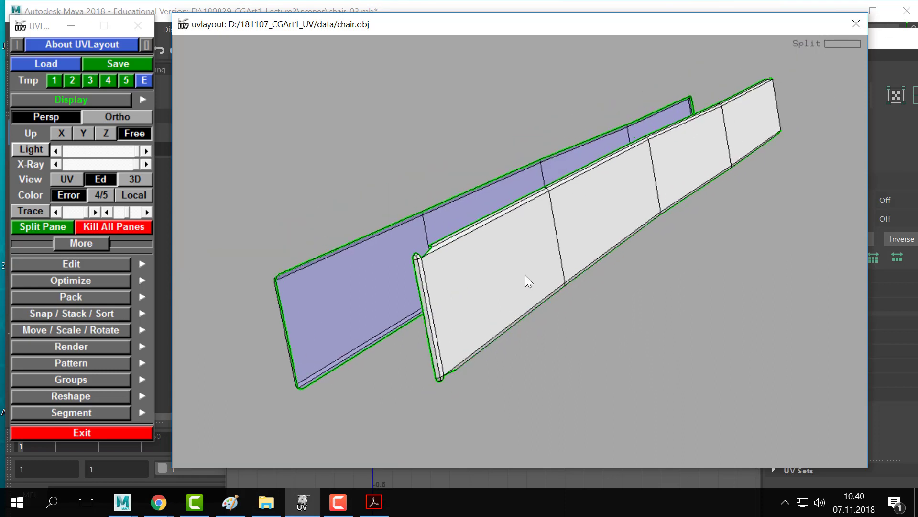
{"action": "key", "text": "d"}
{"action": "key", "text": "d"}
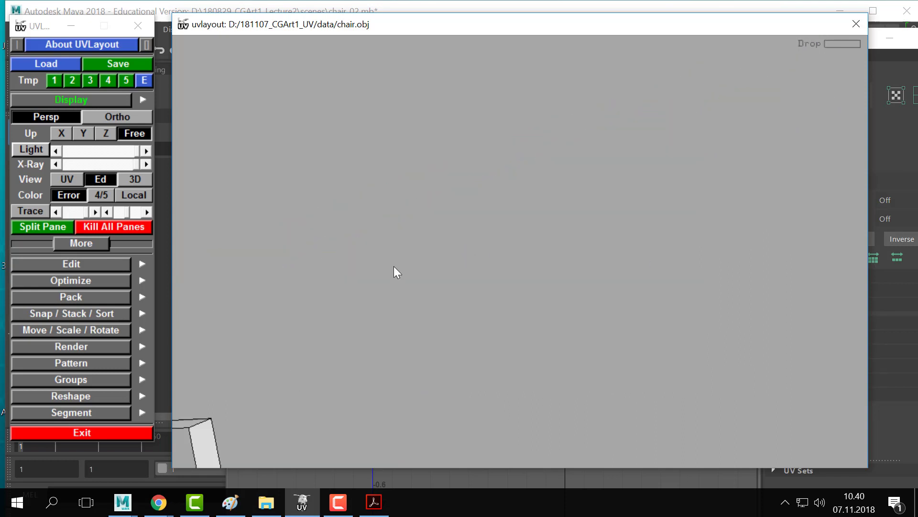
{"action": "key", "text": "1"}
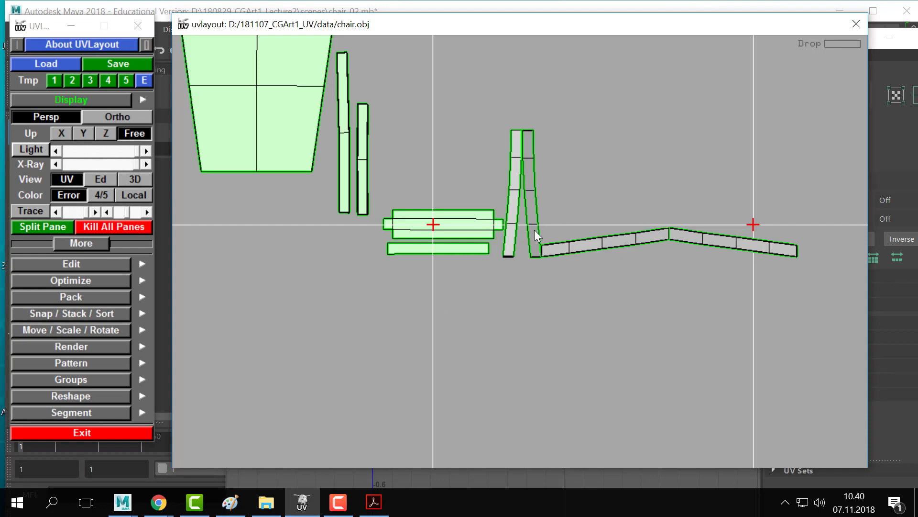
{"action": "key", "text": "alt+Tab"}
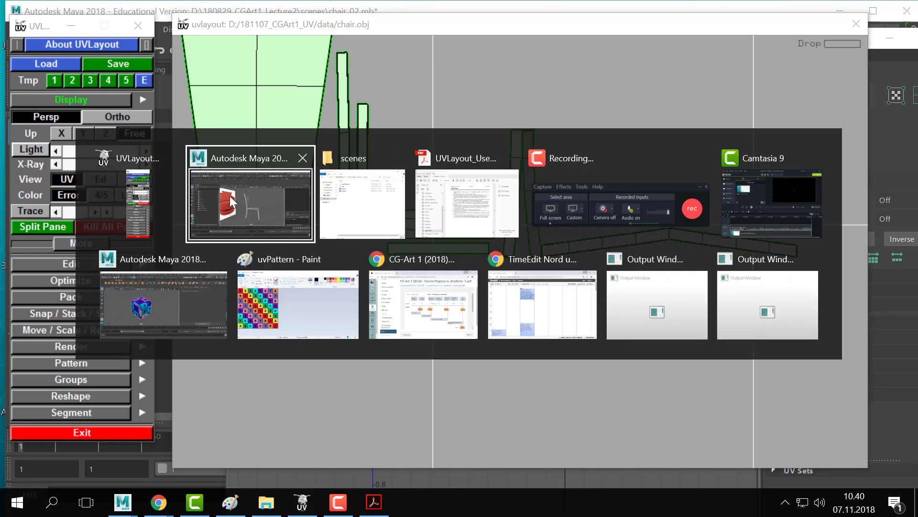
- Back in Maya, select pCylinder3 to view its UVs, then deselect and reposition the UV Editor
{"action": "left_click", "coordinate": [257, 211]}
{"action": "left_click_drag", "start_coordinate": [473, 43], "coordinate": [780, 46]}
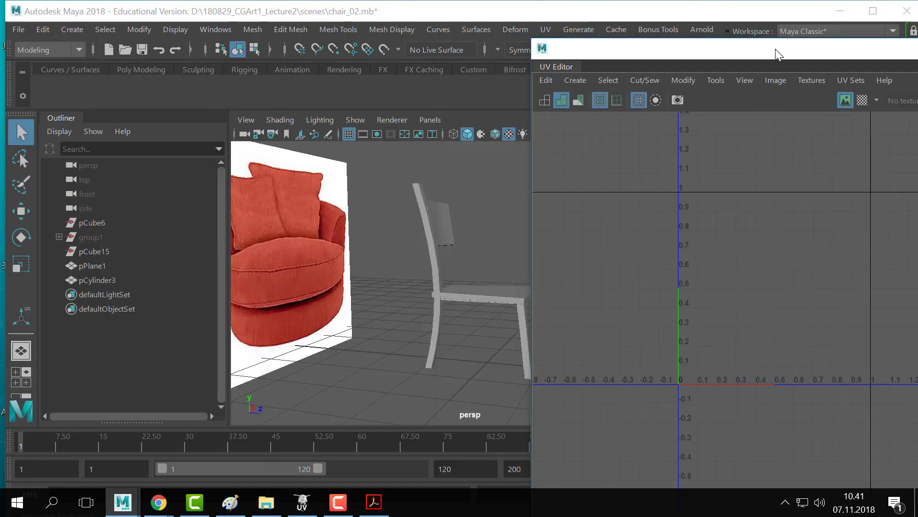
{"action": "left_click_drag", "start_coordinate": [491, 195], "coordinate": [436, 207], "text": "alt"}
{"action": "left_click_drag", "start_coordinate": [481, 188], "coordinate": [360, 342]}
{"action": "left_click", "coordinate": [495, 253]}
{"action": "left_click", "coordinate": [431, 301]}
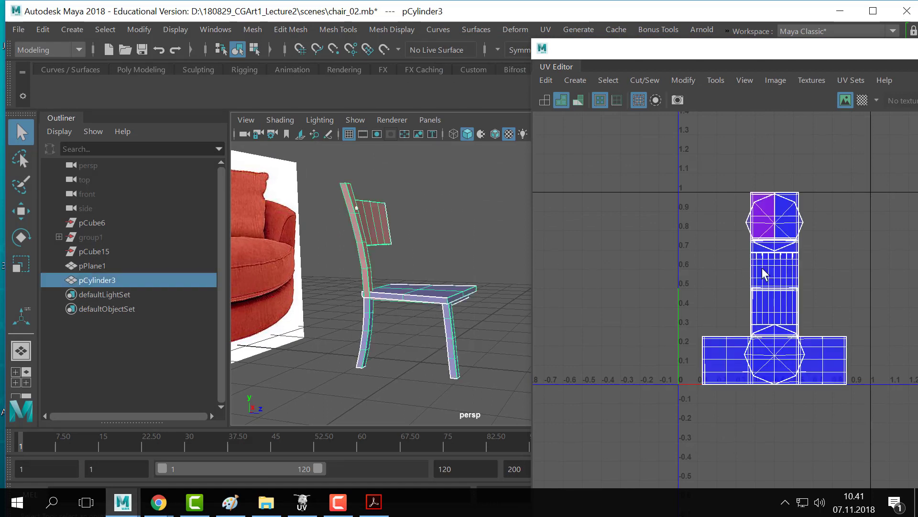
{"action": "left_click", "coordinate": [481, 231]}
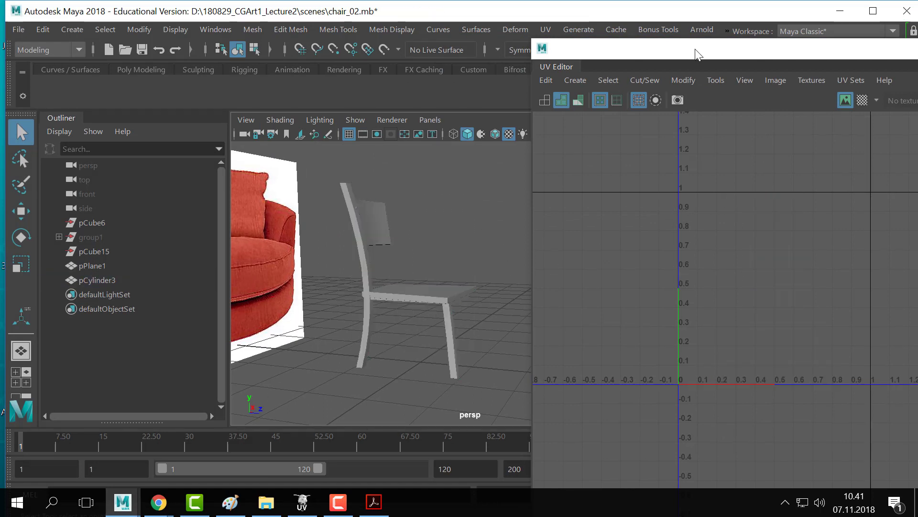
{"action": "left_click_drag", "start_coordinate": [696, 50], "coordinate": [630, 43]}
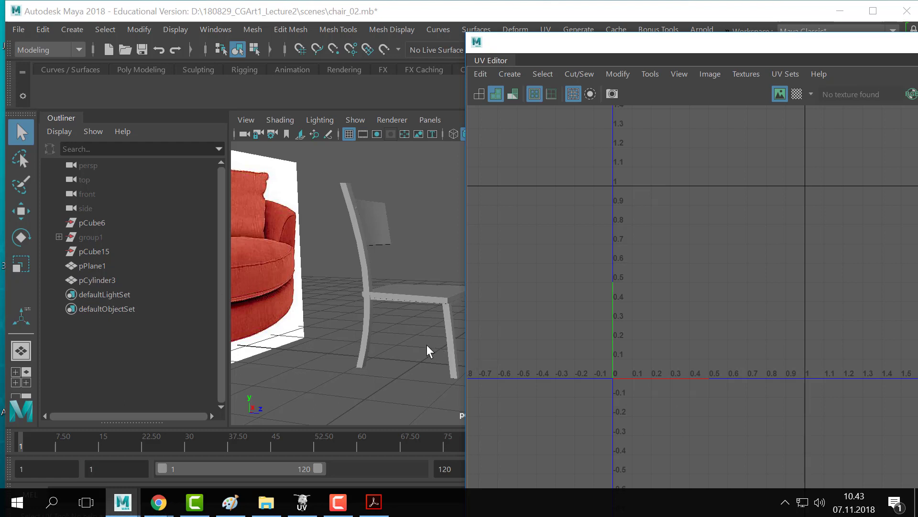
- Orbit the chair to view it from the side, then return to the UVLayout window
{"action": "left_click_drag", "start_coordinate": [429, 351], "coordinate": [415, 366], "text": "alt"}
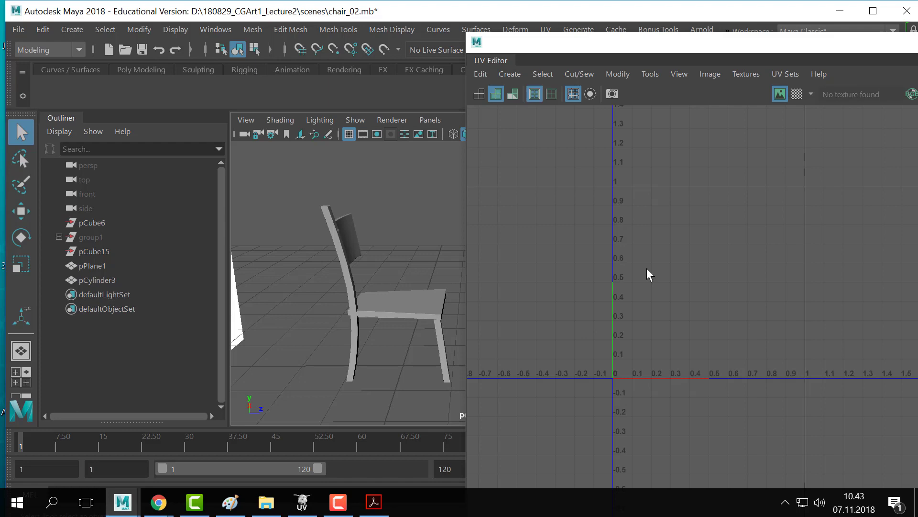
{"action": "key", "text": "alt+Tab"}
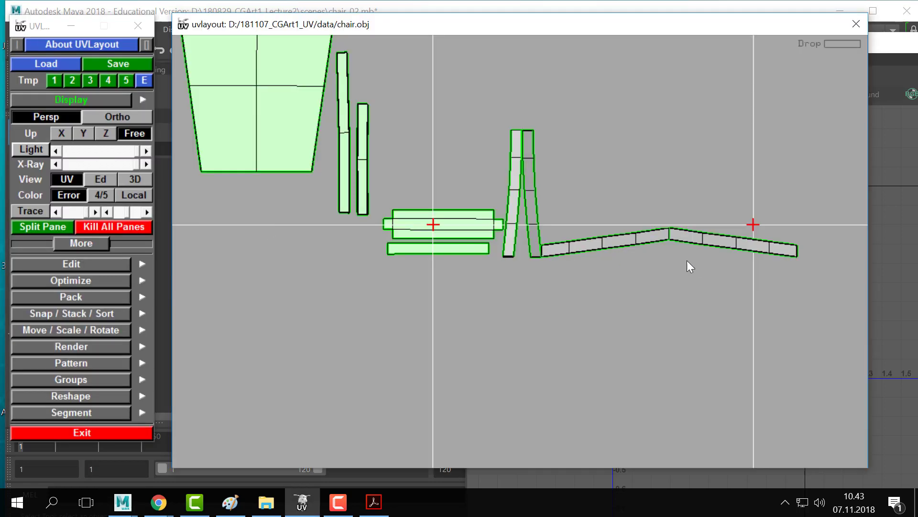
- Flatten the grey leg strips one after another with Shift+F
{"action": "middle_click_drag", "start_coordinate": [687, 261], "coordinate": [565, 250]}
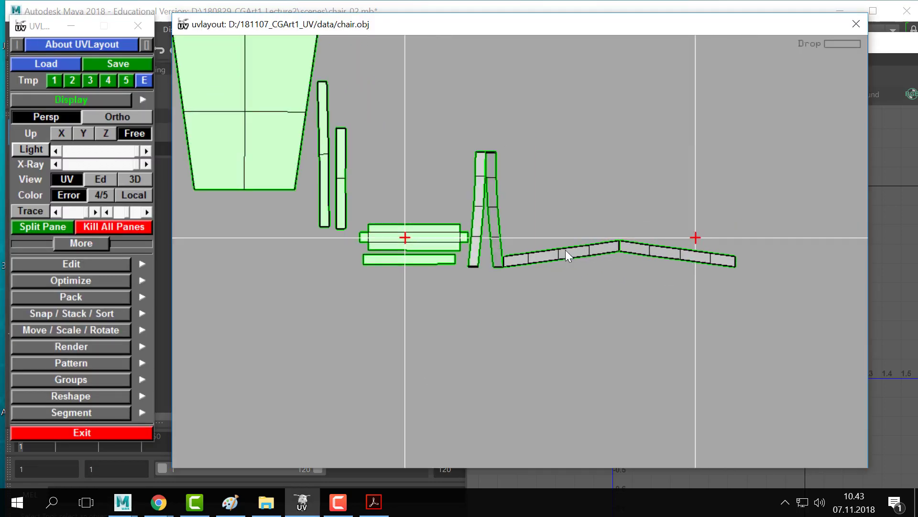
{"action": "right_click_drag", "start_coordinate": [565, 249], "coordinate": [460, 197]}
{"action": "key", "text": "shift+f"}
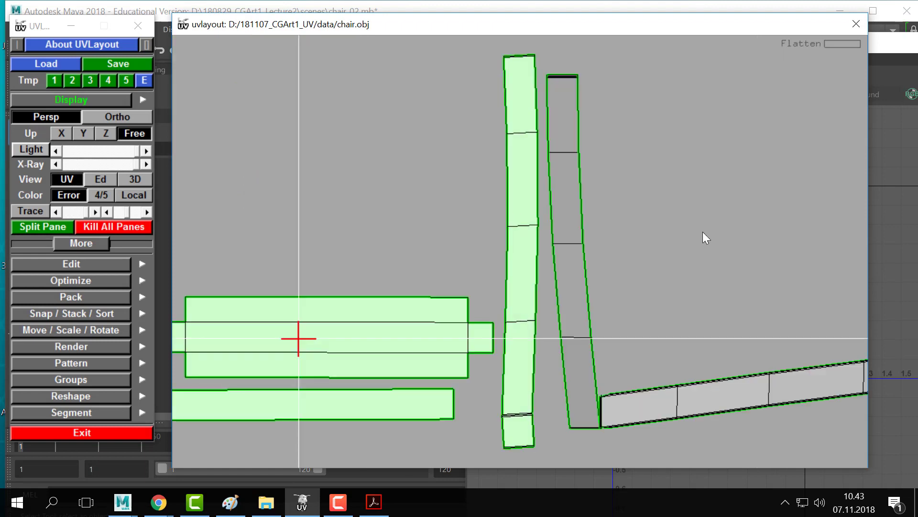
{"action": "right_click_drag", "start_coordinate": [702, 232], "coordinate": [547, 243]}
{"action": "key", "text": "shift+f"}
{"action": "right_click_drag", "start_coordinate": [691, 264], "coordinate": [523, 255]}
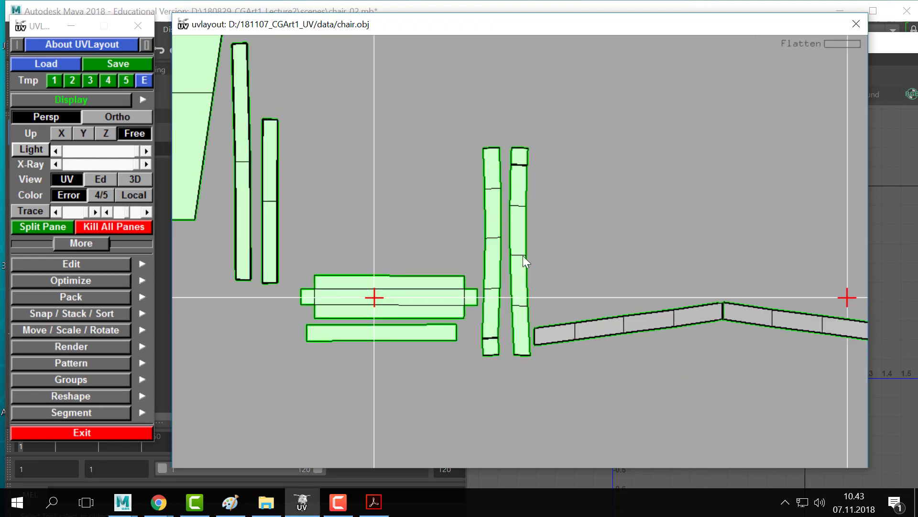
{"action": "key", "text": "shift+f"}
- Stand the middle strip upright beside the green strips and flatten the last grey strip
{"action": "right_click_drag", "start_coordinate": [648, 269], "coordinate": [382, 258]}
{"action": "left_click_drag", "start_coordinate": [473, 254], "coordinate": [375, 269]}
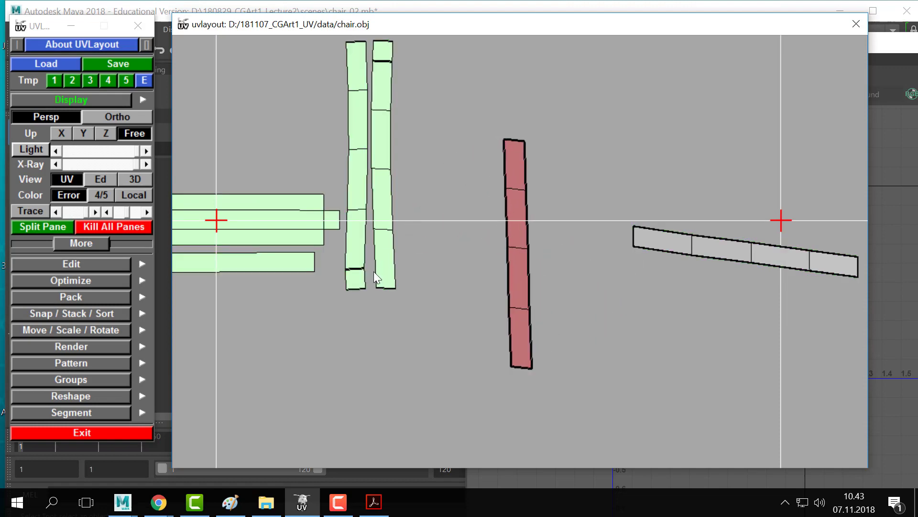
{"action": "left_click_drag", "start_coordinate": [528, 229], "coordinate": [425, 160]}
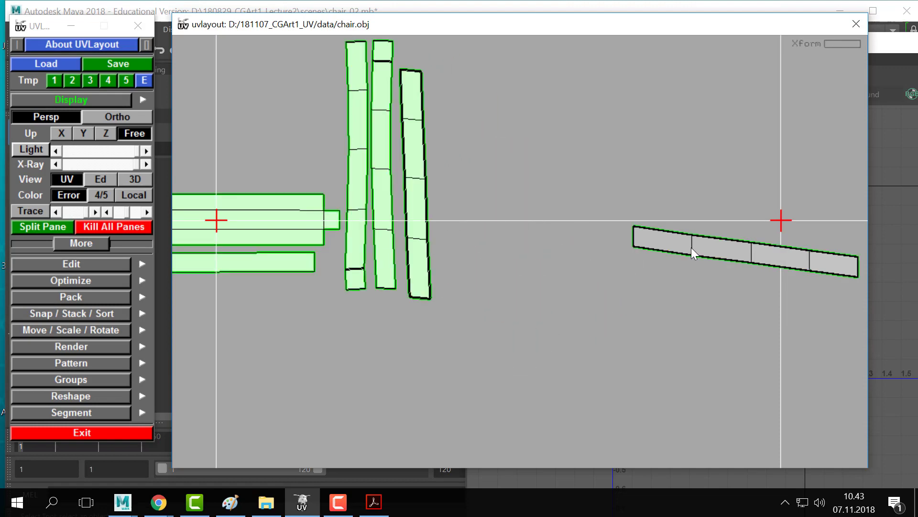
{"action": "key", "text": "shift+f"}
{"action": "key", "text": "space"}
{"action": "right_click_drag", "start_coordinate": [719, 256], "coordinate": [418, 272]}
- Straighten the remaining strips and line all four up vertically side by side
{"action": "middle_click_drag", "start_coordinate": [521, 257], "coordinate": [235, 208]}
{"action": "left_click_drag", "start_coordinate": [238, 197], "coordinate": [239, 197]}
{"action": "middle_click_drag", "start_coordinate": [239, 197], "coordinate": [254, 137]}
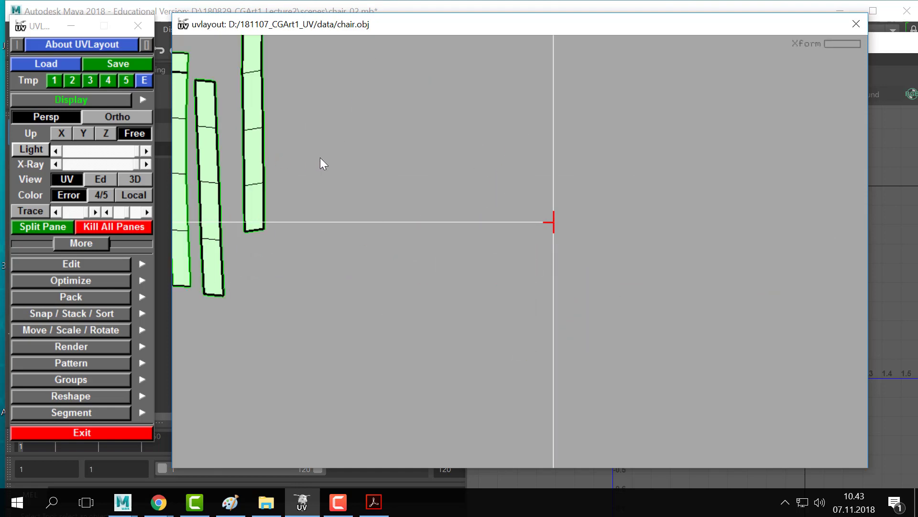
{"action": "middle_click_drag", "start_coordinate": [335, 163], "coordinate": [543, 255]}
{"action": "right_click_drag", "start_coordinate": [445, 237], "coordinate": [408, 258]}
{"action": "middle_click_drag", "start_coordinate": [411, 257], "coordinate": [407, 232]}
{"action": "middle_click_drag", "start_coordinate": [473, 237], "coordinate": [417, 242]}
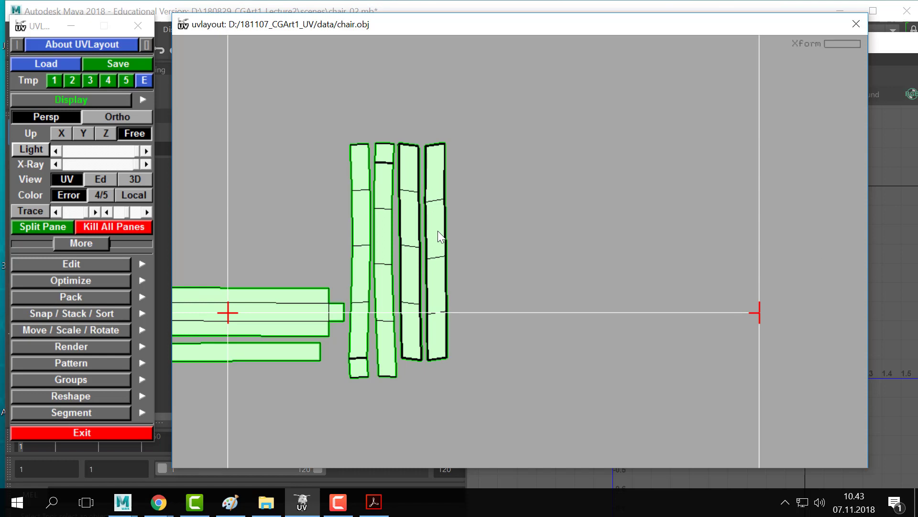
{"action": "middle_click_drag", "start_coordinate": [275, 135], "coordinate": [440, 146]}
{"action": "right_click_drag", "start_coordinate": [440, 146], "coordinate": [636, 238]}
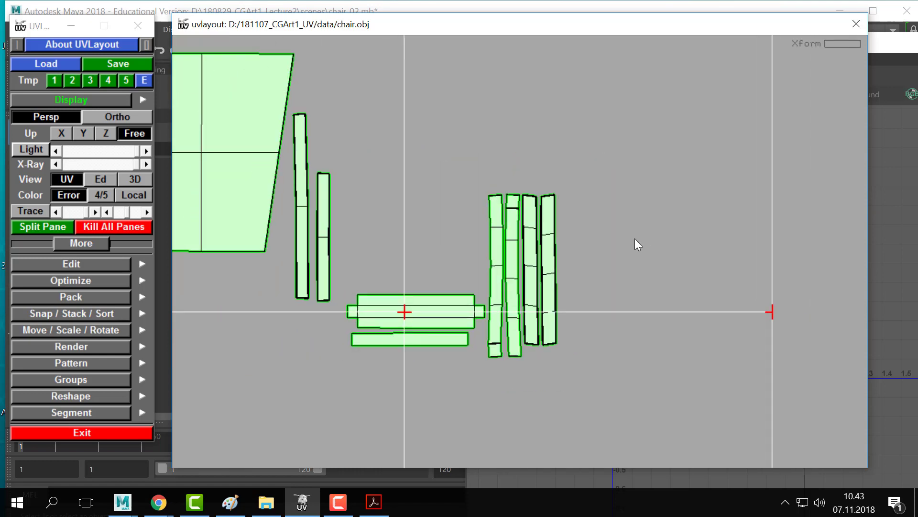
- Zoom out to review the whole UV tile grid with all chair shells
{"action": "middle_click_drag", "start_coordinate": [407, 231], "coordinate": [512, 239]}
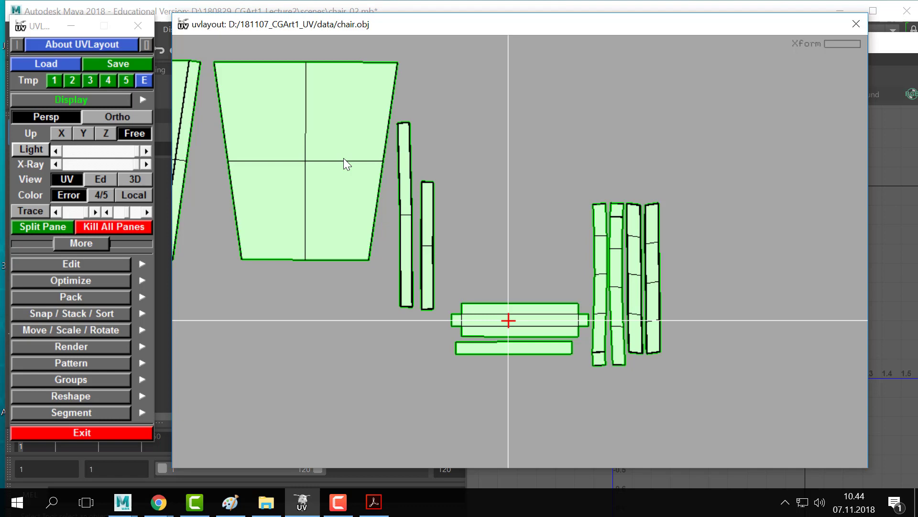
{"action": "right_click_drag", "start_coordinate": [344, 158], "coordinate": [540, 287]}
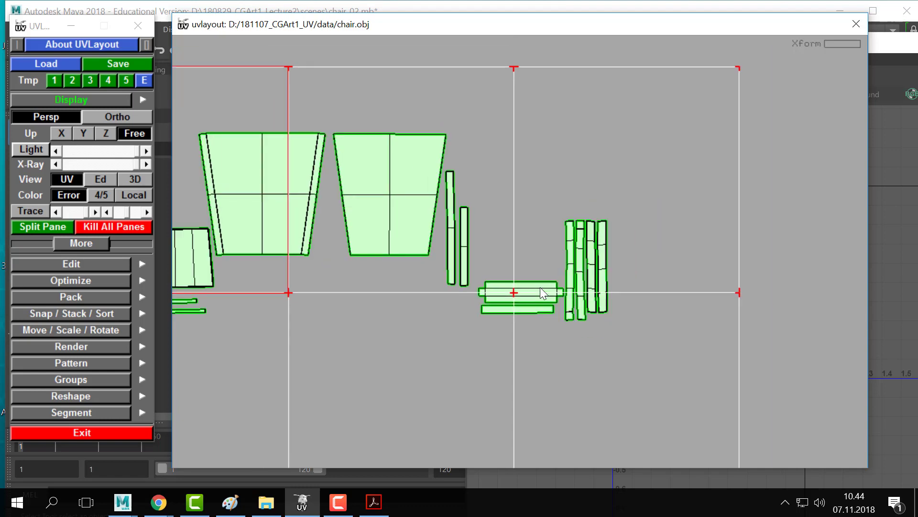
{"action": "middle_click_drag", "start_coordinate": [530, 311], "coordinate": [525, 283]}
{"action": "middle_click_drag", "start_coordinate": [408, 223], "coordinate": [714, 291]}
{"action": "right_click_drag", "start_coordinate": [714, 291], "coordinate": [493, 230]}
{"action": "middle_click_drag", "start_coordinate": [493, 230], "coordinate": [457, 232]}
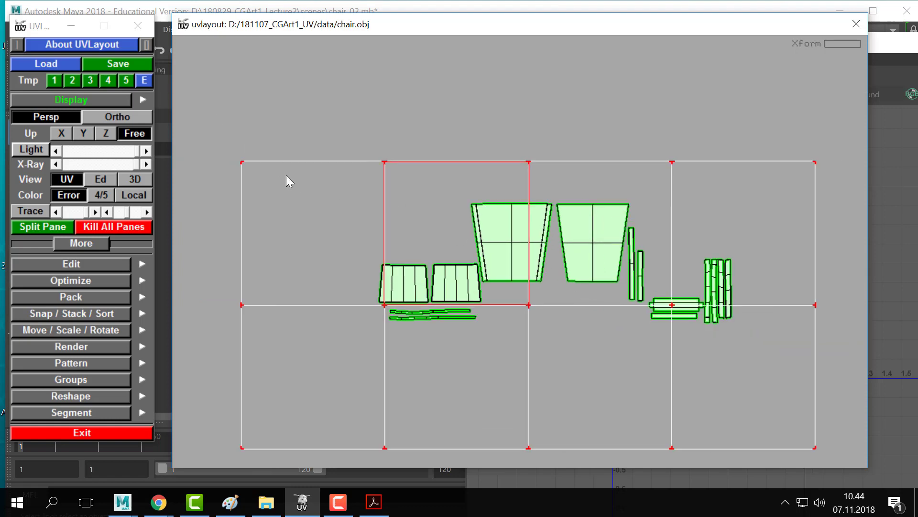
- Switch to the 3D Ed view and close in on the curved rail's square end
{"action": "key", "text": "2"}
{"action": "right_click_drag", "start_coordinate": [615, 359], "coordinate": [287, 192]}
{"action": "middle_click_drag", "start_coordinate": [533, 363], "coordinate": [532, 220]}
{"action": "right_click_drag", "start_coordinate": [533, 220], "coordinate": [837, 320]}
{"action": "middle_click_drag", "start_coordinate": [194, 378], "coordinate": [268, 182]}
{"action": "right_click_drag", "start_coordinate": [268, 181], "coordinate": [335, 204]}
{"action": "middle_click_drag", "start_coordinate": [325, 387], "coordinate": [465, 239]}
{"action": "right_click_drag", "start_coordinate": [465, 239], "coordinate": [507, 259]}
{"action": "scroll", "coordinate": [536, 271], "scroll_direction": "up", "scroll_amount": 3}
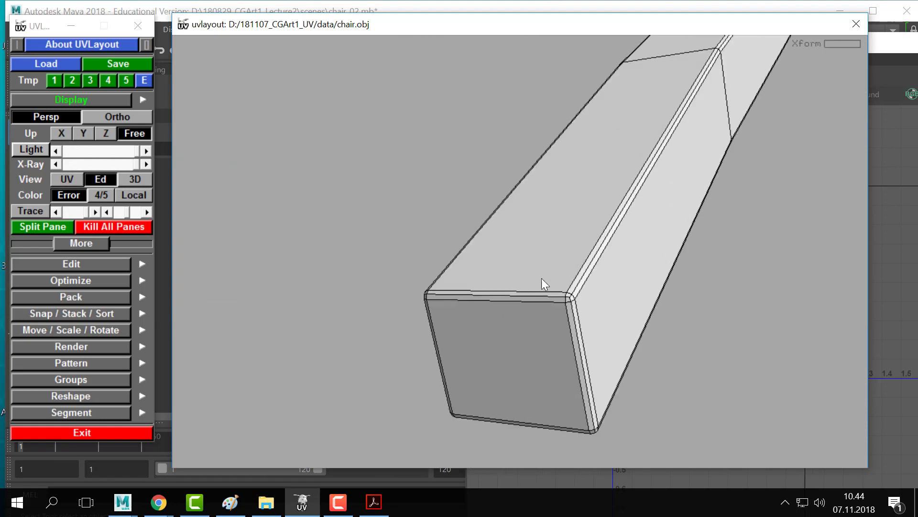
- Cut and detach the rail's end edge loop, then mark the leg's middle edge as a seam
{"action": "middle_click_drag", "start_coordinate": [541, 278], "coordinate": [407, 255]}
{"action": "key", "text": "c"}
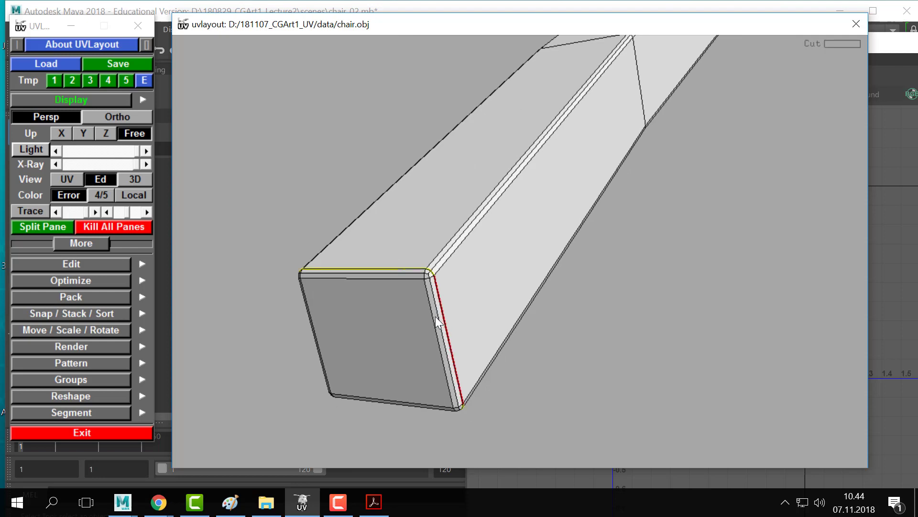
{"action": "key", "text": "Return"}
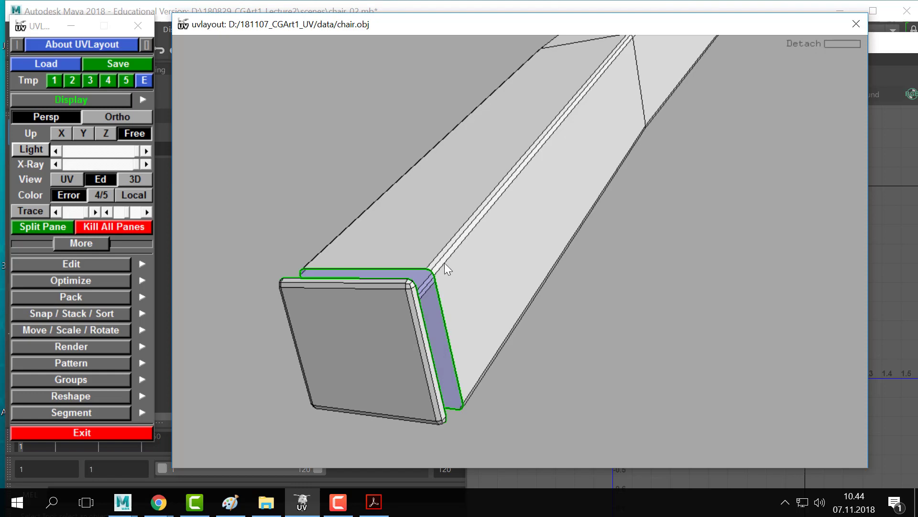
{"action": "middle_click_drag", "start_coordinate": [270, 134], "coordinate": [290, 188]}
{"action": "right_click_drag", "start_coordinate": [290, 187], "coordinate": [458, 296]}
{"action": "key", "text": "c"}
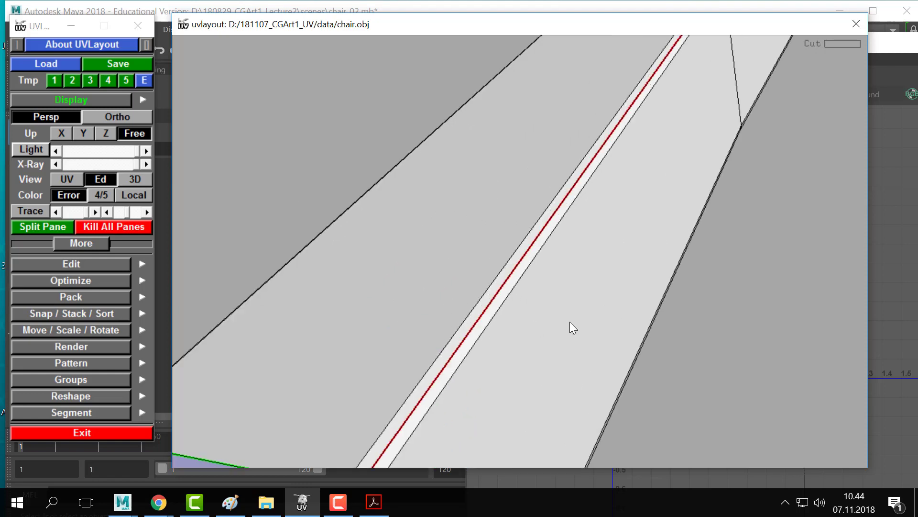
- Undo a trial split, then re-cut the end cap's edge loop and detach it from the beam
{"action": "right_click_drag", "start_coordinate": [570, 321], "coordinate": [526, 296]}
{"action": "left_click_drag", "start_coordinate": [554, 313], "coordinate": [557, 265]}
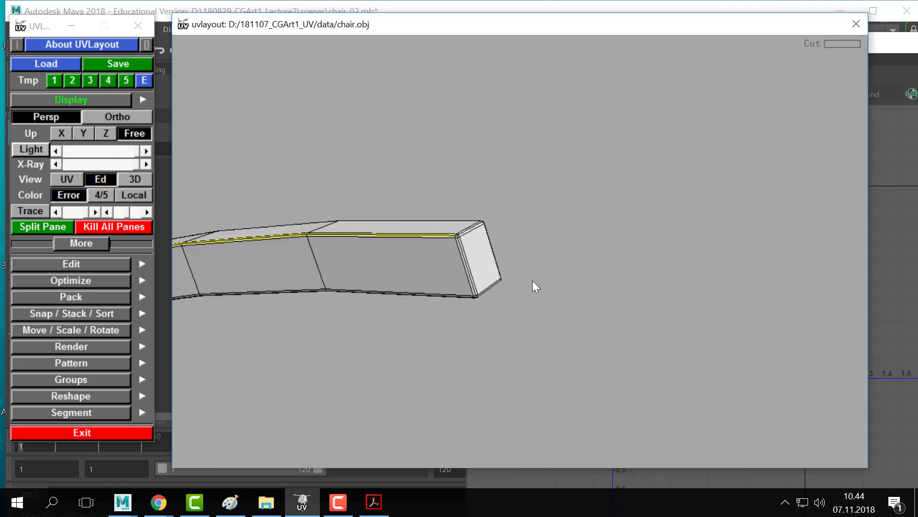
{"action": "right_click_drag", "start_coordinate": [532, 280], "coordinate": [441, 286]}
{"action": "middle_click_drag", "start_coordinate": [441, 285], "coordinate": [430, 282]}
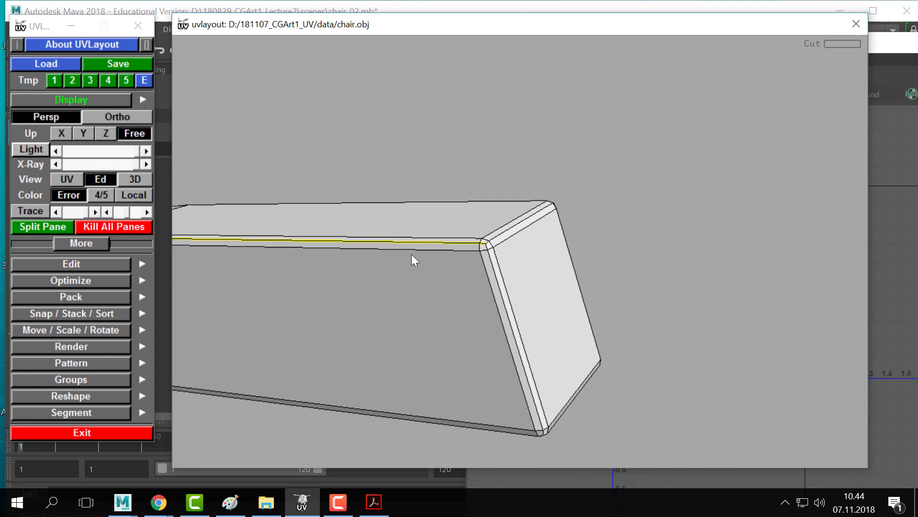
{"action": "key", "text": "shift+s"}
{"action": "key", "text": "ctrl+z"}
{"action": "key", "text": "ctrl+z"}
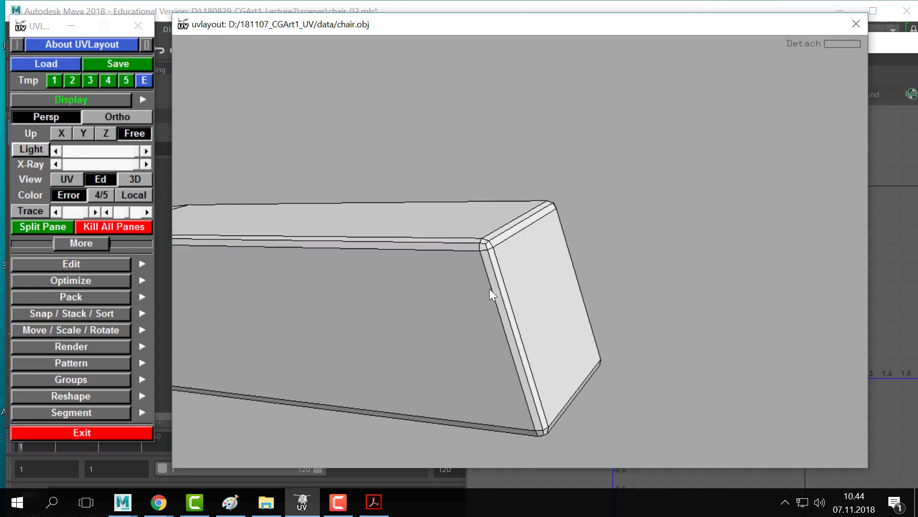
{"action": "key", "text": "c"}
{"action": "key", "text": "Return"}
- Mark a beam edge as a cut and split the beam open along that seam
{"action": "right_click_drag", "start_coordinate": [493, 285], "coordinate": [394, 271]}
{"action": "middle_click_drag", "start_coordinate": [394, 272], "coordinate": [518, 252]}
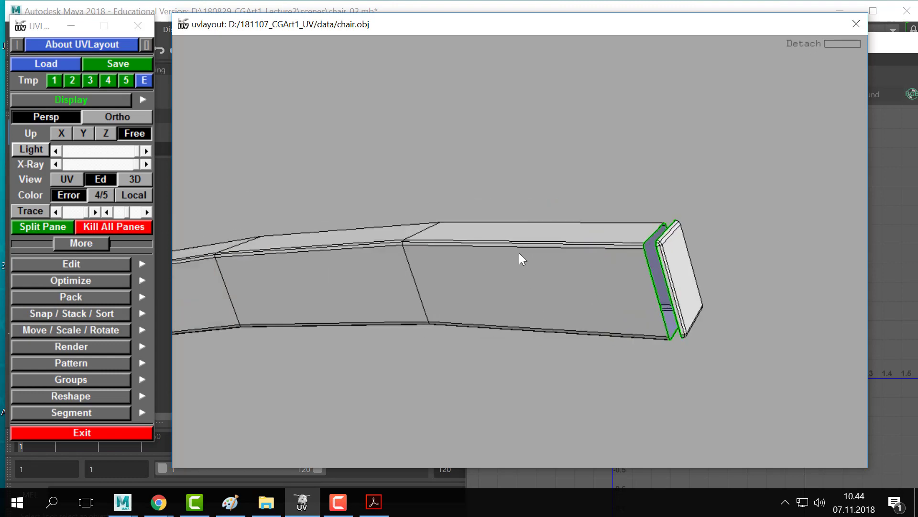
{"action": "right_click_drag", "start_coordinate": [518, 253], "coordinate": [549, 289]}
{"action": "middle_click_drag", "start_coordinate": [549, 289], "coordinate": [523, 282]}
{"action": "key", "text": "c"}
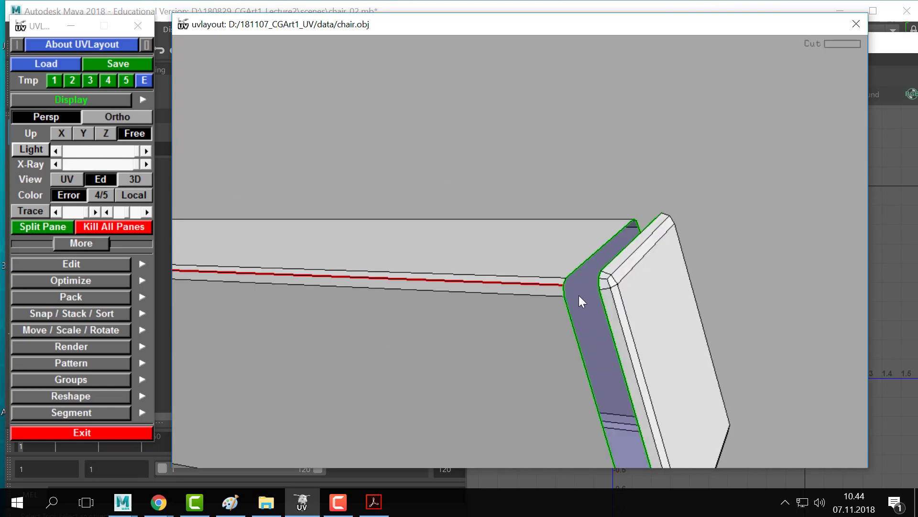
{"action": "right_click_drag", "start_coordinate": [579, 294], "coordinate": [323, 299]}
{"action": "middle_click_drag", "start_coordinate": [323, 299], "coordinate": [624, 299]}
{"action": "left_click_drag", "start_coordinate": [503, 302], "coordinate": [290, 351]}
{"action": "middle_click_drag", "start_coordinate": [290, 351], "coordinate": [352, 301]}
{"action": "right_click_drag", "start_coordinate": [352, 301], "coordinate": [461, 308]}
{"action": "middle_click_drag", "start_coordinate": [461, 309], "coordinate": [553, 133]}
{"action": "right_click_drag", "start_coordinate": [553, 133], "coordinate": [616, 139]}
{"action": "key", "text": "shift+s"}
- Test cut marks on the end cap's top and bottom edges, then clear them
{"action": "middle_click_drag", "start_coordinate": [201, 289], "coordinate": [424, 282]}
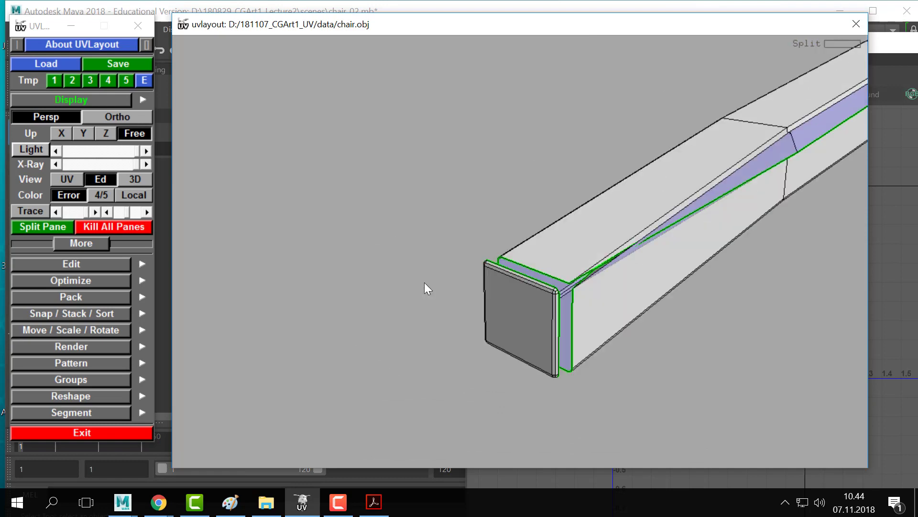
{"action": "right_click_drag", "start_coordinate": [424, 283], "coordinate": [567, 272]}
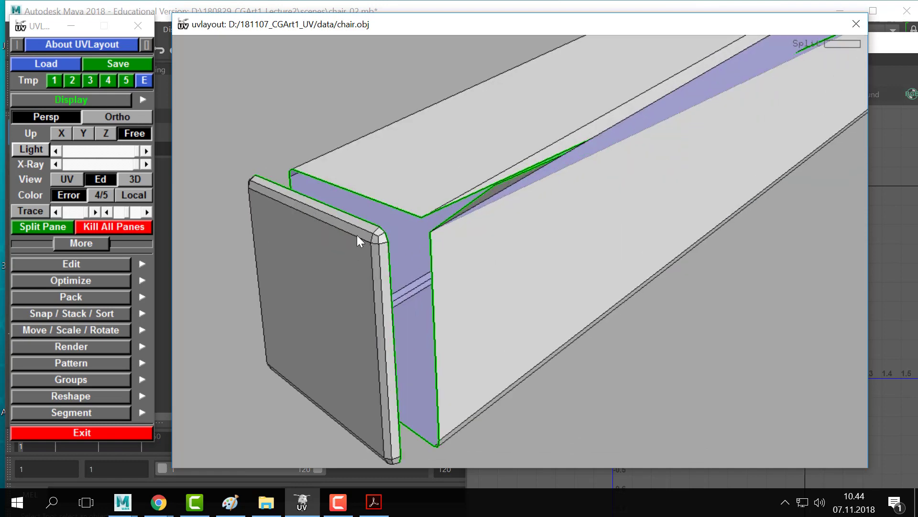
{"action": "key", "text": "c"}
{"action": "key", "text": "w"}
{"action": "middle_click_drag", "start_coordinate": [313, 407], "coordinate": [366, 269]}
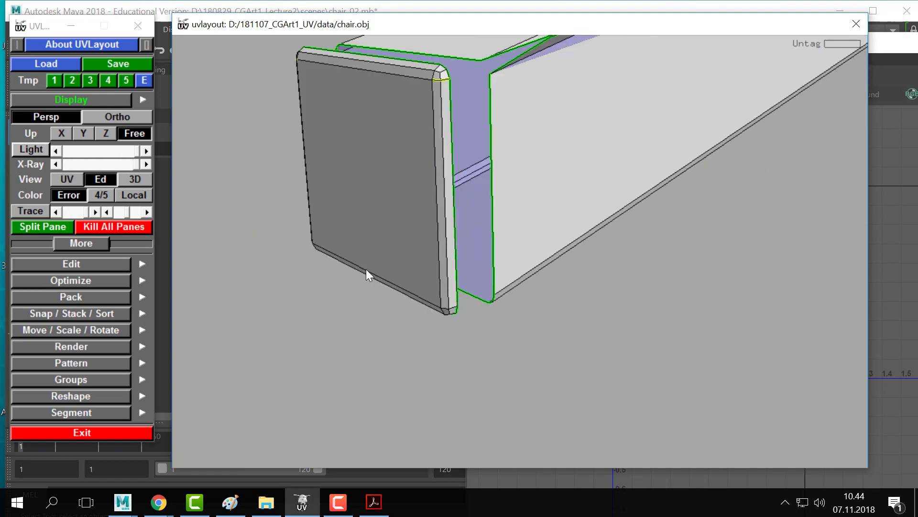
{"action": "left_click_drag", "start_coordinate": [366, 269], "coordinate": [453, 263]}
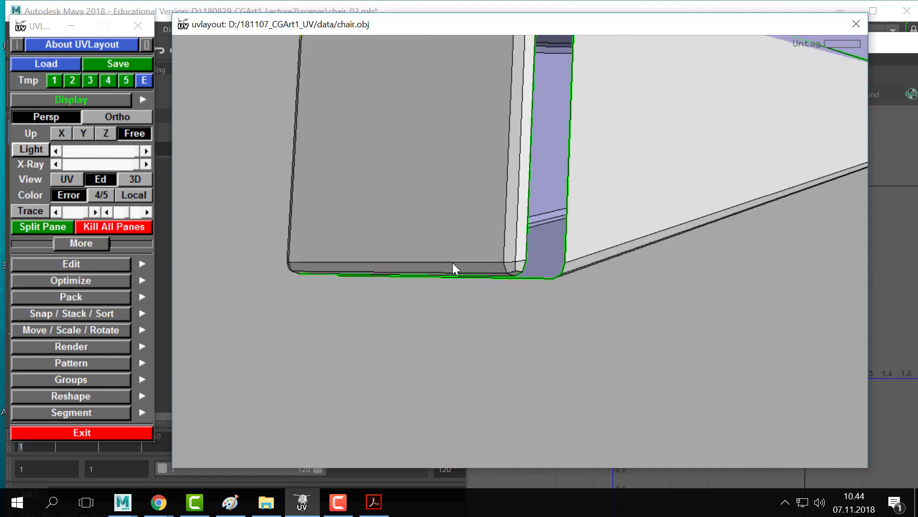
{"action": "key", "text": "c"}
{"action": "key", "text": "w"}
{"action": "right_click_drag", "start_coordinate": [360, 222], "coordinate": [540, 306]}
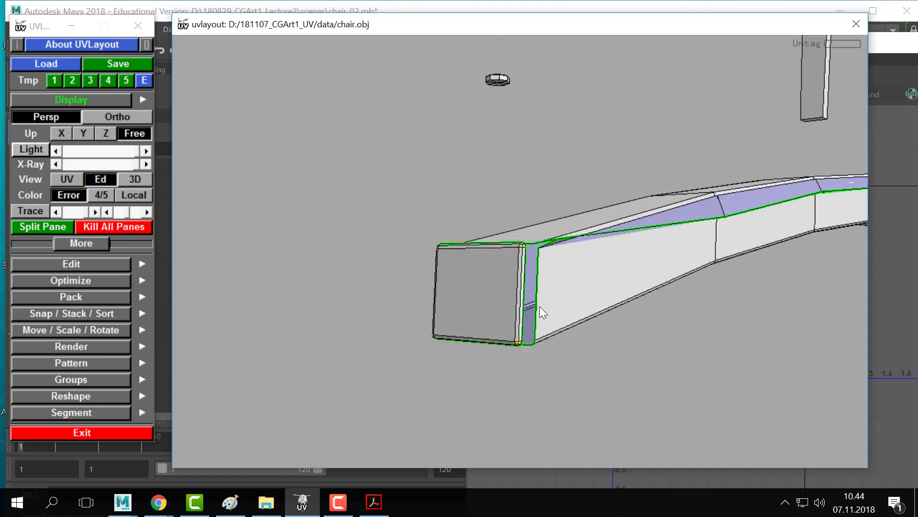
{"action": "key", "text": "d"}
{"action": "key", "text": "ctrl+z"}
- Cut the cap's top edge, untag stray cuts, split the cap off and drop it for flattening
{"action": "key", "text": "c"}
{"action": "scroll", "coordinate": [495, 247], "scroll_direction": "up", "scroll_amount": 3}
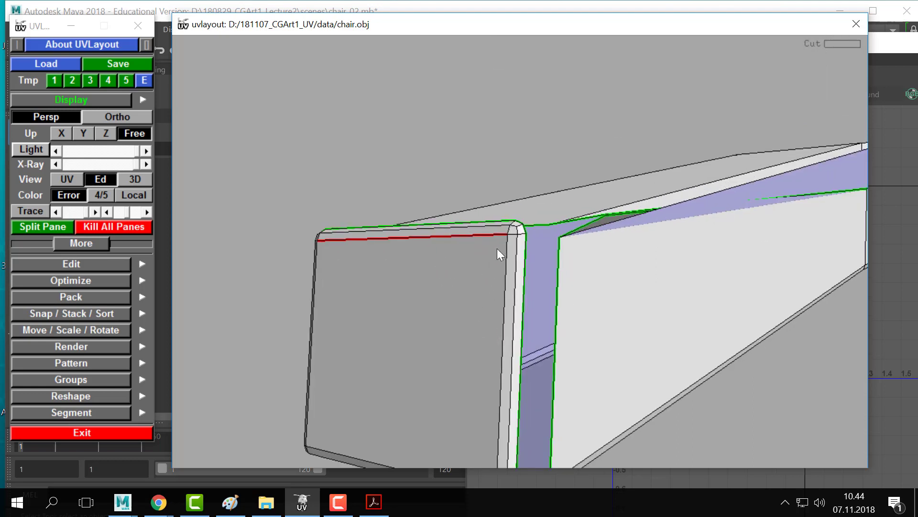
{"action": "key", "text": "w"}
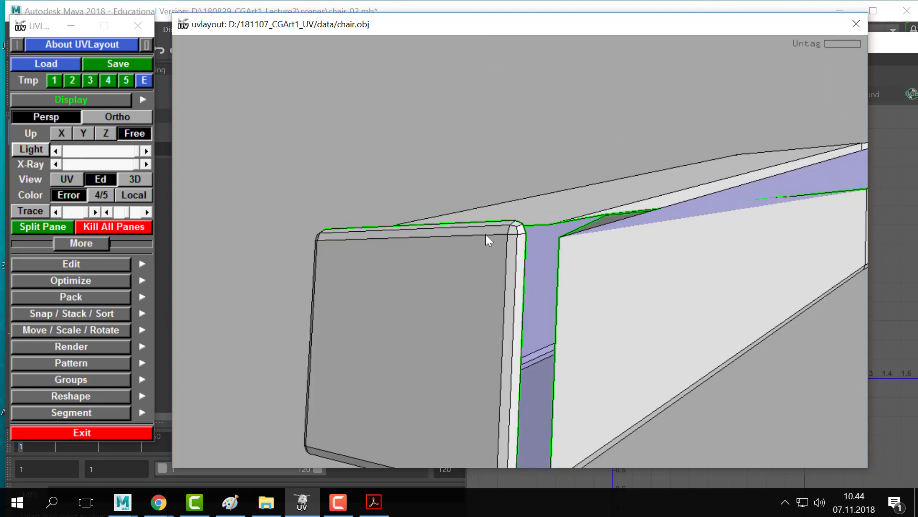
{"action": "key", "text": "c"}
{"action": "left_click_drag", "start_coordinate": [303, 211], "coordinate": [466, 371]}
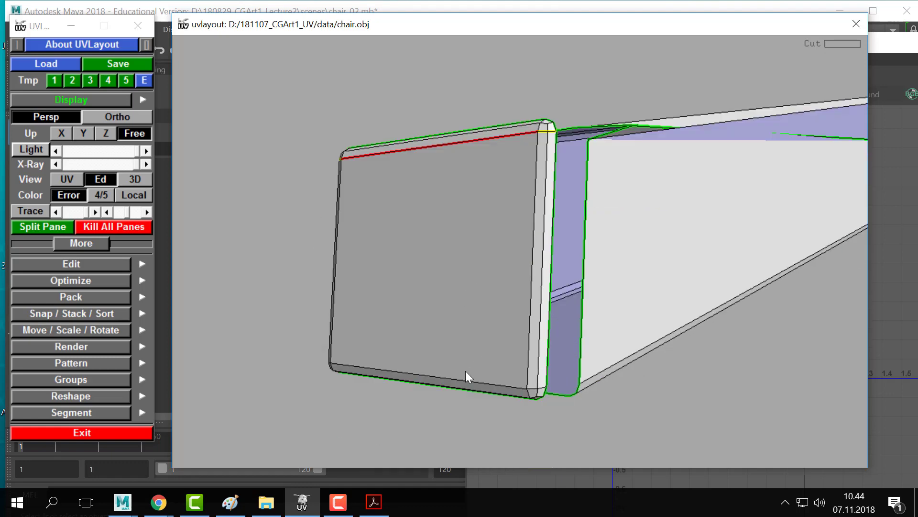
{"action": "key", "text": "c"}
{"action": "key", "text": "w"}
{"action": "key", "text": "w"}
{"action": "key", "text": "Return"}
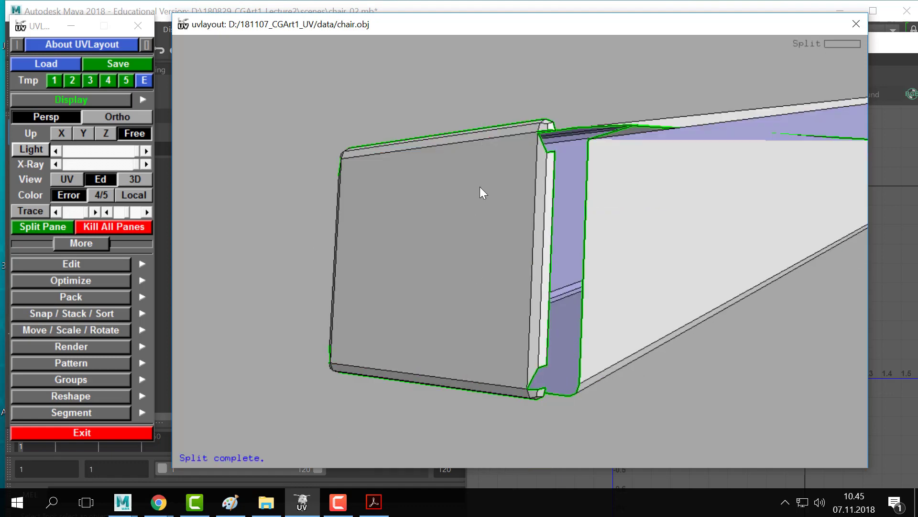
{"action": "key", "text": "d"}
{"action": "middle_click_drag", "start_coordinate": [750, 192], "coordinate": [726, 253]}
- Tag the beam's lower seam as a cut, detach it, and drop the beam shells
{"action": "right_click_drag", "start_coordinate": [726, 253], "coordinate": [655, 279]}
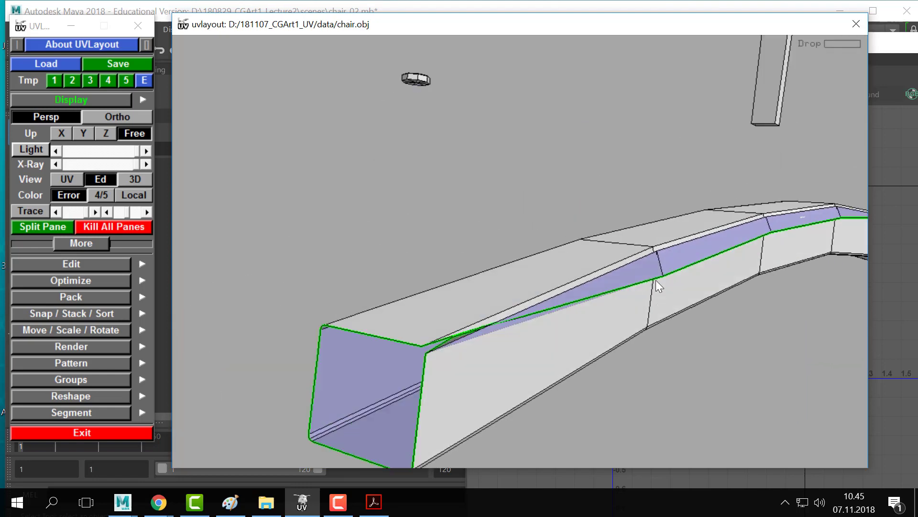
{"action": "left_click_drag", "start_coordinate": [656, 280], "coordinate": [529, 214]}
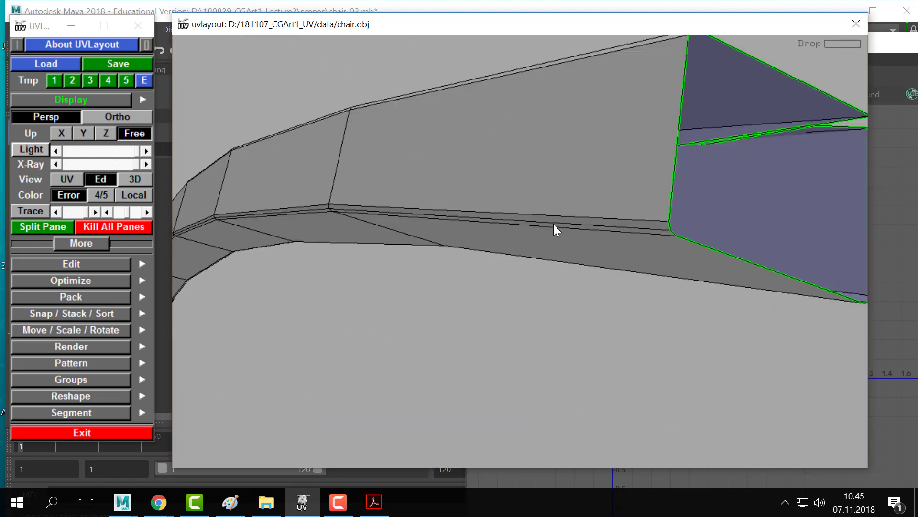
{"action": "key", "text": "c"}
{"action": "right_click_drag", "start_coordinate": [595, 225], "coordinate": [675, 208]}
{"action": "left_click_drag", "start_coordinate": [675, 208], "coordinate": [395, 281]}
{"action": "right_click_drag", "start_coordinate": [396, 281], "coordinate": [182, 256]}
{"action": "left_click_drag", "start_coordinate": [182, 256], "coordinate": [605, 231]}
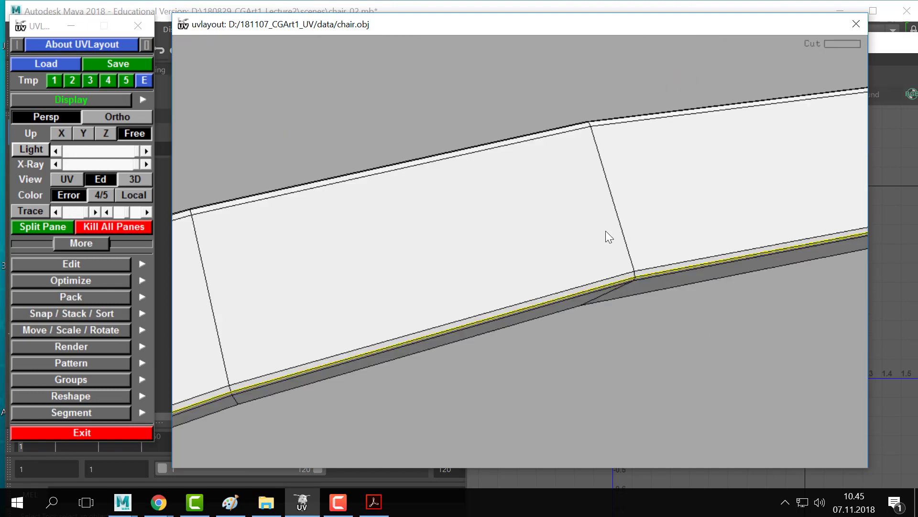
{"action": "left_click_drag", "start_coordinate": [369, 263], "coordinate": [295, 163]}
{"action": "right_click_drag", "start_coordinate": [296, 163], "coordinate": [437, 184]}
{"action": "key", "text": "Return"}
{"action": "left_click_drag", "start_coordinate": [440, 175], "coordinate": [490, 231]}
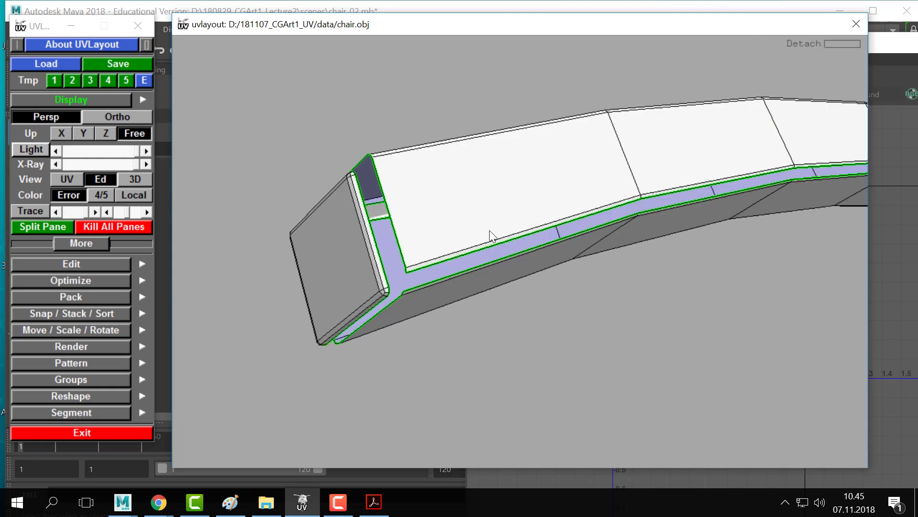
{"action": "key", "text": "d"}
{"action": "key", "text": "d"}
- Remove the mistaken cut mark from the seat panel's edge
{"action": "middle_click_drag", "start_coordinate": [469, 248], "coordinate": [636, 168]}
{"action": "right_click_drag", "start_coordinate": [636, 168], "coordinate": [505, 243]}
{"action": "left_click_drag", "start_coordinate": [505, 249], "coordinate": [531, 258]}
{"action": "key", "text": "c"}
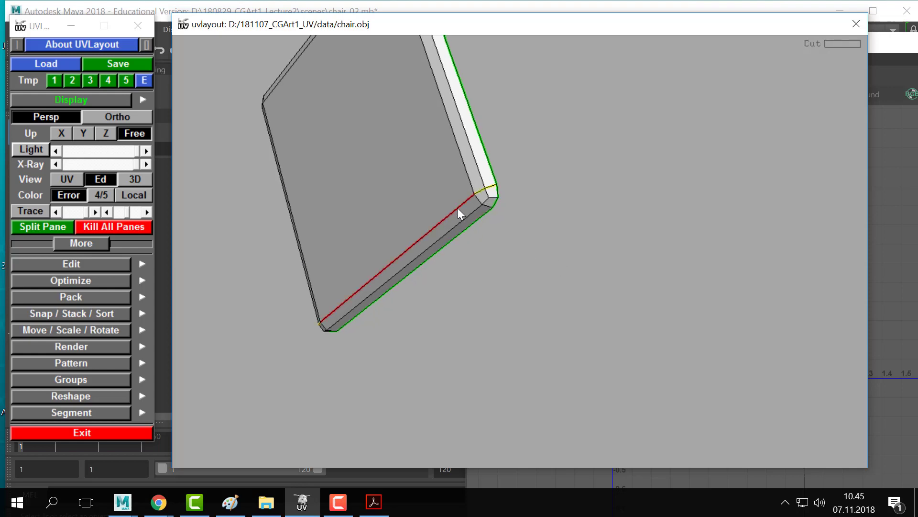
{"action": "key", "text": "w"}
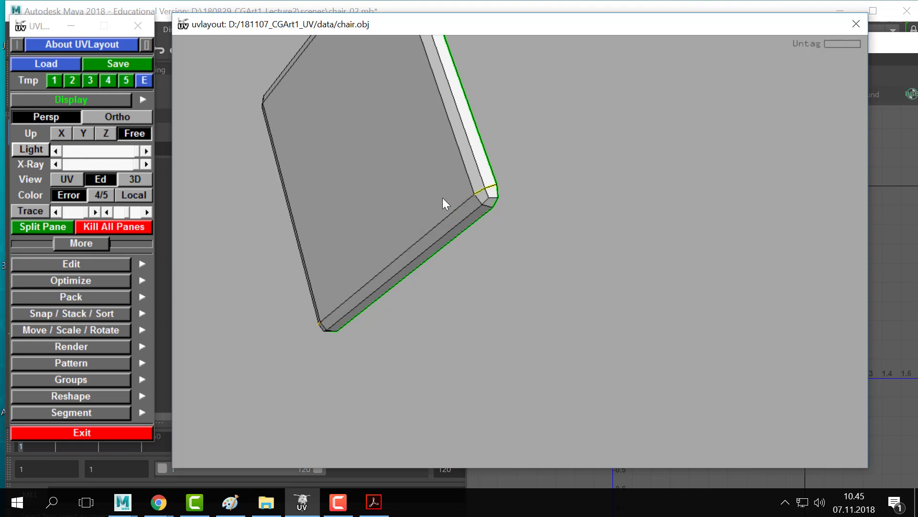
{"action": "middle_click_drag", "start_coordinate": [443, 197], "coordinate": [474, 238]}
{"action": "right_click_drag", "start_coordinate": [475, 238], "coordinate": [469, 259]}
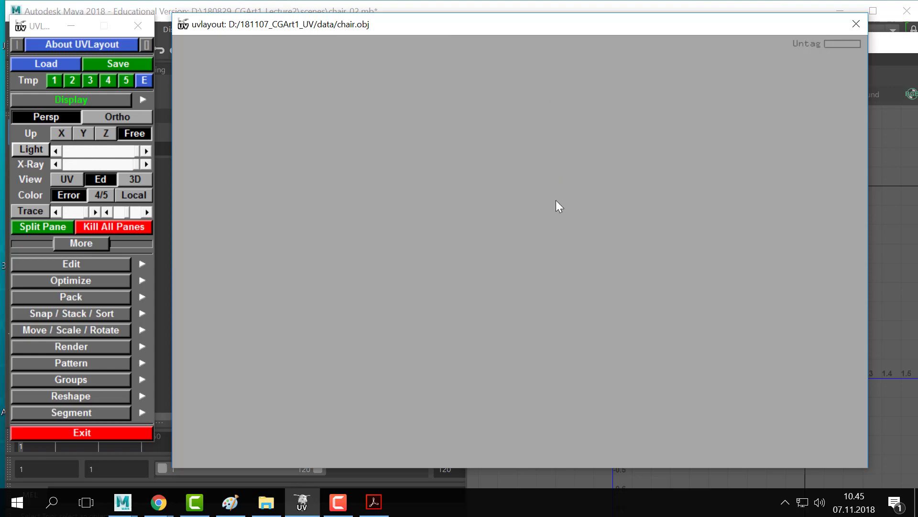
- Cut the seat panel along its top inner edge and split it
{"action": "right_click_drag", "start_coordinate": [556, 200], "coordinate": [505, 267]}
{"action": "middle_click_drag", "start_coordinate": [670, 309], "coordinate": [596, 257]}
{"action": "right_click_drag", "start_coordinate": [596, 258], "coordinate": [501, 272]}
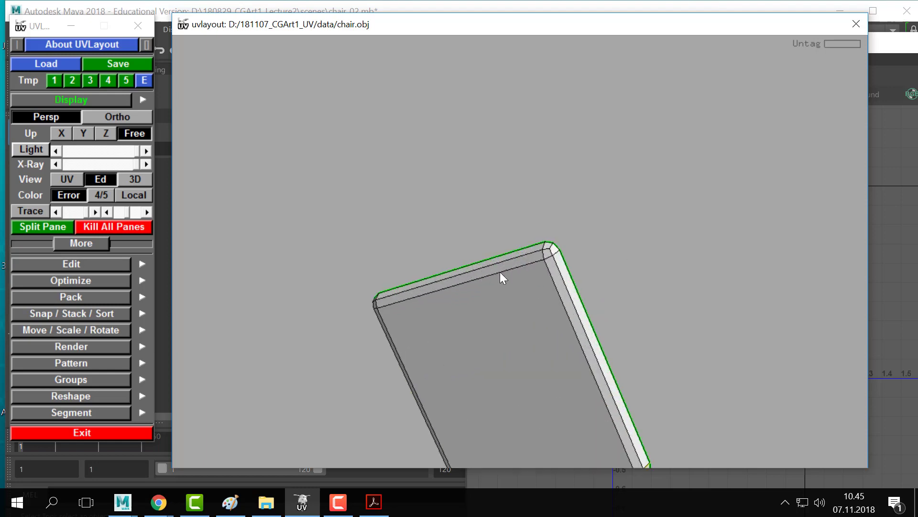
{"action": "key", "text": "c"}
{"action": "key", "text": "Return"}
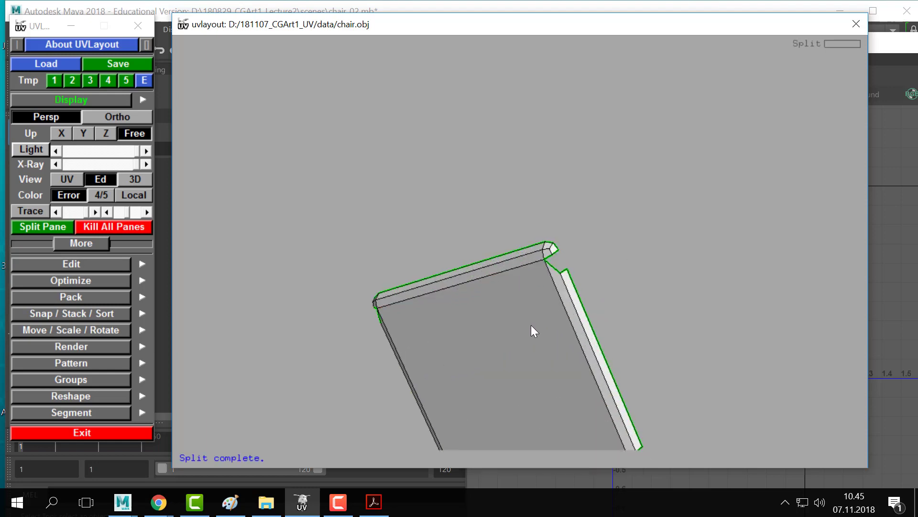
- Cut off the chair leg's top face as its own shell and drop it
{"action": "right_click_drag", "start_coordinate": [534, 330], "coordinate": [532, 305]}
{"action": "right_click_drag", "start_coordinate": [517, 321], "coordinate": [586, 349]}
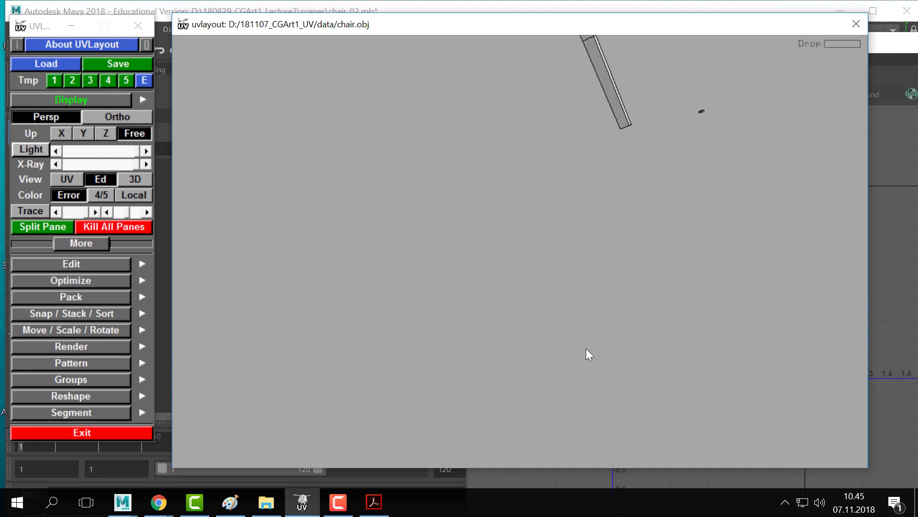
{"action": "middle_click_drag", "start_coordinate": [586, 348], "coordinate": [563, 306]}
{"action": "right_click_drag", "start_coordinate": [562, 306], "coordinate": [459, 225]}
{"action": "left_click_drag", "start_coordinate": [459, 224], "coordinate": [237, 174]}
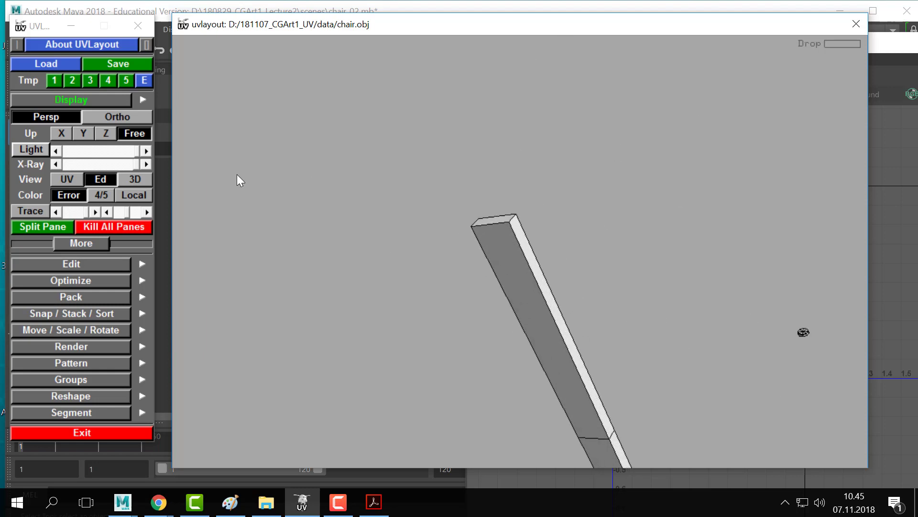
{"action": "right_click_drag", "start_coordinate": [237, 174], "coordinate": [525, 238]}
{"action": "left_click_drag", "start_coordinate": [525, 238], "coordinate": [502, 251]}
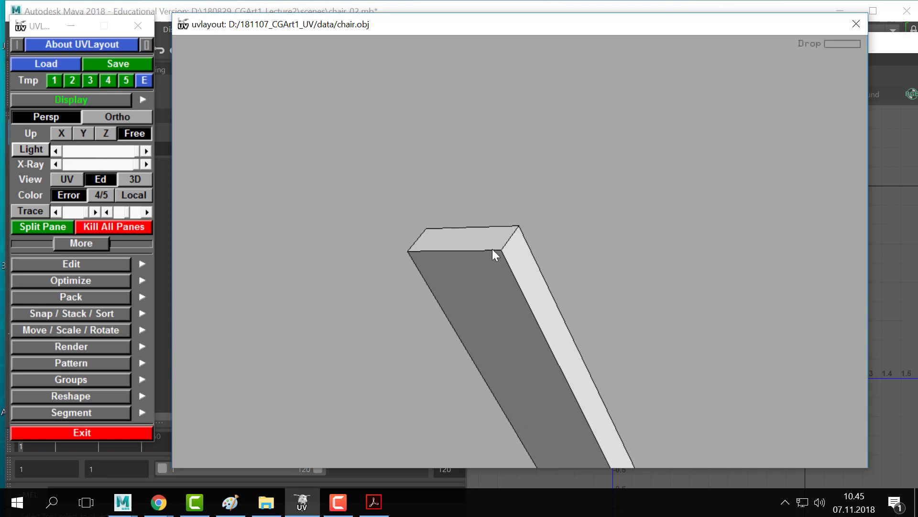
{"action": "key", "text": "c"}
{"action": "key", "text": "Return"}
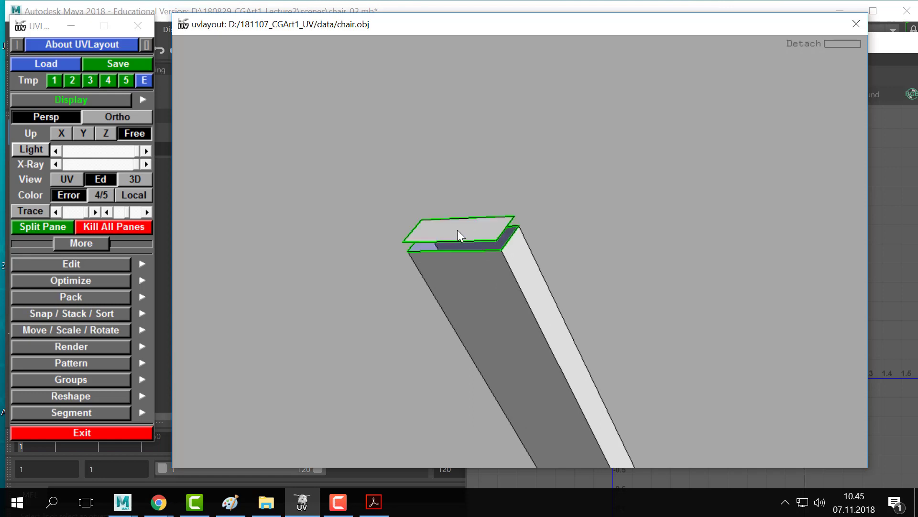
{"action": "key", "text": "d"}
- Detach the leg's near end face as a separate shell and drop it
{"action": "left_click_drag", "start_coordinate": [581, 332], "coordinate": [618, 325]}
{"action": "middle_click_drag", "start_coordinate": [618, 326], "coordinate": [540, 294]}
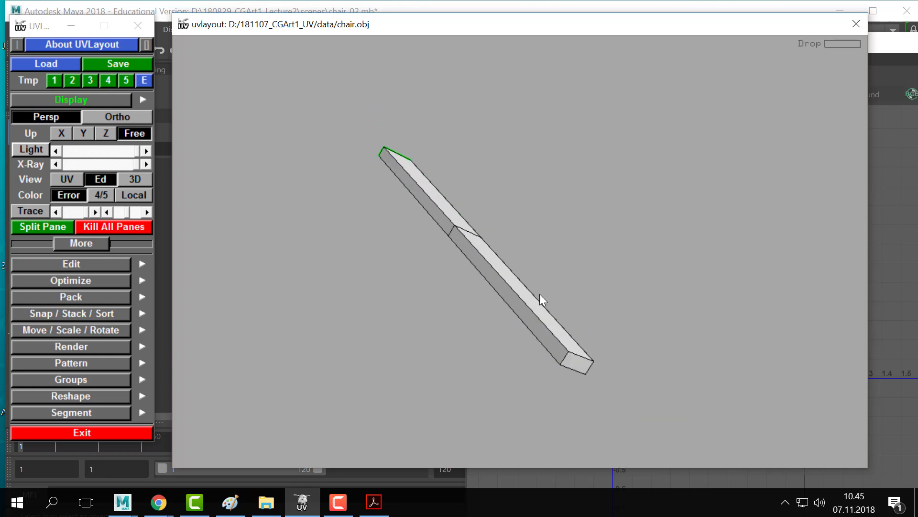
{"action": "right_click_drag", "start_coordinate": [539, 293], "coordinate": [608, 297]}
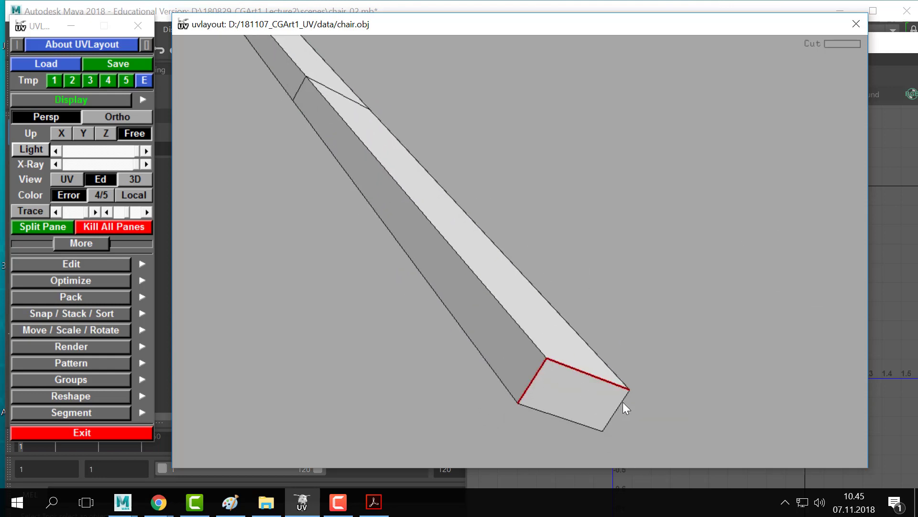
{"action": "key", "text": "Return"}
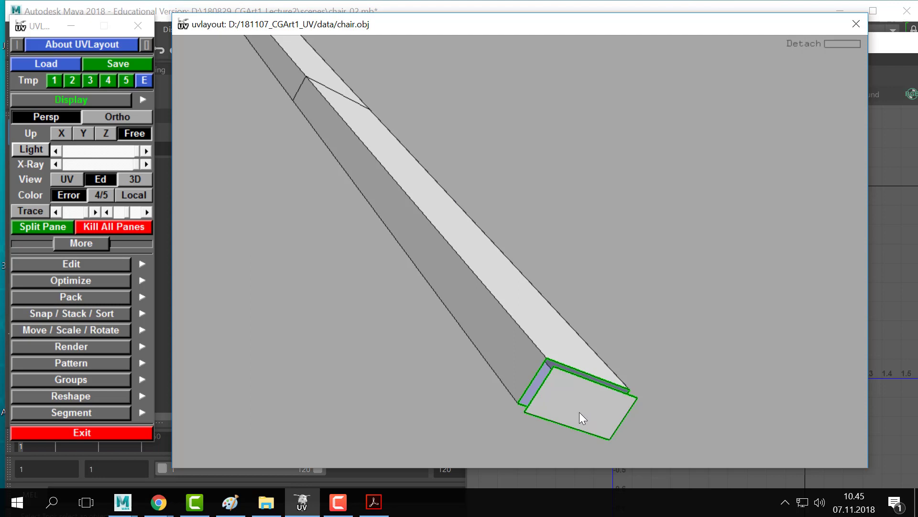
{"action": "key", "text": "d"}
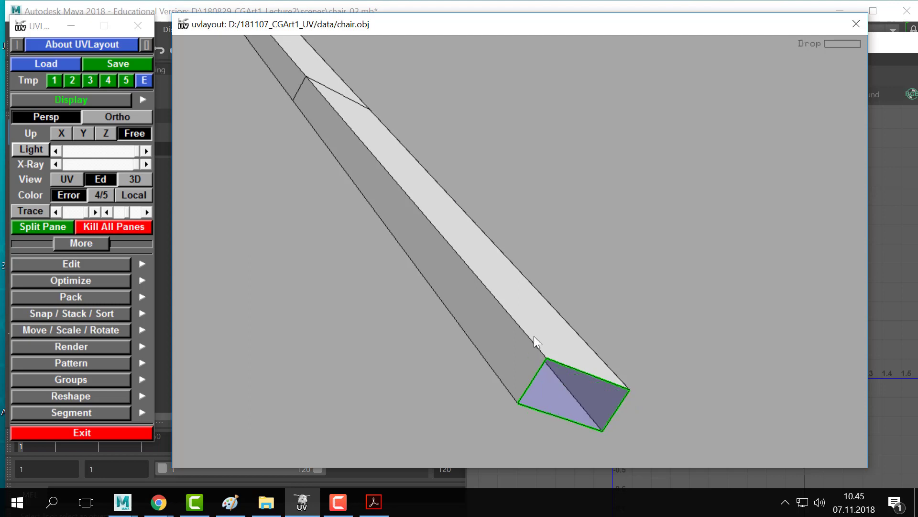
- Cut the leg along its long edge, split it and drop the leg body
{"action": "left_click_drag", "start_coordinate": [452, 244], "coordinate": [447, 271]}
{"action": "right_click_drag", "start_coordinate": [448, 271], "coordinate": [434, 267]}
{"action": "key", "text": "c"}
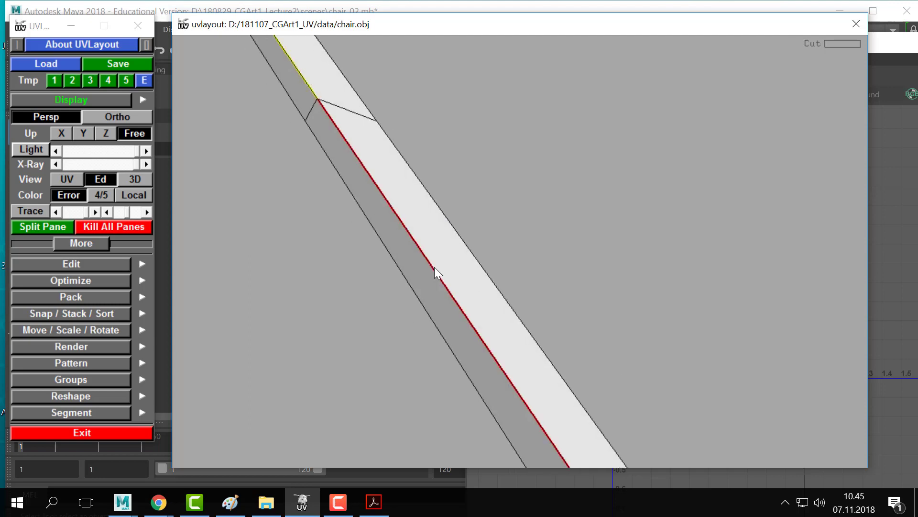
{"action": "middle_click_drag", "start_coordinate": [515, 331], "coordinate": [529, 364]}
{"action": "right_click_drag", "start_coordinate": [529, 363], "coordinate": [473, 237]}
{"action": "key", "text": "Return"}
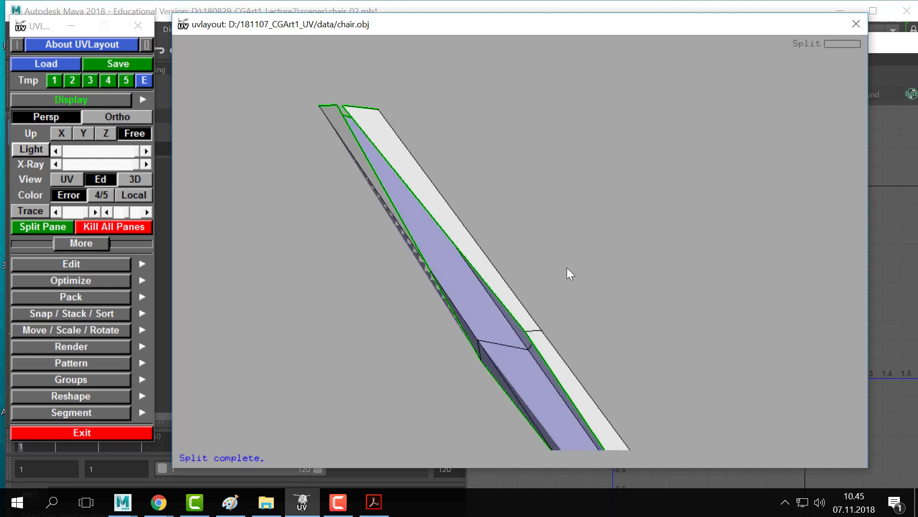
{"action": "key", "text": "d"}
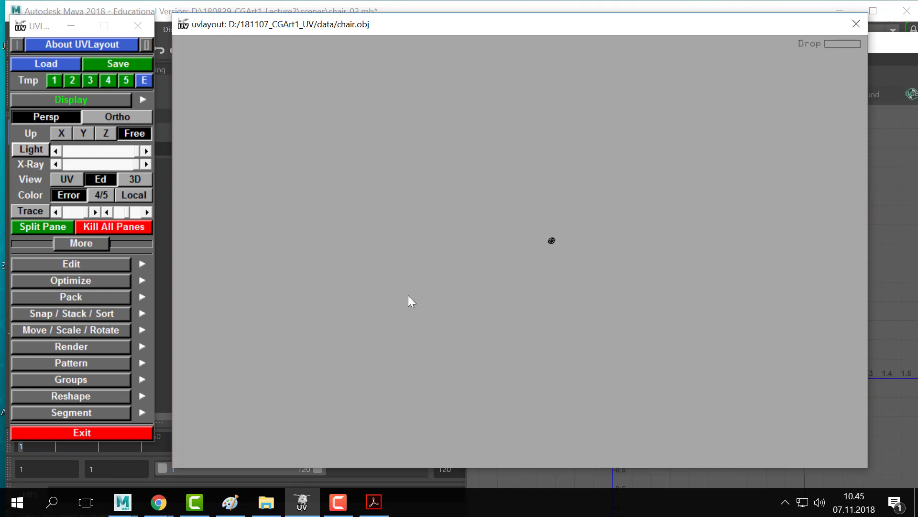
- Cut the edge loop around one octagonal cap, detach the cap and drop it
{"action": "middle_click_drag", "start_coordinate": [532, 188], "coordinate": [437, 250]}
{"action": "right_click_drag", "start_coordinate": [437, 250], "coordinate": [550, 277]}
{"action": "middle_click_drag", "start_coordinate": [551, 277], "coordinate": [570, 226]}
{"action": "right_click_drag", "start_coordinate": [570, 227], "coordinate": [588, 234]}
{"action": "middle_click_drag", "start_coordinate": [374, 361], "coordinate": [432, 248]}
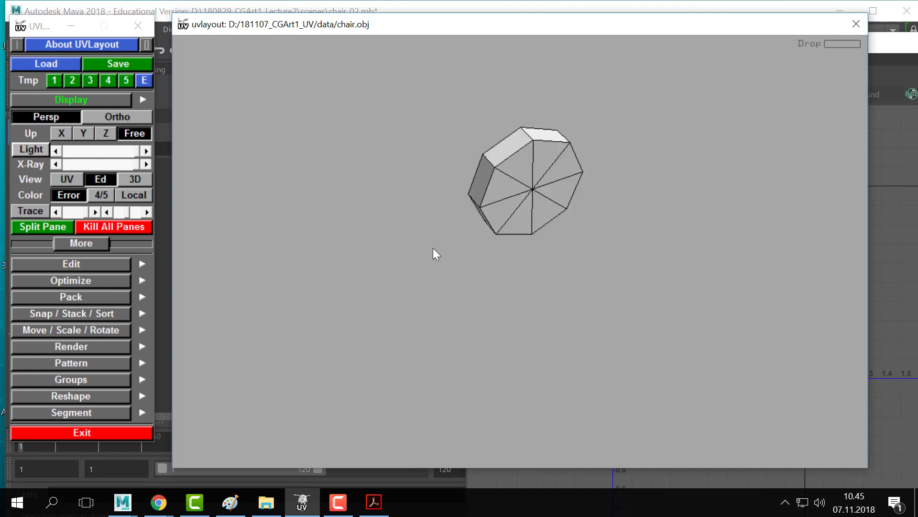
{"action": "right_click_drag", "start_coordinate": [432, 248], "coordinate": [491, 202]}
{"action": "middle_click_drag", "start_coordinate": [492, 202], "coordinate": [473, 273]}
{"action": "key", "text": "c"}
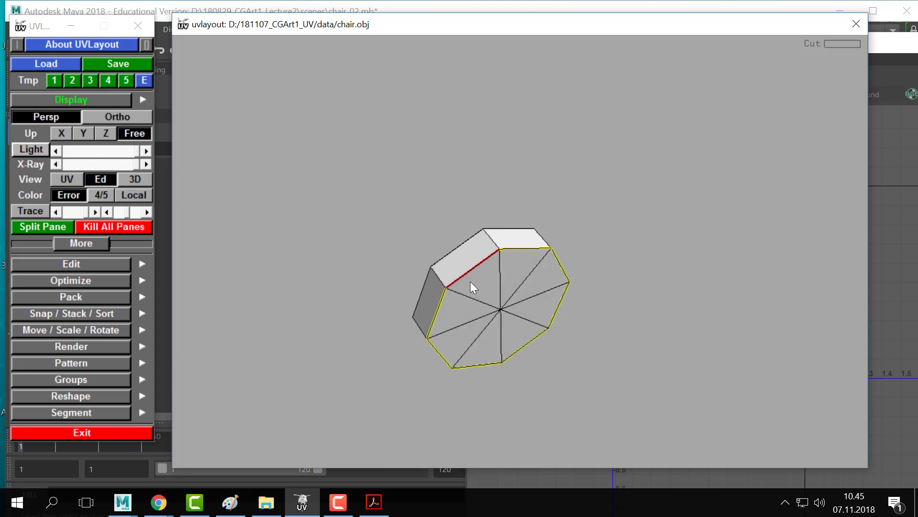
{"action": "key", "text": "Return"}
{"action": "middle_click_drag", "start_coordinate": [456, 290], "coordinate": [492, 265]}
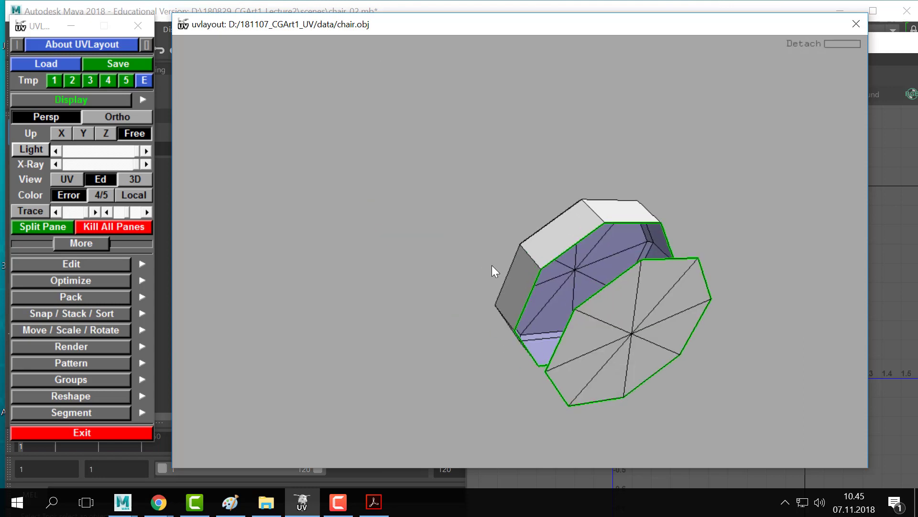
{"action": "key", "text": "d"}
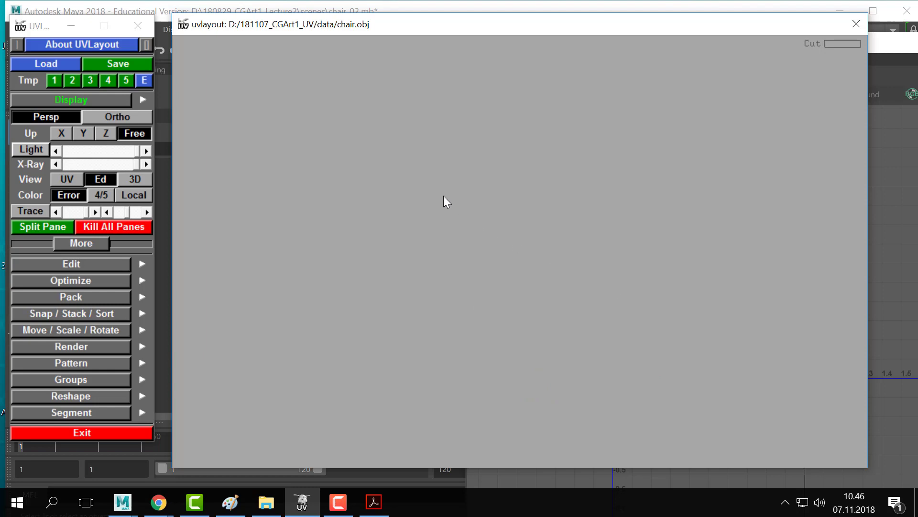
- Detach and drop the other octagonal cap, drop the ring, and split it along its marked edge
{"action": "left_click_drag", "start_coordinate": [444, 196], "coordinate": [519, 256]}
{"action": "right_click_drag", "start_coordinate": [519, 257], "coordinate": [425, 248]}
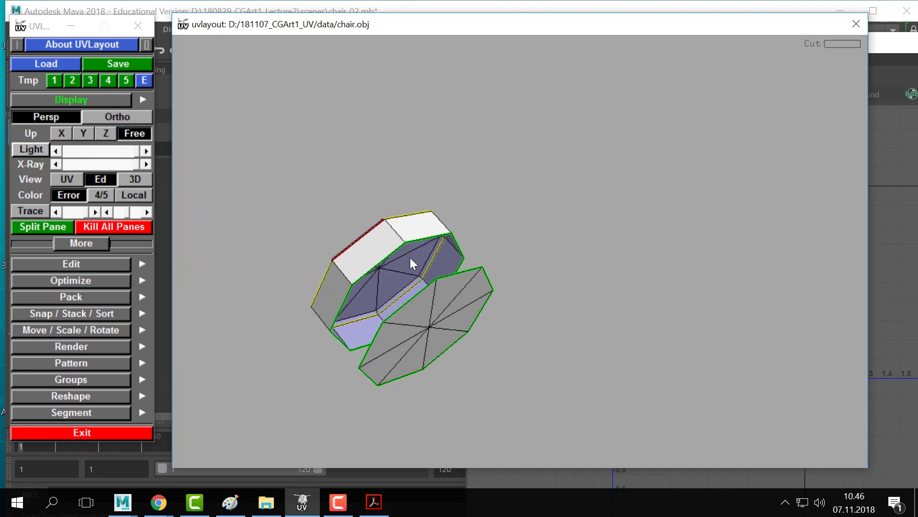
{"action": "key", "text": "Return"}
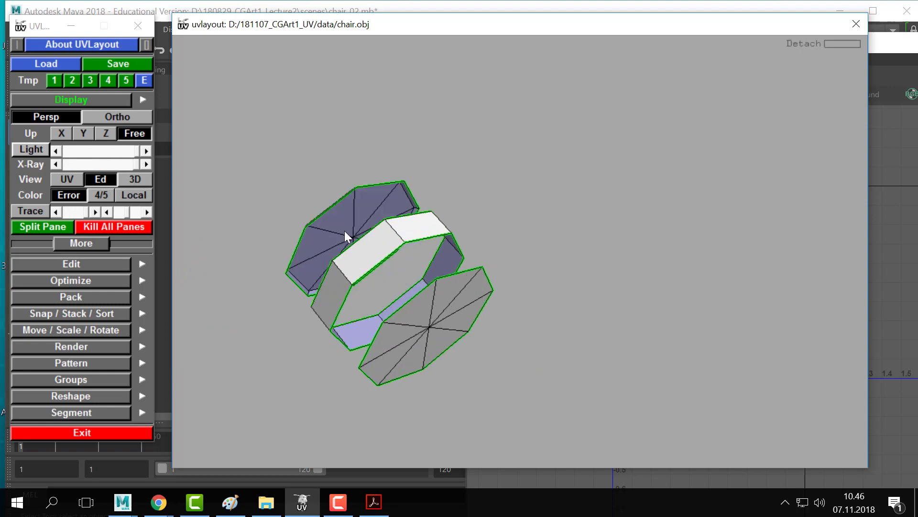
{"action": "key", "text": "d"}
{"action": "key", "text": "d"}
{"action": "key", "text": "shift+d"}
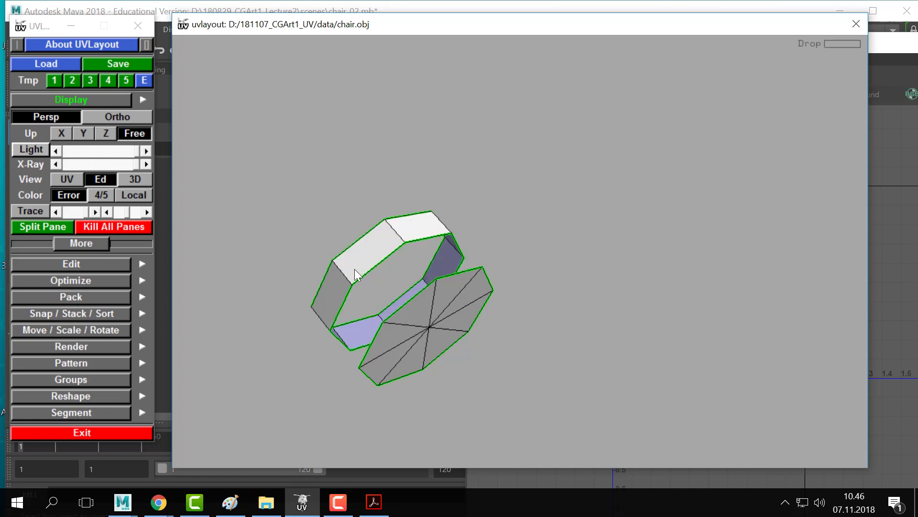
{"action": "key", "text": "Return"}
- Drop the remaining pieces and flatten the curved and diagonal strip shells
{"action": "key", "text": "d"}
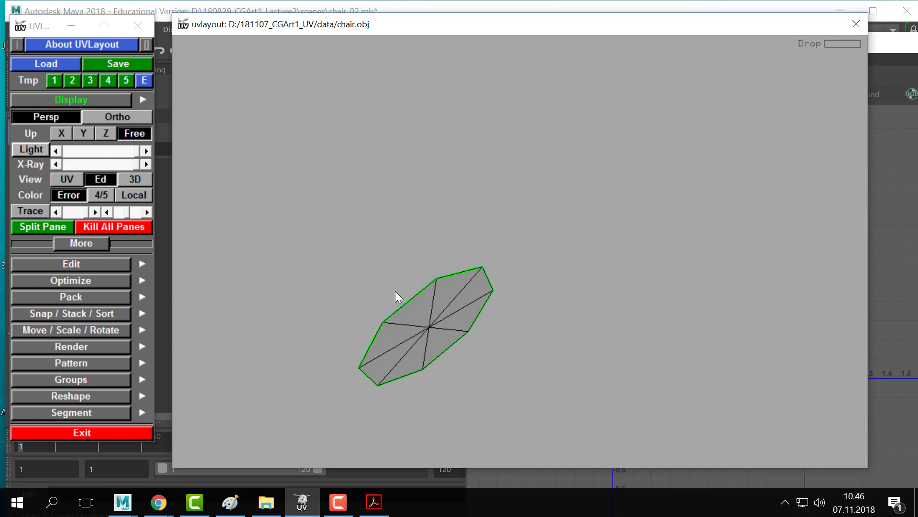
{"action": "key", "text": "d"}
{"action": "scroll", "coordinate": [615, 271], "scroll_direction": "down", "scroll_amount": 3}
{"action": "middle_click_drag", "start_coordinate": [600, 262], "coordinate": [320, 234]}
{"action": "scroll", "coordinate": [453, 240], "scroll_direction": "up", "scroll_amount": 7}
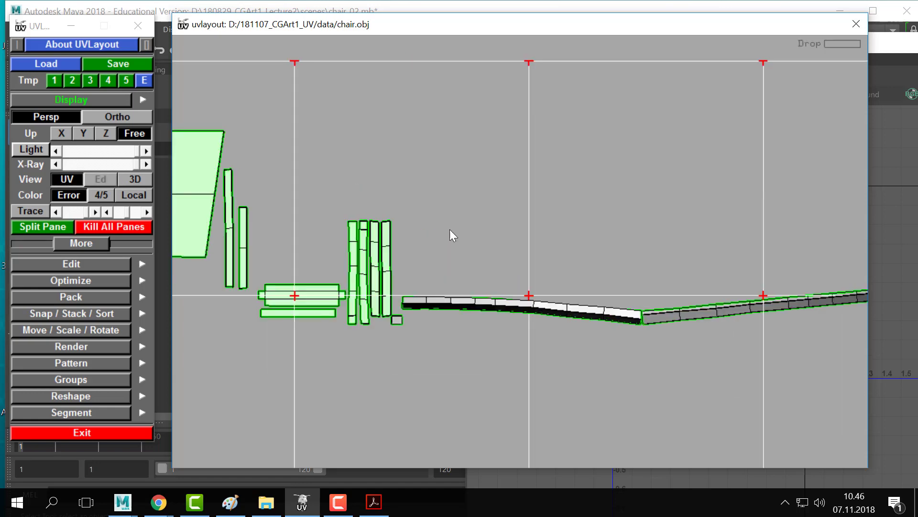
{"action": "middle_click_drag", "start_coordinate": [522, 315], "coordinate": [466, 288]}
{"action": "key", "text": "shift+f"}
{"action": "key", "text": "space"}
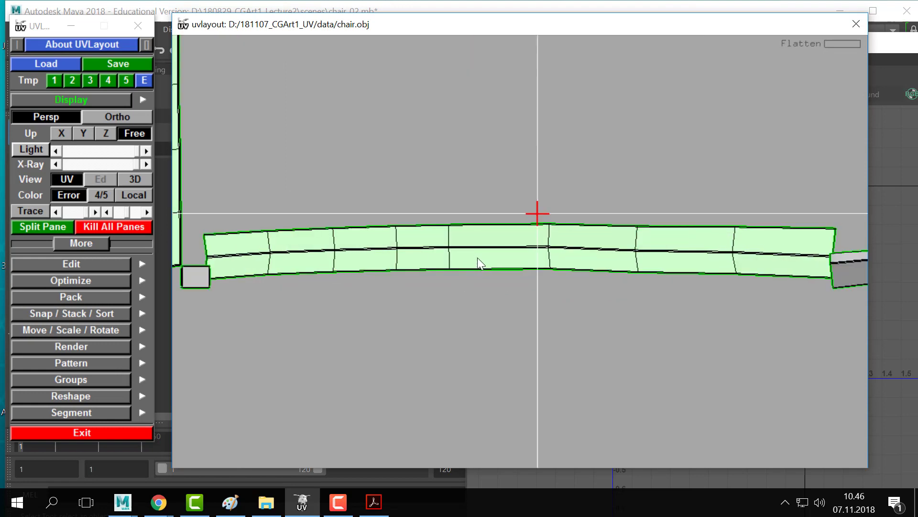
{"action": "scroll", "coordinate": [496, 245], "scroll_direction": "down", "scroll_amount": 1}
{"action": "key", "text": "shift+f"}
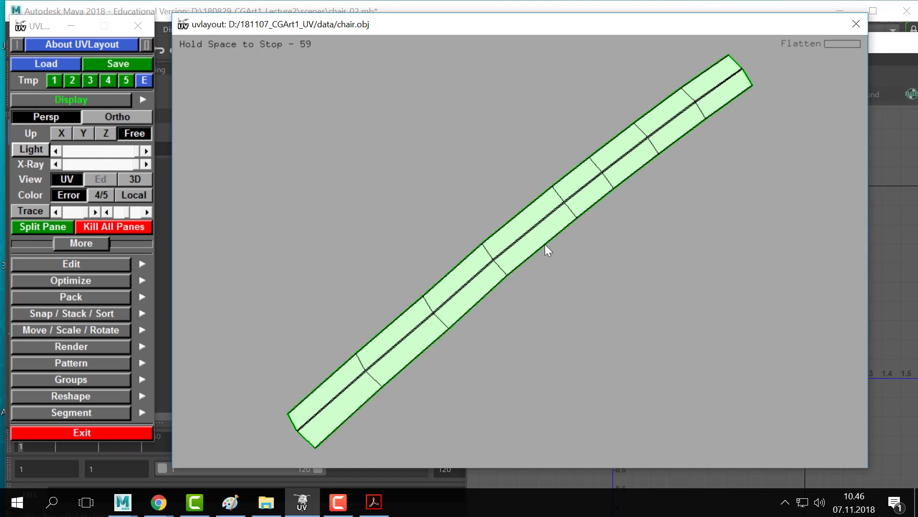
{"action": "key", "text": "space"}
- Flatten the small square shell and move it beside the strips
{"action": "right_click_drag", "start_coordinate": [568, 258], "coordinate": [461, 271]}
{"action": "middle_click_drag", "start_coordinate": [342, 247], "coordinate": [396, 248]}
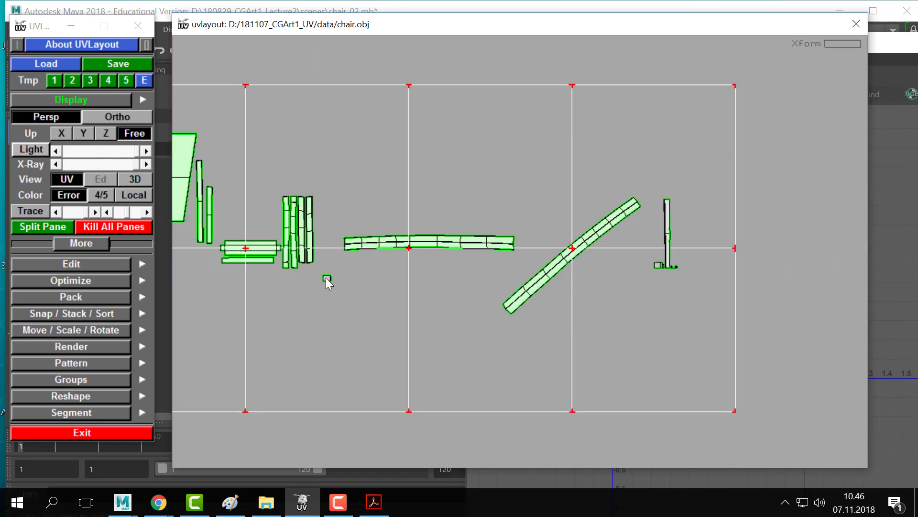
{"action": "key", "text": "shift+f"}
{"action": "key", "text": "space"}
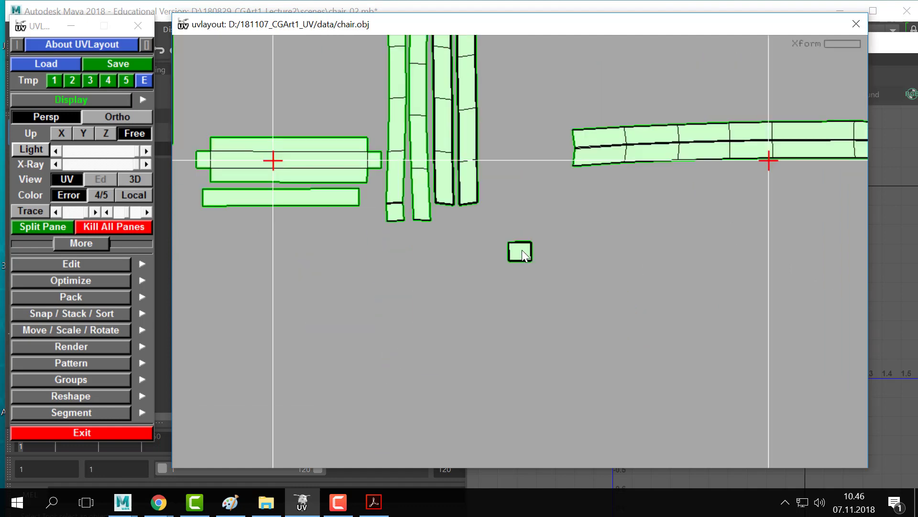
{"action": "middle_click_drag", "start_coordinate": [522, 251], "coordinate": [458, 223]}
- Stand the long horizontal and diagonal shells upright, side by side with the tall strip
{"action": "middle_click_drag", "start_coordinate": [747, 207], "coordinate": [468, 244]}
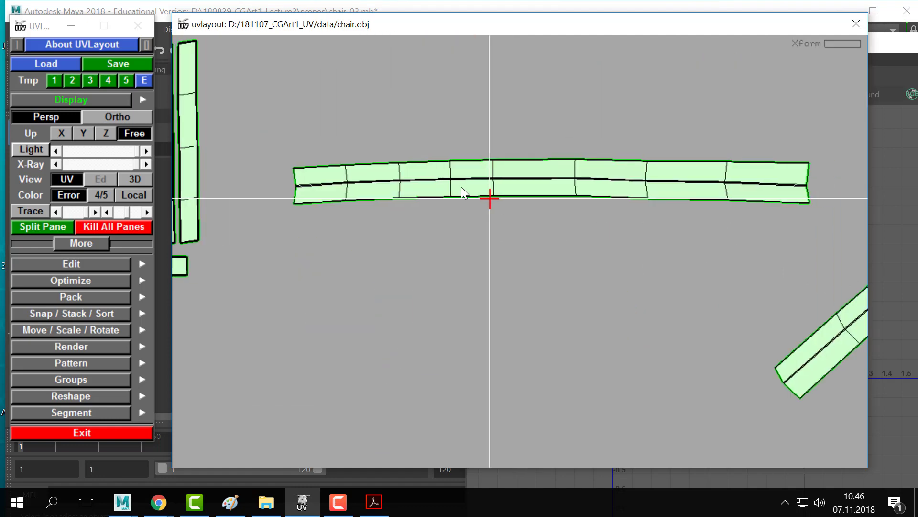
{"action": "left_click_drag", "start_coordinate": [461, 187], "coordinate": [555, 229]}
{"action": "right_click_drag", "start_coordinate": [556, 229], "coordinate": [576, 200]}
{"action": "middle_click_drag", "start_coordinate": [575, 200], "coordinate": [403, 212]}
{"action": "right_click_drag", "start_coordinate": [450, 259], "coordinate": [432, 255]}
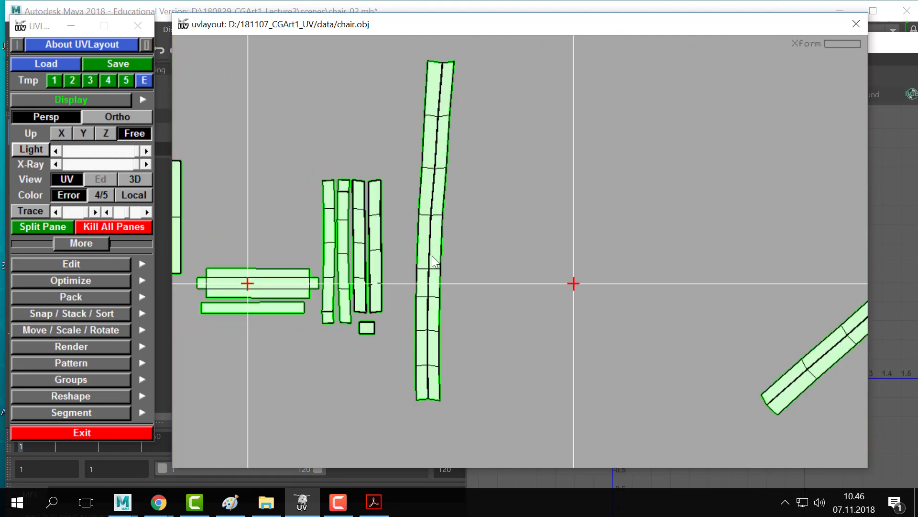
{"action": "middle_click_drag", "start_coordinate": [418, 249], "coordinate": [457, 258]}
{"action": "right_click_drag", "start_coordinate": [774, 321], "coordinate": [778, 356]}
{"action": "middle_click_drag", "start_coordinate": [779, 356], "coordinate": [627, 304]}
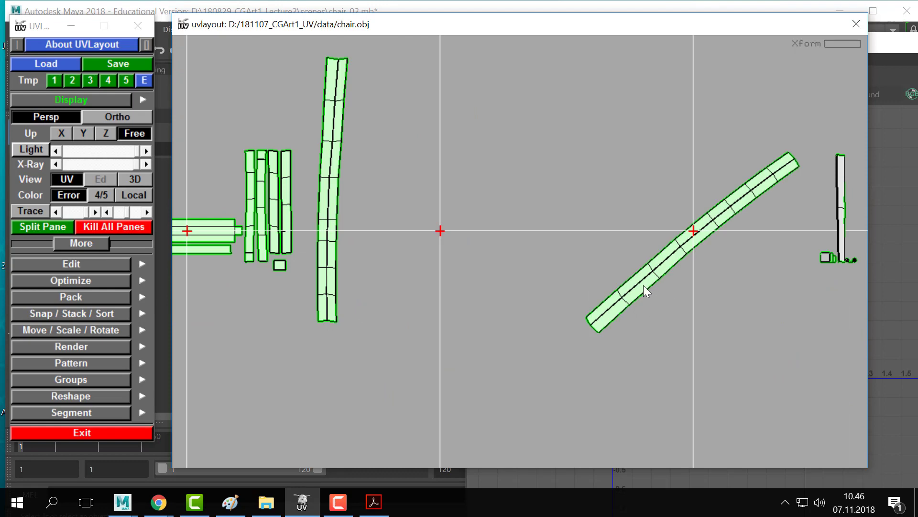
{"action": "right_click_drag", "start_coordinate": [644, 285], "coordinate": [708, 287]}
{"action": "middle_click_drag", "start_coordinate": [706, 229], "coordinate": [395, 225]}
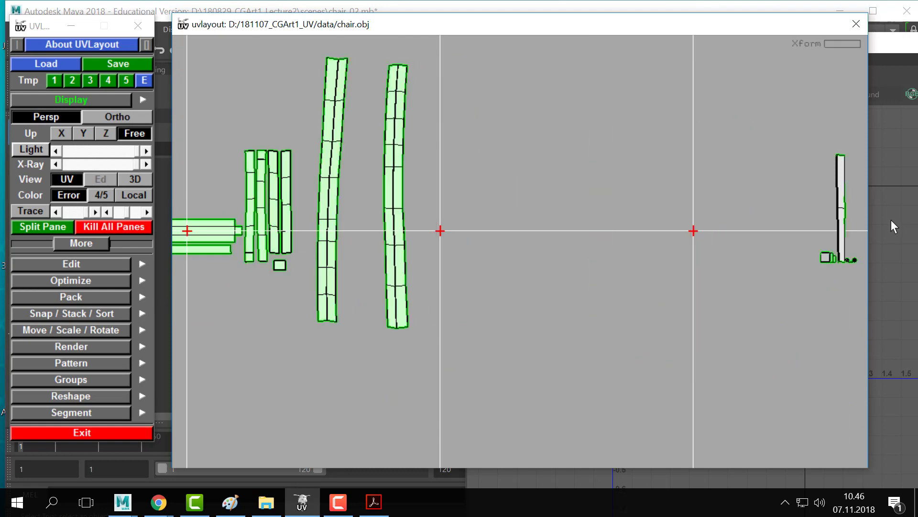
- Flatten the tall shell, shift it left, and flatten the two small square shells
{"action": "middle_click_drag", "start_coordinate": [803, 204], "coordinate": [497, 212]}
{"action": "right_click_drag", "start_coordinate": [498, 212], "coordinate": [622, 191]}
{"action": "key", "text": "shift+f"}
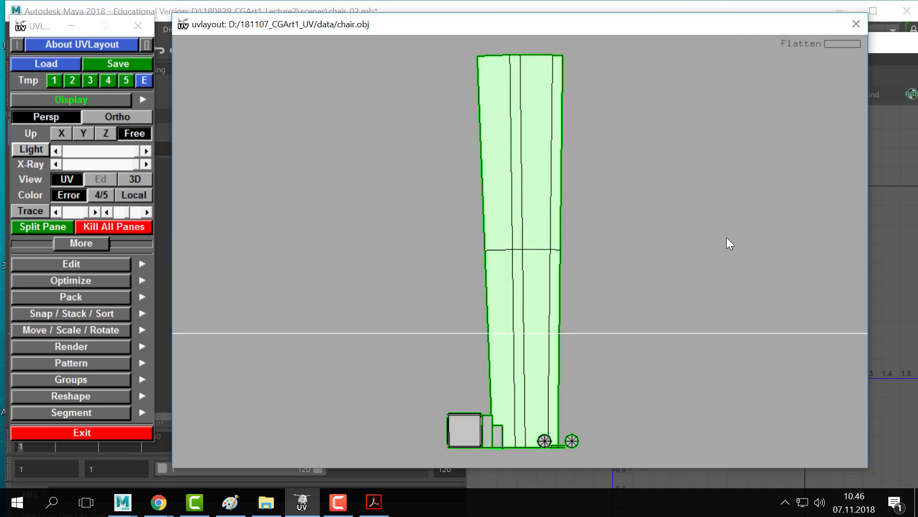
{"action": "right_click_drag", "start_coordinate": [727, 237], "coordinate": [466, 226]}
{"action": "middle_click_drag", "start_coordinate": [513, 232], "coordinate": [304, 232]}
{"action": "key", "text": "shift+f"}
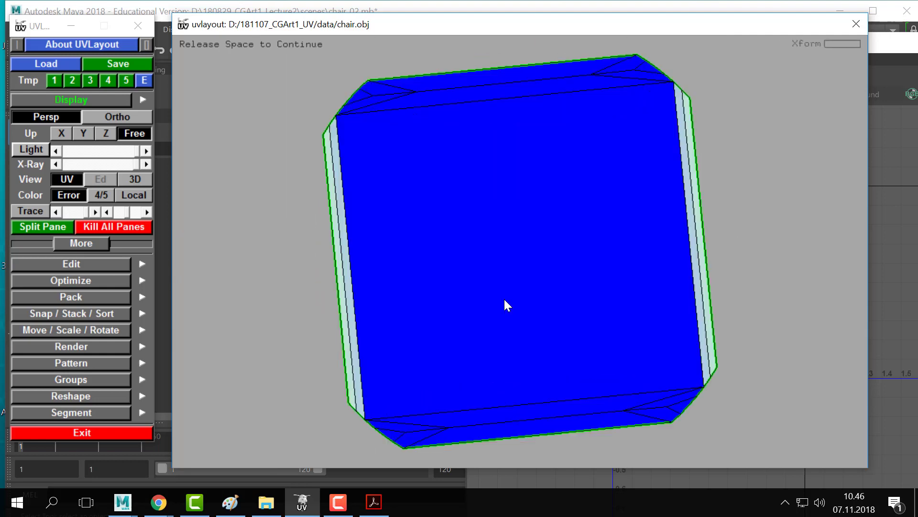
{"action": "right_click_drag", "start_coordinate": [696, 277], "coordinate": [441, 269]}
{"action": "key", "text": "shift+f"}
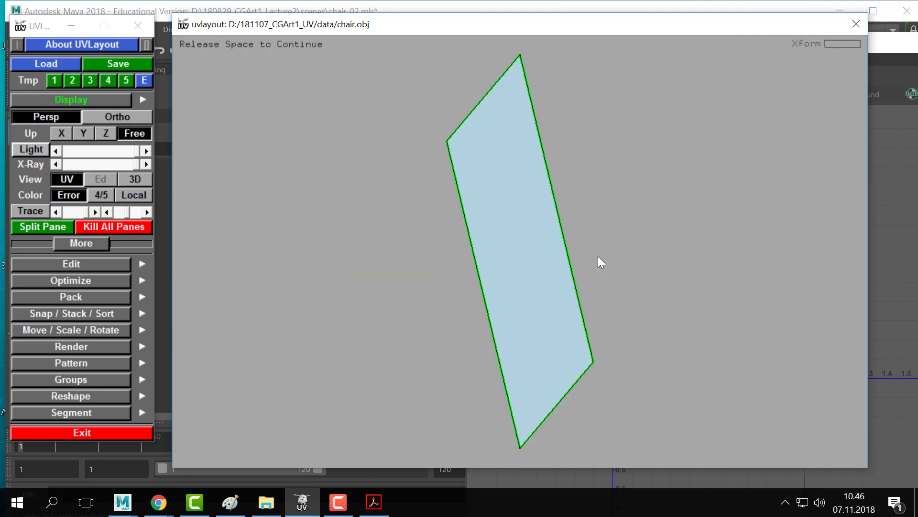
- Rotate the right rectangular shell upright, flatten the tall shell, and straighten the tilted rectangle
{"action": "right_click_drag", "start_coordinate": [627, 285], "coordinate": [510, 286]}
{"action": "left_click_drag", "start_coordinate": [510, 286], "coordinate": [489, 294]}
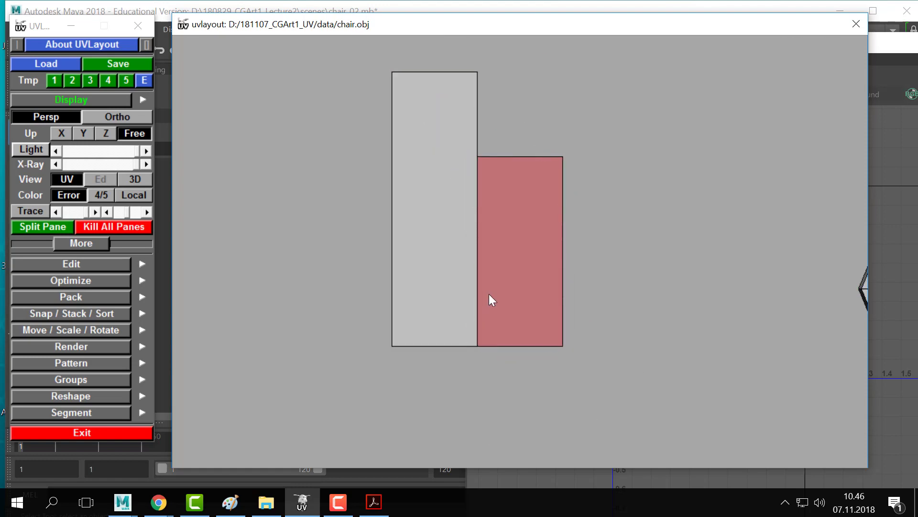
{"action": "key", "text": "shift+f"}
{"action": "key", "text": "space"}
{"action": "right_click_drag", "start_coordinate": [643, 272], "coordinate": [497, 282]}
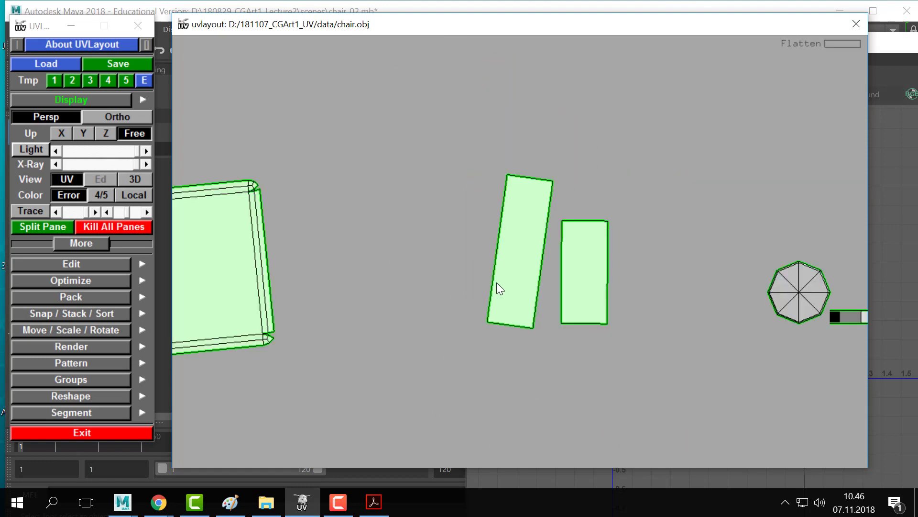
{"action": "left_click_drag", "start_coordinate": [535, 278], "coordinate": [538, 276]}
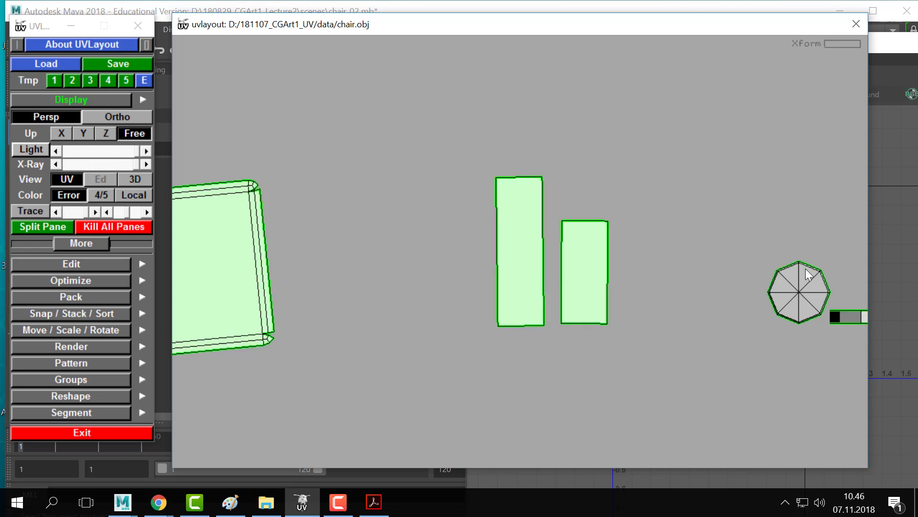
- Flatten both octagon shells and the long strip, placing the octagon above the strip
{"action": "middle_click_drag", "start_coordinate": [800, 291], "coordinate": [500, 272]}
{"action": "key", "text": "f"}
{"action": "key", "text": "shift+f"}
{"action": "key", "text": "space"}
{"action": "right_click_drag", "start_coordinate": [414, 267], "coordinate": [368, 268]}
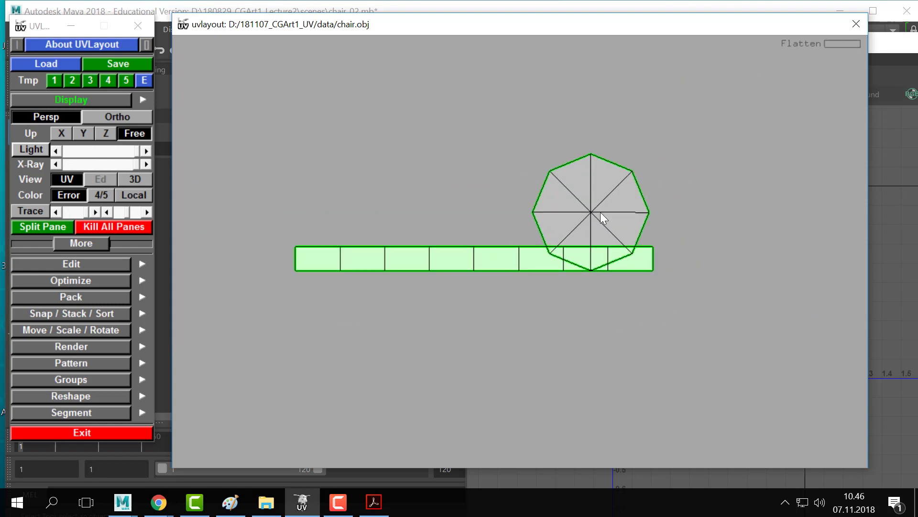
{"action": "middle_click_drag", "start_coordinate": [598, 215], "coordinate": [543, 146]}
{"action": "key", "text": "shift+f"}
{"action": "key", "text": "space"}
{"action": "right_click_drag", "start_coordinate": [707, 247], "coordinate": [287, 243]}
{"action": "middle_click_drag", "start_coordinate": [466, 230], "coordinate": [567, 230]}
{"action": "right_click_drag", "start_coordinate": [566, 230], "coordinate": [192, 192]}
{"action": "middle_click_drag", "start_coordinate": [279, 129], "coordinate": [367, 148]}
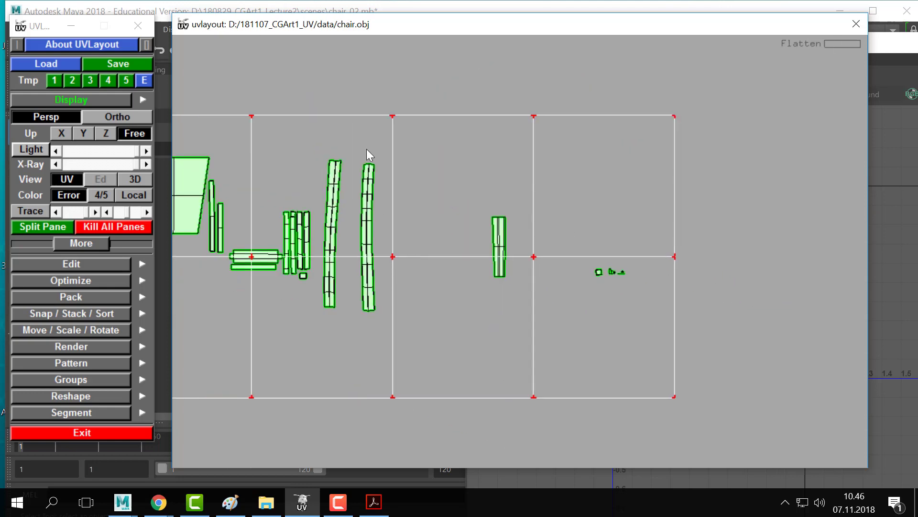
- Save the flattened chair UV layout to chair.obj
{"action": "right_click_drag", "start_coordinate": [367, 148], "coordinate": [298, 191]}
{"action": "middle_click_drag", "start_coordinate": [383, 223], "coordinate": [506, 208]}
{"action": "left_click", "coordinate": [109, 67]}
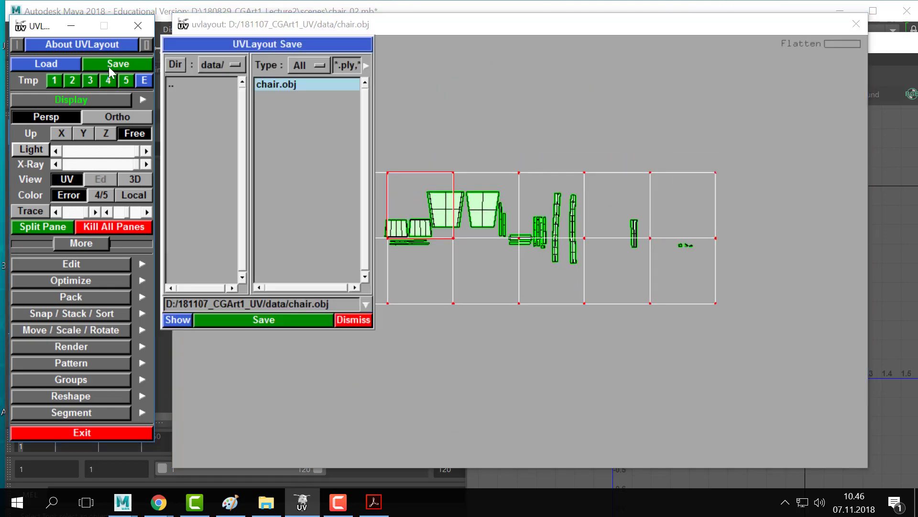
{"action": "left_click", "coordinate": [264, 319]}
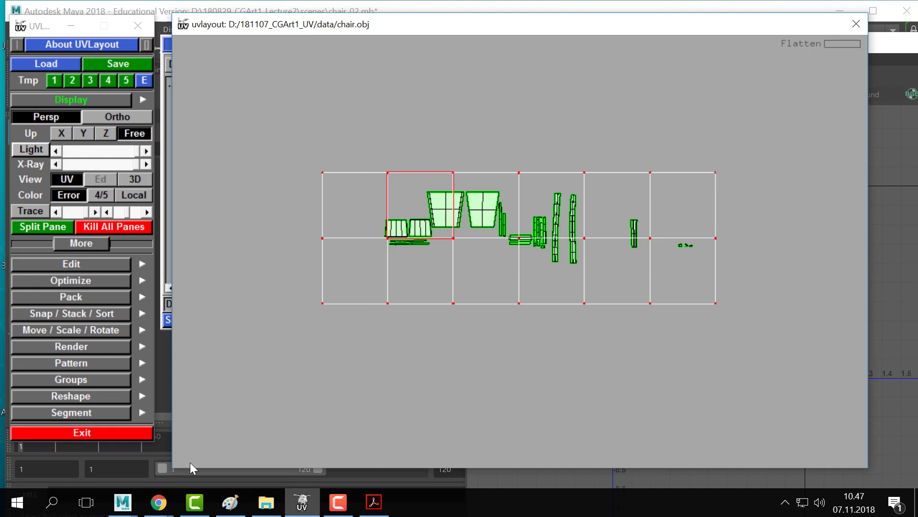
- Glance at Maya, return to UVLayout, and show the packing options
{"action": "left_click", "coordinate": [122, 503]}
{"action": "left_click", "coordinate": [334, 260]}
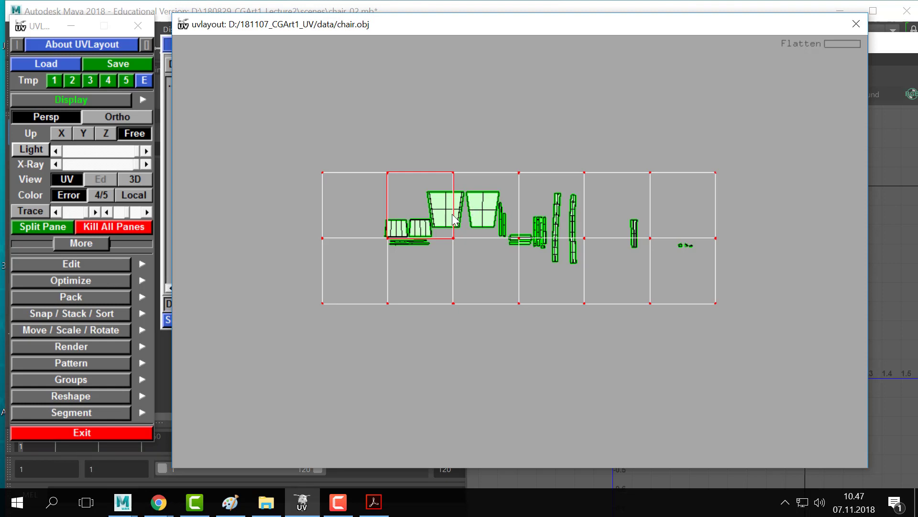
{"action": "right_click_drag", "start_coordinate": [452, 215], "coordinate": [369, 188]}
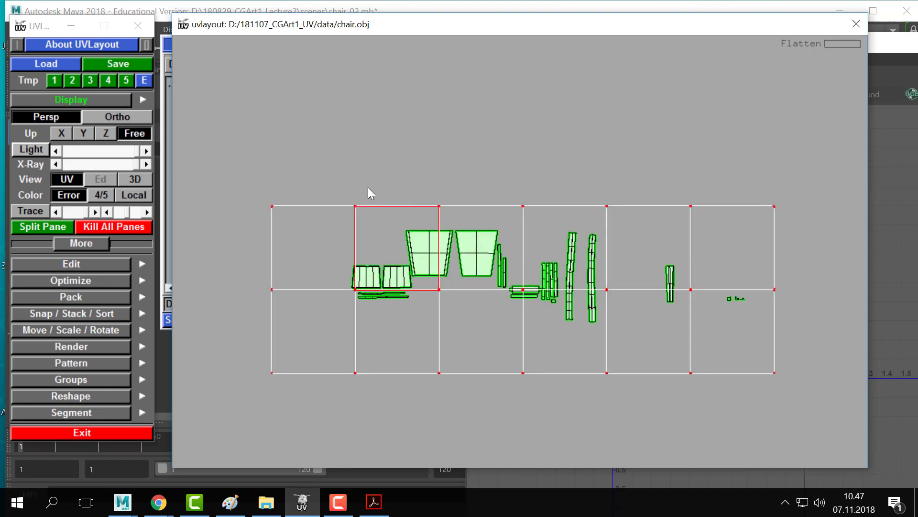
{"action": "left_click", "coordinate": [76, 296]}
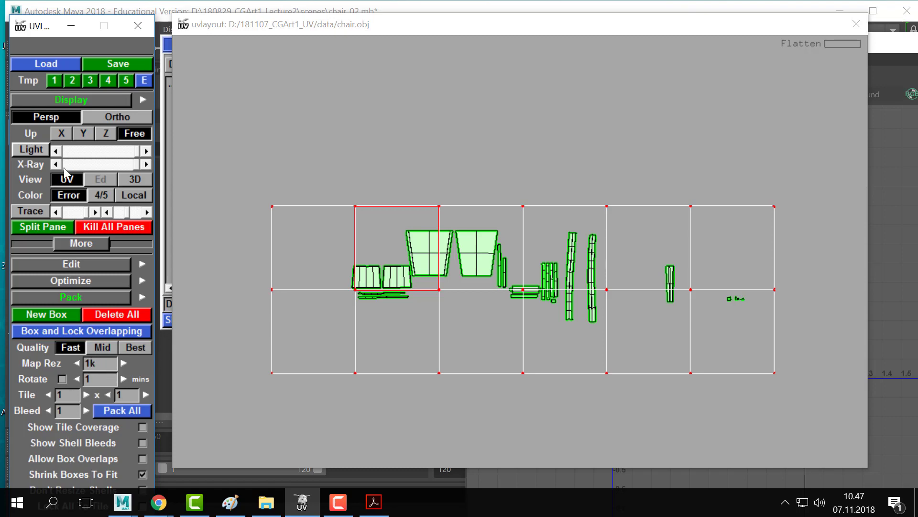
- Float the packing options panel and pack all shells into the single 0–1 tile
{"action": "left_click", "coordinate": [142, 296]}
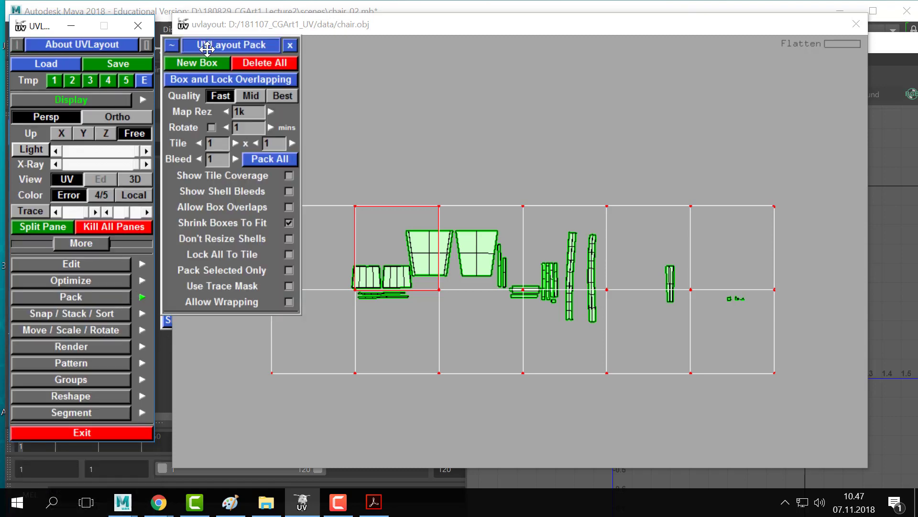
{"action": "left_click_drag", "start_coordinate": [209, 47], "coordinate": [175, 44]}
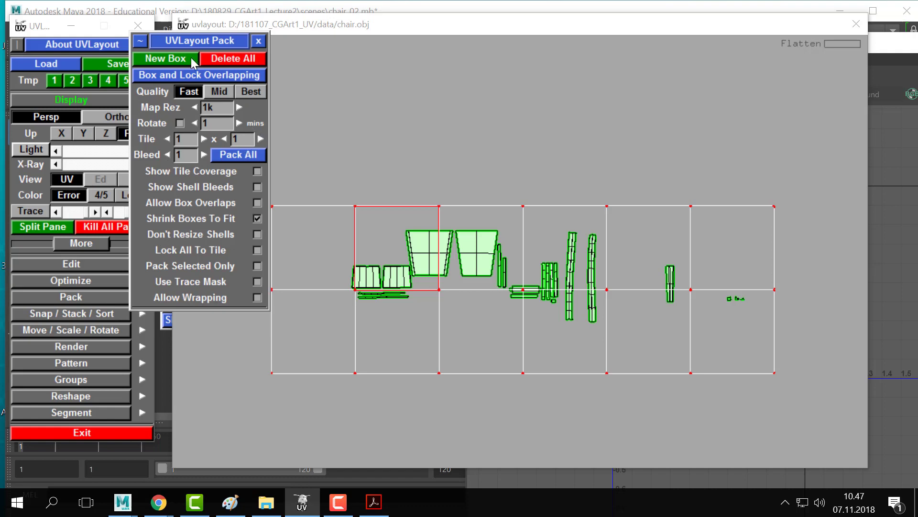
{"action": "left_click_drag", "start_coordinate": [167, 42], "coordinate": [83, 33]}
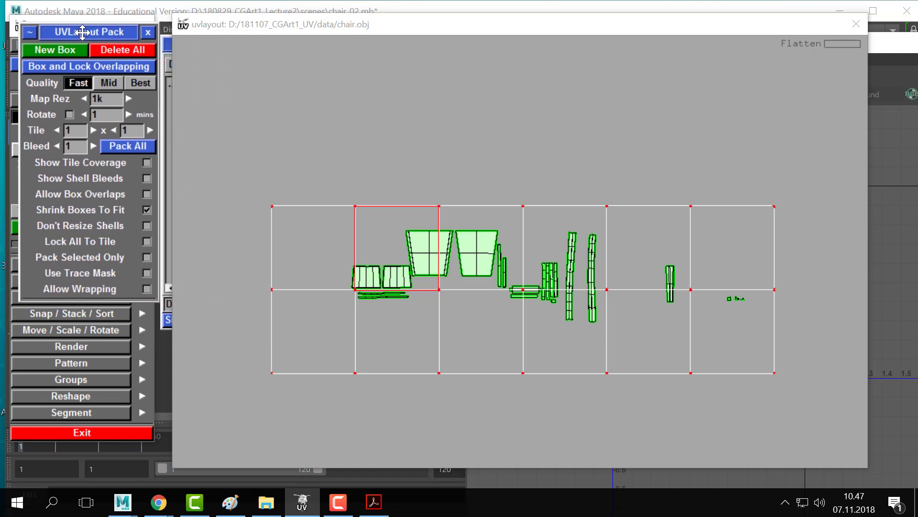
{"action": "left_click", "coordinate": [129, 147]}
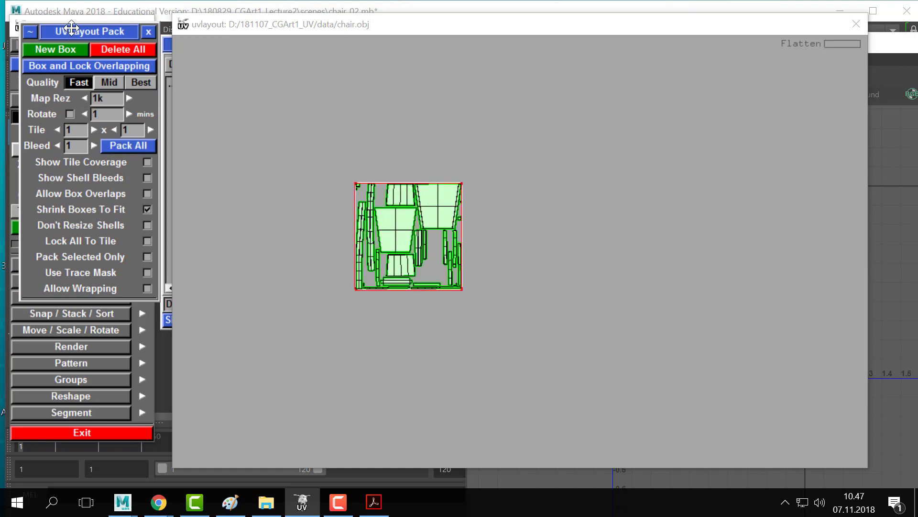
- Move the packing panel aside, view the About info and user guide, then minimize the guide
{"action": "left_click_drag", "start_coordinate": [71, 28], "coordinate": [415, 81]}
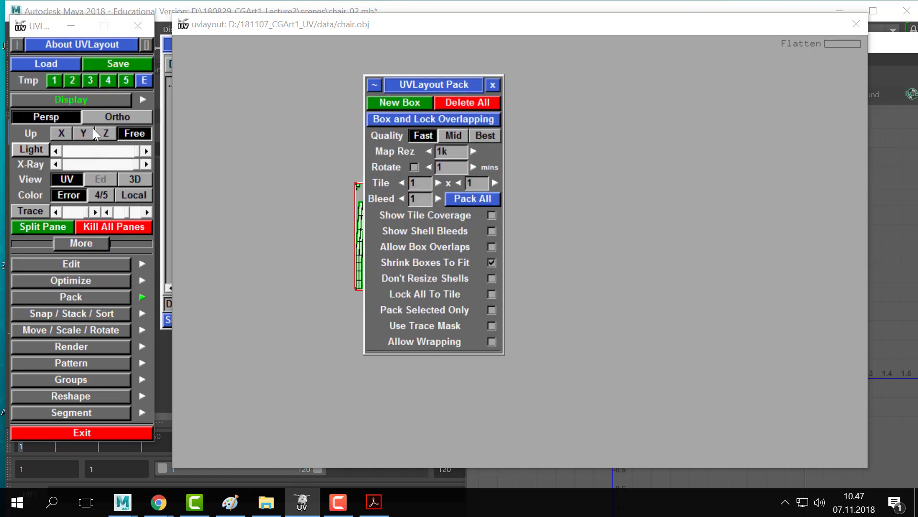
{"action": "left_click", "coordinate": [63, 44]}
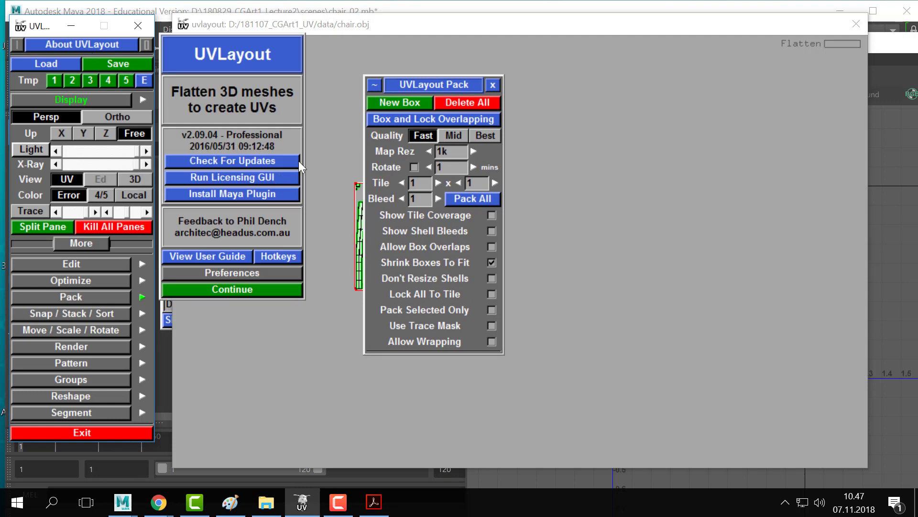
{"action": "left_click", "coordinate": [317, 52]}
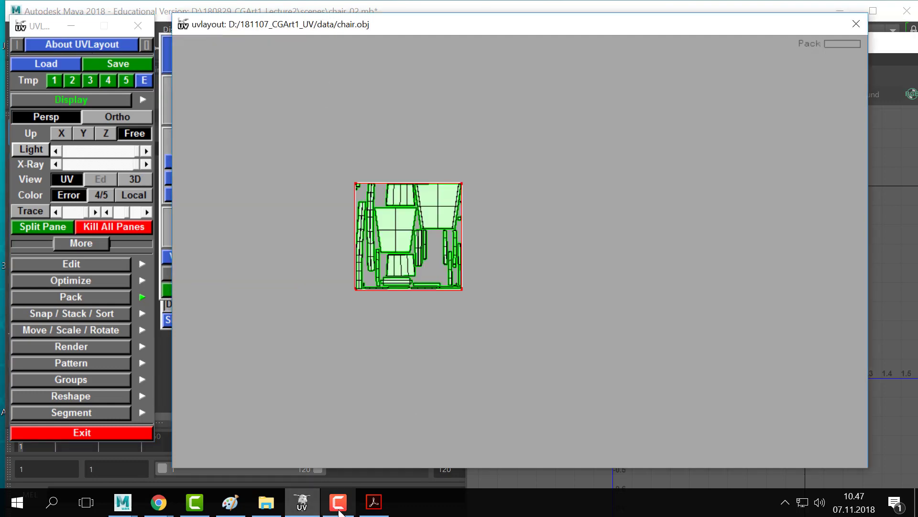
{"action": "left_click", "coordinate": [371, 510]}
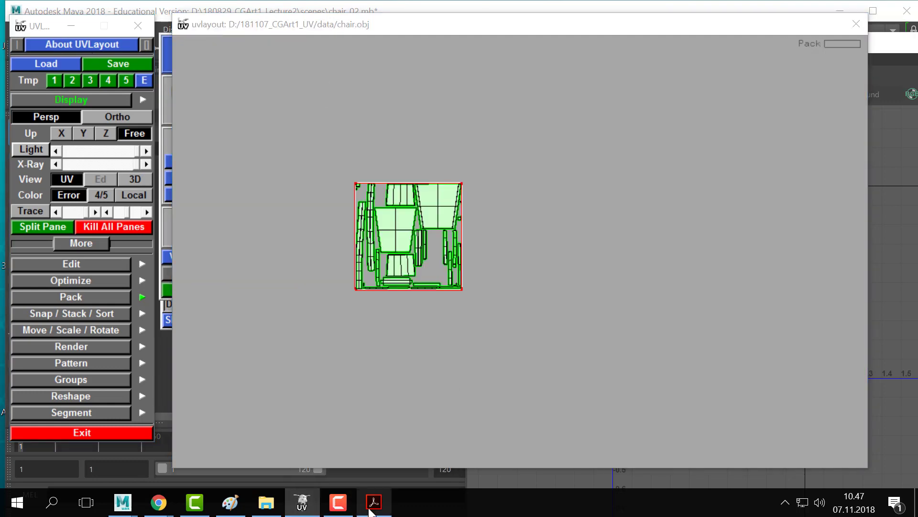
{"action": "scroll", "coordinate": [210, 313], "scroll_direction": "down", "scroll_amount": 1}
{"action": "left_click_drag", "start_coordinate": [211, 313], "coordinate": [220, 297]}
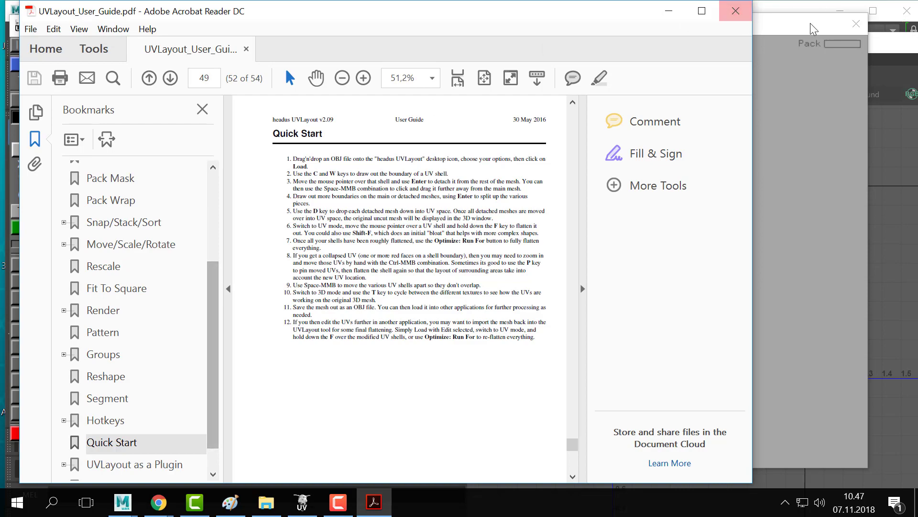
{"action": "left_click", "coordinate": [668, 11]}
- Zoom in and out over the packed chair UV layout
{"action": "scroll", "coordinate": [320, 247], "scroll_direction": "up", "scroll_amount": 2}
{"action": "scroll", "coordinate": [460, 257], "scroll_direction": "down", "scroll_amount": 2}
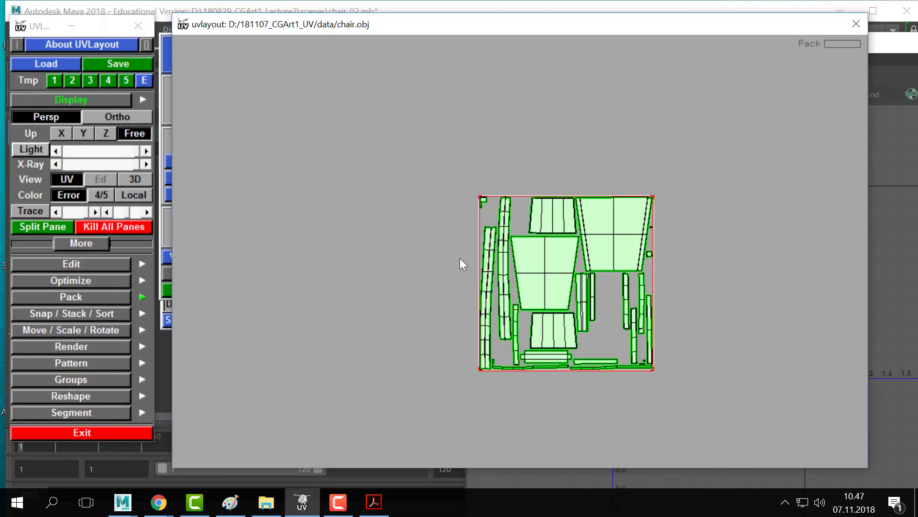
{"action": "scroll", "coordinate": [573, 320], "scroll_direction": "up", "scroll_amount": 3}
{"action": "scroll", "coordinate": [529, 285], "scroll_direction": "down", "scroll_amount": 3}
{"action": "scroll", "coordinate": [529, 285], "scroll_direction": "up", "scroll_amount": 7}
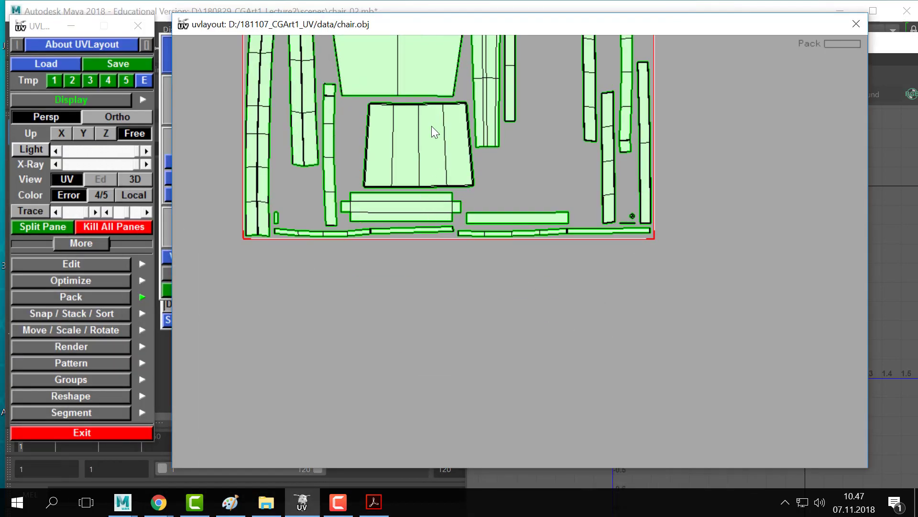
{"action": "scroll", "coordinate": [481, 331], "scroll_direction": "down", "scroll_amount": 6}
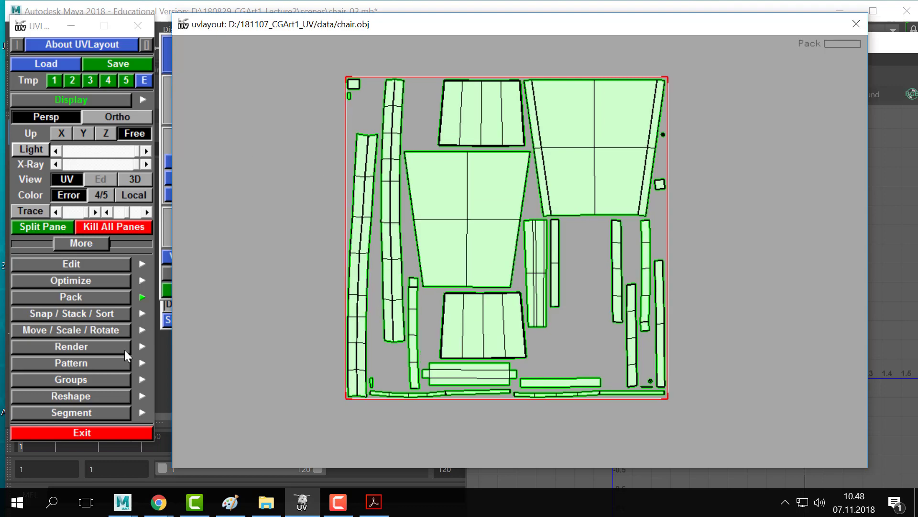
{"action": "left_click", "coordinate": [166, 58]}
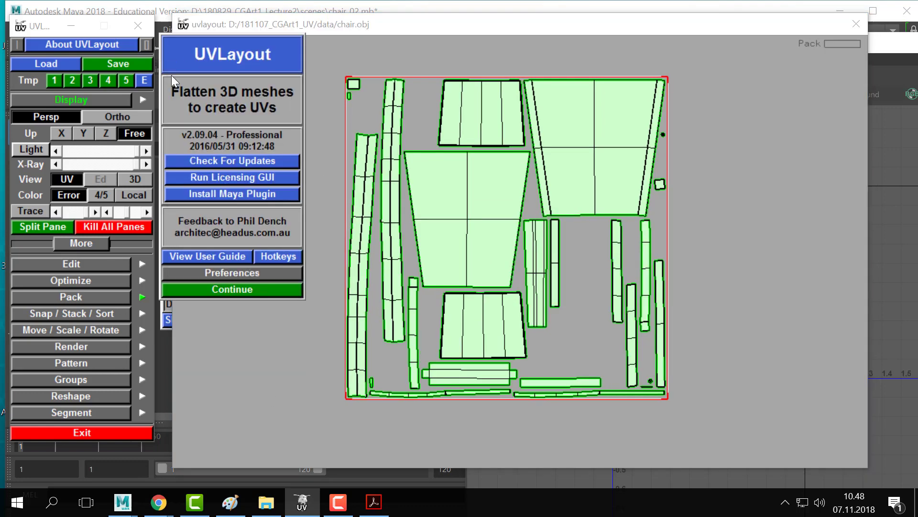
{"action": "left_click", "coordinate": [352, 308]}
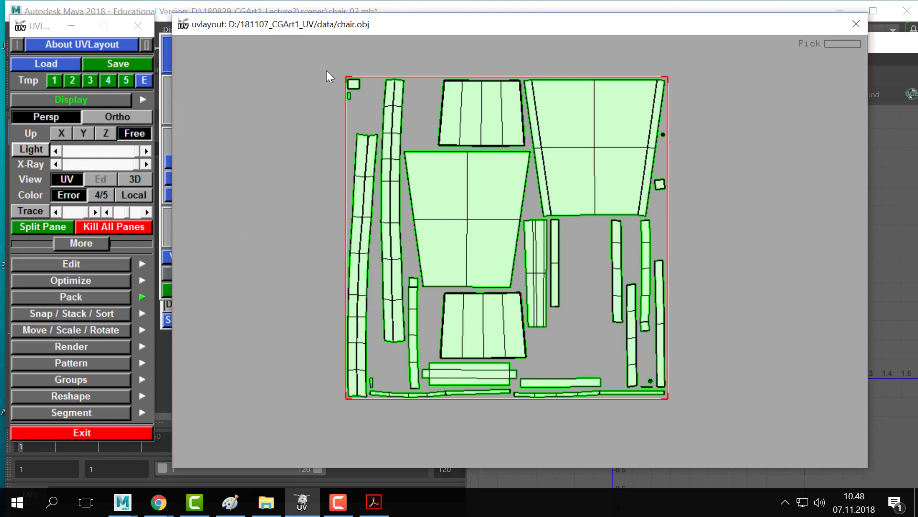
- Close the program info panel, save the packed UVs to chair.obj, and switch to Maya
{"action": "left_click", "coordinate": [142, 64]}
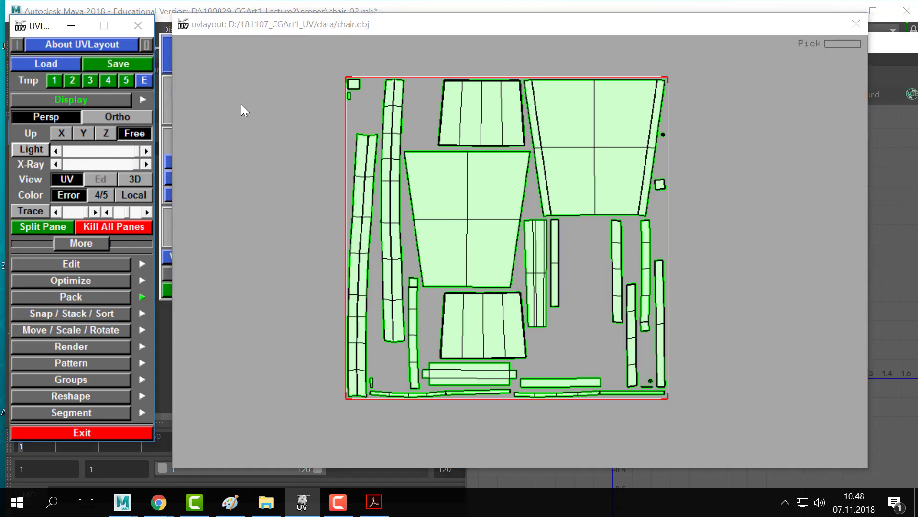
{"action": "left_click", "coordinate": [165, 109]}
{"action": "left_click", "coordinate": [233, 288]}
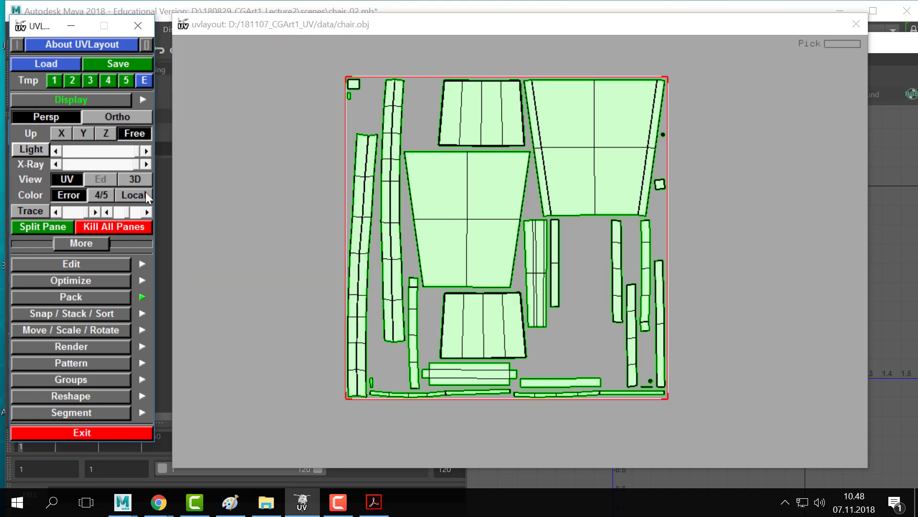
{"action": "left_click", "coordinate": [123, 64]}
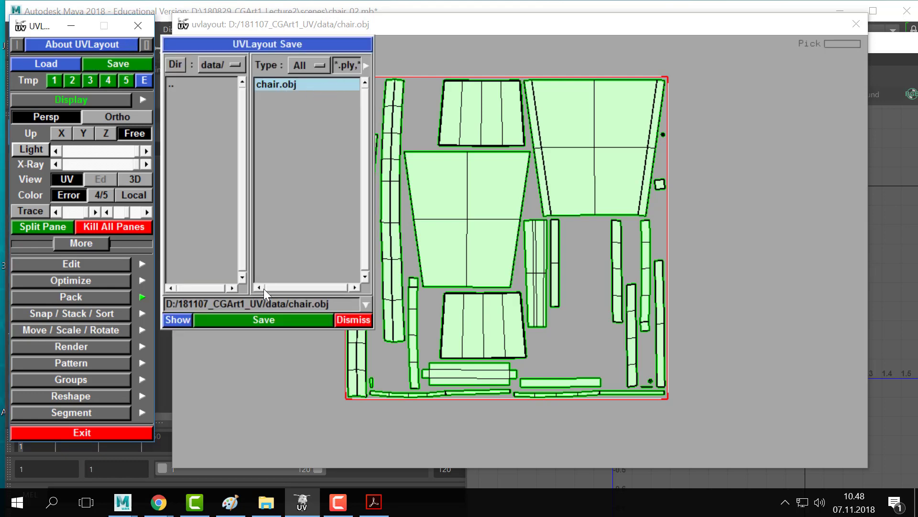
{"action": "left_click", "coordinate": [264, 319]}
{"action": "key", "text": "alt+Tab"}
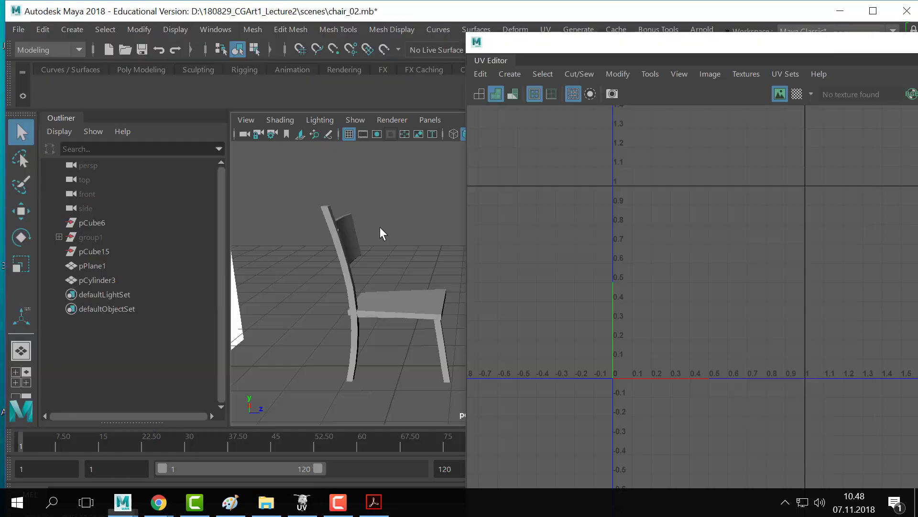
- Delete the old chair and import the edited chair.obj in its place
{"action": "middle_click_drag", "start_coordinate": [389, 231], "coordinate": [406, 221], "text": "alt"}
{"action": "left_click", "coordinate": [322, 328]}
{"action": "key", "text": "Delete"}
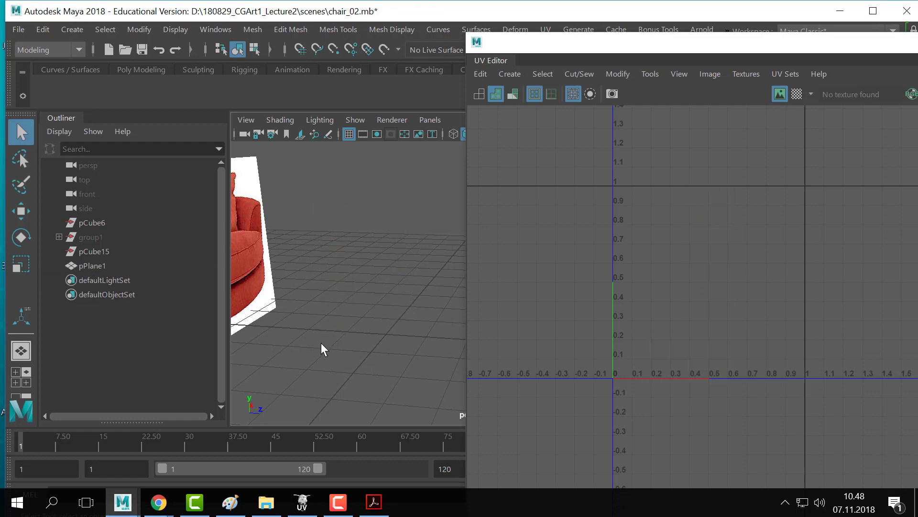
{"action": "left_click", "coordinate": [19, 29]}
{"action": "left_click", "coordinate": [72, 154]}
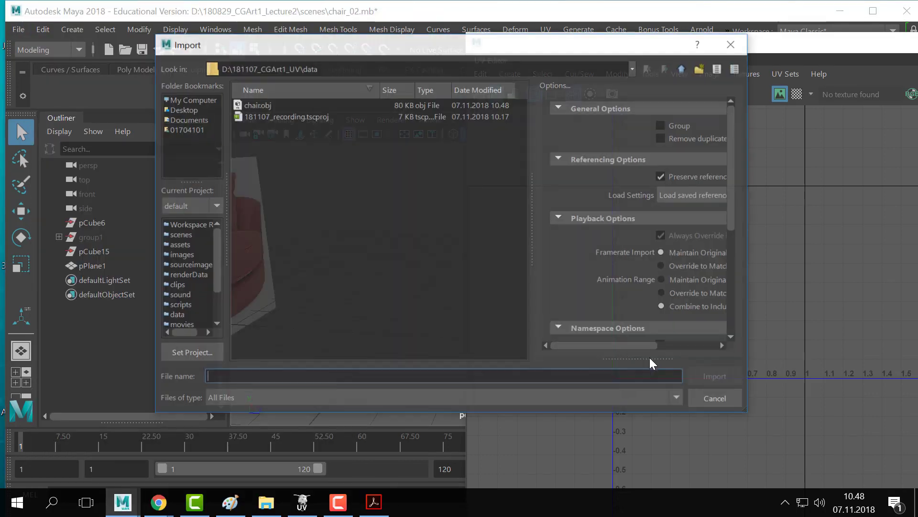
{"action": "double_click", "coordinate": [258, 105]}
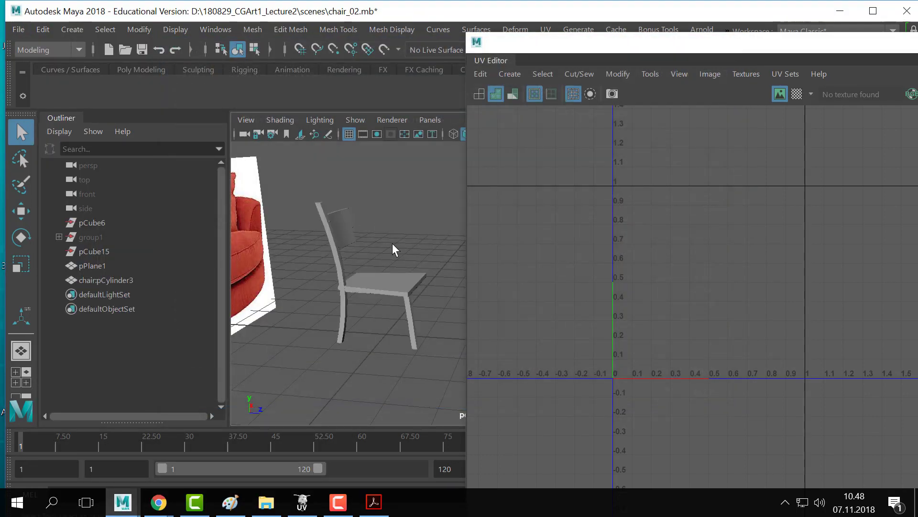
- Check the imported chair from a few angles and hide the reference image layer, layer1
{"action": "left_click_drag", "start_coordinate": [652, 46], "coordinate": [565, 30]}
{"action": "scroll", "coordinate": [648, 287], "scroll_direction": "up", "scroll_amount": 3}
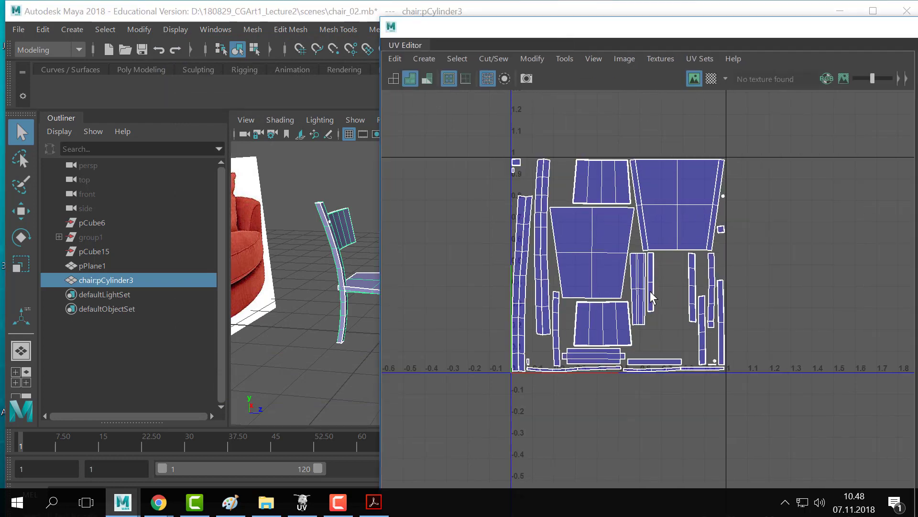
{"action": "left_click_drag", "start_coordinate": [291, 218], "coordinate": [289, 239], "text": "alt"}
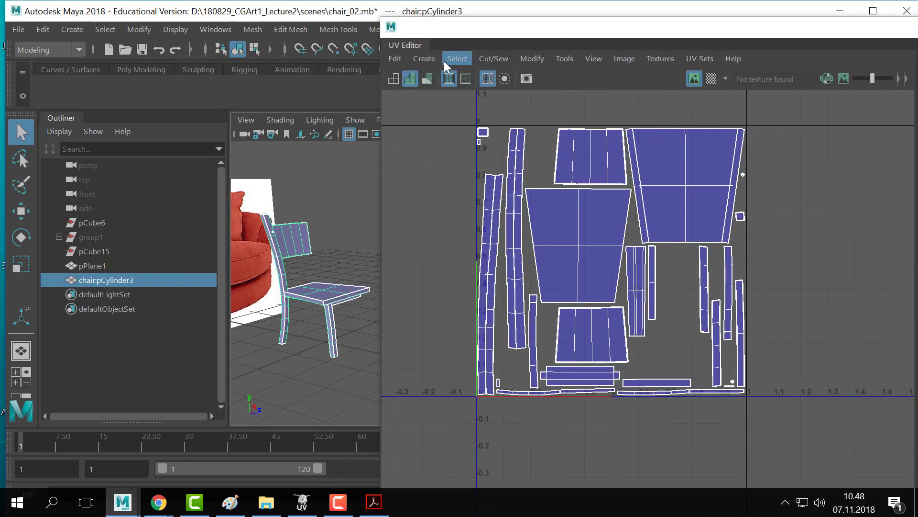
{"action": "left_click_drag", "start_coordinate": [237, 202], "coordinate": [311, 205], "text": "alt"}
{"action": "left_click", "coordinate": [358, 155]}
{"action": "left_click_drag", "start_coordinate": [511, 25], "coordinate": [631, 138]}
{"action": "left_click", "coordinate": [737, 378]}
- Select the reimported chair so its full UV layout shows in the UV Editor
{"action": "left_click", "coordinate": [392, 290]}
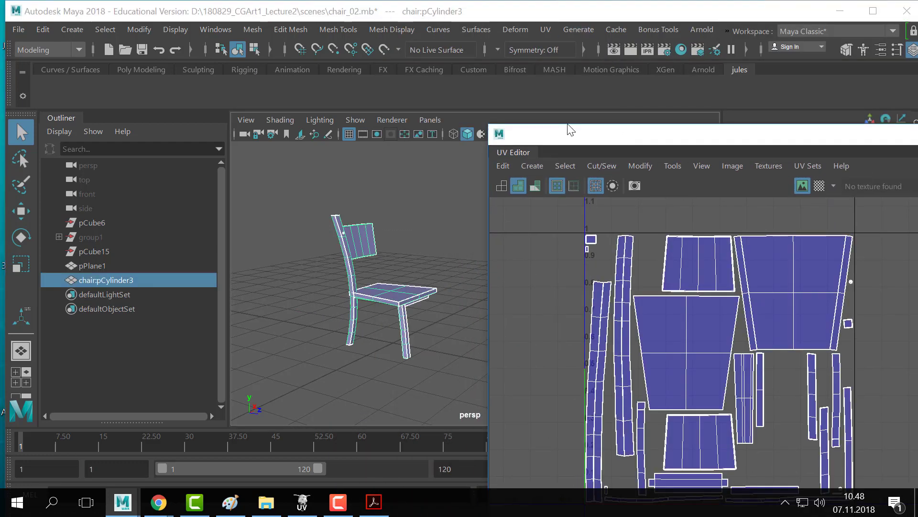
{"action": "left_click_drag", "start_coordinate": [570, 130], "coordinate": [545, 120]}
{"action": "middle_click_drag", "start_coordinate": [593, 326], "coordinate": [549, 314], "text": "alt"}
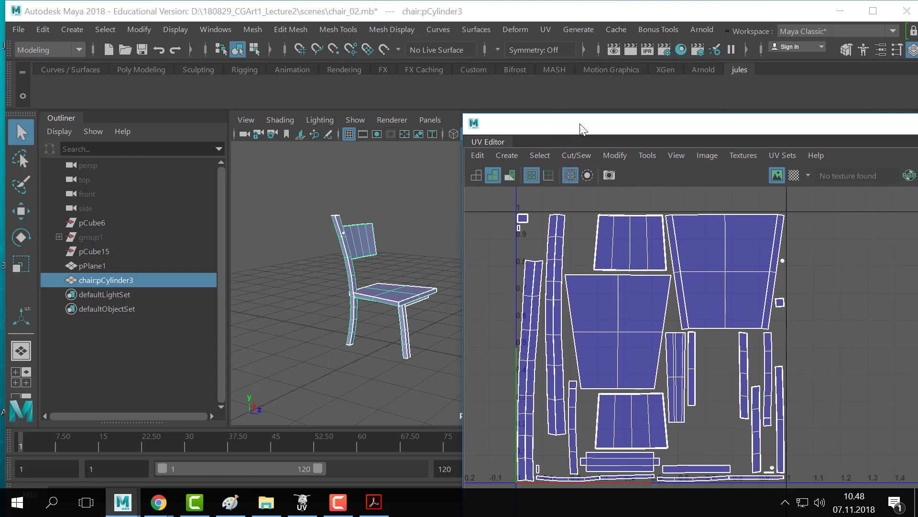
{"action": "left_click_drag", "start_coordinate": [580, 124], "coordinate": [596, 63]}
{"action": "left_click_drag", "start_coordinate": [256, 288], "coordinate": [342, 270], "text": "alt"}
- Assign a new Lambert material to the chair via Assign Favorite Material, then return to UVLayout
{"action": "right_click_drag", "start_coordinate": [343, 275], "coordinate": [457, 474]}
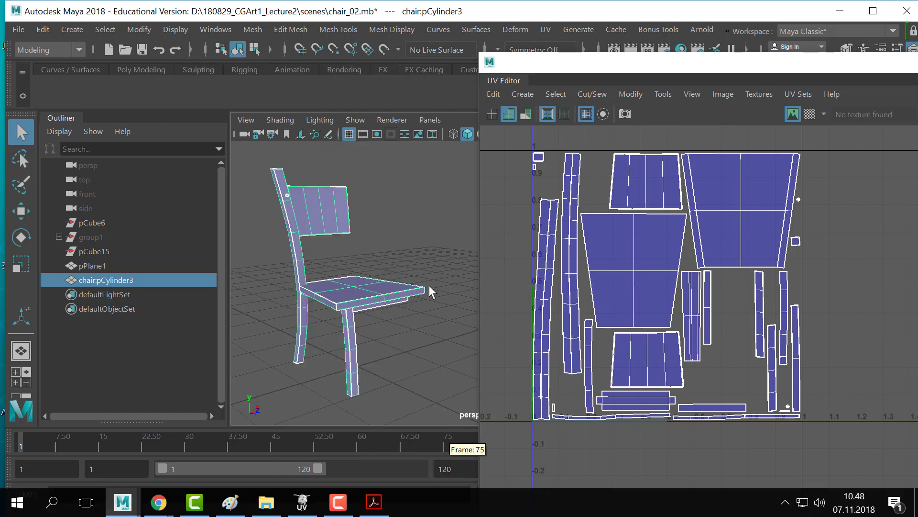
{"action": "right_click", "coordinate": [380, 308]}
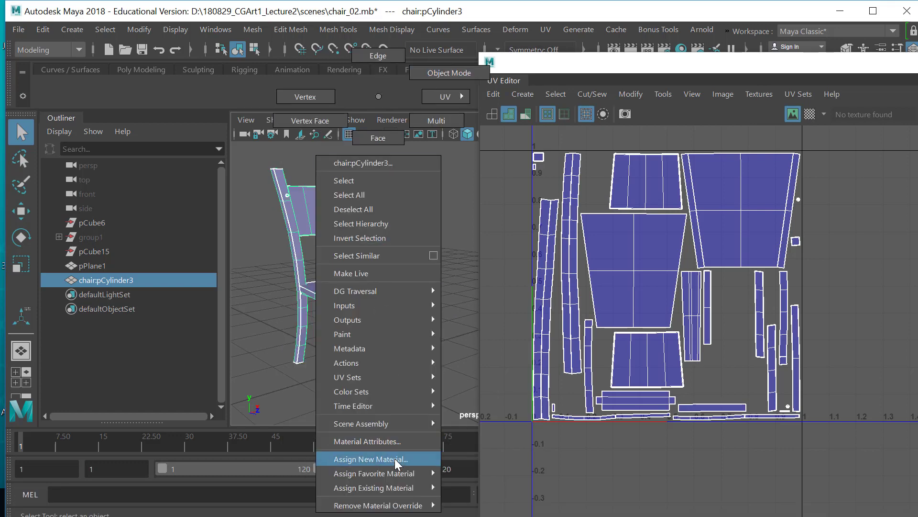
{"action": "mouse_move", "coordinate": [392, 498]}
{"action": "mouse_move", "coordinate": [392, 473]}
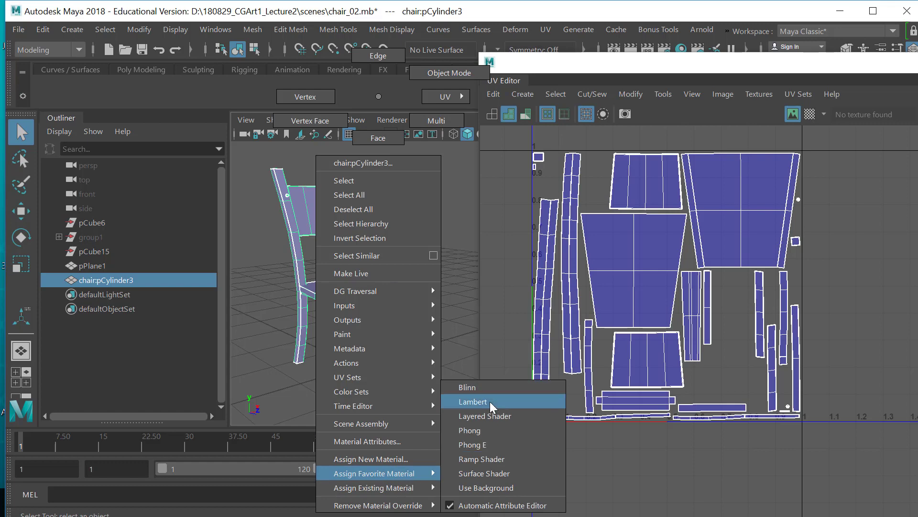
{"action": "left_click", "coordinate": [477, 403]}
{"action": "left_click_drag", "start_coordinate": [630, 66], "coordinate": [507, 372]}
{"action": "key", "text": "alt+Tab"}
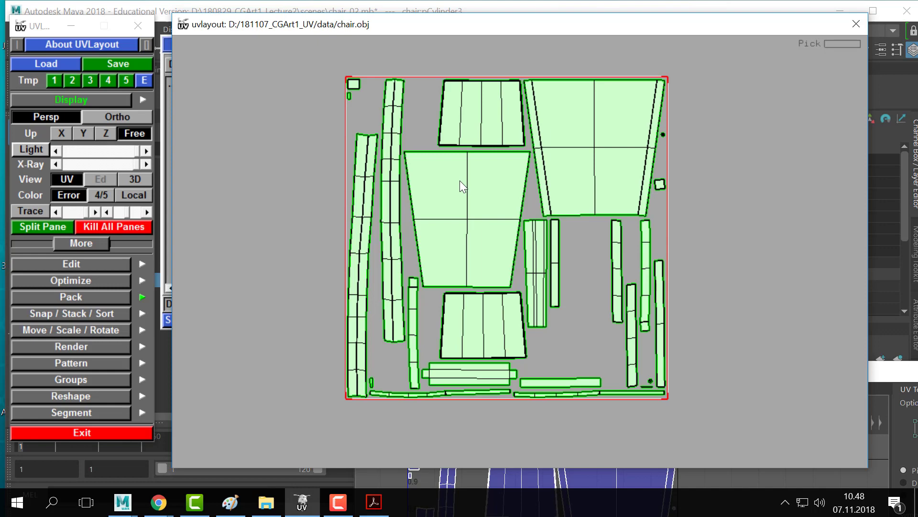
- Show the chair in UVLayout's 3D view with a checker texture applied
{"action": "key", "text": "2"}
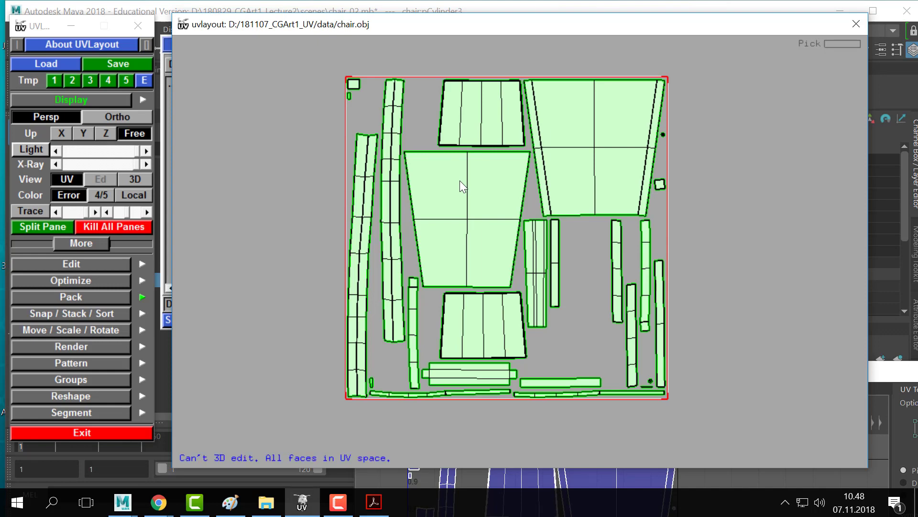
{"action": "key", "text": "3"}
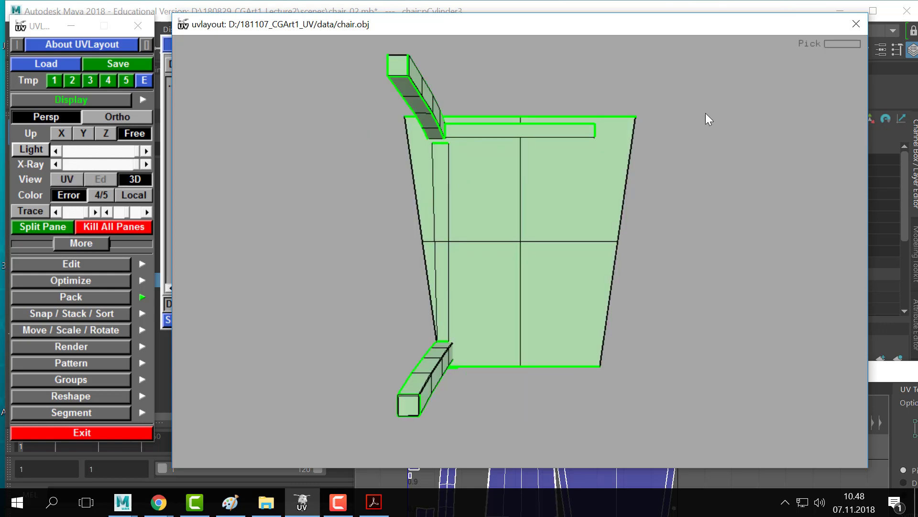
{"action": "left_click_drag", "start_coordinate": [705, 113], "coordinate": [597, 236]}
{"action": "middle_click_drag", "start_coordinate": [598, 237], "coordinate": [587, 225]}
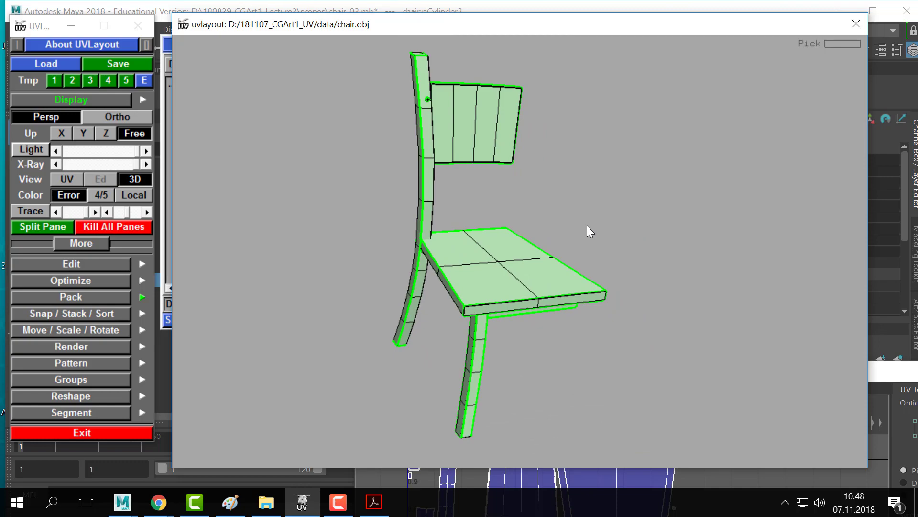
{"action": "key", "text": "t"}
{"action": "right_click_drag", "start_coordinate": [493, 179], "coordinate": [608, 191]}
{"action": "left_click_drag", "start_coordinate": [608, 192], "coordinate": [407, 285]}
- Switch to the numbered grid texture and inspect the seat, back panel and underside
{"action": "key", "text": "t"}
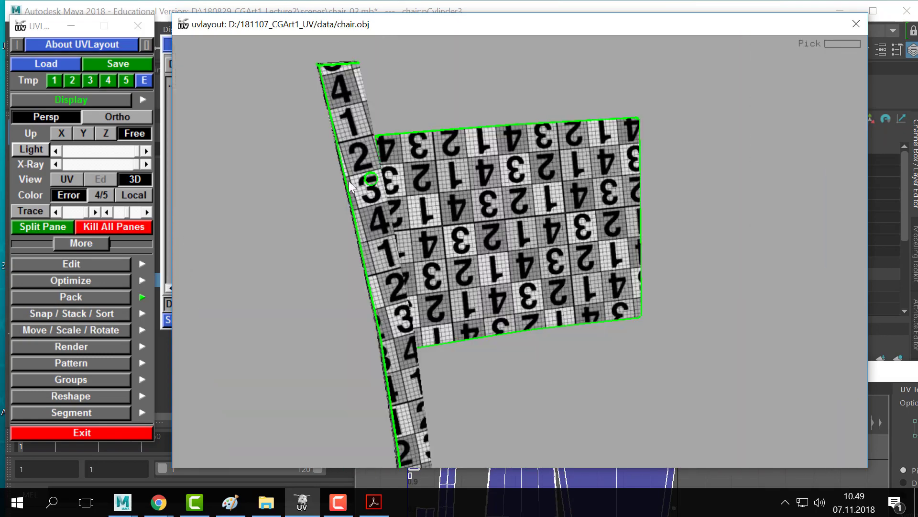
{"action": "mouse_move", "coordinate": [505, 196]}
{"action": "left_mouse_down"}
{"action": "mouse_move", "coordinate": [511, 202]}
{"action": "mouse_move", "coordinate": [435, 208]}
{"action": "mouse_move", "coordinate": [502, 213]}
{"action": "left_mouse_up"}
{"action": "left_click_drag", "start_coordinate": [435, 191], "coordinate": [494, 206]}
{"action": "left_click_drag", "start_coordinate": [569, 163], "coordinate": [437, 97]}
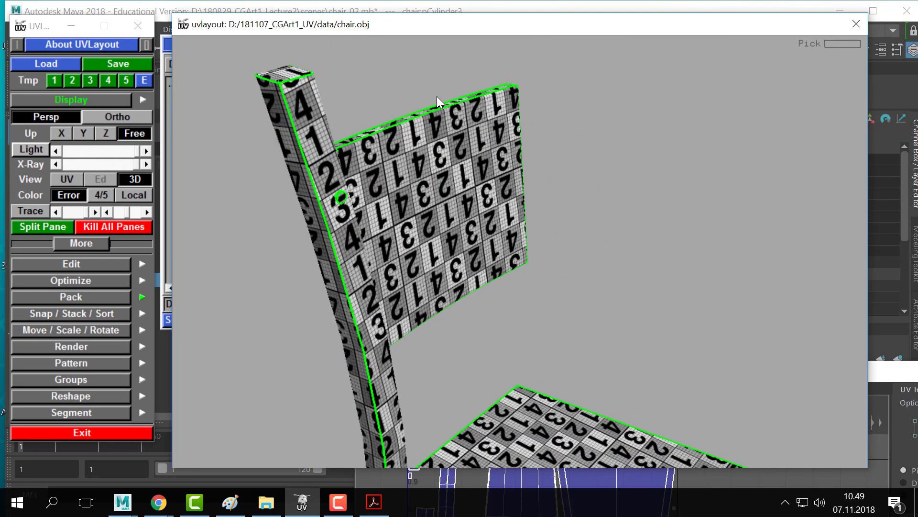
{"action": "left_click_drag", "start_coordinate": [552, 194], "coordinate": [637, 236]}
{"action": "left_click_drag", "start_coordinate": [474, 245], "coordinate": [489, 231]}
{"action": "key", "text": "alt+Tab"}
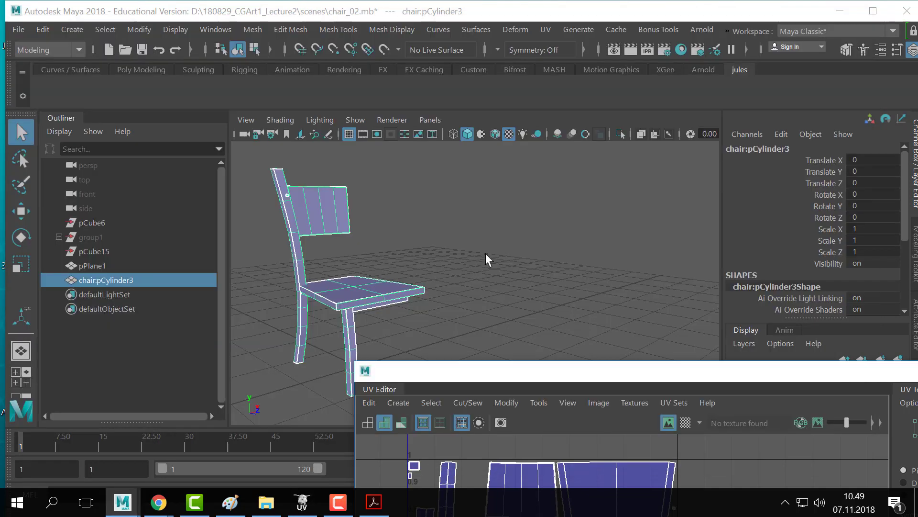
- Open the chair's lambert3 material and connect a new File texture to its Color
{"action": "right_click", "coordinate": [351, 269]}
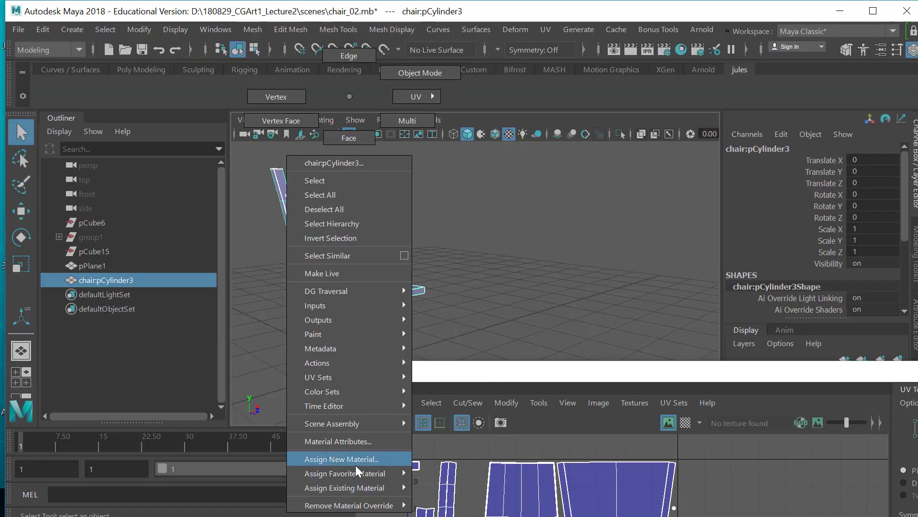
{"action": "mouse_move", "coordinate": [359, 467]}
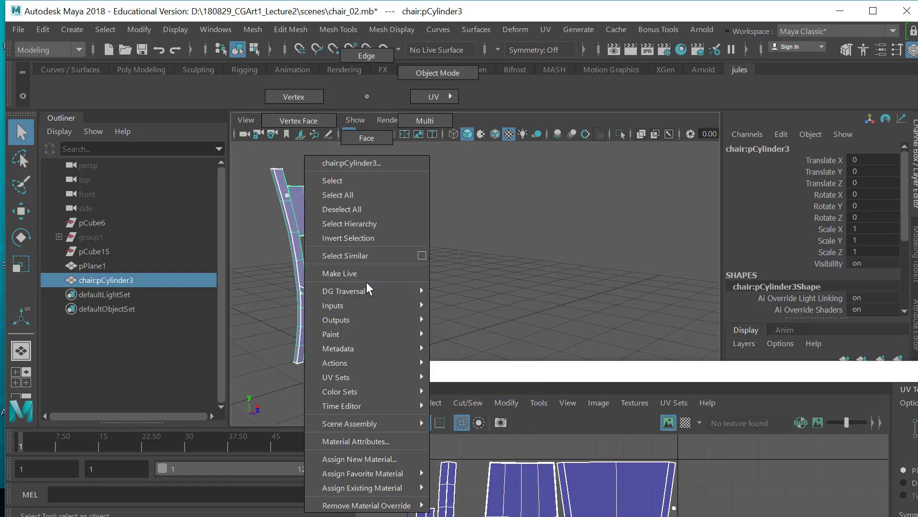
{"action": "left_click", "coordinate": [375, 441]}
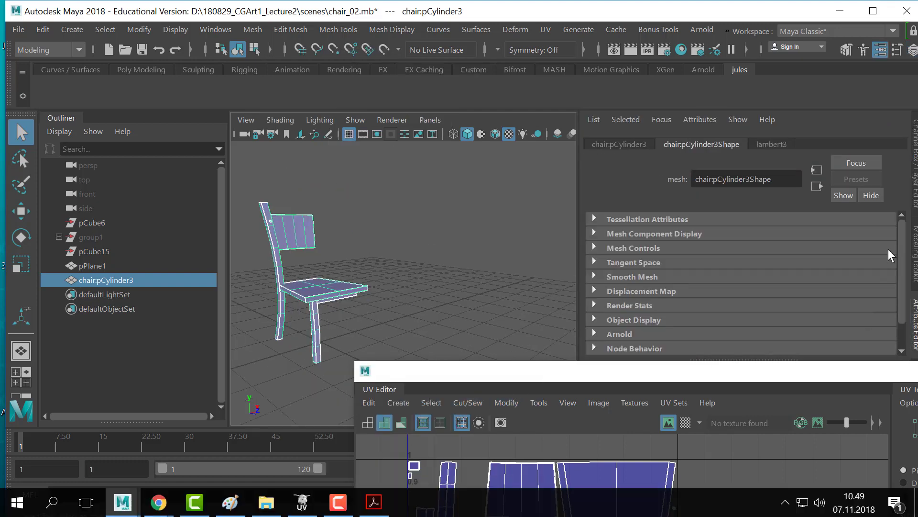
{"action": "left_click", "coordinate": [776, 145]}
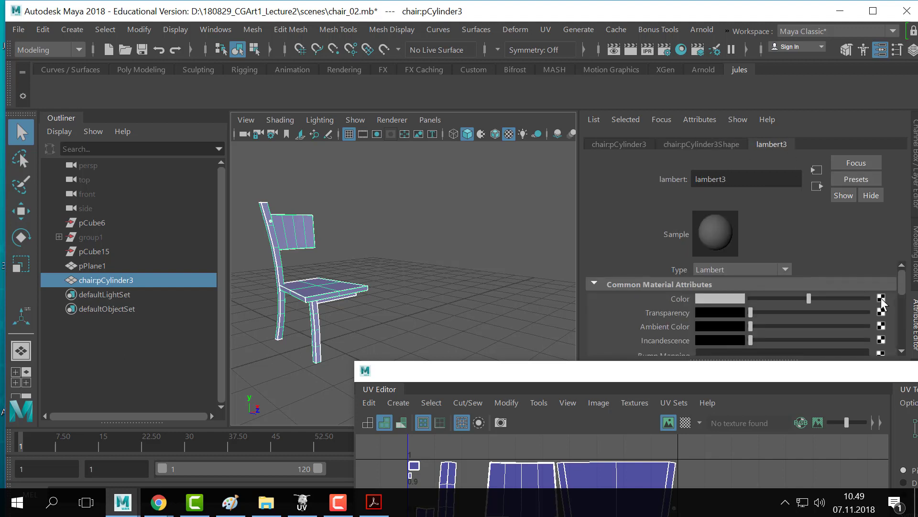
{"action": "left_click", "coordinate": [882, 300]}
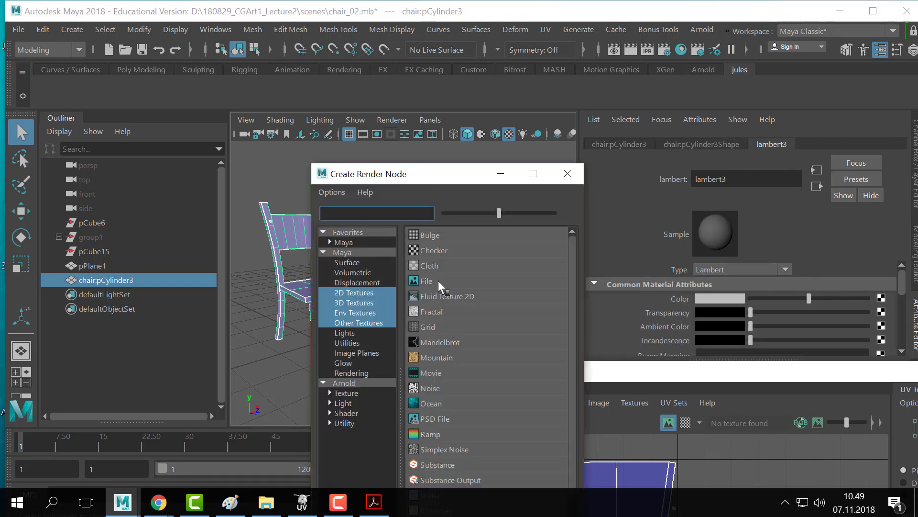
{"action": "left_click", "coordinate": [438, 280]}
{"action": "left_click", "coordinate": [736, 271]}
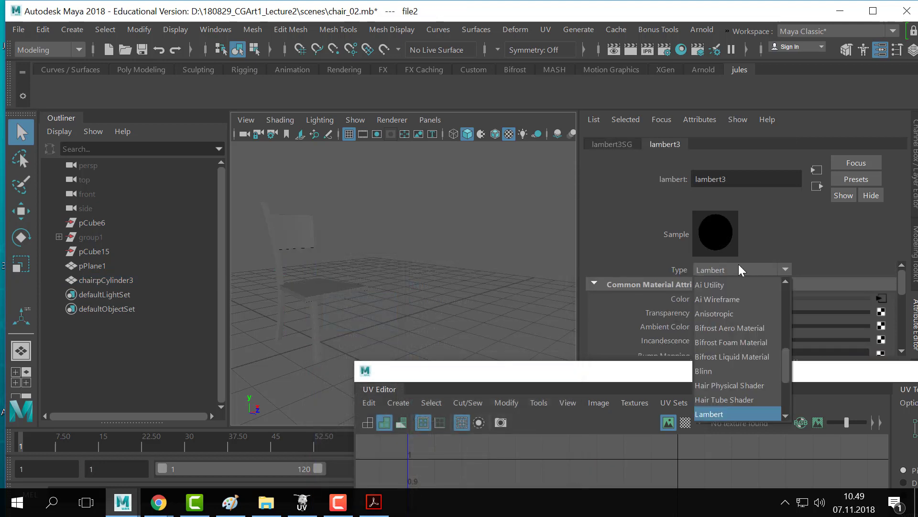
{"action": "left_click", "coordinate": [776, 247]}
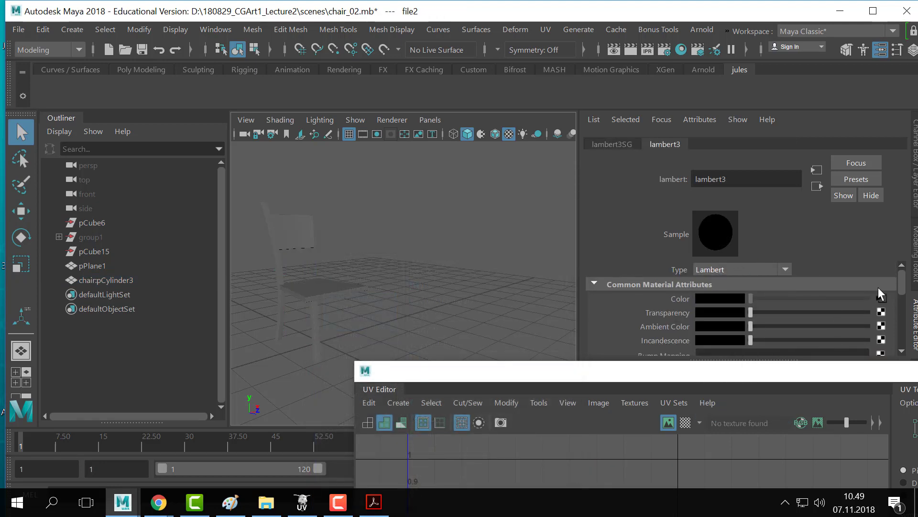
{"action": "left_click", "coordinate": [880, 298]}
- Browse for the texture's image file and navigate to the DATAPART1 (D:) drive
{"action": "left_click", "coordinate": [885, 332]}
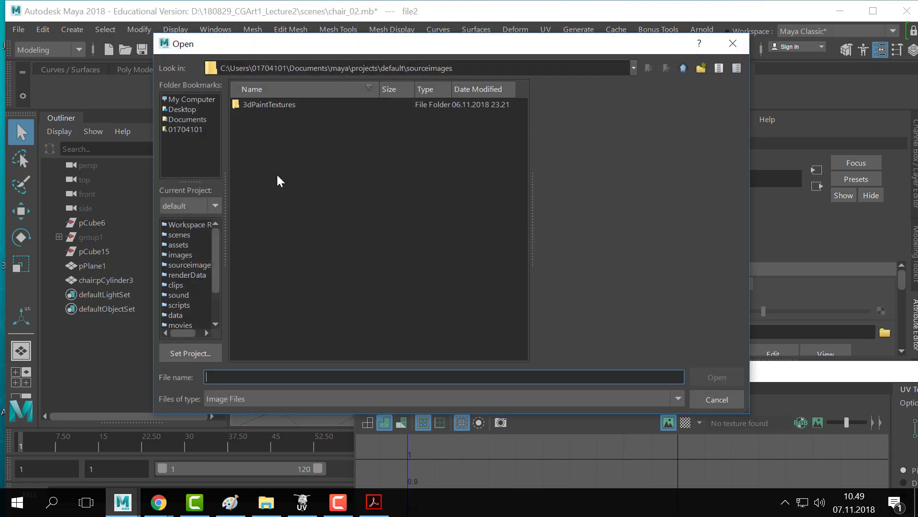
{"action": "left_click", "coordinate": [634, 69]}
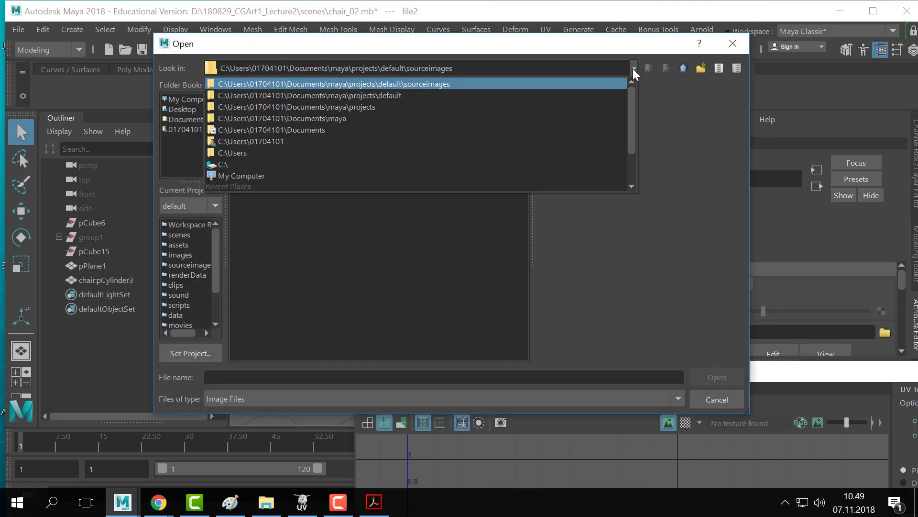
{"action": "left_click", "coordinate": [240, 175]}
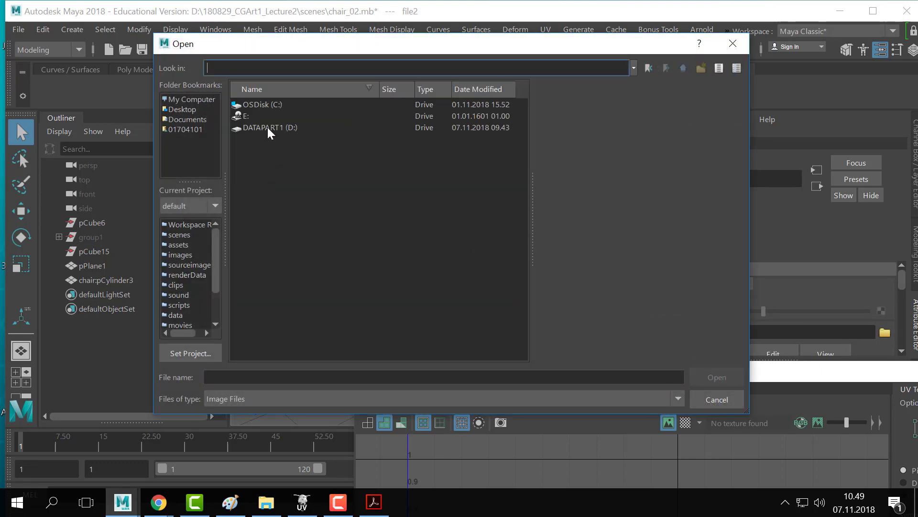
{"action": "double_click", "coordinate": [267, 127]}
{"action": "scroll", "coordinate": [283, 320], "scroll_direction": "down", "scroll_amount": 3}
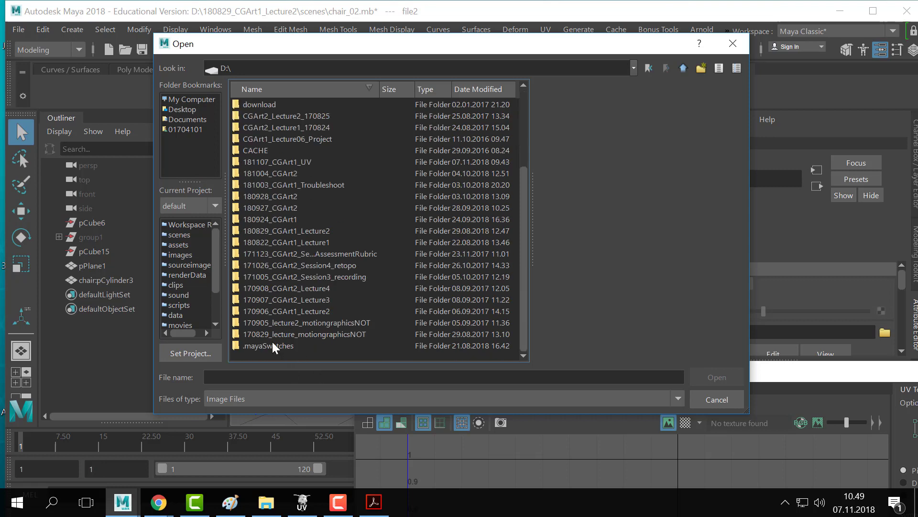
{"action": "scroll", "coordinate": [246, 333], "scroll_direction": "up", "scroll_amount": 3}
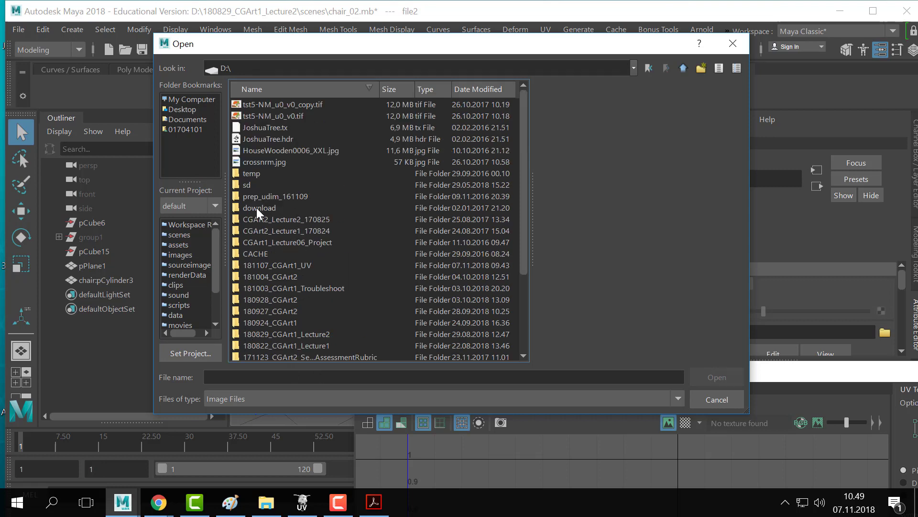
- Load uvPattern.jpg from D:\181107_CGArt1_UV\sourceimages into the file texture
{"action": "left_click", "coordinate": [279, 220]}
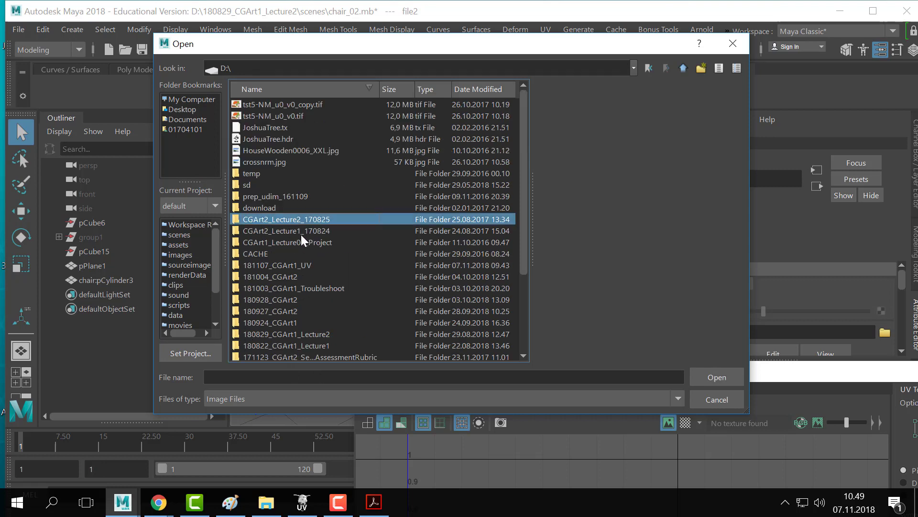
{"action": "double_click", "coordinate": [281, 268]}
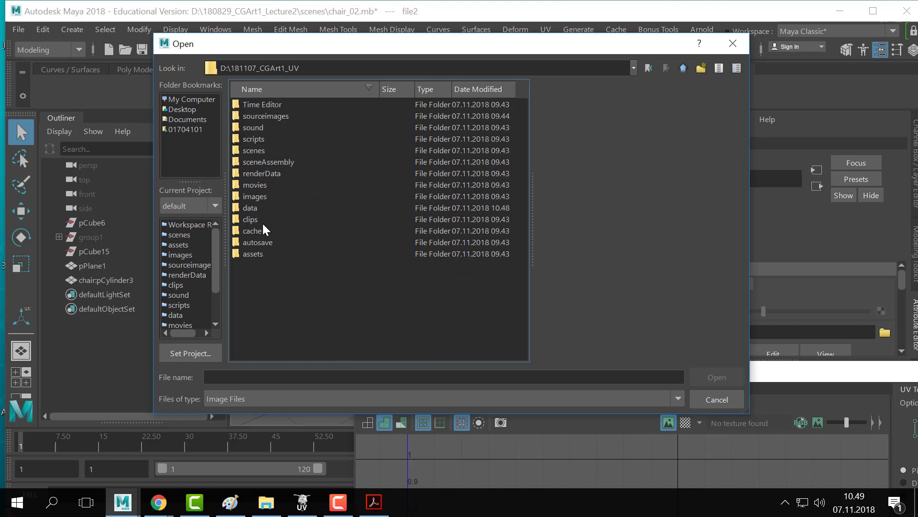
{"action": "left_click_drag", "start_coordinate": [265, 242], "coordinate": [268, 192]}
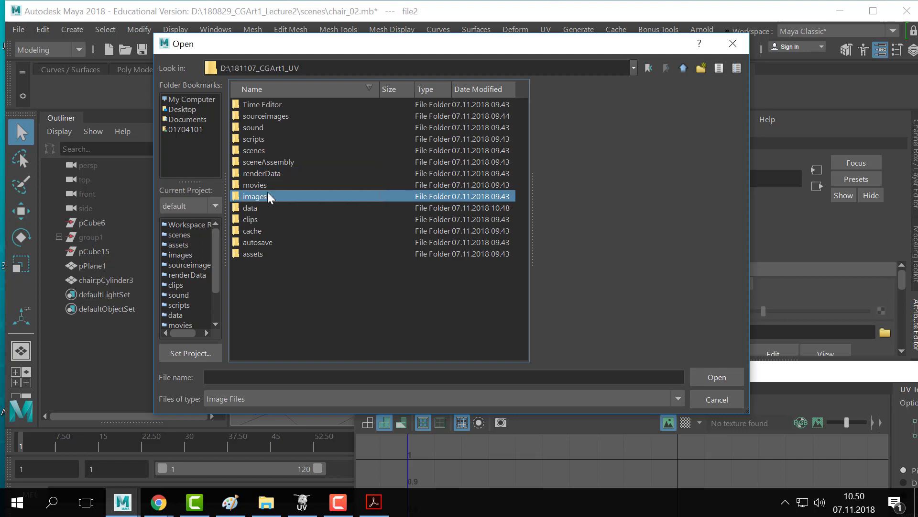
{"action": "left_click", "coordinate": [257, 150]}
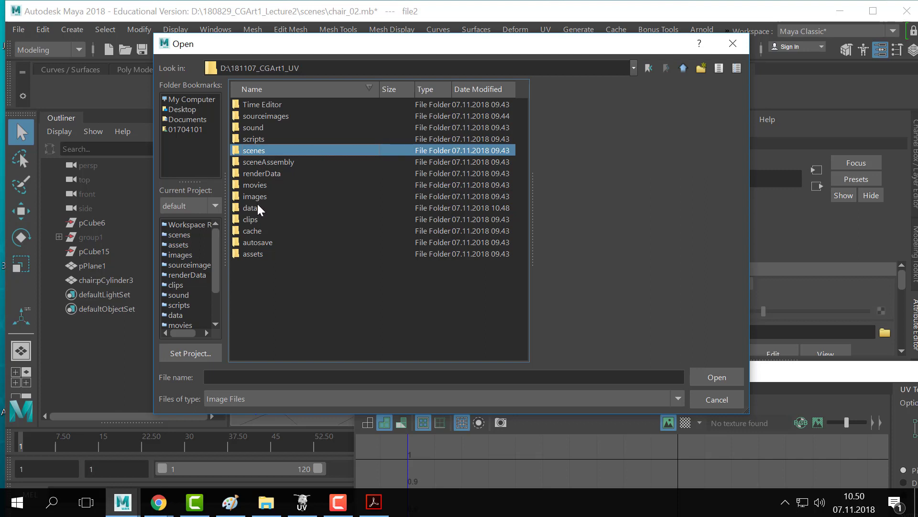
{"action": "double_click", "coordinate": [266, 116]}
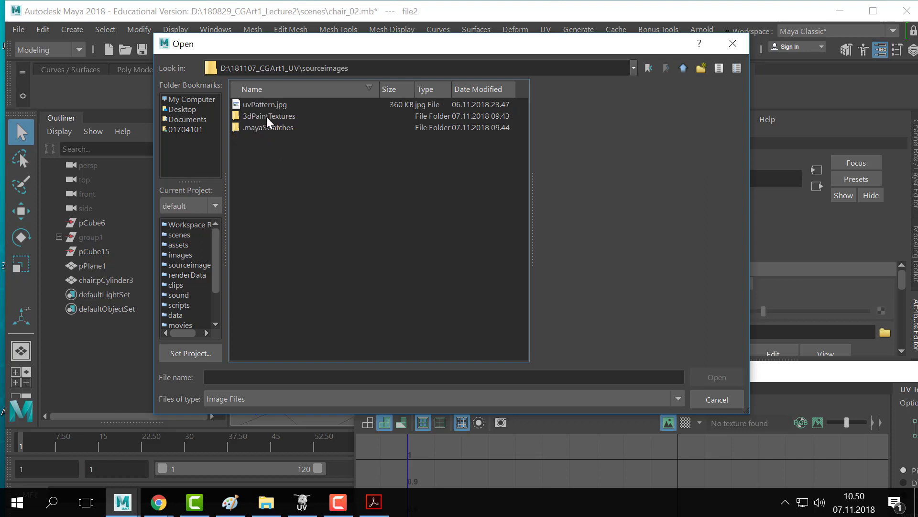
{"action": "left_click", "coordinate": [275, 106]}
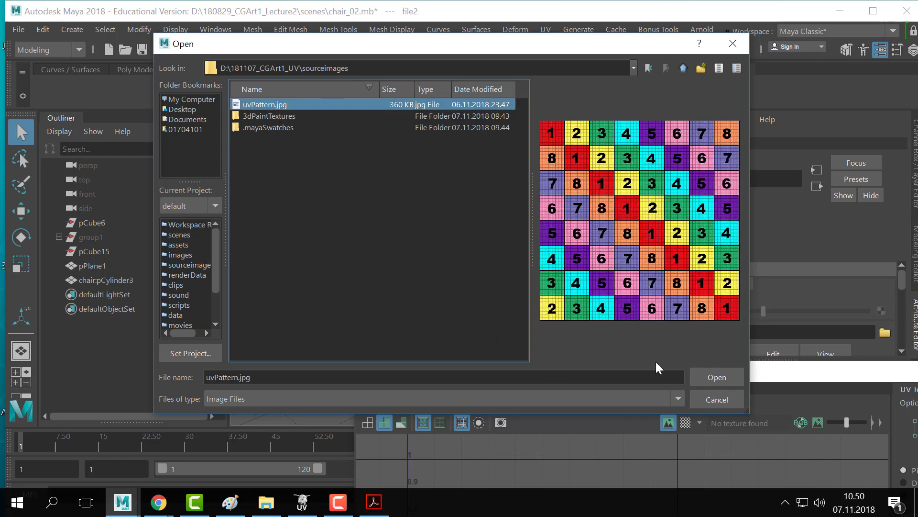
{"action": "left_click", "coordinate": [708, 373]}
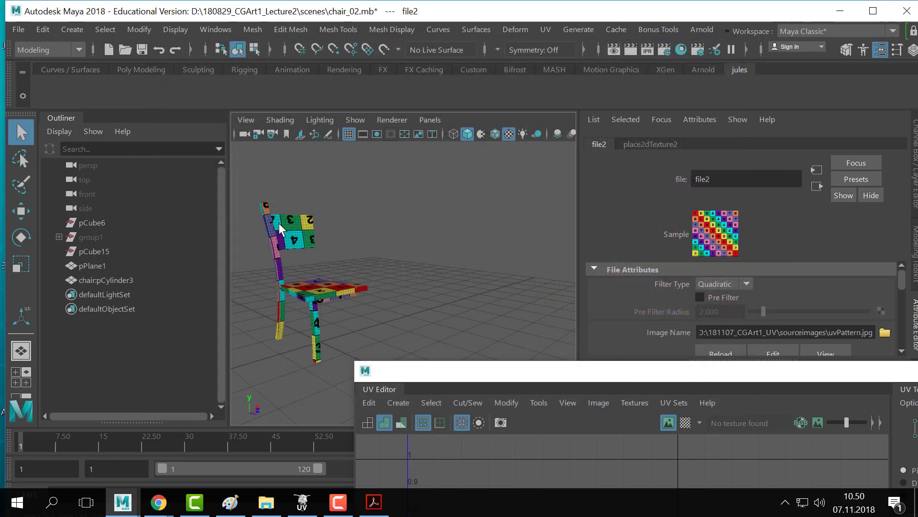
- Zoom in on the chair and select it so its UV shells show in the UV Editor
{"action": "middle_click_drag", "start_coordinate": [279, 223], "coordinate": [433, 257], "text": "alt"}
{"action": "right_click_drag", "start_coordinate": [432, 257], "coordinate": [487, 258], "text": "alt"}
{"action": "middle_click_drag", "start_coordinate": [487, 258], "coordinate": [404, 192], "text": "alt"}
{"action": "right_click_drag", "start_coordinate": [446, 235], "coordinate": [385, 243], "text": "alt"}
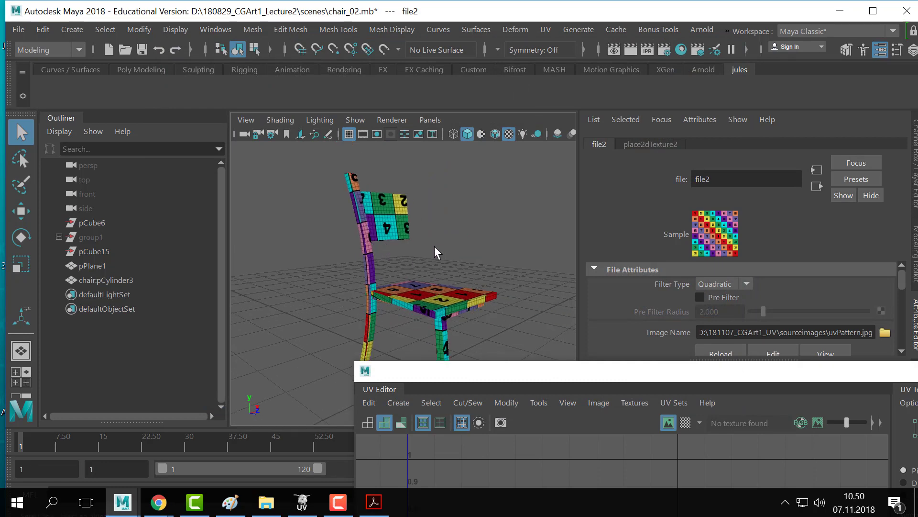
{"action": "left_click_drag", "start_coordinate": [524, 373], "coordinate": [718, 101]}
{"action": "left_click_drag", "start_coordinate": [500, 178], "coordinate": [317, 433]}
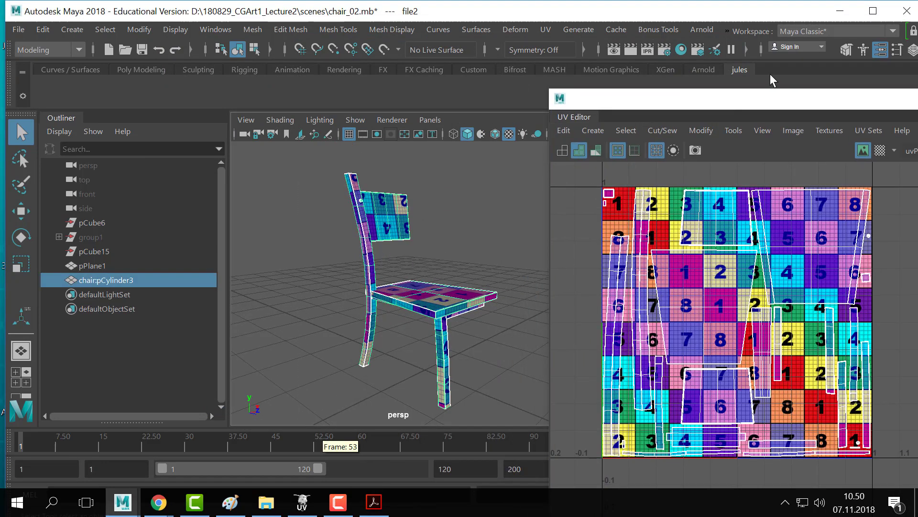
{"action": "left_click_drag", "start_coordinate": [652, 98], "coordinate": [391, 95]}
- Switch to UV shell selection and move the top-right shell right out of the 0–1 square
{"action": "right_click", "coordinate": [592, 231]}
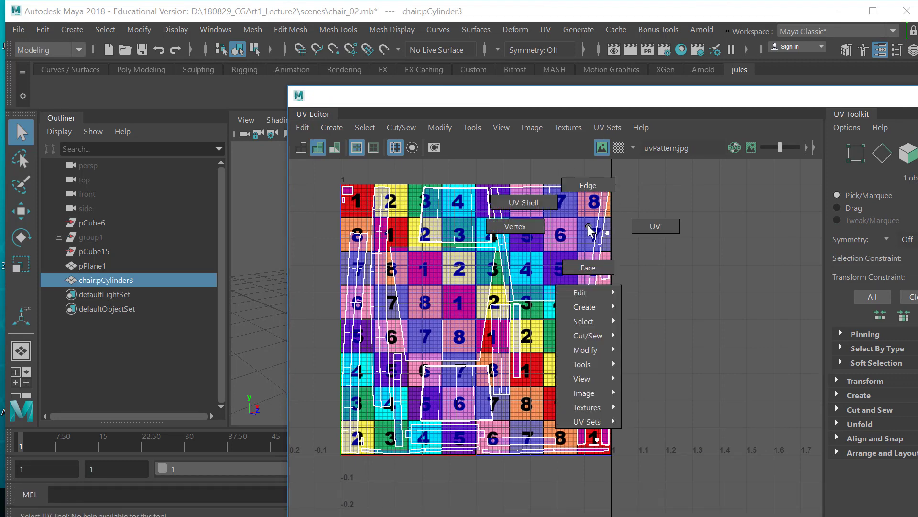
{"action": "right_click_drag", "start_coordinate": [588, 225], "coordinate": [511, 191]}
{"action": "left_click", "coordinate": [555, 244]}
{"action": "key", "text": "w"}
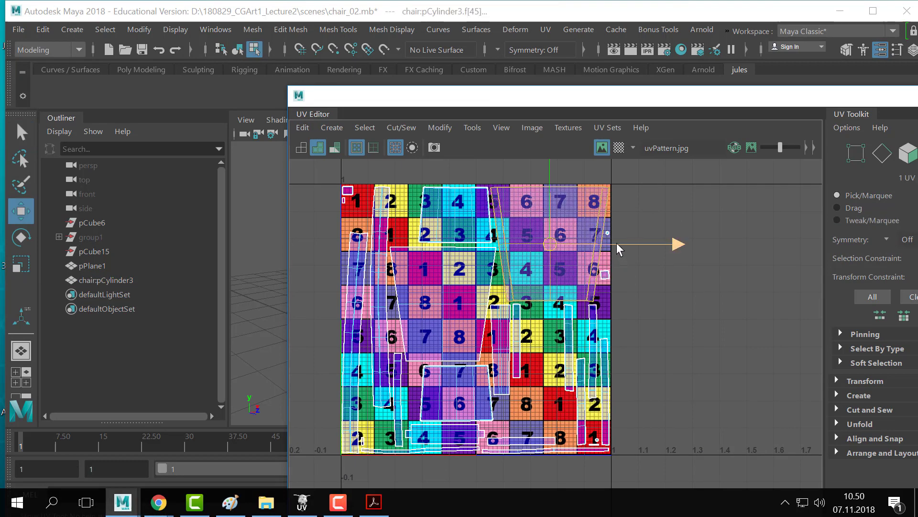
{"action": "left_click_drag", "start_coordinate": [616, 242], "coordinate": [754, 245]}
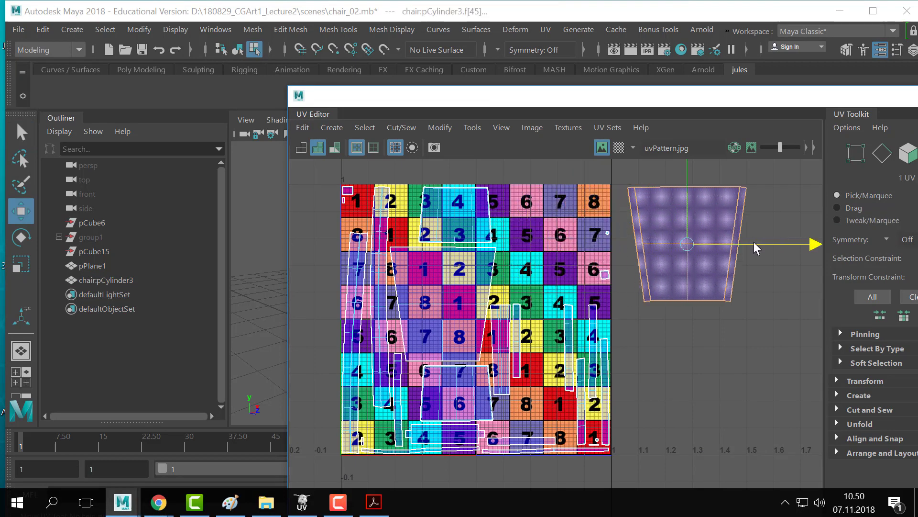
- Set the UV Toolkit move step to 1.0000 and shift the shell one unit right
{"action": "scroll", "coordinate": [595, 291], "scroll_direction": "down", "scroll_amount": 2}
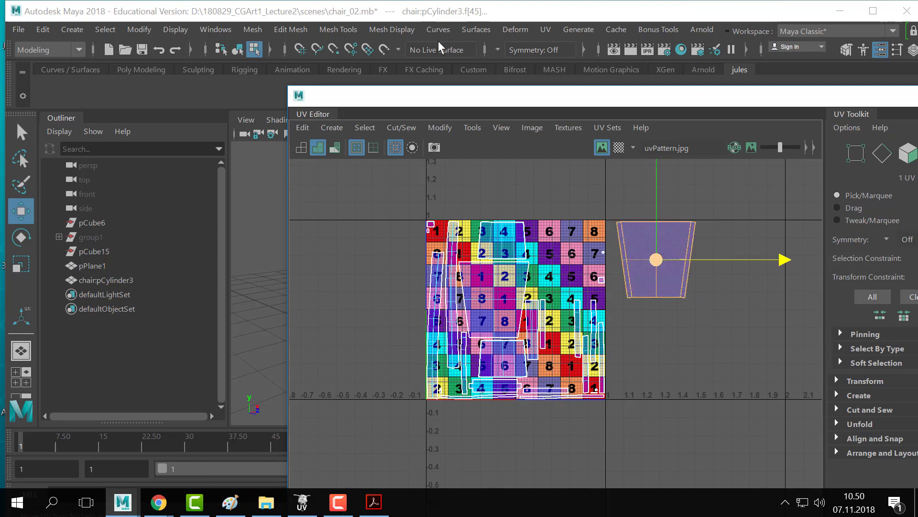
{"action": "left_click_drag", "start_coordinate": [464, 98], "coordinate": [526, 98]}
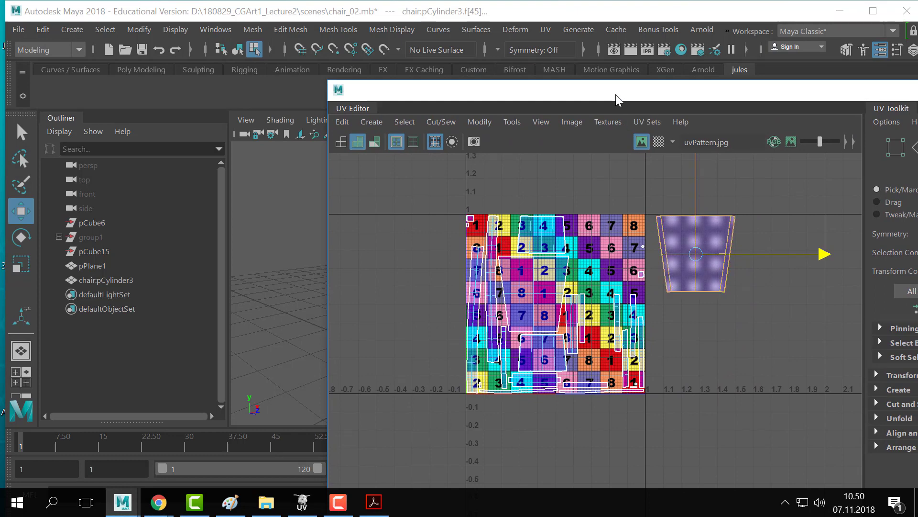
{"action": "left_click_drag", "start_coordinate": [617, 100], "coordinate": [427, 79]}
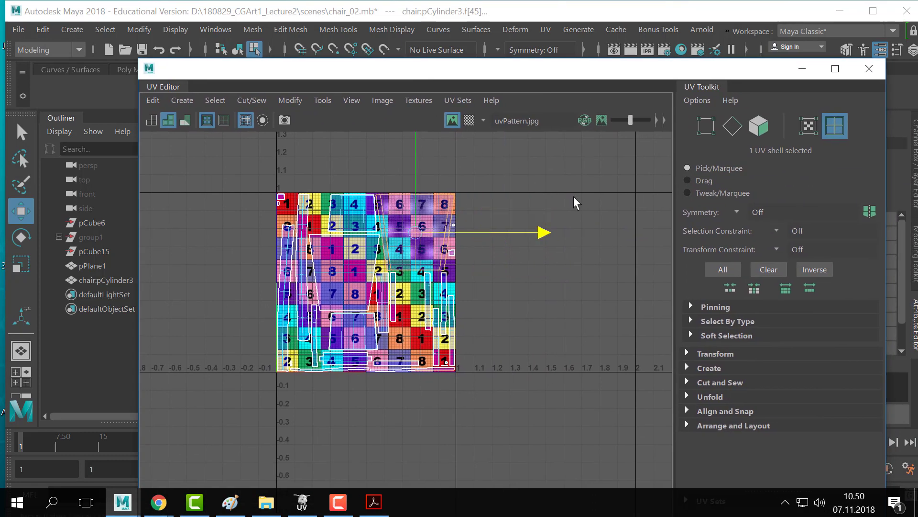
{"action": "left_click", "coordinate": [689, 353]}
{"action": "scroll", "coordinate": [700, 374], "scroll_direction": "down", "scroll_amount": 6}
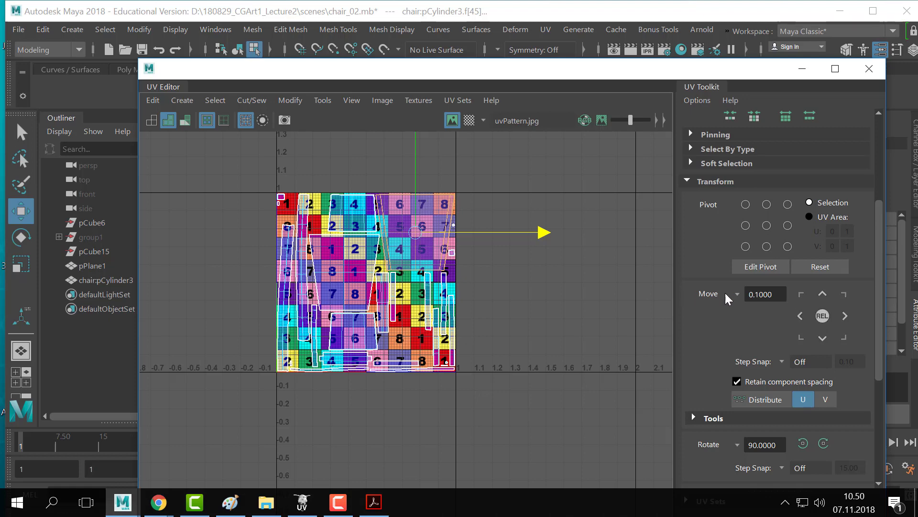
{"action": "left_click_drag", "start_coordinate": [774, 294], "coordinate": [687, 294]}
{"action": "type", "text": "1"}
{"action": "key", "text": "Return"}
{"action": "left_click", "coordinate": [845, 316]}
- Reframe the UV view and step the shell right, left, then right into the 1–2 tile
{"action": "scroll", "coordinate": [430, 241], "scroll_direction": "down", "scroll_amount": 1}
{"action": "middle_click_drag", "start_coordinate": [527, 249], "coordinate": [324, 269], "text": "alt"}
{"action": "scroll", "coordinate": [324, 269], "scroll_direction": "down", "scroll_amount": 3}
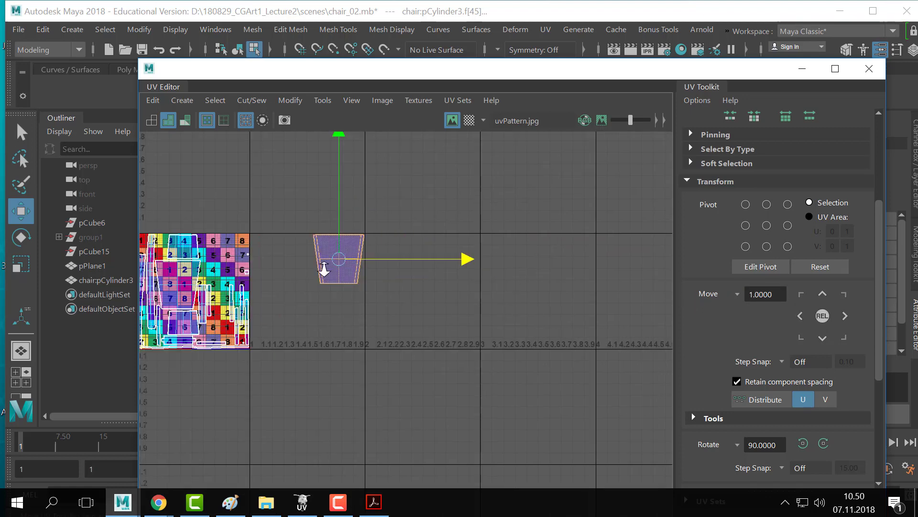
{"action": "right_click_drag", "start_coordinate": [324, 269], "coordinate": [277, 270], "text": "alt"}
{"action": "middle_click_drag", "start_coordinate": [344, 265], "coordinate": [349, 271], "text": "alt"}
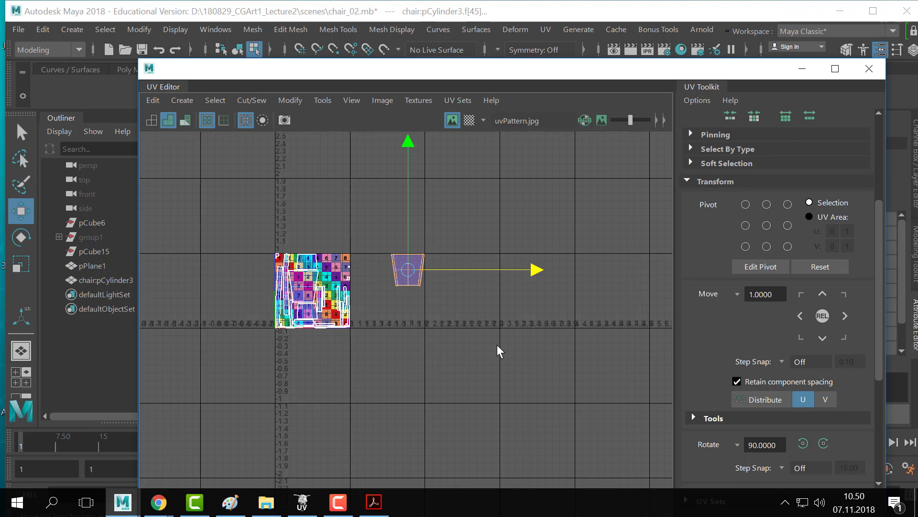
{"action": "left_click", "coordinate": [845, 316]}
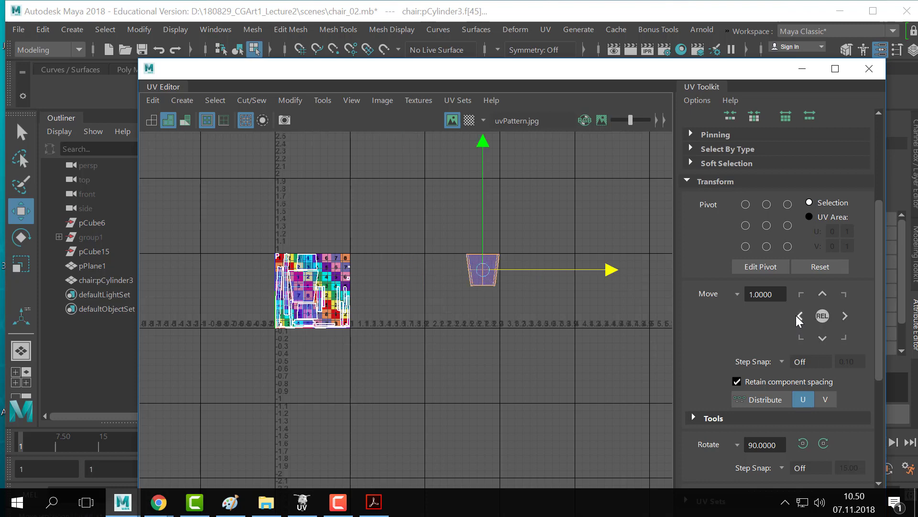
{"action": "left_click", "coordinate": [800, 316]}
{"action": "left_click", "coordinate": [800, 316]}
{"action": "left_click", "coordinate": [845, 316]}
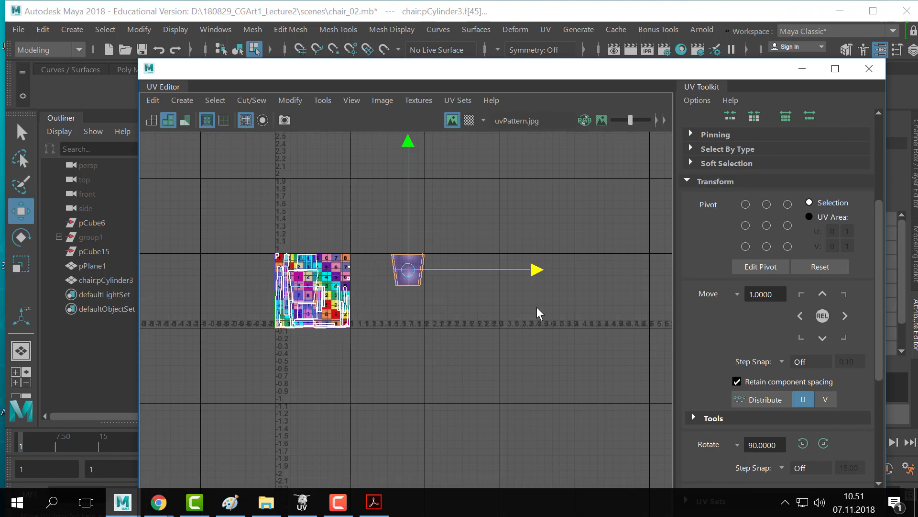
{"action": "scroll", "coordinate": [500, 288], "scroll_direction": "down", "scroll_amount": 3}
{"action": "middle_click_drag", "start_coordinate": [569, 251], "coordinate": [467, 311], "text": "alt"}
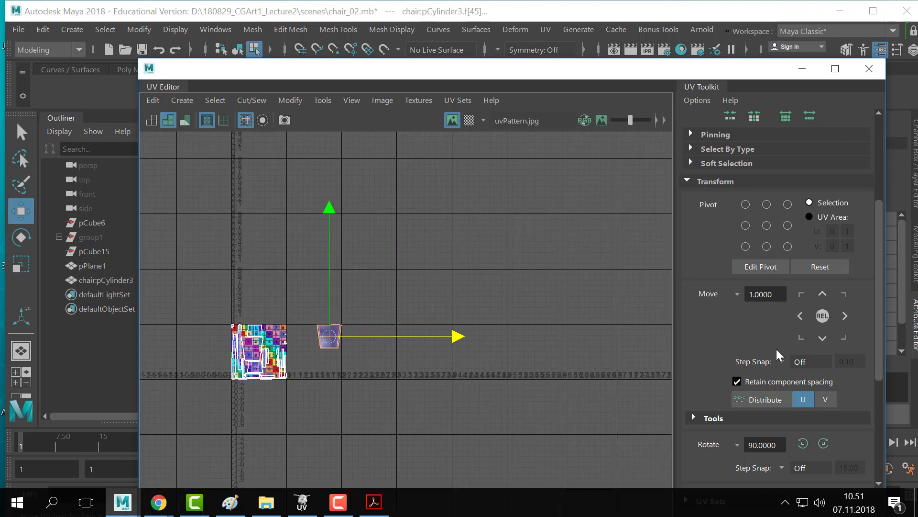
- Step the stray shell left, right, up and down back onto the 0–1 tile, then deselect
{"action": "left_click", "coordinate": [801, 316]}
{"action": "left_click", "coordinate": [843, 315]}
{"action": "left_click", "coordinate": [844, 315]}
{"action": "left_click", "coordinate": [844, 315]}
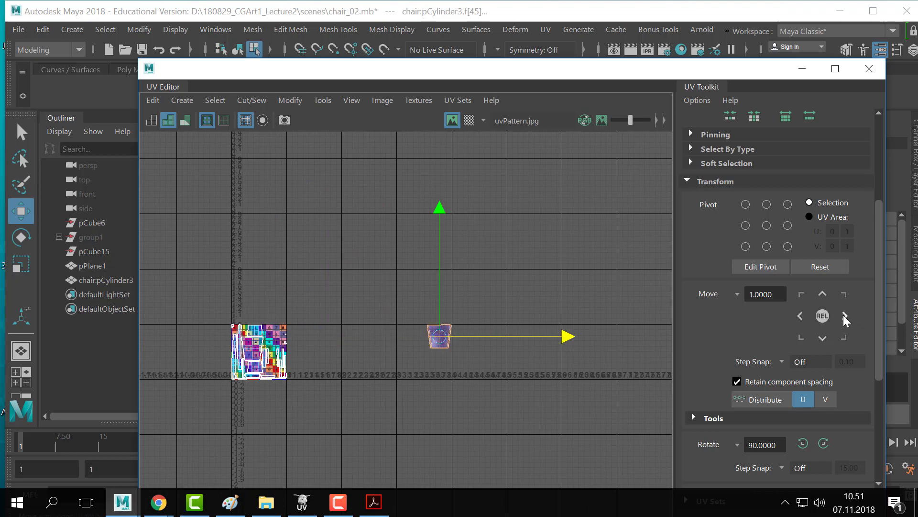
{"action": "left_click", "coordinate": [844, 316]}
{"action": "left_click", "coordinate": [843, 315]}
{"action": "left_click", "coordinate": [844, 315]}
{"action": "left_click", "coordinate": [844, 315]}
{"action": "left_click", "coordinate": [799, 314]}
{"action": "left_click", "coordinate": [799, 315]}
{"action": "left_click", "coordinate": [799, 314]}
{"action": "left_click", "coordinate": [799, 315]}
{"action": "left_click", "coordinate": [799, 315]}
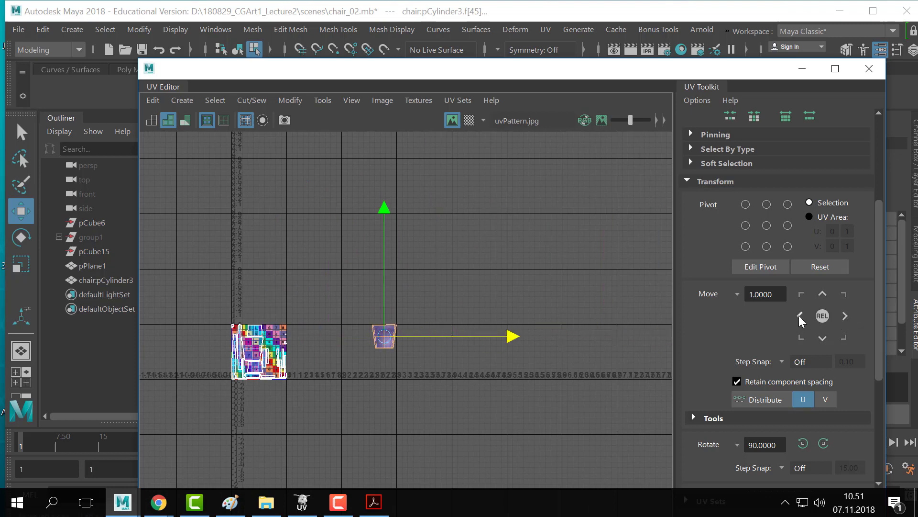
{"action": "left_click", "coordinate": [799, 315]}
{"action": "left_click", "coordinate": [799, 314]}
{"action": "left_click", "coordinate": [822, 293]}
{"action": "left_click", "coordinate": [822, 293]}
{"action": "left_click", "coordinate": [823, 294]}
{"action": "left_click", "coordinate": [822, 294]}
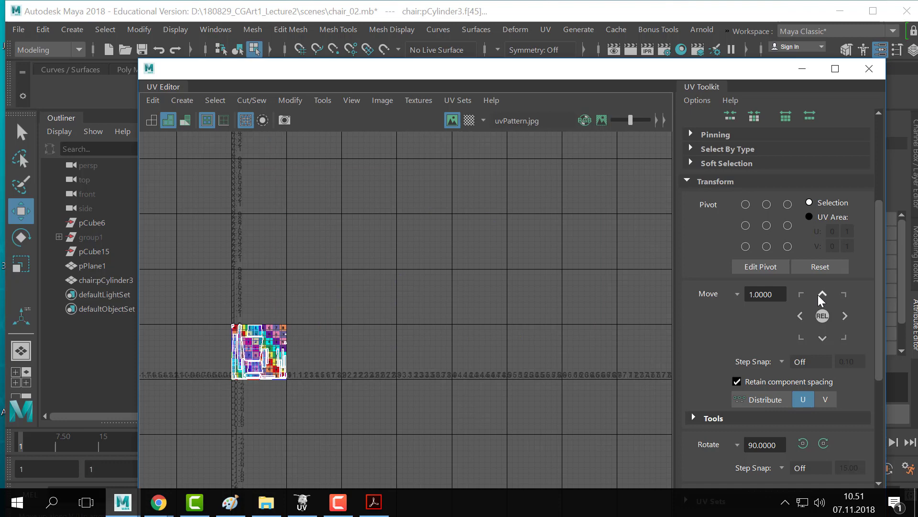
{"action": "left_click", "coordinate": [822, 337]}
{"action": "left_click", "coordinate": [823, 338]}
{"action": "left_click", "coordinate": [822, 338]}
{"action": "left_click", "coordinate": [822, 338]}
{"action": "left_click", "coordinate": [500, 314]}
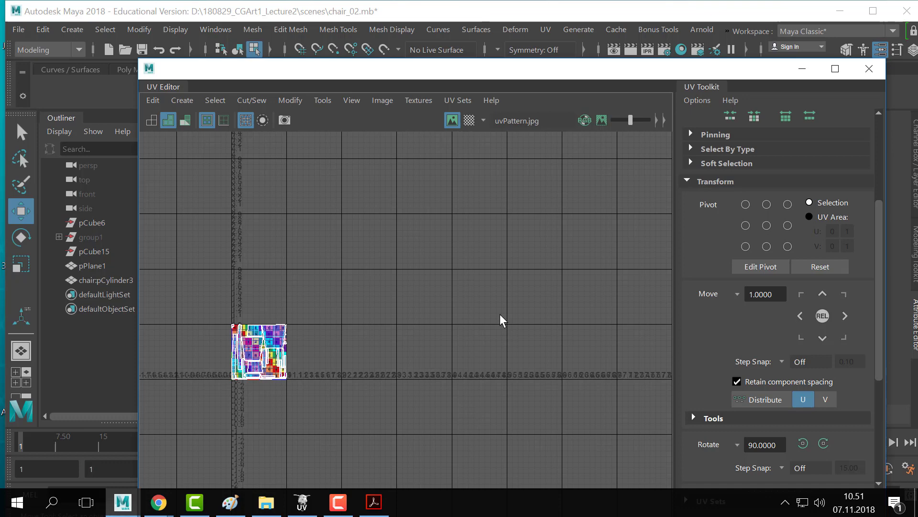
- Frame the textured UV tile, select all its UVs, then clear the selection
{"action": "middle_click_drag", "start_coordinate": [201, 314], "coordinate": [287, 248], "text": "alt"}
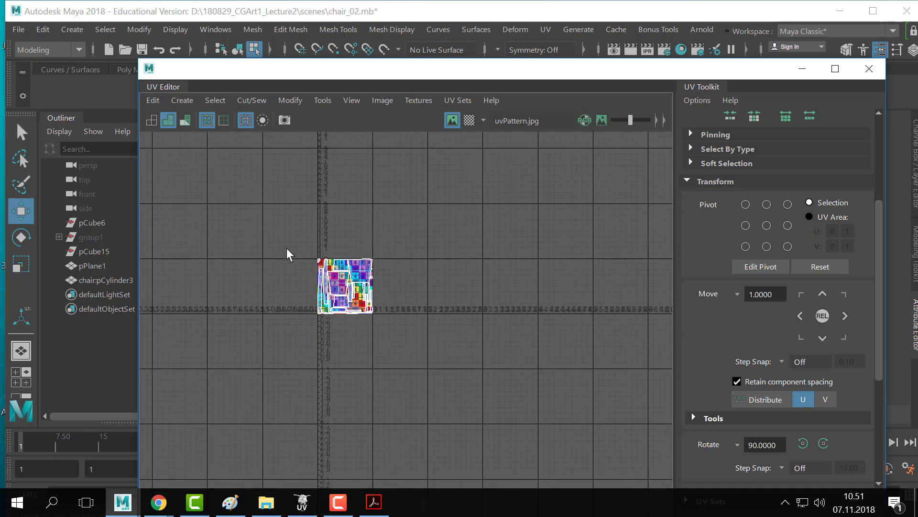
{"action": "right_click_drag", "start_coordinate": [306, 253], "coordinate": [430, 268], "text": "alt"}
{"action": "middle_click_drag", "start_coordinate": [479, 295], "coordinate": [431, 256], "text": "alt"}
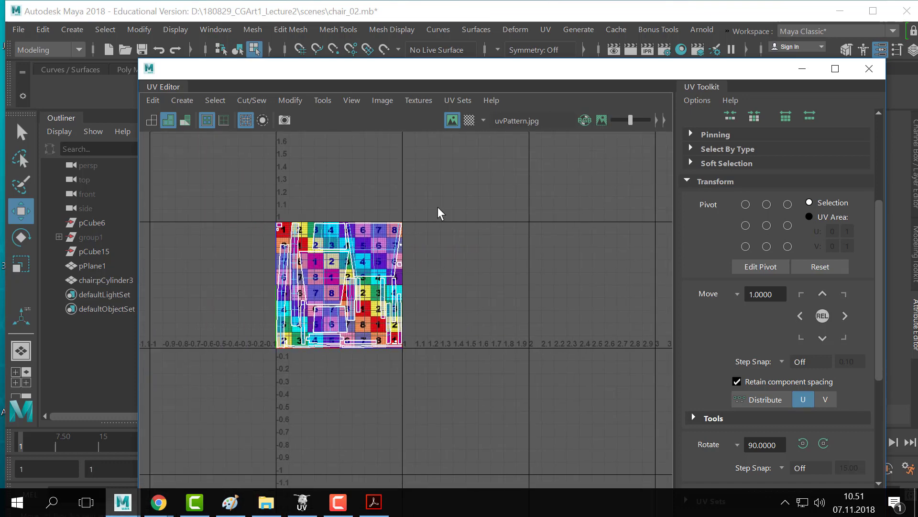
{"action": "left_click_drag", "start_coordinate": [437, 209], "coordinate": [288, 359]}
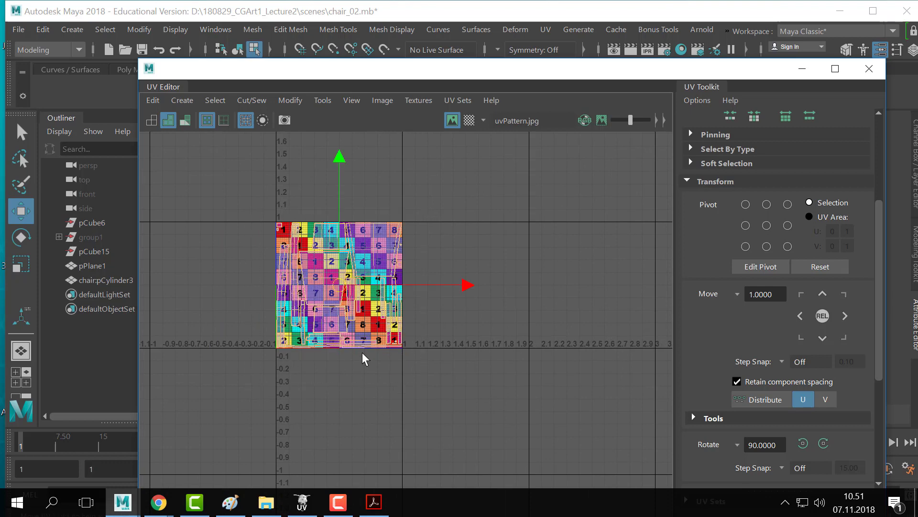
{"action": "left_click", "coordinate": [464, 345]}
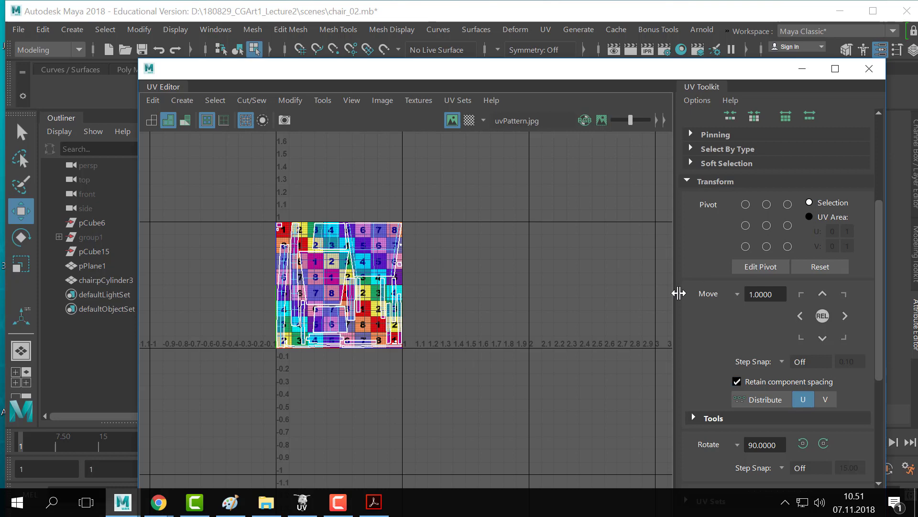
- Turn off the checker image behind the UV shells and frame the shells in view
{"action": "left_click", "coordinate": [452, 120]}
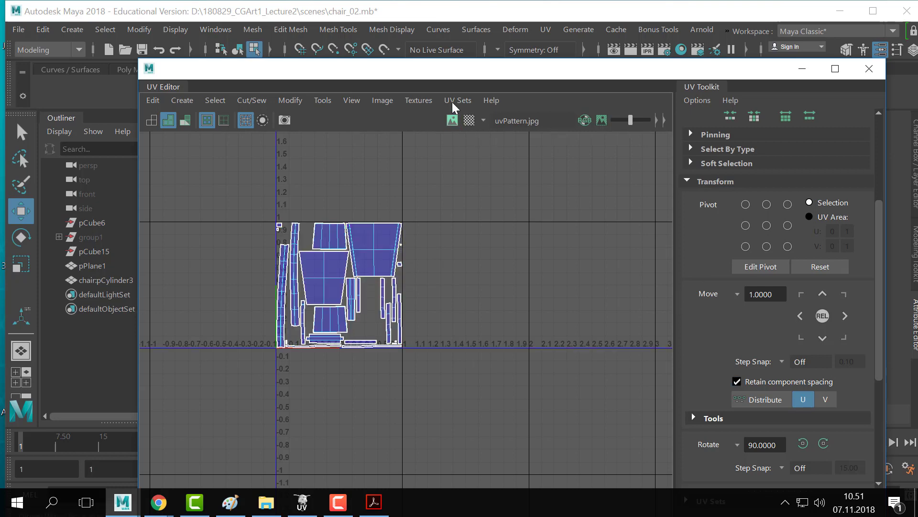
{"action": "left_click_drag", "start_coordinate": [449, 70], "coordinate": [469, 63]}
{"action": "scroll", "coordinate": [277, 328], "scroll_direction": "up", "scroll_amount": 4}
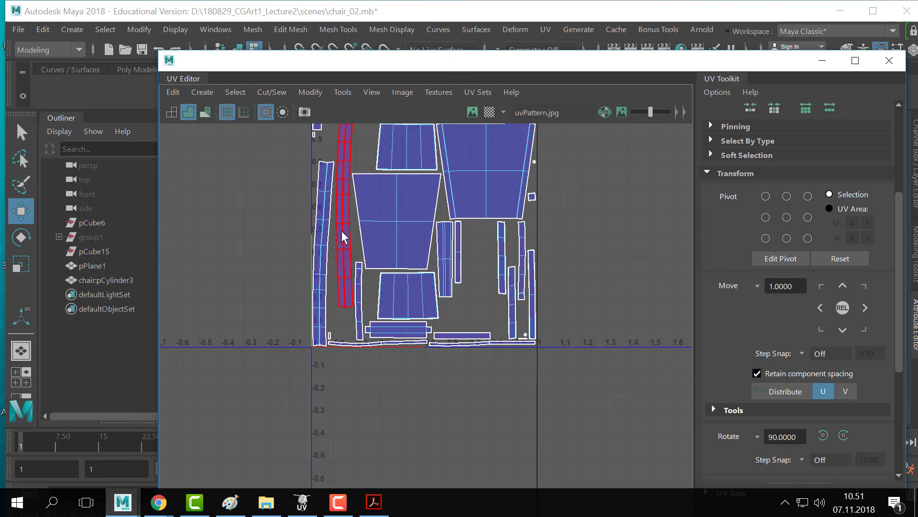
{"action": "middle_click_drag", "start_coordinate": [353, 224], "coordinate": [348, 302], "text": "alt"}
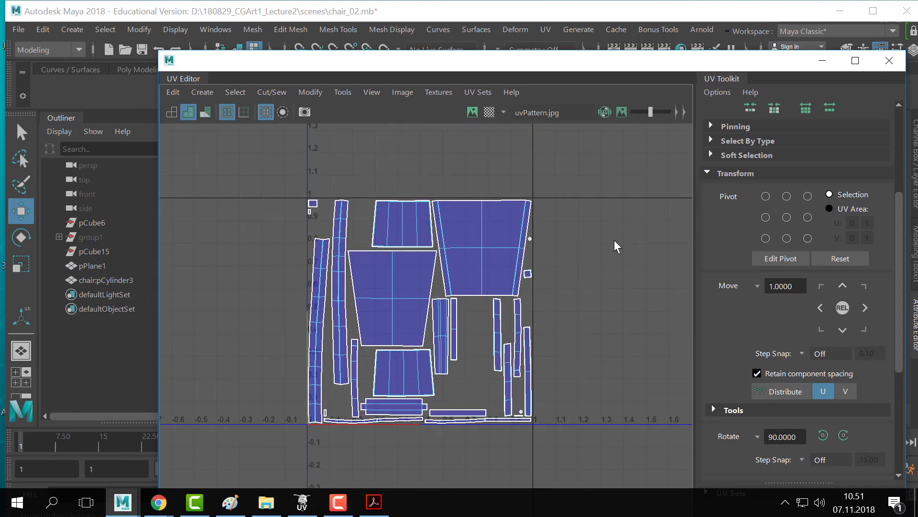
{"action": "right_click_drag", "start_coordinate": [525, 189], "coordinate": [579, 219], "text": "alt"}
{"action": "middle_click_drag", "start_coordinate": [578, 219], "coordinate": [568, 254], "text": "alt"}
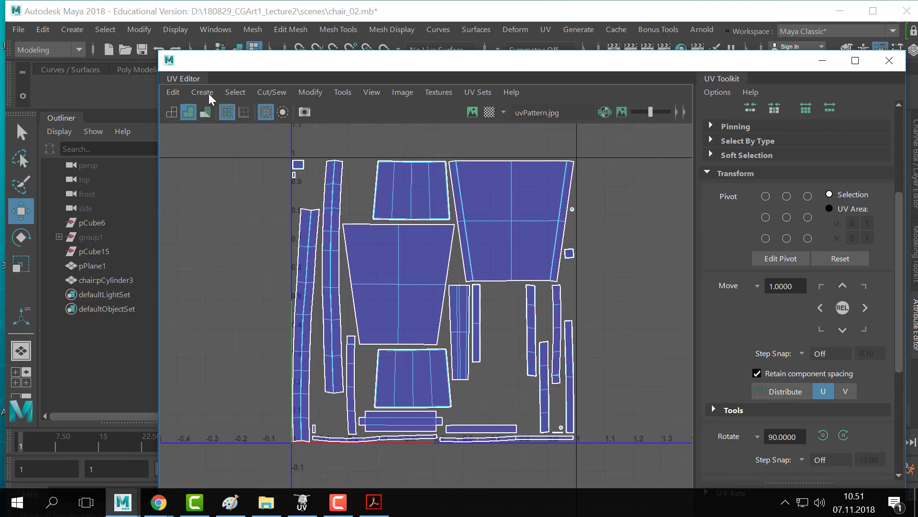
- Zoom in on the gap between the top-middle and right UV shells
{"action": "scroll", "coordinate": [579, 185], "scroll_direction": "up", "scroll_amount": 2}
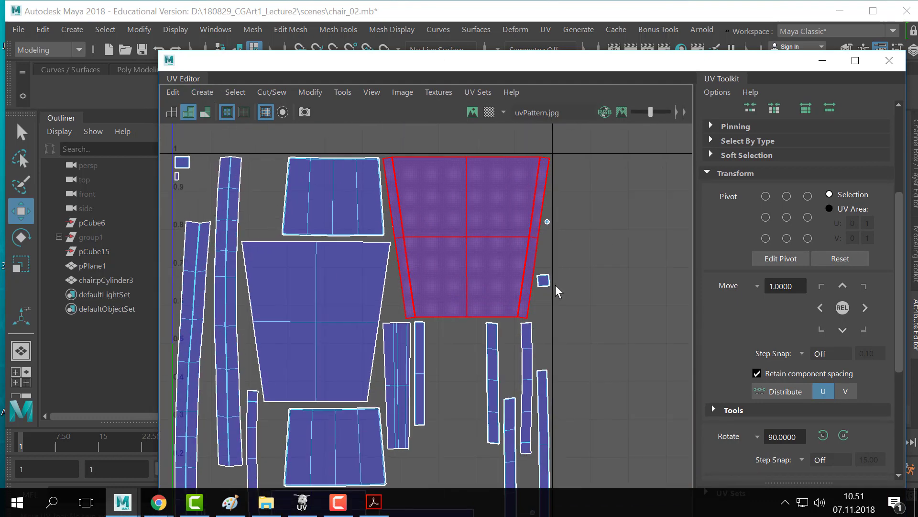
{"action": "middle_click_drag", "start_coordinate": [398, 222], "coordinate": [534, 260], "text": "alt"}
{"action": "right_click_drag", "start_coordinate": [332, 205], "coordinate": [666, 230], "text": "alt"}
{"action": "middle_click_drag", "start_coordinate": [536, 205], "coordinate": [408, 209], "text": "alt"}
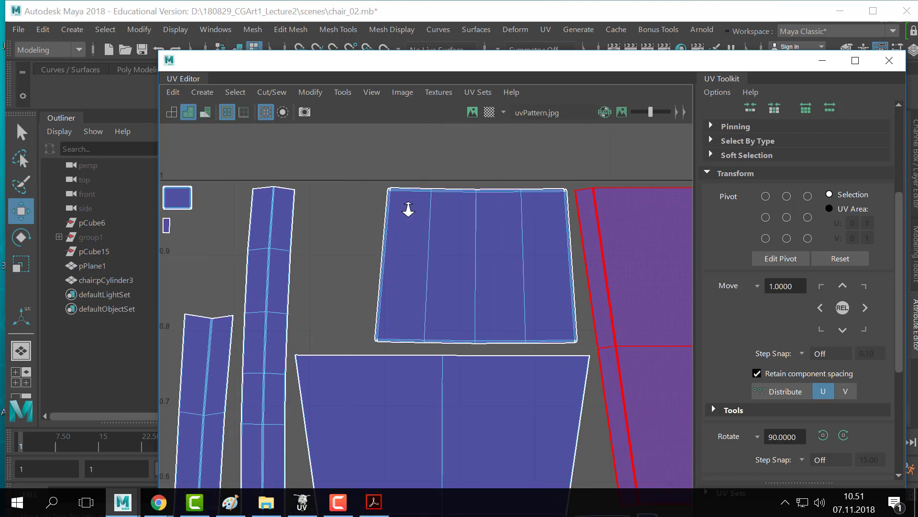
{"action": "right_click_drag", "start_coordinate": [405, 209], "coordinate": [727, 219], "text": "alt"}
{"action": "middle_click_drag", "start_coordinate": [670, 195], "coordinate": [352, 237], "text": "alt"}
{"action": "middle_click_drag", "start_coordinate": [450, 222], "coordinate": [349, 269], "text": "alt"}
{"action": "right_click_drag", "start_coordinate": [305, 249], "coordinate": [520, 245], "text": "alt"}
- Pull the right shell's top corner UV up to the tile edge, then undo the move
{"action": "right_click_drag", "start_coordinate": [431, 277], "coordinate": [498, 279]}
{"action": "left_click", "coordinate": [425, 268]}
{"action": "left_click_drag", "start_coordinate": [424, 267], "coordinate": [430, 216]}
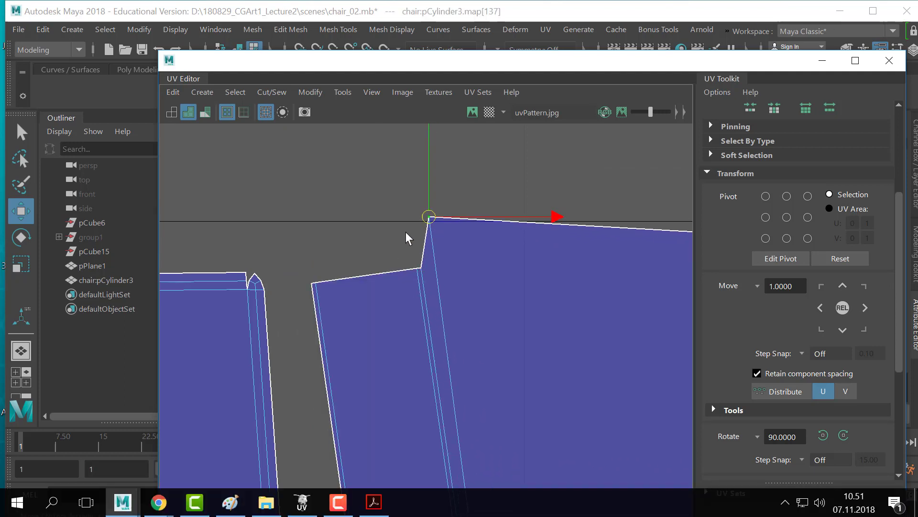
{"action": "left_click", "coordinate": [406, 234]}
{"action": "right_click_drag", "start_coordinate": [328, 209], "coordinate": [498, 223], "text": "alt"}
{"action": "middle_click_drag", "start_coordinate": [497, 222], "coordinate": [495, 249], "text": "alt"}
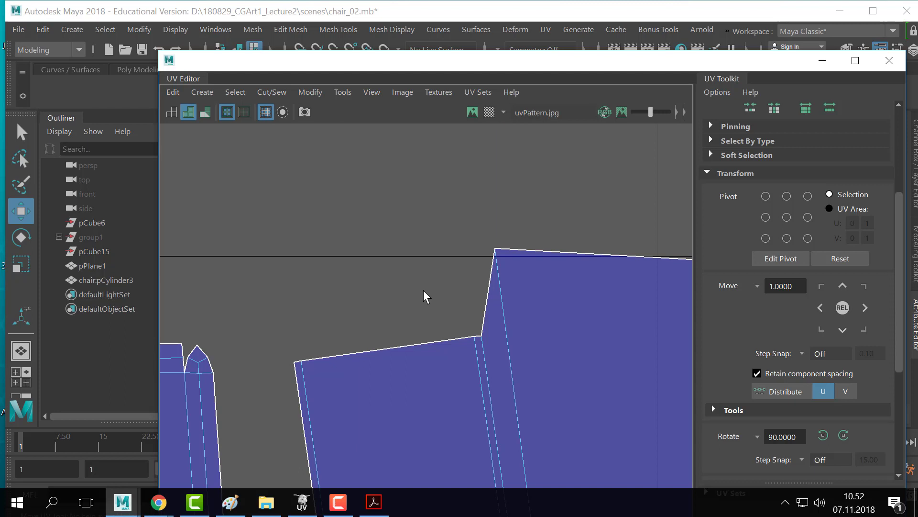
{"action": "key", "text": "ctrl+z"}
{"action": "key", "text": "ctrl+z"}
{"action": "key", "text": "ctrl+z"}
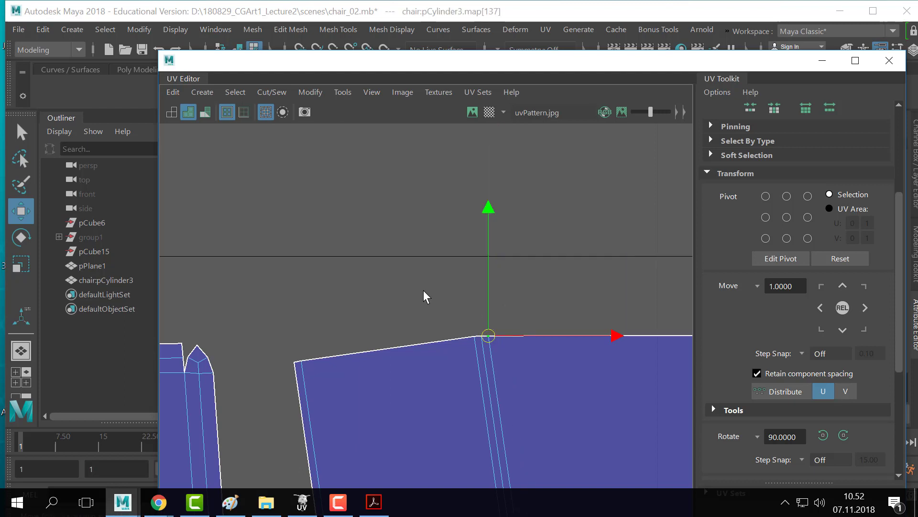
{"action": "scroll", "coordinate": [424, 289], "scroll_direction": "down", "scroll_amount": 5}
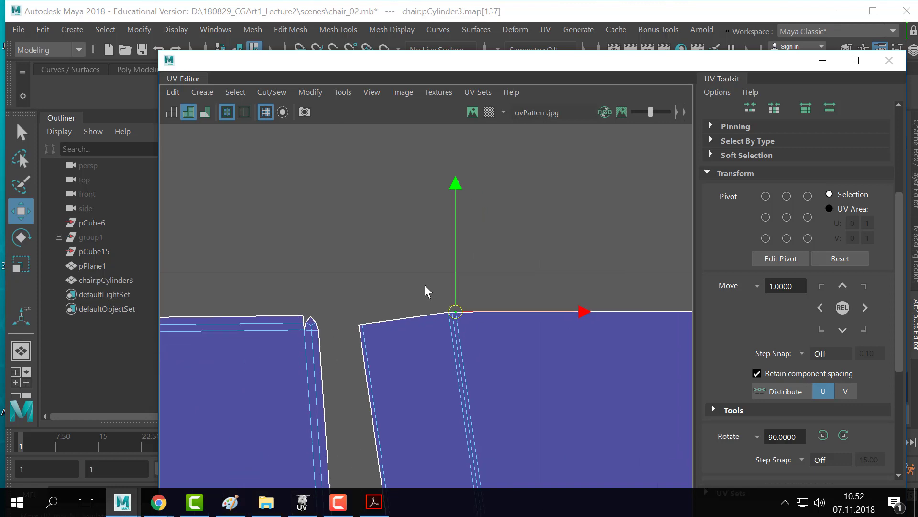
{"action": "key", "text": "alt+Tab"}
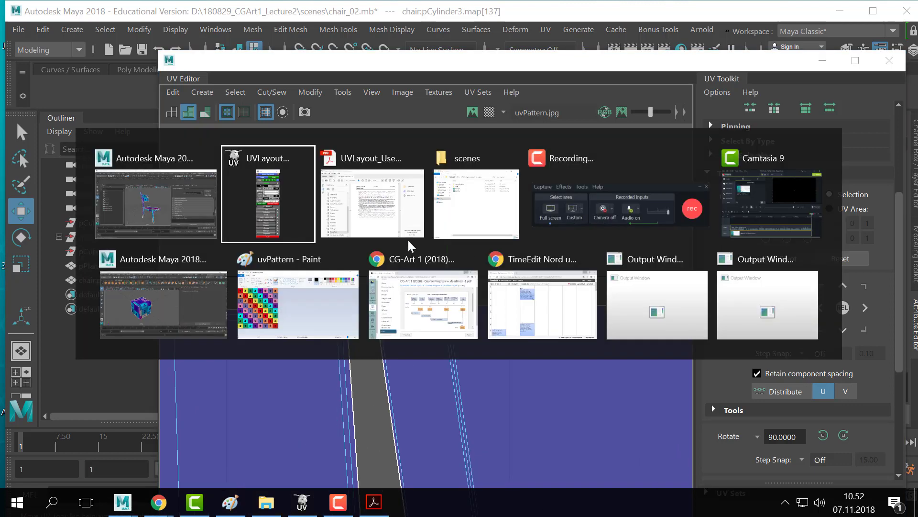
- Return to the UV Editor and frame the whole 0–1 tile with all the chair shells
{"action": "left_click", "coordinate": [570, 338]}
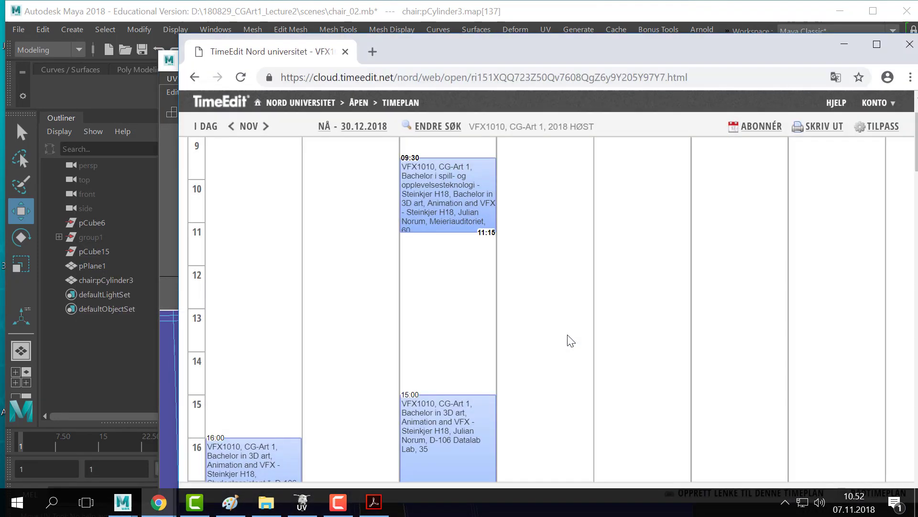
{"action": "key", "text": "alt+Tab"}
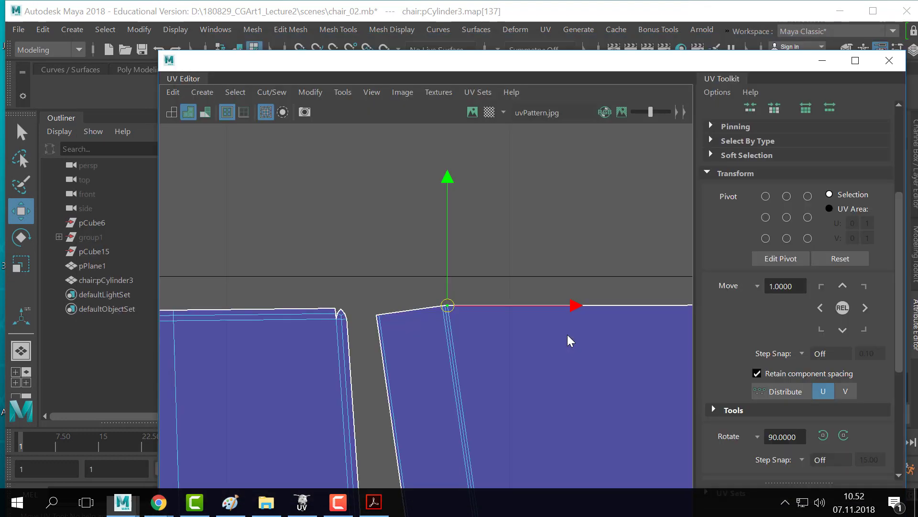
{"action": "right_click_drag", "start_coordinate": [257, 311], "coordinate": [191, 313], "text": "alt"}
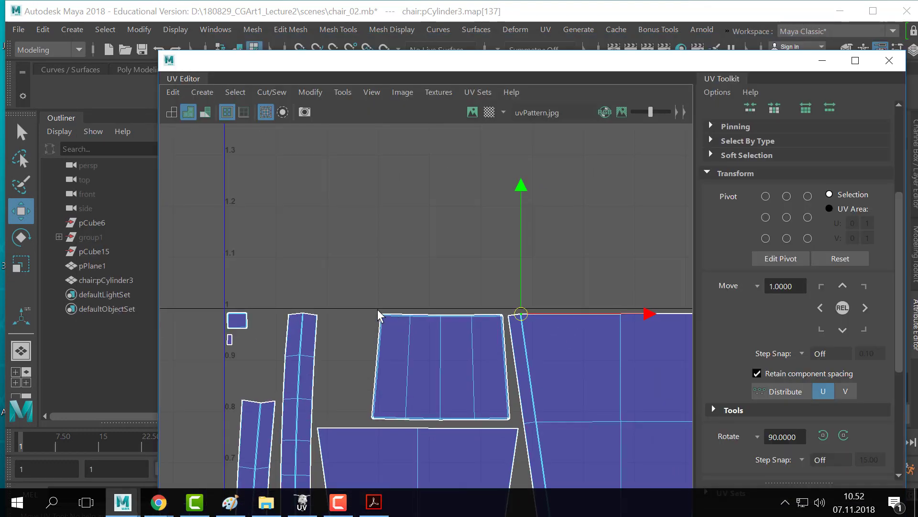
{"action": "middle_click_drag", "start_coordinate": [435, 304], "coordinate": [358, 264], "text": "alt"}
{"action": "middle_click_drag", "start_coordinate": [543, 342], "coordinate": [349, 323], "text": "alt"}
{"action": "middle_click_drag", "start_coordinate": [228, 312], "coordinate": [463, 322], "text": "alt"}
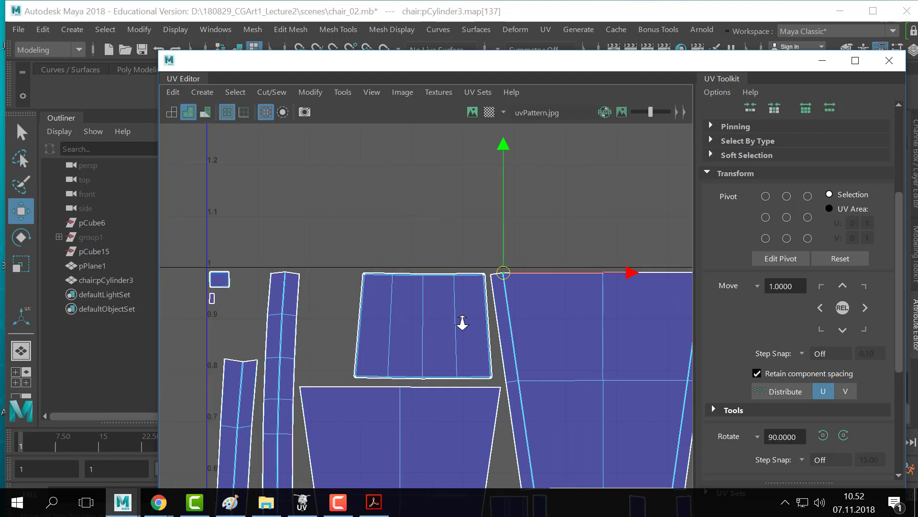
{"action": "scroll", "coordinate": [420, 312], "scroll_direction": "up", "scroll_amount": 1}
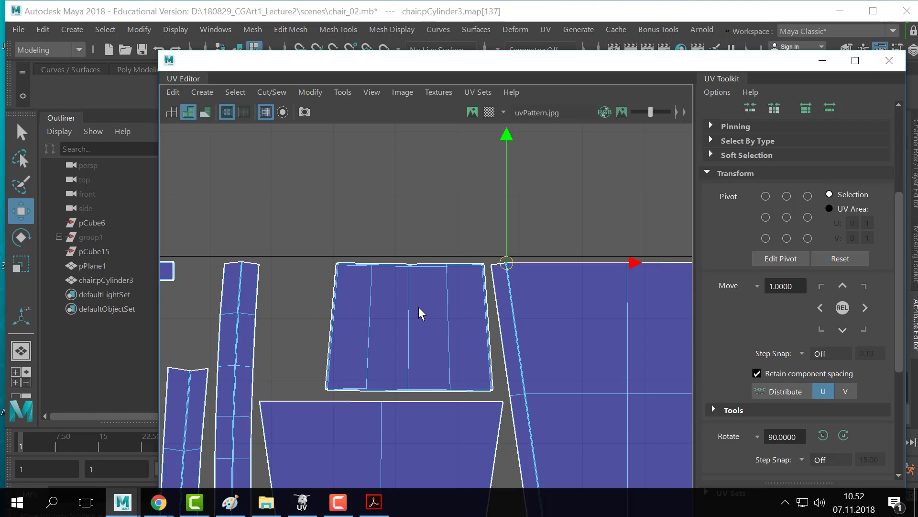
{"action": "scroll", "coordinate": [416, 313], "scroll_direction": "down", "scroll_amount": 5}
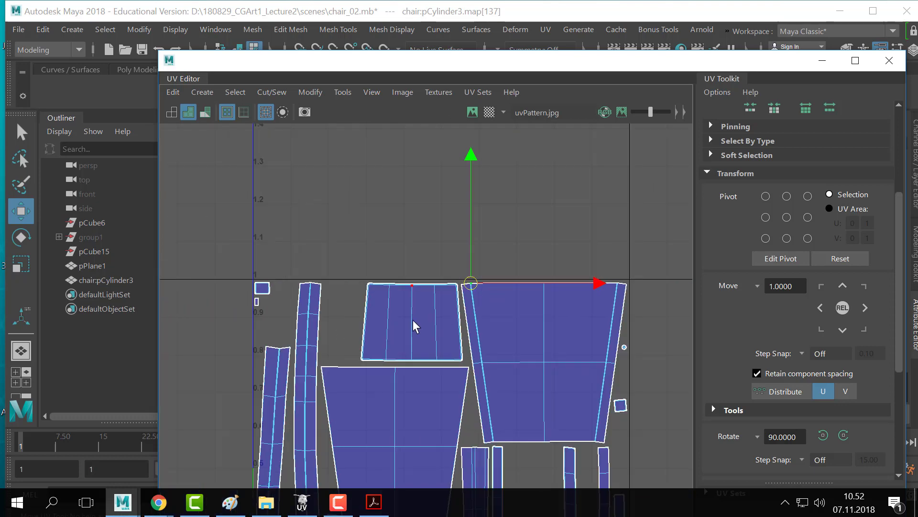
{"action": "scroll", "coordinate": [466, 375], "scroll_direction": "down", "scroll_amount": 1}
{"action": "middle_click_drag", "start_coordinate": [558, 395], "coordinate": [443, 299], "text": "alt"}
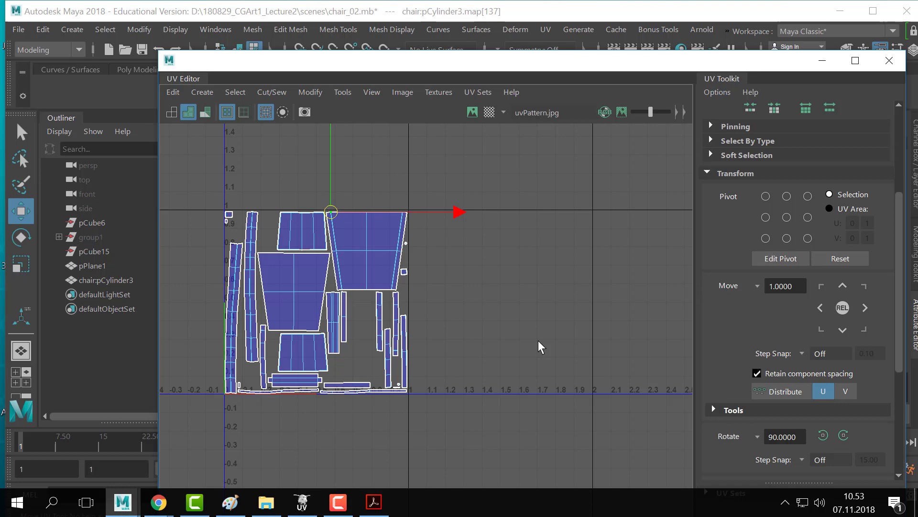
- Zoom in on the shell's top corner and nudge the selected UV edge slightly left
{"action": "scroll", "coordinate": [242, 261], "scroll_direction": "up", "scroll_amount": 6}
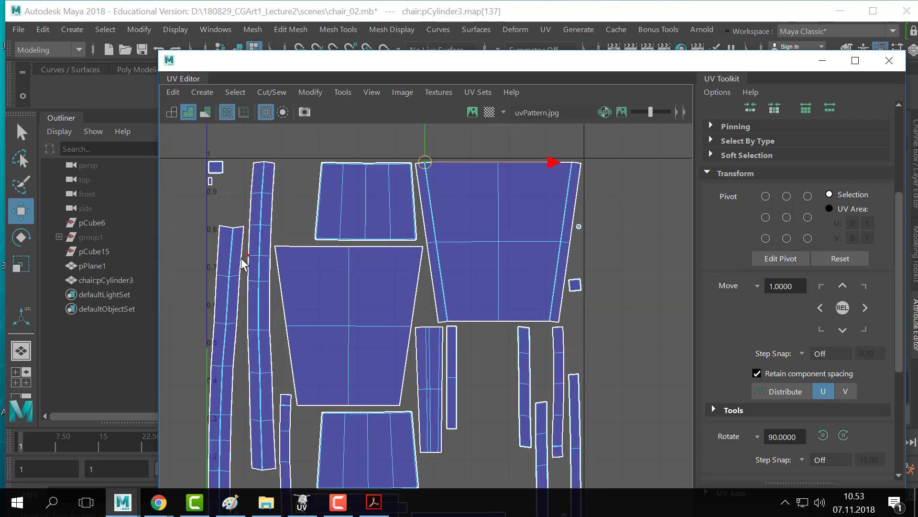
{"action": "scroll", "coordinate": [242, 260], "scroll_direction": "up", "scroll_amount": 2}
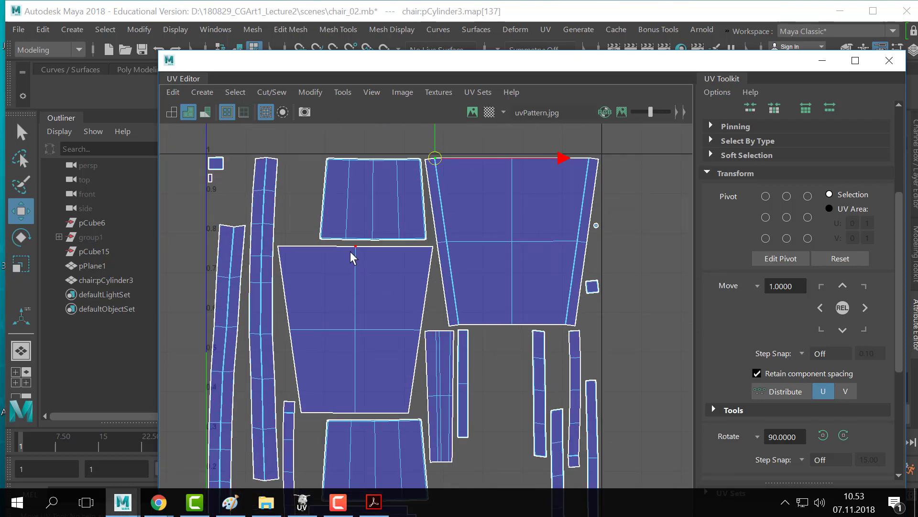
{"action": "right_click_drag", "start_coordinate": [512, 262], "coordinate": [343, 232], "text": "alt"}
{"action": "middle_click_drag", "start_coordinate": [342, 232], "coordinate": [347, 277], "text": "alt"}
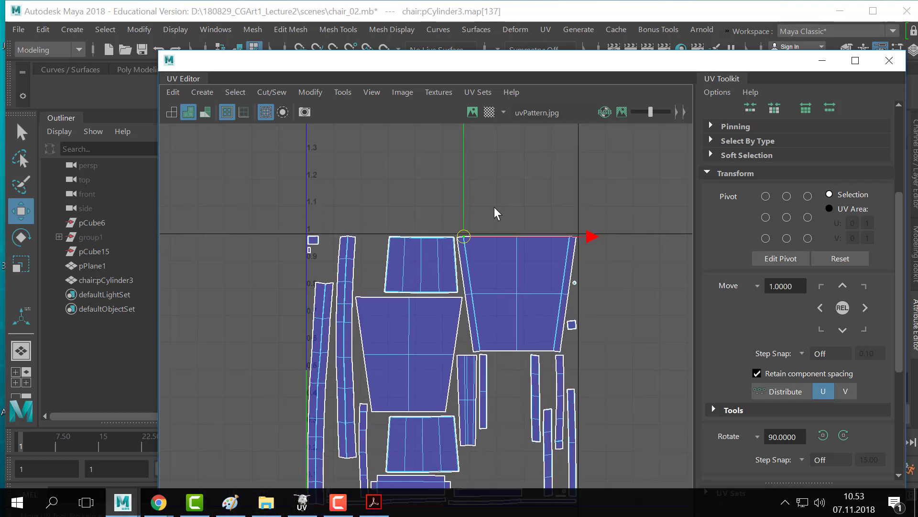
{"action": "scroll", "coordinate": [503, 220], "scroll_direction": "up", "scroll_amount": 7}
{"action": "middle_click_drag", "start_coordinate": [568, 273], "coordinate": [666, 279], "text": "alt"}
{"action": "scroll", "coordinate": [383, 242], "scroll_direction": "up", "scroll_amount": 4}
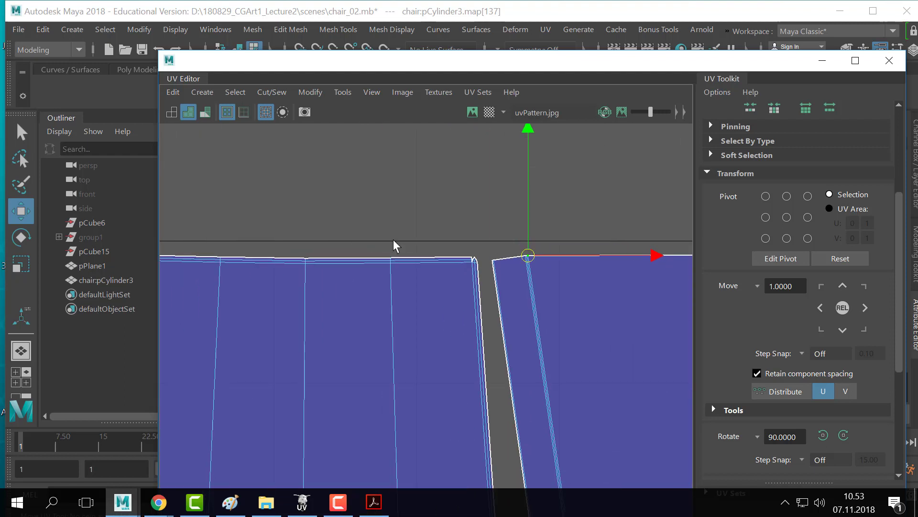
{"action": "right_click_drag", "start_coordinate": [393, 241], "coordinate": [669, 277], "text": "alt"}
{"action": "right_click_drag", "start_coordinate": [455, 287], "coordinate": [813, 315], "text": "alt"}
{"action": "middle_click_drag", "start_coordinate": [516, 240], "coordinate": [461, 260], "text": "alt"}
{"action": "right_click_drag", "start_coordinate": [461, 259], "coordinate": [498, 290], "text": "alt"}
{"action": "middle_click_drag", "start_coordinate": [436, 213], "coordinate": [455, 234], "text": "alt"}
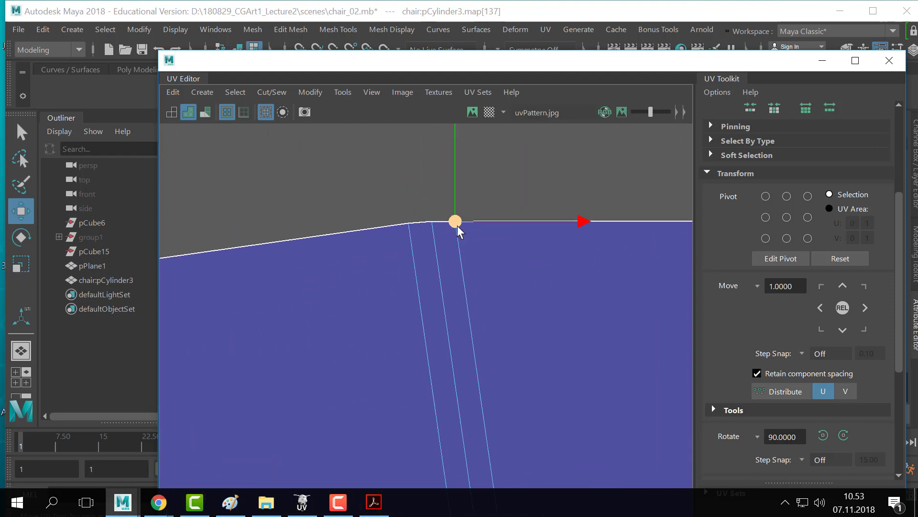
{"action": "left_click_drag", "start_coordinate": [458, 224], "coordinate": [430, 231]}
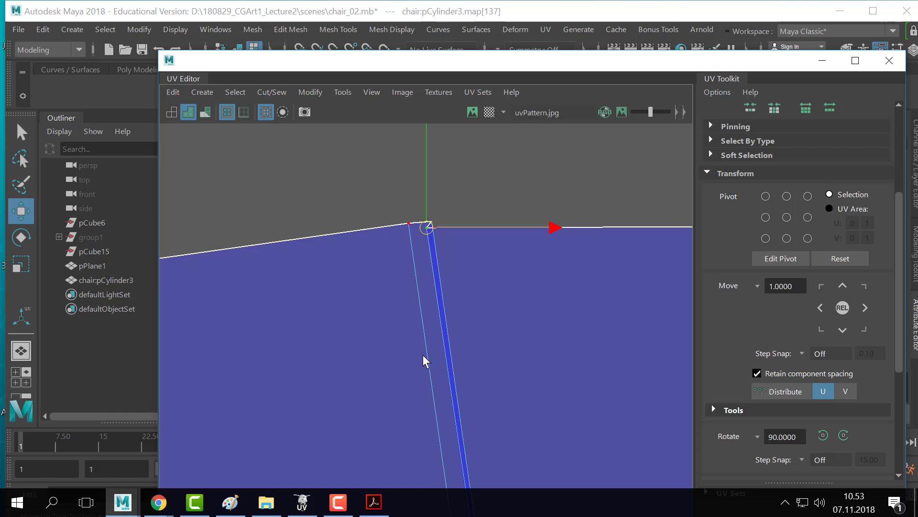
- Maximize the UV Editor to full screen, re-centred on the selected edge
{"action": "scroll", "coordinate": [426, 361], "scroll_direction": "down", "scroll_amount": 4}
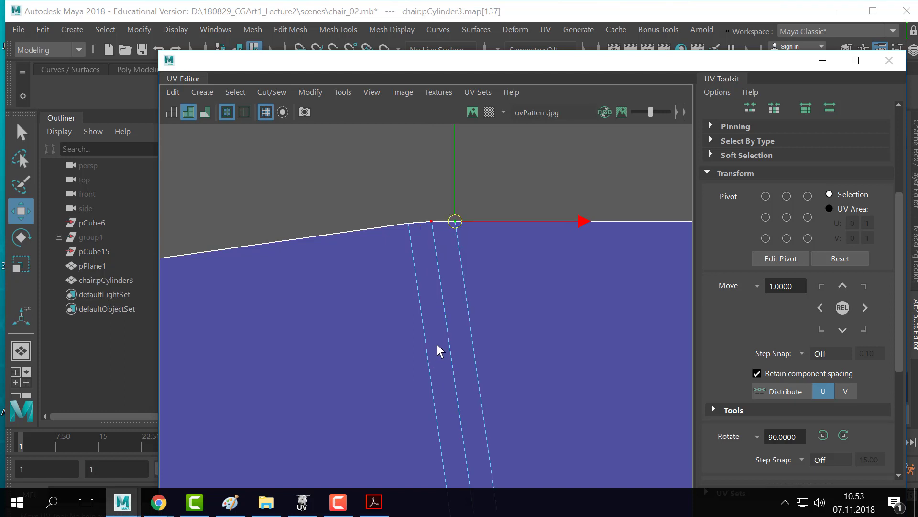
{"action": "middle_click_drag", "start_coordinate": [450, 356], "coordinate": [412, 246], "text": "alt"}
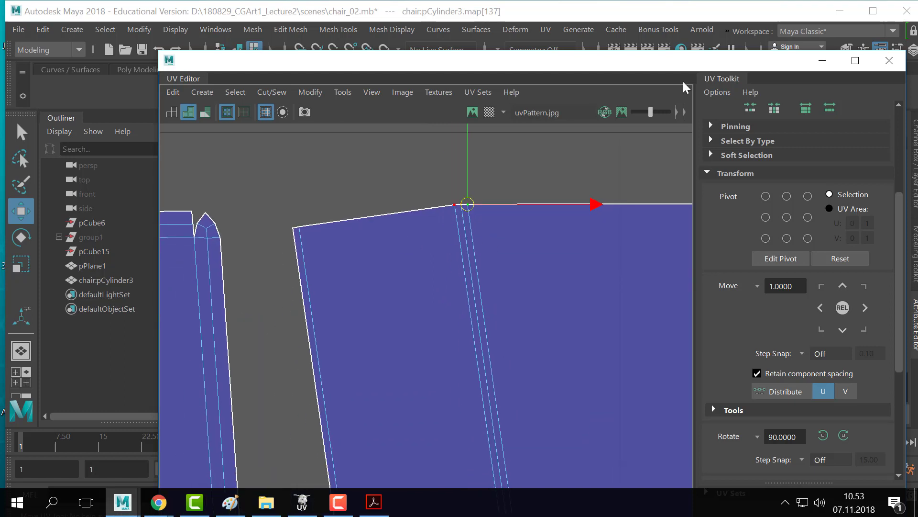
{"action": "left_click", "coordinate": [855, 60]}
{"action": "middle_click_drag", "start_coordinate": [371, 149], "coordinate": [423, 242], "text": "alt"}
{"action": "scroll", "coordinate": [469, 239], "scroll_direction": "up", "scroll_amount": 1}
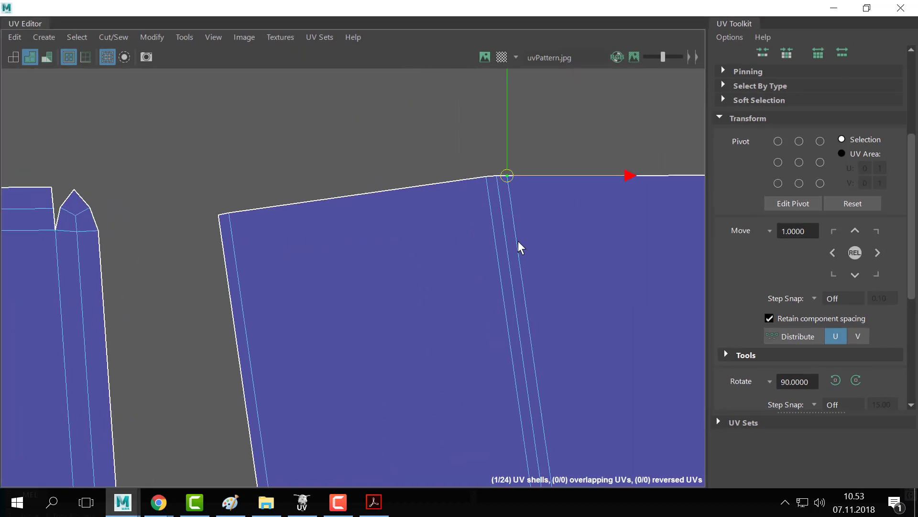
- Try moving the UV edge left and down, undo it, and clear the selection
{"action": "scroll", "coordinate": [518, 235], "scroll_direction": "down", "scroll_amount": 1}
{"action": "middle_click_drag", "start_coordinate": [508, 227], "coordinate": [496, 227], "text": "alt"}
{"action": "left_click_drag", "start_coordinate": [481, 186], "coordinate": [471, 188]}
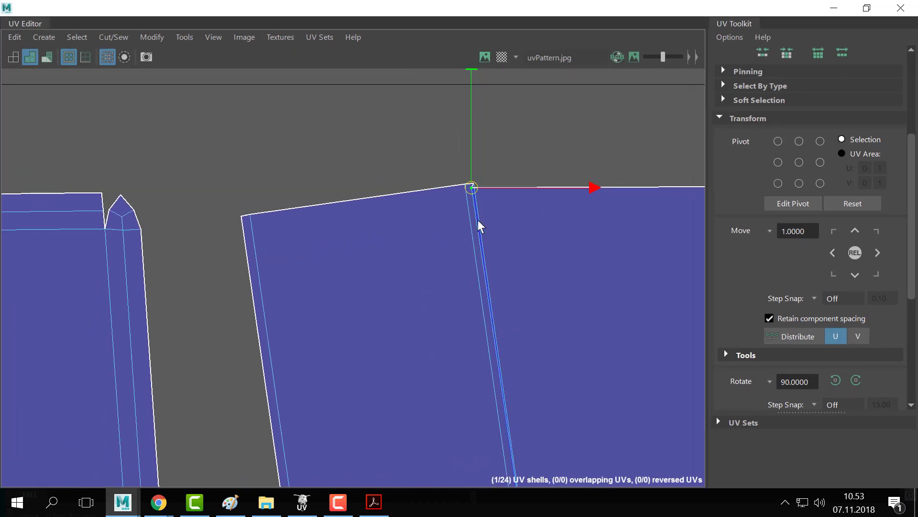
{"action": "key", "text": "ctrl+z"}
{"action": "left_click", "coordinate": [218, 37]}
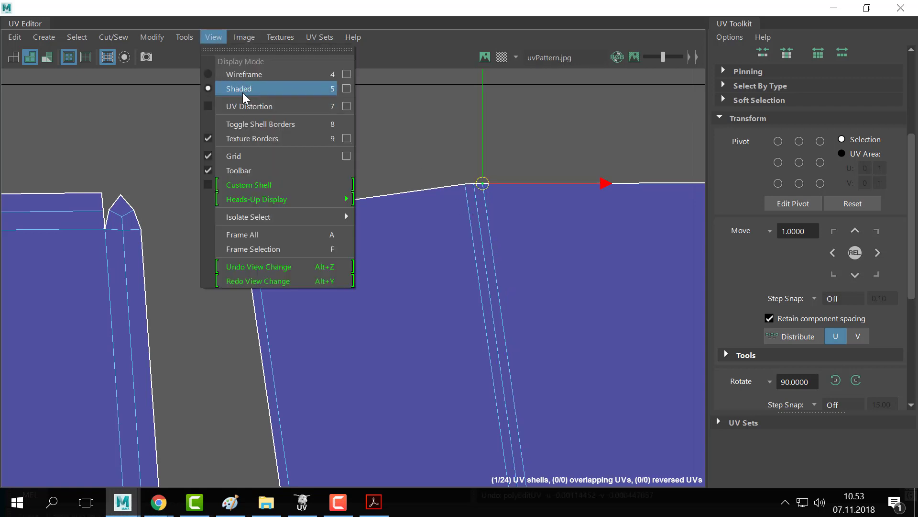
{"action": "left_click", "coordinate": [432, 179]}
- Test-move the two small top-left shells, then undo and clear the selection
{"action": "scroll", "coordinate": [539, 210], "scroll_direction": "down", "scroll_amount": 3}
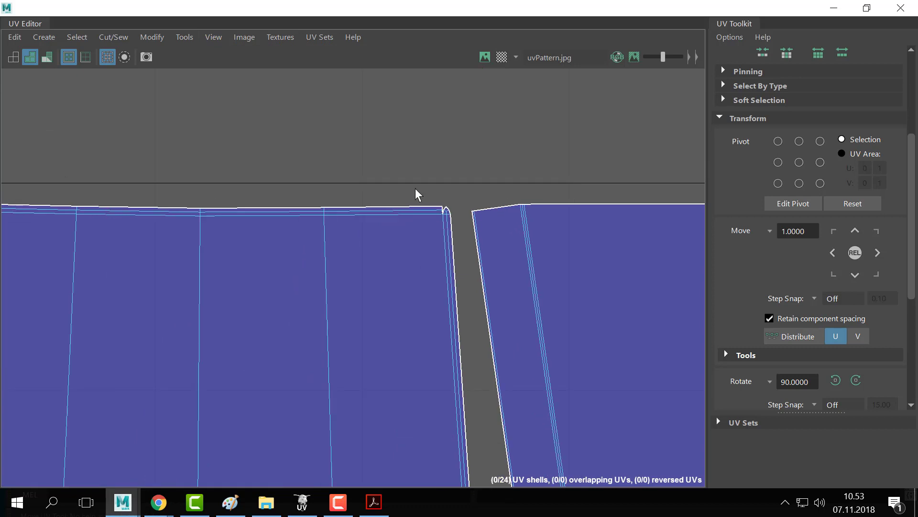
{"action": "scroll", "coordinate": [415, 188], "scroll_direction": "down", "scroll_amount": 2}
{"action": "middle_click_drag", "start_coordinate": [294, 178], "coordinate": [904, 168], "text": "alt"}
{"action": "scroll", "coordinate": [340, 197], "scroll_direction": "down", "scroll_amount": 1}
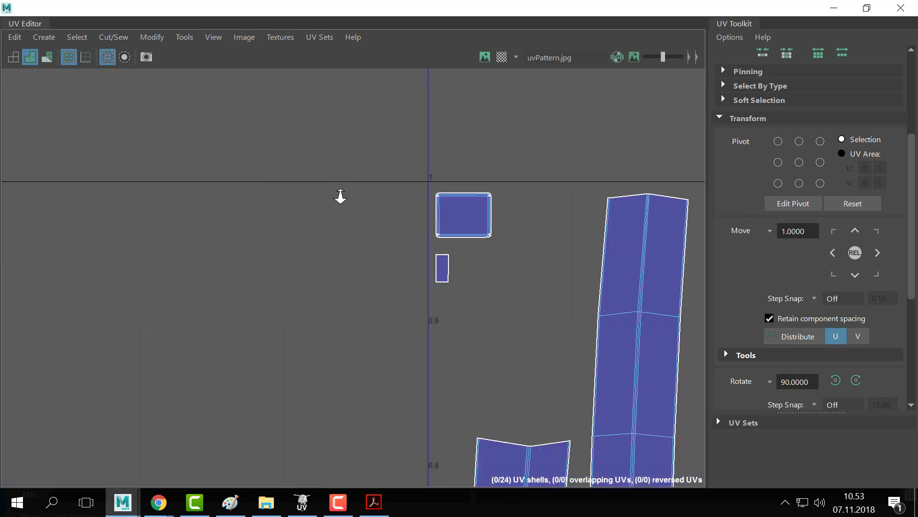
{"action": "scroll", "coordinate": [468, 181], "scroll_direction": "up", "scroll_amount": 2}
{"action": "left_click_drag", "start_coordinate": [473, 164], "coordinate": [283, 391]}
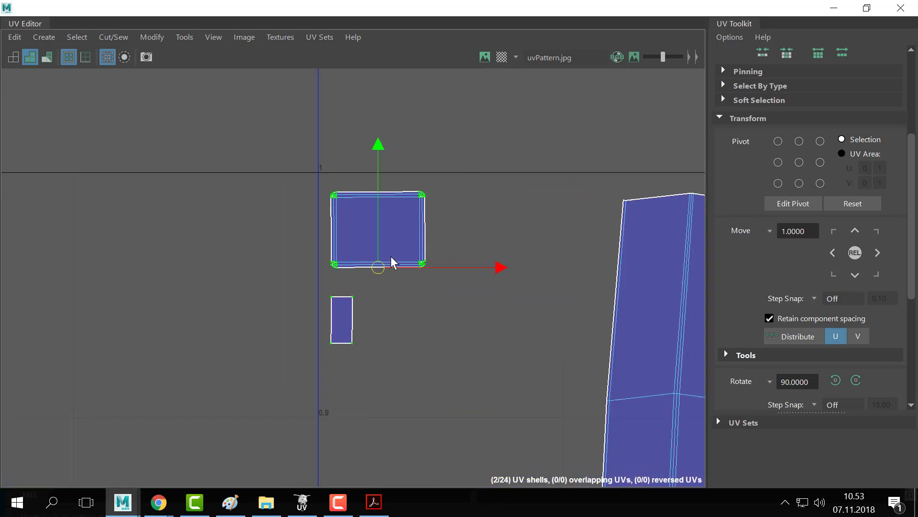
{"action": "left_click_drag", "start_coordinate": [379, 268], "coordinate": [395, 281]}
{"action": "left_click_drag", "start_coordinate": [495, 170], "coordinate": [319, 281]}
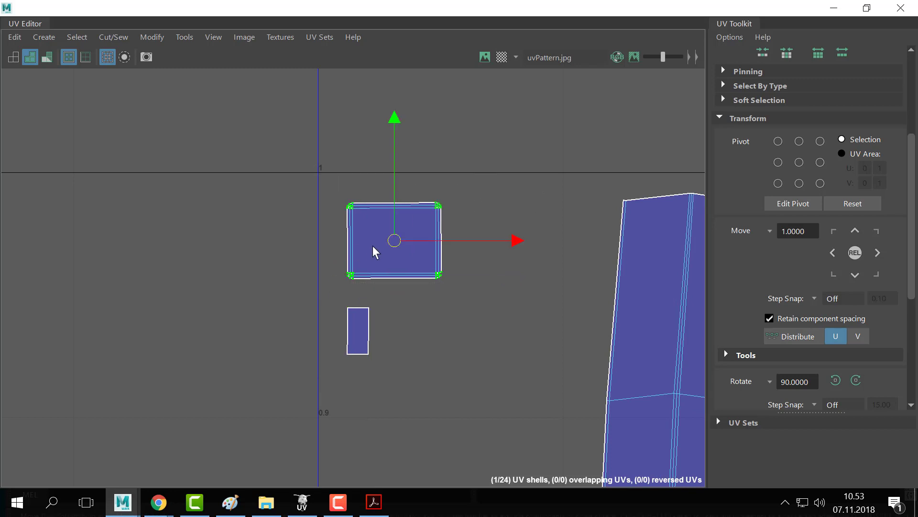
{"action": "left_click_drag", "start_coordinate": [394, 241], "coordinate": [388, 210]}
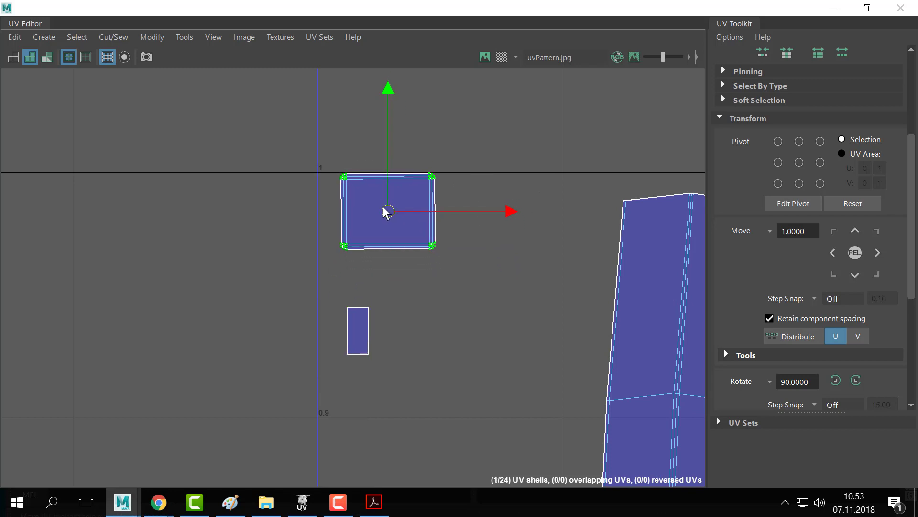
{"action": "key", "text": "ctrl+z"}
{"action": "left_click", "coordinate": [492, 179]}
- Move the upper small shell near the 0–1 square's top-left corner up, then undo it
{"action": "right_click_drag", "start_coordinate": [521, 199], "coordinate": [10, 210], "text": "alt"}
{"action": "middle_click_drag", "start_coordinate": [429, 267], "coordinate": [211, 177], "text": "alt"}
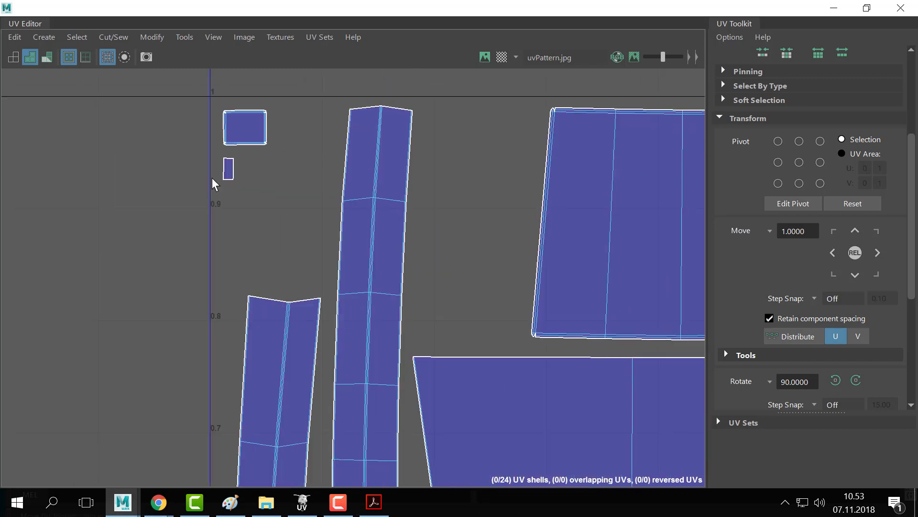
{"action": "right_click_drag", "start_coordinate": [481, 287], "coordinate": [383, 359], "text": "alt"}
{"action": "middle_click_drag", "start_coordinate": [536, 455], "coordinate": [413, 225], "text": "alt"}
{"action": "right_click_drag", "start_coordinate": [382, 319], "coordinate": [497, 320], "text": "alt"}
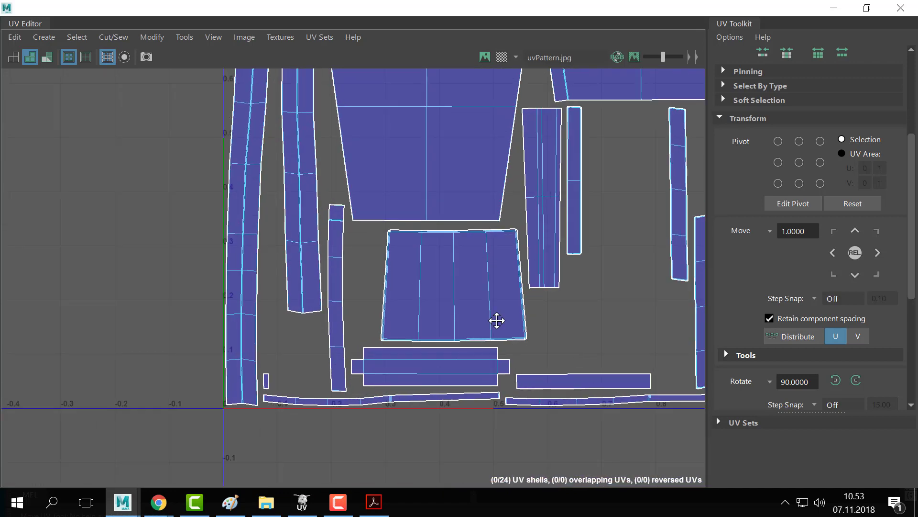
{"action": "middle_click_drag", "start_coordinate": [496, 321], "coordinate": [347, 280], "text": "alt"}
{"action": "middle_click_drag", "start_coordinate": [306, 140], "coordinate": [432, 365], "text": "alt"}
{"action": "middle_click_drag", "start_coordinate": [402, 236], "coordinate": [490, 437], "text": "alt"}
{"action": "middle_click_drag", "start_coordinate": [279, 228], "coordinate": [473, 237], "text": "alt"}
{"action": "scroll", "coordinate": [397, 109], "scroll_direction": "up", "scroll_amount": 4}
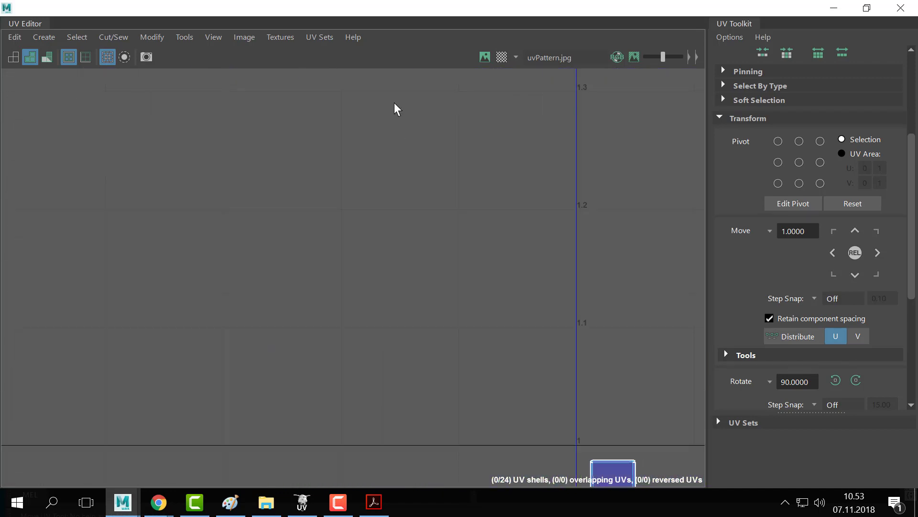
{"action": "right_click_drag", "start_coordinate": [394, 103], "coordinate": [352, 106], "text": "alt"}
{"action": "middle_click_drag", "start_coordinate": [378, 274], "coordinate": [149, 86], "text": "alt"}
{"action": "right_click_drag", "start_coordinate": [382, 207], "coordinate": [573, 204], "text": "alt"}
{"action": "left_click_drag", "start_coordinate": [394, 195], "coordinate": [219, 292]}
{"action": "left_click_drag", "start_coordinate": [287, 254], "coordinate": [295, 231]}
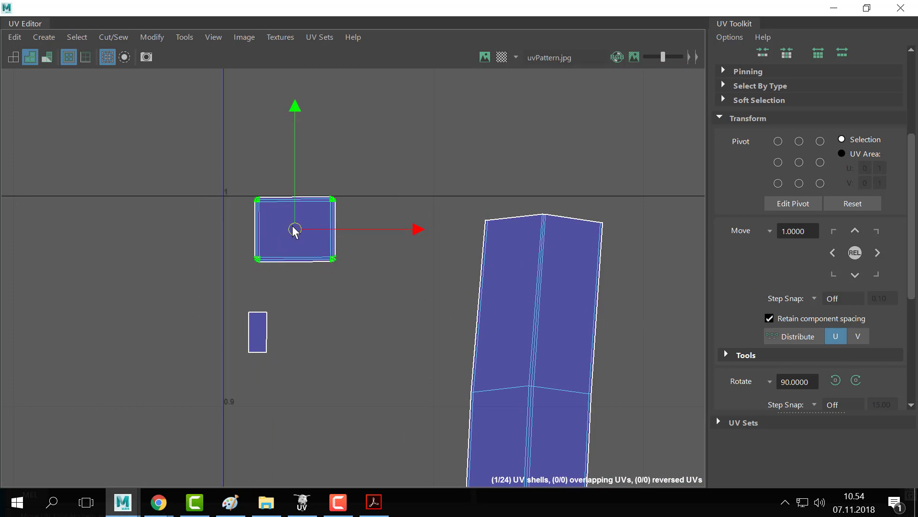
{"action": "key", "text": "ctrl+z"}
{"action": "key", "text": "ctrl+z"}
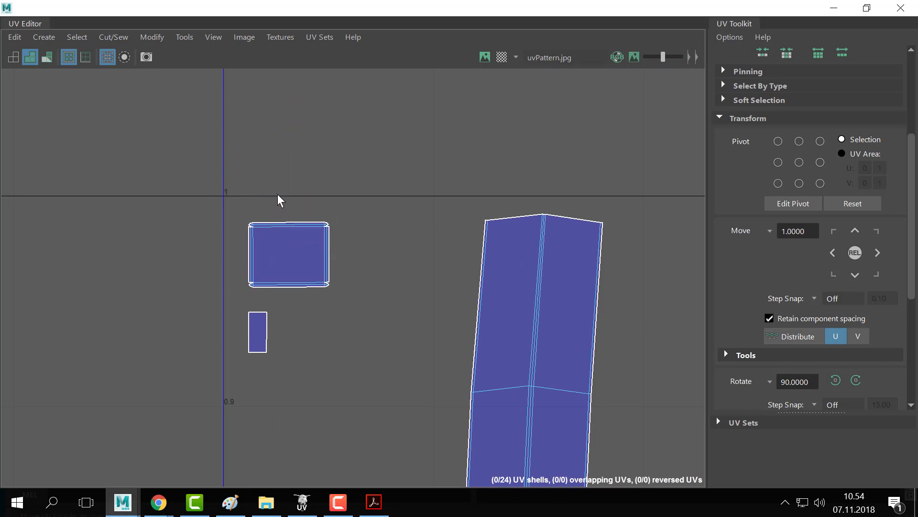
- Survey the bottom corners, the octagon shell and the tall shells up to their tops
{"action": "right_click_drag", "start_coordinate": [598, 271], "coordinate": [344, 265], "text": "alt"}
{"action": "middle_click_drag", "start_coordinate": [508, 416], "coordinate": [314, 122], "text": "alt"}
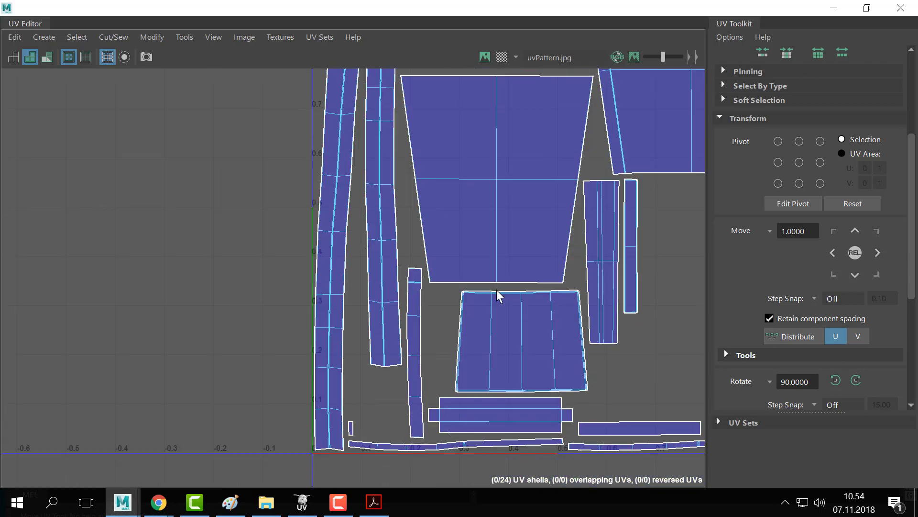
{"action": "scroll", "coordinate": [293, 335], "scroll_direction": "up", "scroll_amount": 3}
{"action": "middle_click_drag", "start_coordinate": [292, 336], "coordinate": [319, 143], "text": "alt"}
{"action": "scroll", "coordinate": [613, 308], "scroll_direction": "up", "scroll_amount": 2}
{"action": "scroll", "coordinate": [613, 307], "scroll_direction": "down", "scroll_amount": 1}
{"action": "middle_click_drag", "start_coordinate": [619, 311], "coordinate": [158, 283], "text": "alt"}
{"action": "middle_click_drag", "start_coordinate": [603, 265], "coordinate": [366, 274], "text": "alt"}
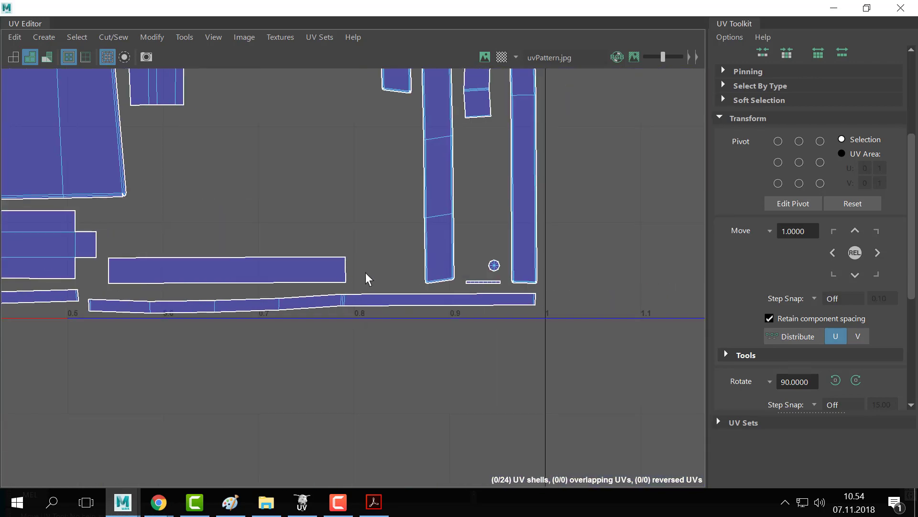
{"action": "right_click_drag", "start_coordinate": [269, 279], "coordinate": [775, 288], "text": "alt"}
{"action": "right_click_drag", "start_coordinate": [523, 297], "coordinate": [680, 295], "text": "alt"}
{"action": "middle_click_drag", "start_coordinate": [679, 295], "coordinate": [201, 294], "text": "alt"}
{"action": "right_click_drag", "start_coordinate": [272, 299], "coordinate": [388, 299], "text": "alt"}
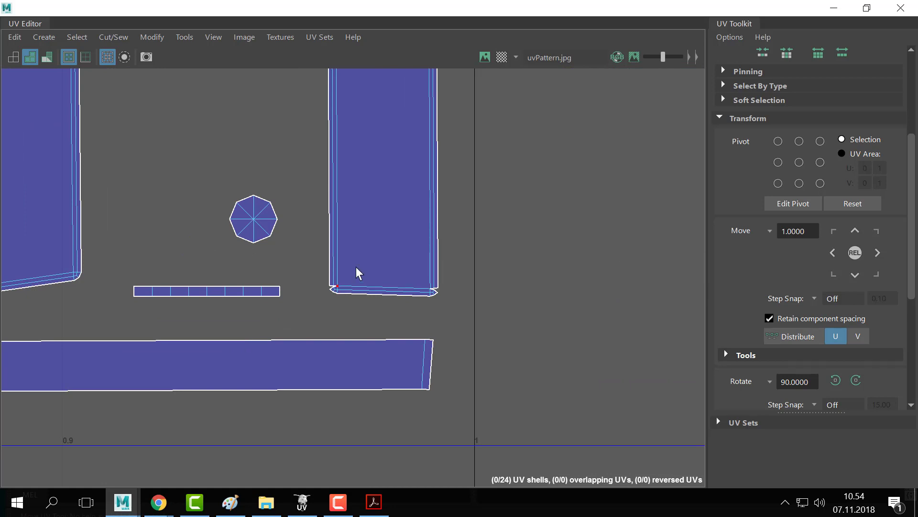
{"action": "scroll", "coordinate": [293, 261], "scroll_direction": "down", "scroll_amount": 2}
{"action": "middle_click_drag", "start_coordinate": [293, 261], "coordinate": [424, 386], "text": "alt"}
{"action": "middle_click_drag", "start_coordinate": [584, 141], "coordinate": [522, 438], "text": "alt"}
{"action": "middle_click_drag", "start_coordinate": [501, 143], "coordinate": [481, 449], "text": "alt"}
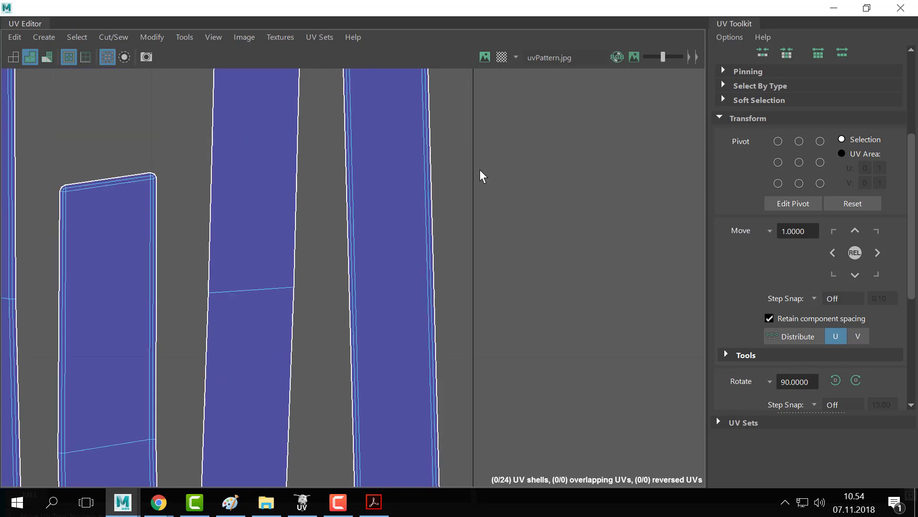
{"action": "middle_click_drag", "start_coordinate": [488, 157], "coordinate": [534, 474], "text": "alt"}
{"action": "middle_click_drag", "start_coordinate": [482, 255], "coordinate": [596, 338], "text": "alt"}
{"action": "middle_click_drag", "start_coordinate": [456, 175], "coordinate": [456, 445], "text": "alt"}
{"action": "middle_click_drag", "start_coordinate": [486, 221], "coordinate": [500, 411], "text": "alt"}
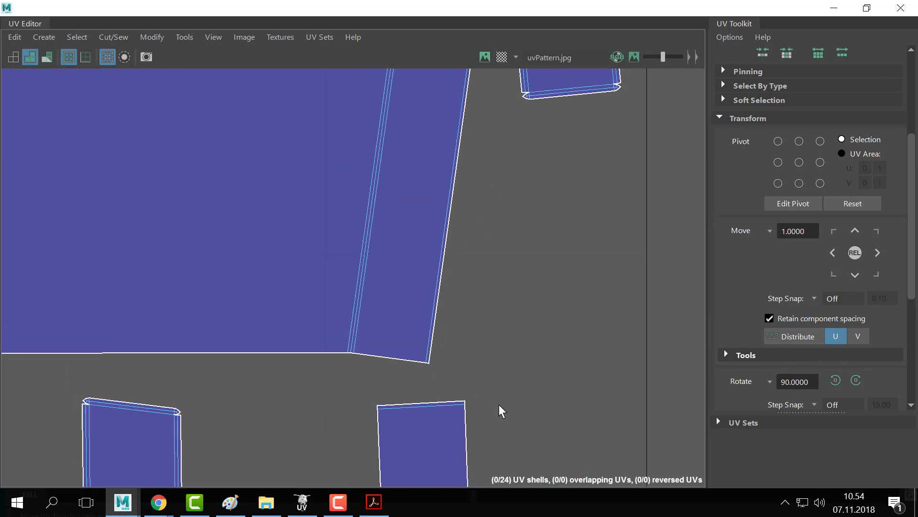
- Rotate the small tilted square shell until its edges align with the U and V axes
{"action": "right_click_drag", "start_coordinate": [456, 359], "coordinate": [375, 324], "text": "alt"}
{"action": "middle_click_drag", "start_coordinate": [420, 278], "coordinate": [303, 351], "text": "alt"}
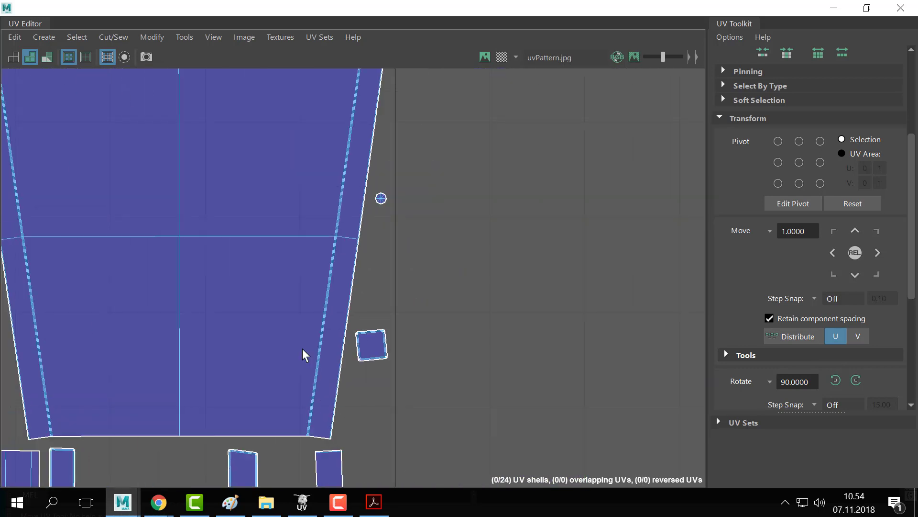
{"action": "right_click_drag", "start_coordinate": [363, 344], "coordinate": [494, 311], "text": "alt"}
{"action": "left_click_drag", "start_coordinate": [502, 252], "coordinate": [329, 457]}
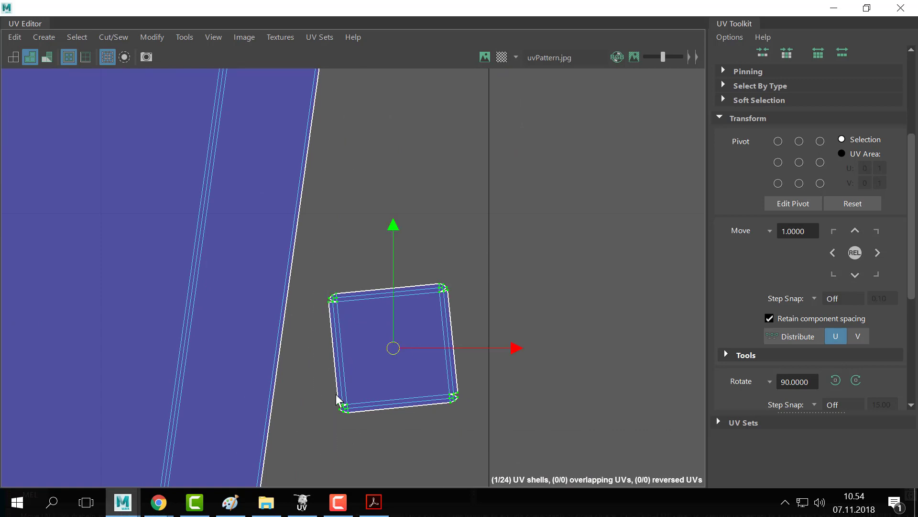
{"action": "key", "text": "e"}
{"action": "mouse_move", "coordinate": [570, 309]}
{"action": "middle_mouse_down"}
{"action": "mouse_move", "coordinate": [590, 317]}
{"action": "mouse_move", "coordinate": [576, 303]}
{"action": "middle_mouse_up"}
{"action": "left_click", "coordinate": [576, 305]}
- Switch to UV Shell selection and select the large shell near the top
{"action": "right_click_drag", "start_coordinate": [506, 317], "coordinate": [19, 268], "text": "alt"}
{"action": "middle_click_drag", "start_coordinate": [515, 211], "coordinate": [539, 373], "text": "alt"}
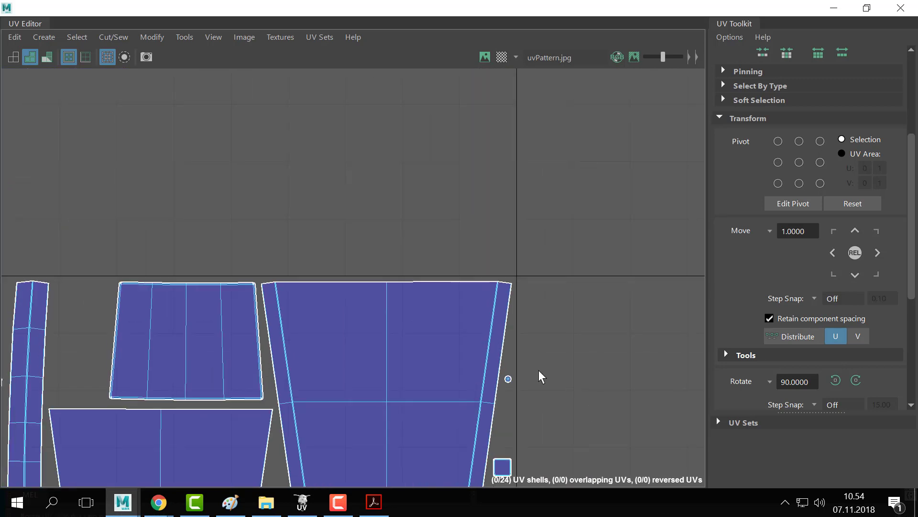
{"action": "right_click_drag", "start_coordinate": [316, 306], "coordinate": [492, 327], "text": "alt"}
{"action": "middle_click_drag", "start_coordinate": [489, 325], "coordinate": [154, 287], "text": "alt"}
{"action": "middle_click_drag", "start_coordinate": [286, 281], "coordinate": [634, 244], "text": "alt"}
{"action": "right_click_drag", "start_coordinate": [280, 266], "coordinate": [214, 306], "text": "alt"}
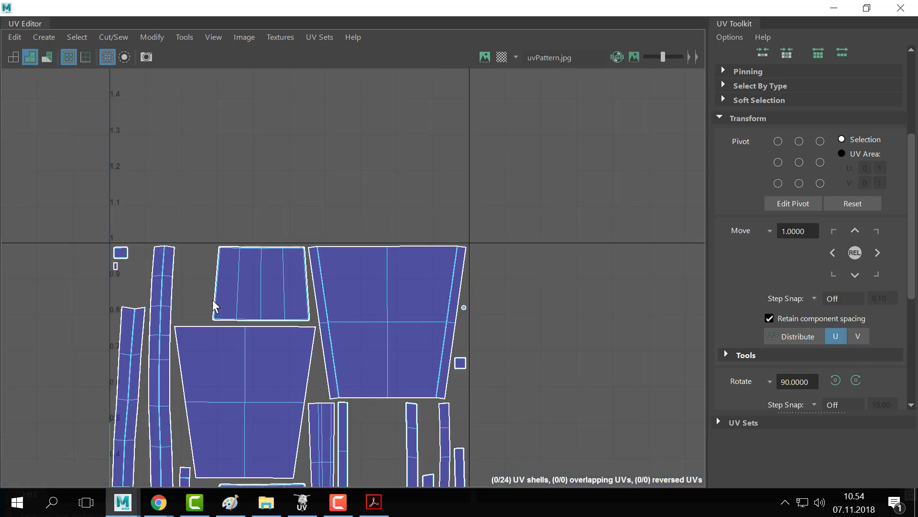
{"action": "middle_click_drag", "start_coordinate": [220, 309], "coordinate": [290, 197], "text": "alt"}
{"action": "middle_click_drag", "start_coordinate": [464, 312], "coordinate": [434, 310], "text": "alt"}
{"action": "right_click_drag", "start_coordinate": [160, 118], "coordinate": [336, 274], "text": "alt"}
{"action": "right_click_drag", "start_coordinate": [354, 166], "coordinate": [518, 306], "text": "alt"}
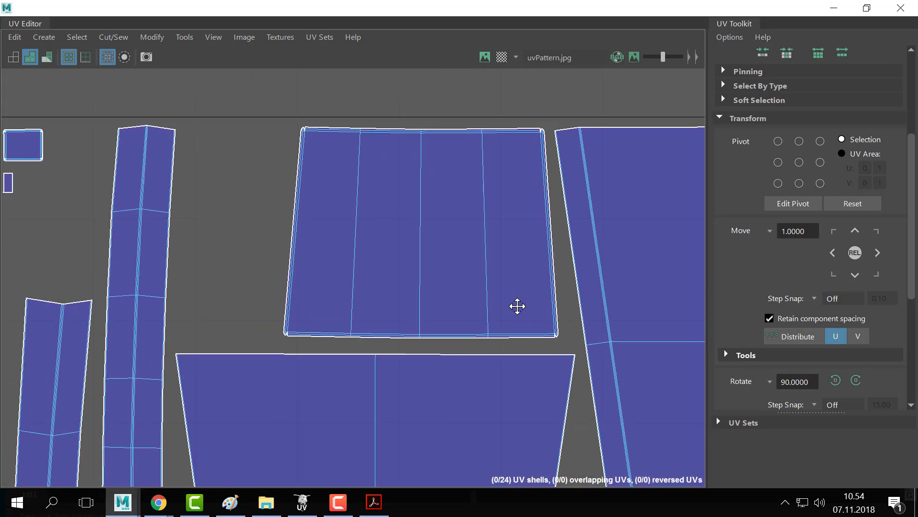
{"action": "right_click_drag", "start_coordinate": [277, 128], "coordinate": [328, 132]}
{"action": "left_click", "coordinate": [388, 162]}
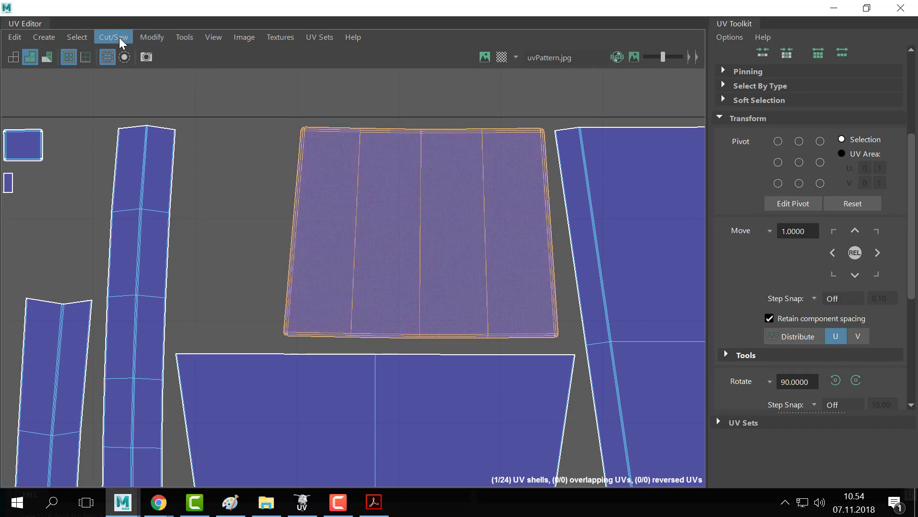
- Flip the selected large backrest UV shell with Modify > Flip
{"action": "left_click", "coordinate": [20, 41]}
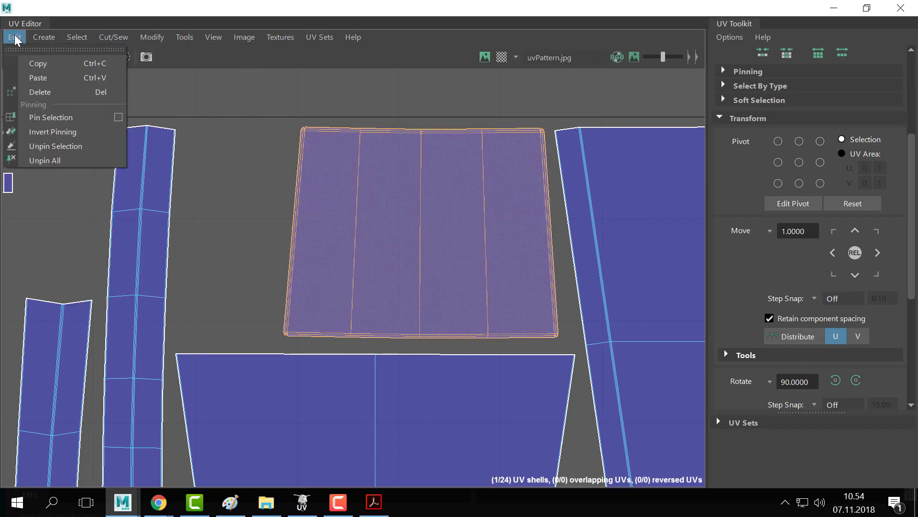
{"action": "mouse_move", "coordinate": [49, 40]}
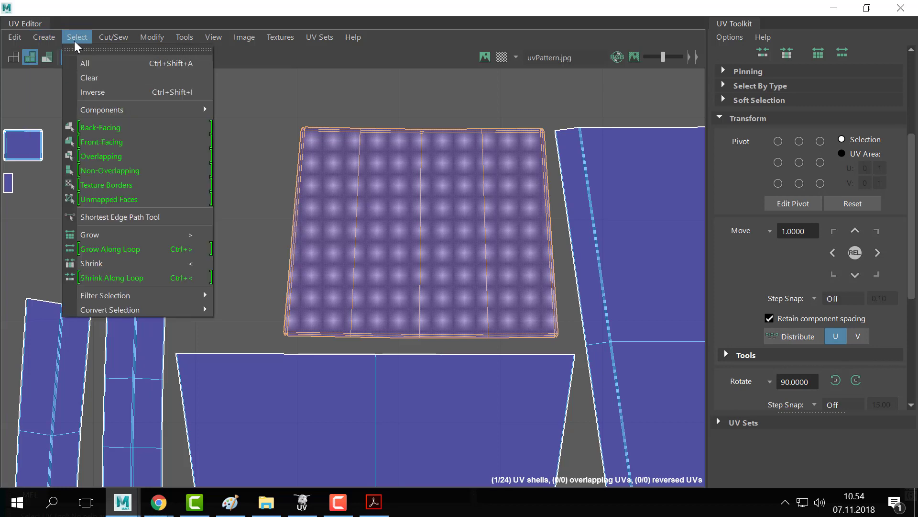
{"action": "mouse_move", "coordinate": [113, 40]}
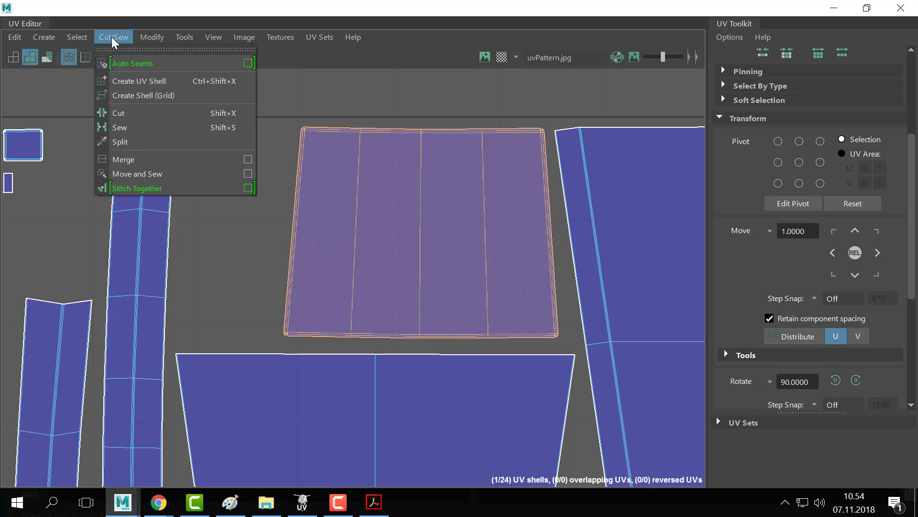
{"action": "mouse_move", "coordinate": [152, 41]}
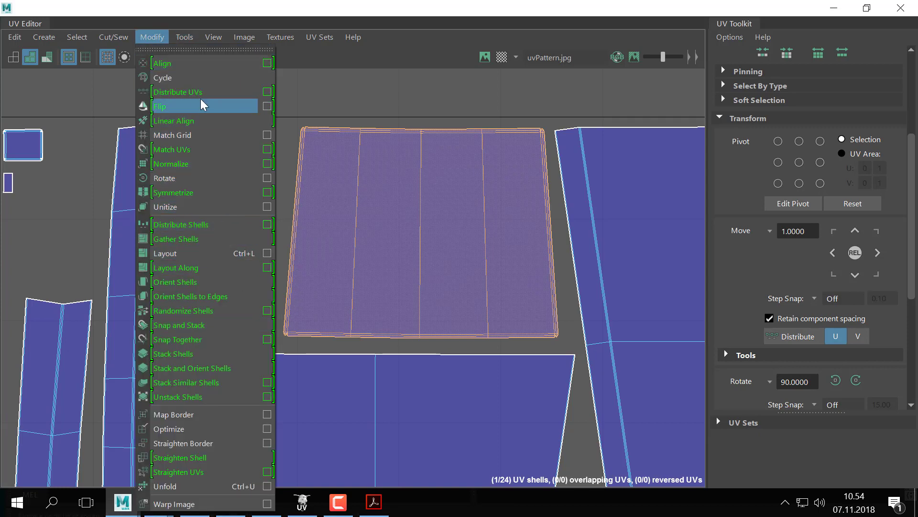
{"action": "left_click", "coordinate": [173, 105]}
- Deselect, restore the UV Editor to a floating window and move it right to reveal the chair
{"action": "left_click", "coordinate": [217, 239]}
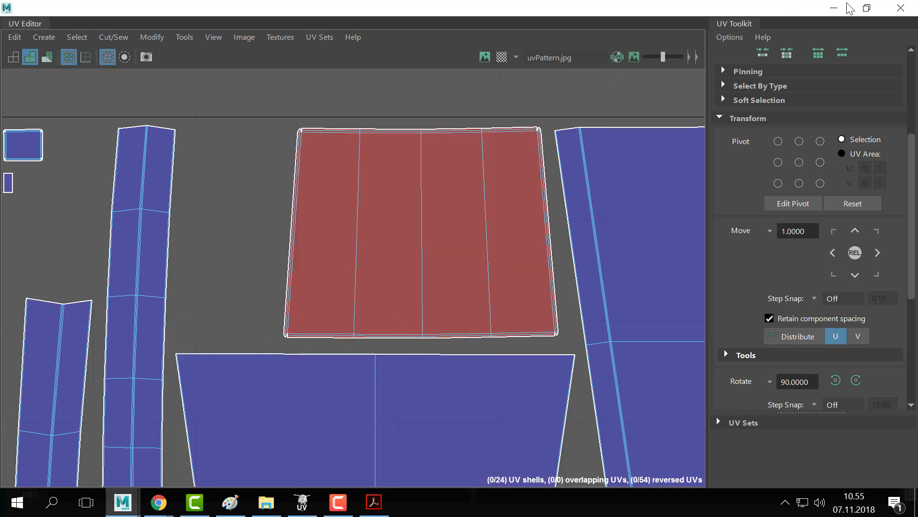
{"action": "left_click", "coordinate": [866, 8]}
{"action": "left_click_drag", "start_coordinate": [427, 69], "coordinate": [739, 70]}
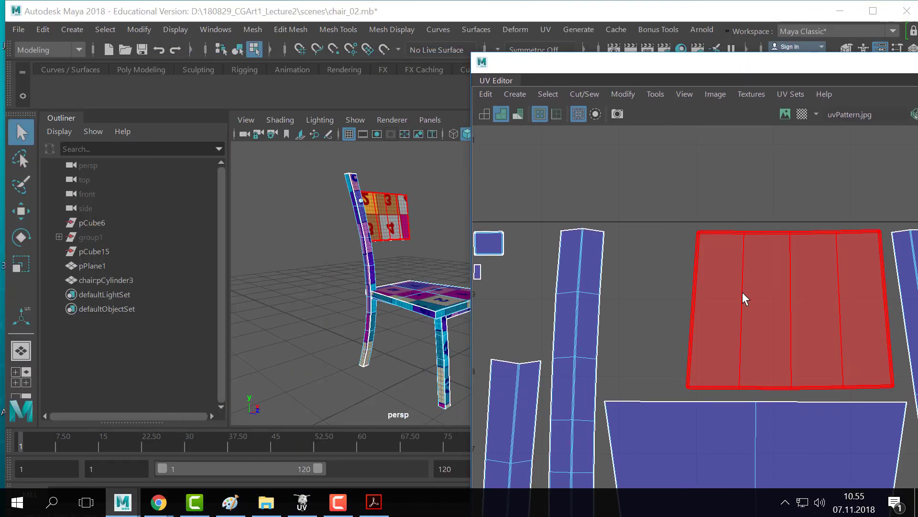
- Select the backrest panel's faces and flip their UV shell so the numbers read correctly
{"action": "left_click", "coordinate": [395, 220]}
{"action": "left_click", "coordinate": [406, 201]}
{"action": "key", "text": "f"}
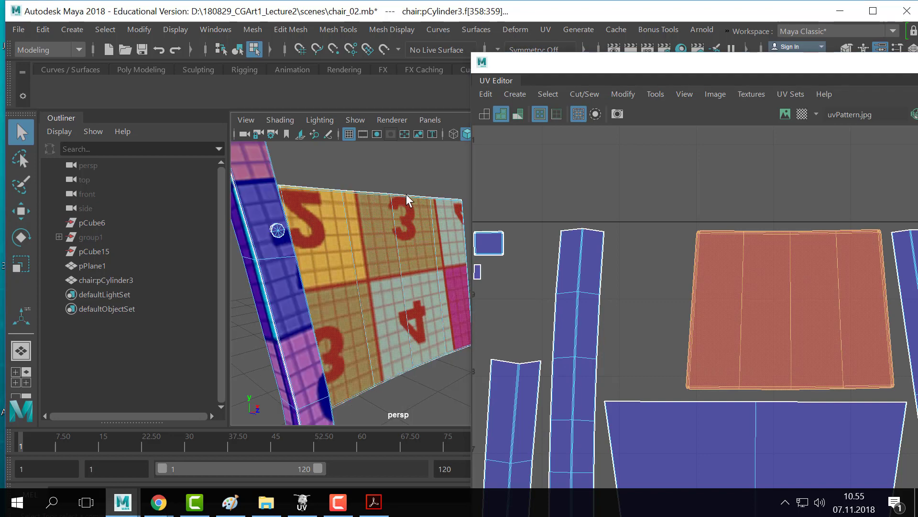
{"action": "left_click_drag", "start_coordinate": [306, 234], "coordinate": [392, 277], "text": "alt"}
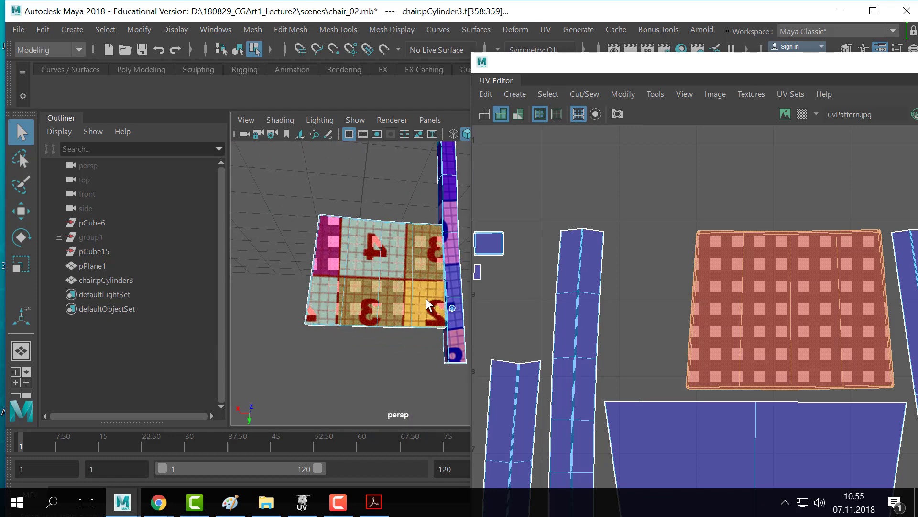
{"action": "left_click_drag", "start_coordinate": [428, 305], "coordinate": [334, 280], "text": "alt"}
{"action": "left_click", "coordinate": [324, 272]}
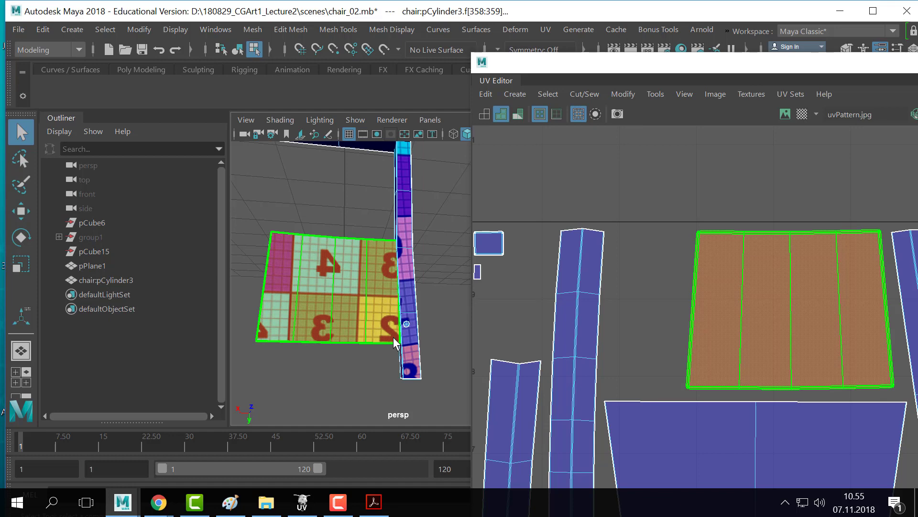
{"action": "key", "text": "g"}
- Return to object mode, select the whole chair and run Mesh > Separate
{"action": "left_click_drag", "start_coordinate": [374, 254], "coordinate": [387, 274], "text": "alt"}
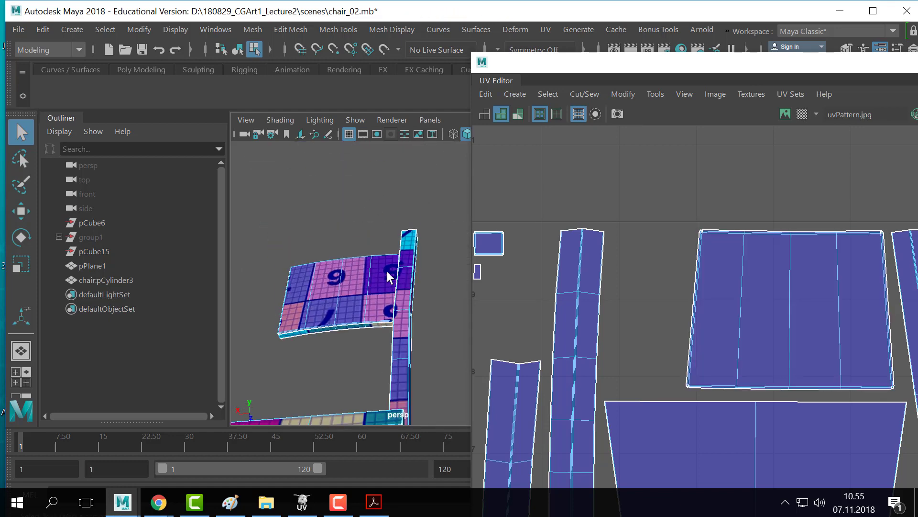
{"action": "key", "text": "F8"}
{"action": "left_click", "coordinate": [394, 189]}
{"action": "left_click_drag", "start_coordinate": [459, 260], "coordinate": [392, 272], "text": "alt"}
{"action": "middle_click_drag", "start_coordinate": [392, 272], "coordinate": [294, 221], "text": "alt"}
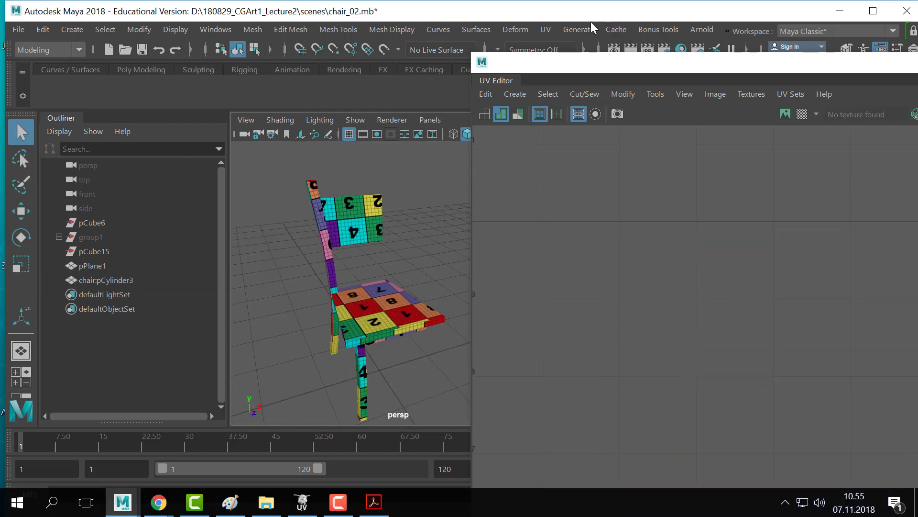
{"action": "left_click_drag", "start_coordinate": [561, 63], "coordinate": [759, 198]}
{"action": "left_click", "coordinate": [332, 259]}
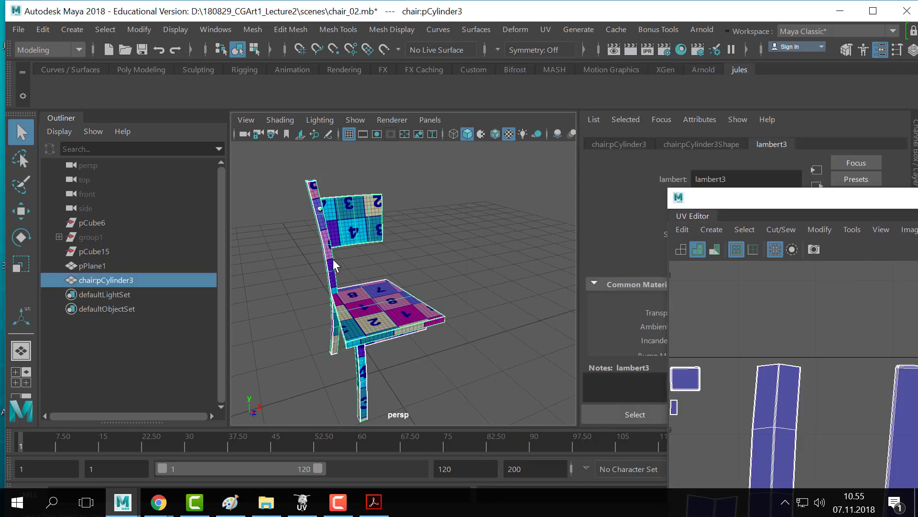
{"action": "right_click_drag", "start_coordinate": [368, 238], "coordinate": [450, 96]}
{"action": "right_click_drag", "start_coordinate": [332, 214], "coordinate": [421, 74]}
{"action": "left_click", "coordinate": [509, 232]}
{"action": "left_click", "coordinate": [334, 265]}
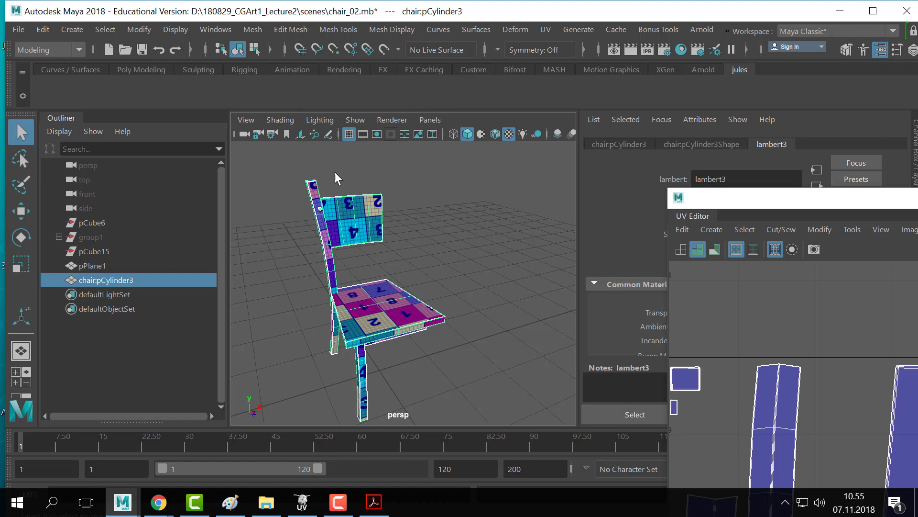
{"action": "left_click", "coordinate": [252, 29]}
{"action": "left_click", "coordinate": [260, 95]}
- Pick out the chair's back post among the separated pieces, with the UV Editor moved aside
{"action": "left_click", "coordinate": [307, 263]}
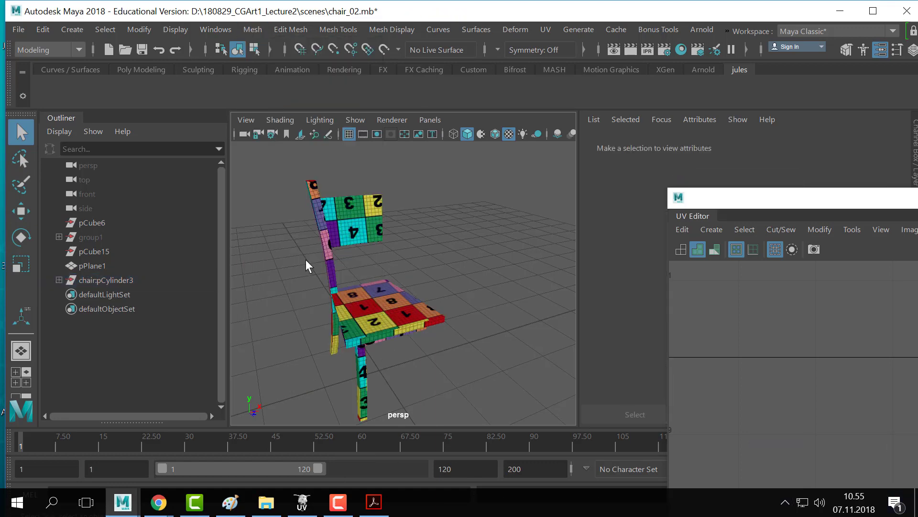
{"action": "left_click_drag", "start_coordinate": [342, 268], "coordinate": [383, 248], "text": "alt"}
{"action": "left_click", "coordinate": [321, 257]}
{"action": "middle_click_drag", "start_coordinate": [321, 252], "coordinate": [371, 242], "text": "alt"}
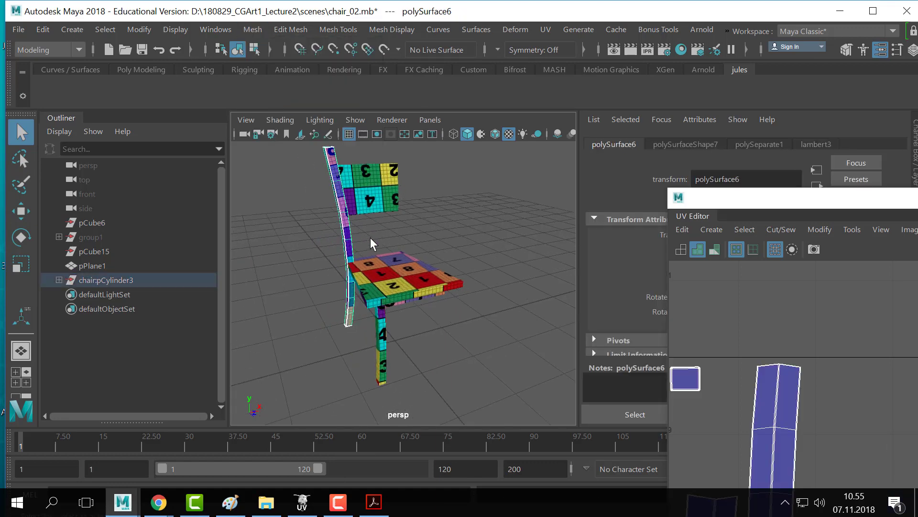
{"action": "scroll", "coordinate": [388, 236], "scroll_direction": "down", "scroll_amount": 5}
{"action": "left_click_drag", "start_coordinate": [802, 207], "coordinate": [708, 136]}
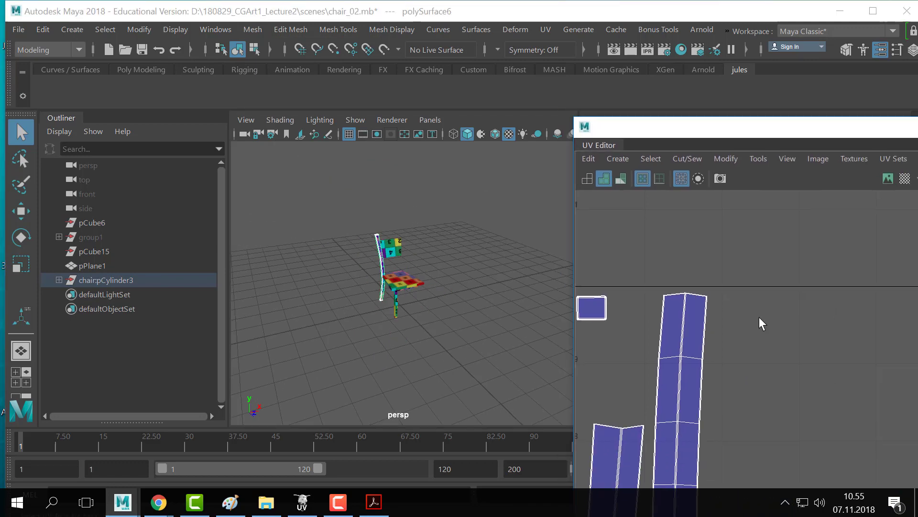
{"action": "scroll", "coordinate": [760, 321], "scroll_direction": "down", "scroll_amount": 6}
{"action": "left_click", "coordinate": [485, 246]}
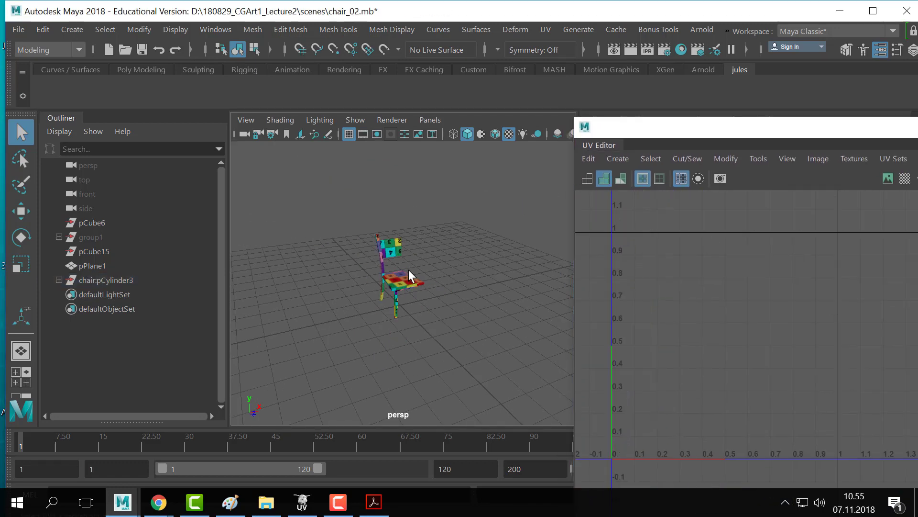
{"action": "left_click", "coordinate": [382, 266]}
- Move the UV Editor out of the way and reselect the back post piece
{"action": "scroll", "coordinate": [393, 248], "scroll_direction": "up", "scroll_amount": 5}
{"action": "left_click_drag", "start_coordinate": [661, 131], "coordinate": [726, 142]}
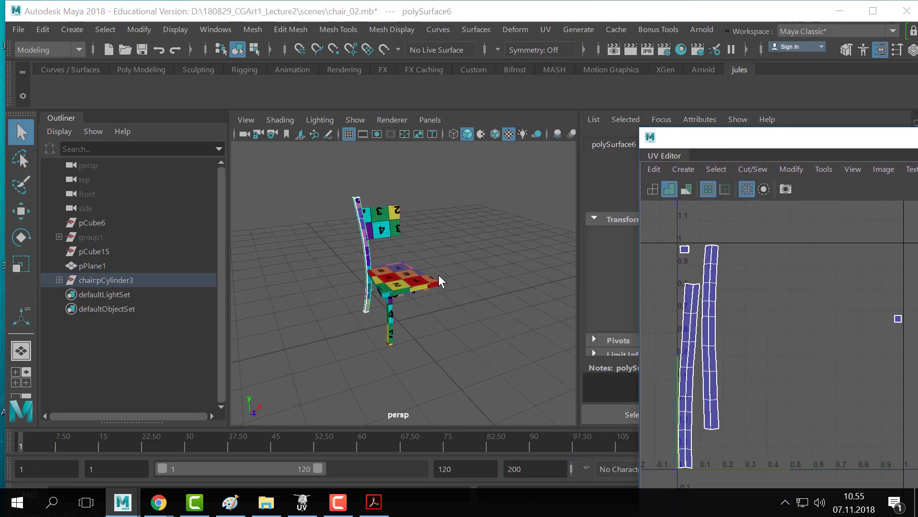
{"action": "left_click", "coordinate": [354, 260]}
{"action": "scroll", "coordinate": [411, 301], "scroll_direction": "up", "scroll_amount": 4}
{"action": "left_click", "coordinate": [411, 301]}
{"action": "left_click_drag", "start_coordinate": [411, 301], "coordinate": [456, 269], "text": "alt"}
{"action": "middle_click_drag", "start_coordinate": [456, 269], "coordinate": [456, 252], "text": "alt"}
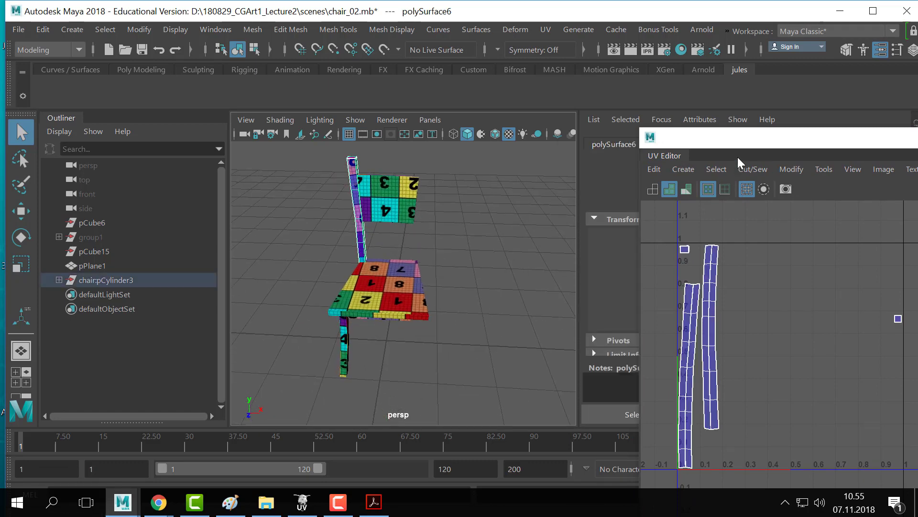
{"action": "left_click_drag", "start_coordinate": [728, 144], "coordinate": [676, 404]}
{"action": "left_click", "coordinate": [383, 250]}
{"action": "left_click", "coordinate": [364, 244]}
{"action": "left_click_drag", "start_coordinate": [364, 244], "coordinate": [430, 235], "text": "alt"}
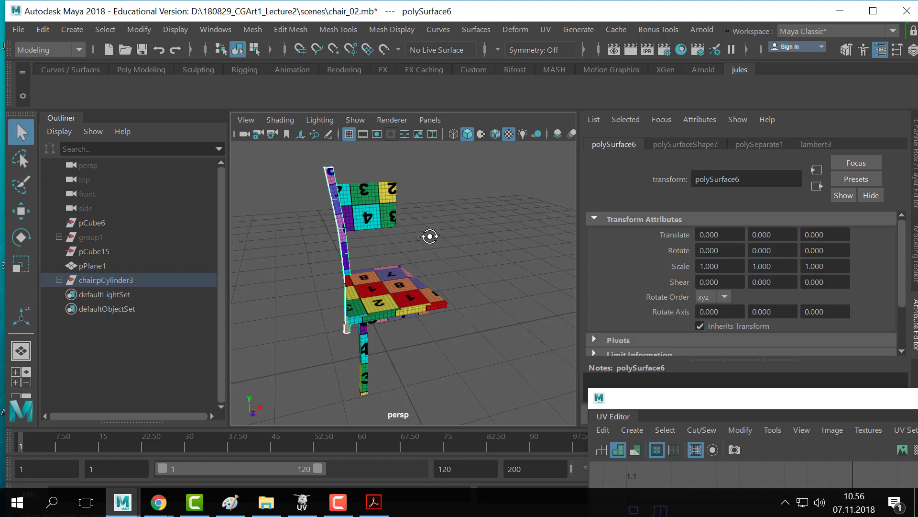
- Show the Channel Box and duplicate the back post, setting the copy's Scale X to -1
{"action": "key", "text": "ctrl+a"}
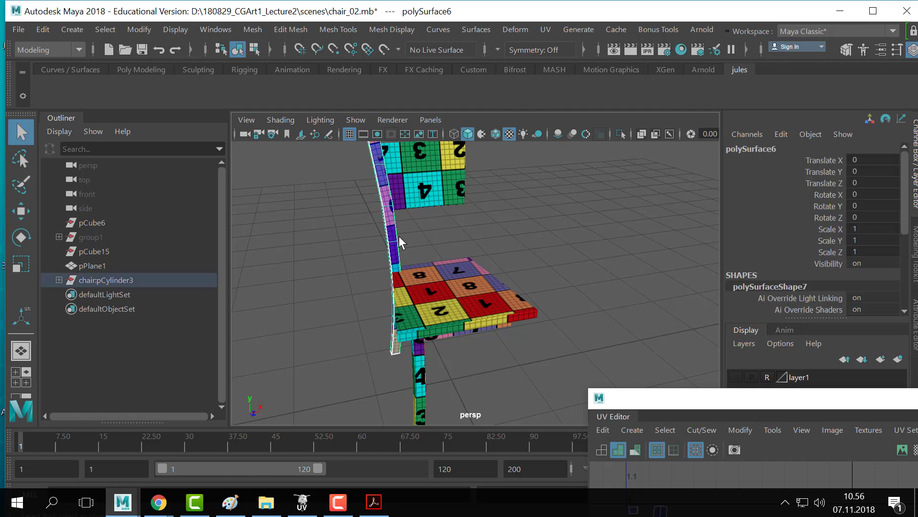
{"action": "key", "text": "ctrl+d"}
{"action": "key", "text": "w"}
{"action": "scroll", "coordinate": [561, 291], "scroll_direction": "down", "scroll_amount": 3}
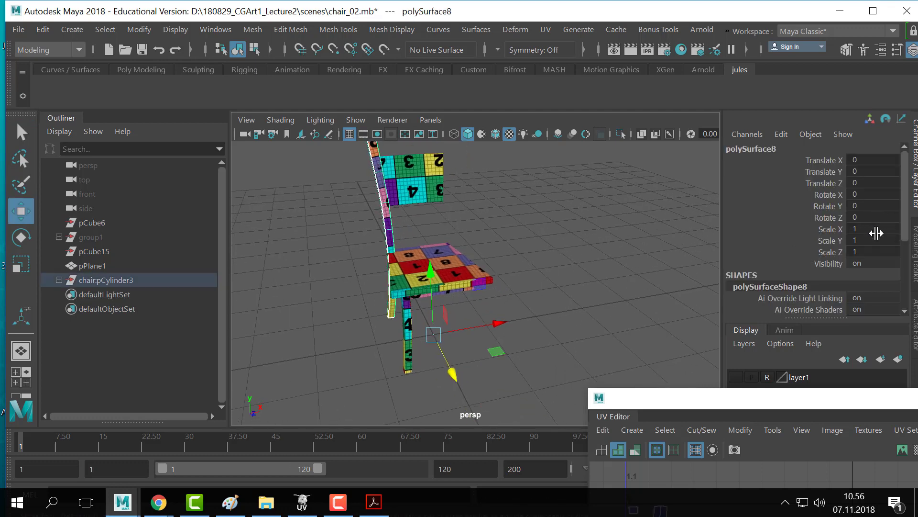
{"action": "left_click", "coordinate": [876, 227]}
{"action": "type", "text": "-1"}
{"action": "key", "text": "Return"}
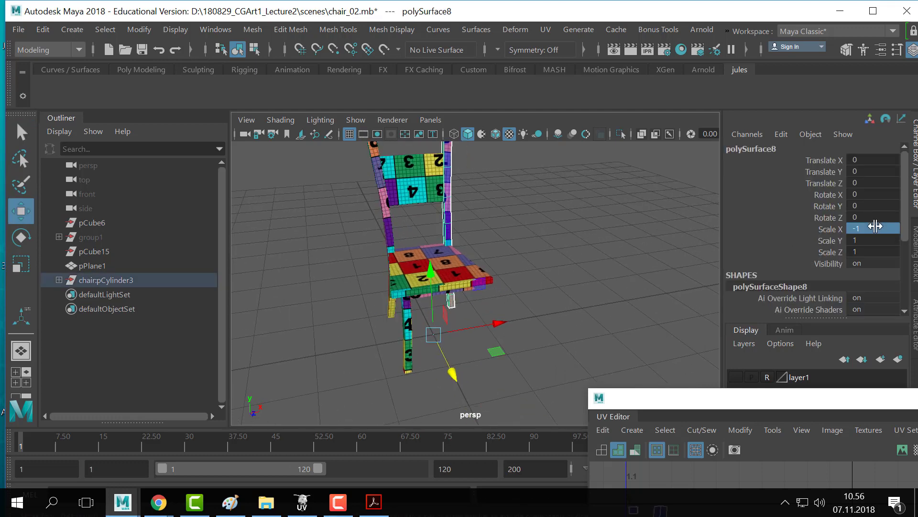
{"action": "left_click", "coordinate": [575, 298]}
{"action": "right_click_drag", "start_coordinate": [416, 184], "coordinate": [657, 230], "text": "alt"}
{"action": "left_click", "coordinate": [493, 283]}
{"action": "left_click_drag", "start_coordinate": [492, 283], "coordinate": [650, 251], "text": "alt"}
{"action": "left_click", "coordinate": [651, 251]}
{"action": "right_click_drag", "start_coordinate": [650, 251], "coordinate": [430, 345], "text": "alt"}
- Duplicate the front-left leg and mirror the copy with Scale X -1
{"action": "left_click", "coordinate": [365, 353]}
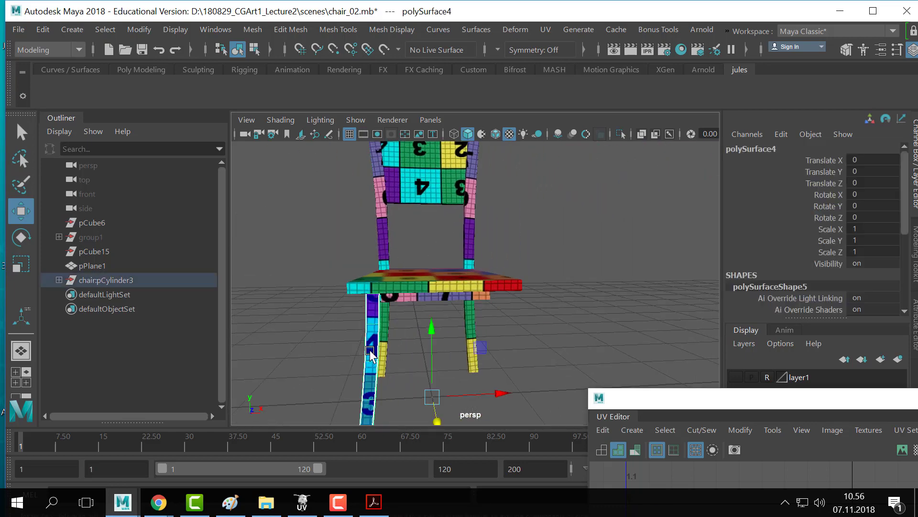
{"action": "left_click_drag", "start_coordinate": [632, 308], "coordinate": [731, 234], "text": "alt"}
{"action": "key", "text": "ctrl+d"}
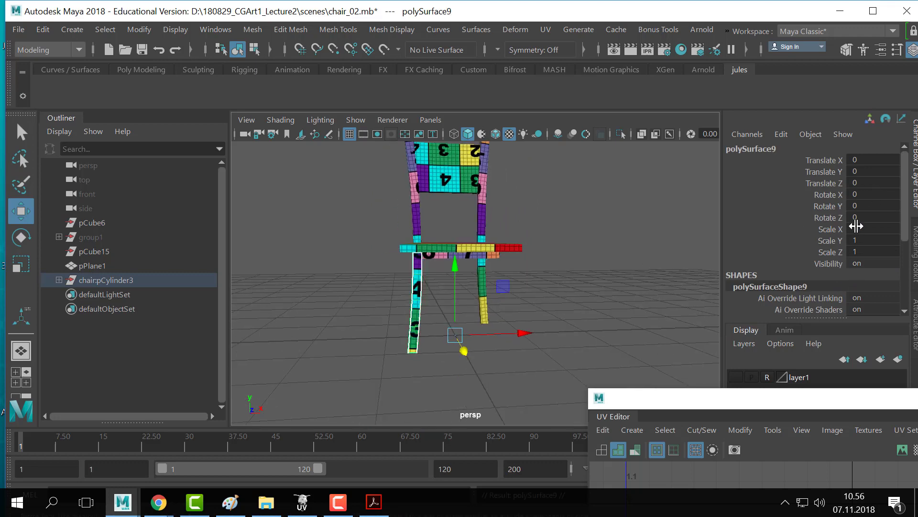
{"action": "left_click", "coordinate": [858, 228]}
{"action": "type", "text": "-1"}
{"action": "key", "text": "Return"}
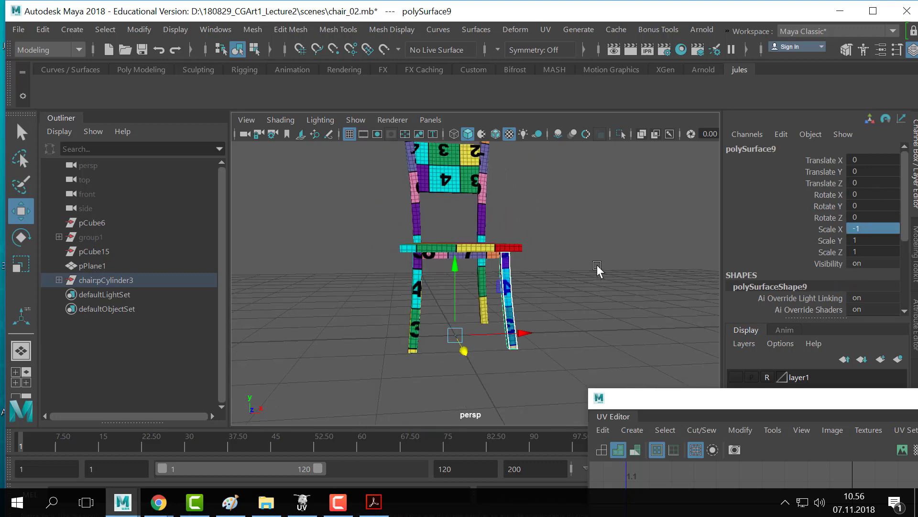
- Inspect the mirrored legs from the front and select all the chair pieces
{"action": "left_click", "coordinate": [597, 265]}
{"action": "left_click_drag", "start_coordinate": [597, 265], "coordinate": [452, 289], "text": "alt"}
{"action": "right_click_drag", "start_coordinate": [452, 289], "coordinate": [669, 338], "text": "alt"}
{"action": "middle_click_drag", "start_coordinate": [669, 337], "coordinate": [521, 247], "text": "alt"}
{"action": "middle_click_drag", "start_coordinate": [450, 278], "coordinate": [511, 240], "text": "alt"}
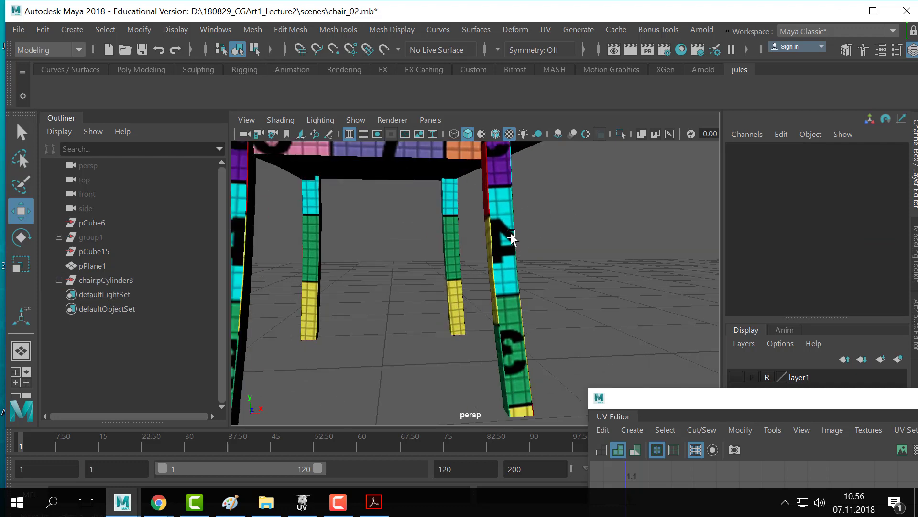
{"action": "right_click_drag", "start_coordinate": [511, 241], "coordinate": [557, 335], "text": "alt"}
{"action": "middle_click_drag", "start_coordinate": [558, 335], "coordinate": [527, 293], "text": "alt"}
{"action": "right_click_drag", "start_coordinate": [526, 294], "coordinate": [517, 246], "text": "alt"}
{"action": "middle_click_drag", "start_coordinate": [559, 273], "coordinate": [563, 300], "text": "alt"}
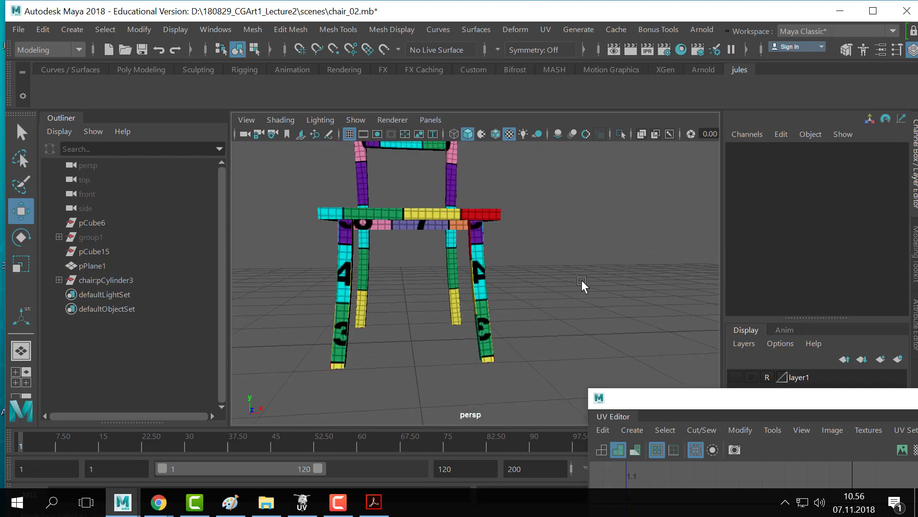
{"action": "right_click_drag", "start_coordinate": [581, 280], "coordinate": [470, 203], "text": "alt"}
{"action": "left_click_drag", "start_coordinate": [544, 193], "coordinate": [334, 407]}
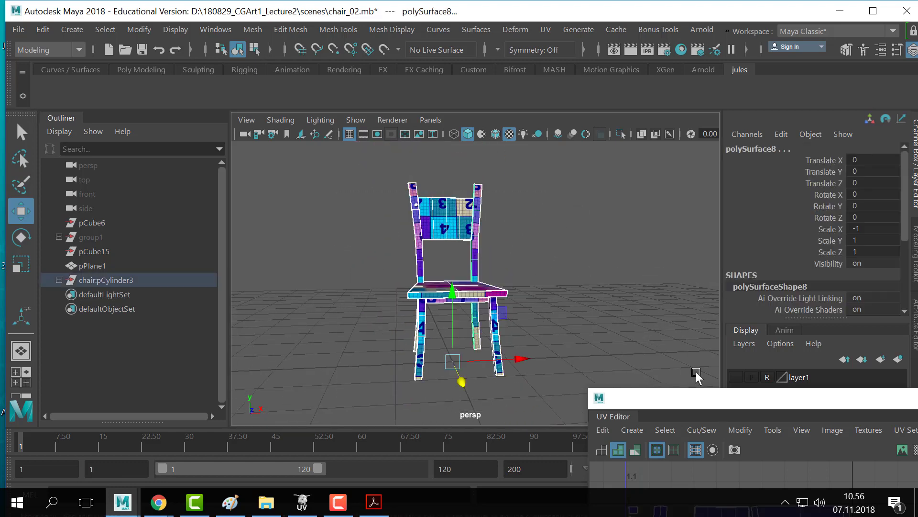
- Maximize the UV Editor to show the full layout of 32 UV shells
{"action": "left_click_drag", "start_coordinate": [679, 397], "coordinate": [324, 78]}
{"action": "left_click_drag", "start_coordinate": [821, 79], "coordinate": [714, 82]}
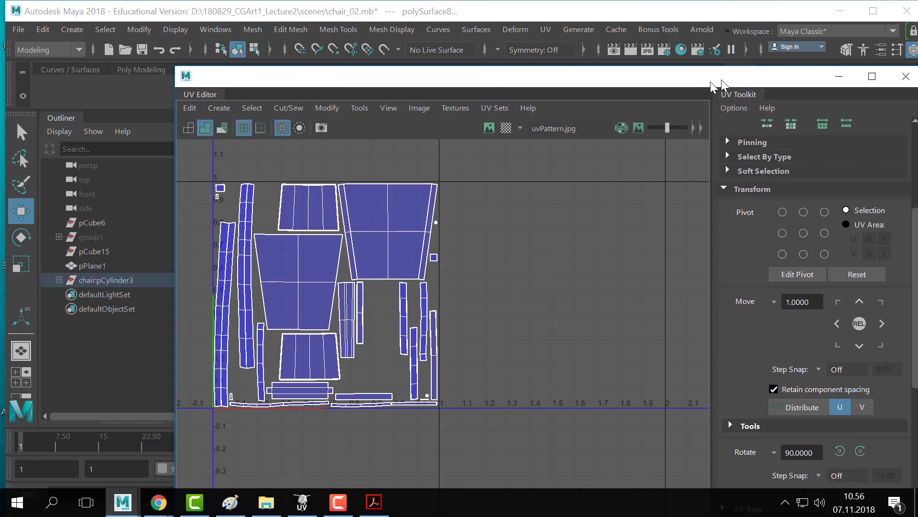
{"action": "left_click", "coordinate": [814, 76]}
{"action": "middle_click_drag", "start_coordinate": [326, 190], "coordinate": [381, 228], "text": "alt"}
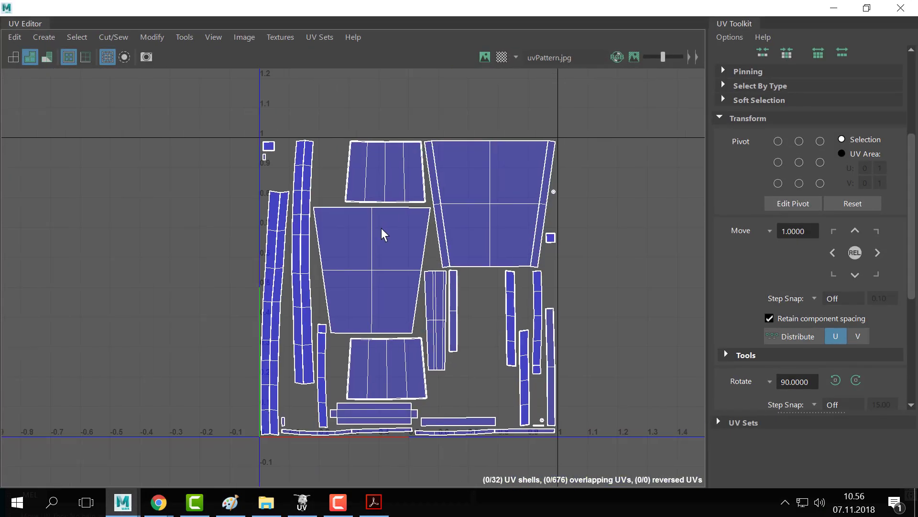
{"action": "scroll", "coordinate": [395, 226], "scroll_direction": "up", "scroll_amount": 3}
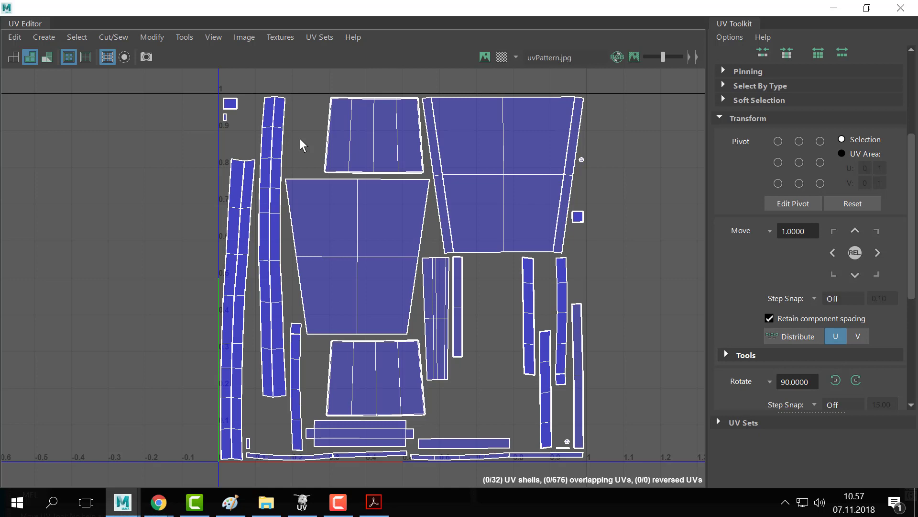
- Select all UV shells and try scaling them up, undoing both enlargements
{"action": "scroll", "coordinate": [480, 247], "scroll_direction": "down", "scroll_amount": 4}
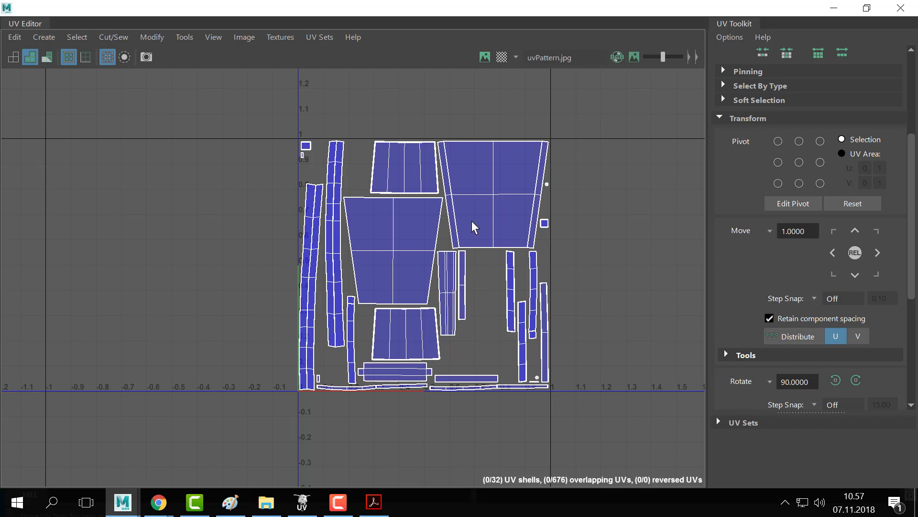
{"action": "right_click_drag", "start_coordinate": [486, 143], "coordinate": [549, 145]}
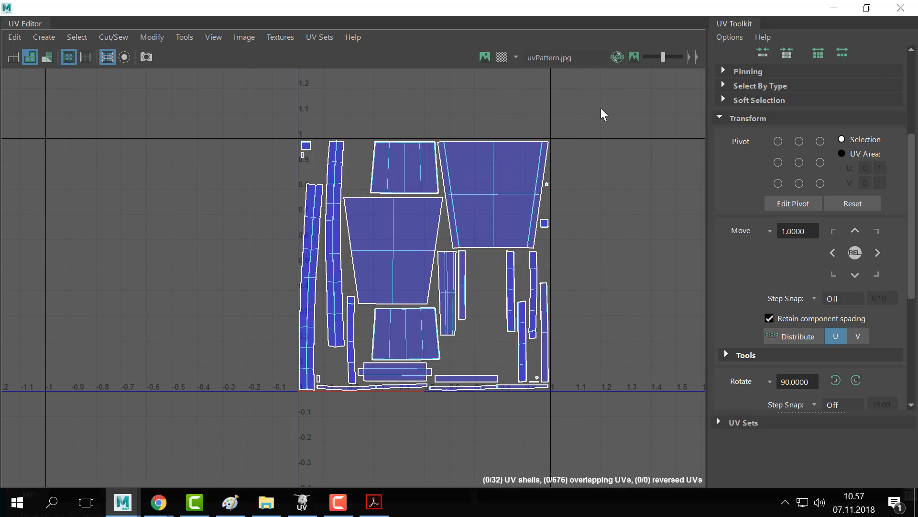
{"action": "left_click_drag", "start_coordinate": [603, 106], "coordinate": [165, 486]}
{"action": "key", "text": "r"}
{"action": "left_click_drag", "start_coordinate": [424, 266], "coordinate": [450, 267]}
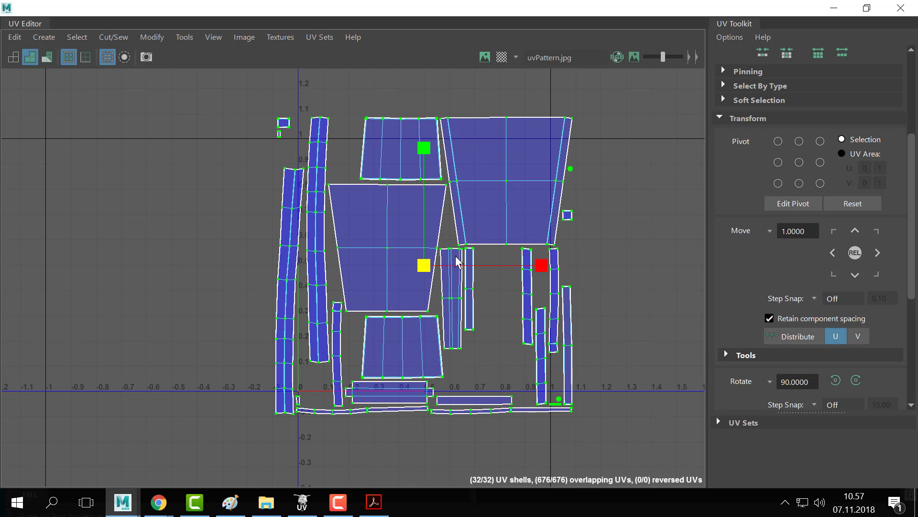
{"action": "key", "text": "ctrl+z"}
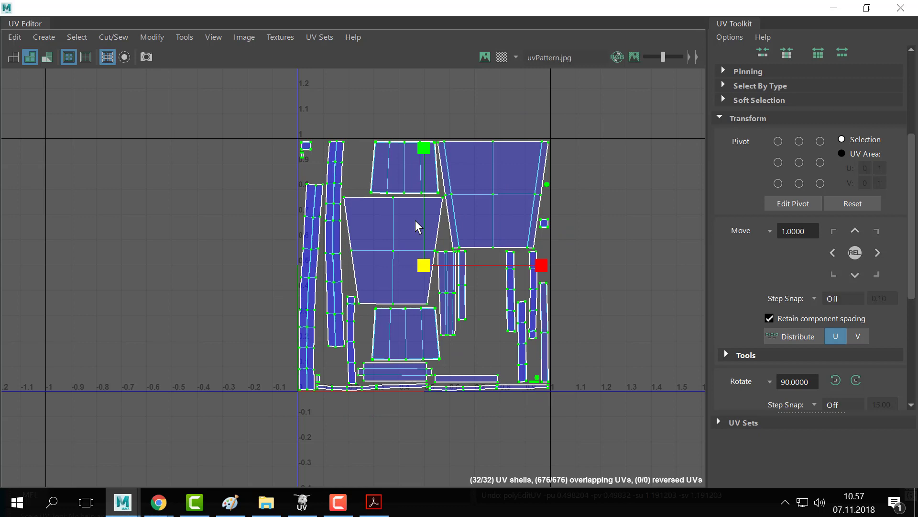
{"action": "left_click_drag", "start_coordinate": [424, 265], "coordinate": [482, 248]}
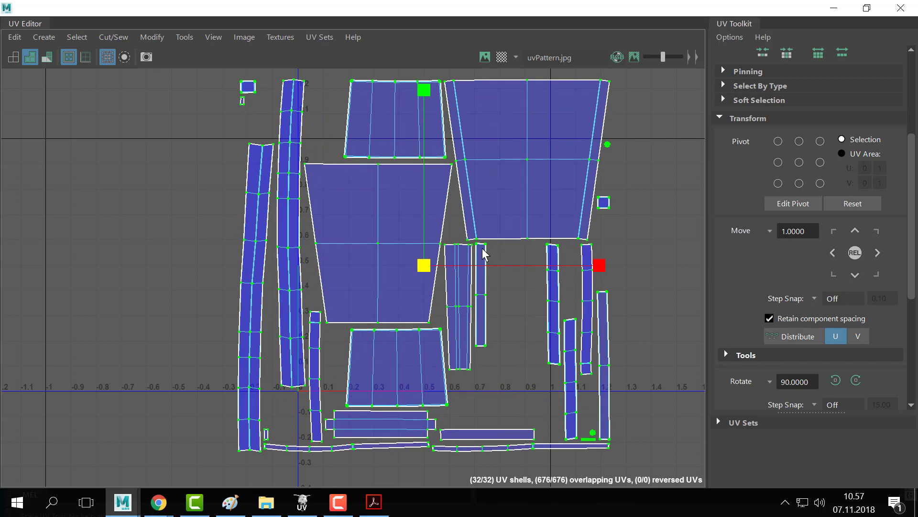
{"action": "key", "text": "ctrl+z"}
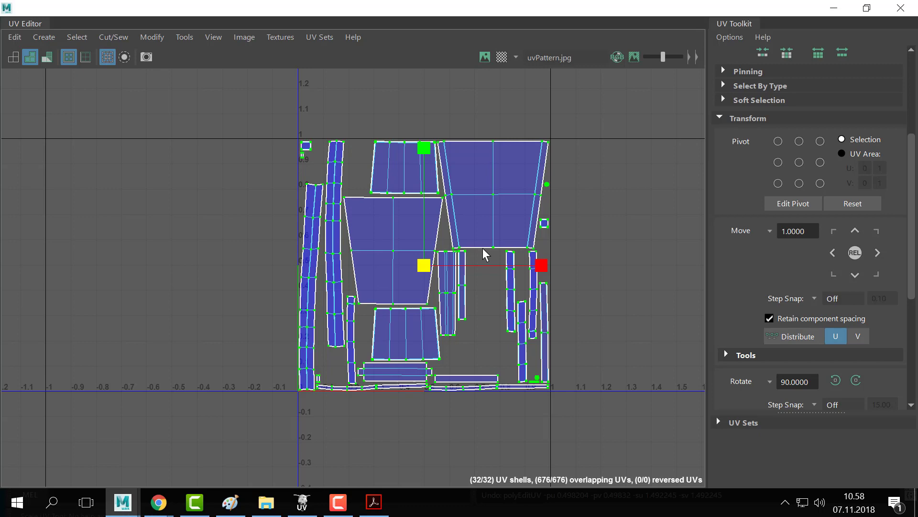
- Restore the UV Editor to a smaller window on the right and return to object selection
{"action": "left_click", "coordinate": [866, 7]}
{"action": "left_click_drag", "start_coordinate": [534, 81], "coordinate": [889, 60]}
{"action": "left_click_drag", "start_coordinate": [420, 306], "coordinate": [327, 261], "text": "alt"}
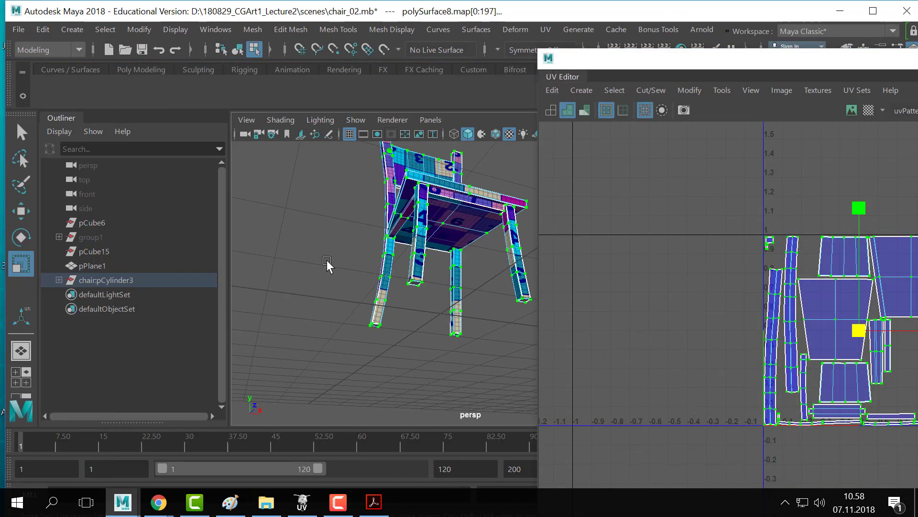
{"action": "scroll", "coordinate": [327, 261], "scroll_direction": "up", "scroll_amount": 1}
{"action": "key", "text": "q"}
{"action": "right_click_drag", "start_coordinate": [428, 219], "coordinate": [499, 73]}
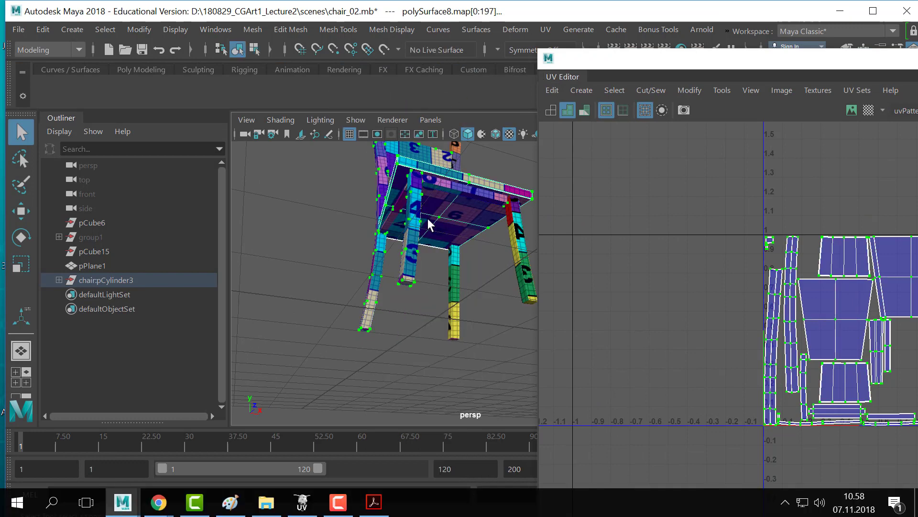
- Select the chair seat, zoom in on it, and isolate it with Ctrl+1
{"action": "left_click", "coordinate": [390, 182]}
{"action": "middle_click_drag", "start_coordinate": [390, 182], "coordinate": [345, 248], "text": "alt"}
{"action": "right_click_drag", "start_coordinate": [346, 248], "coordinate": [431, 137], "text": "alt"}
{"action": "key", "text": "ctrl+1"}
- Select three faces on the seat's underside
{"action": "left_click", "coordinate": [341, 254]}
{"action": "left_click", "coordinate": [421, 263], "text": "shift"}
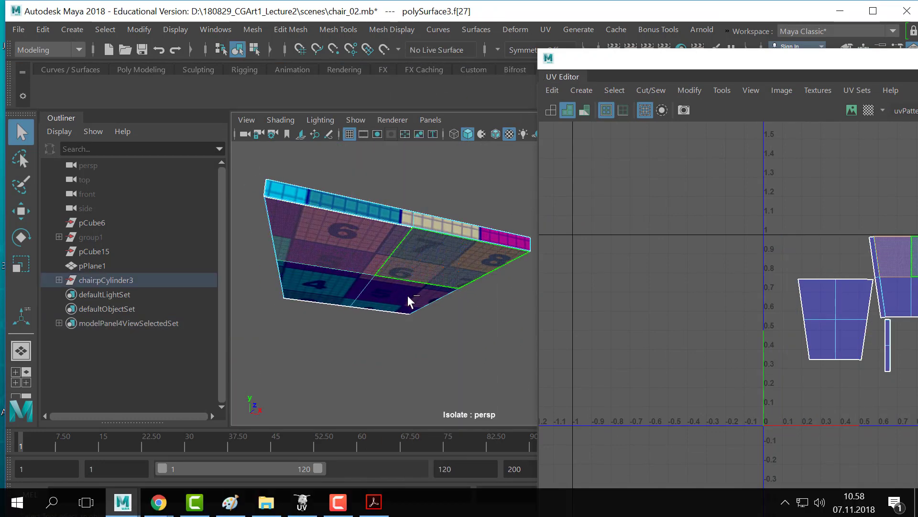
{"action": "left_click", "coordinate": [407, 296], "text": "shift"}
{"action": "left_click", "coordinate": [353, 291], "text": "shift"}
{"action": "scroll", "coordinate": [373, 287], "scroll_direction": "down", "scroll_amount": 3}
{"action": "left_click_drag", "start_coordinate": [696, 62], "coordinate": [634, 61]}
- Inspect the seat's coloured sides, then marquee-select every chair part in the perspective view
{"action": "left_click", "coordinate": [442, 306]}
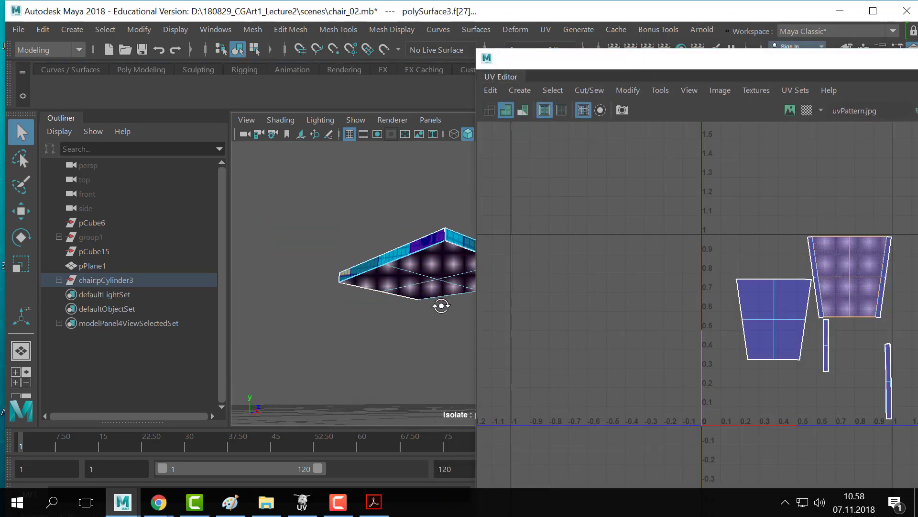
{"action": "left_click_drag", "start_coordinate": [442, 306], "coordinate": [304, 280], "text": "alt"}
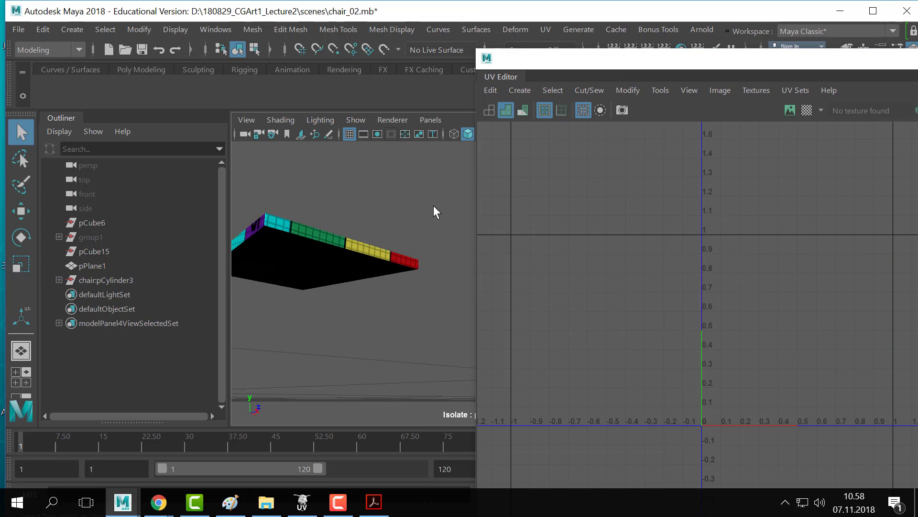
{"action": "left_click_drag", "start_coordinate": [434, 205], "coordinate": [392, 287], "text": "alt"}
{"action": "left_click", "coordinate": [393, 287]}
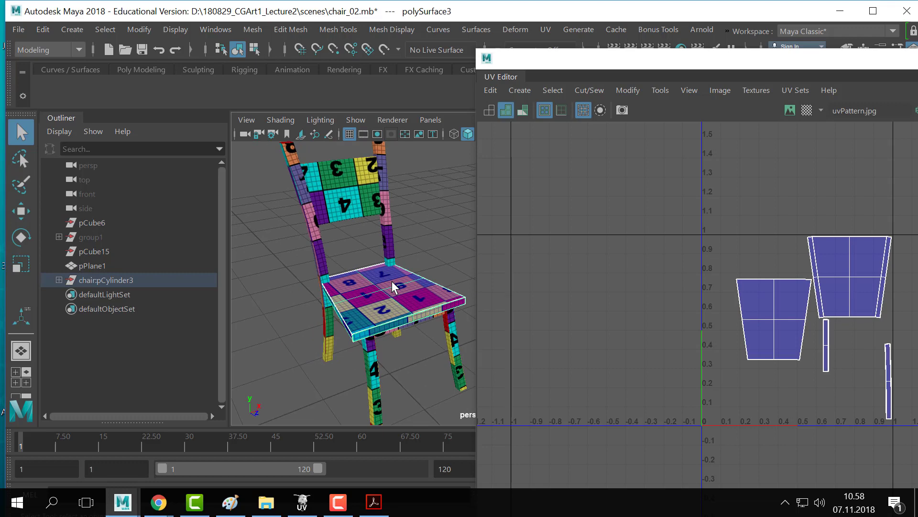
{"action": "right_click_drag", "start_coordinate": [397, 263], "coordinate": [316, 242], "text": "alt"}
{"action": "middle_click_drag", "start_coordinate": [430, 249], "coordinate": [390, 252], "text": "alt"}
{"action": "left_click_drag", "start_coordinate": [429, 187], "coordinate": [302, 377]}
{"action": "left_click_drag", "start_coordinate": [683, 54], "coordinate": [659, 47]}
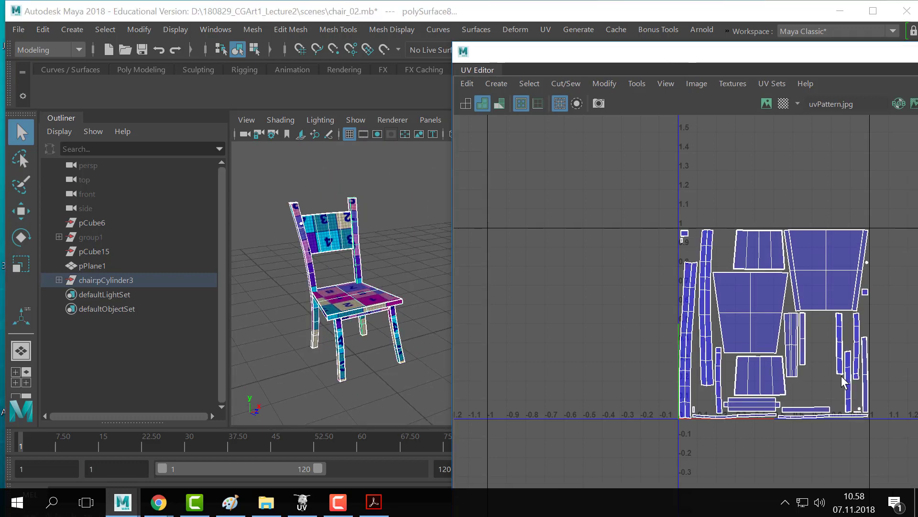
{"action": "scroll", "coordinate": [838, 381], "scroll_direction": "up", "scroll_amount": 2}
{"action": "scroll", "coordinate": [830, 385], "scroll_direction": "down", "scroll_amount": 1}
{"action": "scroll", "coordinate": [816, 386], "scroll_direction": "up", "scroll_amount": 1}
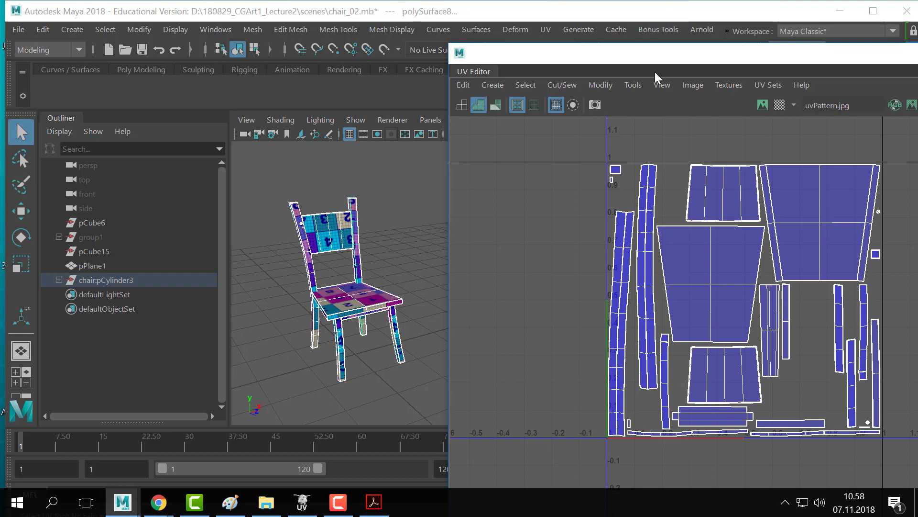
{"action": "left_click_drag", "start_coordinate": [653, 59], "coordinate": [609, 64]}
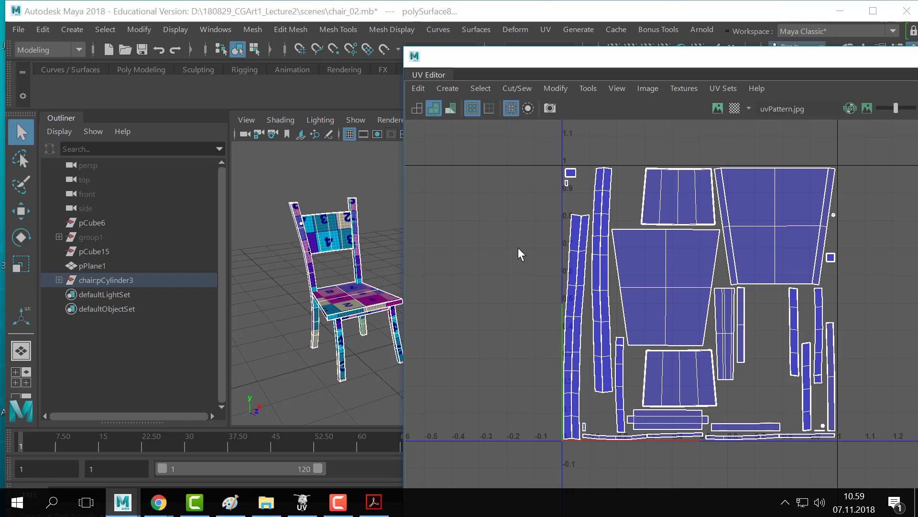
{"action": "left_click_drag", "start_coordinate": [478, 60], "coordinate": [599, 60]}
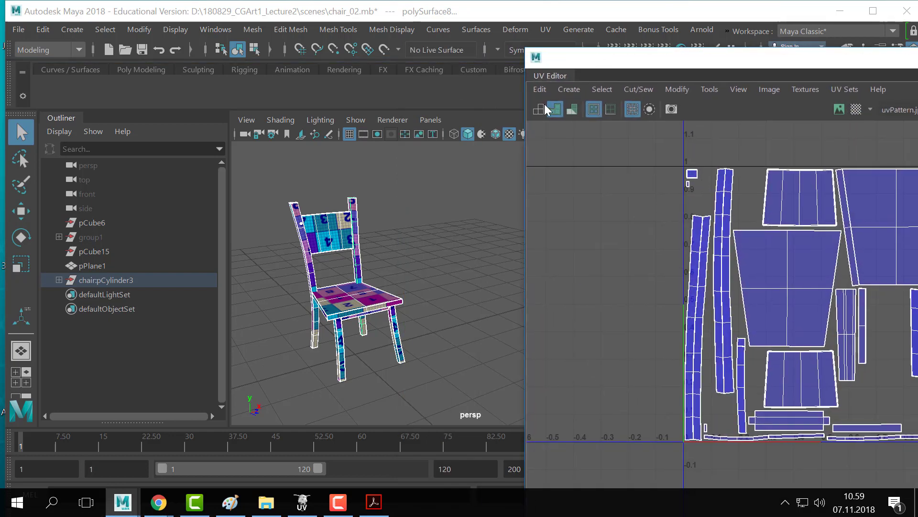
{"action": "left_click", "coordinate": [459, 231]}
{"action": "left_click", "coordinate": [364, 306]}
{"action": "left_click_drag", "start_coordinate": [424, 183], "coordinate": [287, 358]}
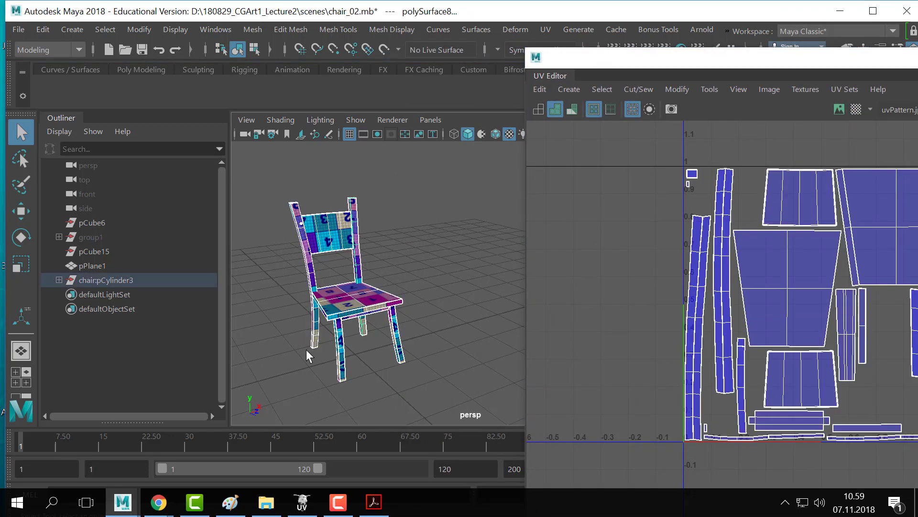
{"action": "left_click", "coordinate": [390, 211]}
{"action": "left_click", "coordinate": [71, 29]}
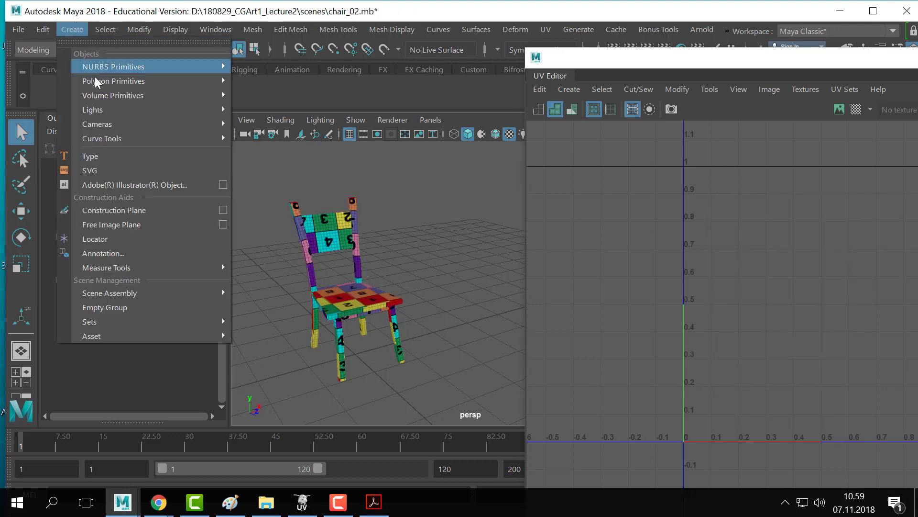
{"action": "mouse_move", "coordinate": [95, 81]}
{"action": "left_click", "coordinate": [296, 113]}
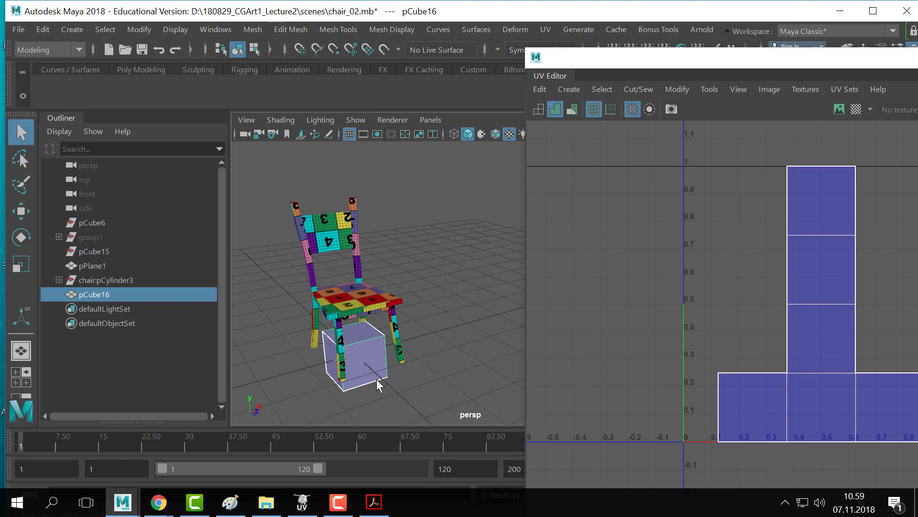
{"action": "left_click_drag", "start_coordinate": [641, 61], "coordinate": [587, 83]}
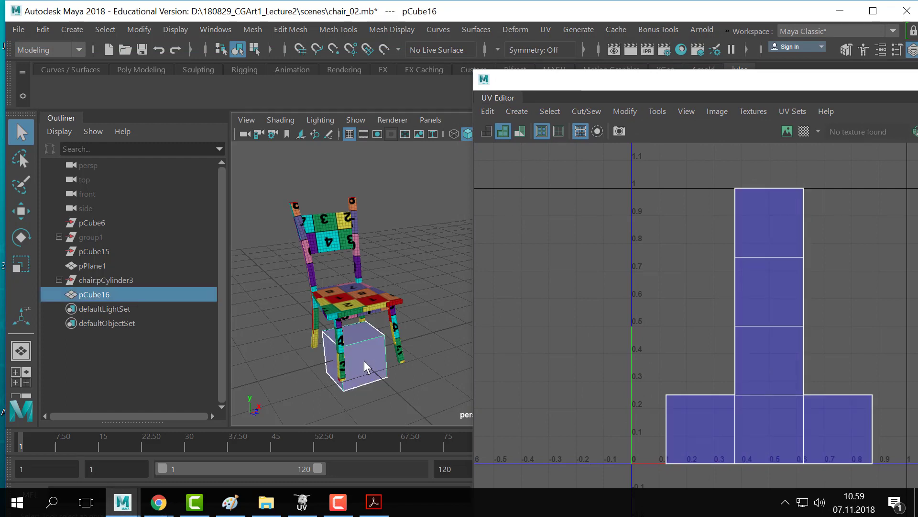
{"action": "key", "text": "Delete"}
{"action": "left_click", "coordinate": [317, 338]}
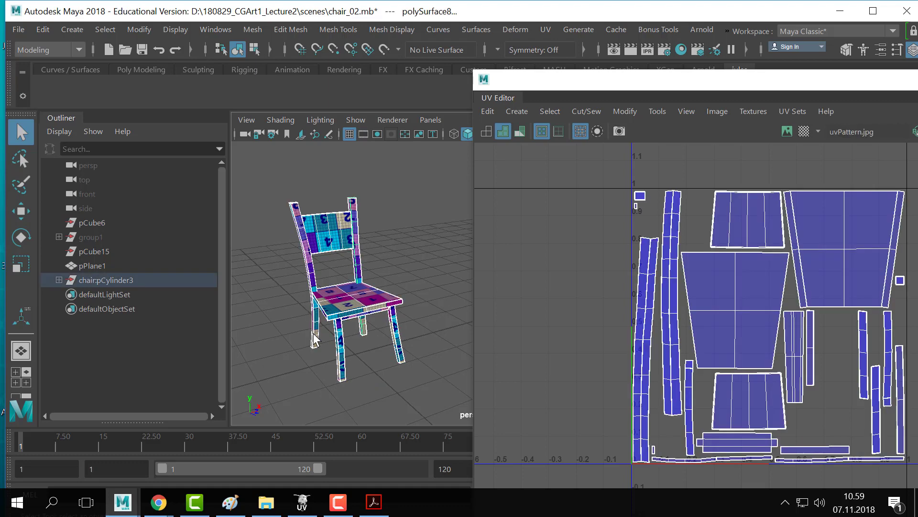
{"action": "left_click", "coordinate": [394, 249]}
{"action": "left_click_drag", "start_coordinate": [423, 194], "coordinate": [300, 353]}
{"action": "left_click", "coordinate": [410, 256]}
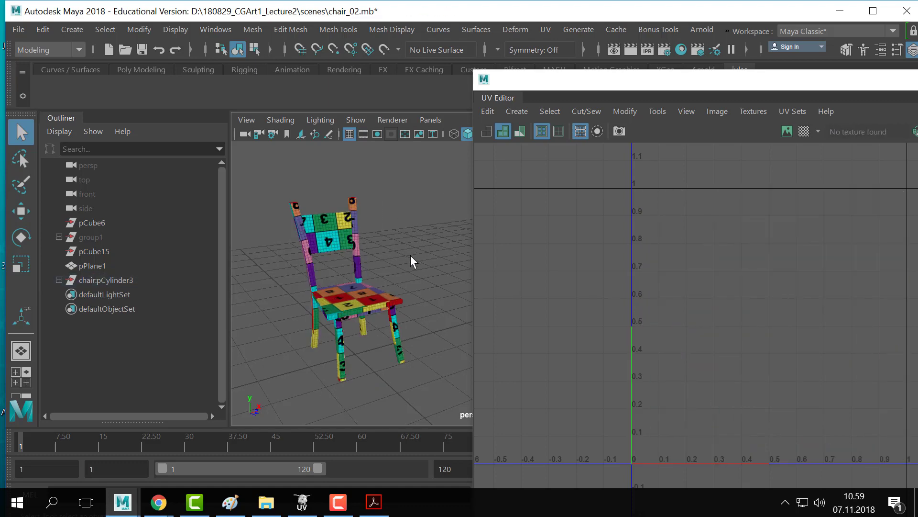
{"action": "left_click_drag", "start_coordinate": [423, 221], "coordinate": [277, 376]}
{"action": "left_click_drag", "start_coordinate": [554, 82], "coordinate": [418, 61]}
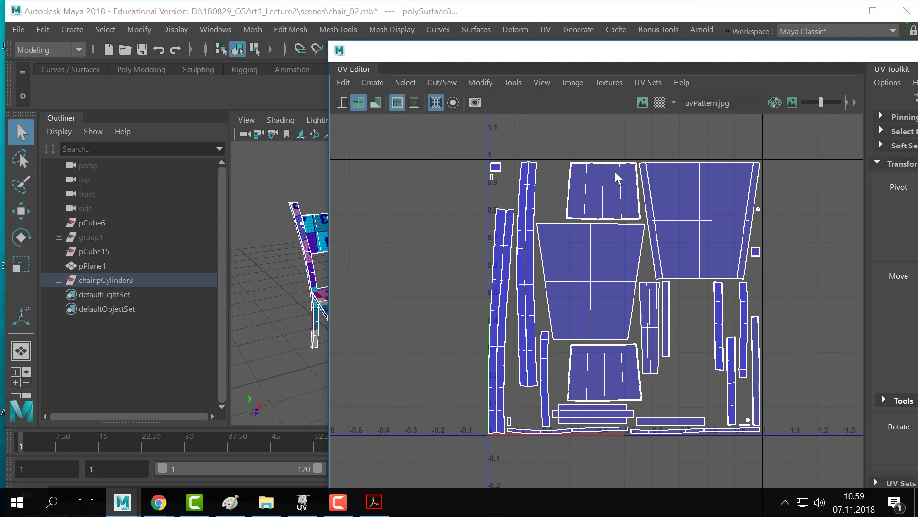
- Set D:\181107_CGArt1_UV as the current Maya project
{"action": "left_click", "coordinate": [19, 30]}
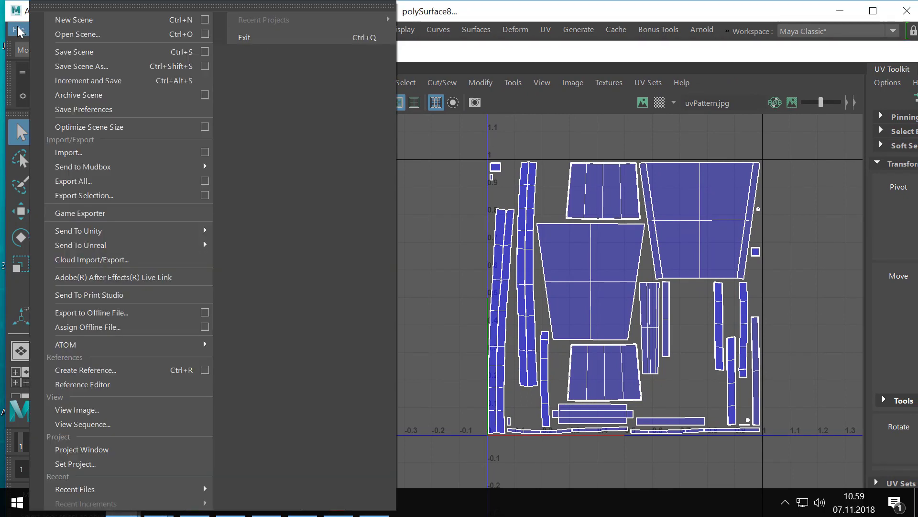
{"action": "left_click", "coordinate": [11, 32]}
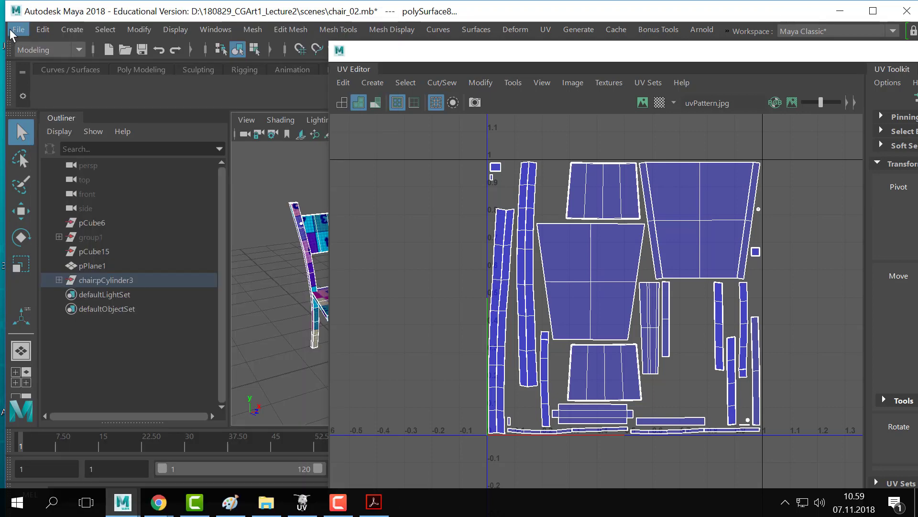
{"action": "left_click", "coordinate": [13, 32]}
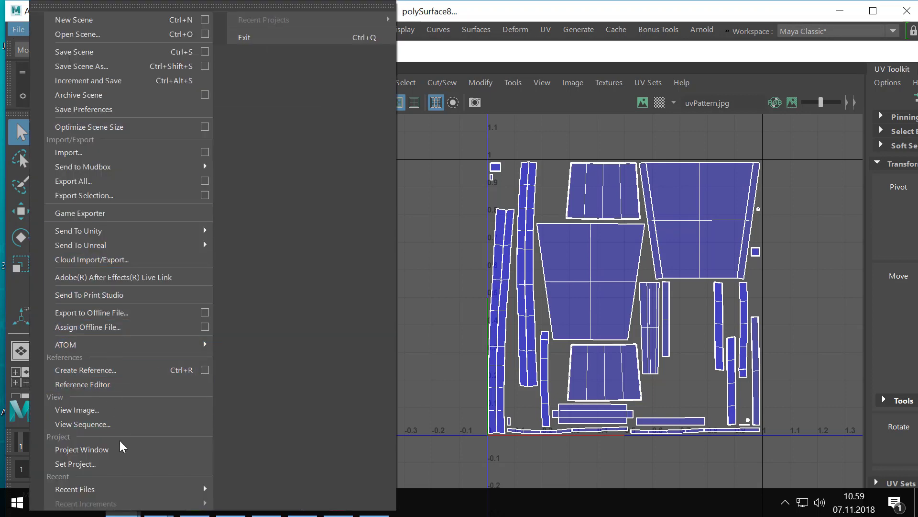
{"action": "left_click", "coordinate": [111, 448]}
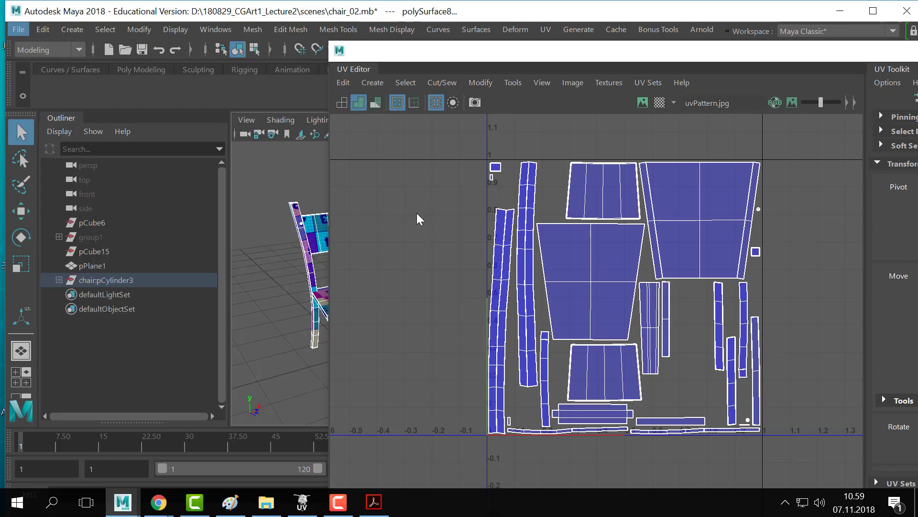
{"action": "left_click", "coordinate": [689, 172]}
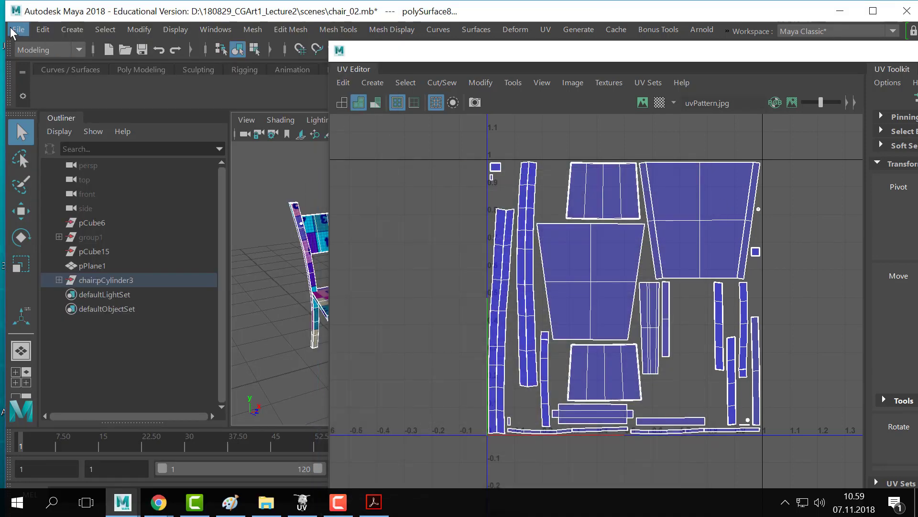
{"action": "left_click", "coordinate": [18, 30]}
{"action": "left_click", "coordinate": [96, 463]}
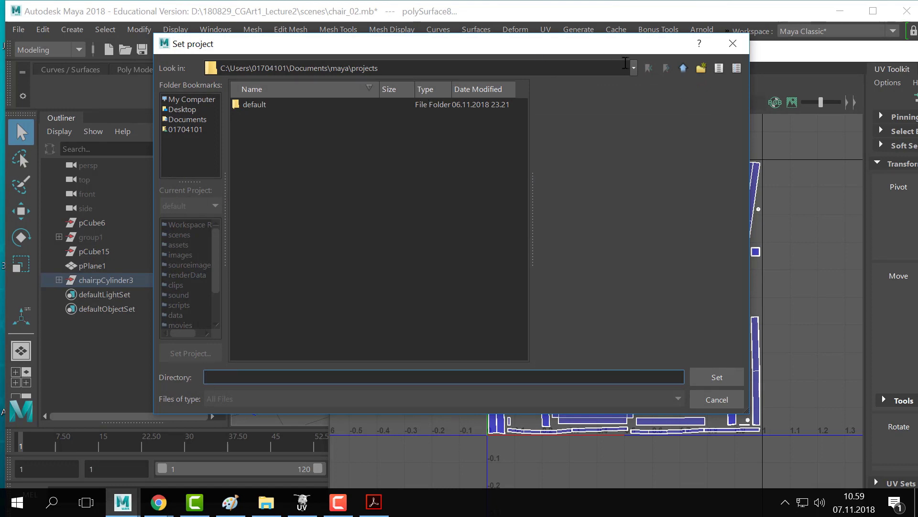
{"action": "left_click", "coordinate": [634, 69]}
{"action": "left_click", "coordinate": [276, 155]}
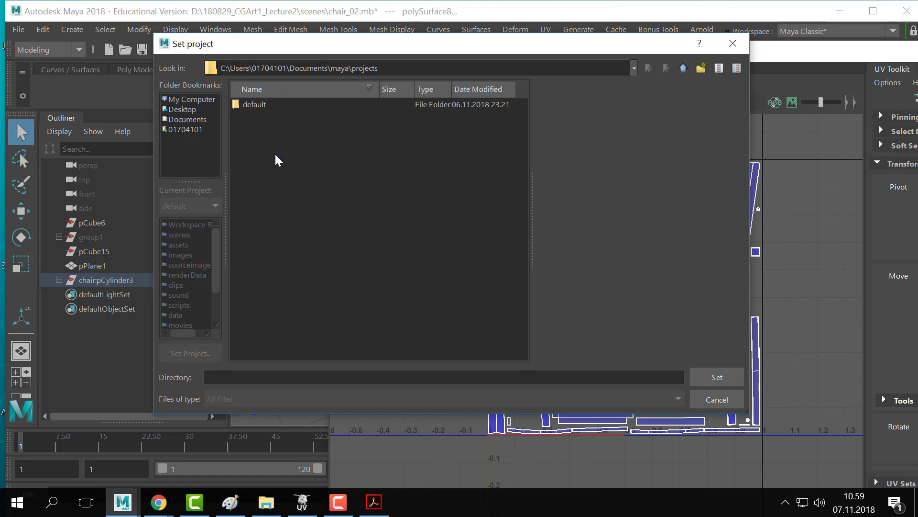
{"action": "double_click", "coordinate": [280, 127]}
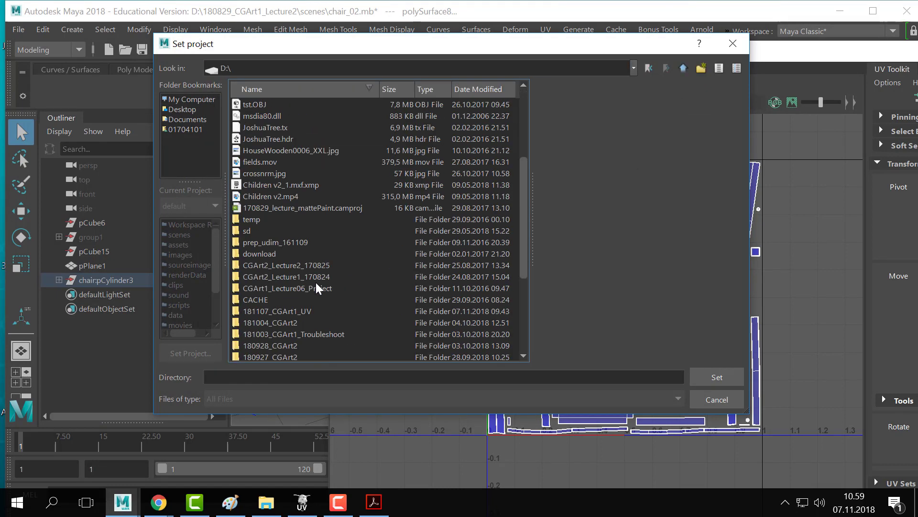
{"action": "scroll", "coordinate": [317, 287], "scroll_direction": "down", "scroll_amount": 3}
{"action": "double_click", "coordinate": [300, 208]}
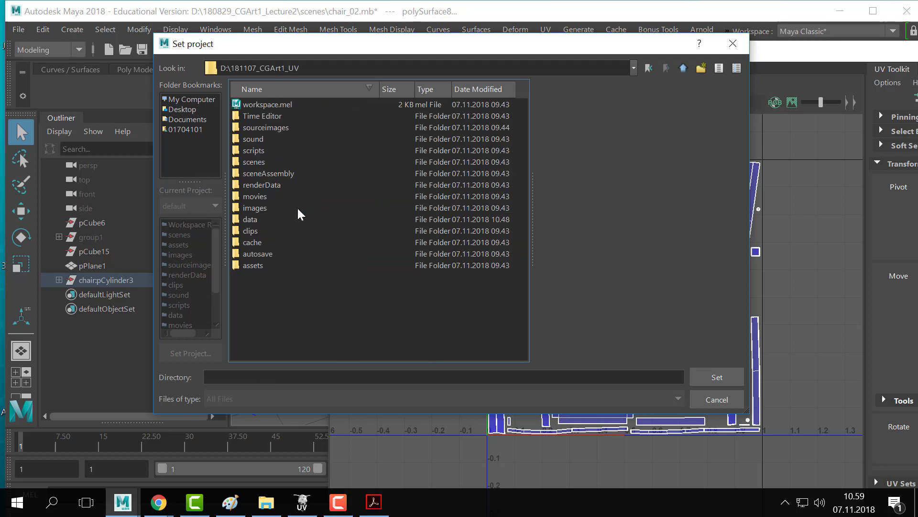
{"action": "left_click", "coordinate": [698, 396]}
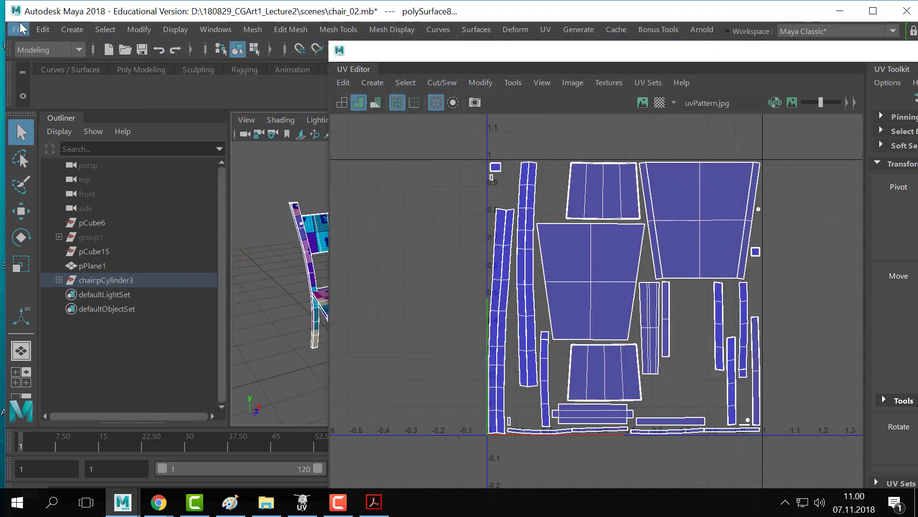
- Save the scene as chair_uv in Maya ASCII (.ma) format
{"action": "left_click", "coordinate": [19, 29]}
{"action": "left_click", "coordinate": [82, 66]}
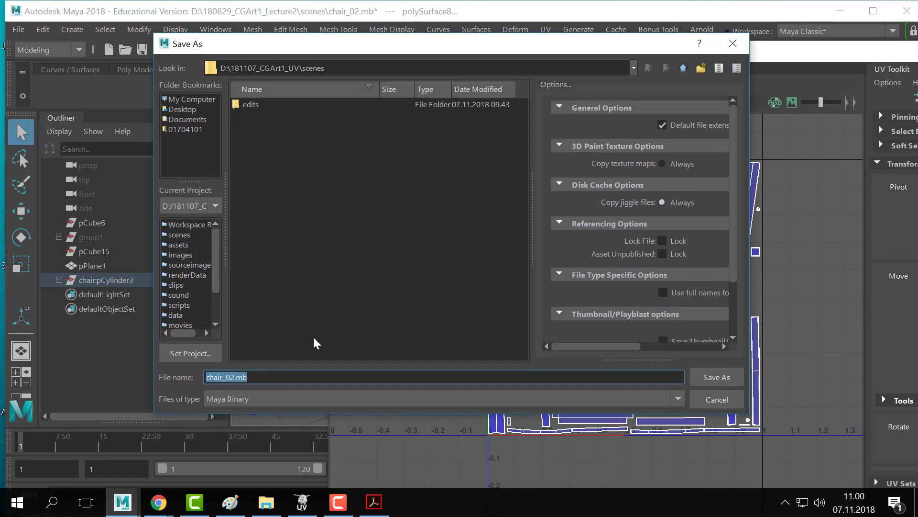
{"action": "left_click", "coordinate": [237, 377]}
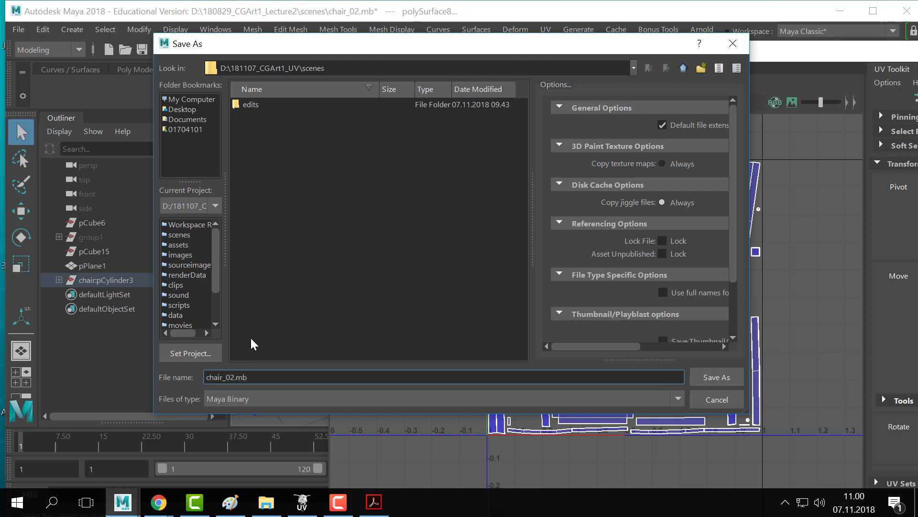
{"action": "key", "text": "BackSpace"}
{"action": "type", "text": "uv"}
{"action": "left_click", "coordinate": [237, 399]}
{"action": "left_click", "coordinate": [241, 422]}
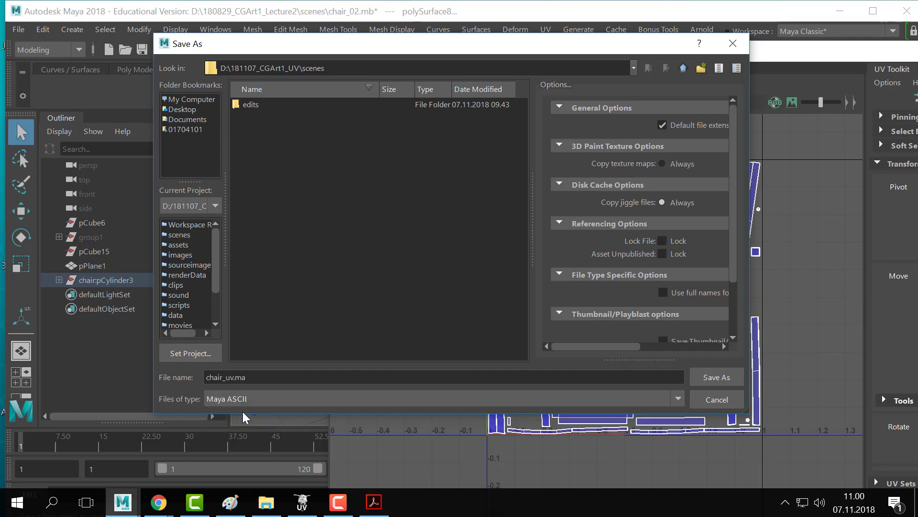
{"action": "left_click", "coordinate": [717, 377]}
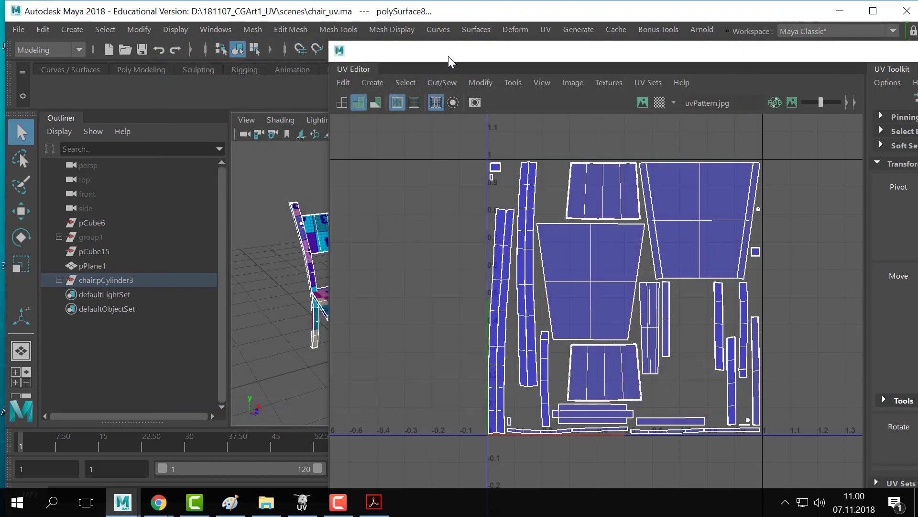
- Undock the UV Editor into a floating window near the top of the screen
{"action": "left_click_drag", "start_coordinate": [447, 48], "coordinate": [420, 47]}
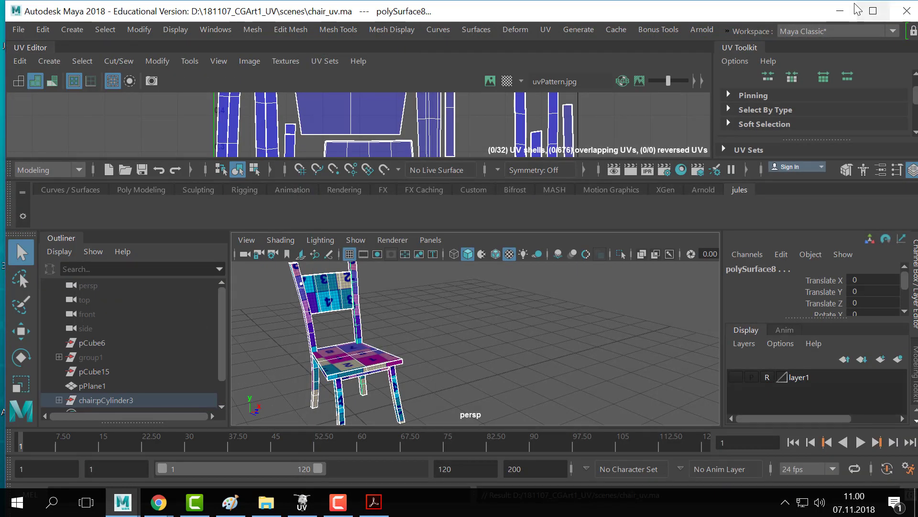
{"action": "left_click_drag", "start_coordinate": [34, 47], "coordinate": [268, 178]}
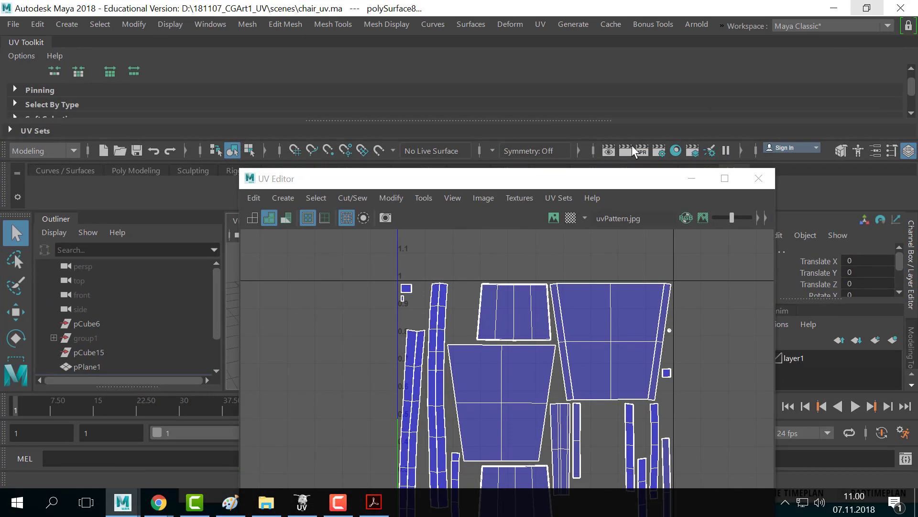
{"action": "left_click_drag", "start_coordinate": [319, 183], "coordinate": [358, 67]}
{"action": "left_click", "coordinate": [287, 87]}
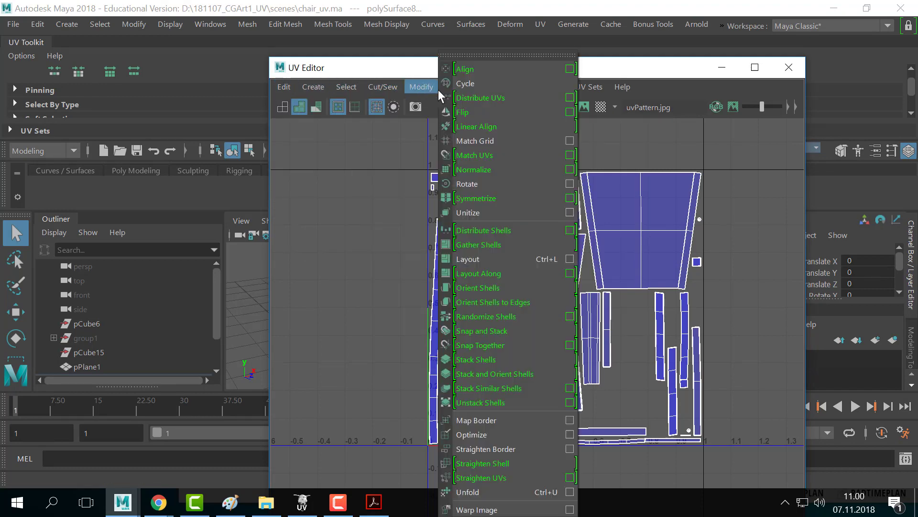
{"action": "left_click_drag", "start_coordinate": [443, 71], "coordinate": [462, 56]}
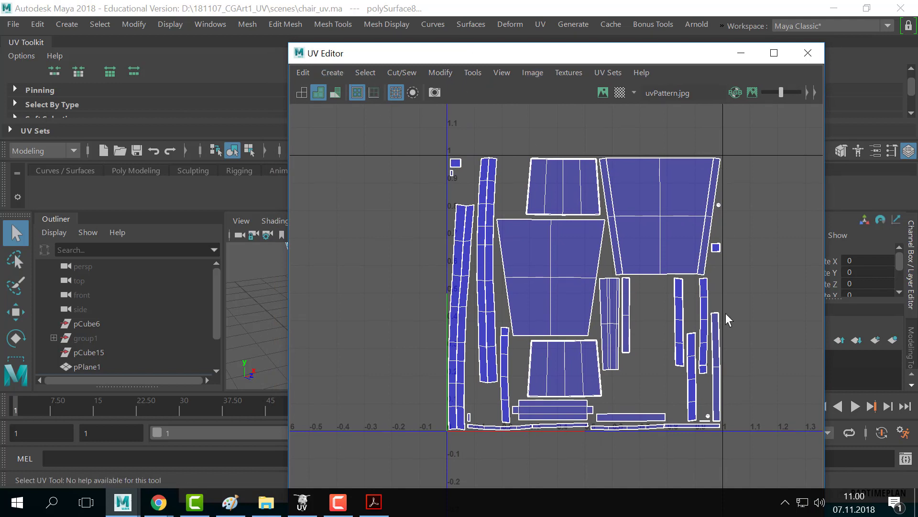
- Browse the UV Editor's Select, Modify and UV set menus
{"action": "left_click", "coordinate": [363, 72]}
{"action": "mouse_move", "coordinate": [318, 74]}
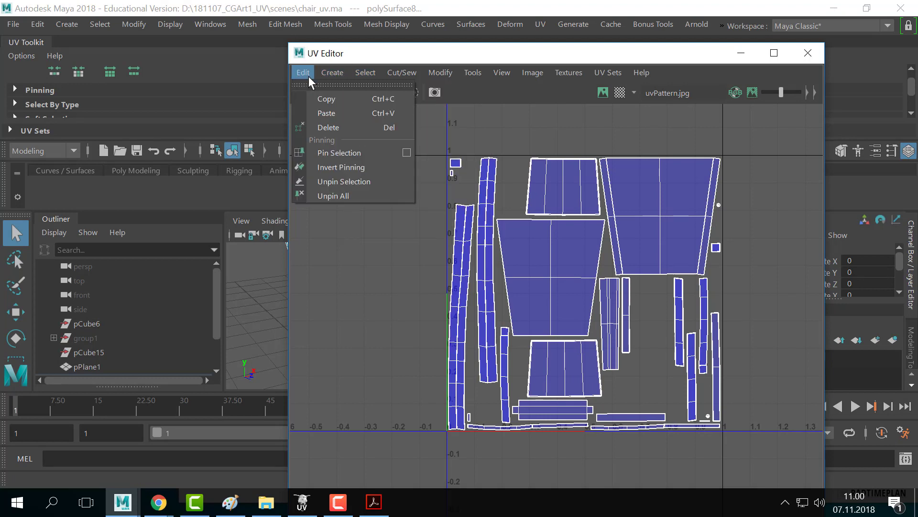
{"action": "mouse_move", "coordinate": [439, 73]}
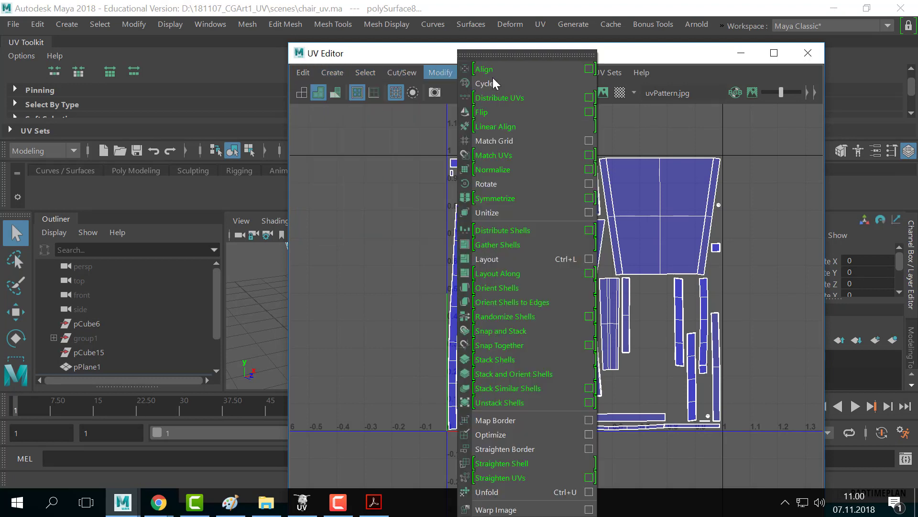
{"action": "left_click", "coordinate": [427, 56]}
{"action": "left_click_drag", "start_coordinate": [403, 52], "coordinate": [378, 16]}
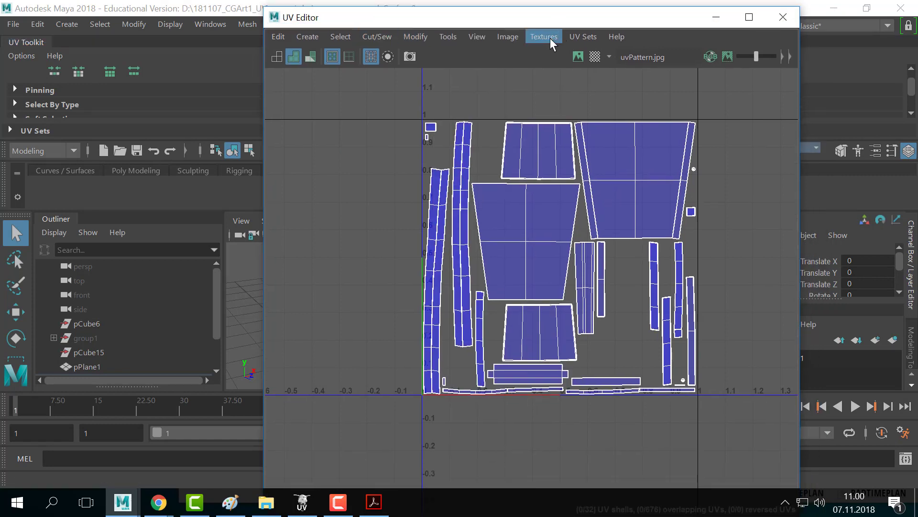
{"action": "left_click", "coordinate": [580, 37]}
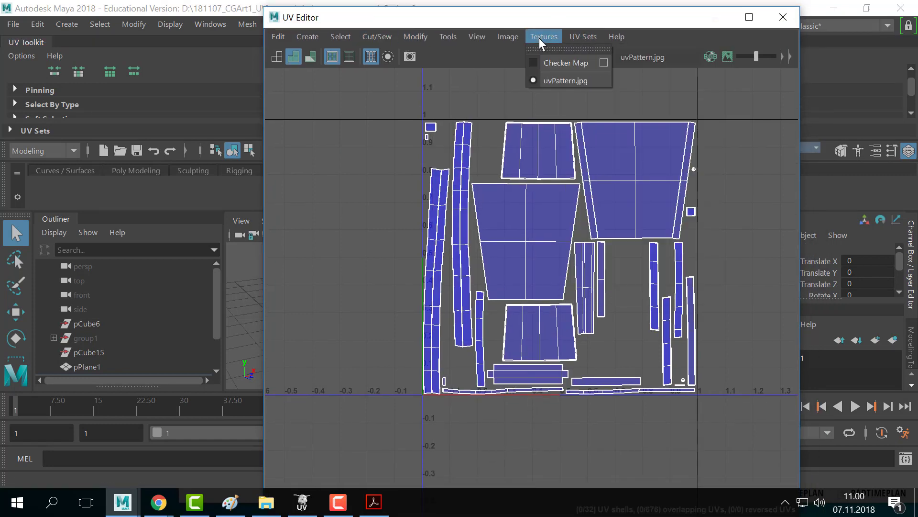
{"action": "mouse_move", "coordinate": [507, 38]}
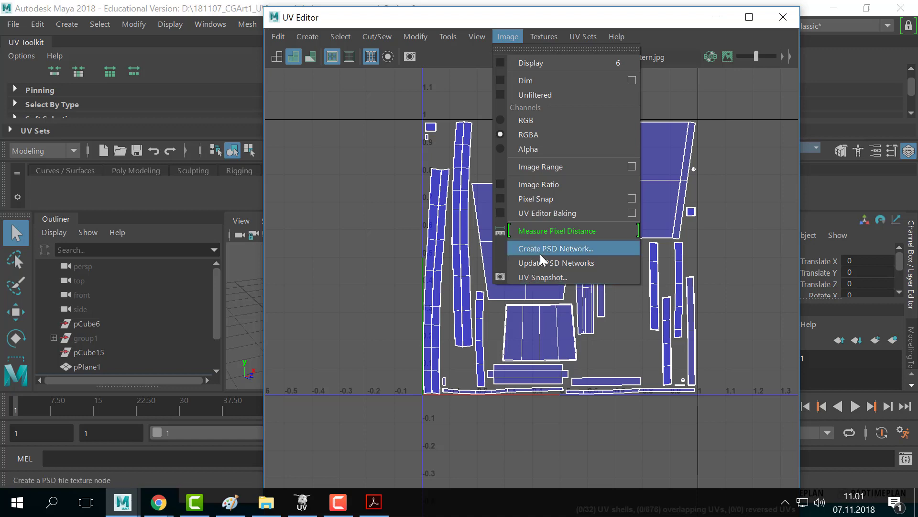
- Open the UV Snapshot settings and set the image format to PNG
{"action": "left_click", "coordinate": [549, 277]}
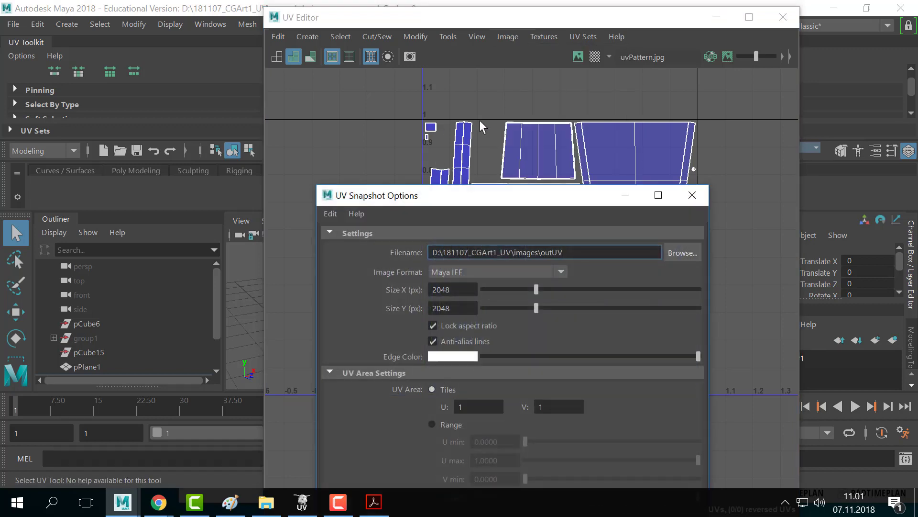
{"action": "left_click_drag", "start_coordinate": [555, 197], "coordinate": [543, 90]}
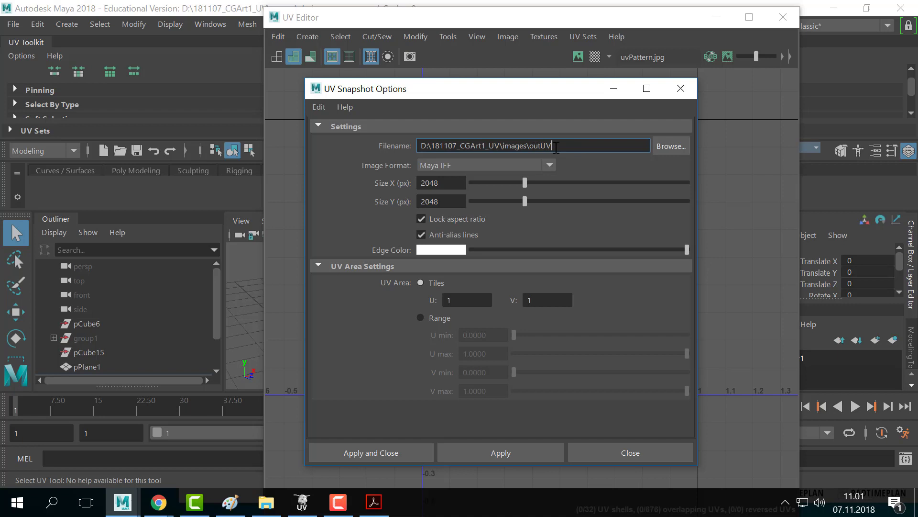
{"action": "left_click", "coordinate": [445, 168]}
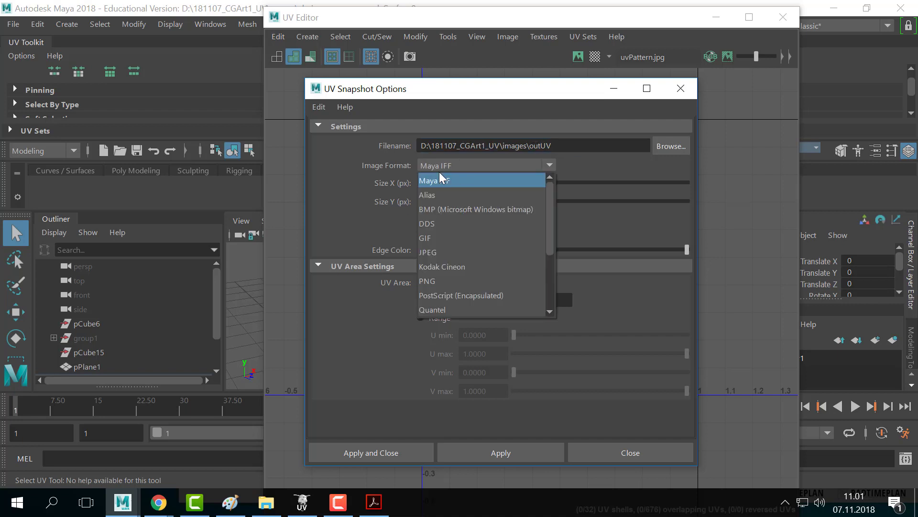
{"action": "left_click", "coordinate": [444, 280]}
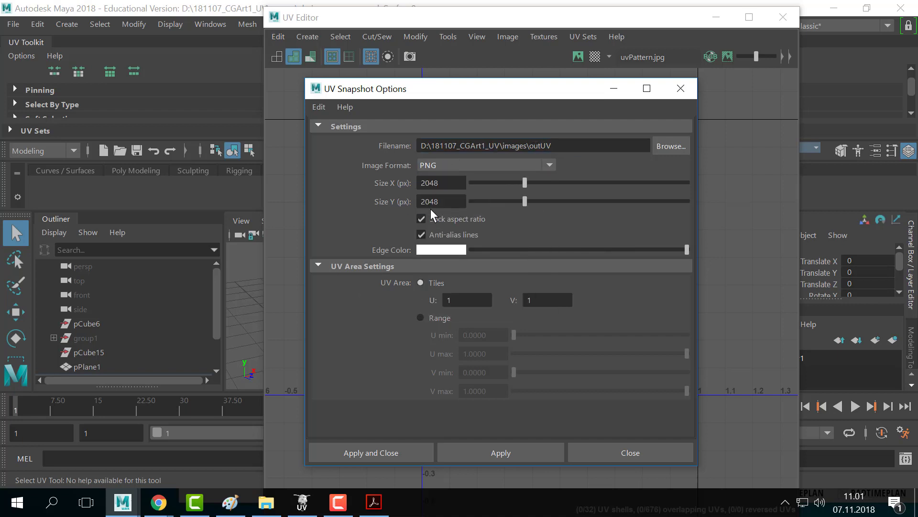
- Confirm the snapshot size is 2048 by 2048 with the settings placed beside the UV layout
{"action": "left_click_drag", "start_coordinate": [450, 96], "coordinate": [803, 71]}
{"action": "double_click", "coordinate": [430, 156]}
{"action": "left_click_drag", "start_coordinate": [602, 21], "coordinate": [417, 19]}
{"action": "left_click_drag", "start_coordinate": [805, 62], "coordinate": [695, 61]}
{"action": "left_click", "coordinate": [685, 159]}
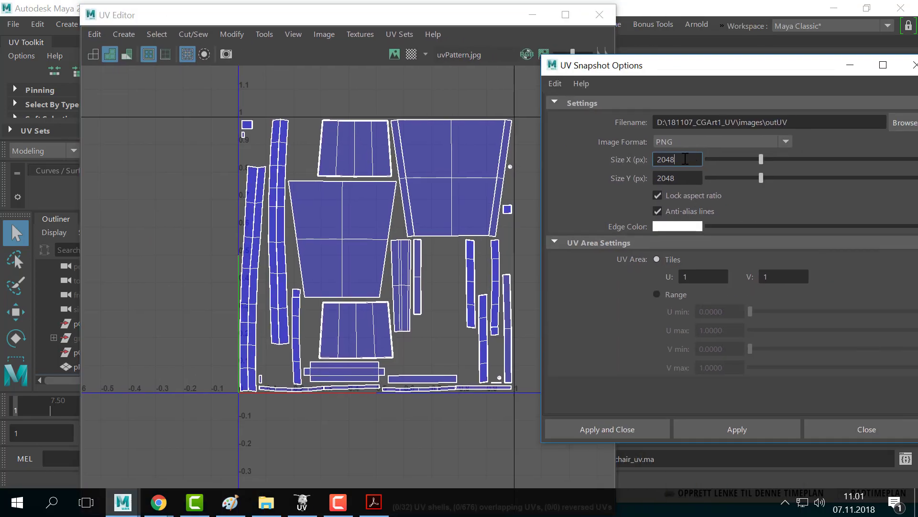
{"action": "left_click_drag", "start_coordinate": [698, 72], "coordinate": [604, 52]}
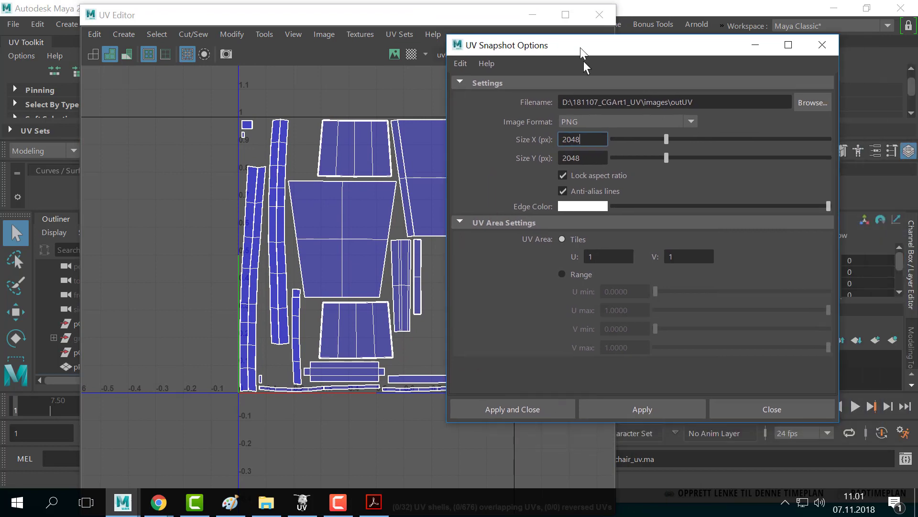
{"action": "double_click", "coordinate": [598, 142]}
{"action": "left_click_drag", "start_coordinate": [591, 160], "coordinate": [542, 155]}
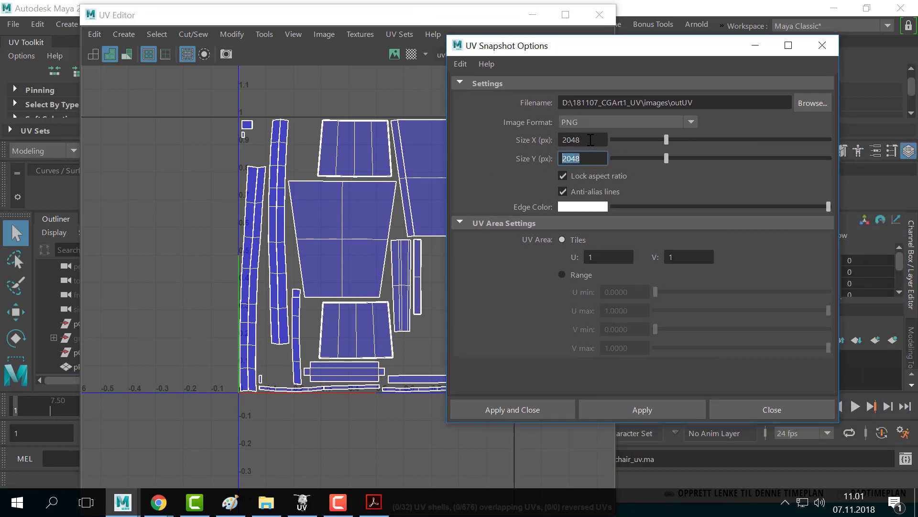
{"action": "left_click_drag", "start_coordinate": [590, 139], "coordinate": [530, 141]}
{"action": "left_click", "coordinate": [586, 139]}
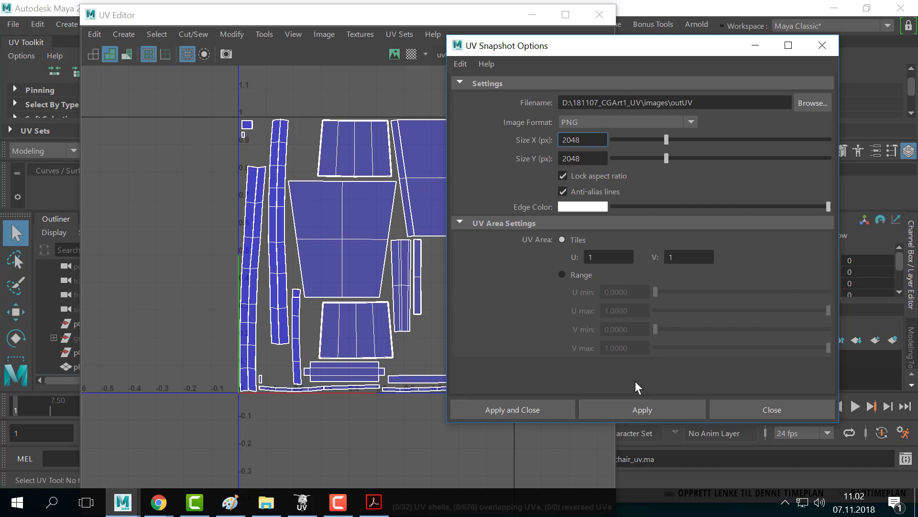
- Export the UV snapshot as outUV.png, declining the overwrite prompt
{"action": "left_click", "coordinate": [629, 413]}
{"action": "left_click", "coordinate": [609, 401]}
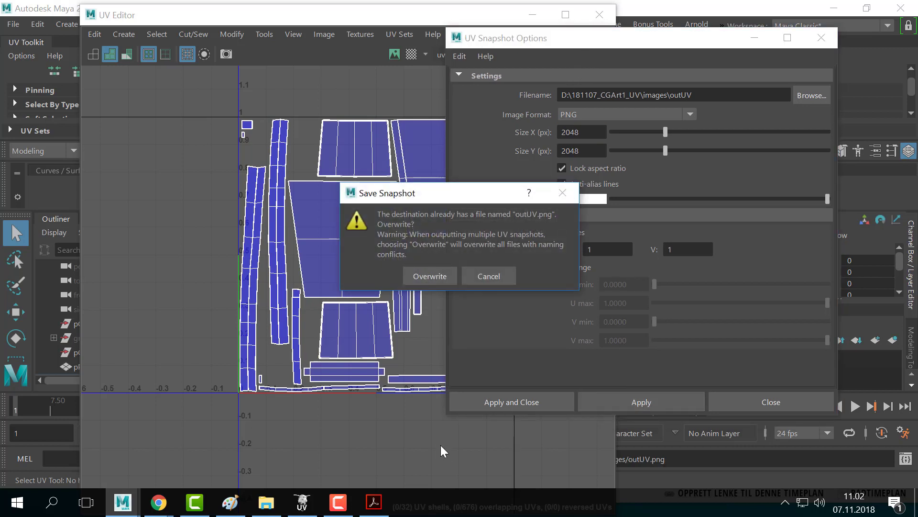
{"action": "left_click", "coordinate": [507, 271]}
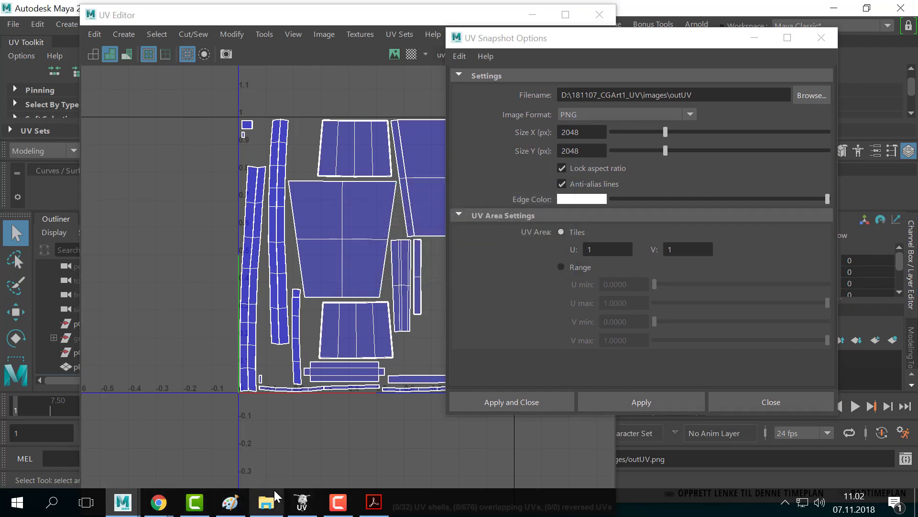
- In File Explorer, navigate to D:\181107_CGArt1_UV\images
{"action": "left_click", "coordinate": [749, 41]}
{"action": "left_click", "coordinate": [828, 10]}
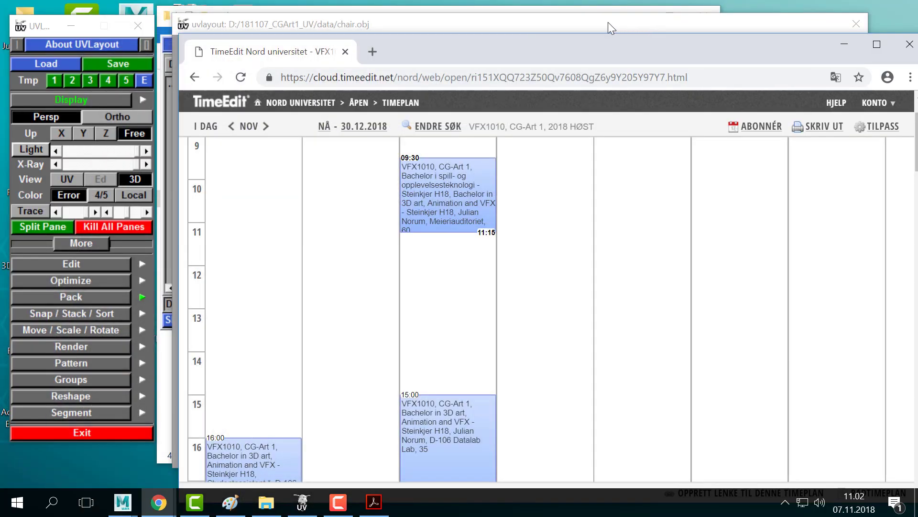
{"action": "left_click", "coordinate": [341, 9]}
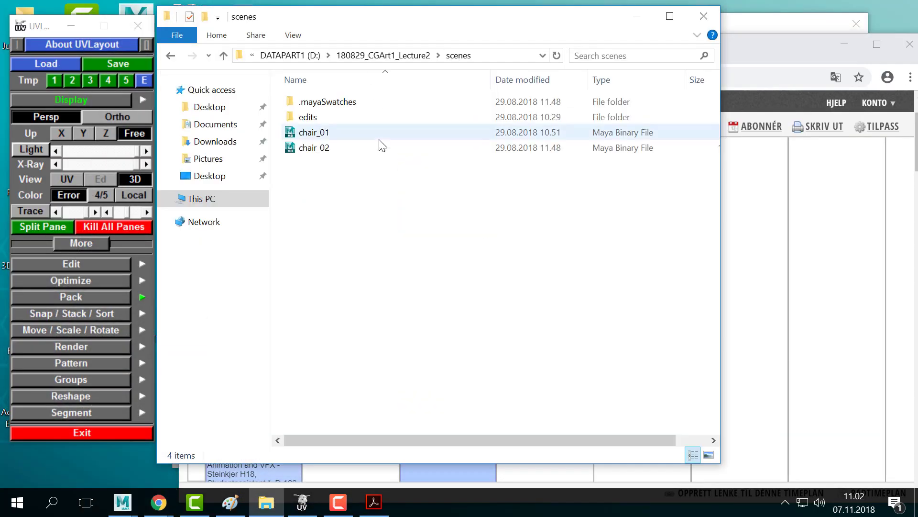
{"action": "left_click", "coordinate": [402, 56]}
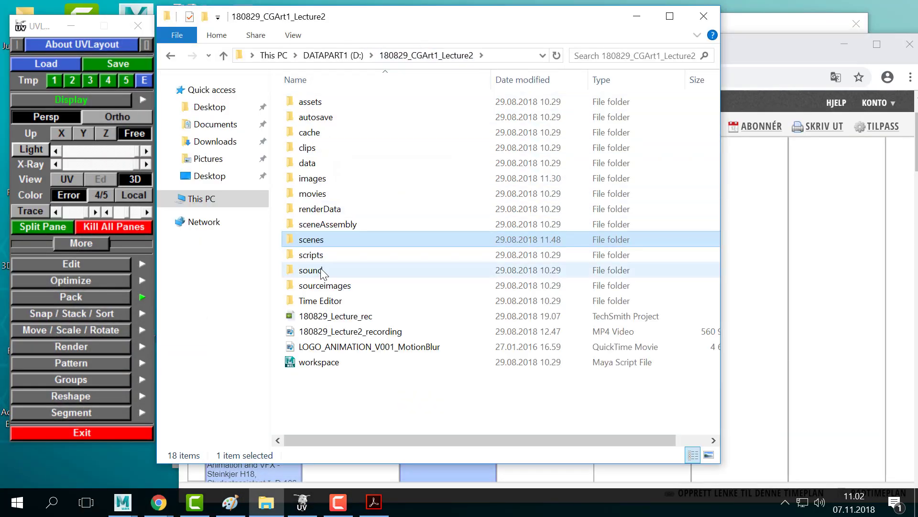
{"action": "double_click", "coordinate": [319, 180]}
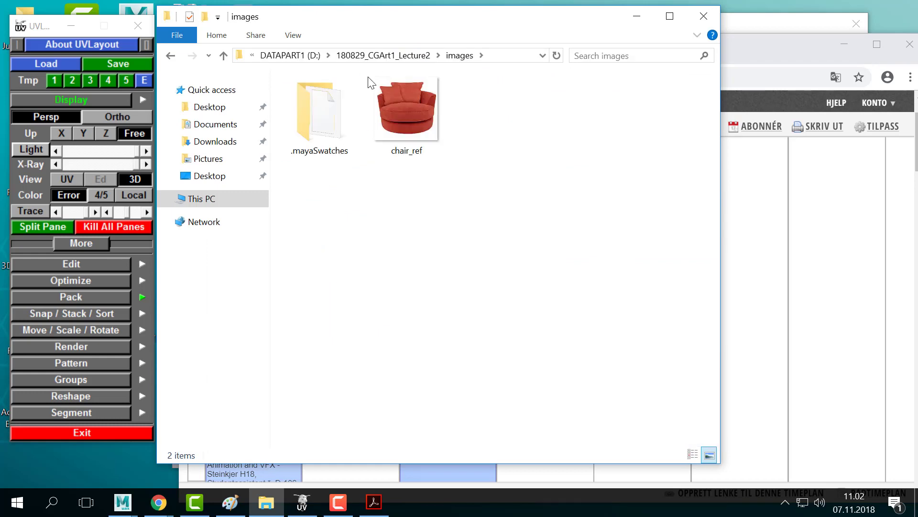
{"action": "left_click", "coordinate": [395, 56]}
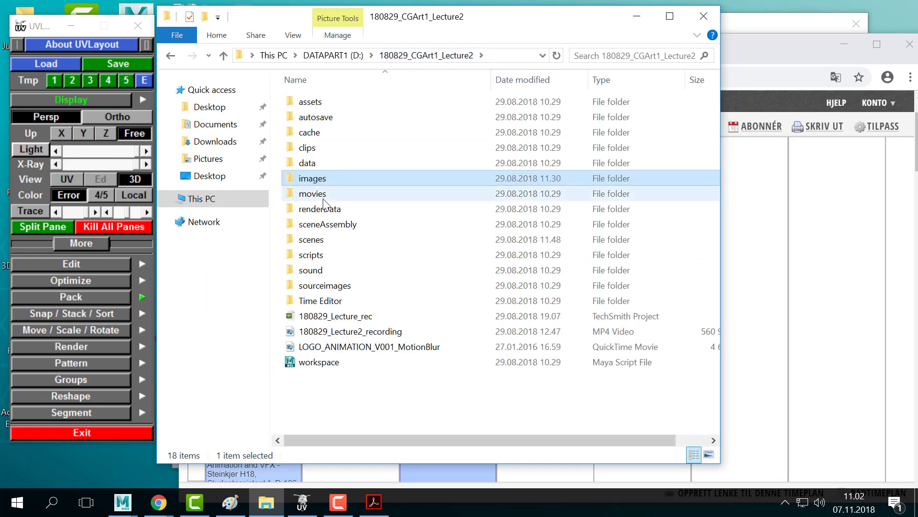
{"action": "left_click", "coordinate": [334, 55]}
{"action": "double_click", "coordinate": [375, 350]}
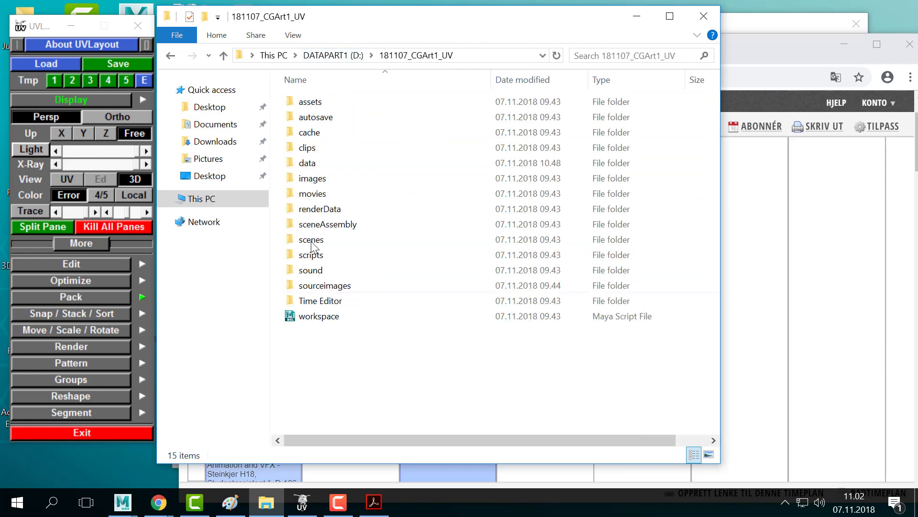
{"action": "left_click", "coordinate": [325, 180]}
{"action": "double_click", "coordinate": [319, 181]}
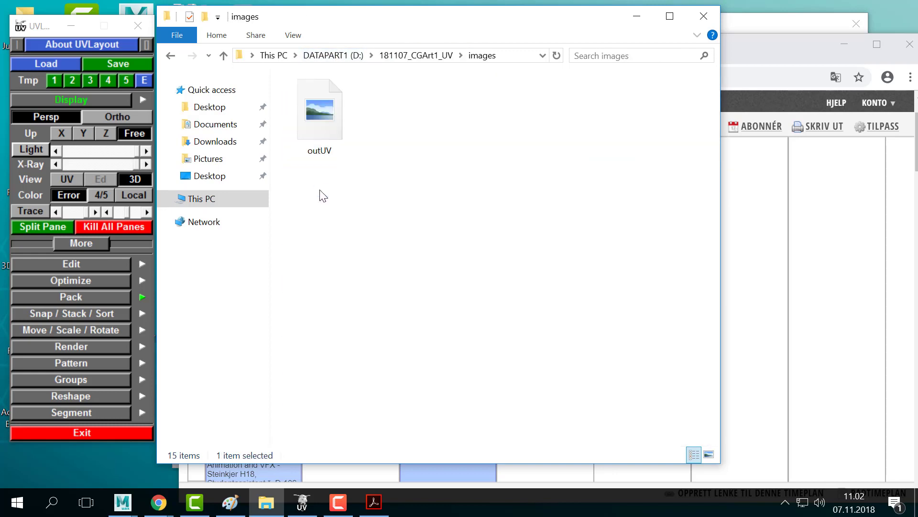
- Open outUV with Adobe Photoshop CC 2018 via Open with > More apps
{"action": "left_click", "coordinate": [325, 114]}
{"action": "right_click", "coordinate": [328, 106]}
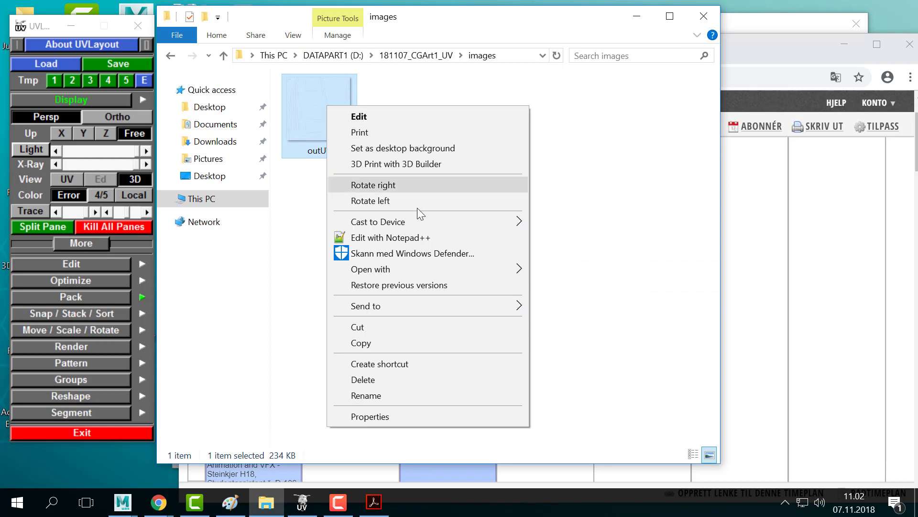
{"action": "mouse_move", "coordinate": [477, 271]}
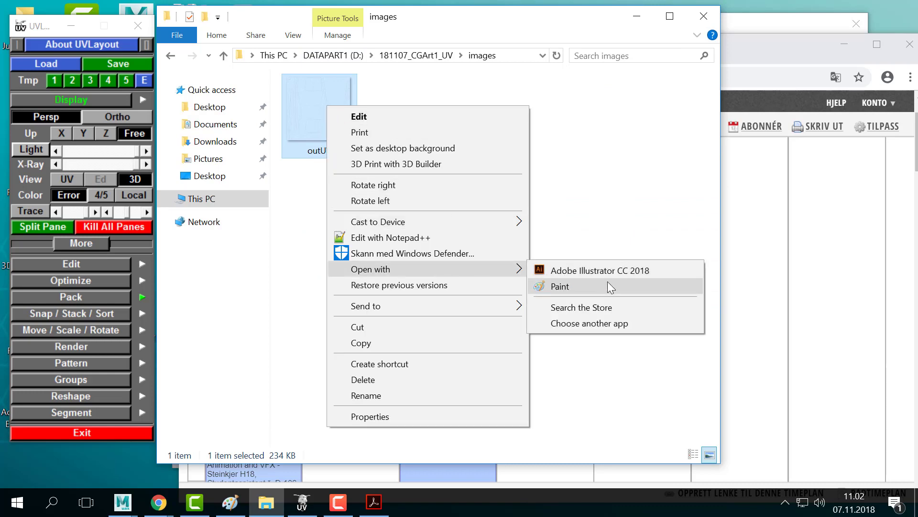
{"action": "left_click", "coordinate": [603, 324]}
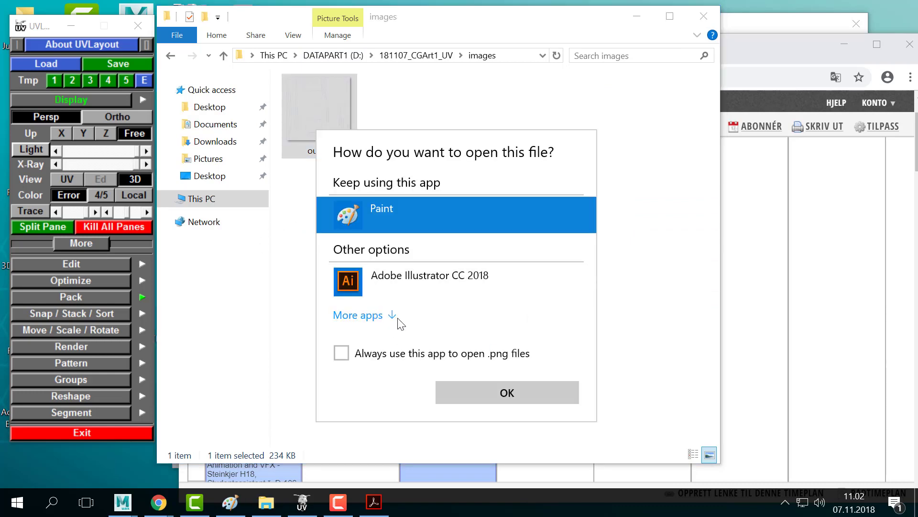
{"action": "left_click", "coordinate": [396, 318]}
{"action": "scroll", "coordinate": [452, 360], "scroll_direction": "down", "scroll_amount": 2}
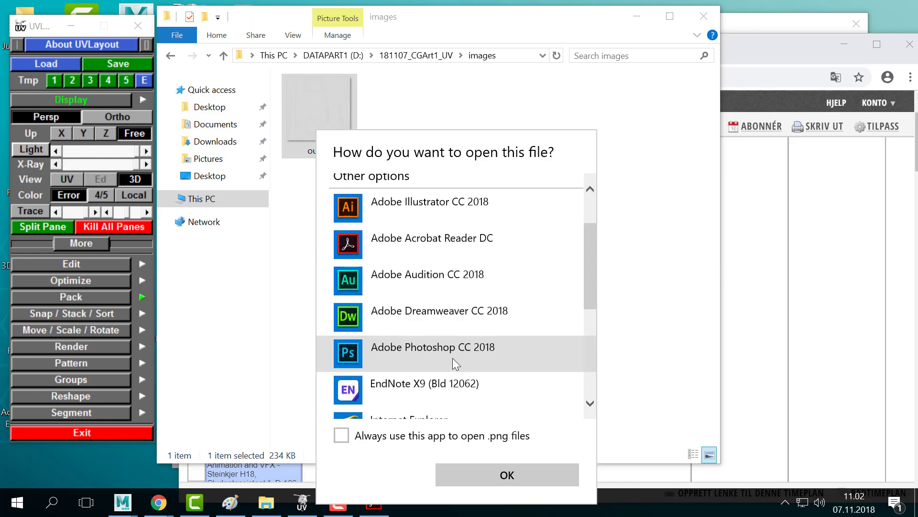
{"action": "double_click", "coordinate": [453, 357]}
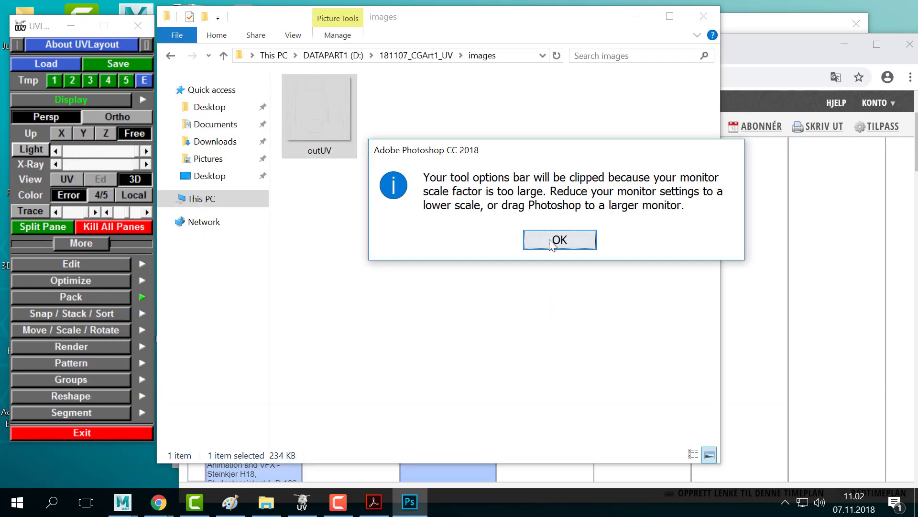
- Dismiss the warning, then float the Layers panel and enlarge it
{"action": "left_click", "coordinate": [555, 242]}
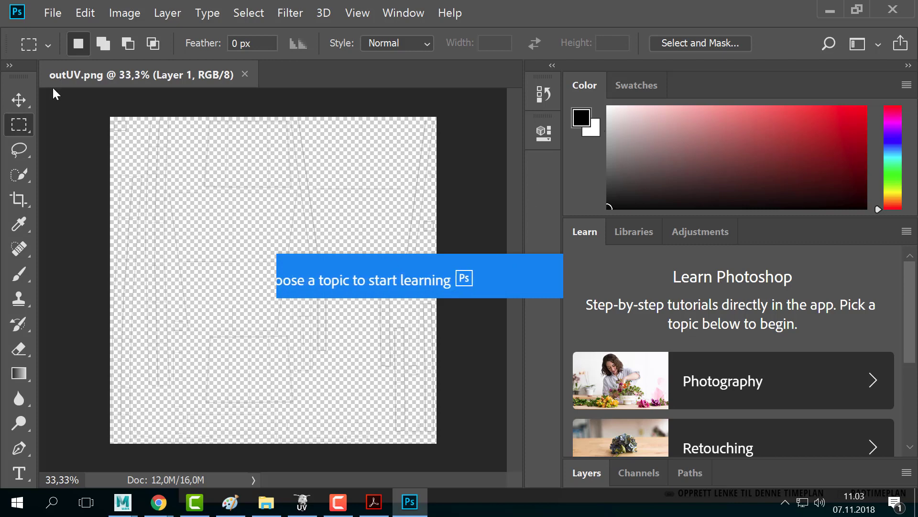
{"action": "left_click", "coordinate": [19, 100]}
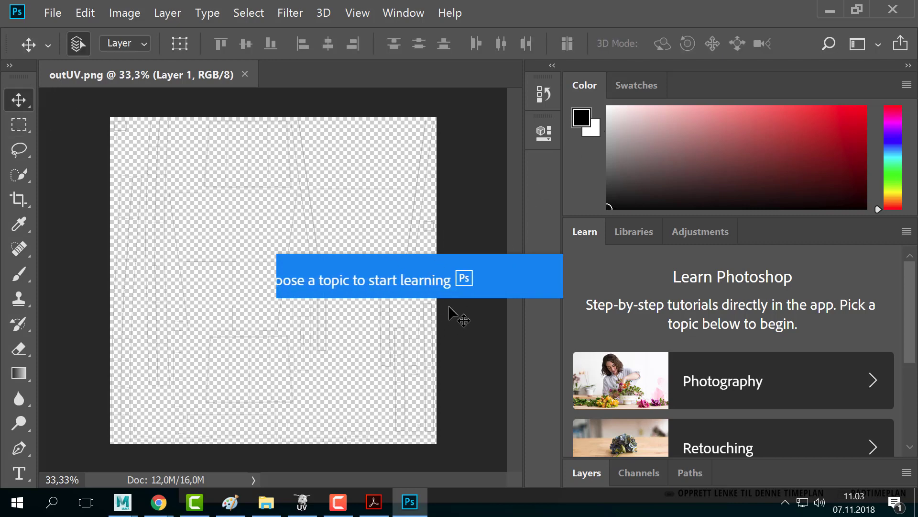
{"action": "left_click", "coordinate": [856, 15]}
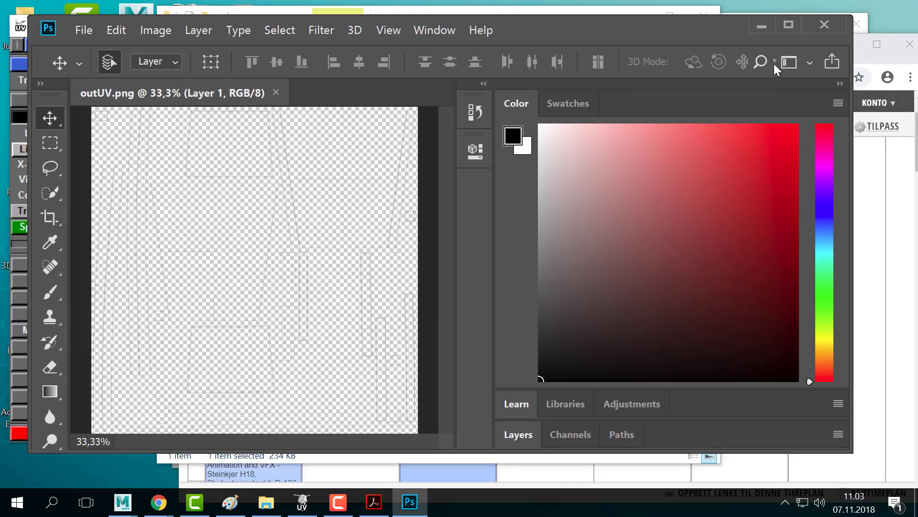
{"action": "left_click", "coordinate": [791, 24]}
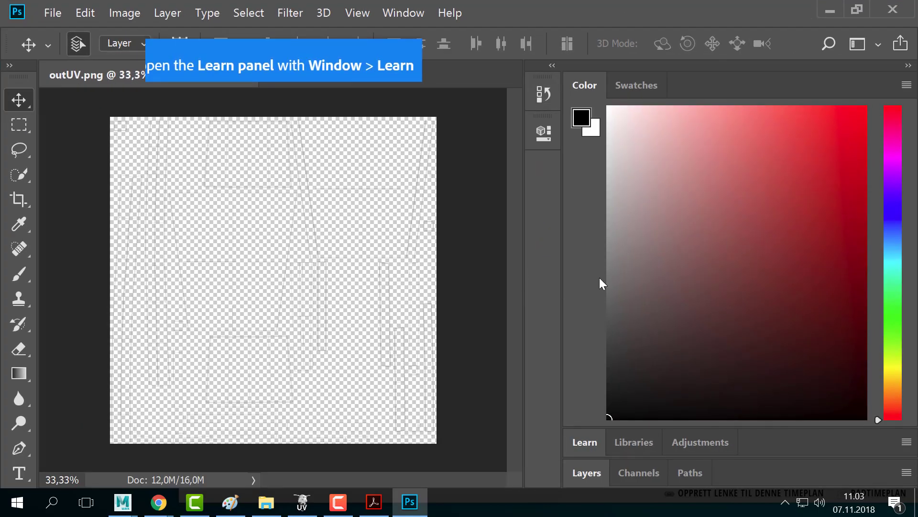
{"action": "left_click_drag", "start_coordinate": [590, 467], "coordinate": [705, 231]}
{"action": "left_click_drag", "start_coordinate": [810, 322], "coordinate": [824, 437]}
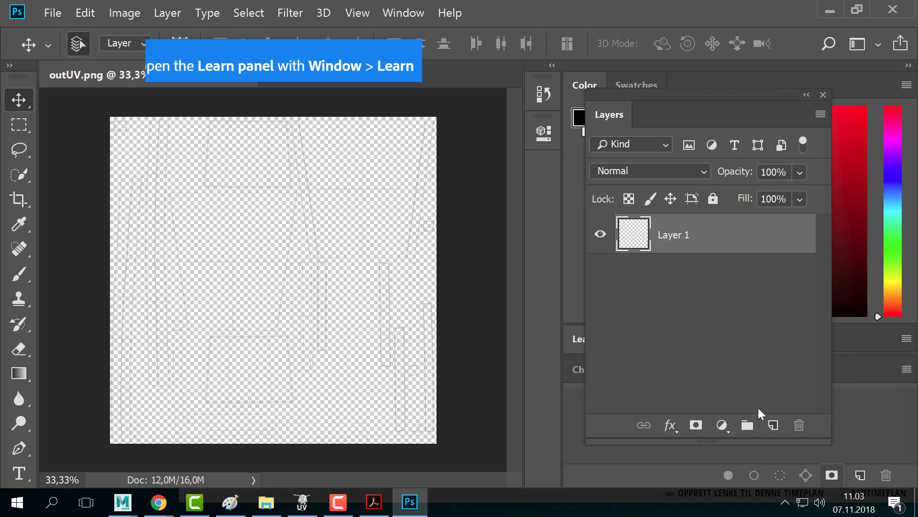
- Add a new Layer 2 and fill it solid black with the Paint Bucket
{"action": "left_click", "coordinate": [773, 425]}
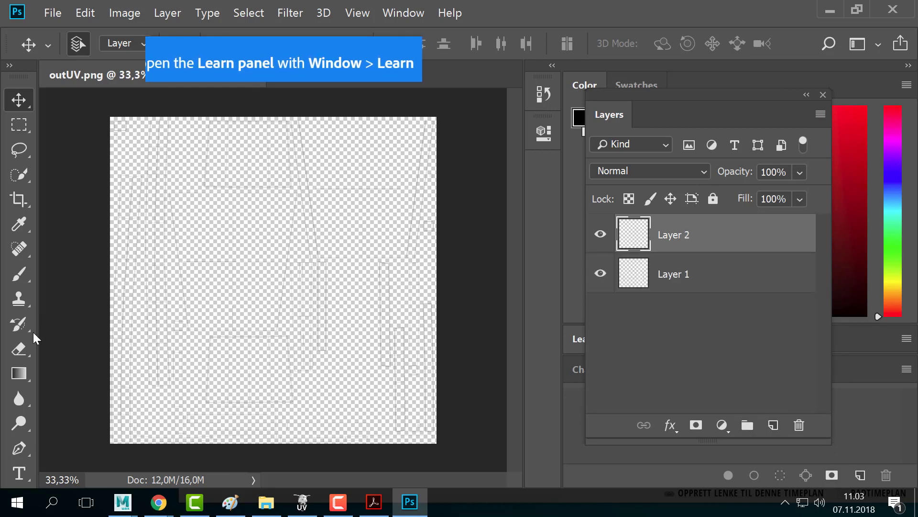
{"action": "left_click", "coordinate": [28, 374]}
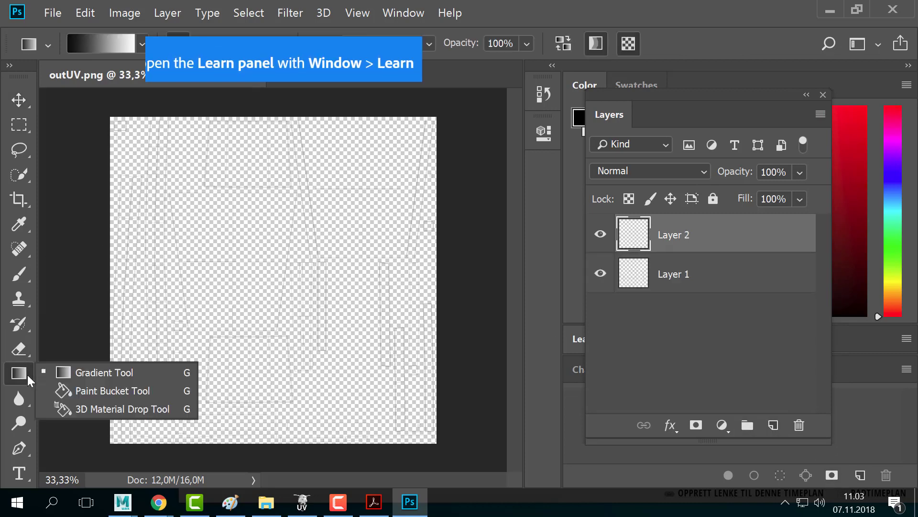
{"action": "left_click", "coordinate": [98, 397]}
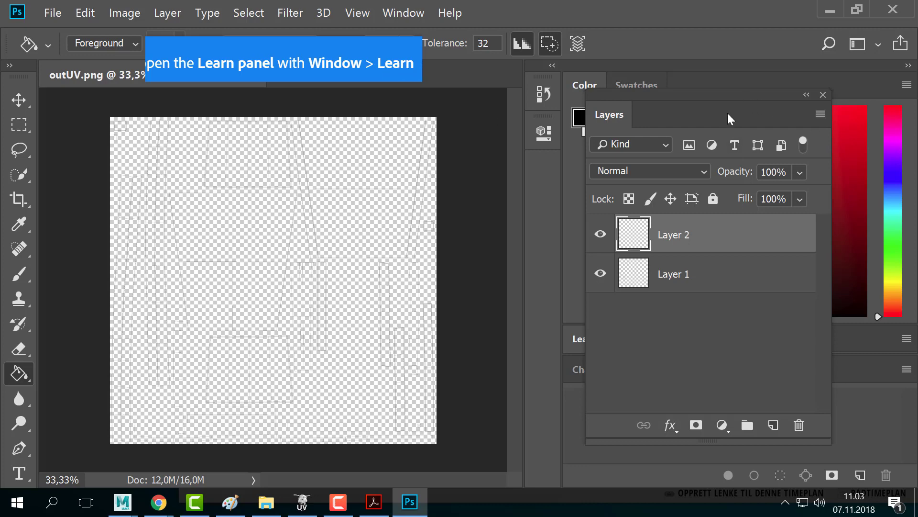
{"action": "mouse_move", "coordinate": [728, 113]}
{"action": "left_mouse_down"}
{"action": "mouse_move", "coordinate": [580, 175]}
{"action": "mouse_move", "coordinate": [575, 225]}
{"action": "mouse_move", "coordinate": [703, 157]}
{"action": "mouse_move", "coordinate": [668, 156]}
{"action": "left_mouse_up"}
{"action": "left_click", "coordinate": [280, 297]}
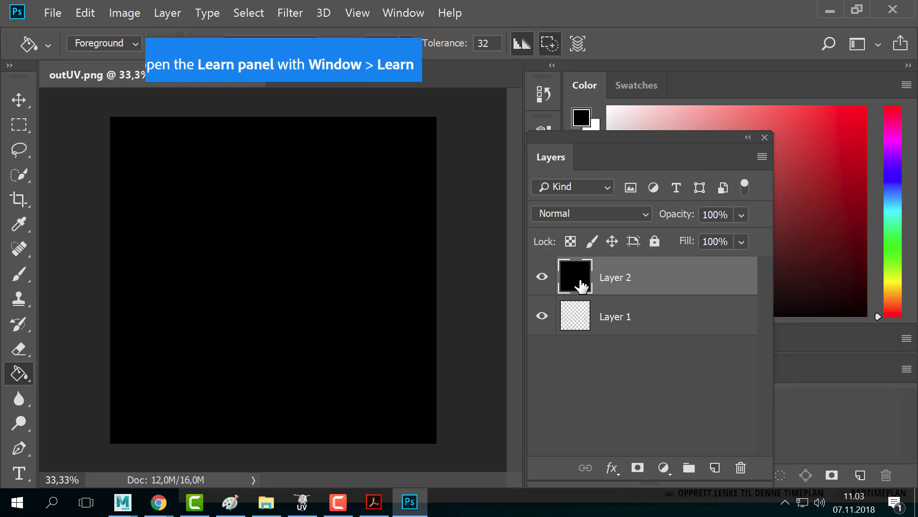
- Move Layer 2 below Layer 1, merge both with Ctrl+E, and check the result
{"action": "left_click_drag", "start_coordinate": [583, 286], "coordinate": [610, 369]}
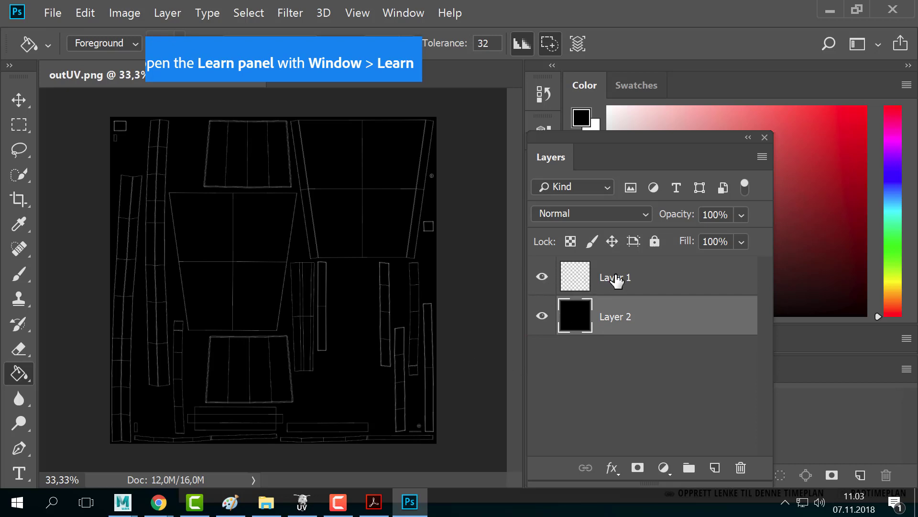
{"action": "left_click", "coordinate": [645, 292]}
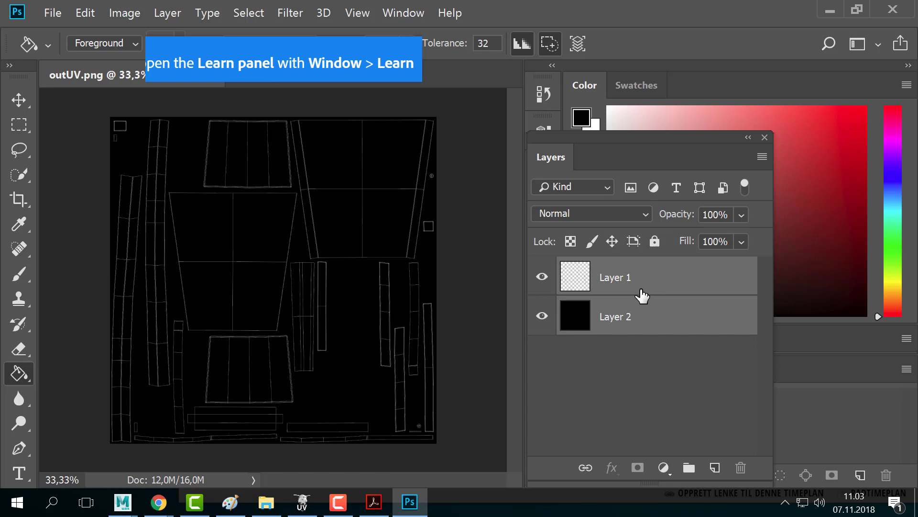
{"action": "key", "text": "ctrl+e"}
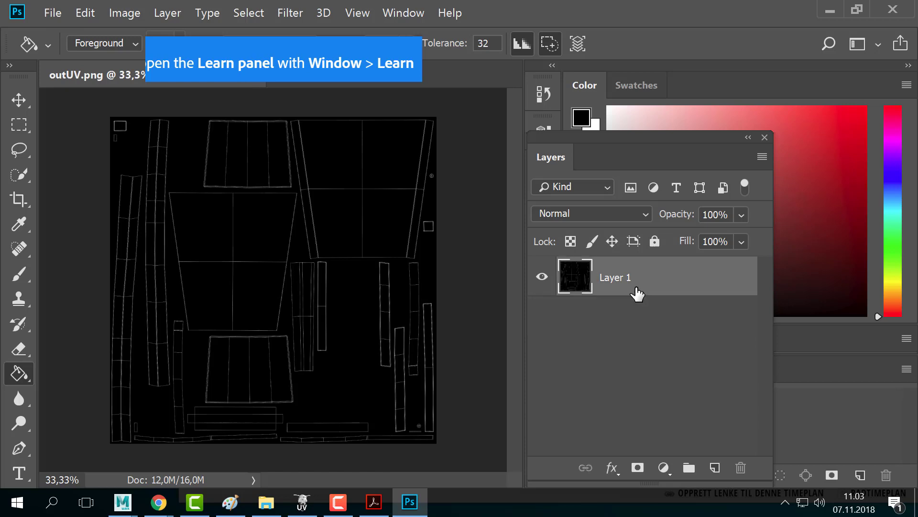
{"action": "left_click", "coordinate": [542, 278]}
{"action": "left_click", "coordinate": [542, 278]}
{"action": "left_click", "coordinate": [542, 277]}
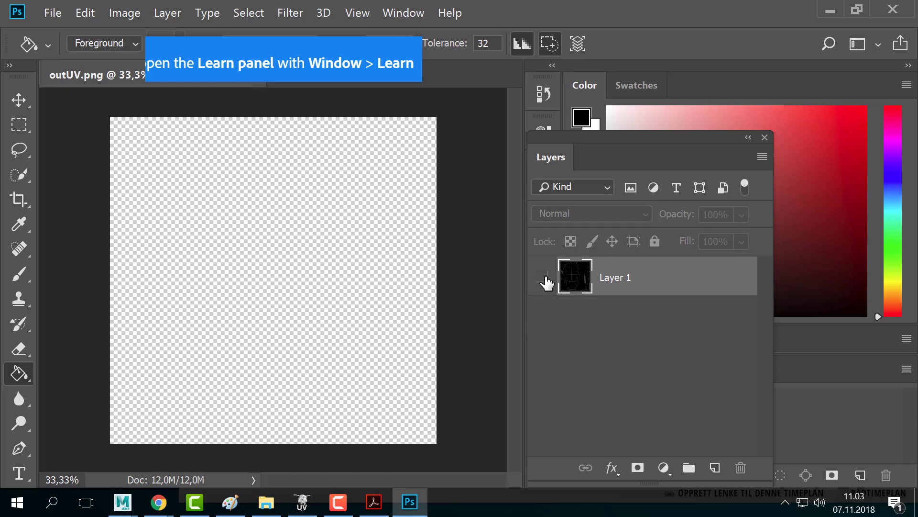
{"action": "left_click", "coordinate": [542, 277]}
{"action": "left_click", "coordinate": [542, 277]}
{"action": "left_click", "coordinate": [543, 277]}
- Zoom into the white-on-black UV layout and back out to inspect it
{"action": "key", "text": "alt+Tab"}
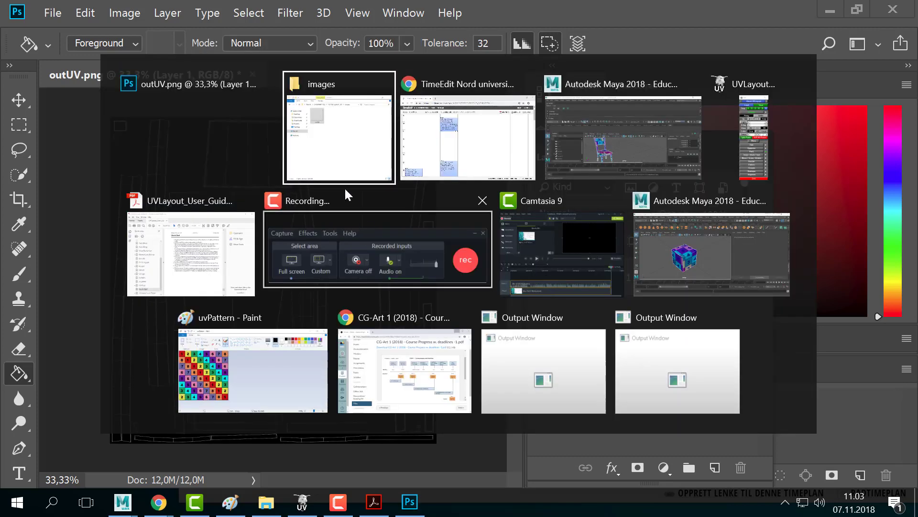
{"action": "left_click", "coordinate": [249, 179]}
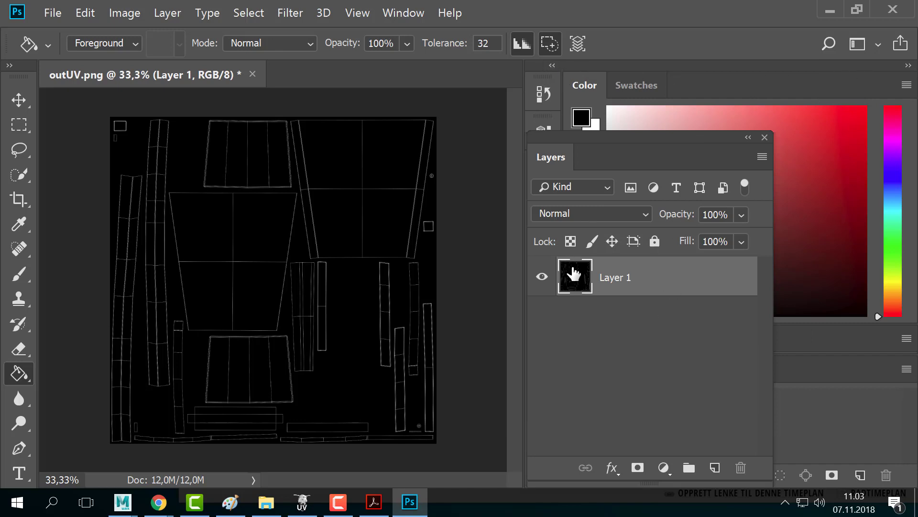
{"action": "key", "text": "z"}
{"action": "left_click", "coordinate": [172, 260]}
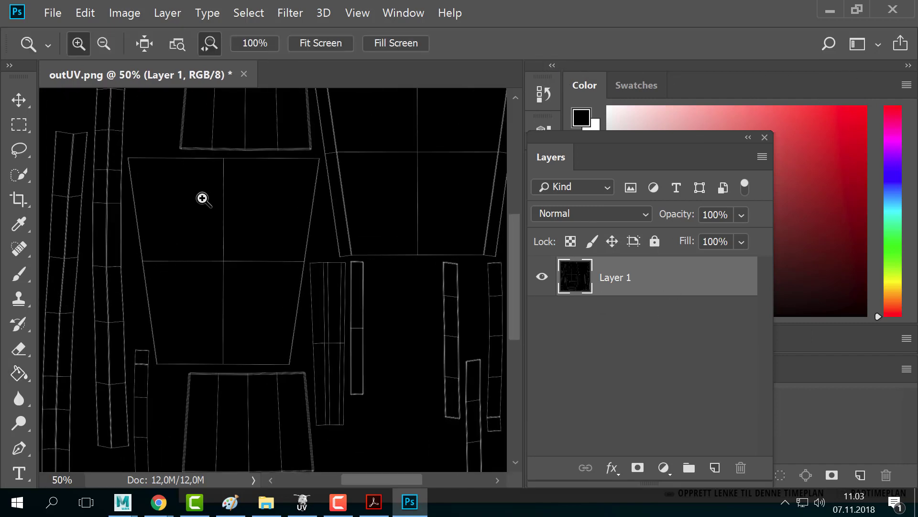
{"action": "left_click", "coordinate": [252, 272], "text": "alt"}
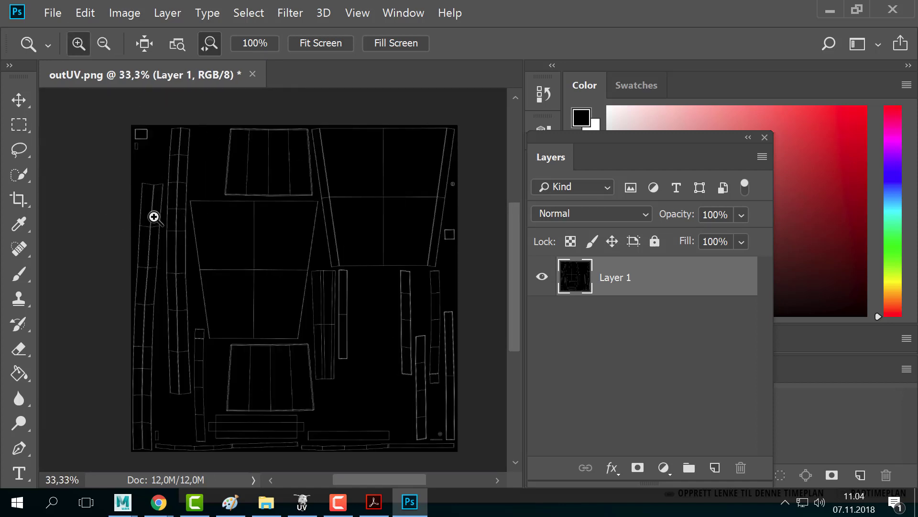
{"action": "key", "text": "alt+Tab"}
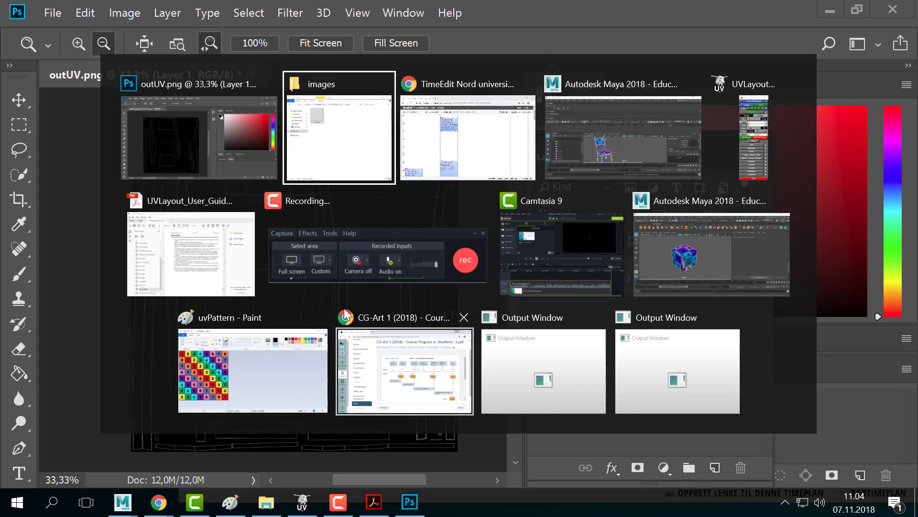
- Open a new Chrome window and load textures.com
{"action": "left_click", "coordinate": [476, 149]}
{"action": "key", "text": "ctrl+n"}
{"action": "left_click_drag", "start_coordinate": [470, 51], "coordinate": [365, 25]}
{"action": "type", "text": "textures.c"}
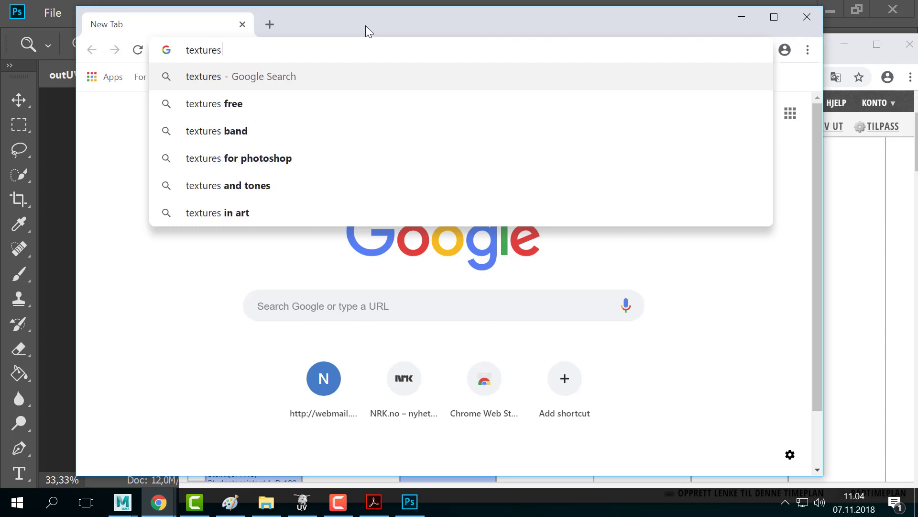
{"action": "type", "text": "om"}
{"action": "key", "text": "Return"}
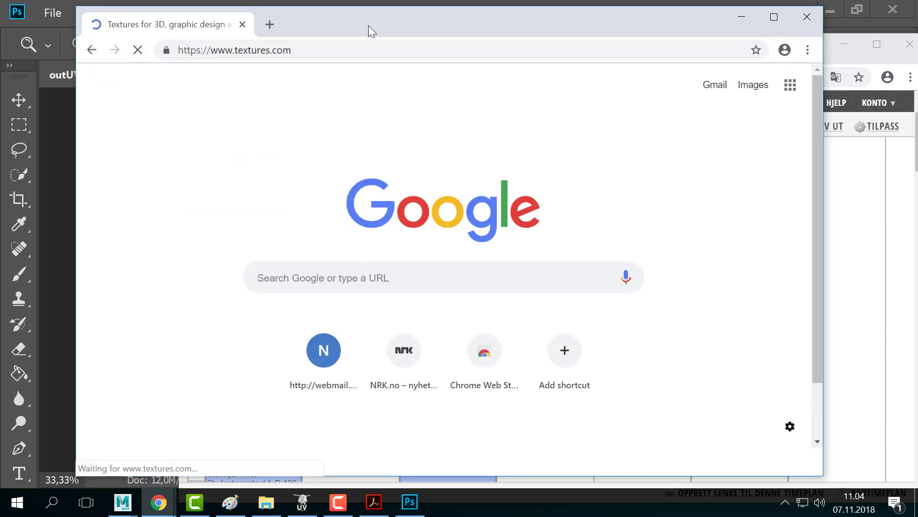
{"action": "scroll", "coordinate": [427, 316], "scroll_direction": "down", "scroll_amount": 10}
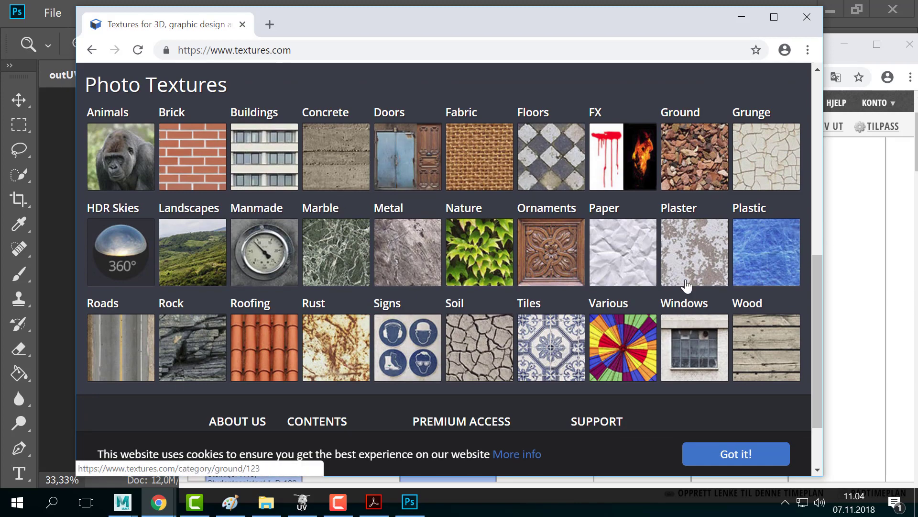
- Open the Wood texture category on textures.com
{"action": "left_click", "coordinate": [719, 369]}
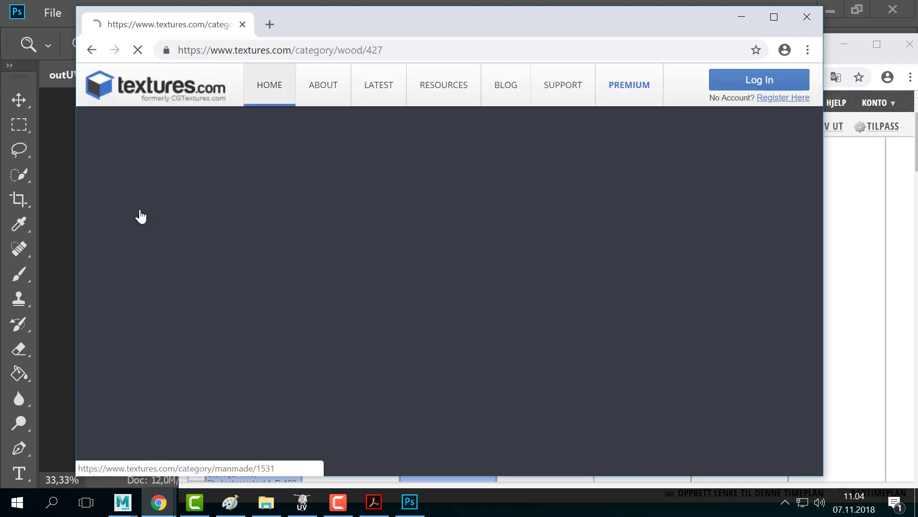
{"action": "scroll", "coordinate": [416, 280], "scroll_direction": "down", "scroll_amount": 20}
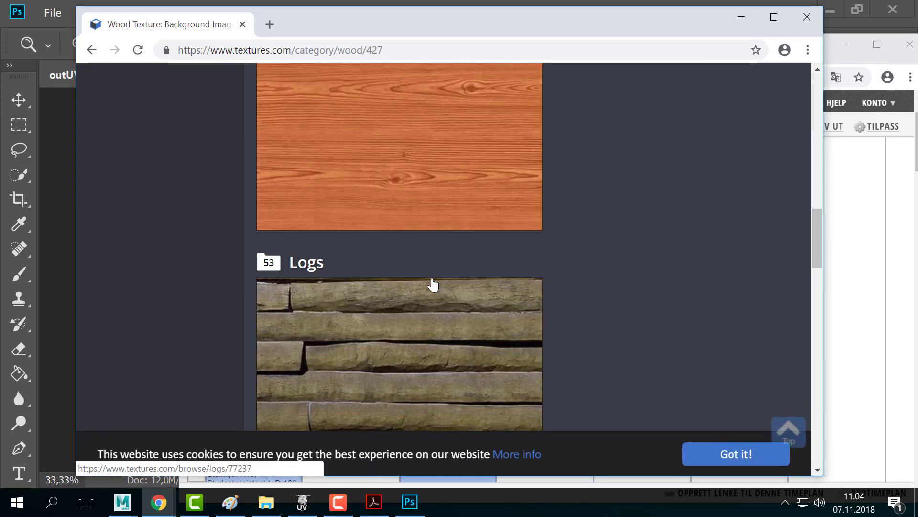
{"action": "scroll", "coordinate": [650, 292], "scroll_direction": "up", "scroll_amount": 3}
{"action": "scroll", "coordinate": [651, 287], "scroll_direction": "down", "scroll_amount": 15}
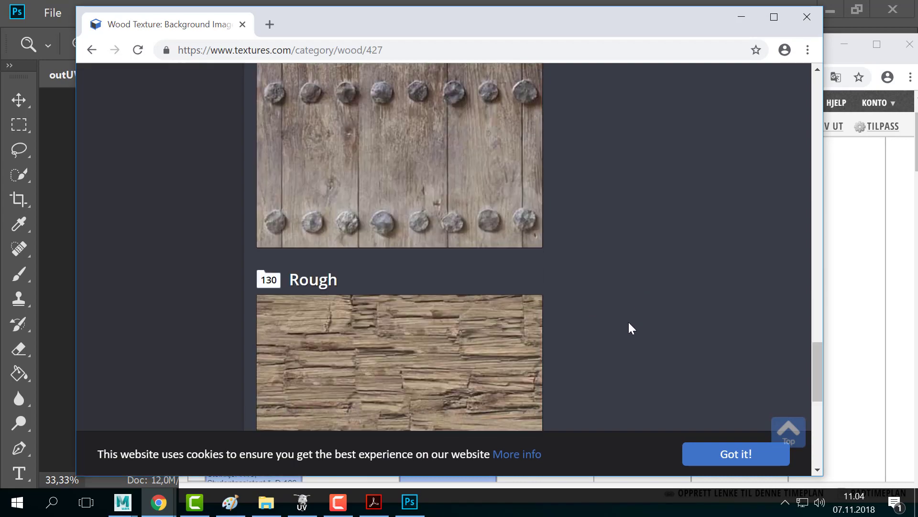
{"action": "scroll", "coordinate": [628, 322], "scroll_direction": "down", "scroll_amount": 5}
{"action": "scroll", "coordinate": [628, 320], "scroll_direction": "up", "scroll_amount": 20}
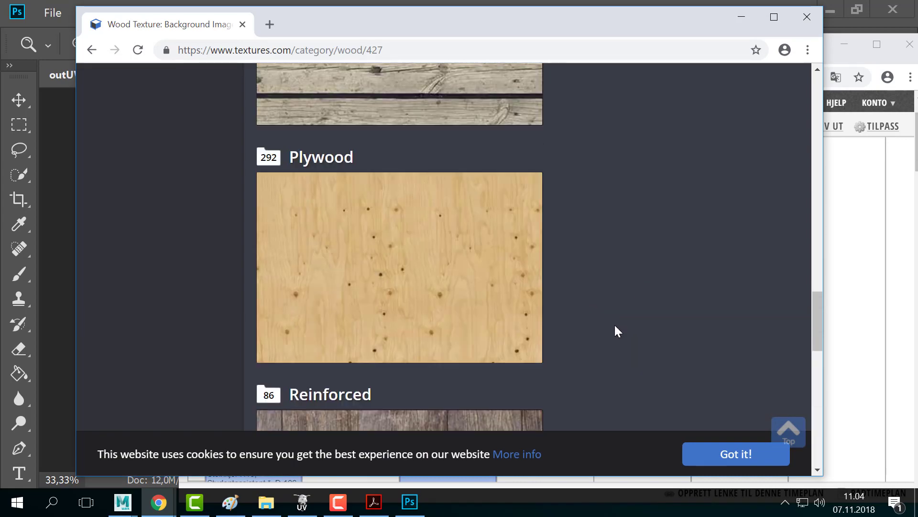
{"action": "scroll", "coordinate": [615, 325], "scroll_direction": "up", "scroll_amount": 16}
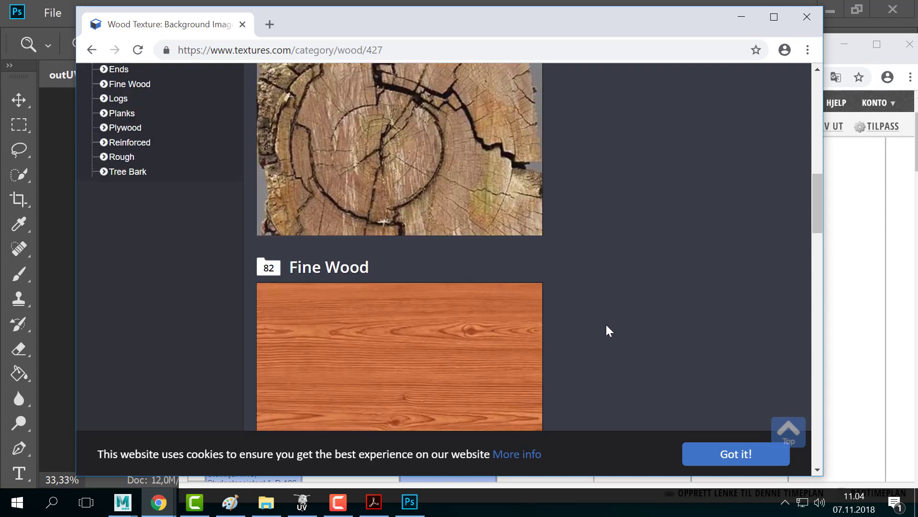
{"action": "scroll", "coordinate": [607, 330], "scroll_direction": "down", "scroll_amount": 5}
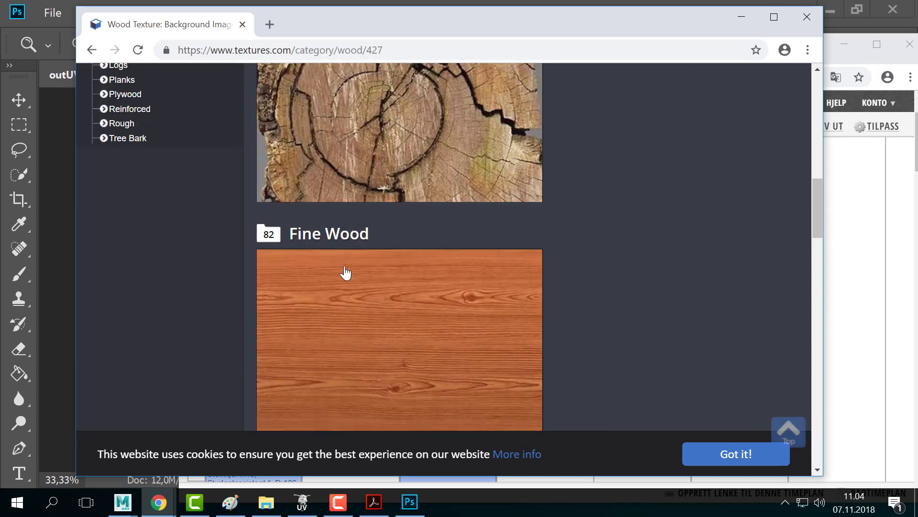
- Open the Fine Wood collection and look through its 82 photosets
{"action": "left_click", "coordinate": [325, 235]}
{"action": "scroll", "coordinate": [612, 249], "scroll_direction": "down", "scroll_amount": 3}
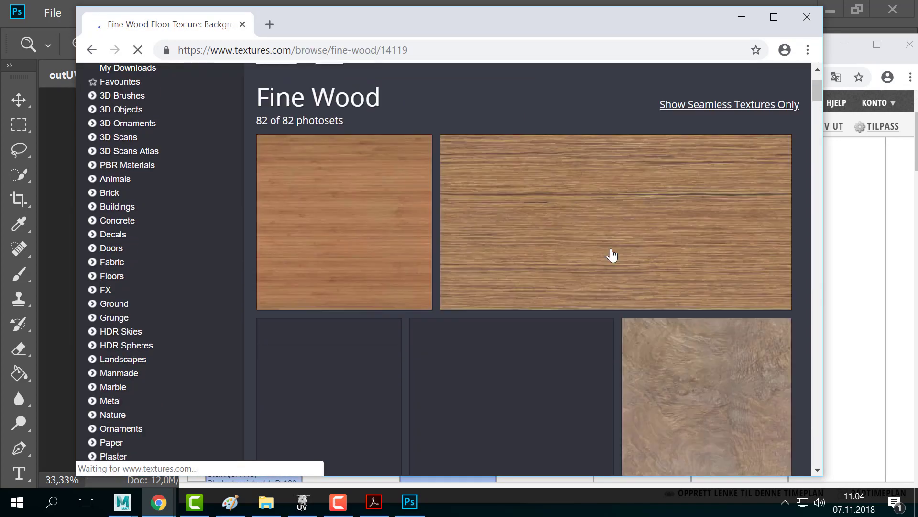
{"action": "scroll", "coordinate": [606, 265], "scroll_direction": "down", "scroll_amount": 8}
{"action": "scroll", "coordinate": [601, 271], "scroll_direction": "up", "scroll_amount": 9}
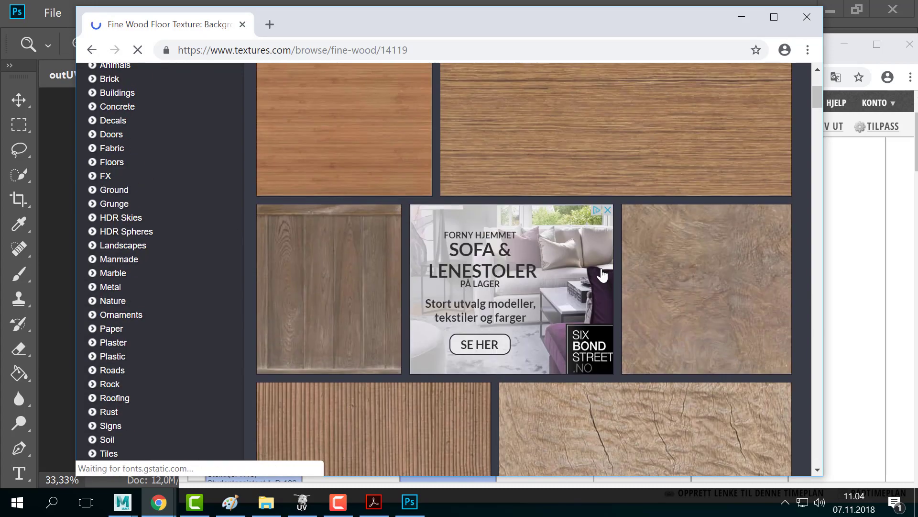
{"action": "left_click_drag", "start_coordinate": [335, 19], "coordinate": [355, 18]}
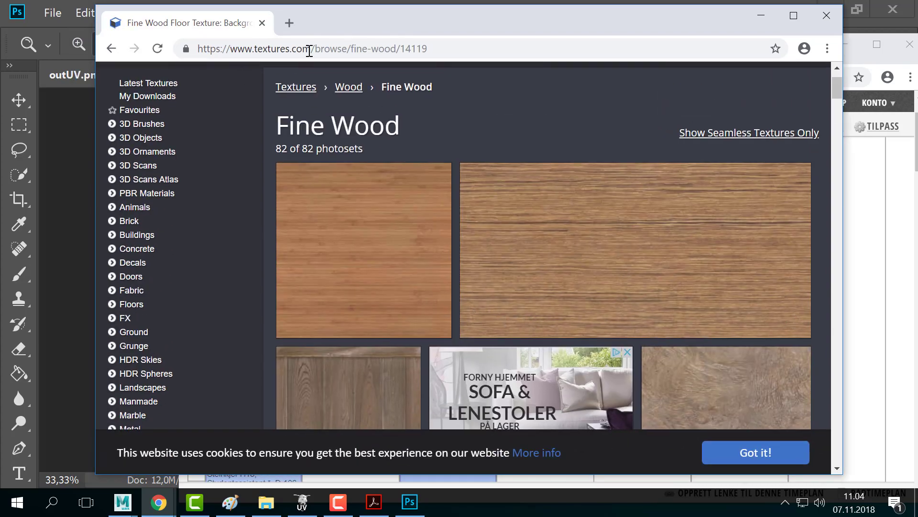
{"action": "scroll", "coordinate": [365, 256], "scroll_direction": "down", "scroll_amount": 5}
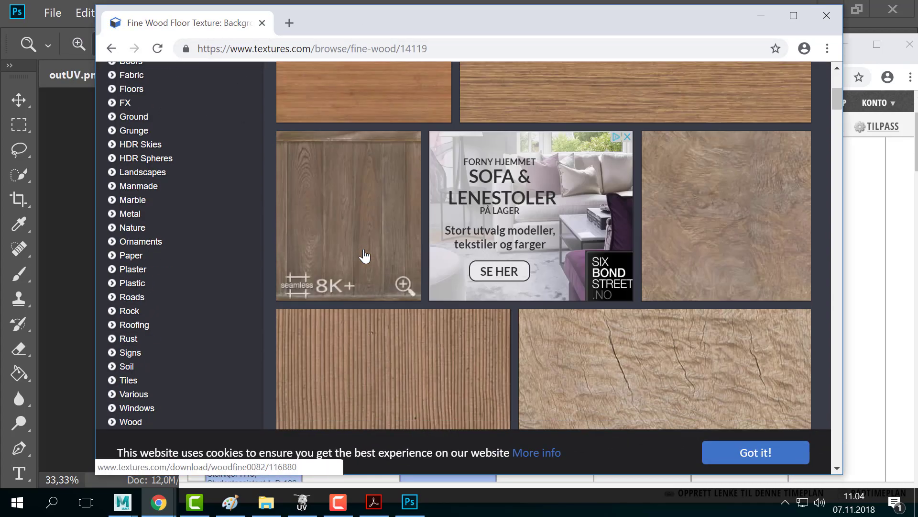
{"action": "scroll", "coordinate": [397, 271], "scroll_direction": "down", "scroll_amount": 5}
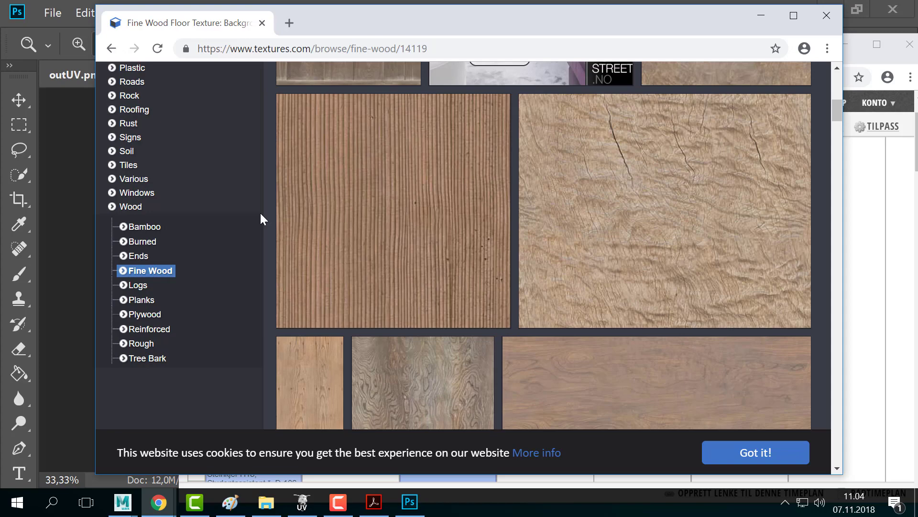
{"action": "key", "text": "ctrl+n"}
- Search Google for 'chair texture'
{"action": "type", "text": "chair"}
{"action": "key", "text": "Return"}
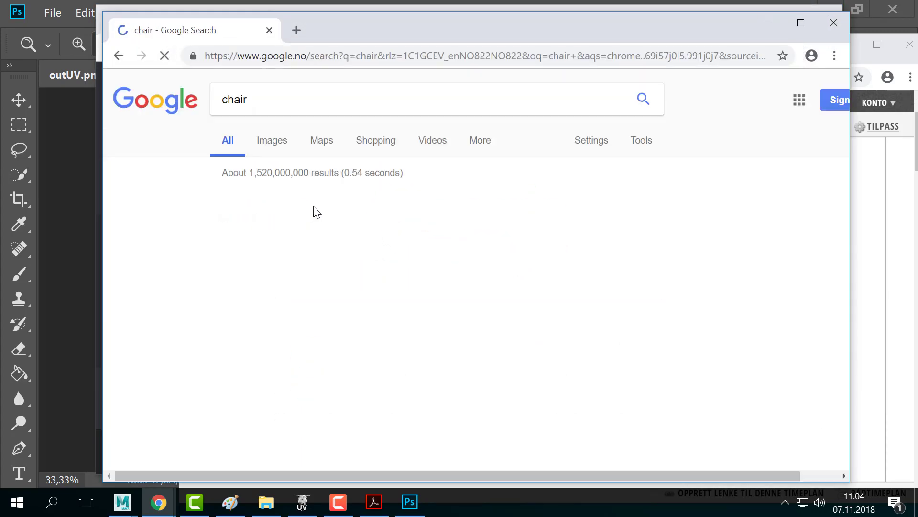
{"action": "left_click", "coordinate": [399, 78]}
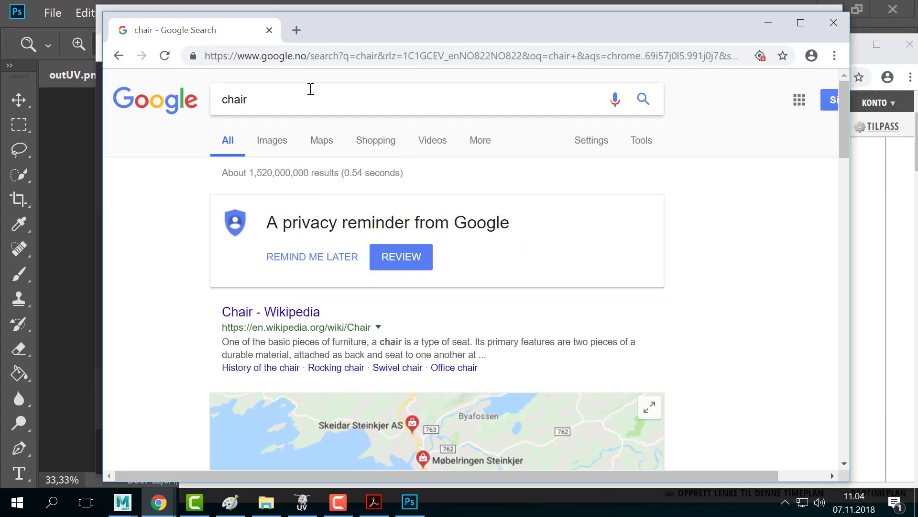
{"action": "left_click", "coordinate": [314, 100]}
{"action": "type", "text": "txt"}
{"action": "key", "text": "BackSpace"}
{"action": "key", "text": "BackSpace"}
{"action": "type", "text": "exture"}
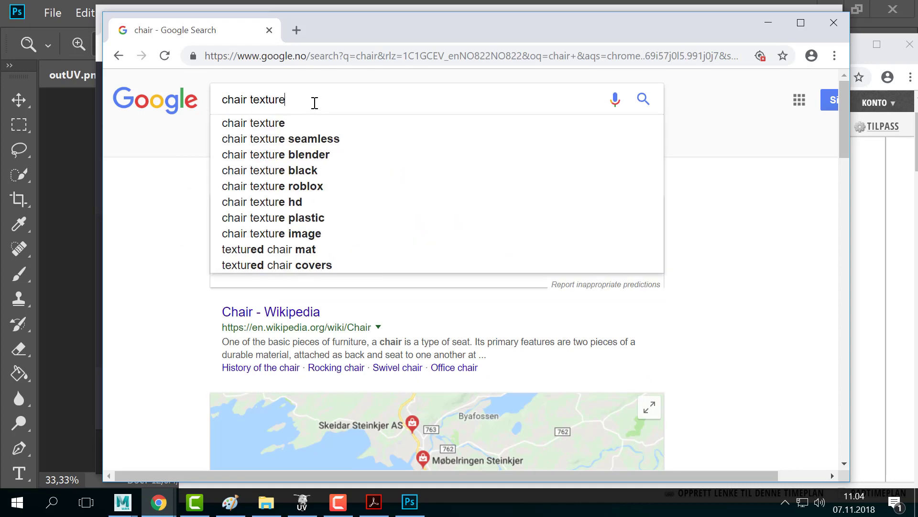
{"action": "key", "text": "Return"}
- Browse the Google image results for chair texture, then return to textures.com
{"action": "left_click", "coordinate": [277, 140]}
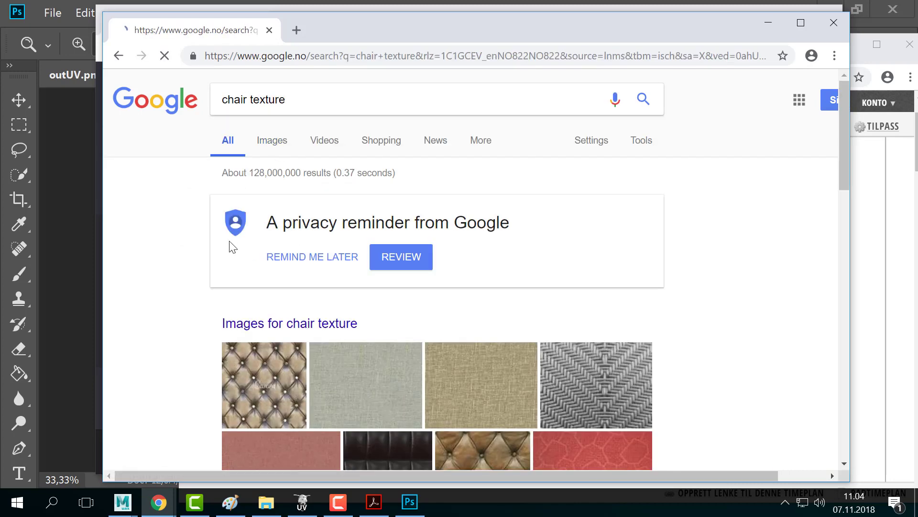
{"action": "scroll", "coordinate": [197, 335], "scroll_direction": "down", "scroll_amount": 20}
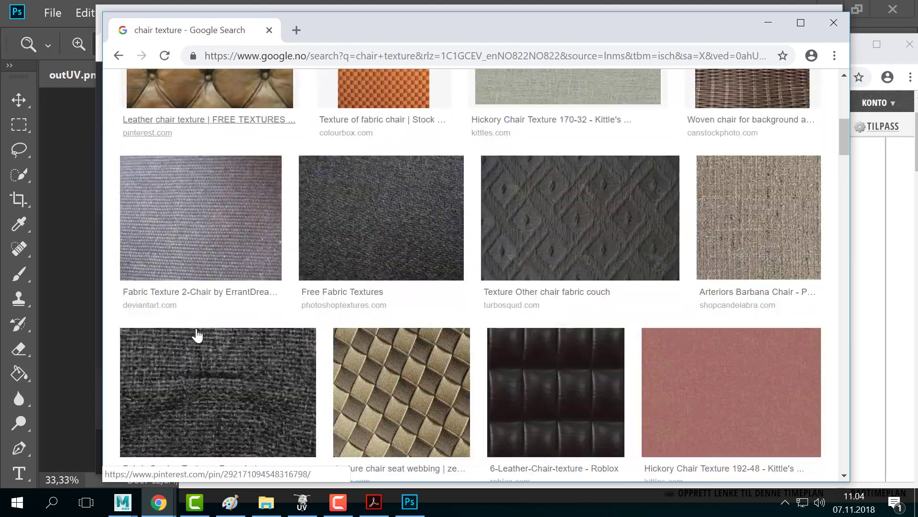
{"action": "scroll", "coordinate": [198, 335], "scroll_direction": "down", "scroll_amount": 10}
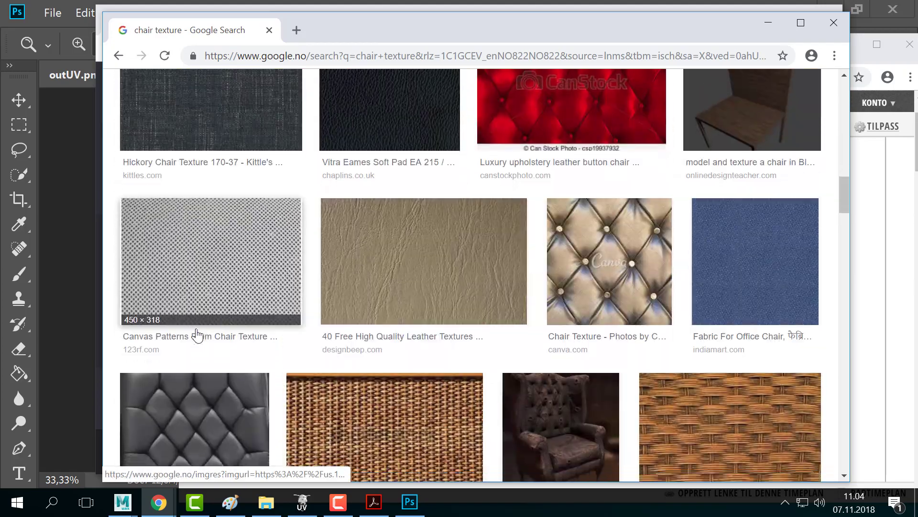
{"action": "scroll", "coordinate": [199, 334], "scroll_direction": "up", "scroll_amount": 5}
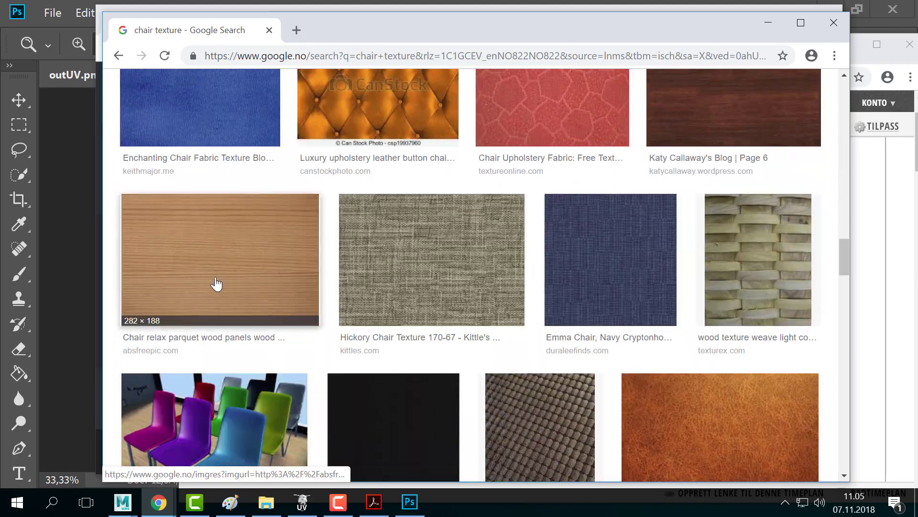
{"action": "scroll", "coordinate": [234, 311], "scroll_direction": "down", "scroll_amount": 8}
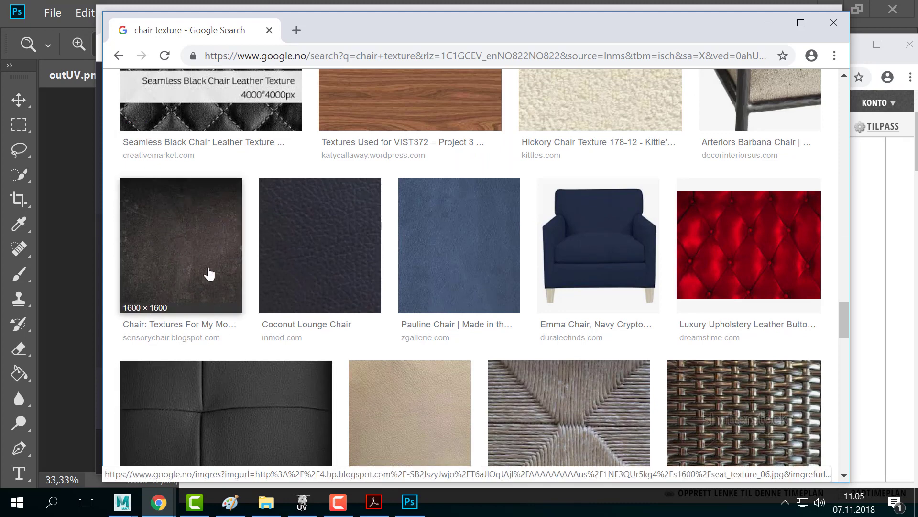
{"action": "scroll", "coordinate": [209, 273], "scroll_direction": "down", "scroll_amount": 15}
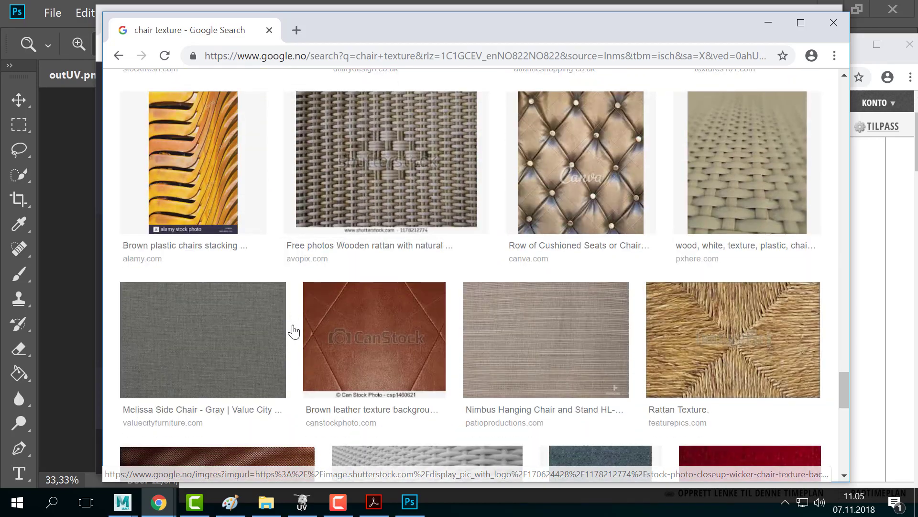
{"action": "scroll", "coordinate": [293, 331], "scroll_direction": "down", "scroll_amount": 8}
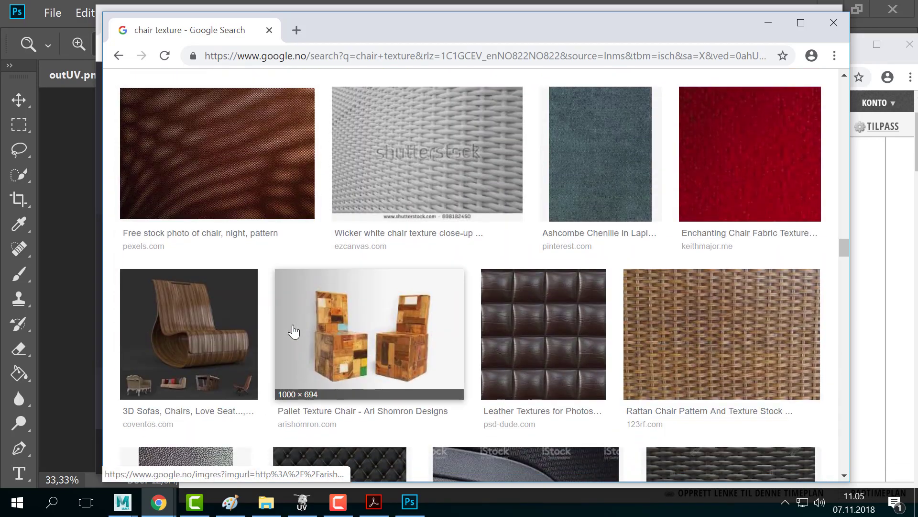
{"action": "scroll", "coordinate": [294, 331], "scroll_direction": "down", "scroll_amount": 12}
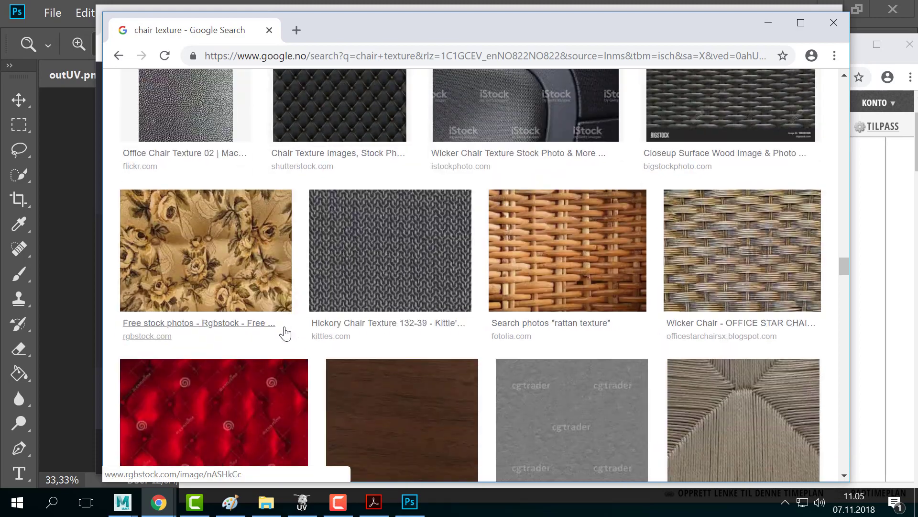
{"action": "scroll", "coordinate": [311, 295], "scroll_direction": "up", "scroll_amount": 6}
{"action": "scroll", "coordinate": [311, 295], "scroll_direction": "down", "scroll_amount": 3}
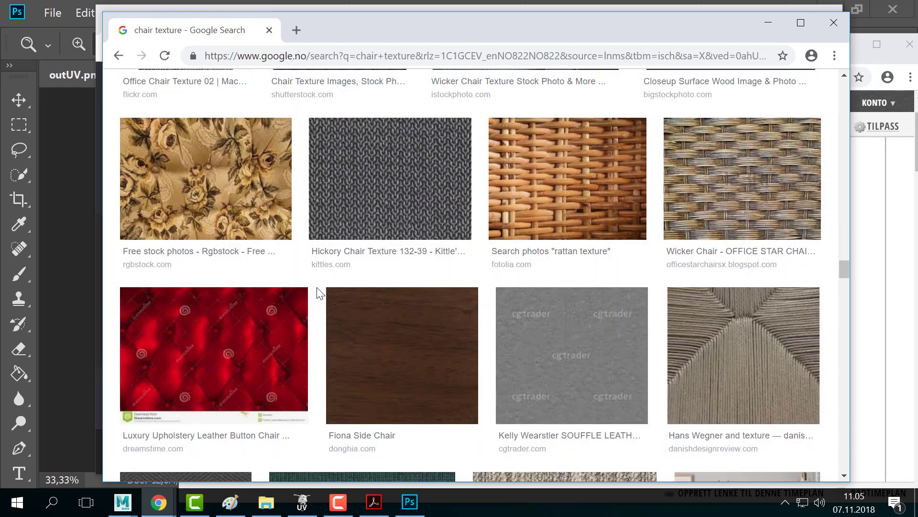
{"action": "scroll", "coordinate": [318, 294], "scroll_direction": "down", "scroll_amount": 14}
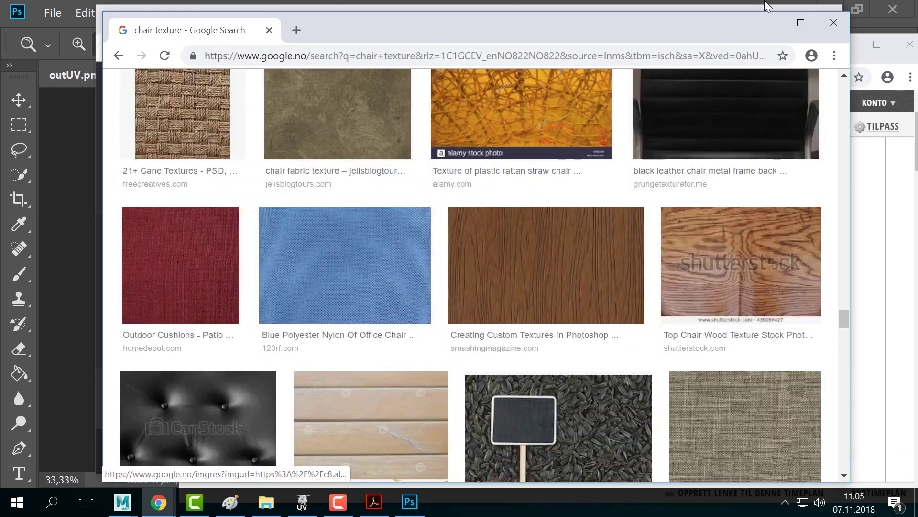
{"action": "left_click", "coordinate": [764, 6]}
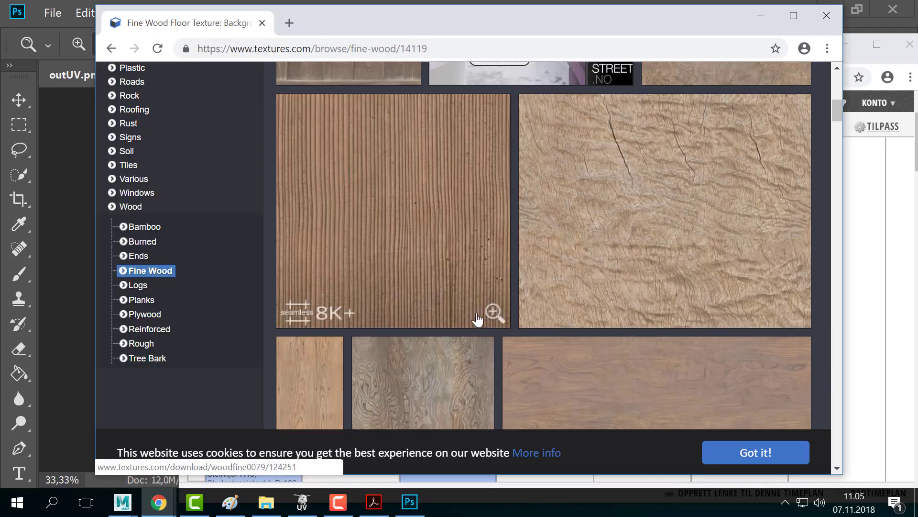
- Open the WoodFine0086 texture's download page
{"action": "scroll", "coordinate": [472, 362], "scroll_direction": "up", "scroll_amount": 10}
{"action": "scroll", "coordinate": [472, 362], "scroll_direction": "up", "scroll_amount": 1}
{"action": "left_click", "coordinate": [361, 289]}
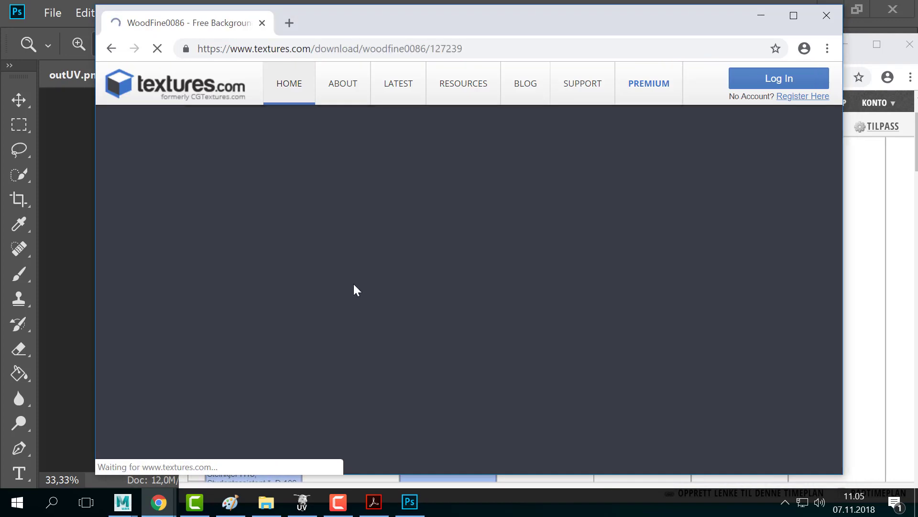
{"action": "scroll", "coordinate": [601, 301], "scroll_direction": "down", "scroll_amount": 3}
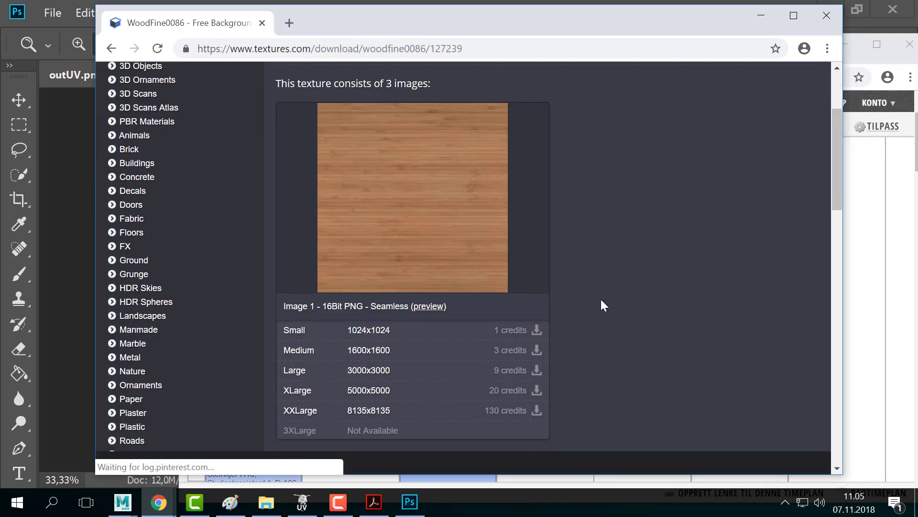
- Log in to textures.com with the account e-mail and password, declining to save the password
{"action": "left_click", "coordinate": [799, 79]}
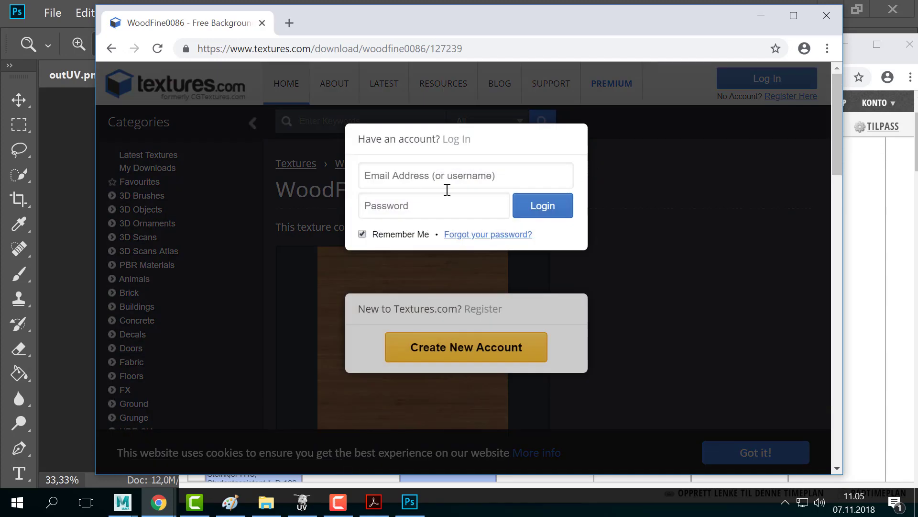
{"action": "left_click", "coordinate": [418, 171]}
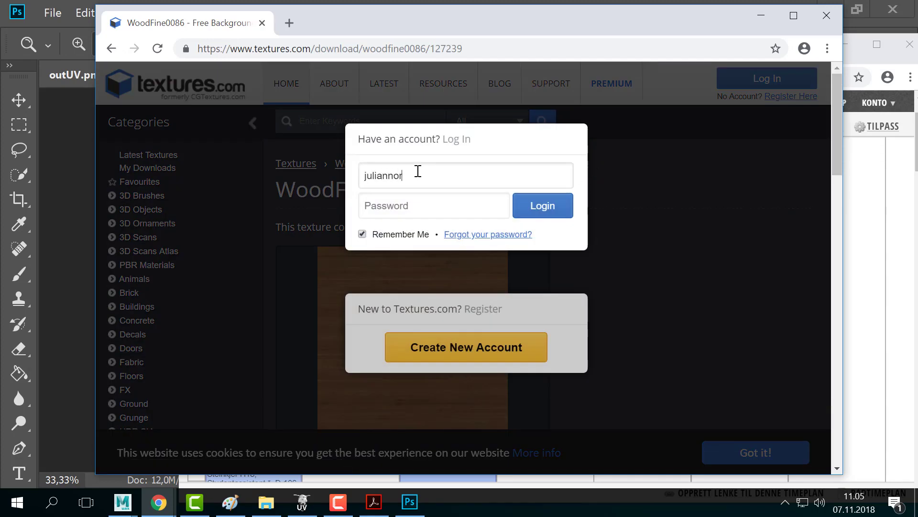
{"action": "key", "text": "ctrl+BackSpace"}
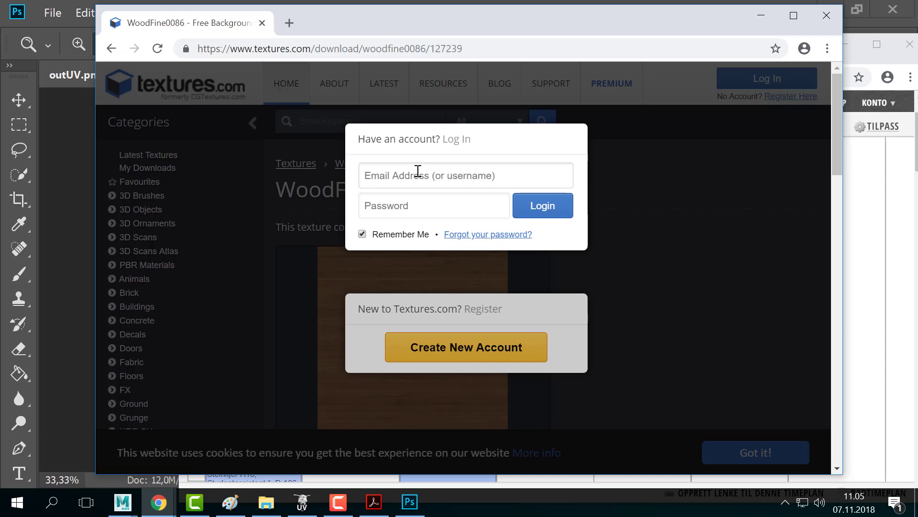
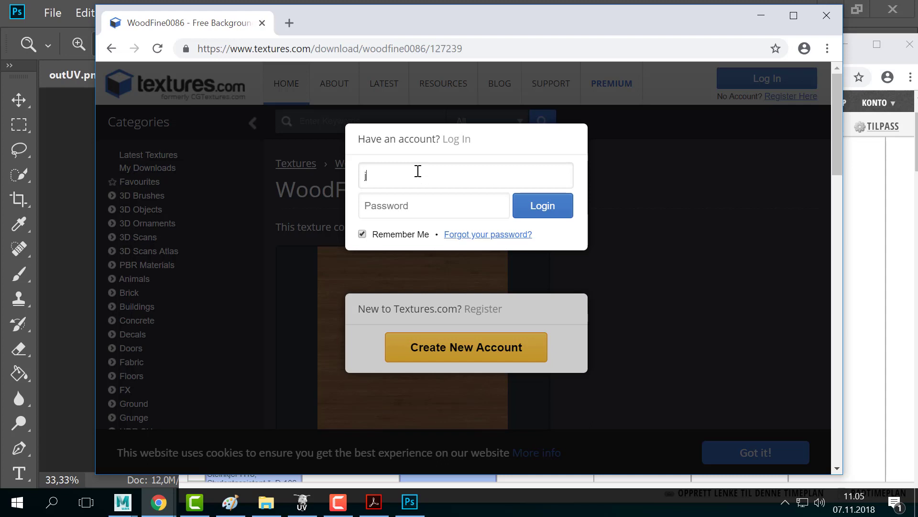
{"action": "key", "text": "Tab"}
{"action": "type", "text": "•••••••••"}
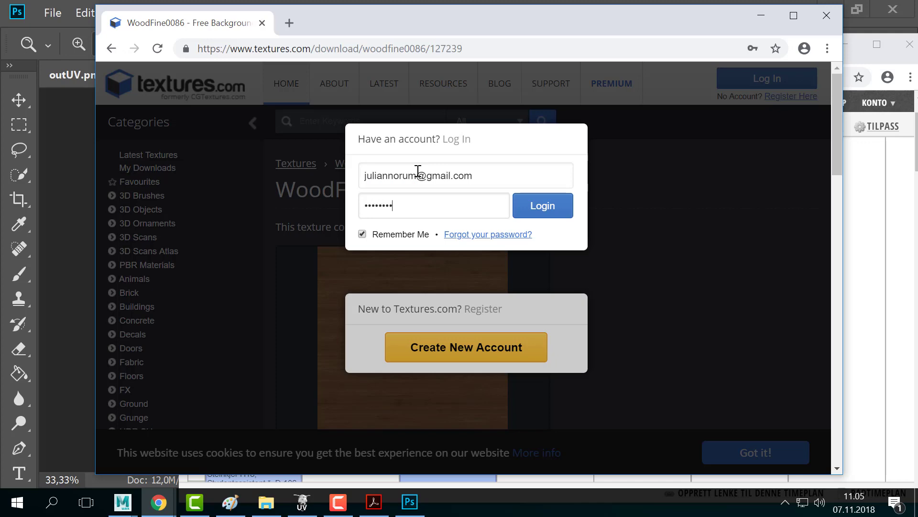
{"action": "key", "text": "Return"}
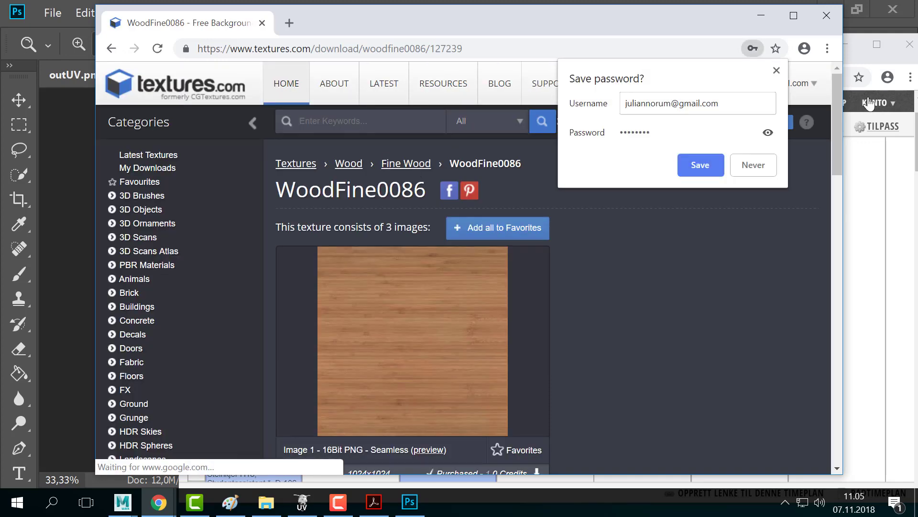
{"action": "left_click", "coordinate": [553, 241]}
- Download the Small 1024x1024 texture and show the file in its folder
{"action": "scroll", "coordinate": [553, 240], "scroll_direction": "down", "scroll_amount": 3}
{"action": "scroll", "coordinate": [504, 259], "scroll_direction": "up", "scroll_amount": 2}
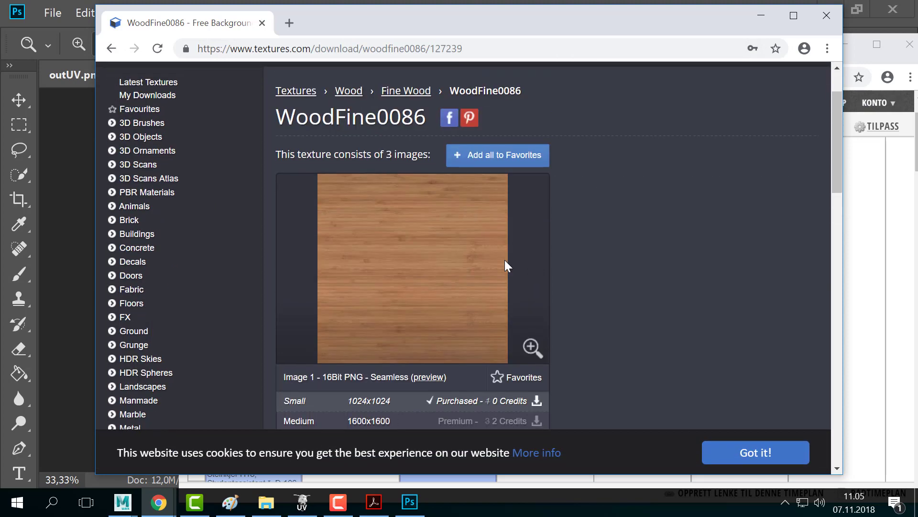
{"action": "scroll", "coordinate": [431, 287], "scroll_direction": "down", "scroll_amount": 2}
{"action": "scroll", "coordinate": [366, 320], "scroll_direction": "up", "scroll_amount": 2}
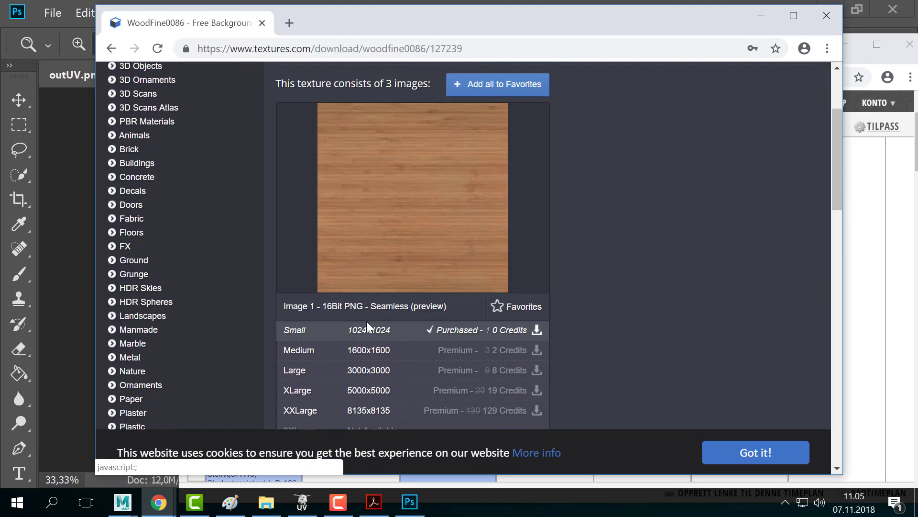
{"action": "left_click", "coordinate": [390, 331]}
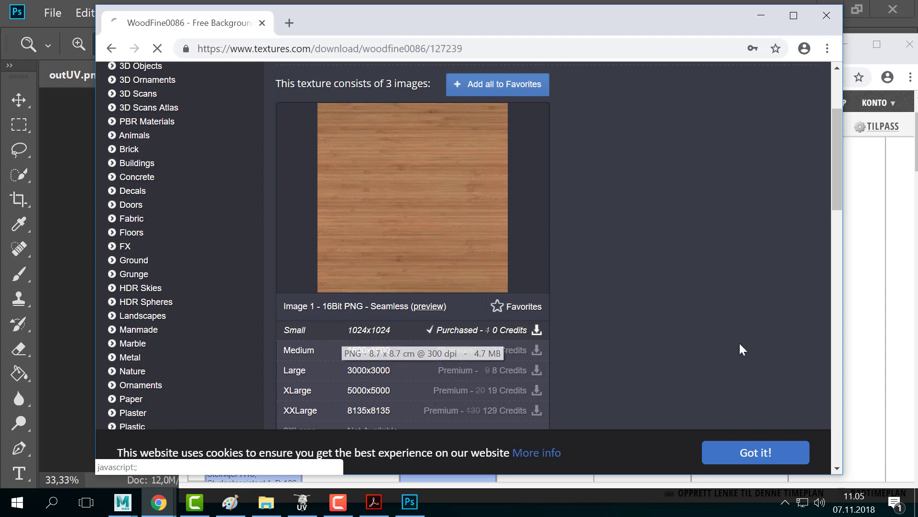
{"action": "left_click", "coordinate": [239, 457]}
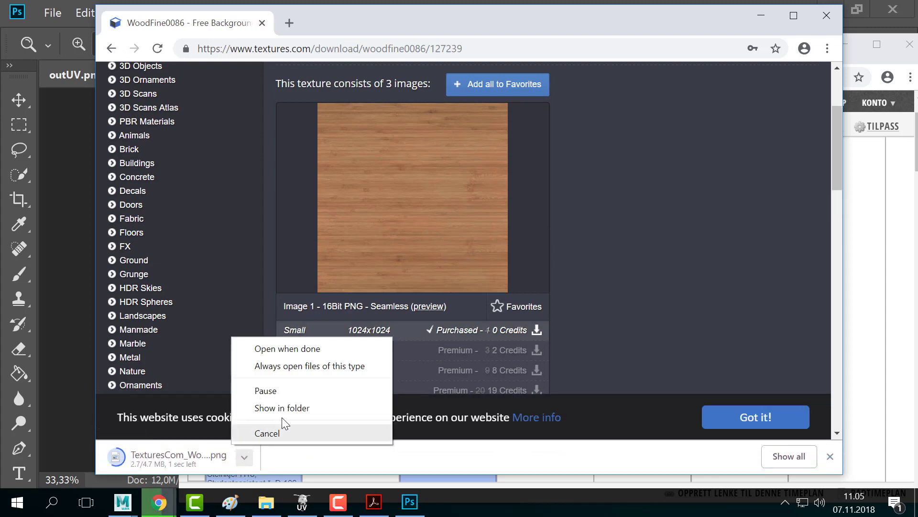
{"action": "left_click", "coordinate": [283, 408]}
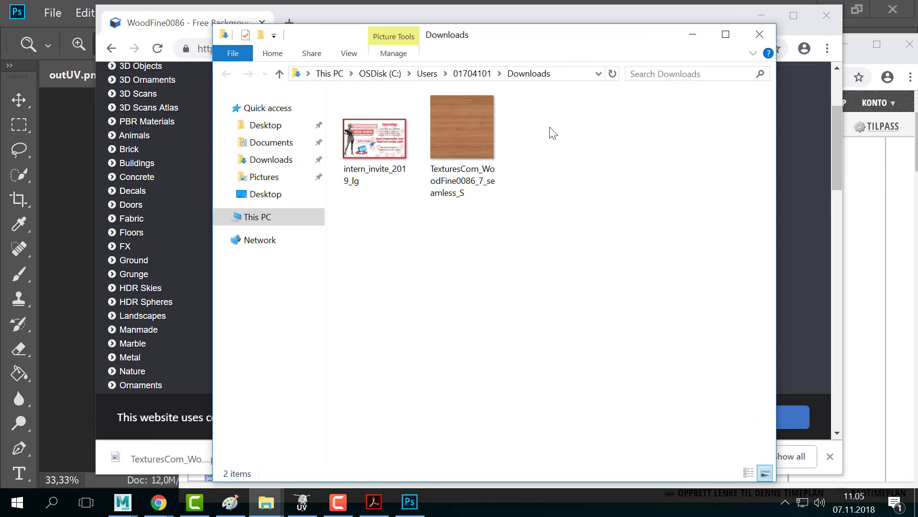
- Select the downloaded wood texture file in the Downloads window
{"action": "left_click_drag", "start_coordinate": [509, 43], "coordinate": [837, 154]}
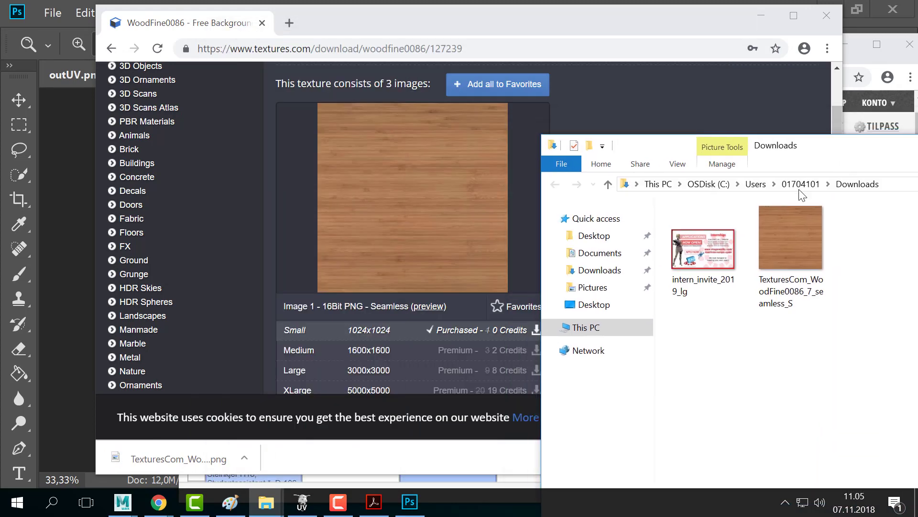
{"action": "scroll", "coordinate": [444, 328], "scroll_direction": "down", "scroll_amount": 1}
{"action": "scroll", "coordinate": [444, 328], "scroll_direction": "down", "scroll_amount": 2}
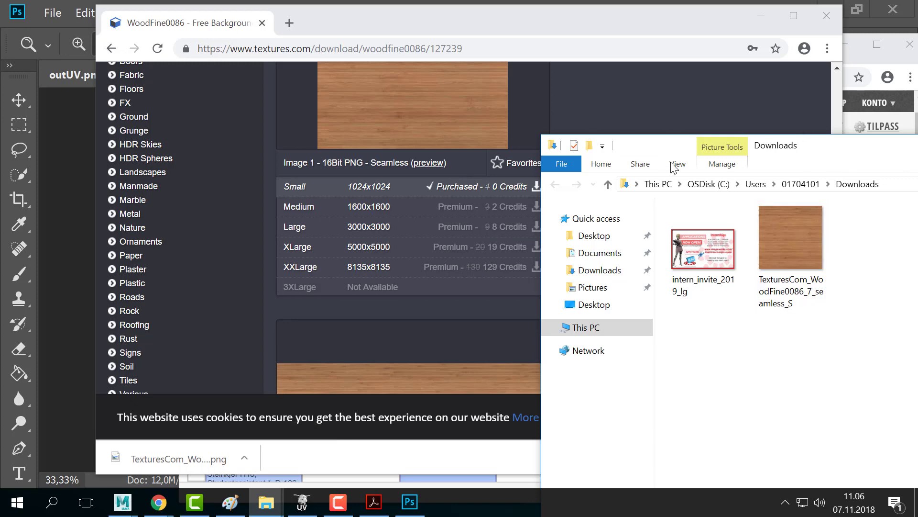
{"action": "left_click_drag", "start_coordinate": [670, 145], "coordinate": [362, 88]}
{"action": "left_click", "coordinate": [480, 173]}
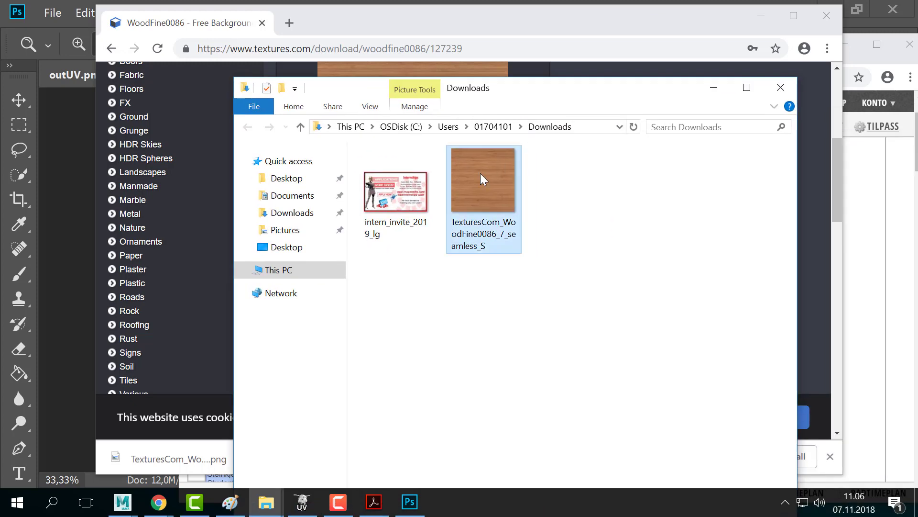
- Navigate to the 181107_CGArt1_UV project folder on drive D:
{"action": "left_click", "coordinate": [273, 270]}
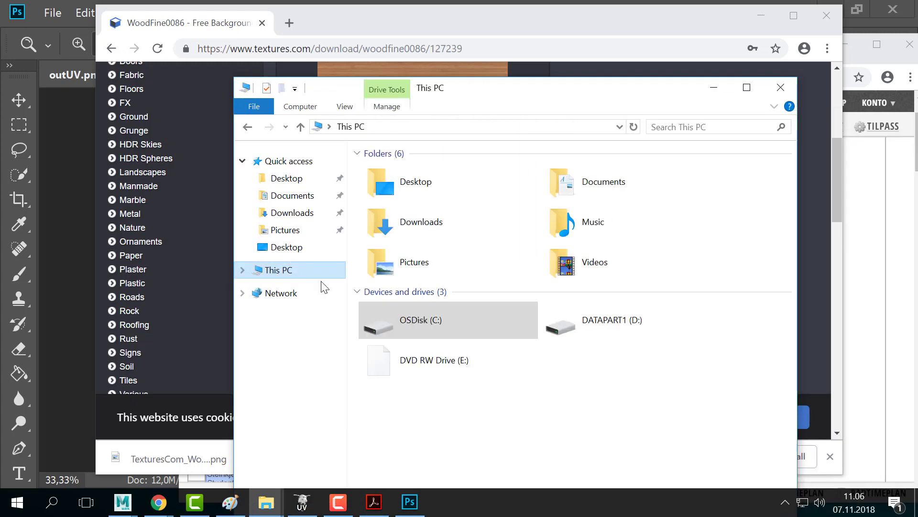
{"action": "double_click", "coordinate": [670, 331]}
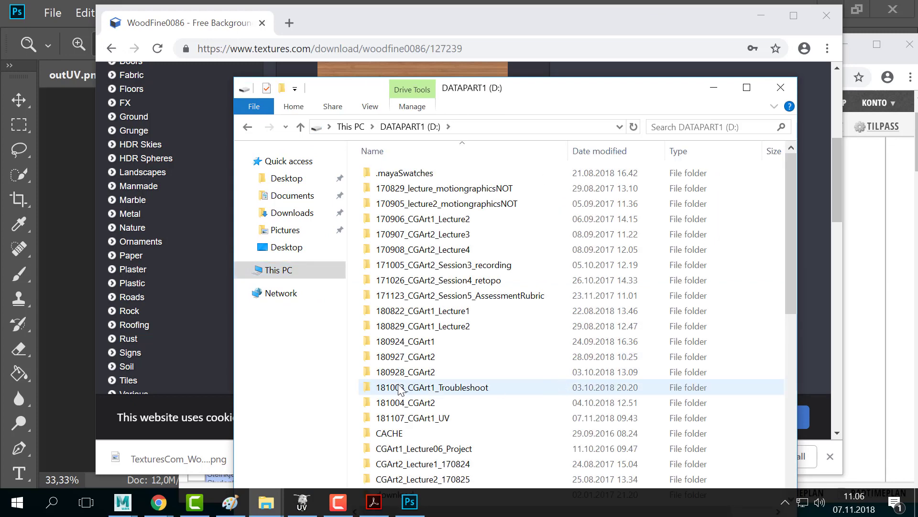
{"action": "scroll", "coordinate": [401, 390], "scroll_direction": "down", "scroll_amount": 2}
{"action": "left_click", "coordinate": [418, 330]}
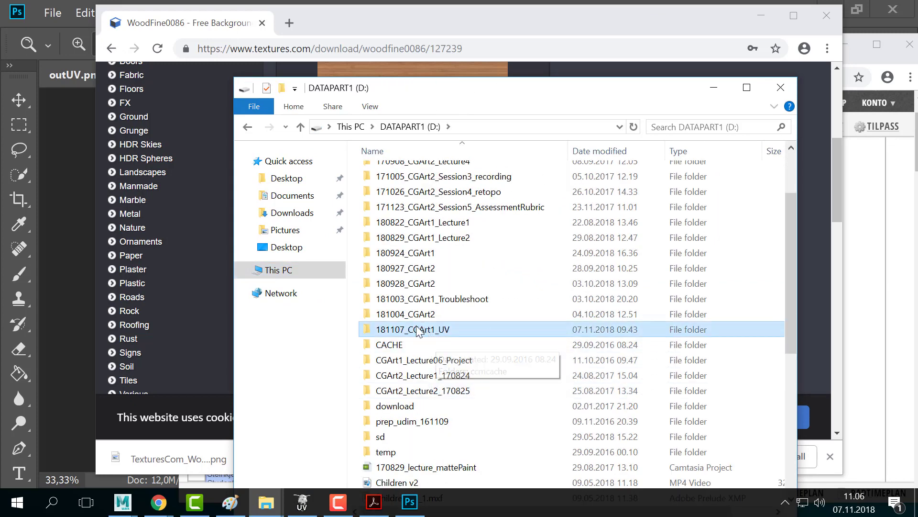
{"action": "double_click", "coordinate": [417, 330]}
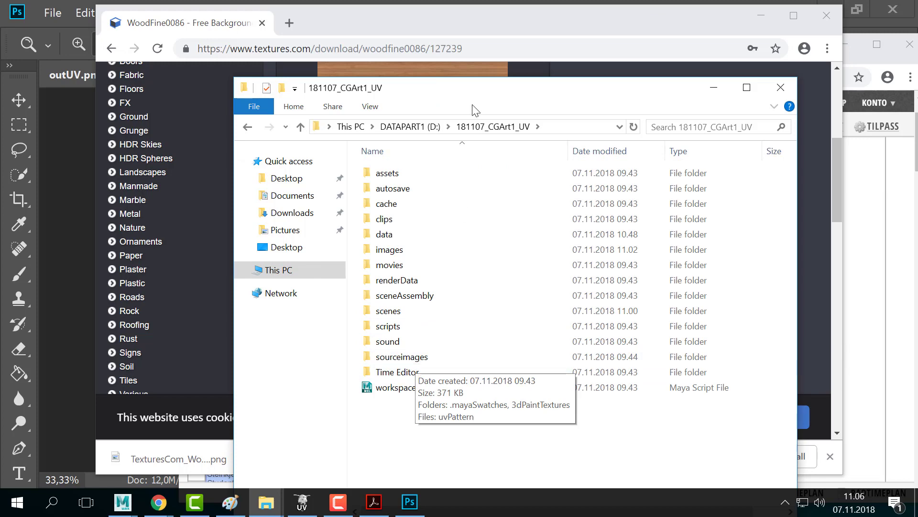
{"action": "left_click_drag", "start_coordinate": [660, 106], "coordinate": [818, 54]}
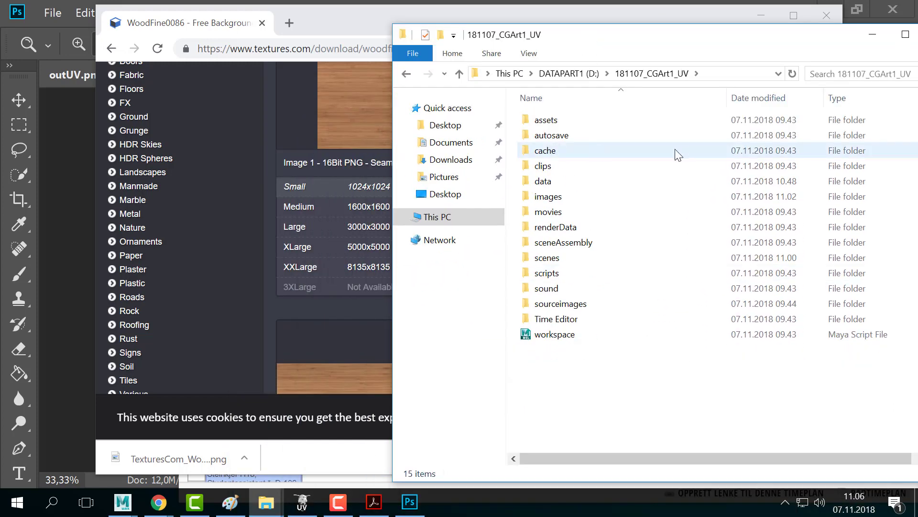
{"action": "left_click_drag", "start_coordinate": [569, 45], "coordinate": [727, 53]}
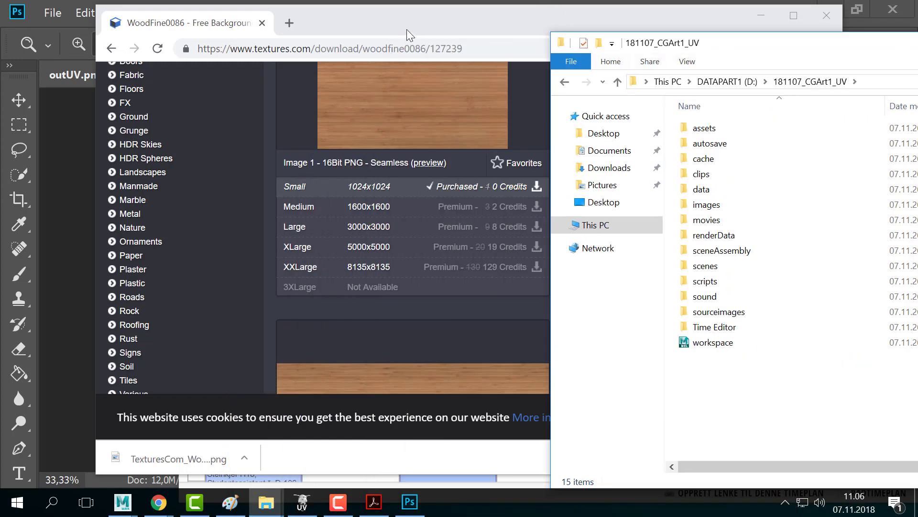
{"action": "left_click_drag", "start_coordinate": [407, 30], "coordinate": [362, 43]}
{"action": "scroll", "coordinate": [383, 250], "scroll_direction": "up", "scroll_amount": 5}
{"action": "left_click", "coordinate": [813, 64]}
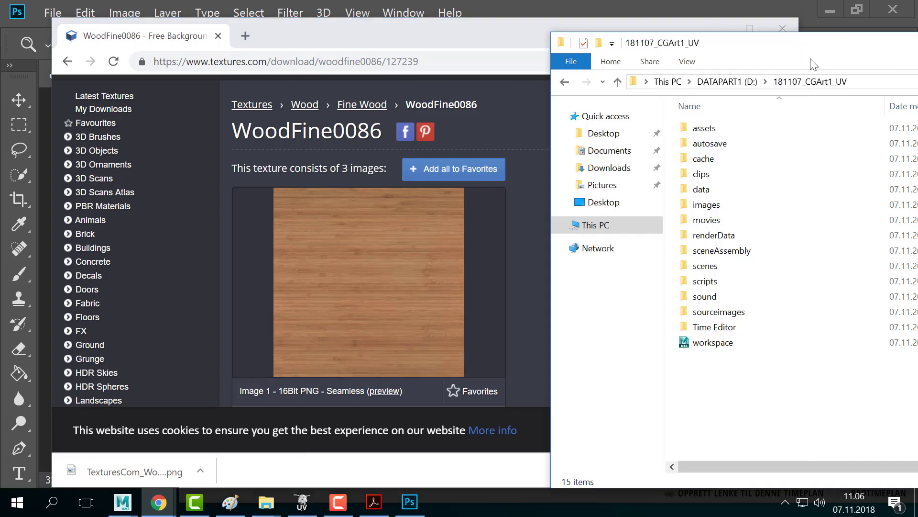
{"action": "left_click_drag", "start_coordinate": [813, 64], "coordinate": [606, 51]}
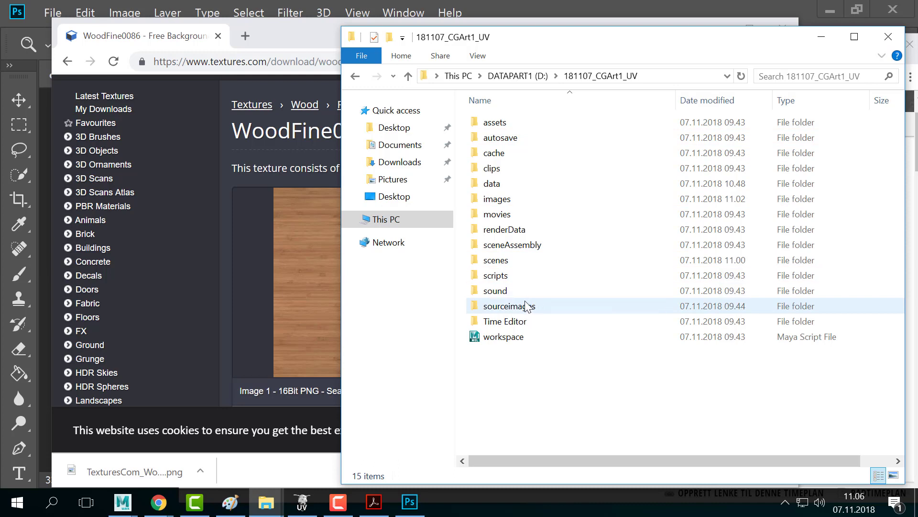
- Paste the texture into the data folder and open it with Adobe Photoshop CC 2018
{"action": "left_click", "coordinate": [504, 186]}
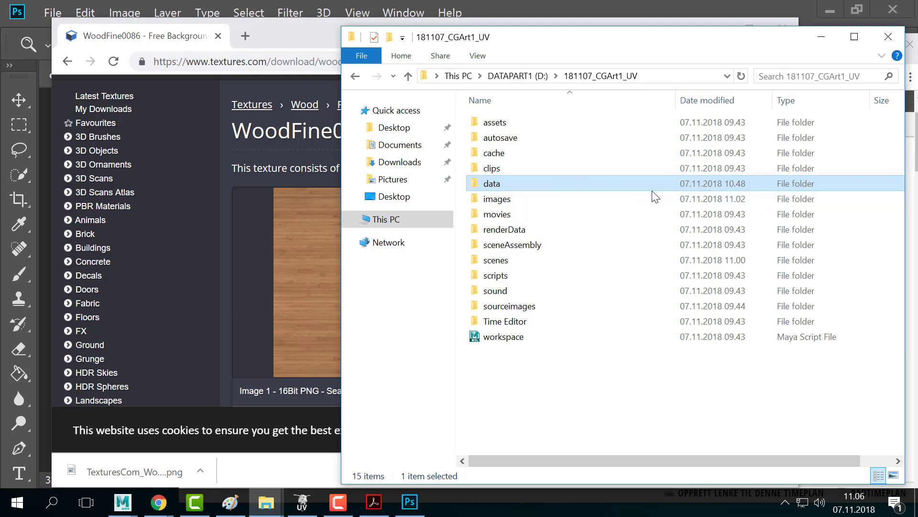
{"action": "double_click", "coordinate": [503, 180]}
{"action": "key", "text": "ctrl+v"}
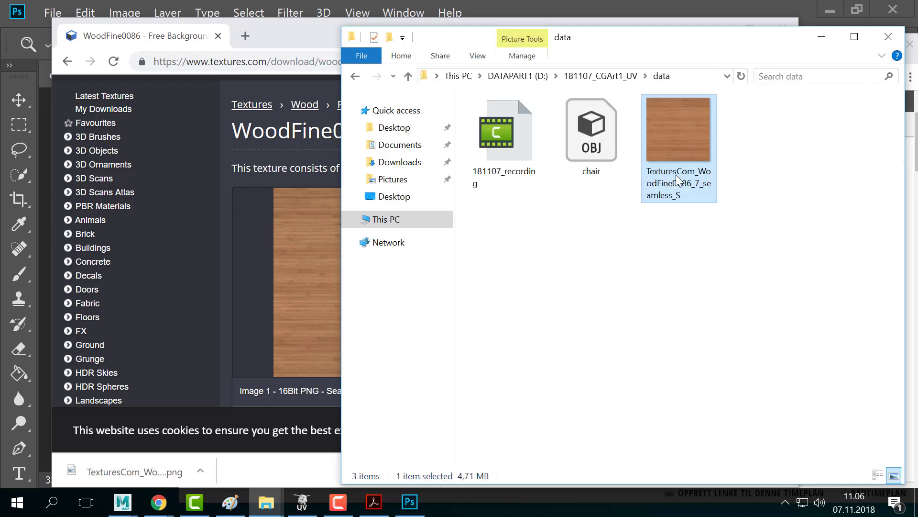
{"action": "right_click", "coordinate": [693, 122]}
{"action": "mouse_move", "coordinate": [765, 288]}
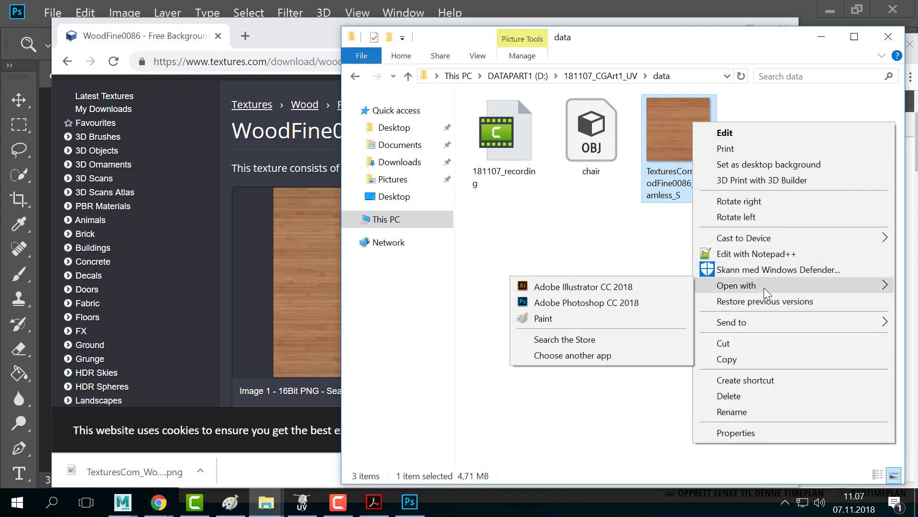
{"action": "left_click", "coordinate": [579, 306]}
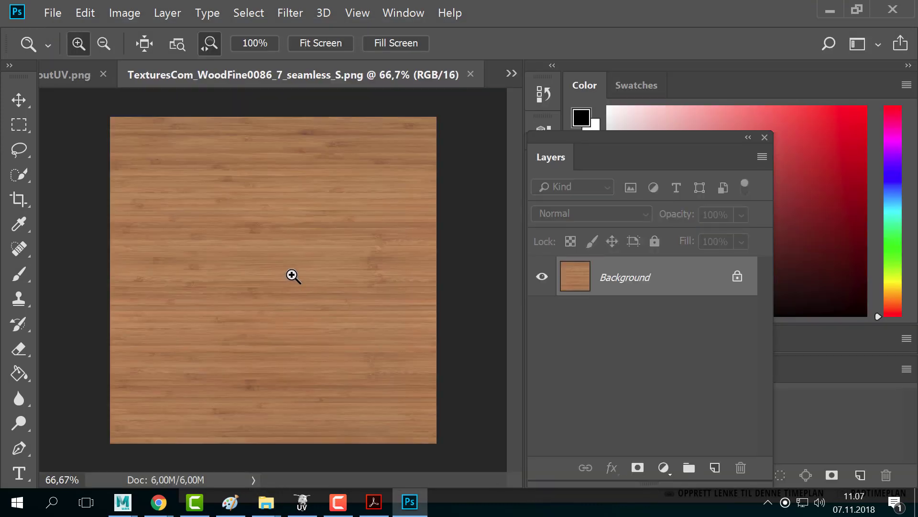
- Copy the whole wood image and paste it into outUV.png as a new layer
{"action": "key", "text": "ctrl+a"}
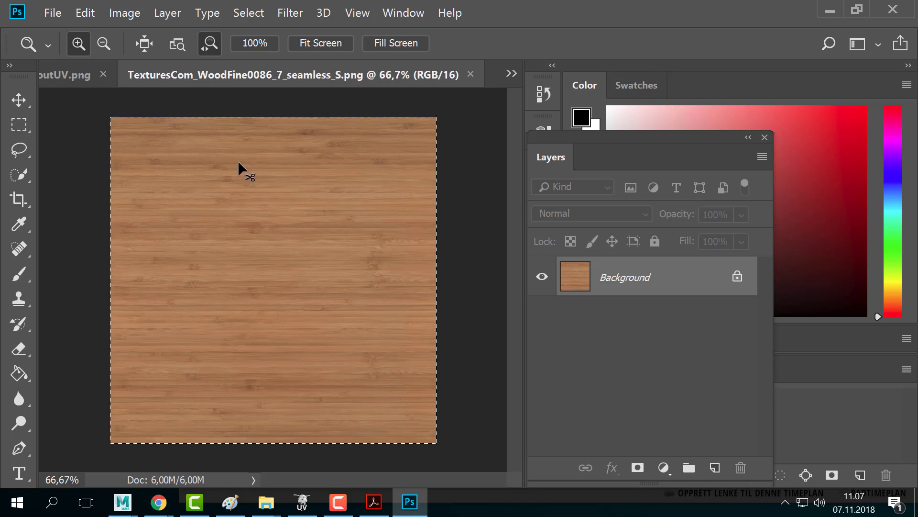
{"action": "key", "text": "ctrl+w"}
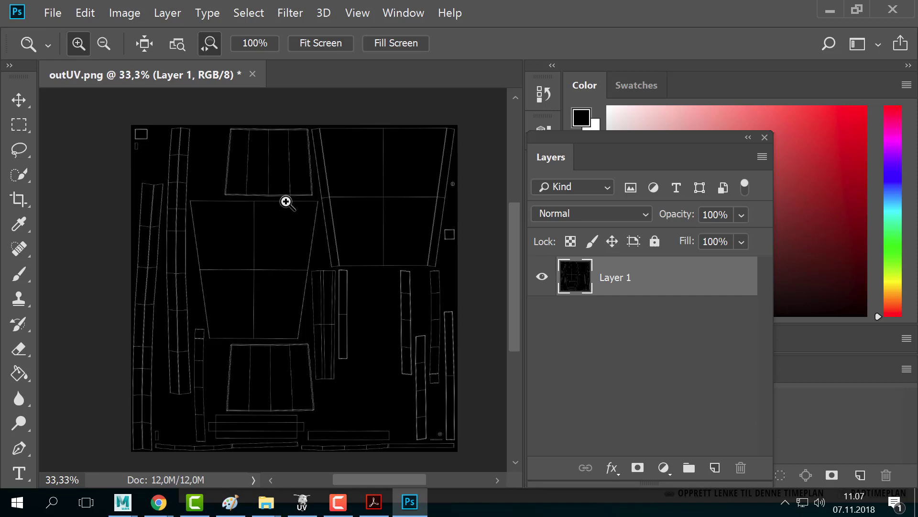
{"action": "key", "text": "ctrl+v"}
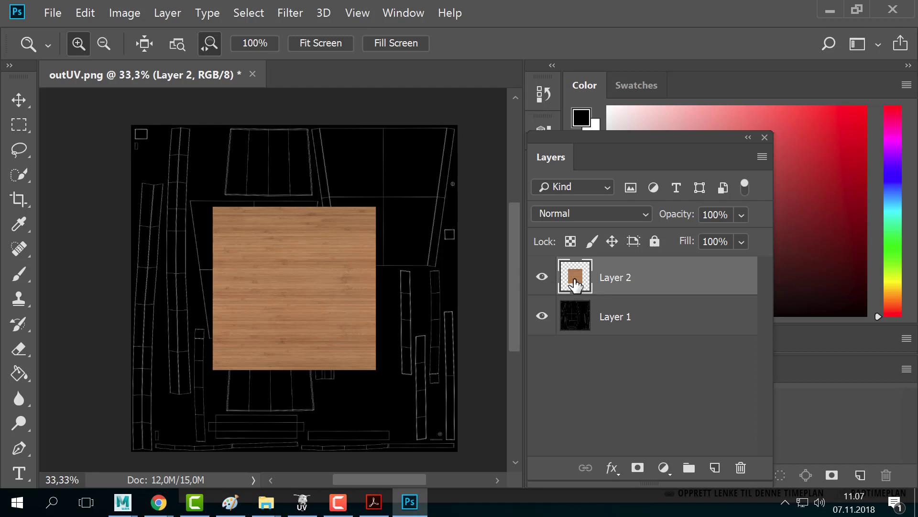
- Move the wood layer (Layer 2) beneath the UV wireframe layer
{"action": "left_click", "coordinate": [182, 254]}
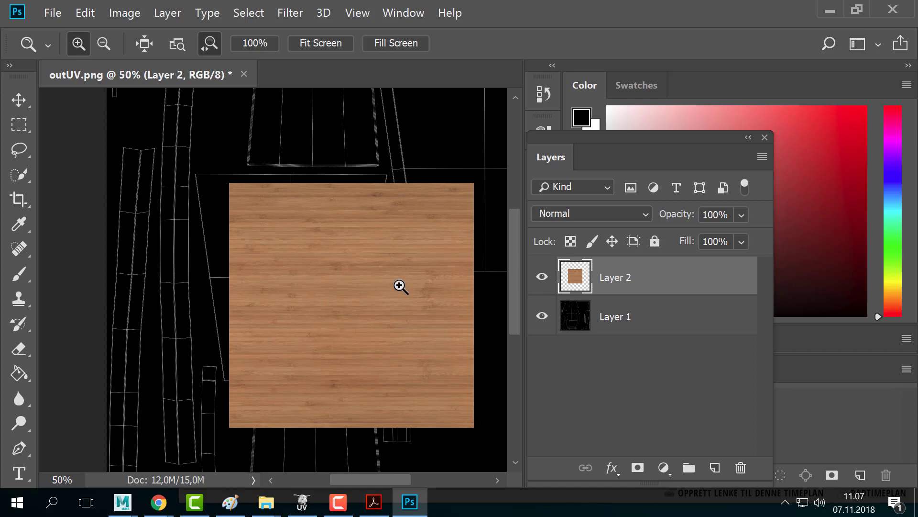
{"action": "left_click", "coordinate": [309, 260]}
{"action": "left_click", "coordinate": [345, 361], "text": "alt"}
{"action": "left_click", "coordinate": [347, 361], "text": "alt"}
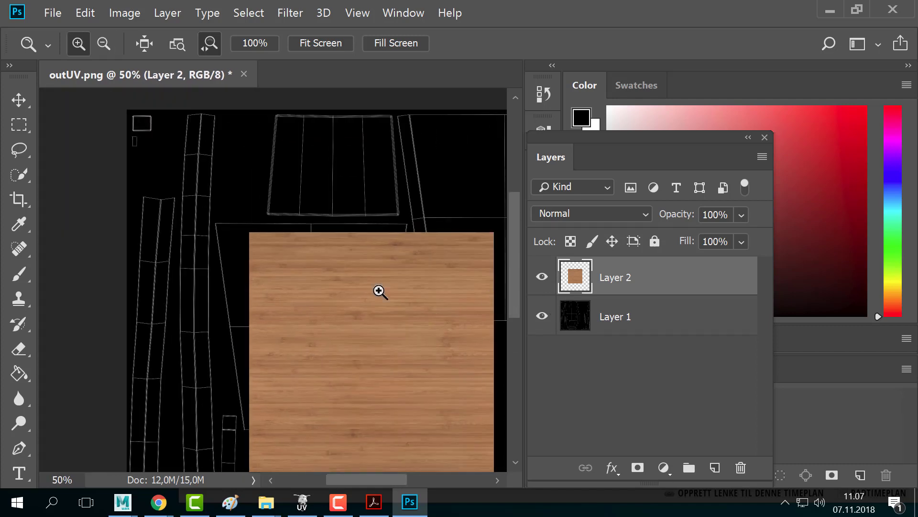
{"action": "mouse_move", "coordinate": [335, 287]}
{"action": "left_mouse_down"}
{"action": "mouse_move", "coordinate": [299, 266]}
{"action": "mouse_move", "coordinate": [326, 272]}
{"action": "left_mouse_up"}
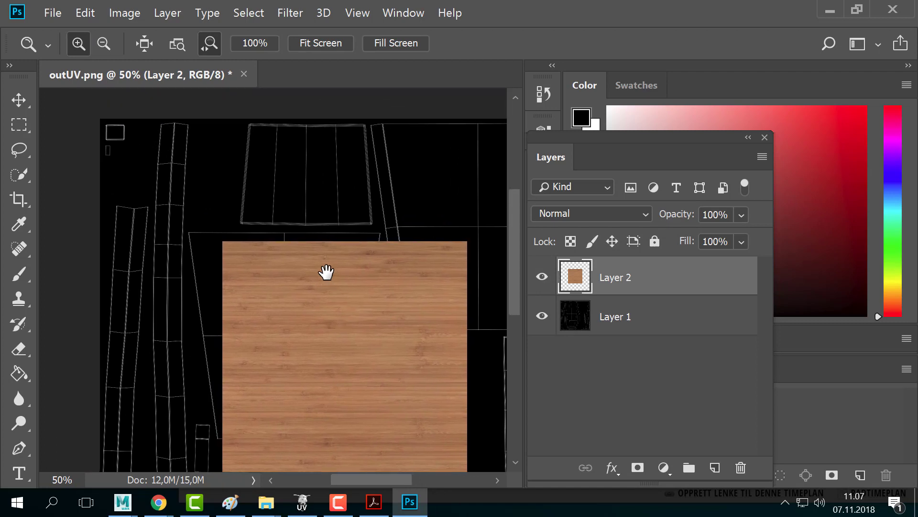
{"action": "left_click_drag", "start_coordinate": [374, 343], "coordinate": [284, 319]}
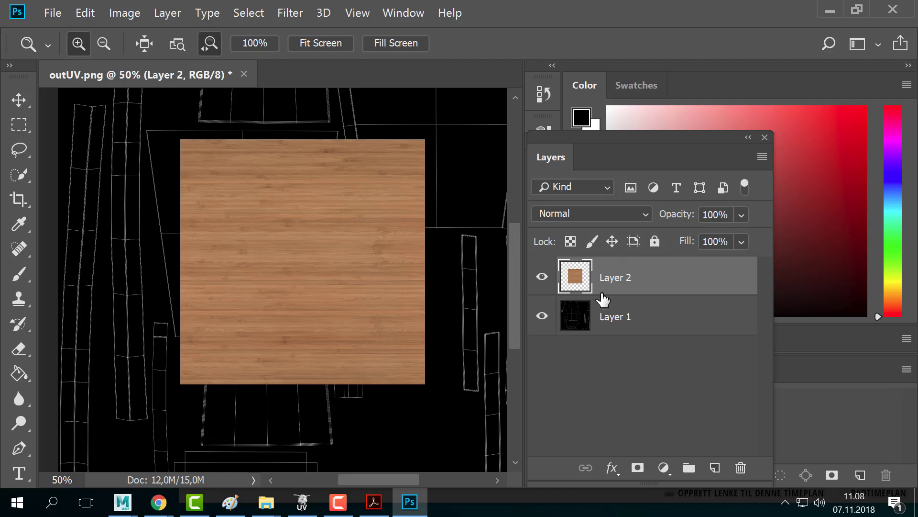
{"action": "left_click_drag", "start_coordinate": [586, 293], "coordinate": [582, 347]}
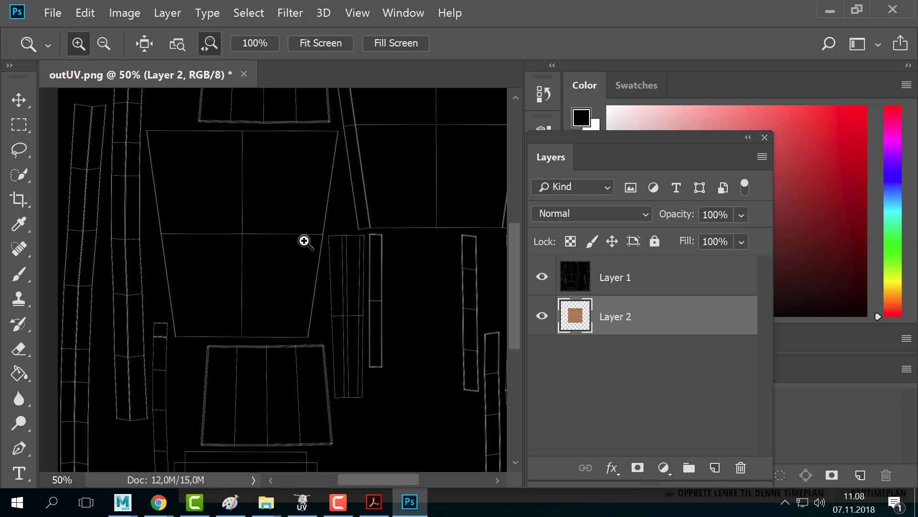
- Set Layer 1's blend mode to Multiply and invert it to dark lines on white
{"action": "left_click", "coordinate": [550, 287]}
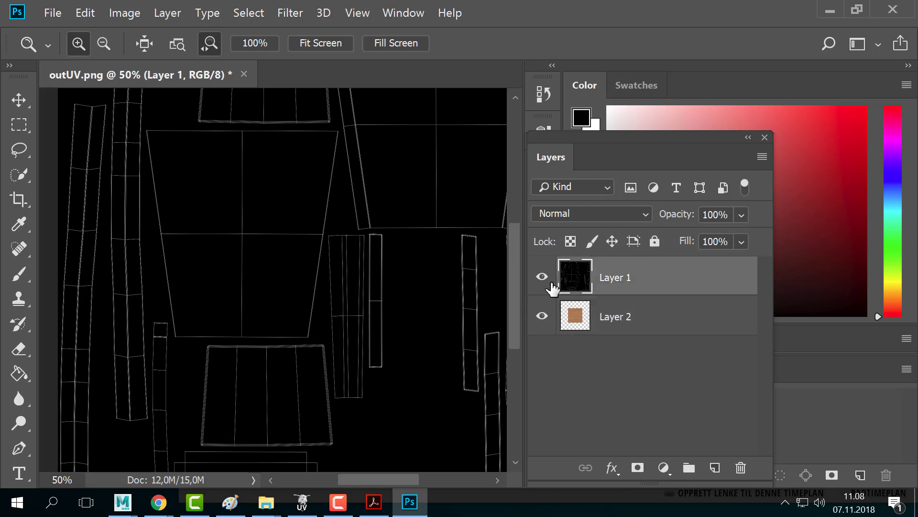
{"action": "left_click", "coordinate": [581, 214]}
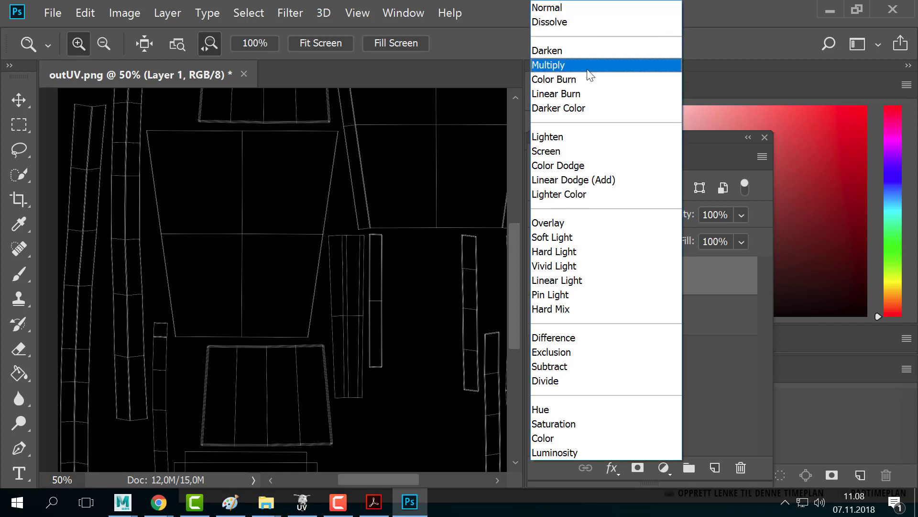
{"action": "left_click", "coordinate": [558, 151]}
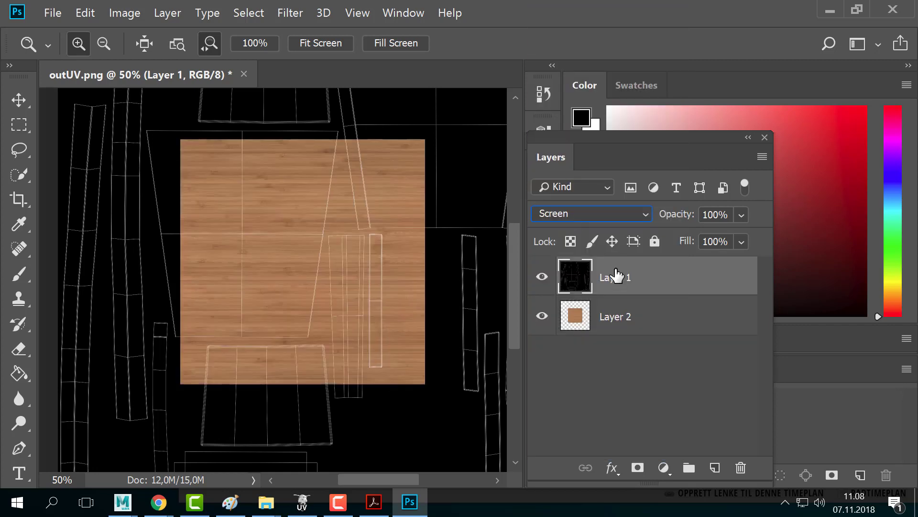
{"action": "left_click", "coordinate": [582, 214]}
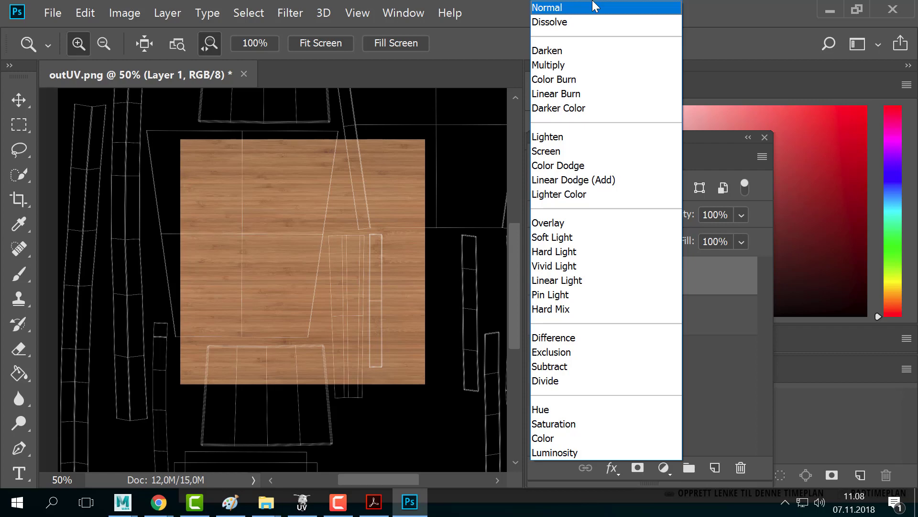
{"action": "left_click", "coordinate": [570, 152]}
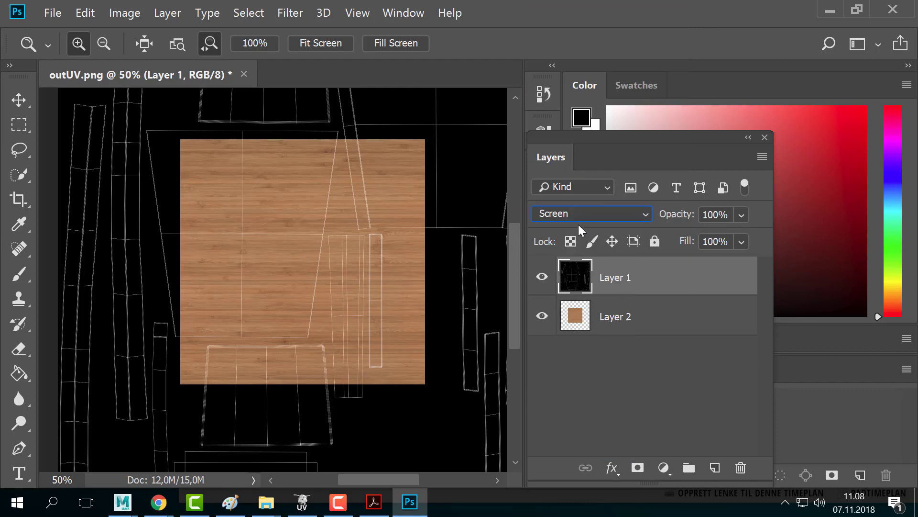
{"action": "left_click", "coordinate": [578, 209]}
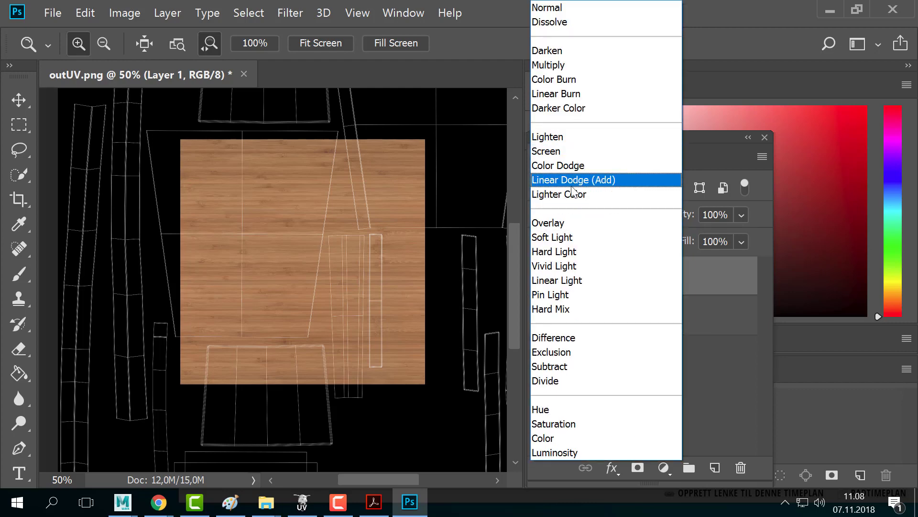
{"action": "left_click", "coordinate": [548, 65]}
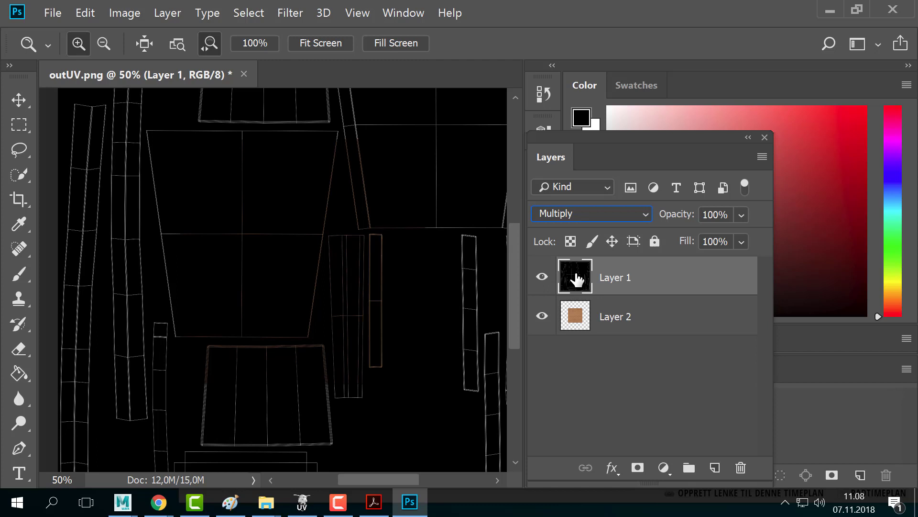
{"action": "key", "text": "ctrl+i"}
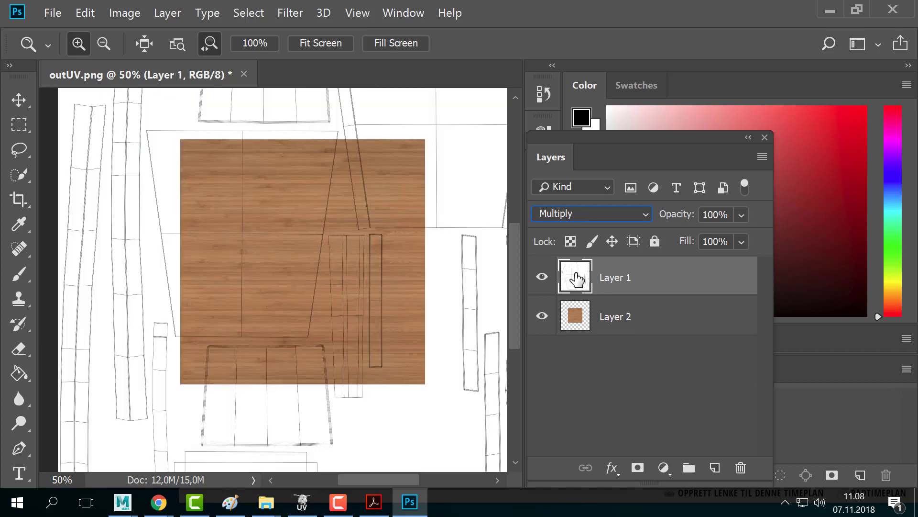
- Select the wood Layer 2 and zoom the canvas to 50%
{"action": "left_click", "coordinate": [593, 317]}
{"action": "left_click", "coordinate": [246, 260]}
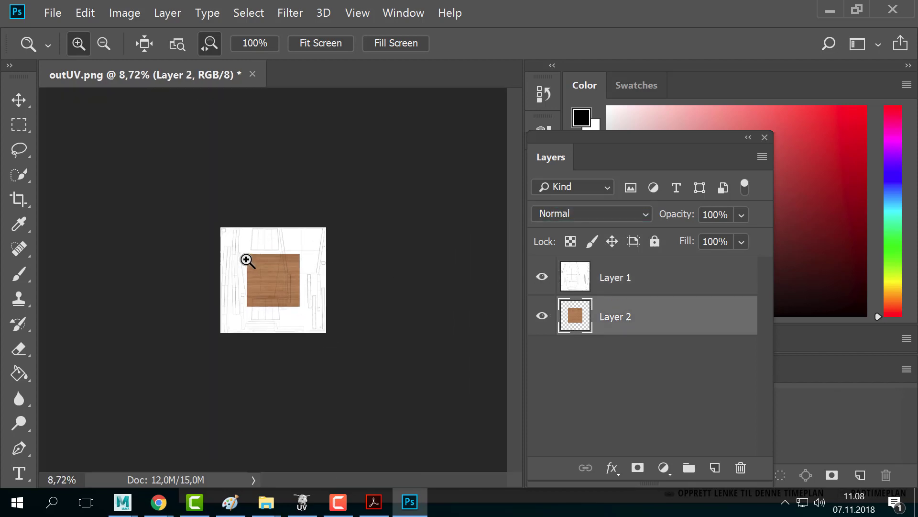
{"action": "left_click", "coordinate": [245, 260]}
{"action": "left_click", "coordinate": [247, 261]}
{"action": "left_click", "coordinate": [247, 261]}
{"action": "left_click", "coordinate": [244, 262]}
- Lock the UV wireframe layer, undoing an accidental shift of it
{"action": "key", "text": "v"}
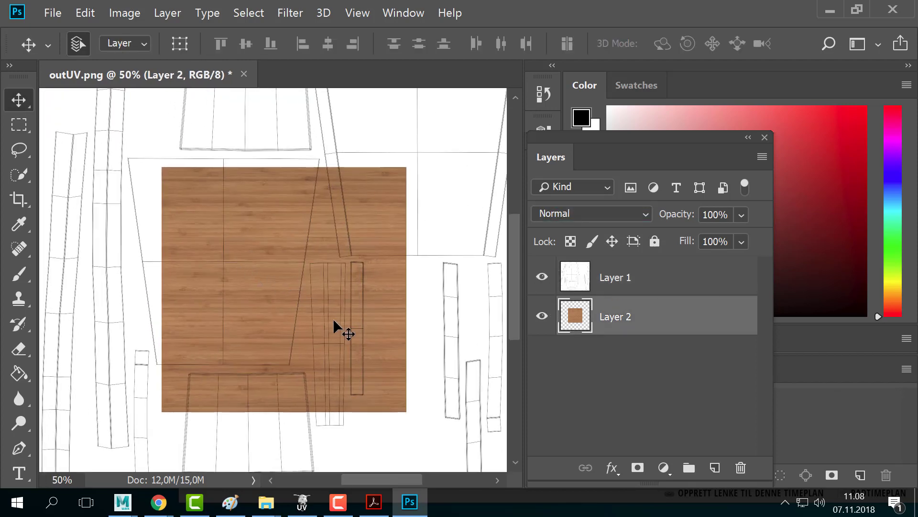
{"action": "mouse_move", "coordinate": [333, 320]}
{"action": "left_mouse_down"}
{"action": "mouse_move", "coordinate": [264, 300]}
{"action": "mouse_move", "coordinate": [330, 331]}
{"action": "left_mouse_up"}
{"action": "key", "text": "ctrl+z"}
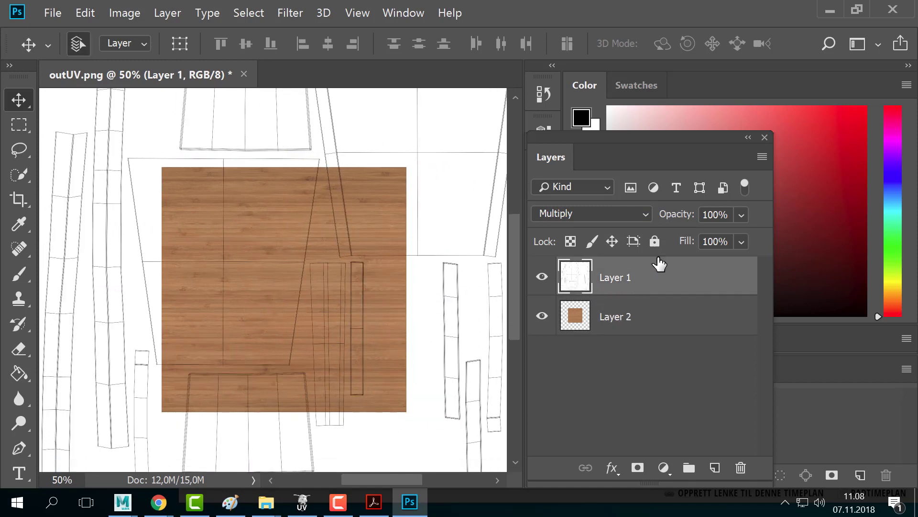
{"action": "left_click", "coordinate": [655, 242]}
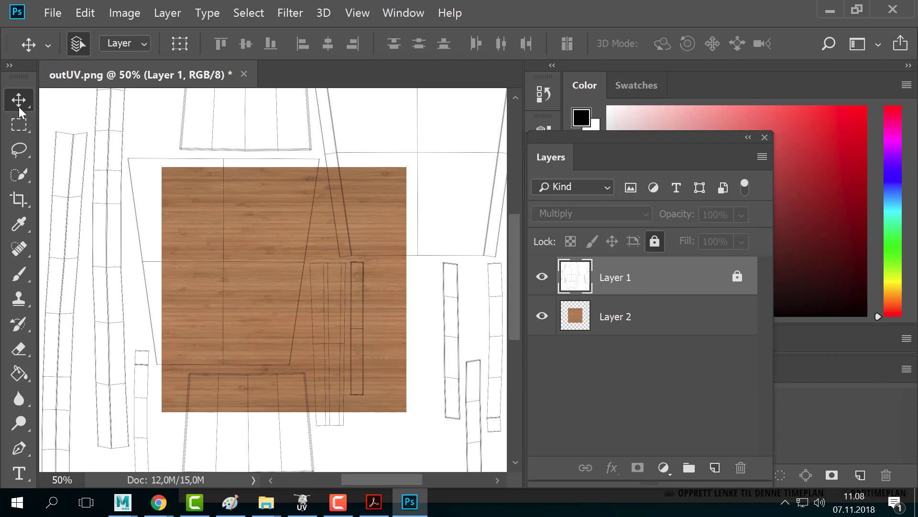
- Move the wood texture layer onto the seat's UV shell
{"action": "left_click_drag", "start_coordinate": [389, 218], "coordinate": [347, 175]}
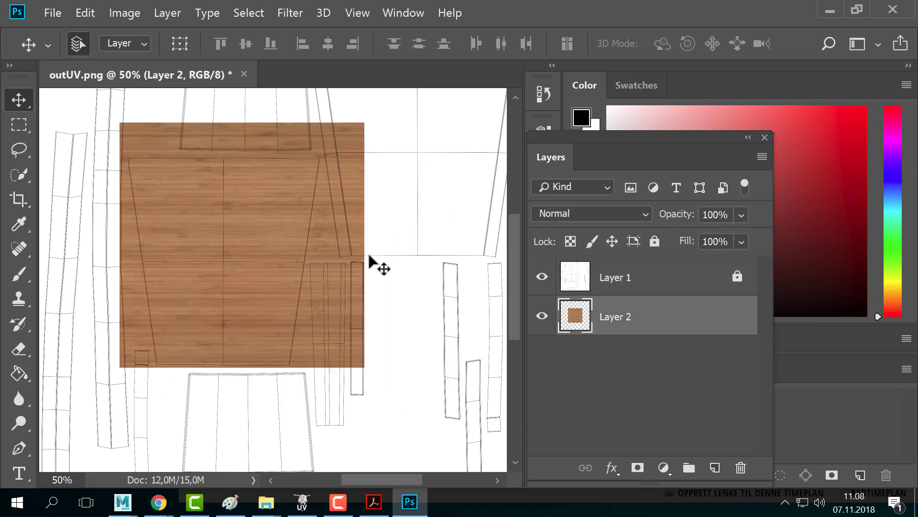
{"action": "left_click", "coordinate": [620, 281]}
{"action": "left_click", "coordinate": [617, 320]}
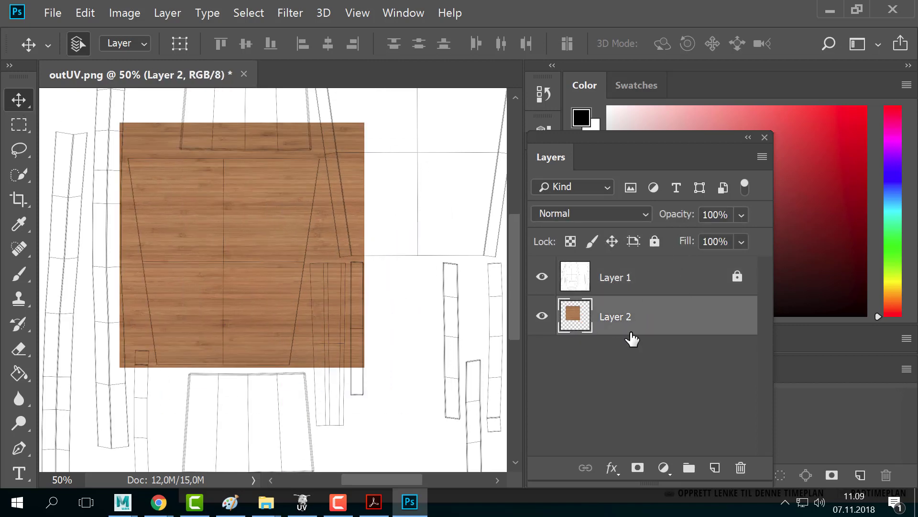
{"action": "left_click_drag", "start_coordinate": [359, 306], "coordinate": [289, 281]}
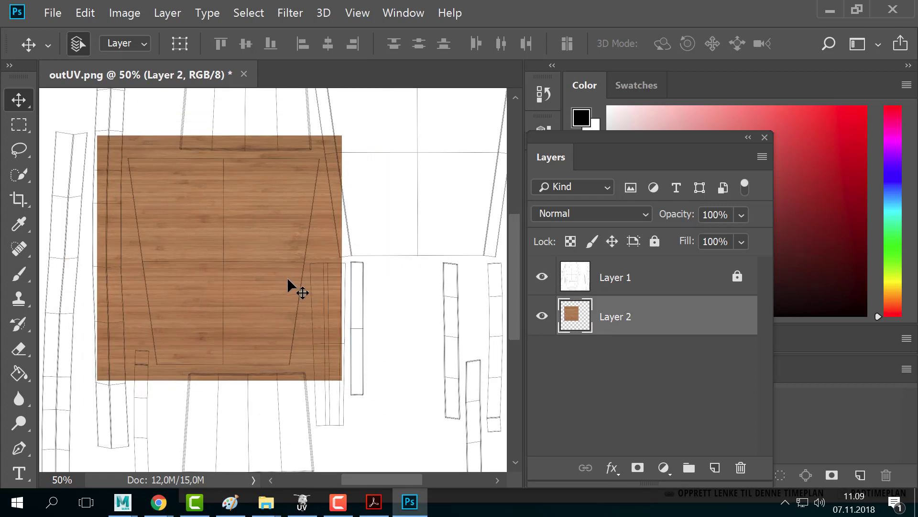
{"action": "left_click_drag", "start_coordinate": [248, 256], "coordinate": [325, 267]}
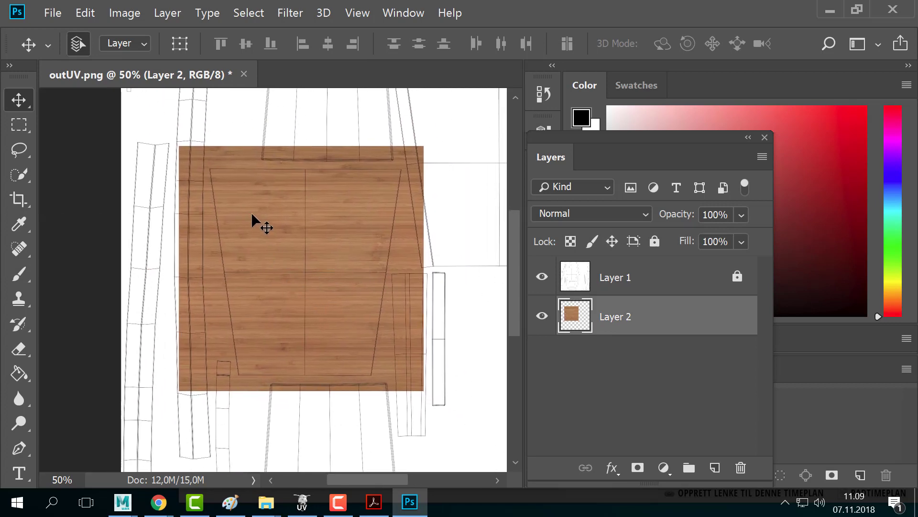
{"action": "key", "text": "alt+Tab"}
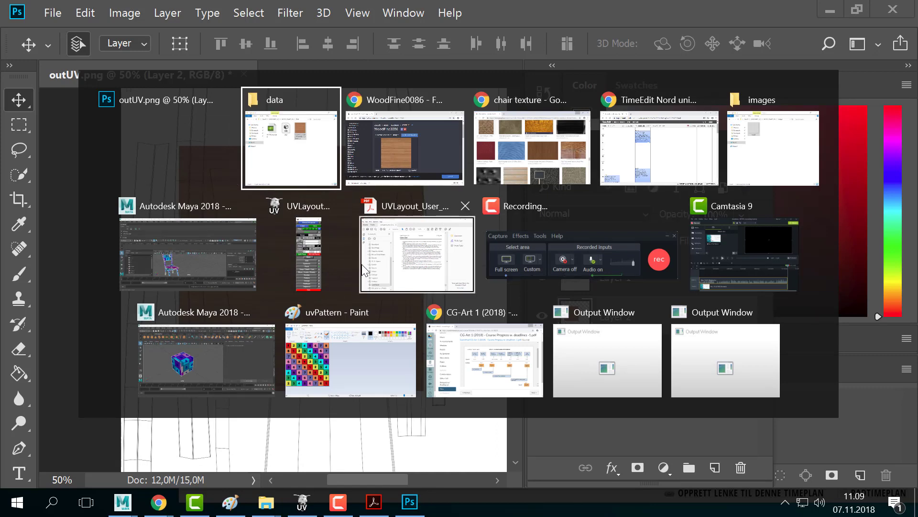
- Close the UV Snapshot Options and snap the UV Editor to the right half
{"action": "left_click", "coordinate": [190, 250]}
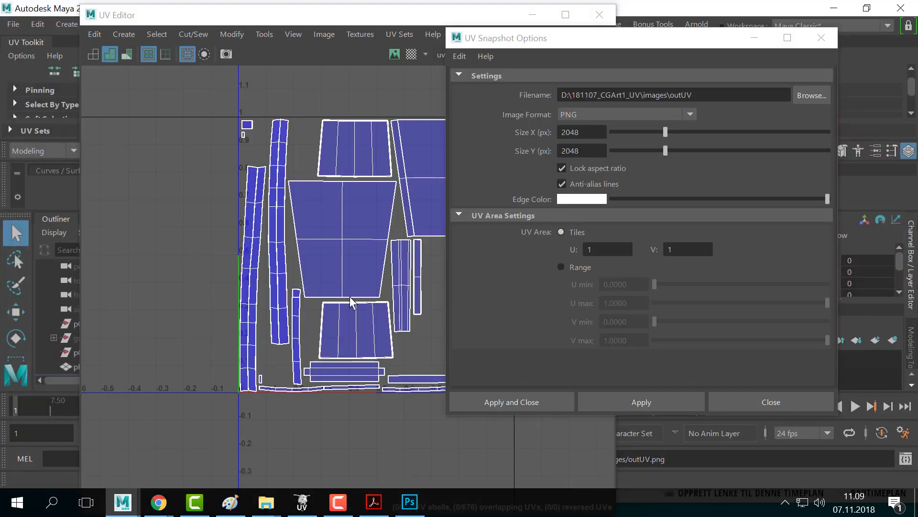
{"action": "left_click_drag", "start_coordinate": [591, 43], "coordinate": [916, 86]}
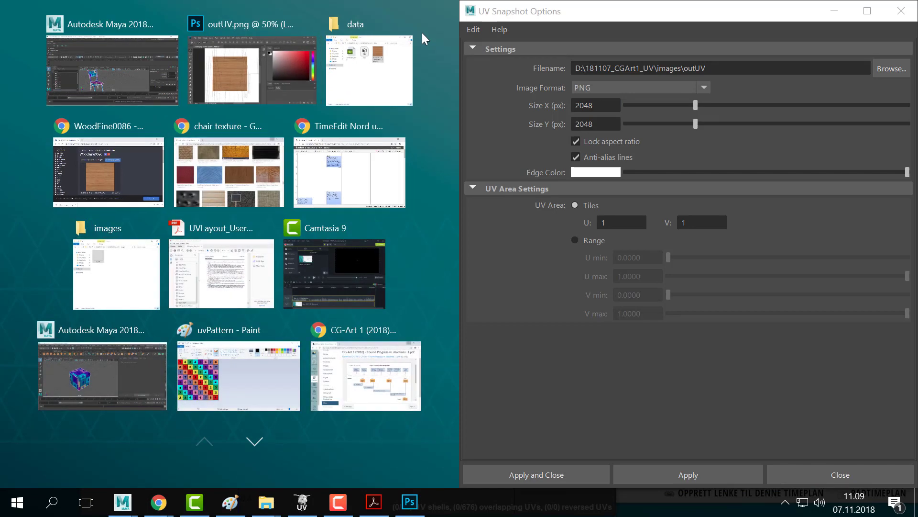
{"action": "left_click", "coordinate": [101, 79]}
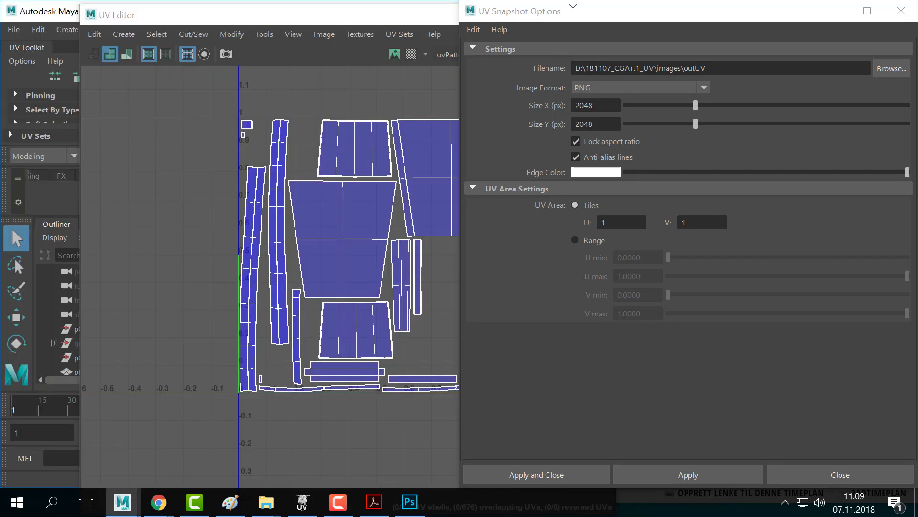
{"action": "left_click", "coordinate": [902, 10]}
{"action": "left_click_drag", "start_coordinate": [389, 11], "coordinate": [770, 32]}
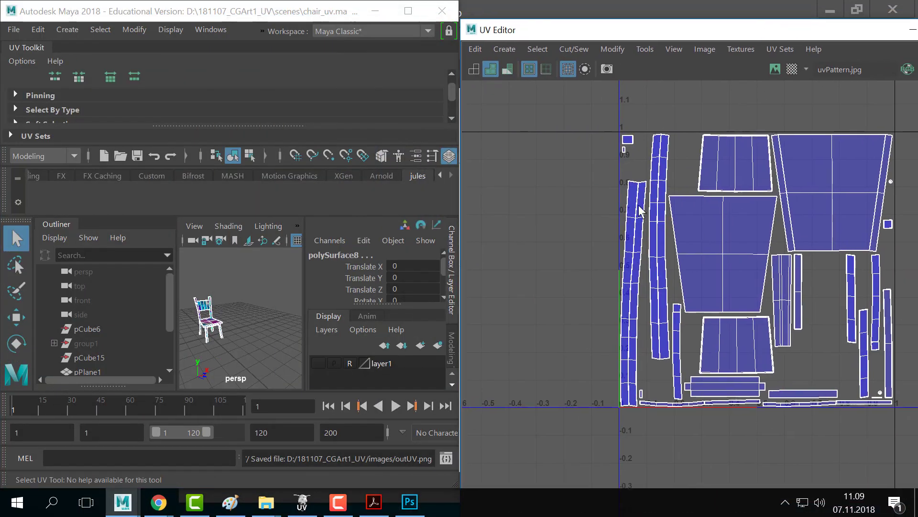
- Select the whole seat UV shell in face mode and frame it in the perspective view
{"action": "right_click_drag", "start_coordinate": [708, 242], "coordinate": [716, 277]}
{"action": "left_click", "coordinate": [717, 276]}
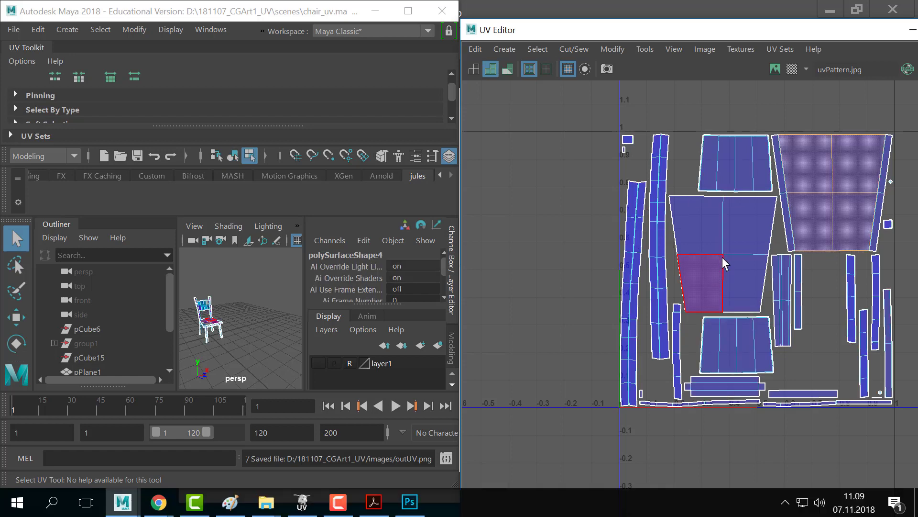
{"action": "double_click", "coordinate": [724, 248]}
{"action": "key", "text": "f"}
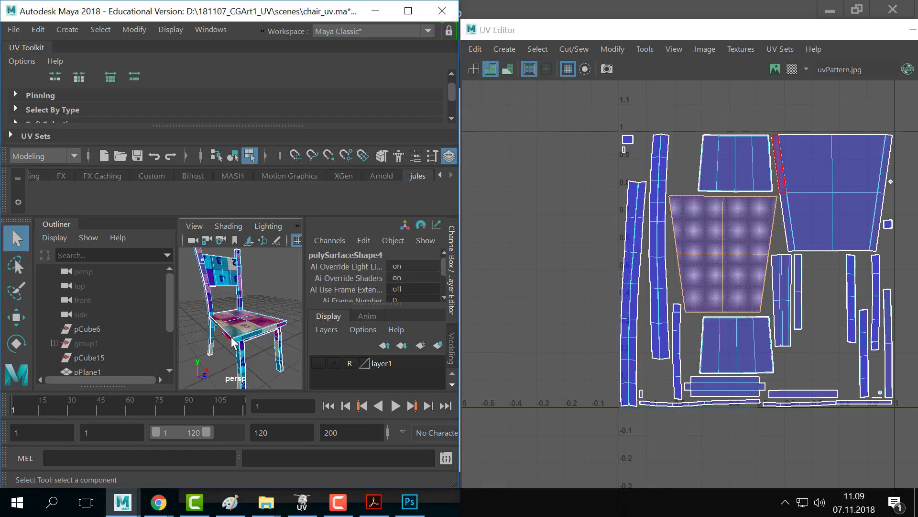
{"action": "left_click_drag", "start_coordinate": [242, 327], "coordinate": [247, 350], "text": "alt"}
{"action": "scroll", "coordinate": [246, 349], "scroll_direction": "up", "scroll_amount": 5}
{"action": "scroll", "coordinate": [246, 349], "scroll_direction": "down", "scroll_amount": 3}
{"action": "middle_click_drag", "start_coordinate": [246, 348], "coordinate": [262, 303], "text": "alt"}
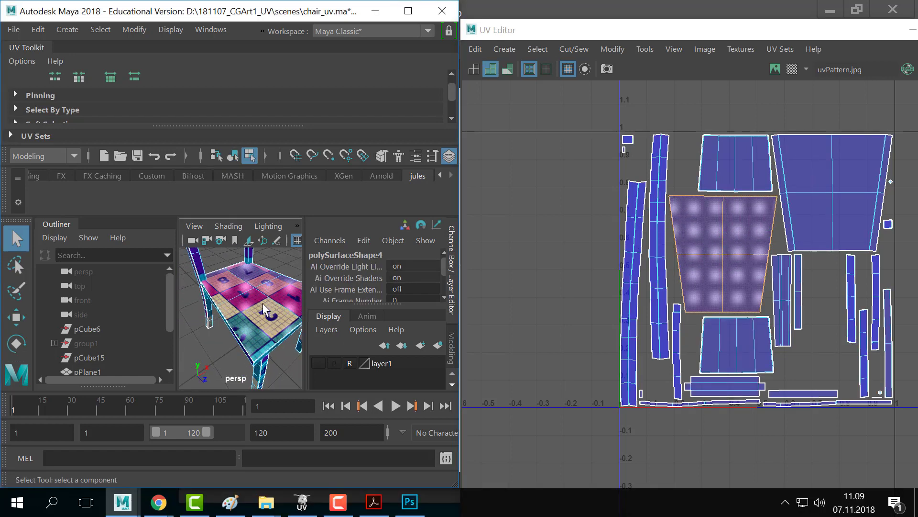
{"action": "scroll", "coordinate": [263, 302], "scroll_direction": "down", "scroll_amount": 1}
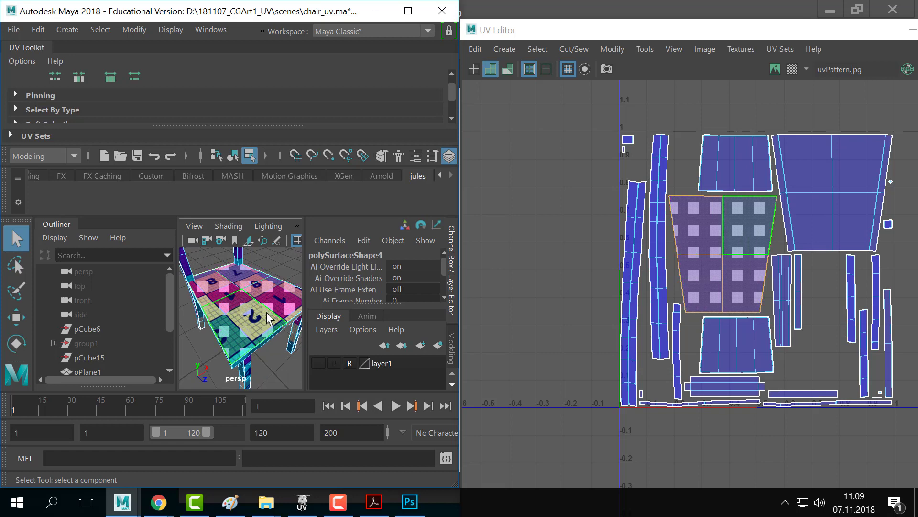
{"action": "key", "text": "alt+Tab"}
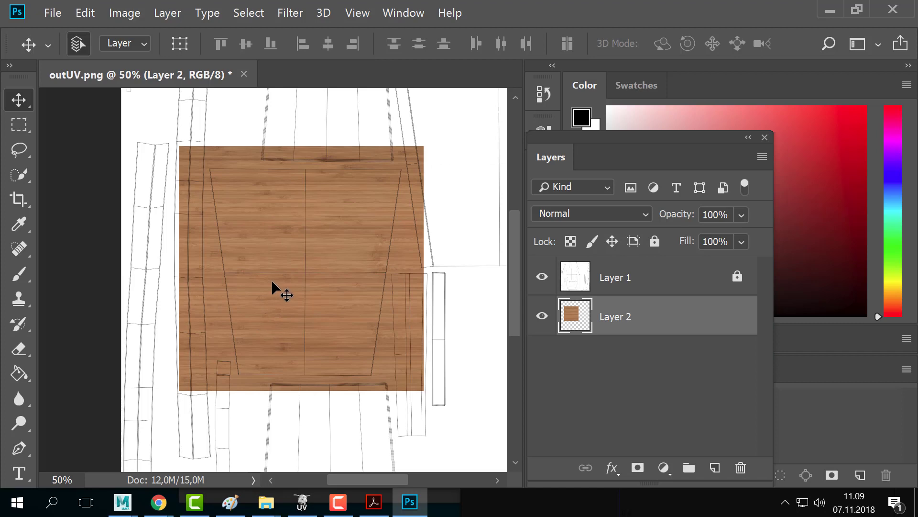
- Save the texture as chair.psd in the project's sourceimages folder, accepting the Photoshop format options
{"action": "key", "text": "z"}
{"action": "left_click", "coordinate": [297, 268], "text": "alt"}
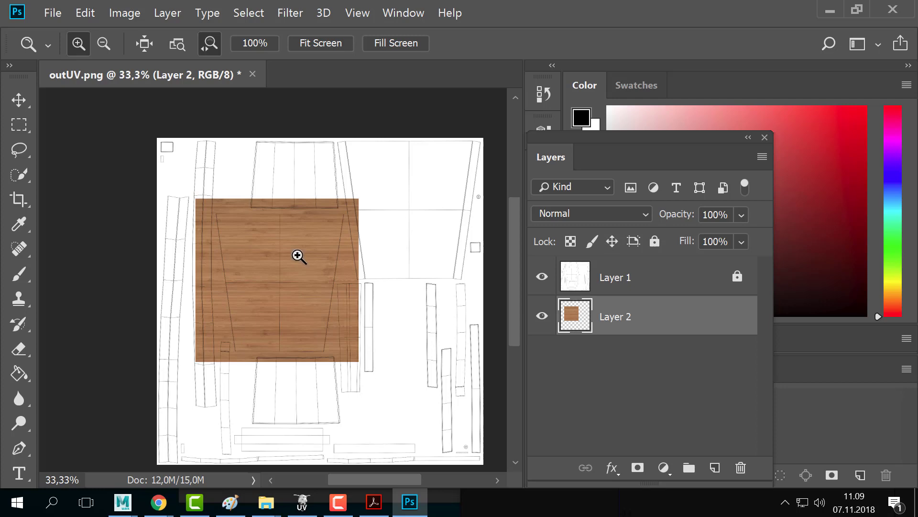
{"action": "left_click", "coordinate": [289, 287], "text": "alt"}
{"action": "left_click", "coordinate": [289, 287]}
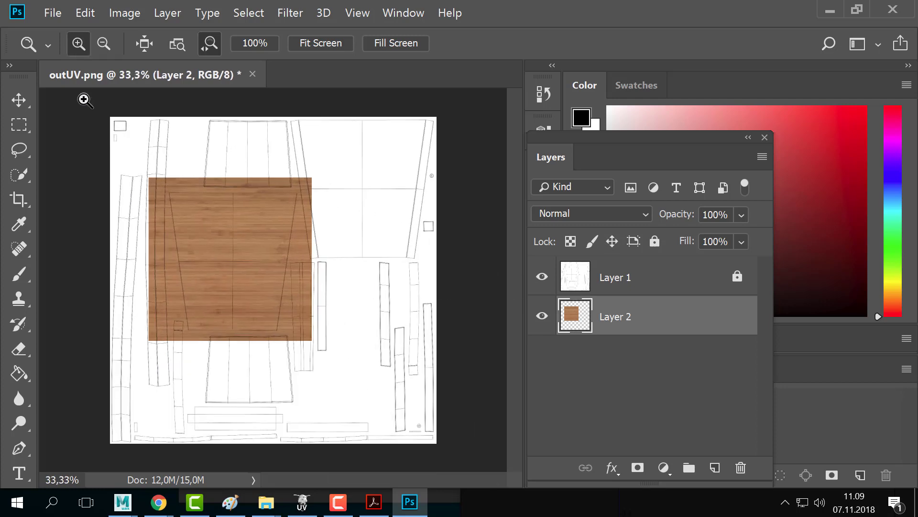
{"action": "left_click", "coordinate": [63, 17]}
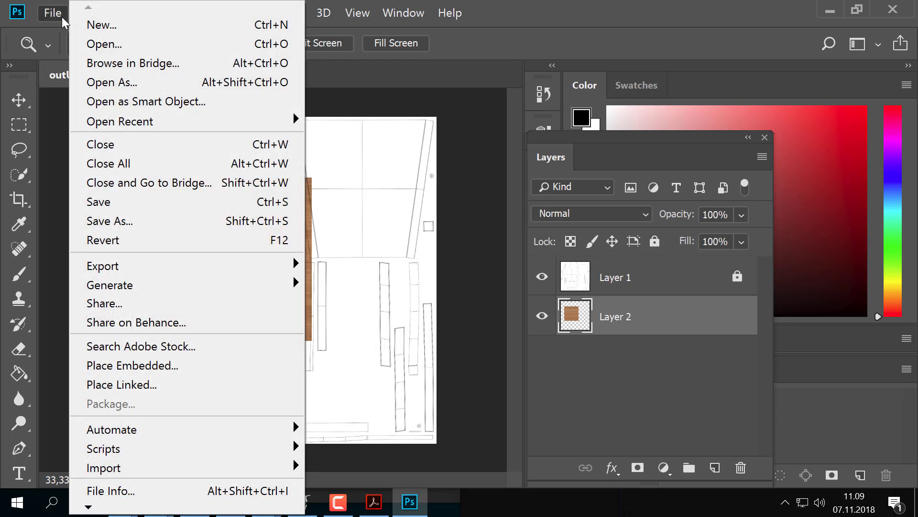
{"action": "left_click", "coordinate": [136, 223]}
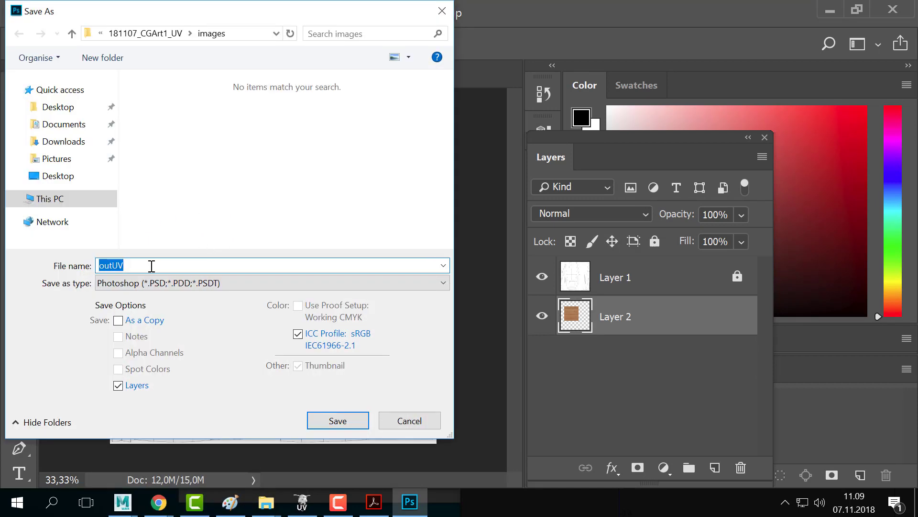
{"action": "type", "text": "chair"}
{"action": "left_click", "coordinate": [146, 34]}
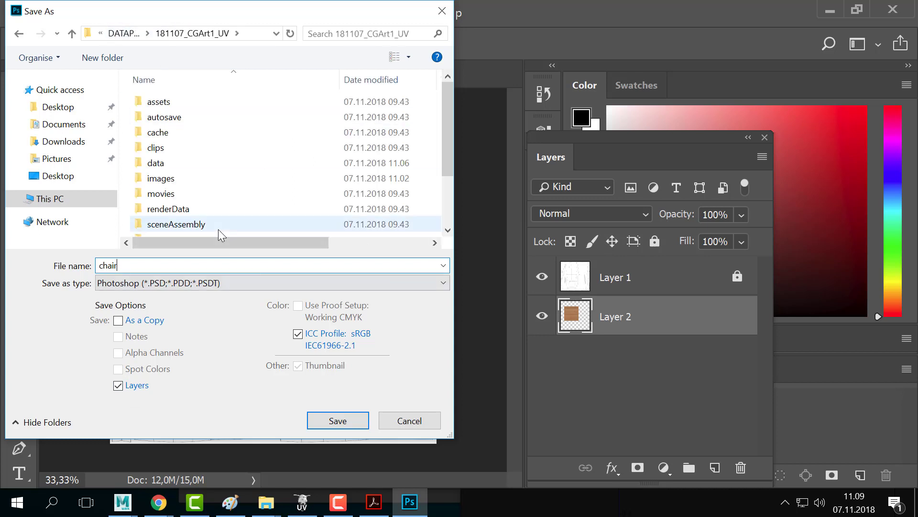
{"action": "scroll", "coordinate": [219, 231], "scroll_direction": "down", "scroll_amount": 2}
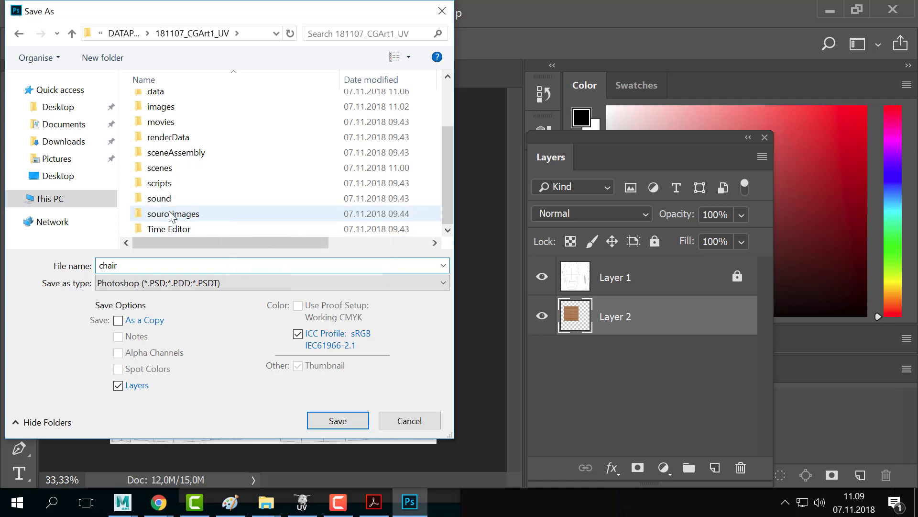
{"action": "double_click", "coordinate": [185, 216]}
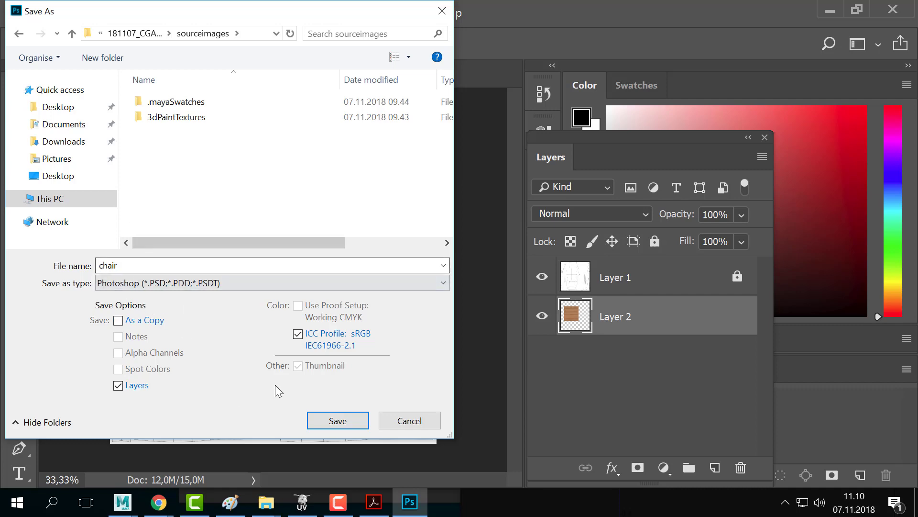
{"action": "left_click", "coordinate": [342, 424]}
{"action": "left_click", "coordinate": [670, 120]}
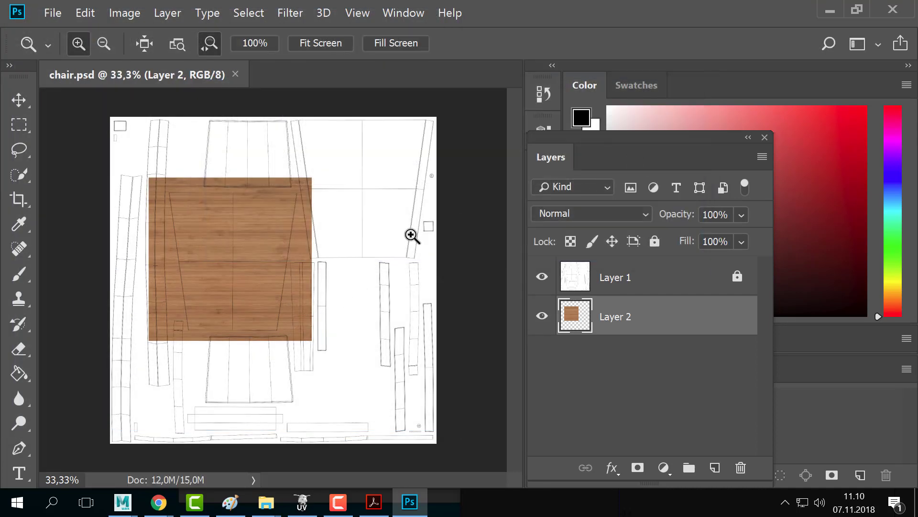
- Toggle the UV wireframe layer to compare it with the wood, leaving it hidden
{"action": "left_click", "coordinate": [542, 278]}
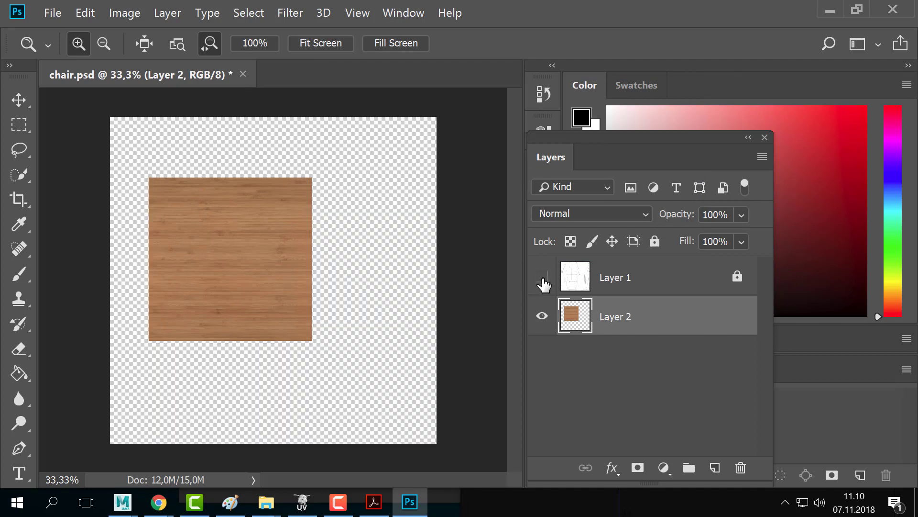
{"action": "left_click", "coordinate": [543, 278]}
{"action": "left_click", "coordinate": [542, 277]}
{"action": "left_click", "coordinate": [543, 277]}
{"action": "left_click", "coordinate": [542, 280]}
{"action": "left_click", "coordinate": [543, 280]}
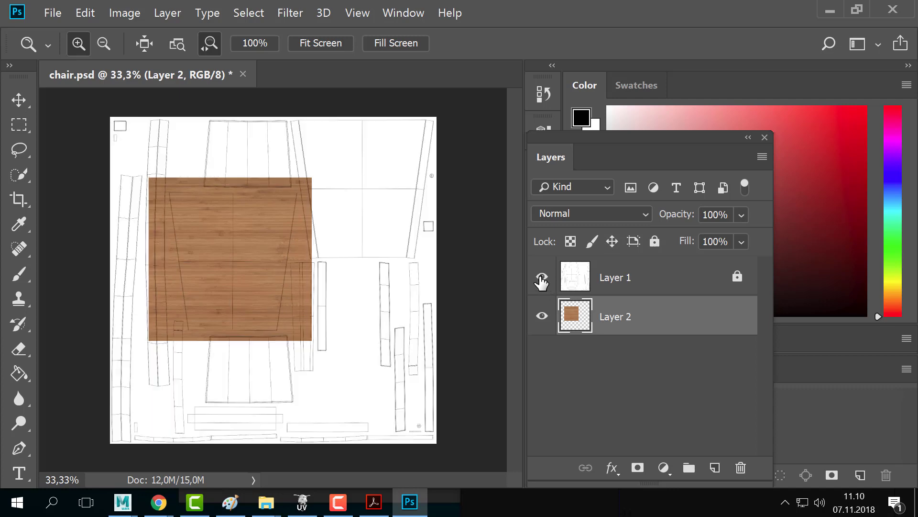
{"action": "left_click", "coordinate": [542, 279]}
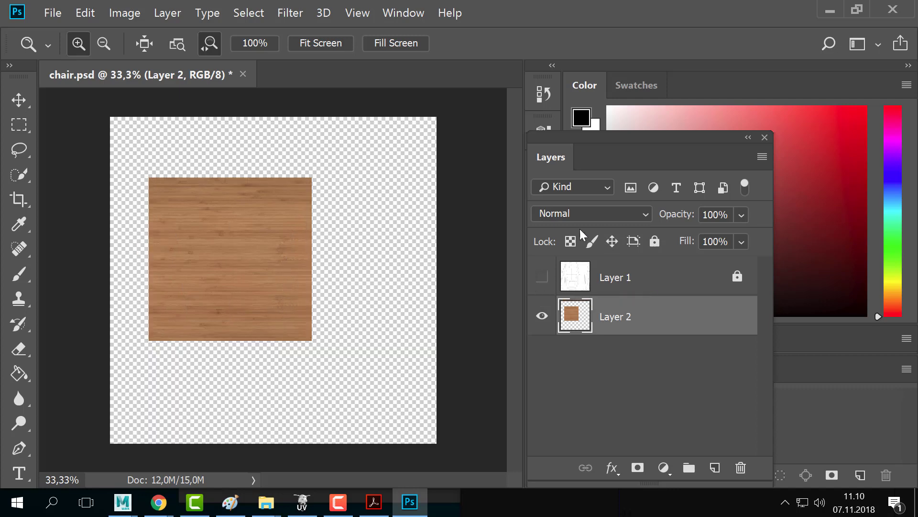
{"action": "left_click", "coordinate": [543, 279]}
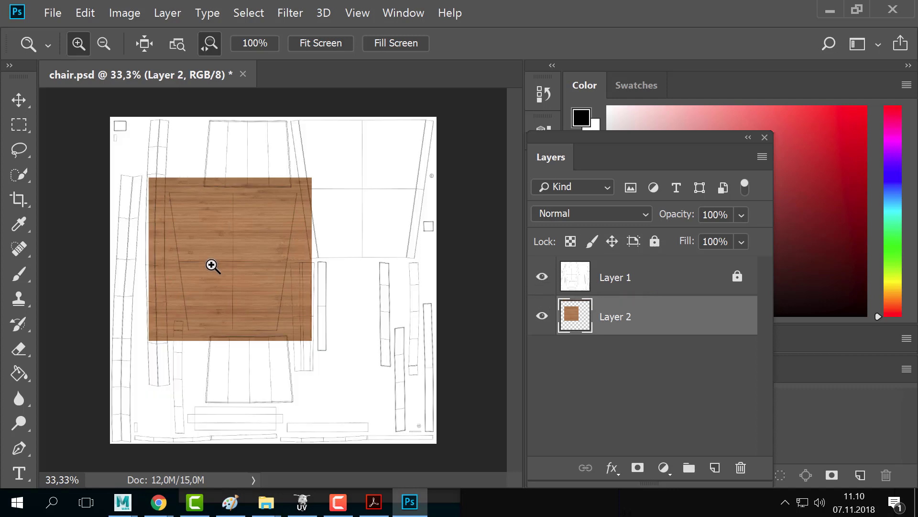
{"action": "left_click", "coordinate": [542, 278]}
- Add a new Layer 3 beneath the wood layer and paint-bucket fill it pink
{"action": "left_click", "coordinate": [714, 468]}
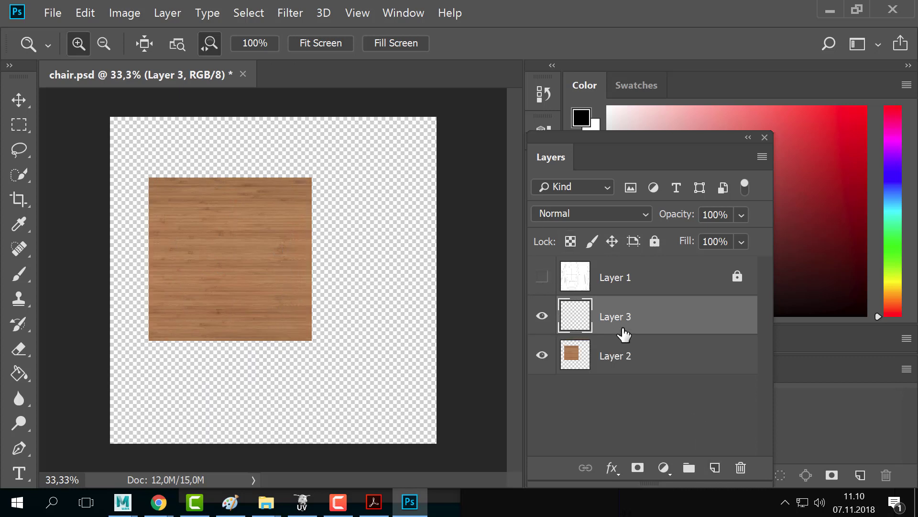
{"action": "left_click_drag", "start_coordinate": [625, 335], "coordinate": [587, 397]}
{"action": "left_click", "coordinate": [20, 373]}
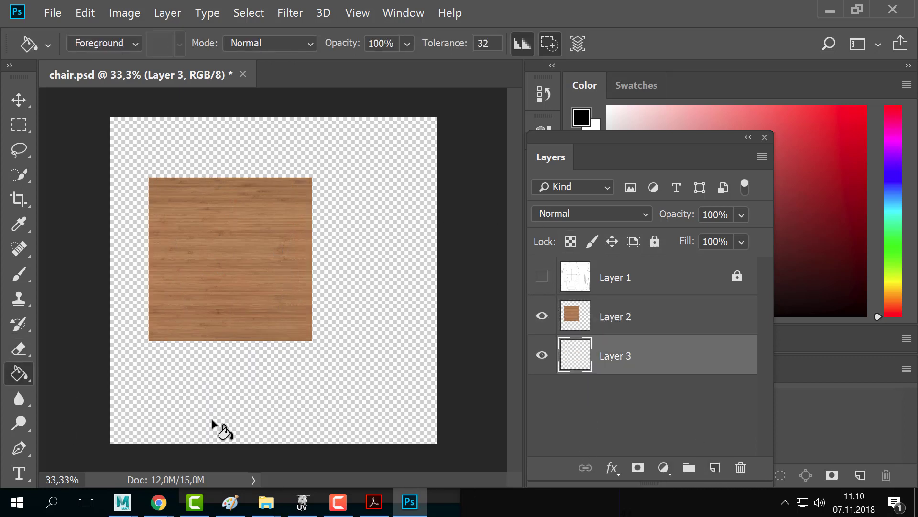
{"action": "left_click", "coordinate": [342, 422]}
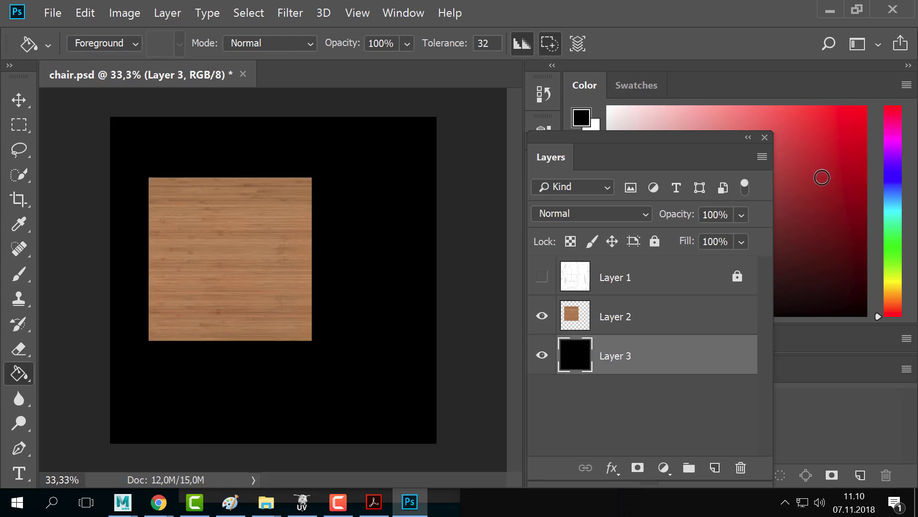
{"action": "left_click", "coordinate": [836, 163]}
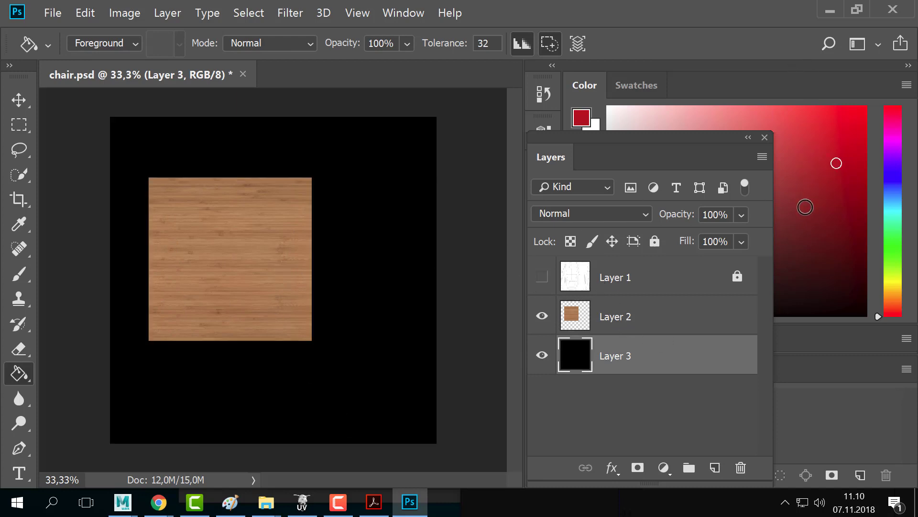
{"action": "mouse_move", "coordinate": [804, 195]}
{"action": "left_mouse_down"}
{"action": "mouse_move", "coordinate": [770, 127]}
{"action": "mouse_move", "coordinate": [705, 118]}
{"action": "left_mouse_up"}
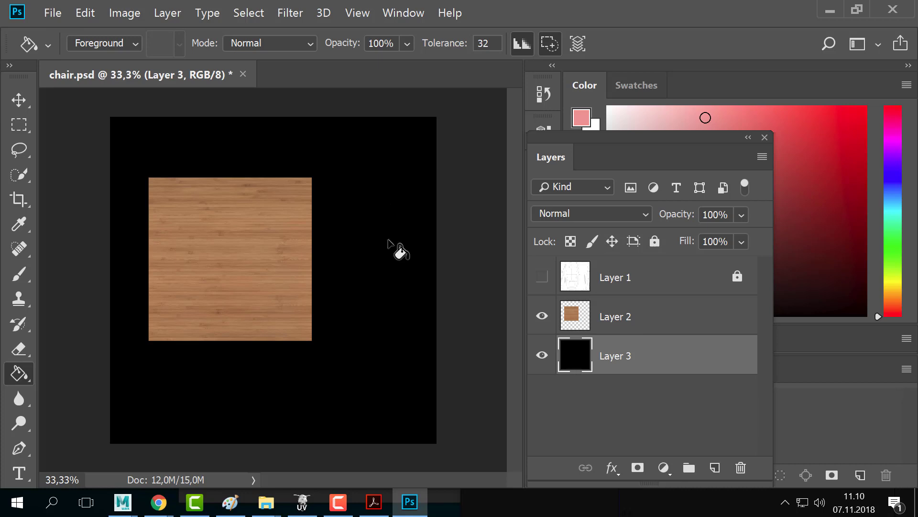
{"action": "left_click", "coordinate": [388, 241]}
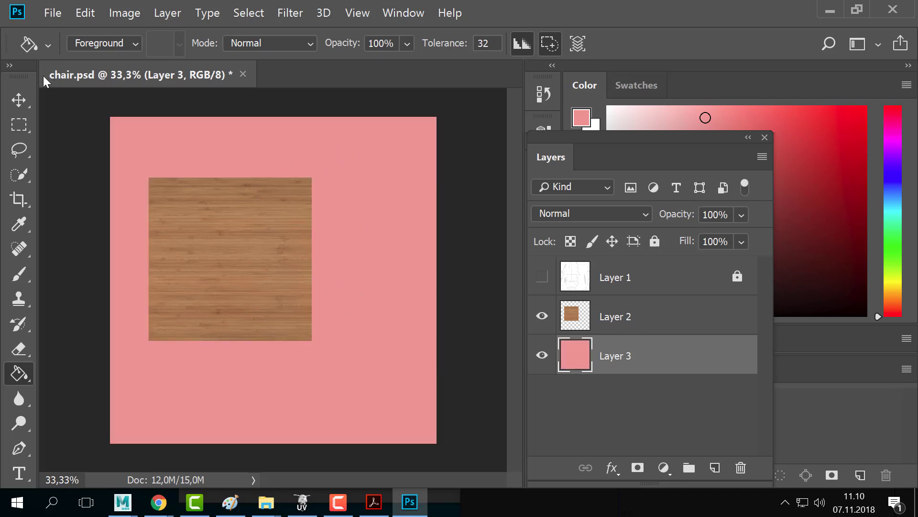
- Check the pink background against the wood and UV layers, ending with the UV wireframe hidden
{"action": "key", "text": "v"}
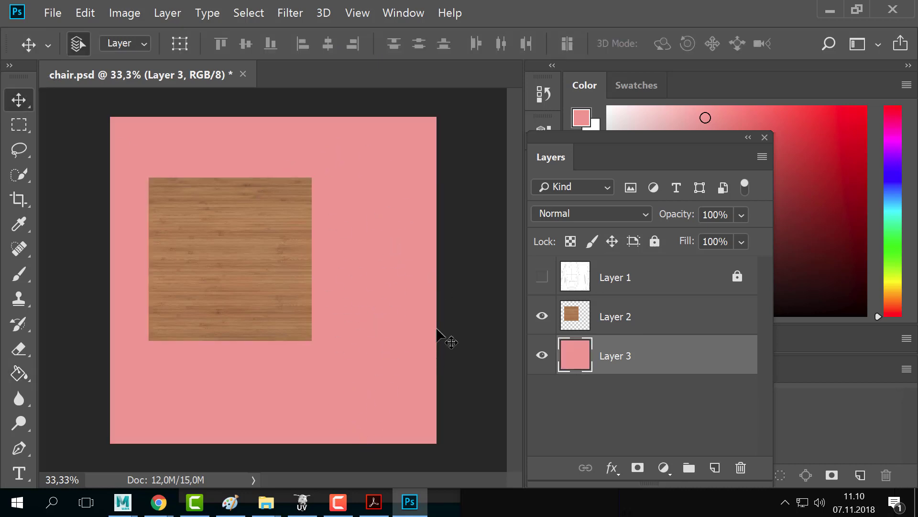
{"action": "left_click", "coordinate": [558, 328]}
{"action": "left_click", "coordinate": [543, 317]}
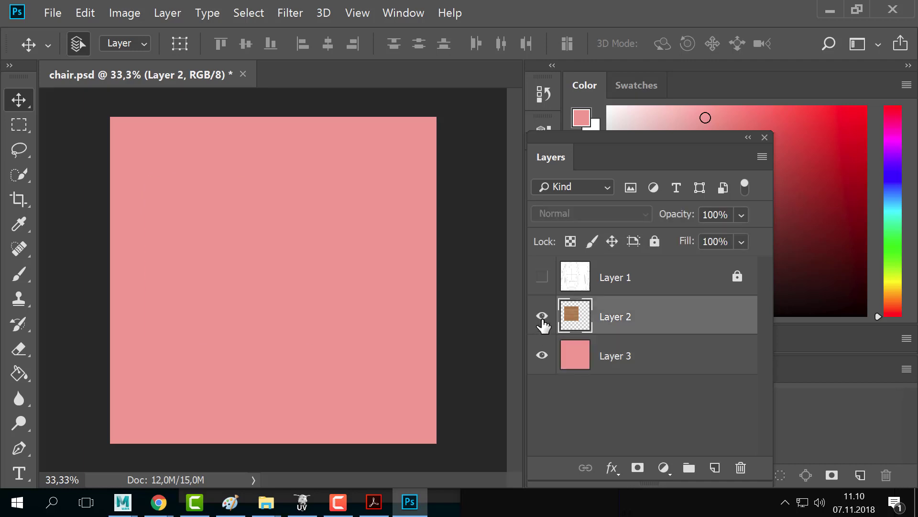
{"action": "left_click", "coordinate": [542, 276]}
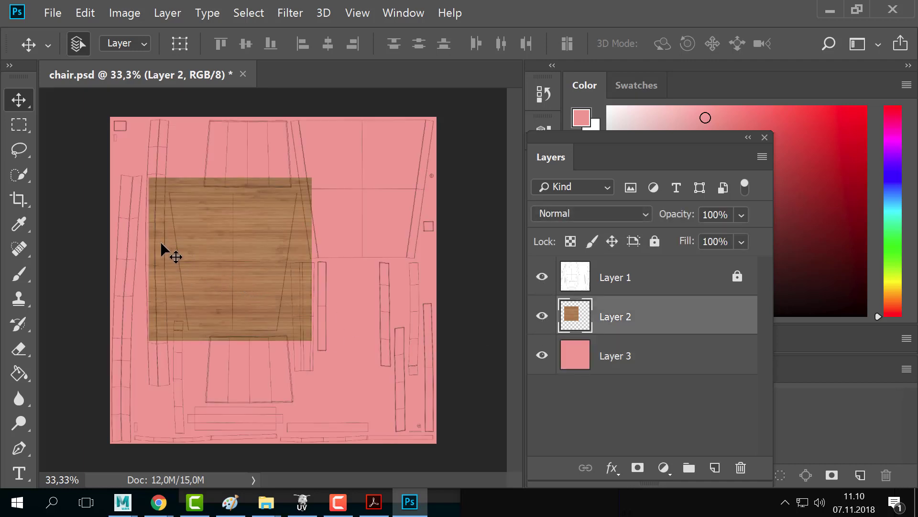
{"action": "key", "text": "z"}
{"action": "left_click", "coordinate": [147, 207]}
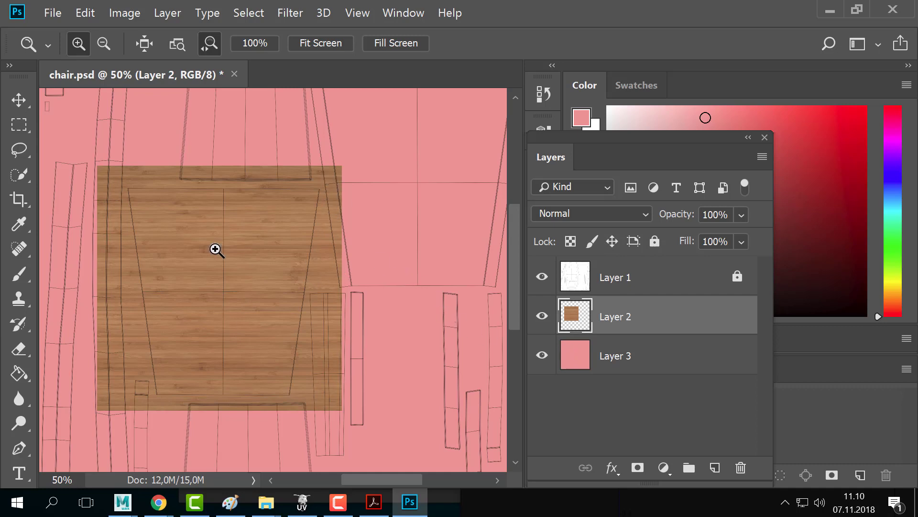
{"action": "left_click", "coordinate": [240, 299], "text": "alt"}
{"action": "left_click", "coordinate": [543, 277]}
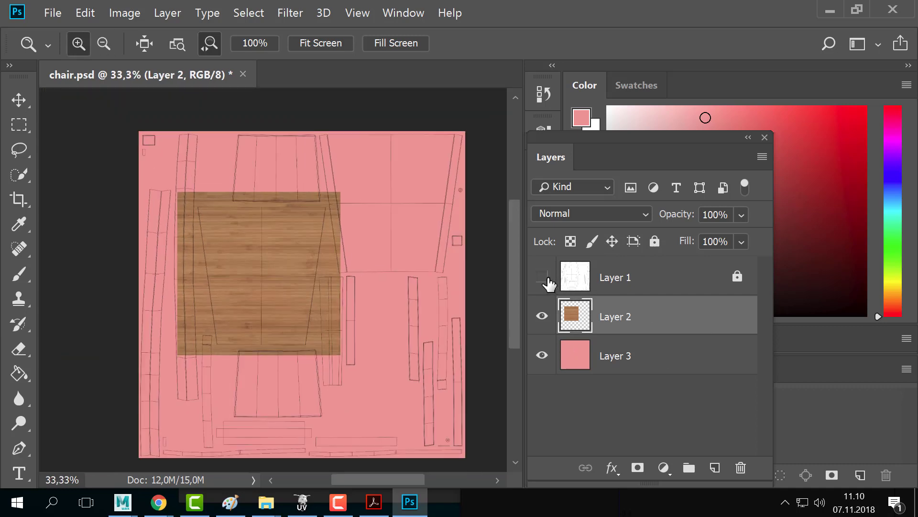
{"action": "left_click", "coordinate": [52, 13]}
{"action": "left_click", "coordinate": [148, 221]}
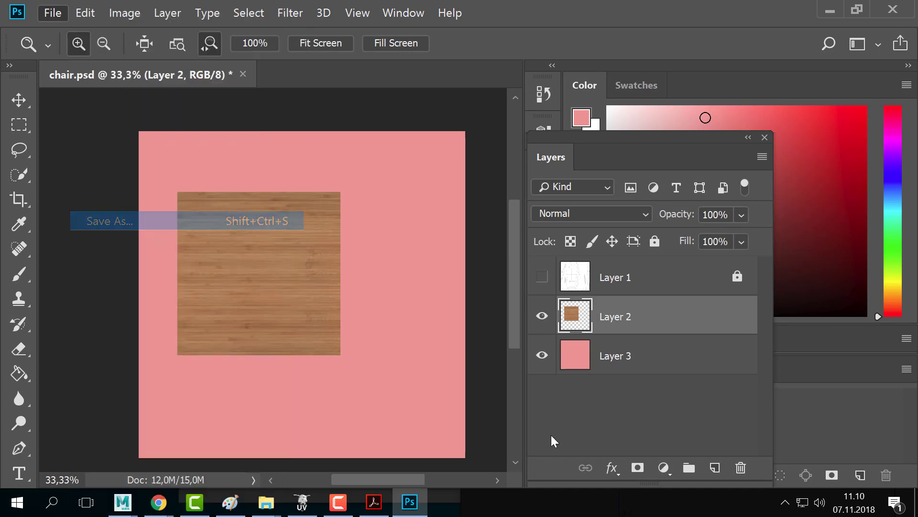
- Save a PNG copy named chair_color, accepting the PNG format options
{"action": "left_click", "coordinate": [187, 284]}
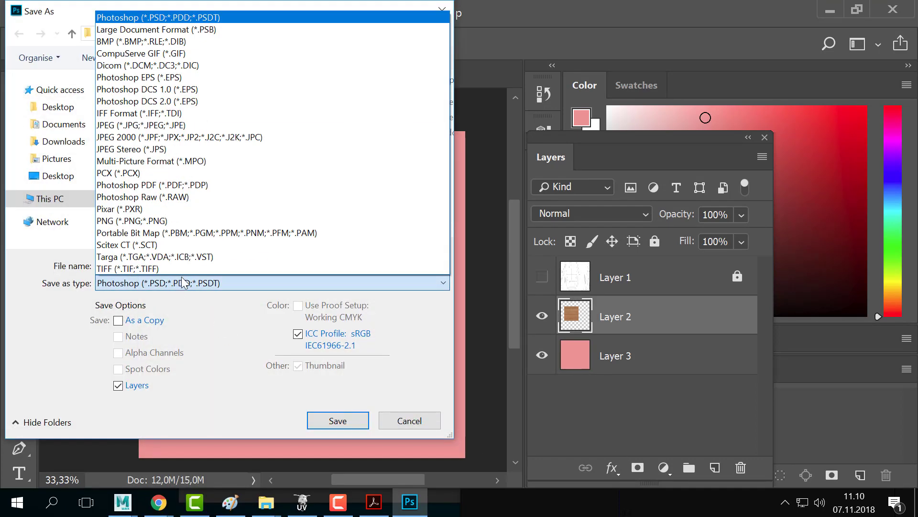
{"action": "left_click", "coordinate": [165, 221]}
{"action": "left_click", "coordinate": [143, 260]}
{"action": "left_click", "coordinate": [171, 267]}
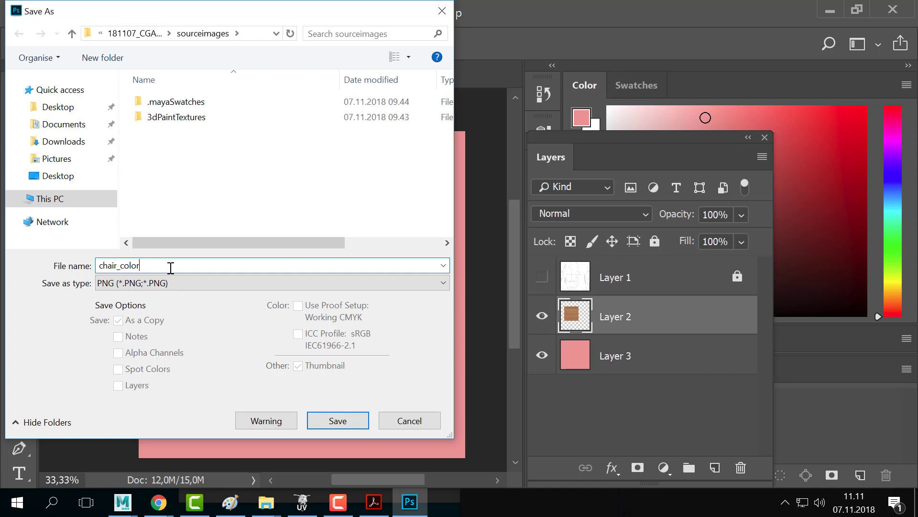
{"action": "type", "text": "_color"}
{"action": "left_click_drag", "start_coordinate": [120, 265], "coordinate": [230, 286]}
{"action": "left_click", "coordinate": [203, 268]}
{"action": "left_click", "coordinate": [341, 426]}
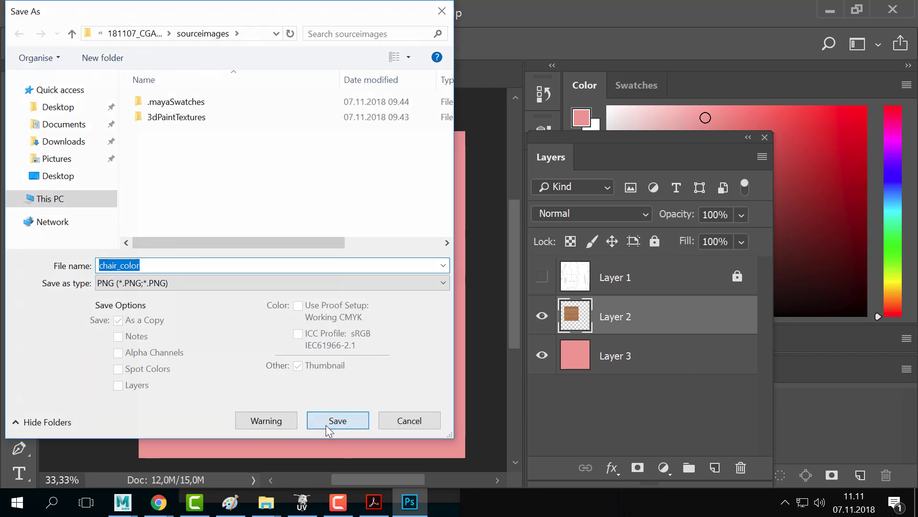
{"action": "left_click", "coordinate": [560, 137]}
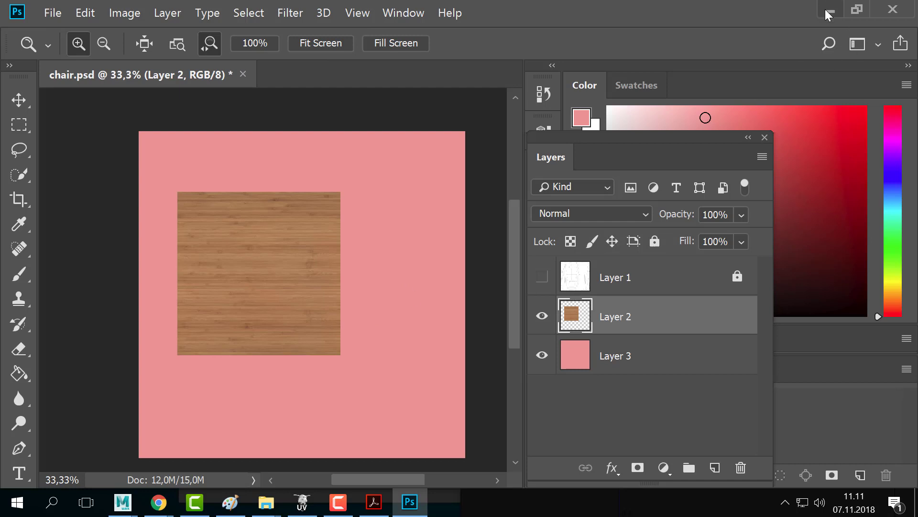
- Minimize Photoshop, select the whole chair in Maya, and show its material attributes
{"action": "left_click", "coordinate": [855, 11]}
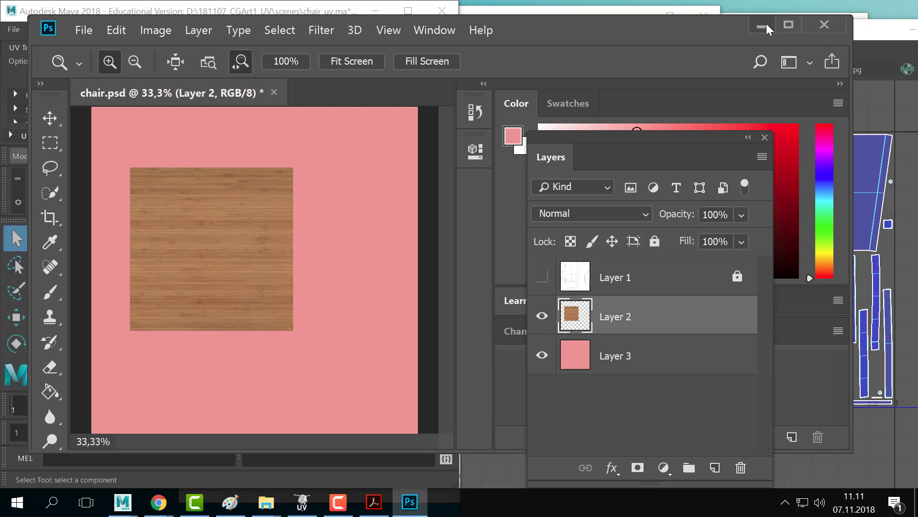
{"action": "left_click", "coordinate": [762, 26]}
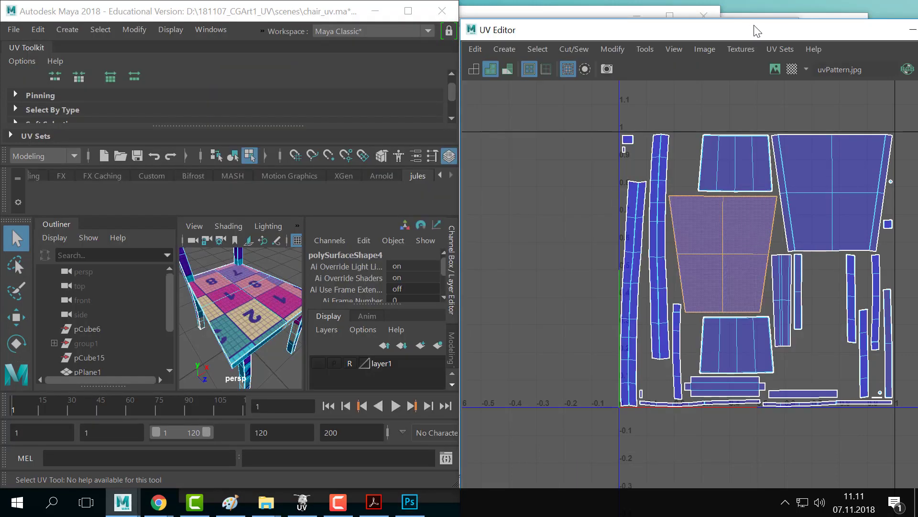
{"action": "right_click_drag", "start_coordinate": [228, 294], "coordinate": [291, 73]}
{"action": "right_click", "coordinate": [254, 344]}
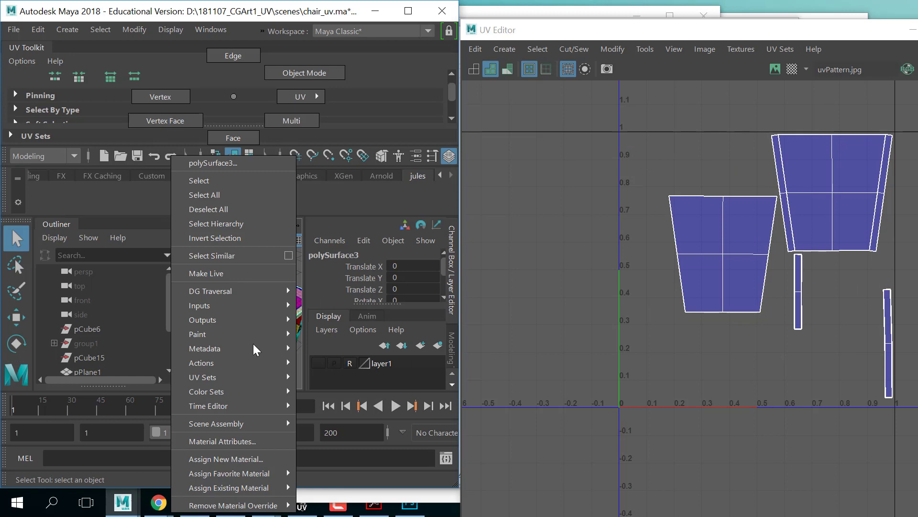
{"action": "left_click", "coordinate": [242, 436]}
- Maximize Maya and close the UV Editor and the floating UV Toolkit
{"action": "left_click", "coordinate": [408, 11]}
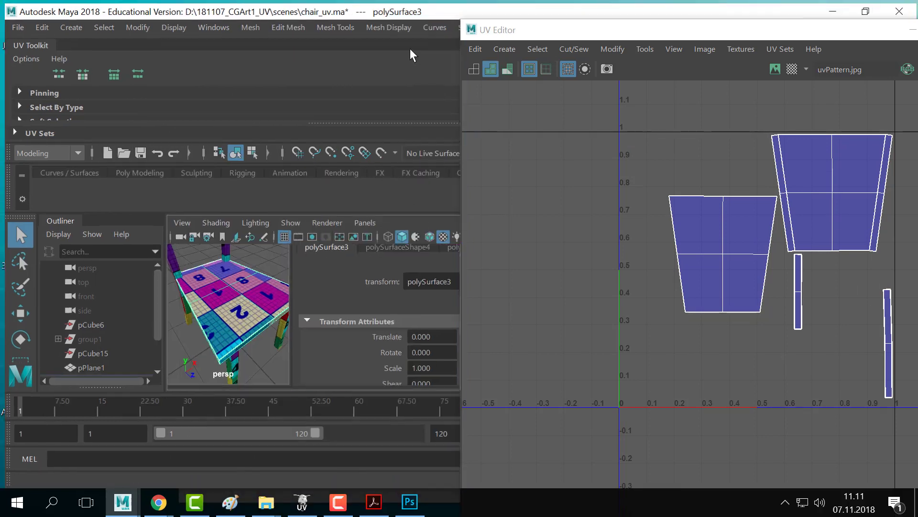
{"action": "left_click_drag", "start_coordinate": [754, 30], "coordinate": [487, 48]}
{"action": "left_click", "coordinate": [708, 47]}
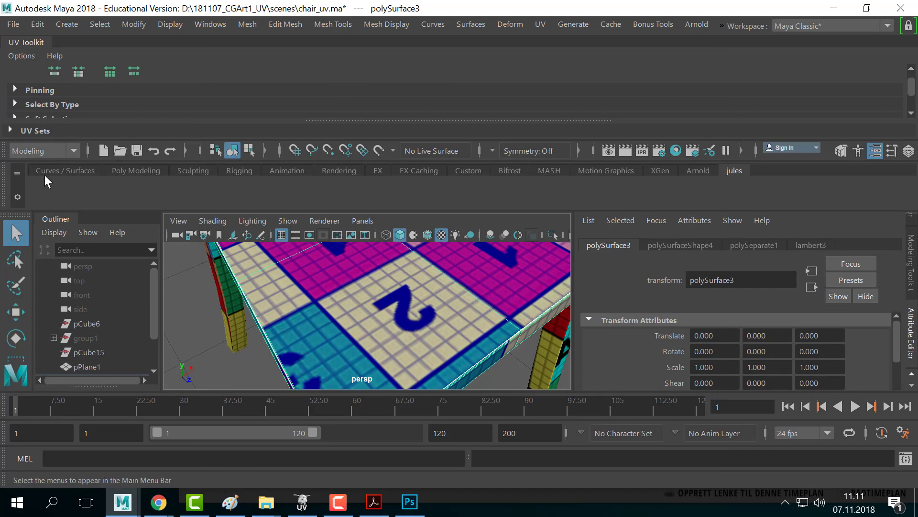
{"action": "left_click_drag", "start_coordinate": [26, 42], "coordinate": [177, 248]}
{"action": "left_click", "coordinate": [347, 242]}
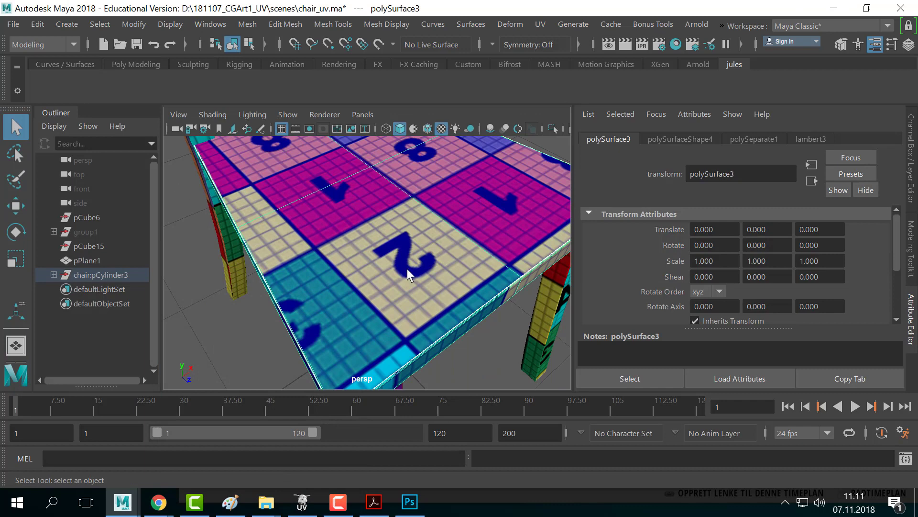
- Hide the Time Slider, Range Slider, Command Line and Help Line via the UI Elements tear-off
{"action": "left_click", "coordinate": [171, 24]}
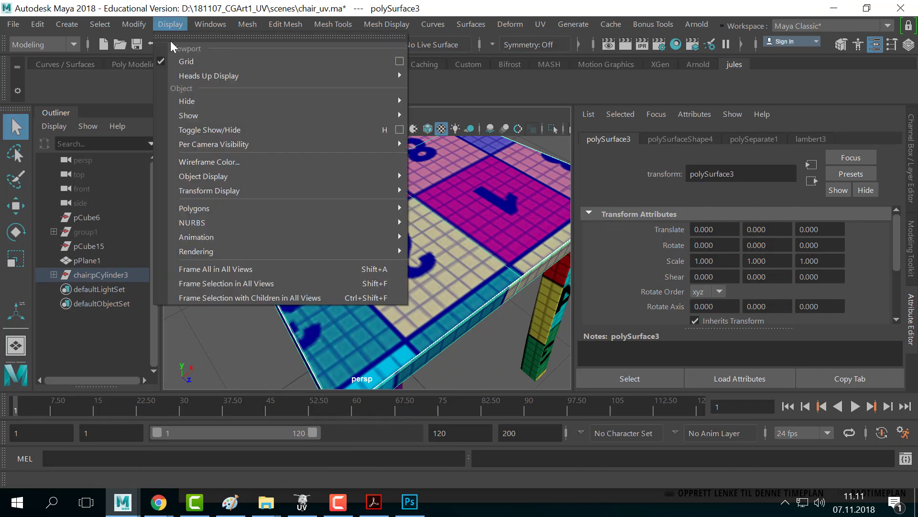
{"action": "mouse_move", "coordinate": [237, 165]}
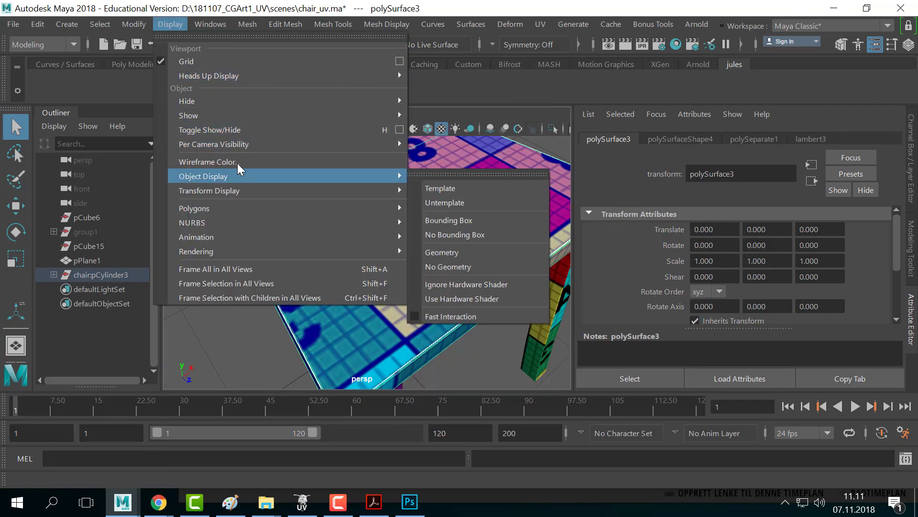
{"action": "mouse_move", "coordinate": [221, 25]}
{"action": "mouse_move", "coordinate": [284, 146]}
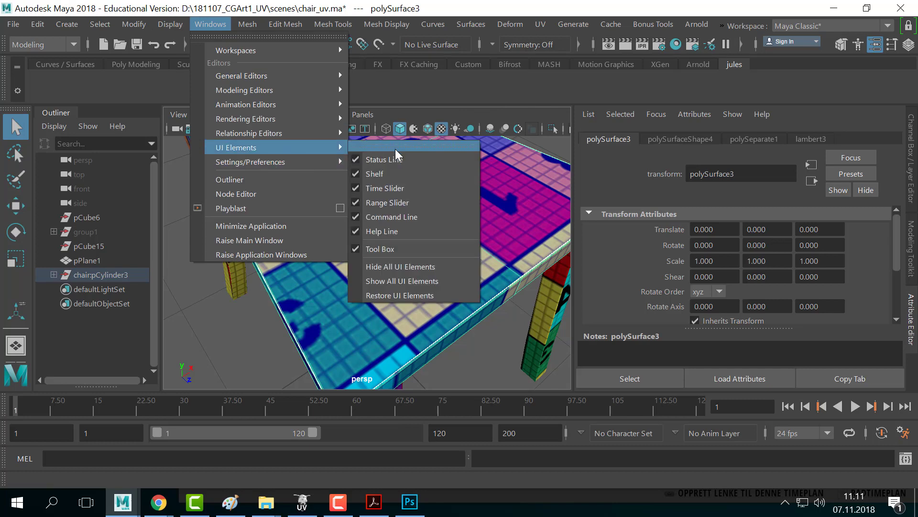
{"action": "left_click", "coordinate": [396, 145]}
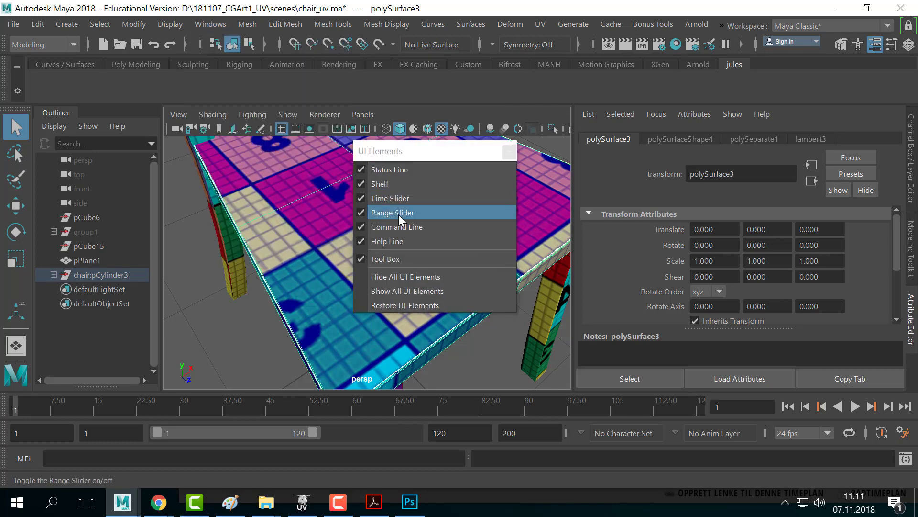
{"action": "left_click", "coordinate": [365, 198]}
{"action": "left_click", "coordinate": [365, 212]}
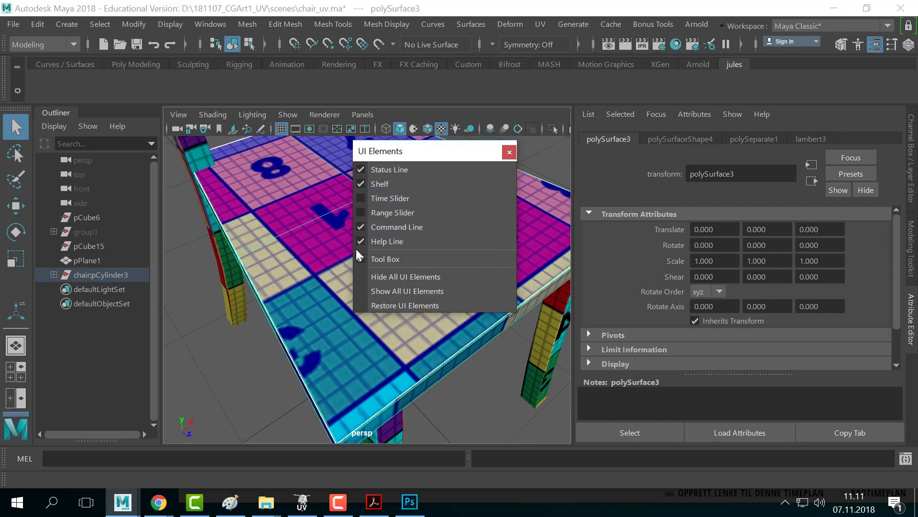
{"action": "left_click", "coordinate": [359, 242]}
{"action": "left_click", "coordinate": [376, 227]}
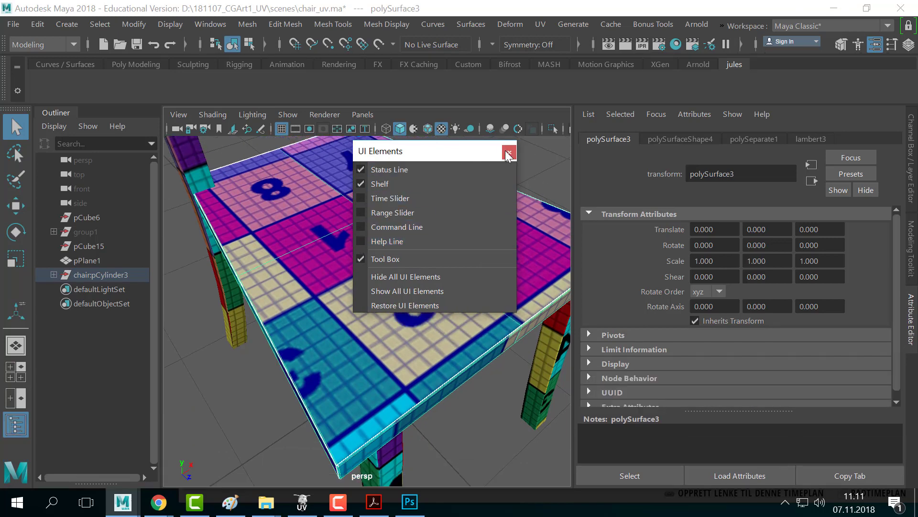
{"action": "left_click", "coordinate": [508, 156]}
{"action": "scroll", "coordinate": [395, 241], "scroll_direction": "down", "scroll_amount": 4}
{"action": "middle_click_drag", "start_coordinate": [395, 241], "coordinate": [417, 260], "text": "alt"}
- Assign a new Lambert material to the chair seat
{"action": "right_click", "coordinate": [389, 310]}
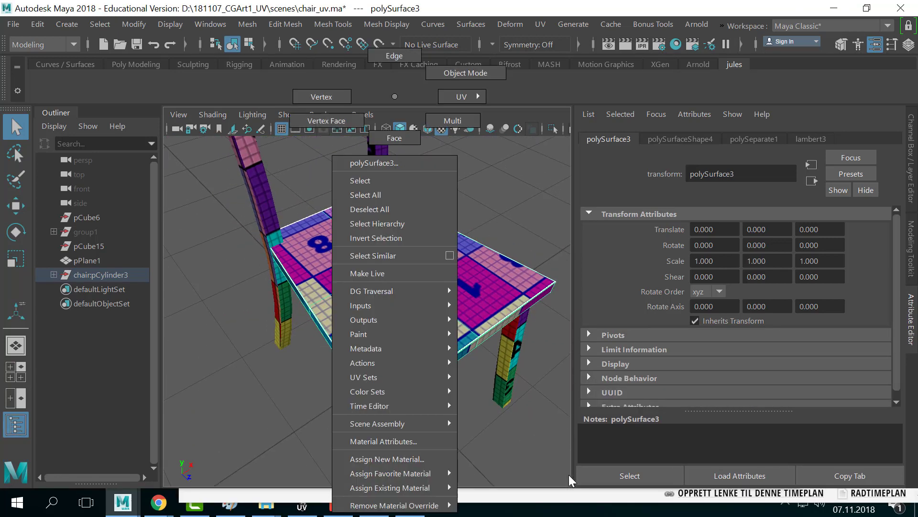
{"action": "left_click", "coordinate": [407, 439]}
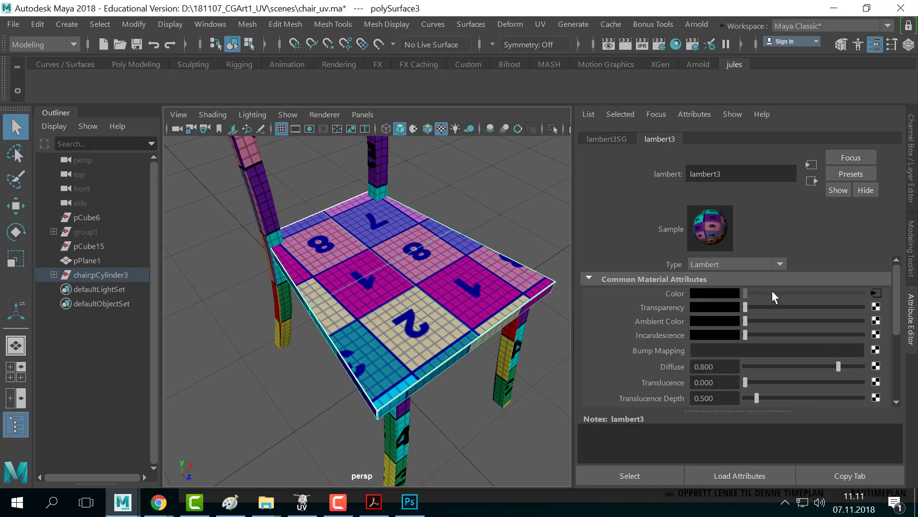
{"action": "right_click", "coordinate": [309, 248]}
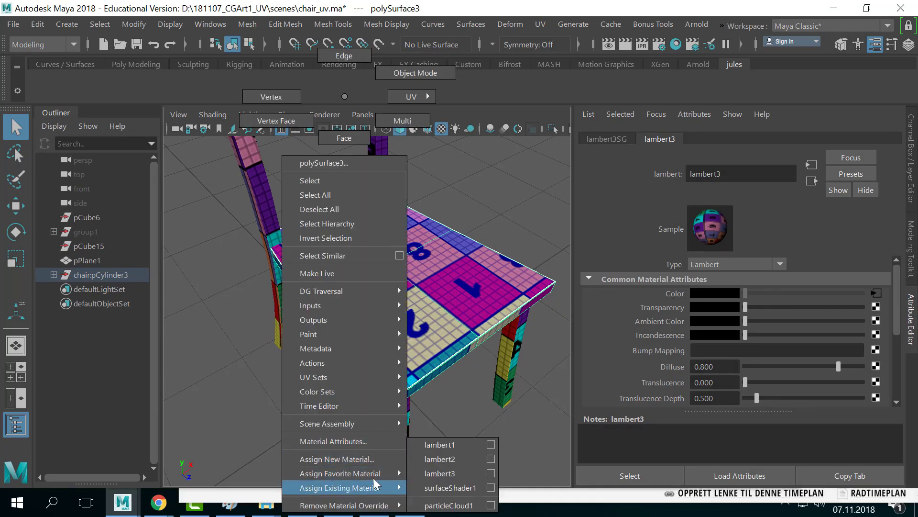
{"action": "mouse_move", "coordinate": [372, 474]}
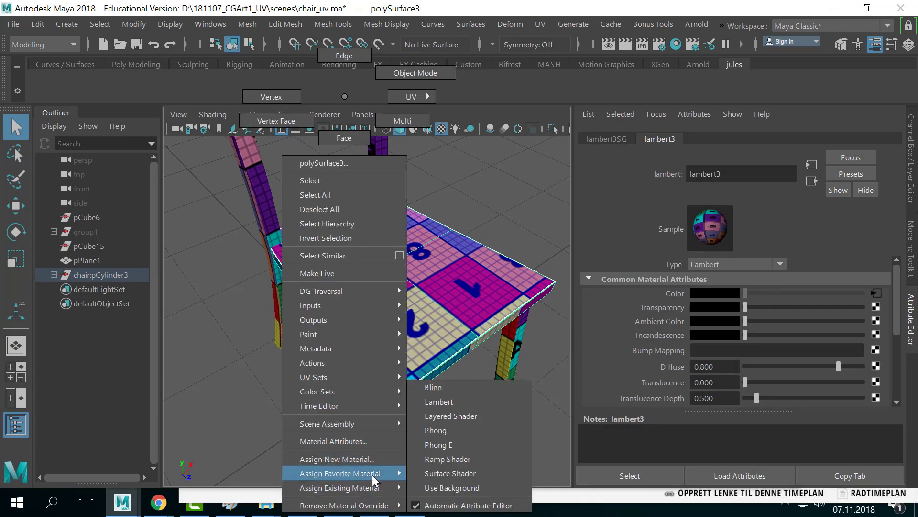
{"action": "left_click", "coordinate": [448, 406]}
{"action": "right_click_drag", "start_coordinate": [502, 283], "coordinate": [381, 280], "text": "alt"}
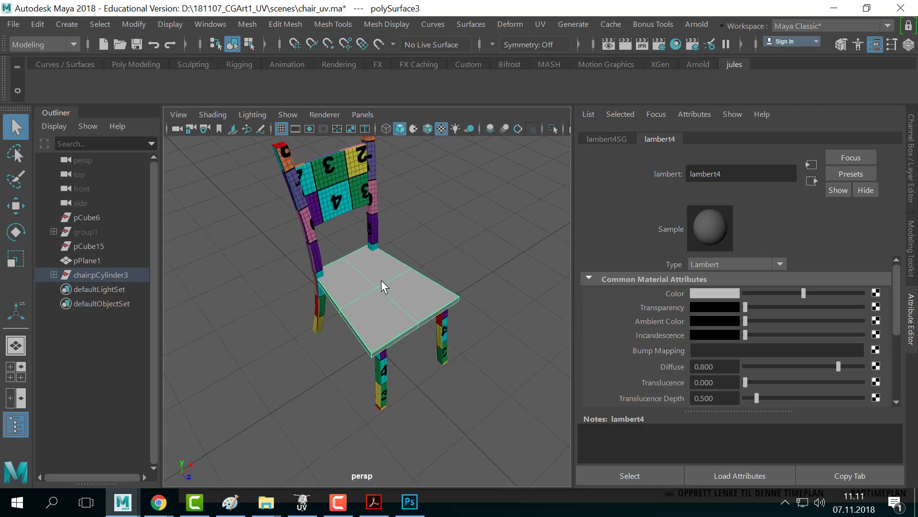
{"action": "left_click_drag", "start_coordinate": [403, 302], "coordinate": [420, 289], "text": "alt"}
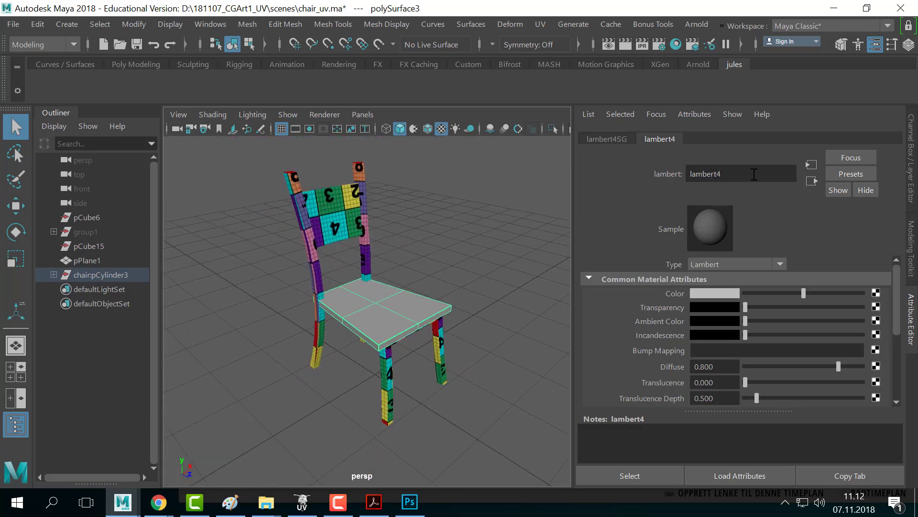
{"action": "scroll", "coordinate": [383, 201], "scroll_direction": "down", "scroll_amount": 4}
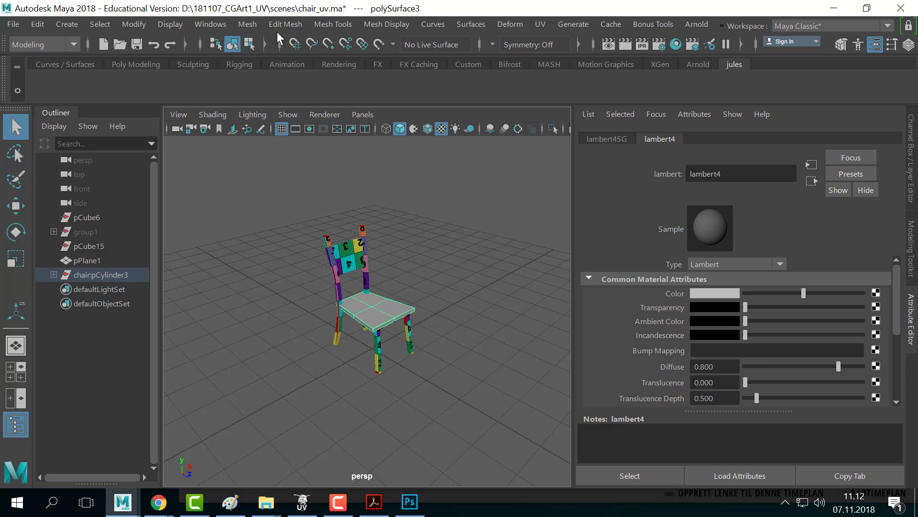
- Open the Hypershade and delete unused material nodes
{"action": "left_click", "coordinate": [210, 24]}
{"action": "mouse_move", "coordinate": [260, 105]}
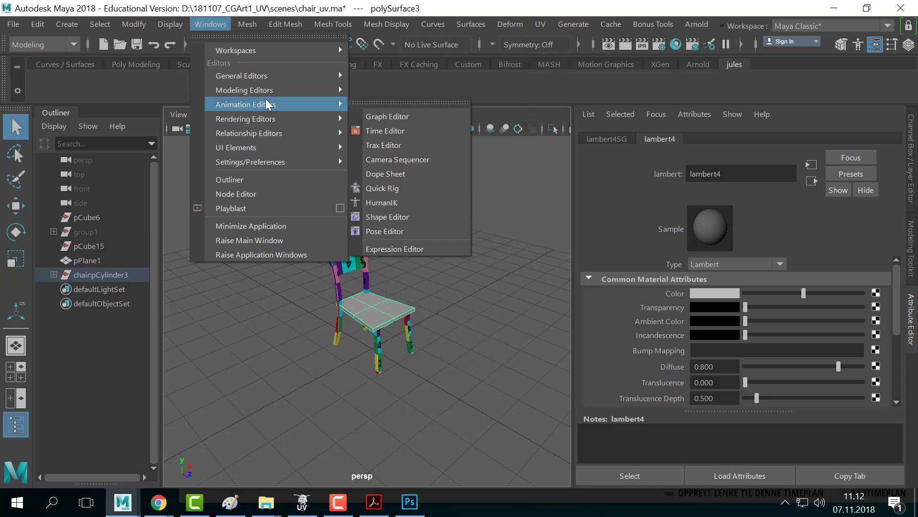
{"action": "mouse_move", "coordinate": [287, 119]}
{"action": "left_click", "coordinate": [398, 159]}
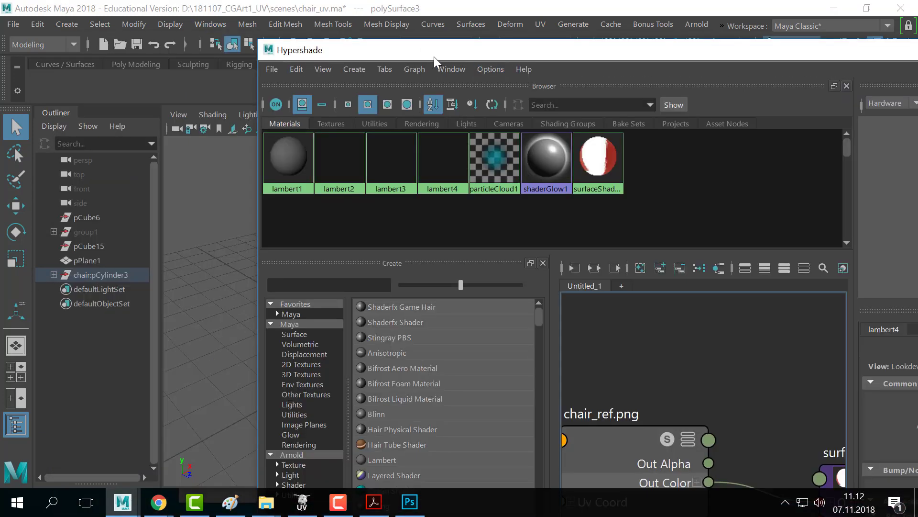
{"action": "left_click_drag", "start_coordinate": [434, 57], "coordinate": [549, 58]}
{"action": "left_click", "coordinate": [412, 75]}
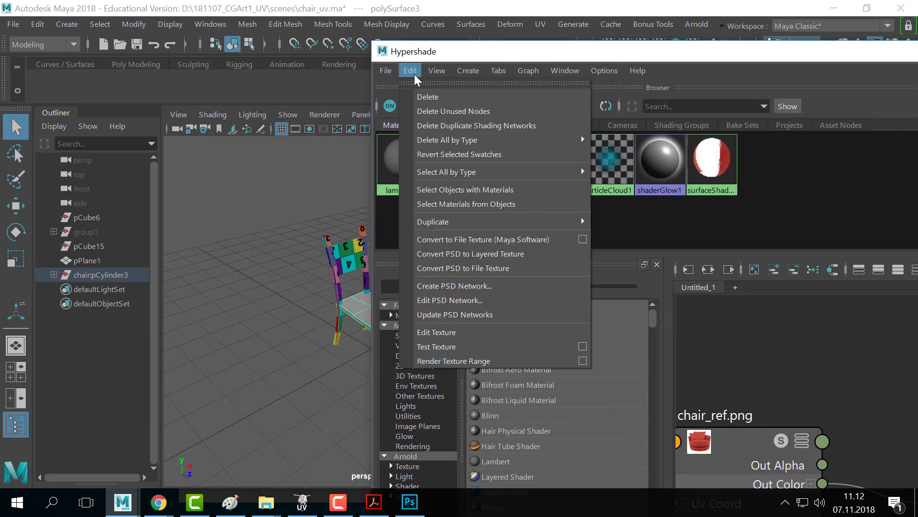
{"action": "left_click", "coordinate": [472, 112]}
- Rename lambert4 to chair_mat and select the whole chair
{"action": "left_click_drag", "start_coordinate": [455, 48], "coordinate": [579, 76]}
{"action": "left_click", "coordinate": [629, 189]}
{"action": "left_click_drag", "start_coordinate": [648, 79], "coordinate": [562, 347]}
{"action": "left_click_drag", "start_coordinate": [731, 173], "coordinate": [648, 173]}
{"action": "type", "text": "chair_mat"}
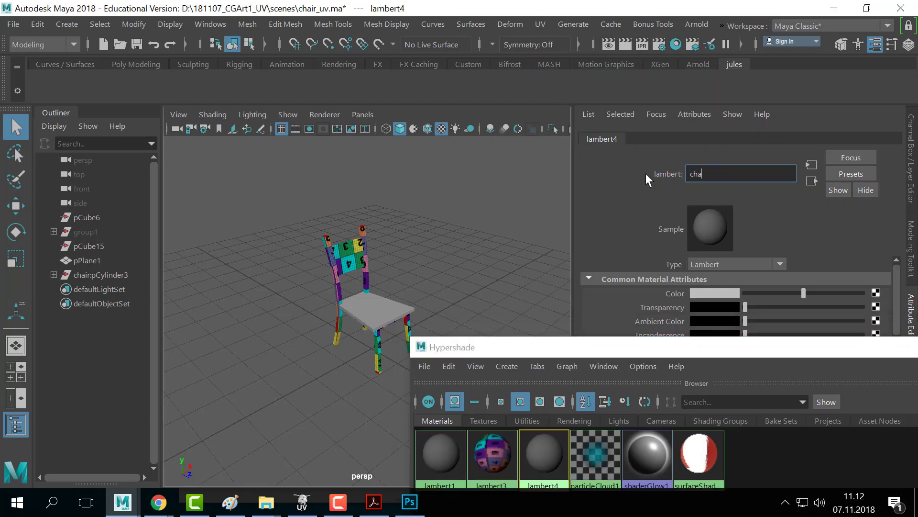
{"action": "key", "text": "Return"}
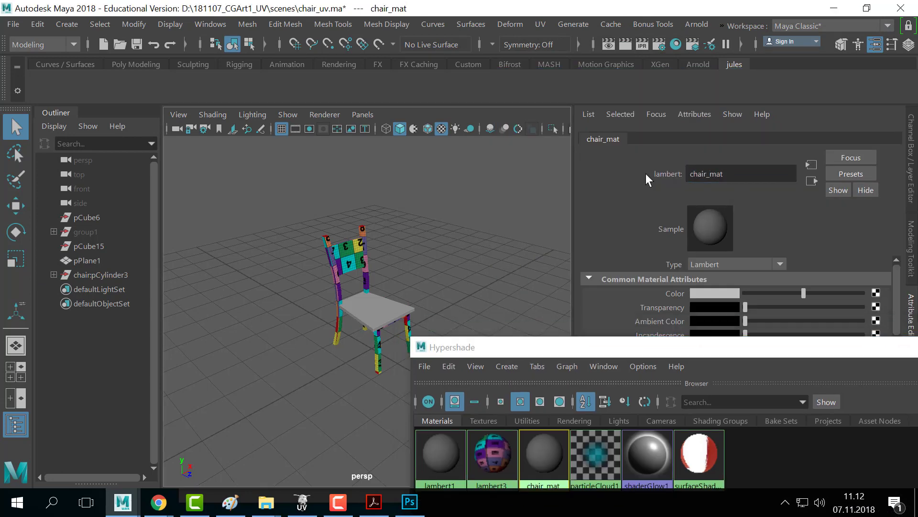
{"action": "left_click_drag", "start_coordinate": [456, 354], "coordinate": [531, 254]}
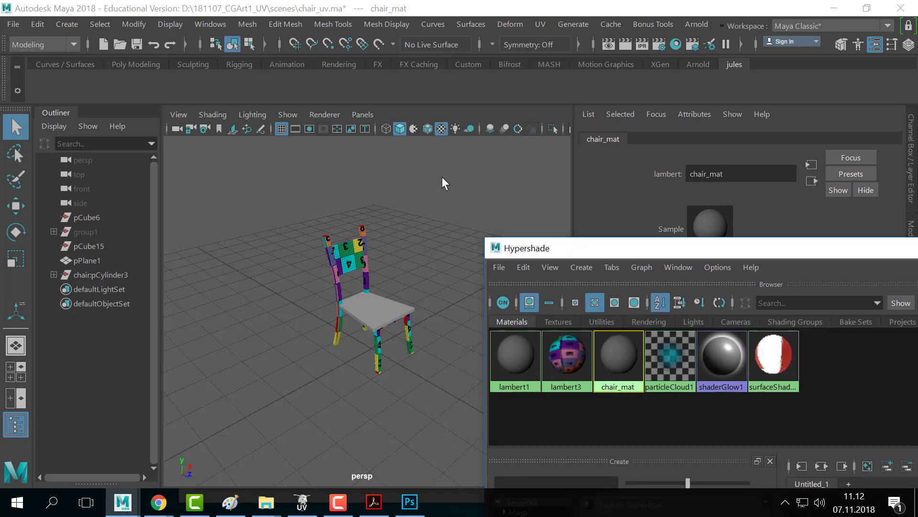
{"action": "left_click", "coordinate": [353, 321]}
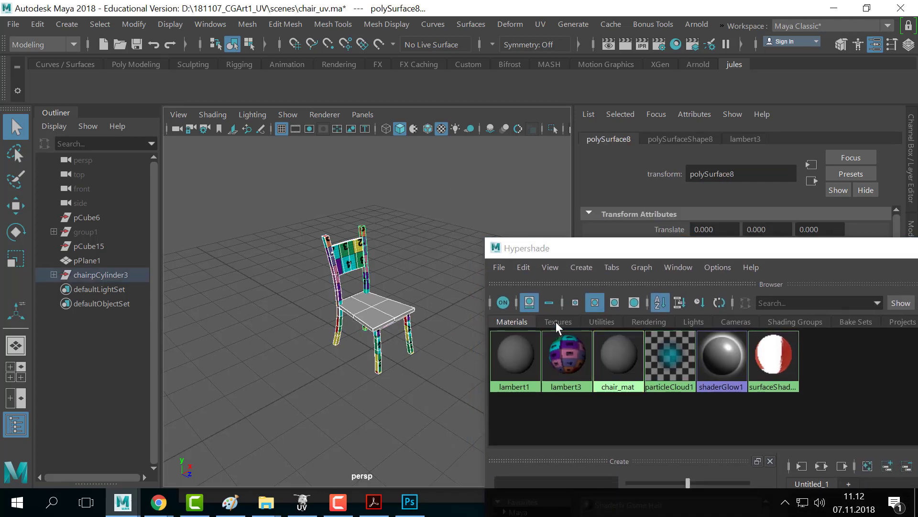
{"action": "right_click_drag", "start_coordinate": [632, 373], "coordinate": [635, 241]}
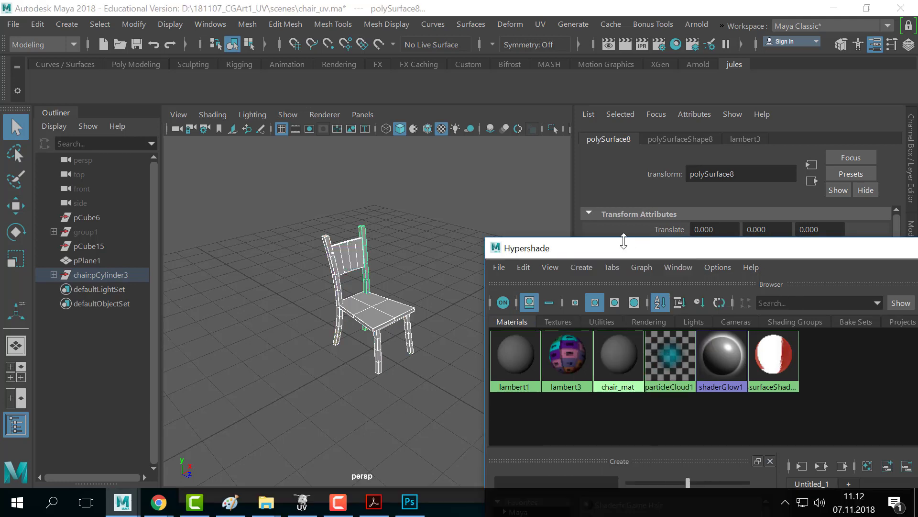
{"action": "left_click", "coordinate": [439, 220]}
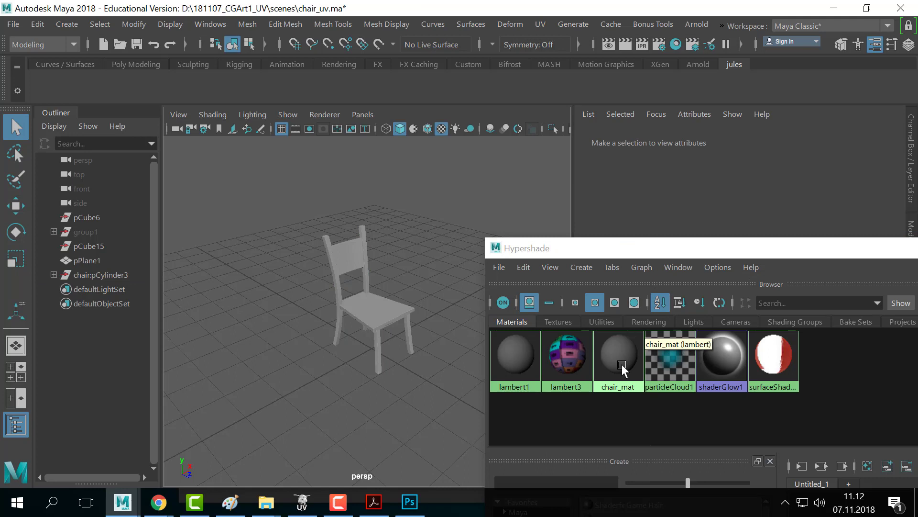
{"action": "right_click_drag", "start_coordinate": [623, 368], "coordinate": [713, 305]}
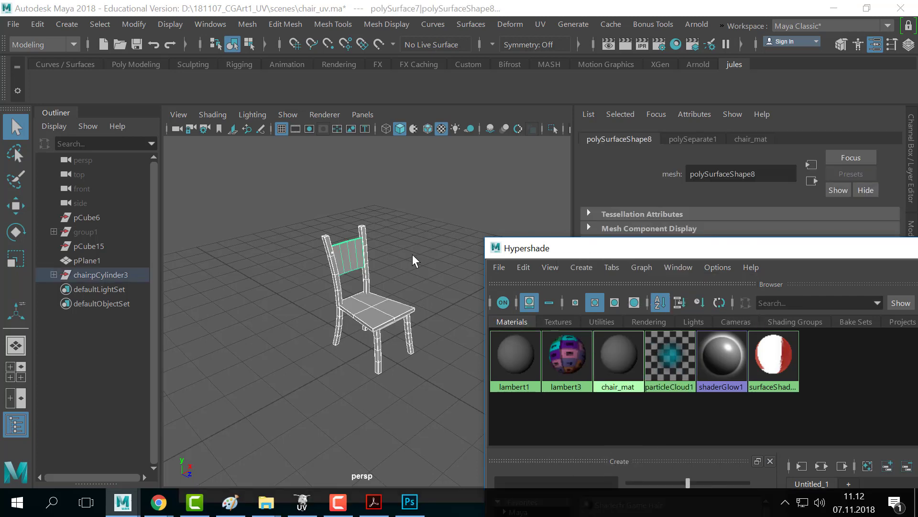
{"action": "right_click_drag", "start_coordinate": [412, 254], "coordinate": [419, 271], "text": "alt"}
{"action": "left_click_drag", "start_coordinate": [419, 271], "coordinate": [335, 272], "text": "alt"}
{"action": "left_click", "coordinate": [353, 305]}
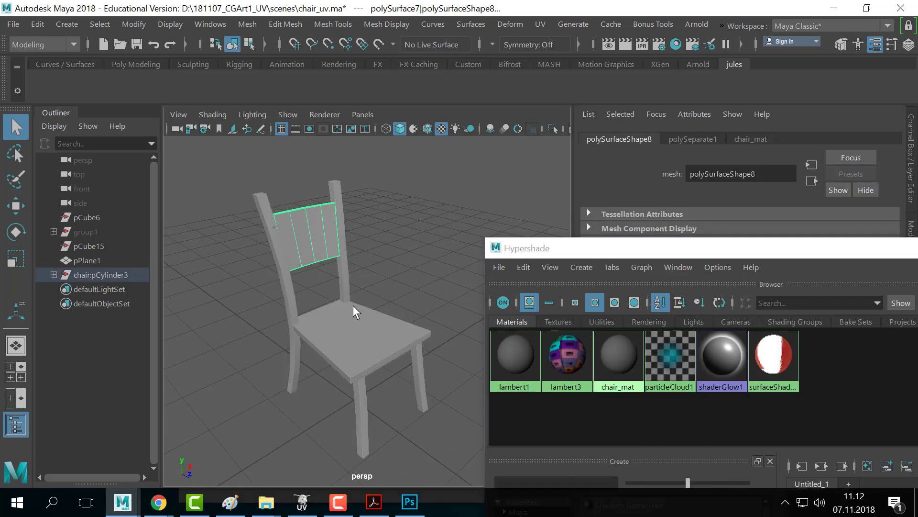
{"action": "left_click", "coordinate": [287, 277]}
{"action": "left_click", "coordinate": [303, 235]}
{"action": "left_click", "coordinate": [339, 216]}
{"action": "left_click", "coordinate": [330, 245]}
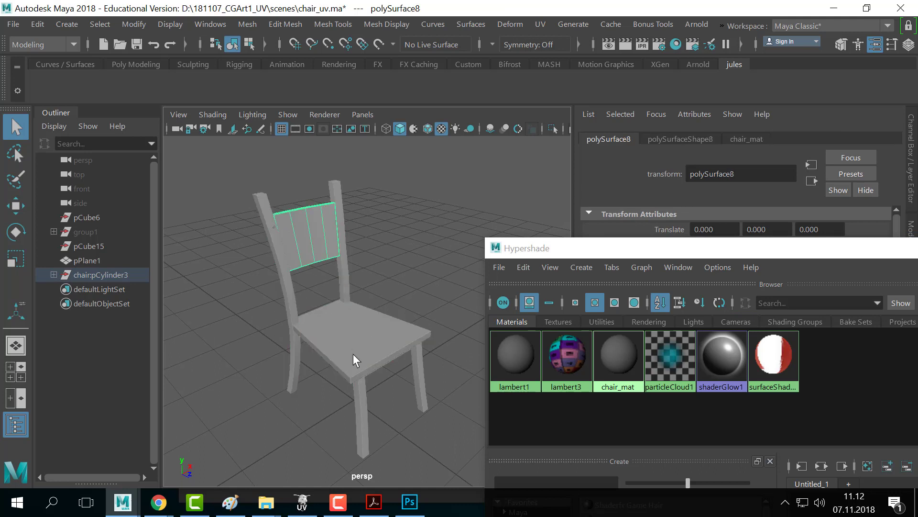
{"action": "left_click", "coordinate": [352, 352]}
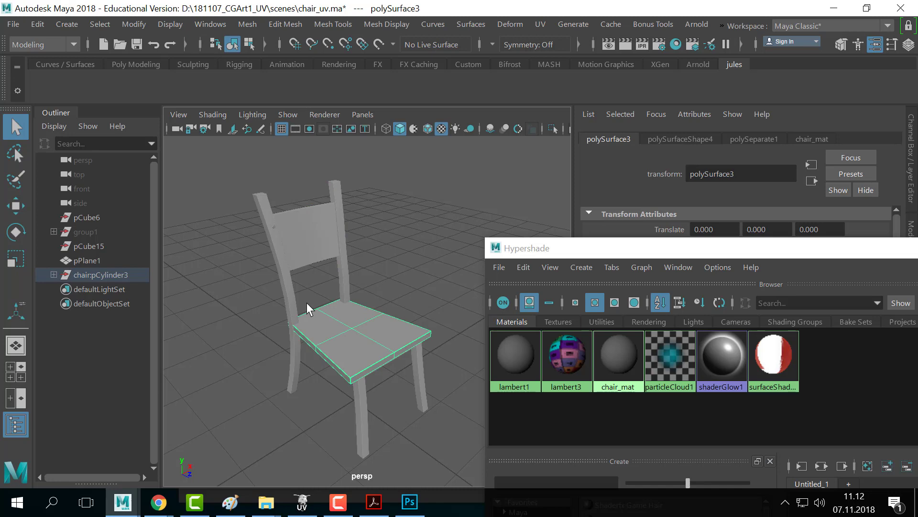
{"action": "left_click", "coordinate": [341, 237]}
{"action": "left_click", "coordinate": [288, 194]}
{"action": "left_click", "coordinate": [333, 239]}
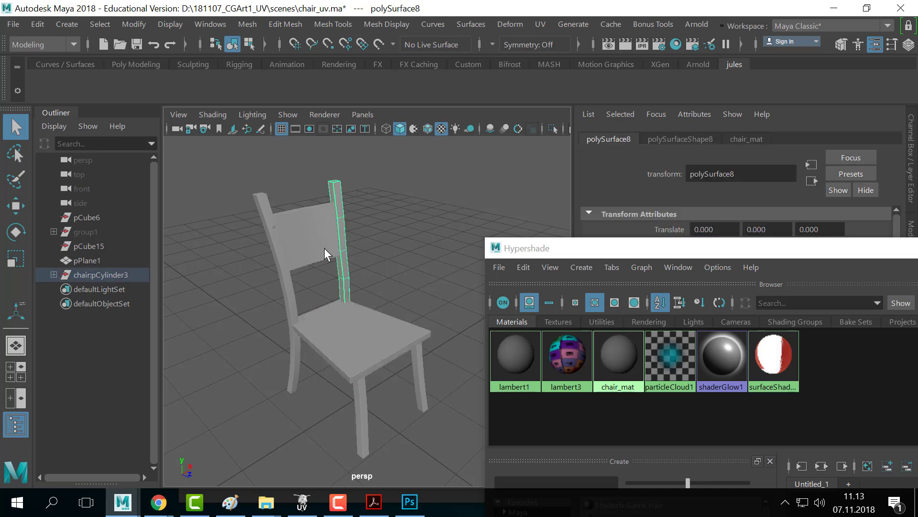
{"action": "left_click_drag", "start_coordinate": [324, 248], "coordinate": [321, 316], "text": "alt"}
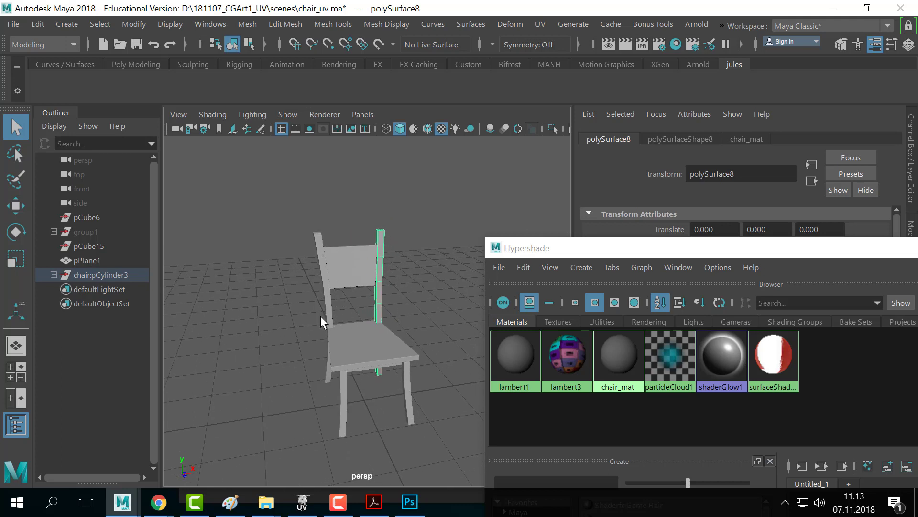
{"action": "left_click", "coordinate": [427, 236]}
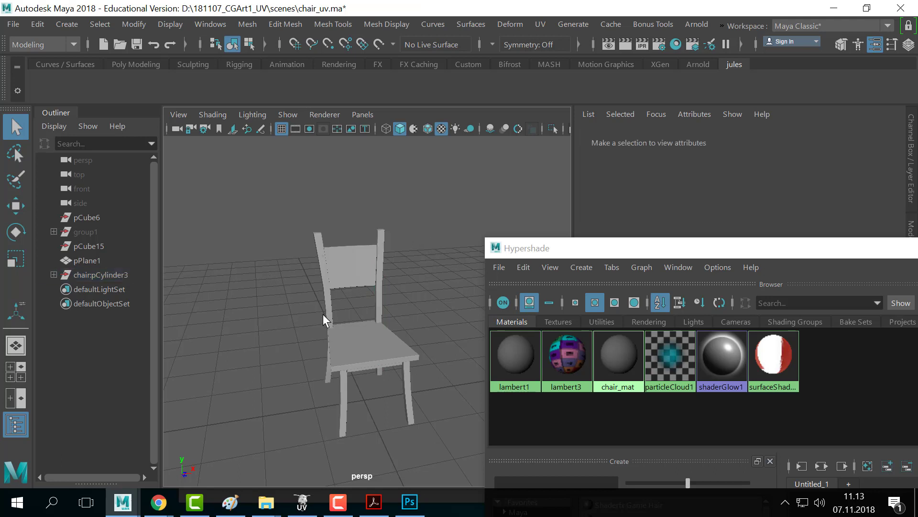
{"action": "left_click", "coordinate": [352, 261]}
{"action": "left_click", "coordinate": [365, 364]}
{"action": "left_click", "coordinate": [336, 406]}
{"action": "middle_click_drag", "start_coordinate": [333, 296], "coordinate": [295, 264], "text": "alt"}
{"action": "right_click_drag", "start_coordinate": [294, 264], "coordinate": [396, 283], "text": "alt"}
{"action": "left_click_drag", "start_coordinate": [396, 283], "coordinate": [275, 285], "text": "alt"}
{"action": "left_click", "coordinate": [317, 253]}
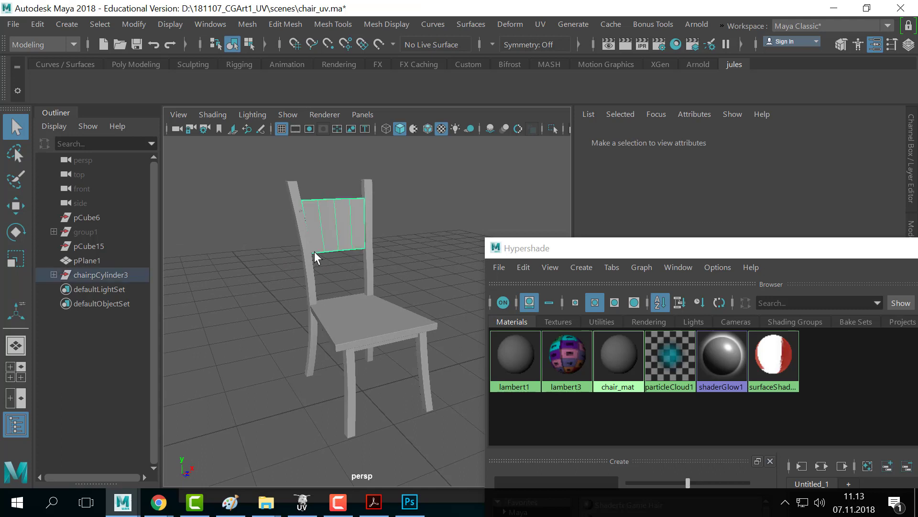
{"action": "left_click", "coordinate": [329, 274]}
{"action": "left_click", "coordinate": [309, 256]}
{"action": "left_click", "coordinate": [320, 217]}
{"action": "left_click", "coordinate": [278, 226]}
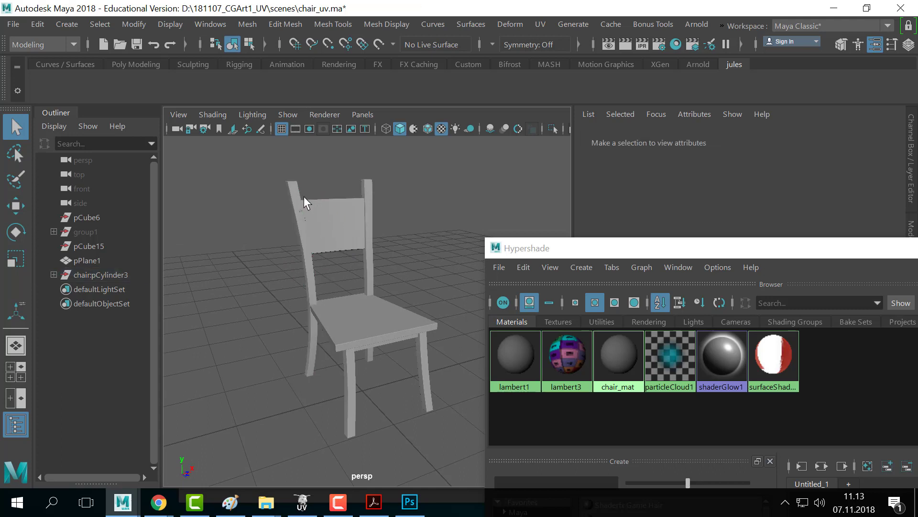
{"action": "left_click", "coordinate": [304, 224]}
{"action": "left_click", "coordinate": [336, 214]}
{"action": "left_click", "coordinate": [357, 263]}
{"action": "left_click", "coordinate": [354, 332]}
{"action": "left_click", "coordinate": [369, 362]}
{"action": "left_click", "coordinate": [352, 369]}
{"action": "left_click", "coordinate": [423, 366]}
{"action": "left_click", "coordinate": [327, 403]}
{"action": "left_click", "coordinate": [372, 213]}
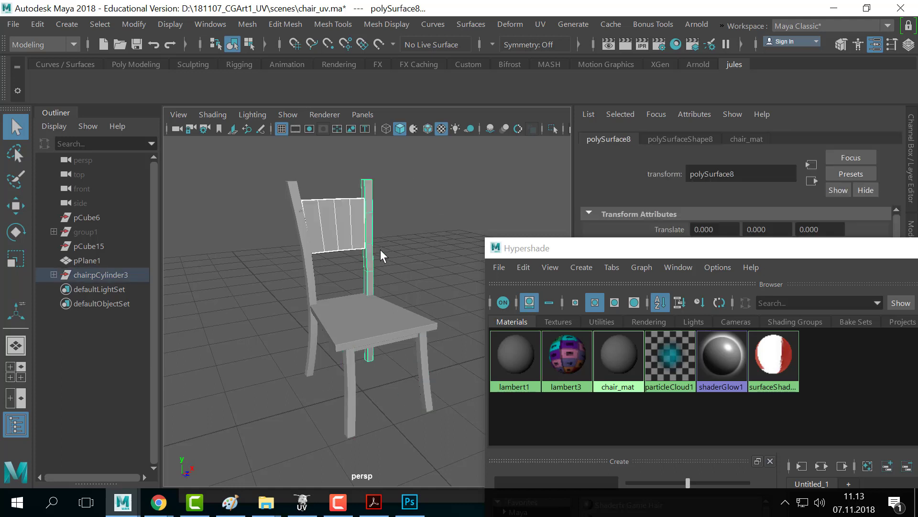
{"action": "left_click", "coordinate": [413, 231]}
{"action": "left_click", "coordinate": [357, 223]}
{"action": "left_click", "coordinate": [380, 248]}
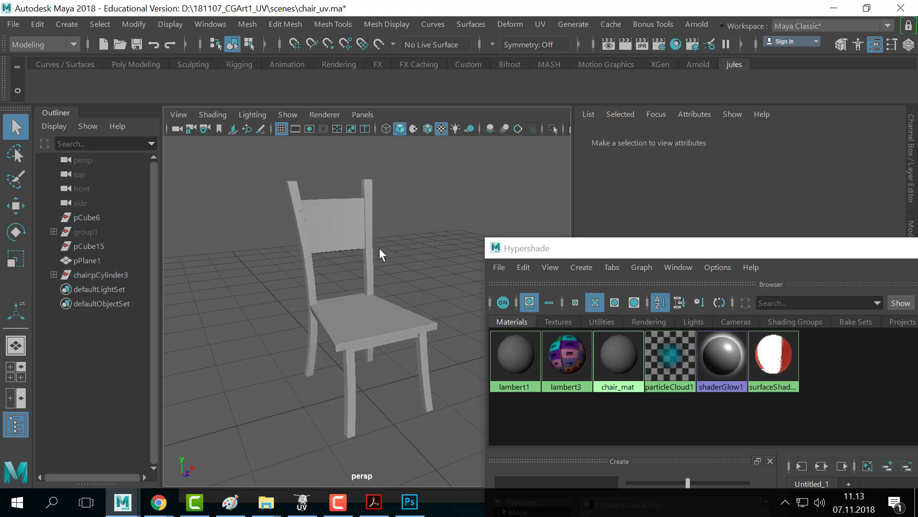
{"action": "left_click", "coordinate": [54, 275]}
{"action": "left_click", "coordinate": [93, 275]}
{"action": "left_click", "coordinate": [53, 275]}
{"action": "left_click", "coordinate": [397, 276]}
{"action": "right_click_drag", "start_coordinate": [622, 352], "coordinate": [687, 299]}
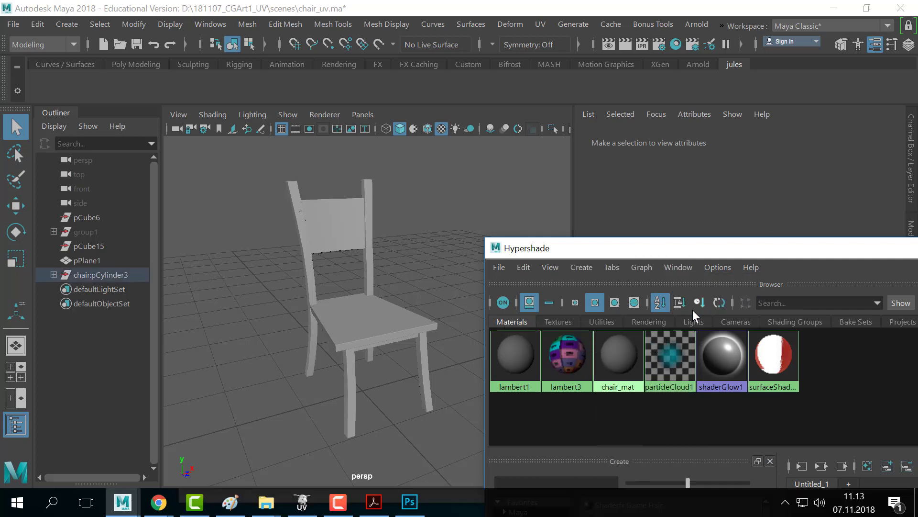
- Open UV > UV Editor, close the UV Toolkit, and place the editor beside the chair view
{"action": "left_click", "coordinate": [288, 24]}
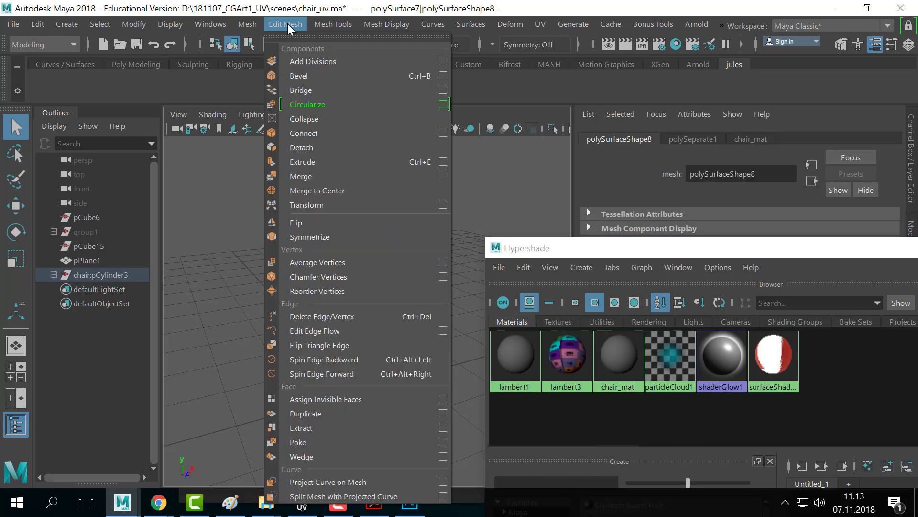
{"action": "mouse_move", "coordinate": [202, 21]}
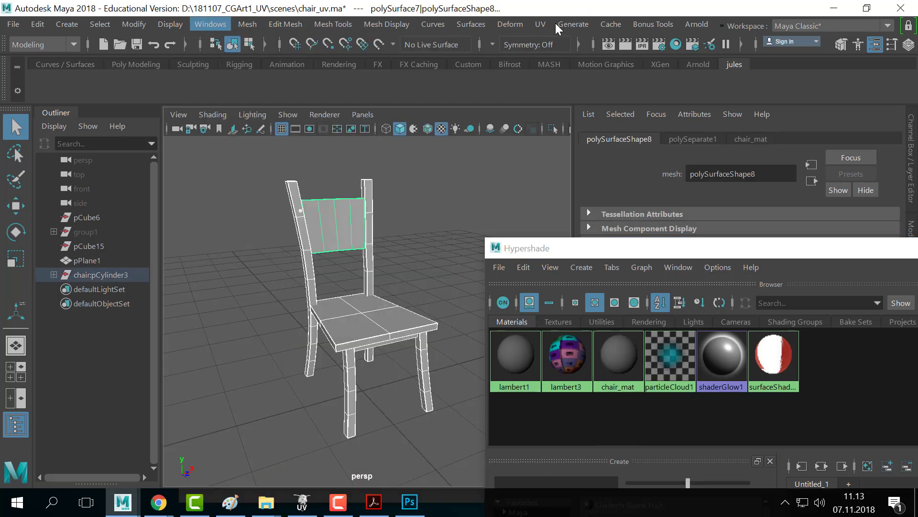
{"action": "left_click", "coordinate": [532, 22]}
{"action": "left_click", "coordinate": [532, 21]}
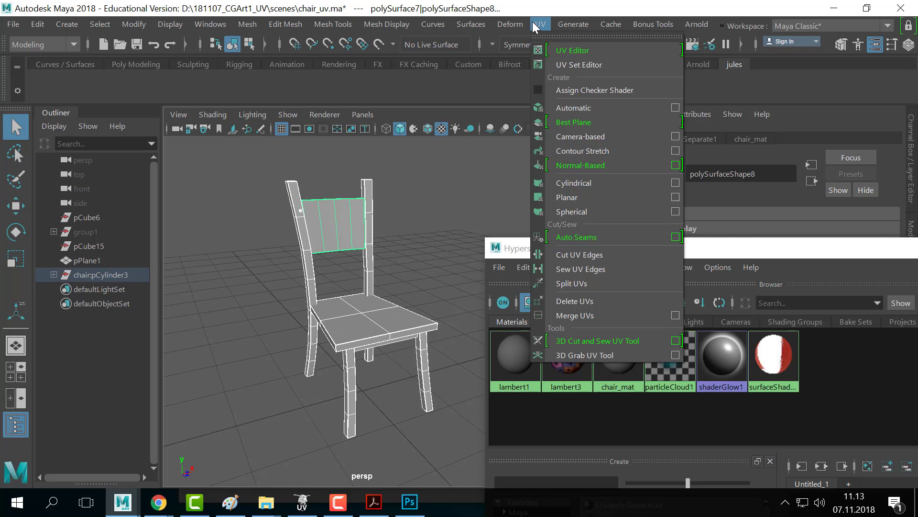
{"action": "left_click", "coordinate": [577, 47]}
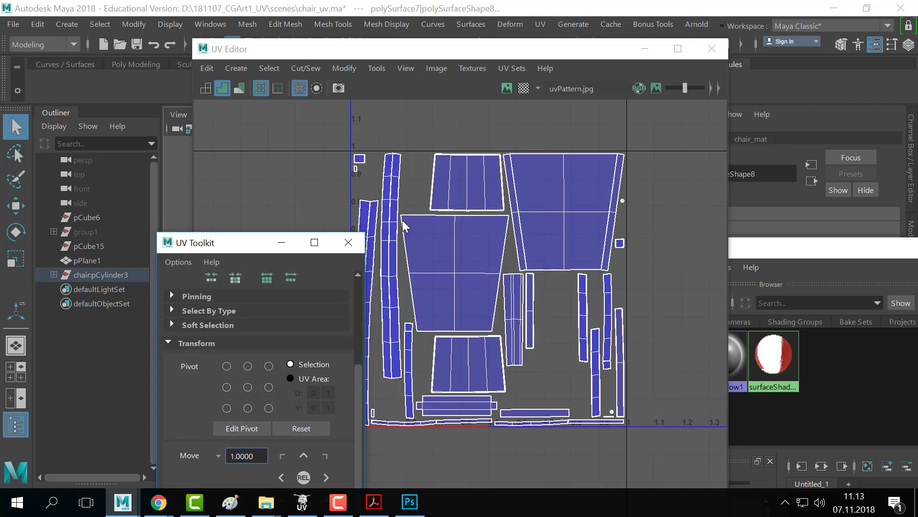
{"action": "left_click", "coordinate": [349, 242]}
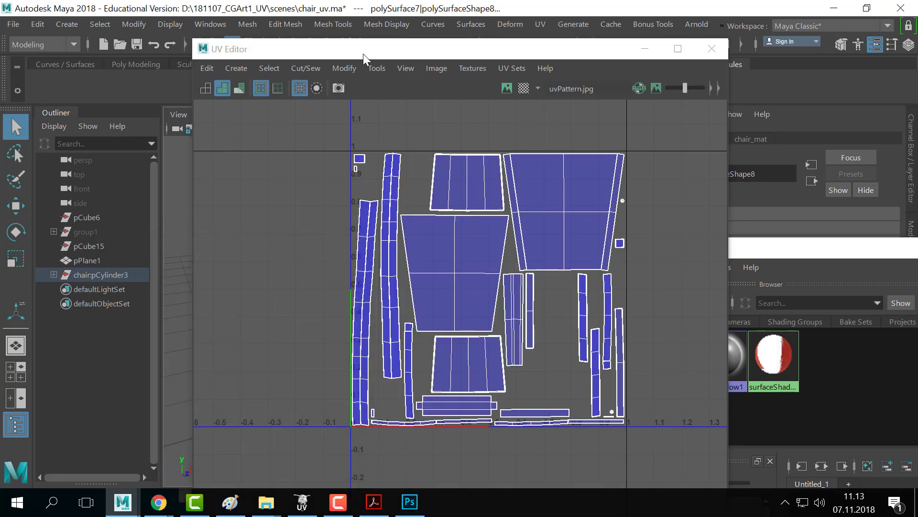
{"action": "left_click_drag", "start_coordinate": [363, 54], "coordinate": [211, 90]}
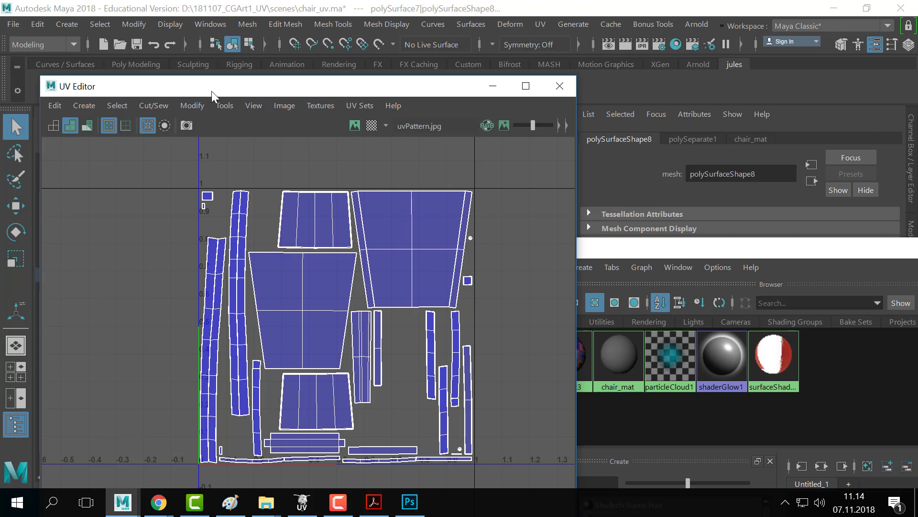
{"action": "left_click_drag", "start_coordinate": [274, 88], "coordinate": [619, 45]}
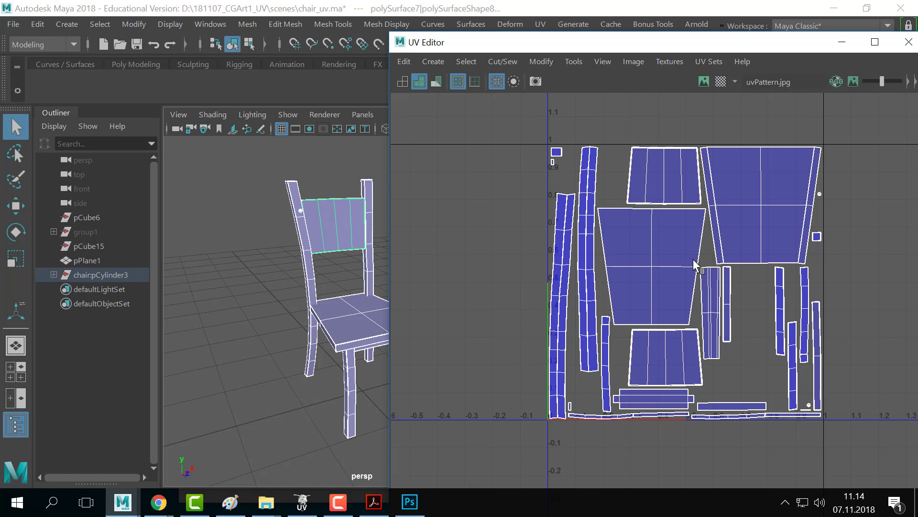
- Glance at chair.psd in Photoshop, return to Maya, and move the UV Editor aside
{"action": "key", "text": "alt+Tab"}
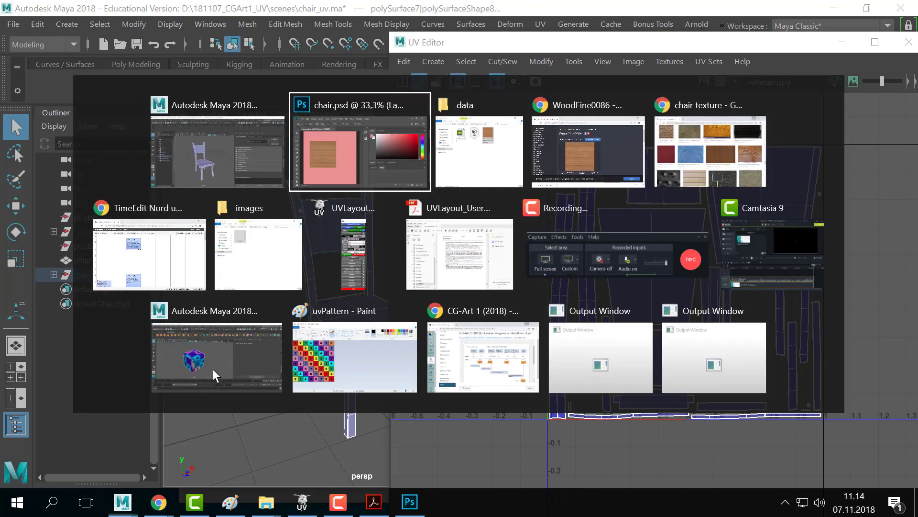
{"action": "left_click", "coordinate": [377, 168]}
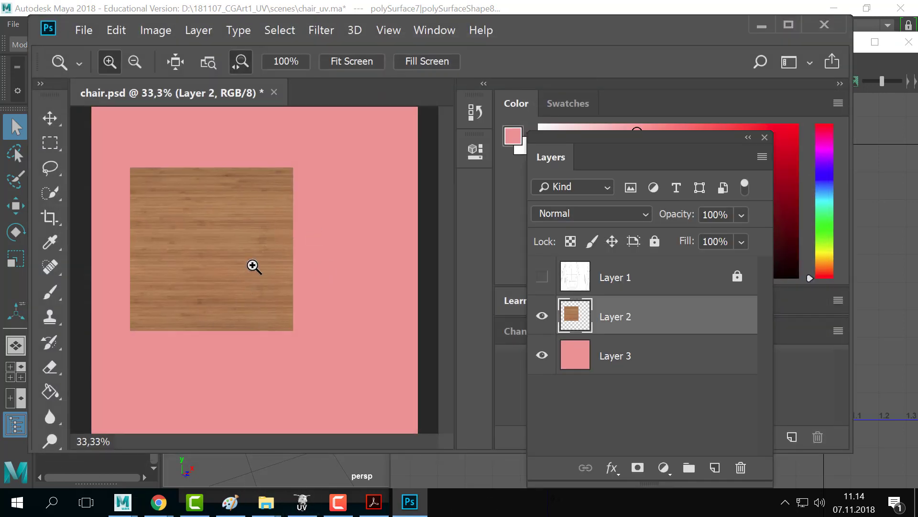
{"action": "key", "text": "alt+Tab"}
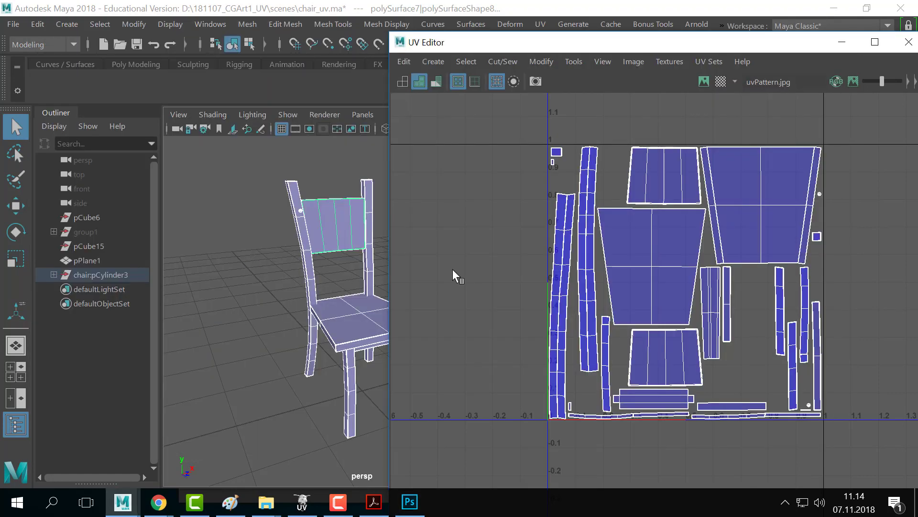
{"action": "left_click_drag", "start_coordinate": [604, 43], "coordinate": [346, 427]}
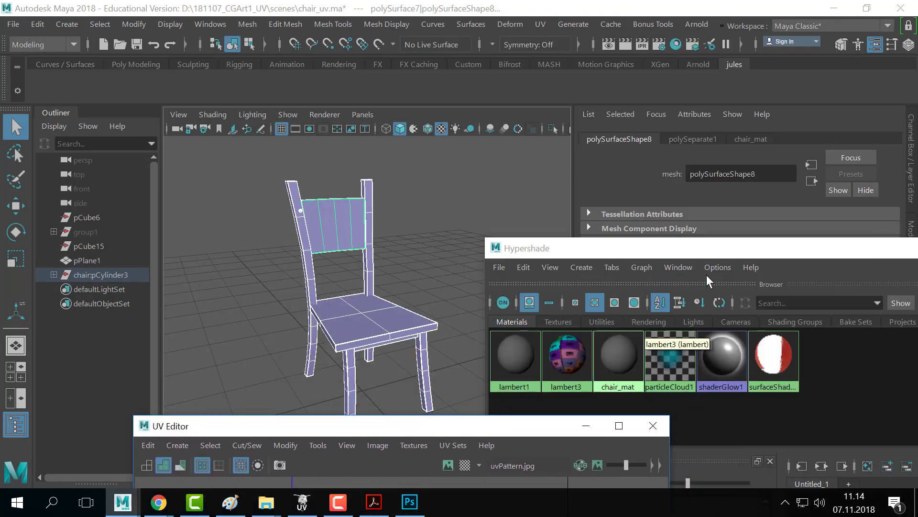
- Connect a File texture node to chair_mat's Color with Filter Type set to Off
{"action": "left_click_drag", "start_coordinate": [697, 249], "coordinate": [432, 341]}
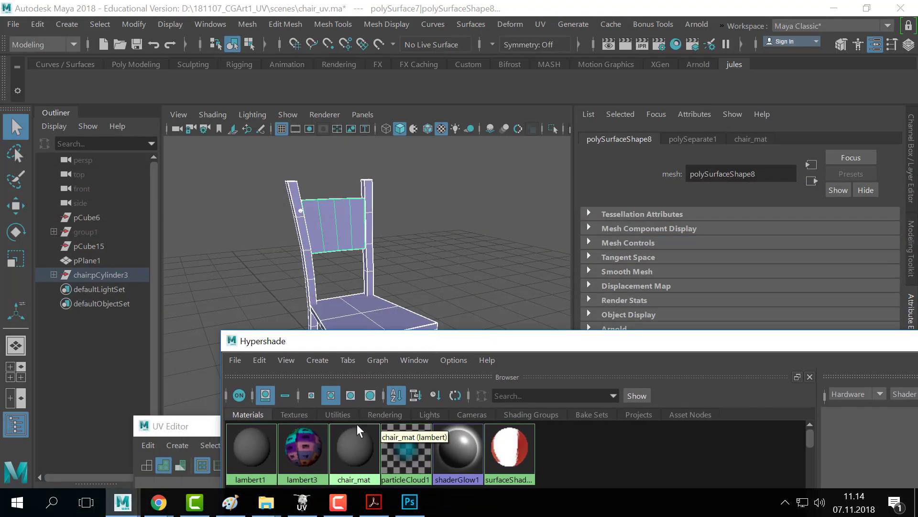
{"action": "left_click", "coordinate": [352, 444]}
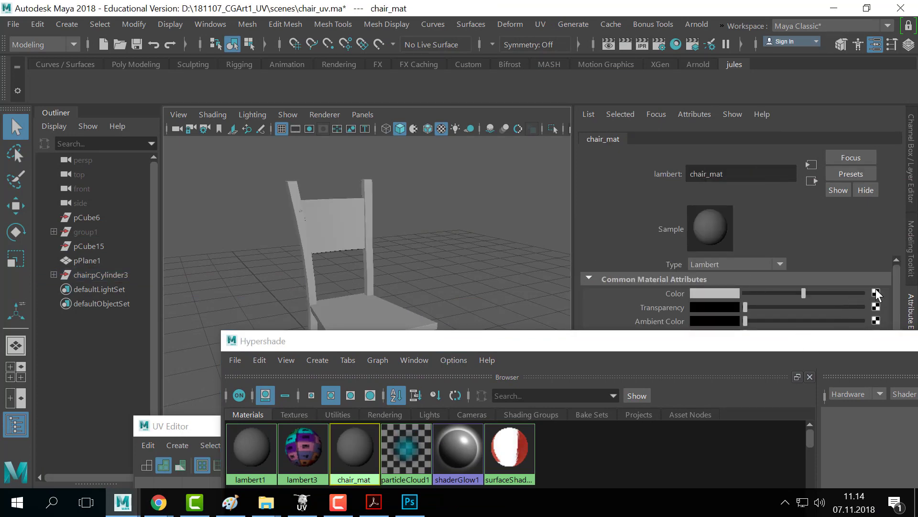
{"action": "left_click", "coordinate": [877, 292]}
{"action": "left_click_drag", "start_coordinate": [405, 179], "coordinate": [421, 100]}
{"action": "left_click", "coordinate": [455, 203]}
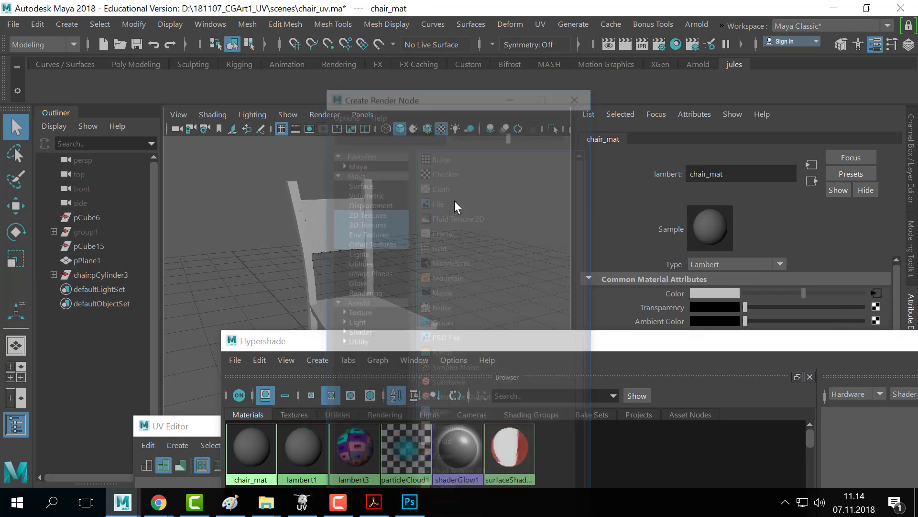
{"action": "left_click", "coordinate": [717, 278]}
{"action": "left_click", "coordinate": [710, 287]}
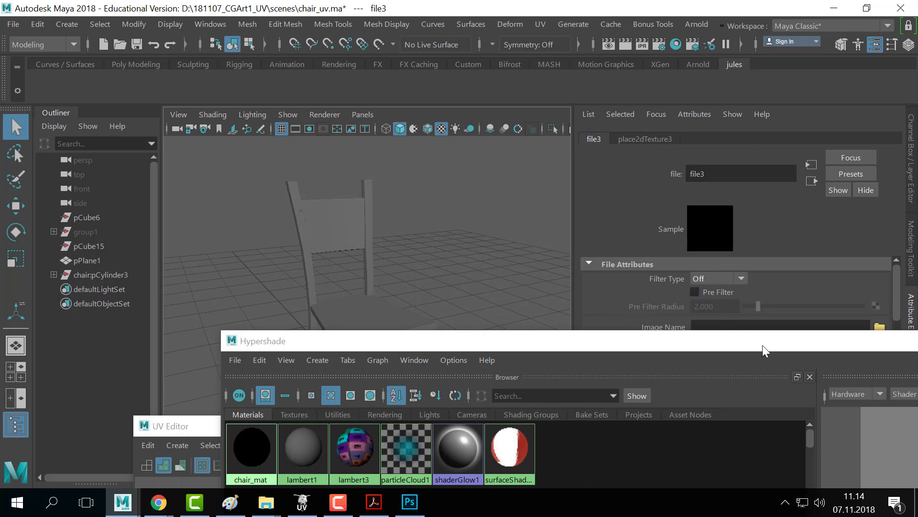
- Load chair_color.png as the file node's image
{"action": "left_click_drag", "start_coordinate": [763, 345], "coordinate": [761, 399]}
{"action": "left_click", "coordinate": [879, 327]}
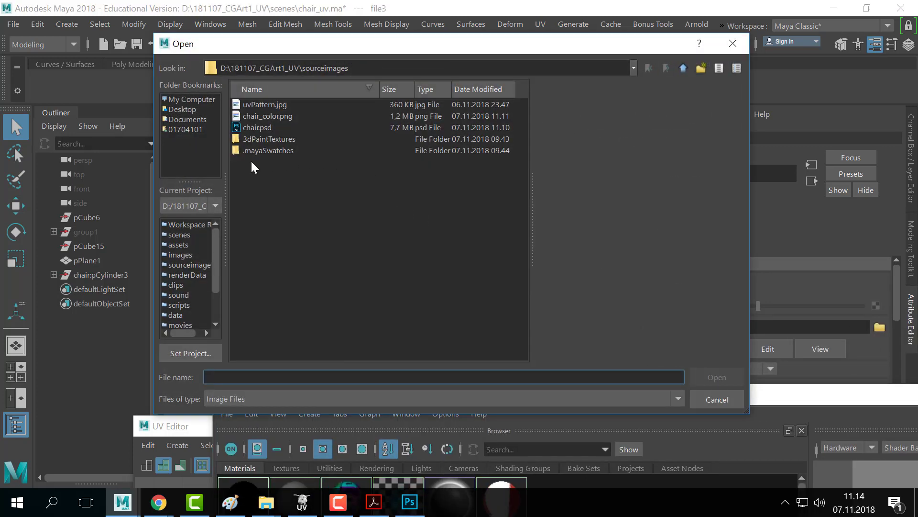
{"action": "left_click", "coordinate": [278, 117]}
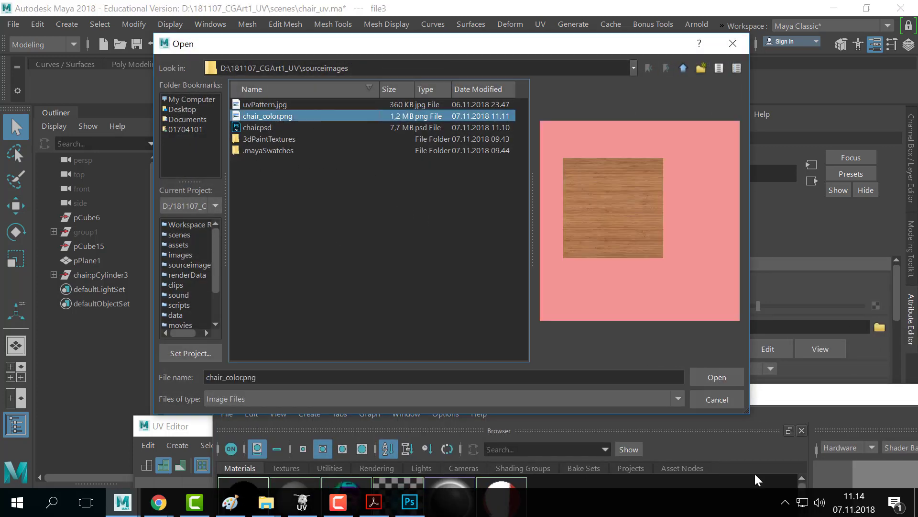
{"action": "left_click", "coordinate": [726, 375]}
{"action": "left_click", "coordinate": [420, 282]}
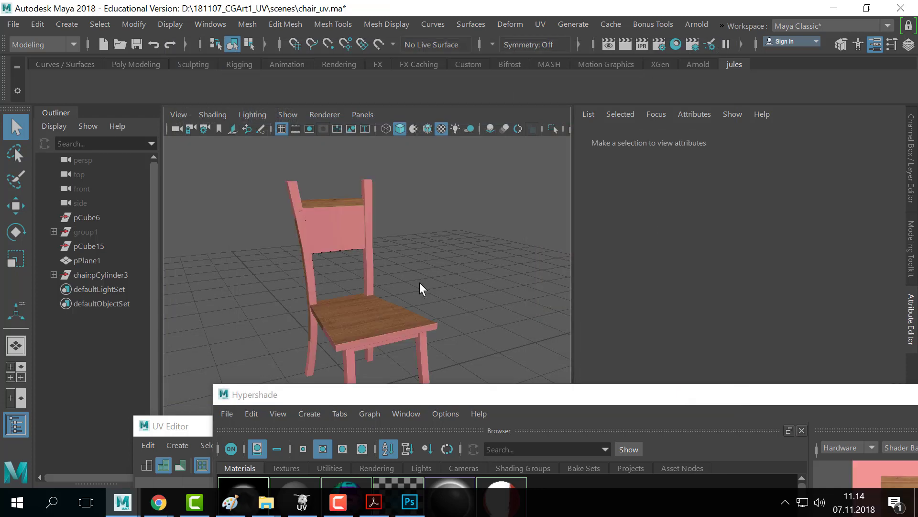
- Move the Hypershade and UV Editor to the lower right and frame the textured chair
{"action": "middle_click_drag", "start_coordinate": [420, 282], "coordinate": [437, 267], "text": "alt"}
{"action": "left_click_drag", "start_coordinate": [437, 267], "coordinate": [410, 290], "text": "alt"}
{"action": "scroll", "coordinate": [472, 283], "scroll_direction": "up", "scroll_amount": 3}
{"action": "left_click_drag", "start_coordinate": [334, 398], "coordinate": [786, 424]}
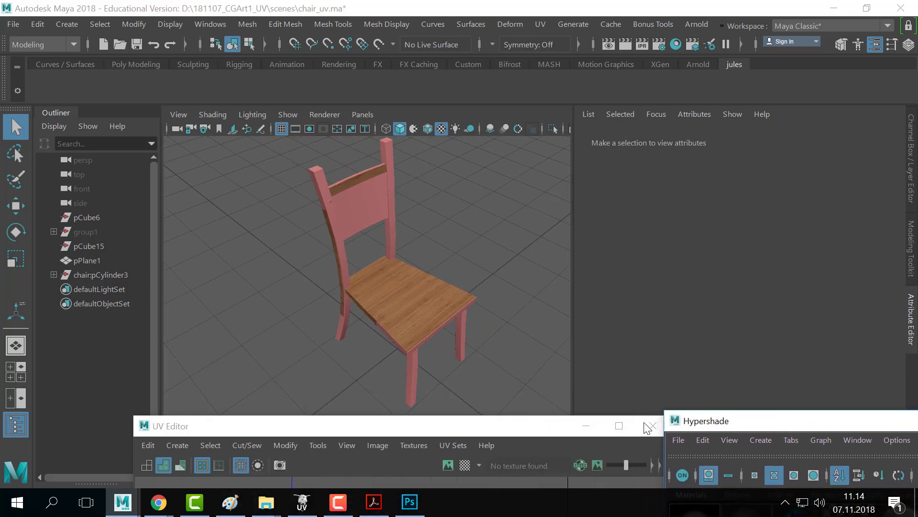
{"action": "left_click_drag", "start_coordinate": [330, 427], "coordinate": [756, 442]}
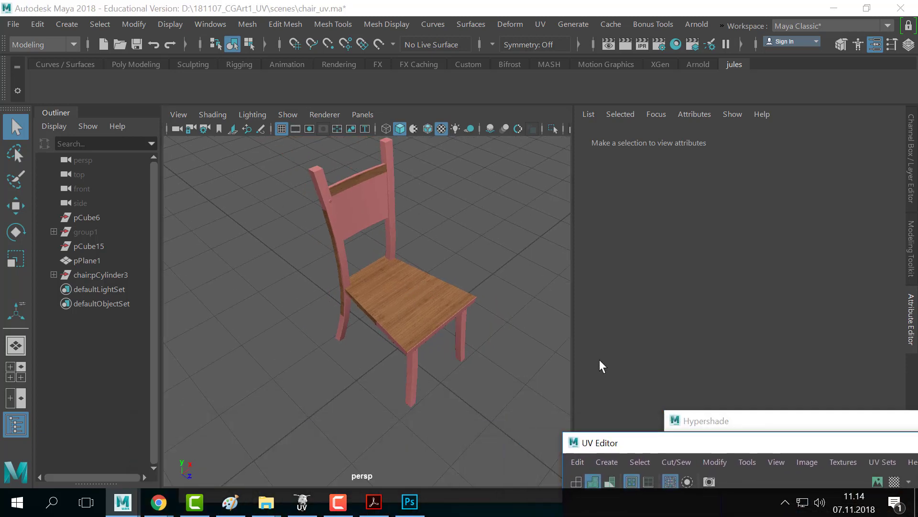
{"action": "scroll", "coordinate": [441, 334], "scroll_direction": "up", "scroll_amount": 5}
{"action": "scroll", "coordinate": [453, 337], "scroll_direction": "down", "scroll_amount": 5}
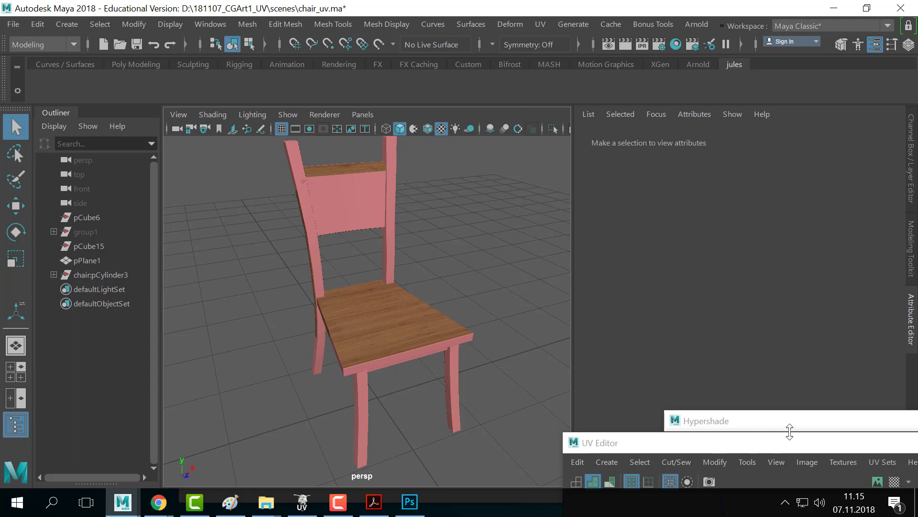
- Move the Hypershade lower and frame the whole chair in the viewport
{"action": "left_click_drag", "start_coordinate": [791, 420], "coordinate": [764, 250]}
{"action": "left_click", "coordinate": [368, 334]}
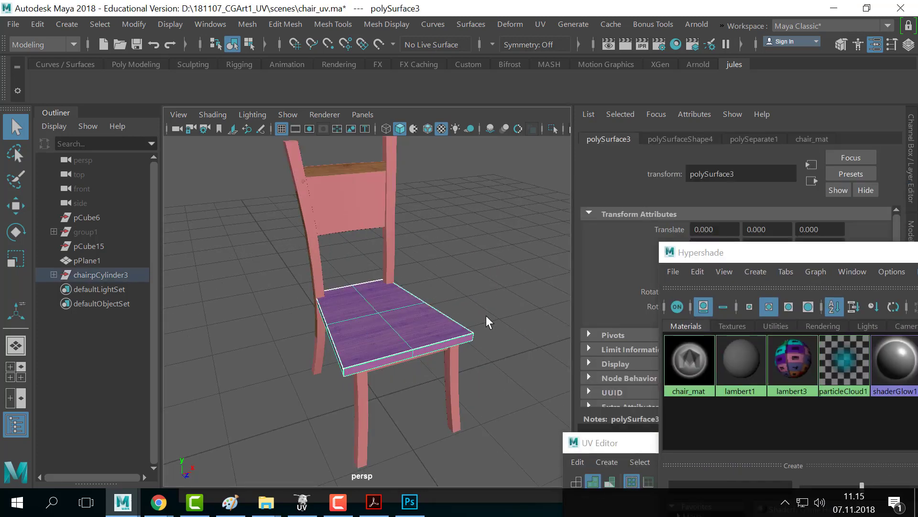
{"action": "left_click", "coordinate": [462, 259]}
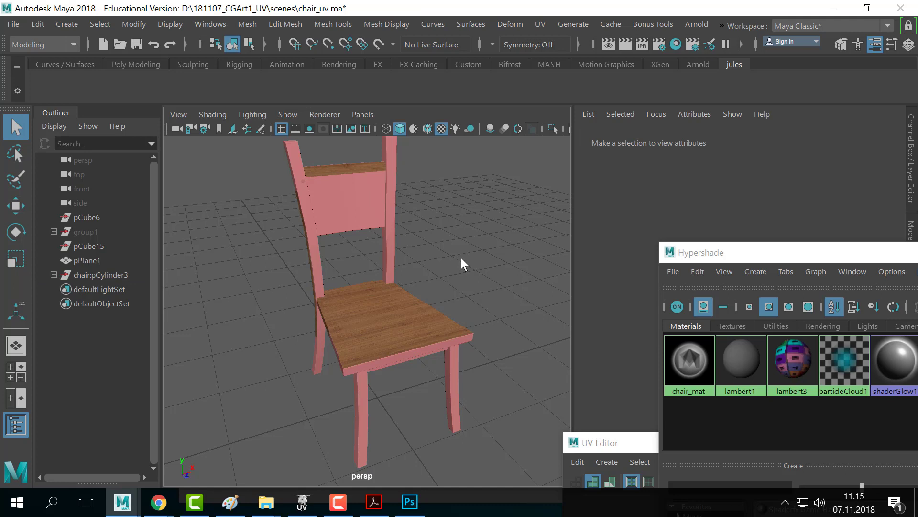
{"action": "left_click_drag", "start_coordinate": [785, 254], "coordinate": [737, 339]}
{"action": "scroll", "coordinate": [415, 320], "scroll_direction": "down", "scroll_amount": 3}
{"action": "scroll", "coordinate": [414, 328], "scroll_direction": "up", "scroll_amount": 7}
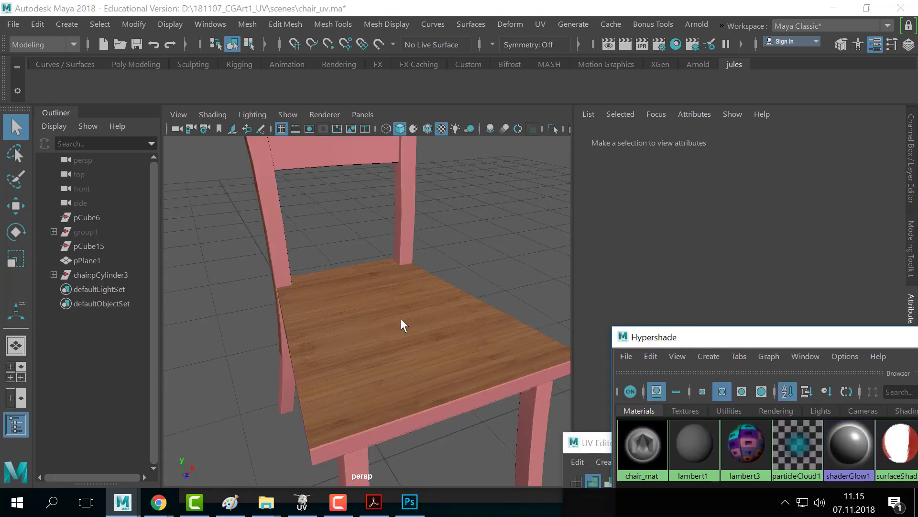
{"action": "left_click_drag", "start_coordinate": [401, 317], "coordinate": [379, 344], "text": "alt"}
{"action": "right_click_drag", "start_coordinate": [379, 319], "coordinate": [297, 359], "text": "alt"}
{"action": "middle_click_drag", "start_coordinate": [296, 359], "coordinate": [305, 276], "text": "alt"}
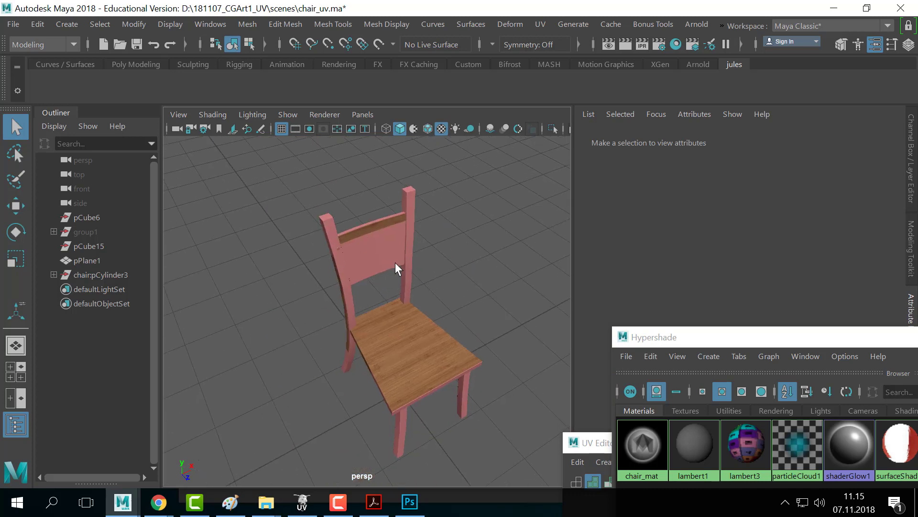
- Select the chair's backrest panel so its UV shells appear in the UV Editor
{"action": "left_click_drag", "start_coordinate": [598, 444], "coordinate": [521, 91]}
{"action": "left_click_drag", "start_coordinate": [225, 201], "coordinate": [320, 264], "text": "alt"}
{"action": "left_click", "coordinate": [312, 235]}
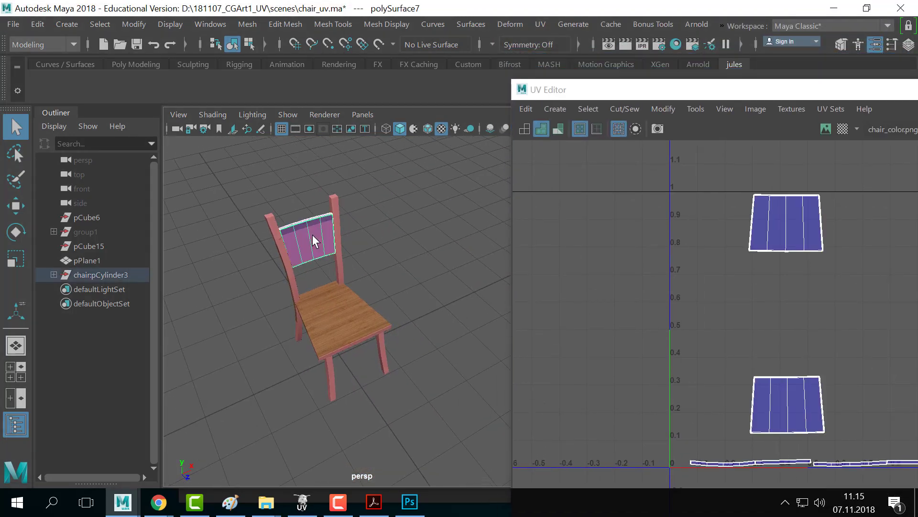
- Select the whole chair and show chair_color.png behind all its UV shells, then go to Photoshop
{"action": "left_click", "coordinate": [292, 267]}
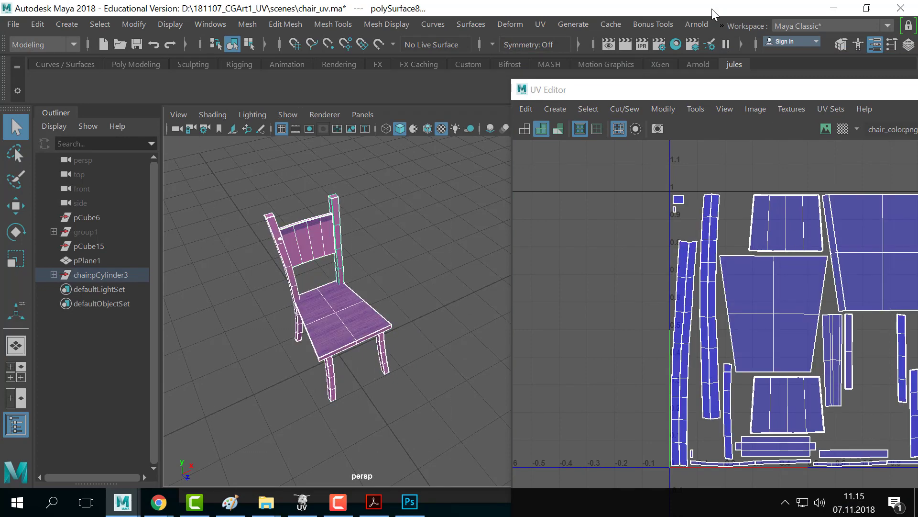
{"action": "left_click_drag", "start_coordinate": [707, 94], "coordinate": [562, 75]}
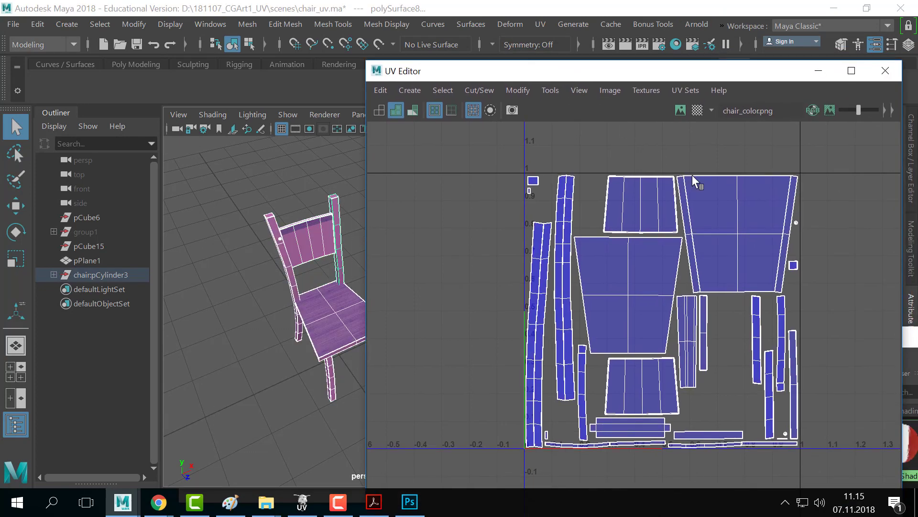
{"action": "left_click", "coordinate": [679, 111]}
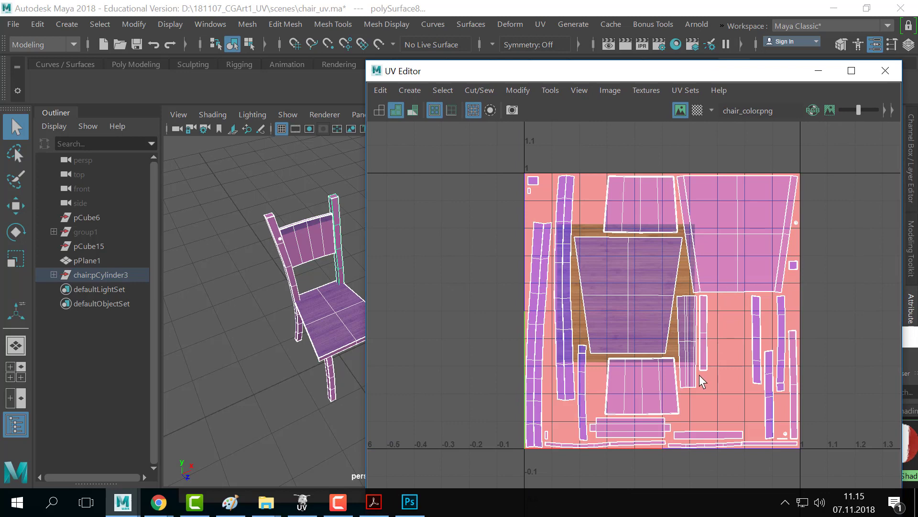
{"action": "scroll", "coordinate": [679, 318], "scroll_direction": "up", "scroll_amount": 1}
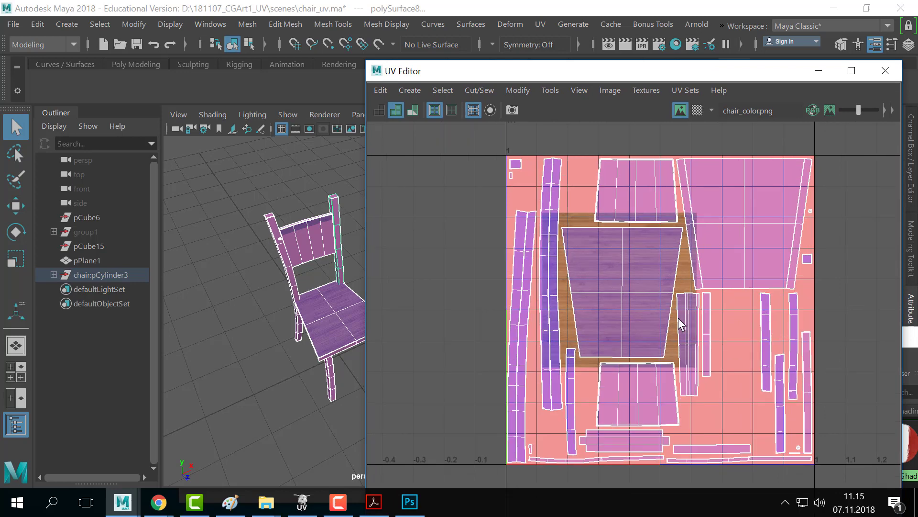
{"action": "key", "text": "alt+Tab"}
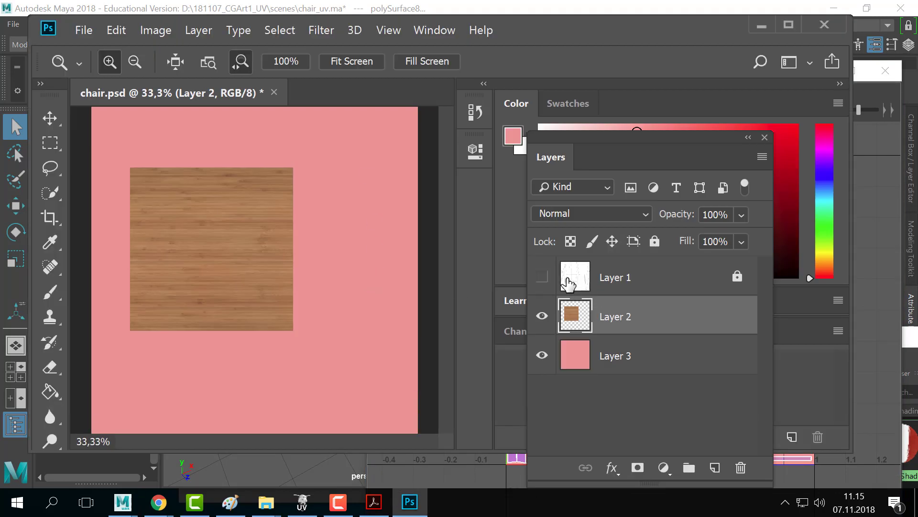
- Make the UV wireframe Layer 1 visible and save chair.psd
{"action": "left_click", "coordinate": [542, 276]}
{"action": "key", "text": "alt+Tab"}
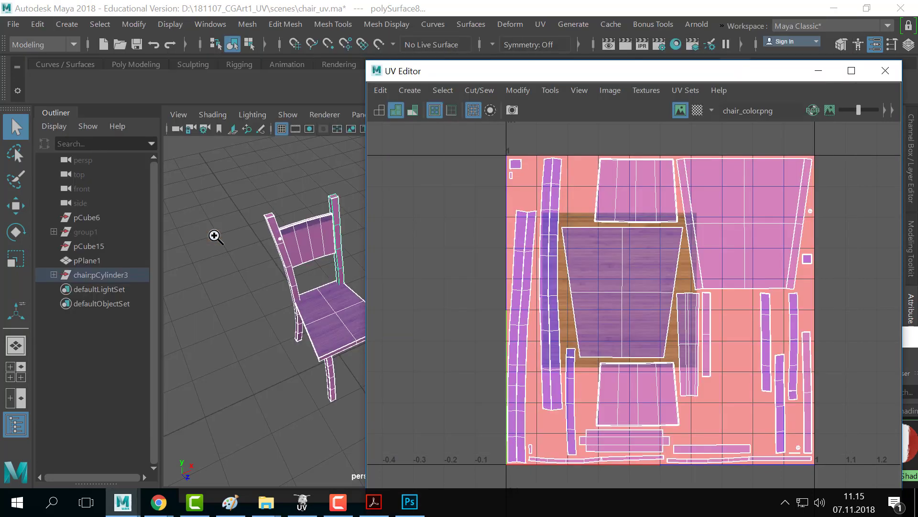
{"action": "key", "text": "alt+Tab"}
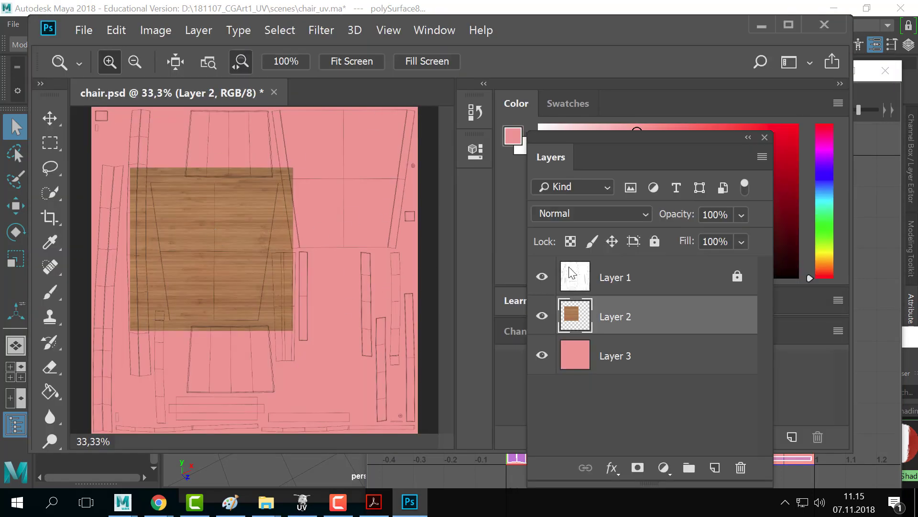
{"action": "left_click", "coordinate": [84, 30]}
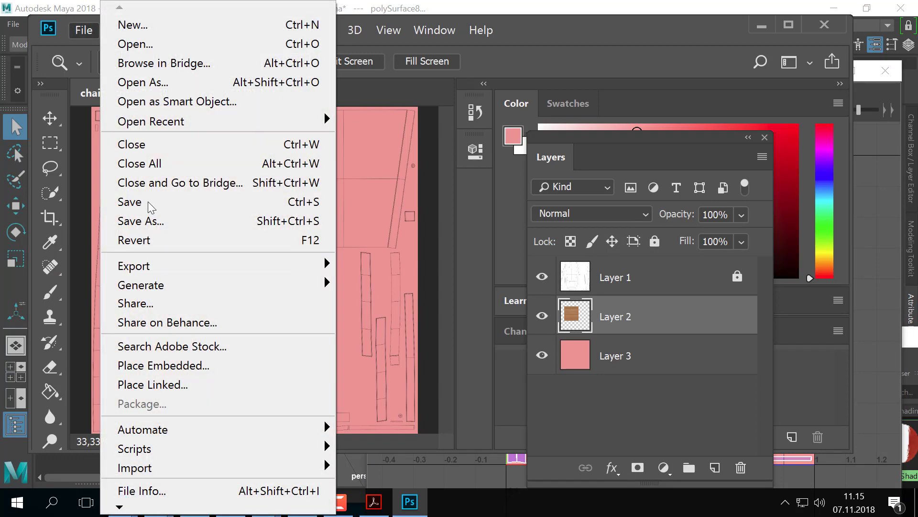
{"action": "left_click", "coordinate": [151, 206]}
- Start a PNG Save As over chair_color, then cancel it
{"action": "left_click", "coordinate": [82, 30]}
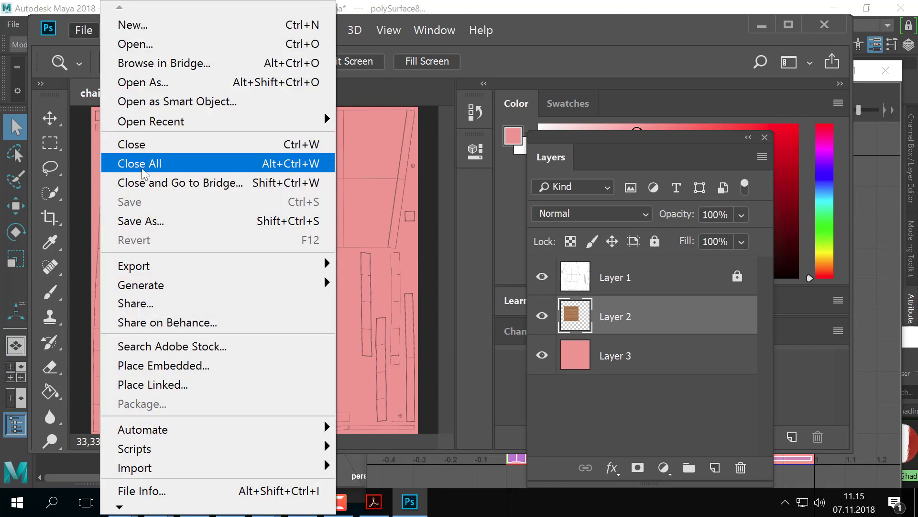
{"action": "left_click", "coordinate": [148, 221]}
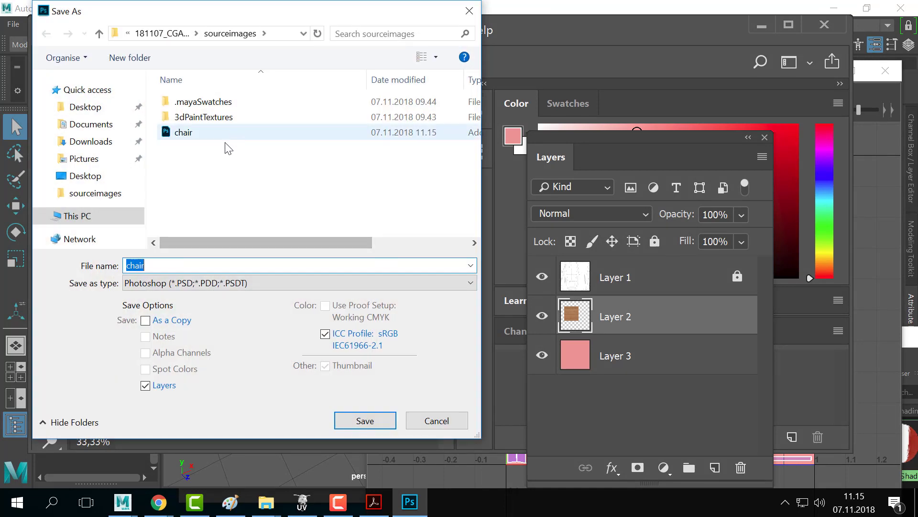
{"action": "left_click", "coordinate": [194, 285]}
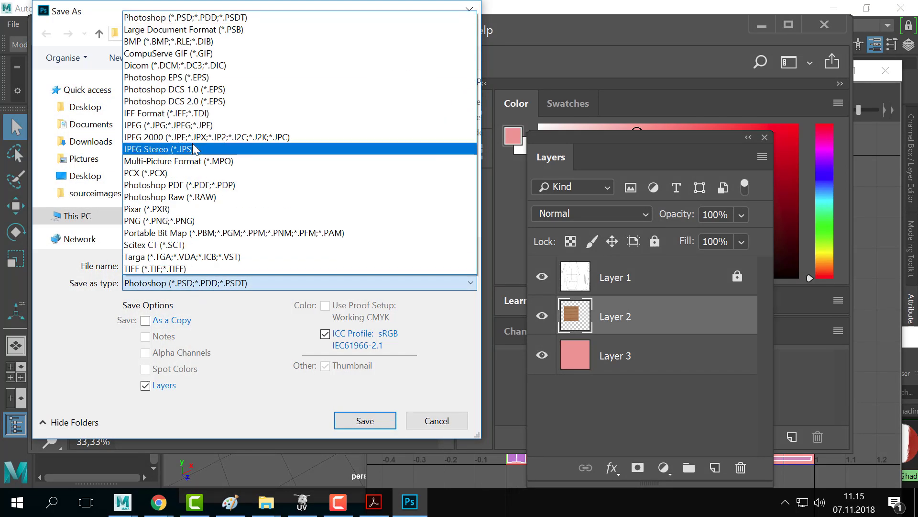
{"action": "left_click", "coordinate": [192, 220]}
{"action": "left_click", "coordinate": [205, 137]}
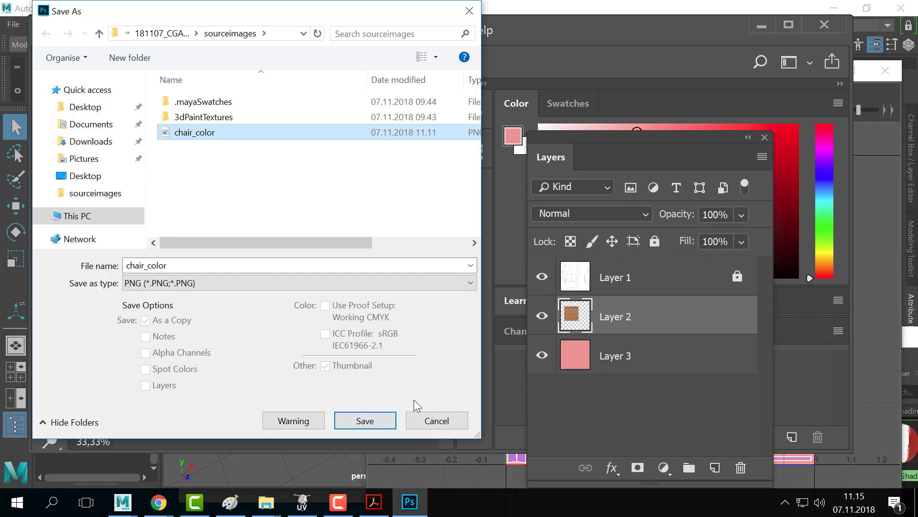
{"action": "left_click", "coordinate": [411, 421]}
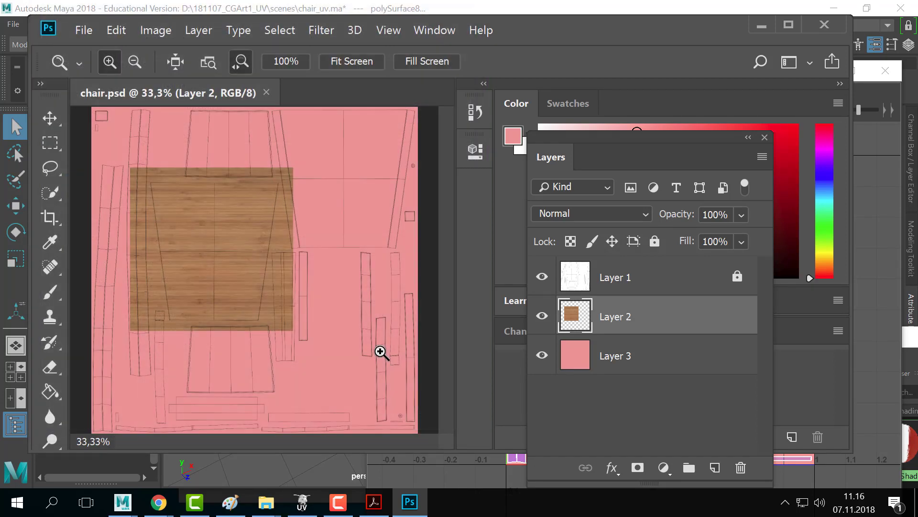
- Trace a polygonal lasso selection around the seat's trapezoid UV shell
{"action": "key", "text": "l"}
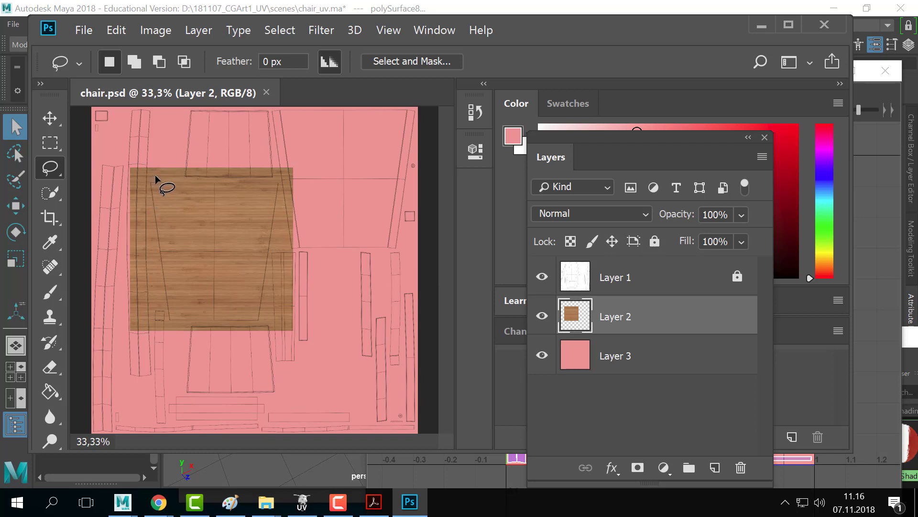
{"action": "right_click", "coordinate": [54, 171]}
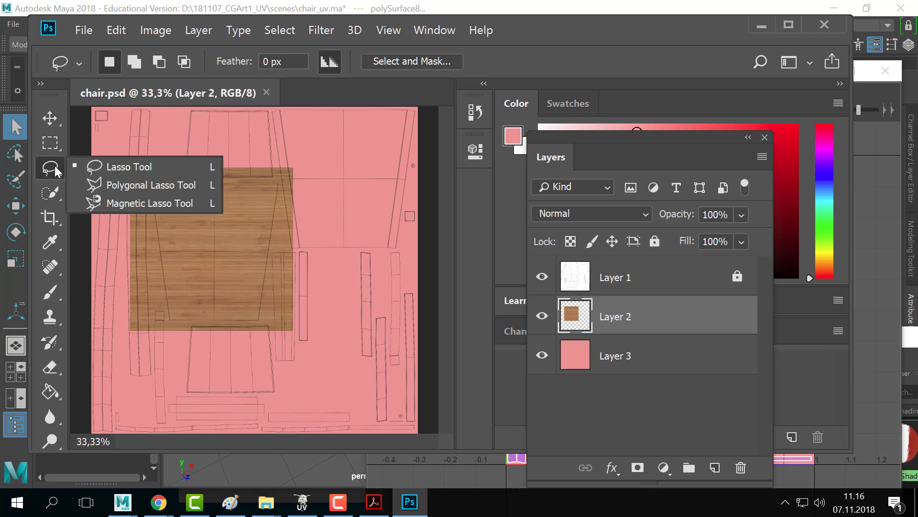
{"action": "left_click", "coordinate": [128, 188]}
{"action": "left_click", "coordinate": [151, 180]}
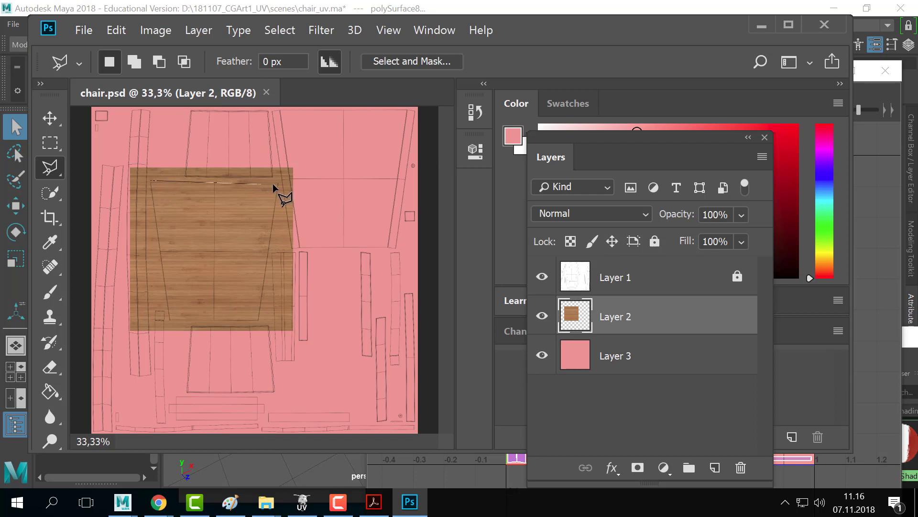
{"action": "left_click", "coordinate": [282, 180]}
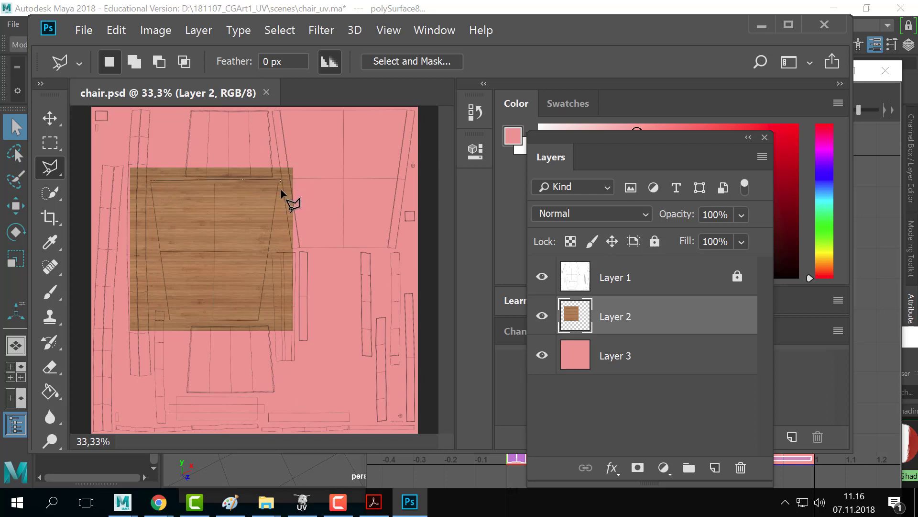
{"action": "left_click", "coordinate": [261, 321]}
{"action": "left_click", "coordinate": [167, 323]}
{"action": "left_click", "coordinate": [150, 179]}
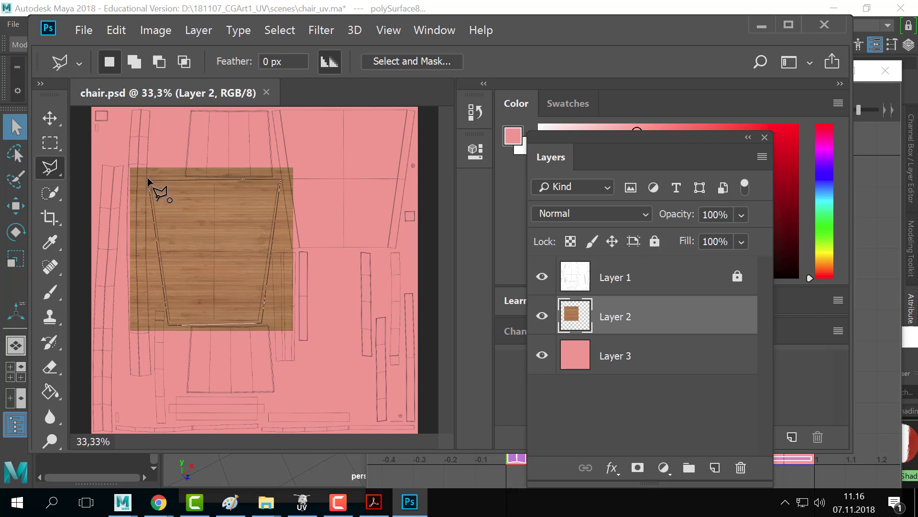
{"action": "left_click", "coordinate": [150, 177]}
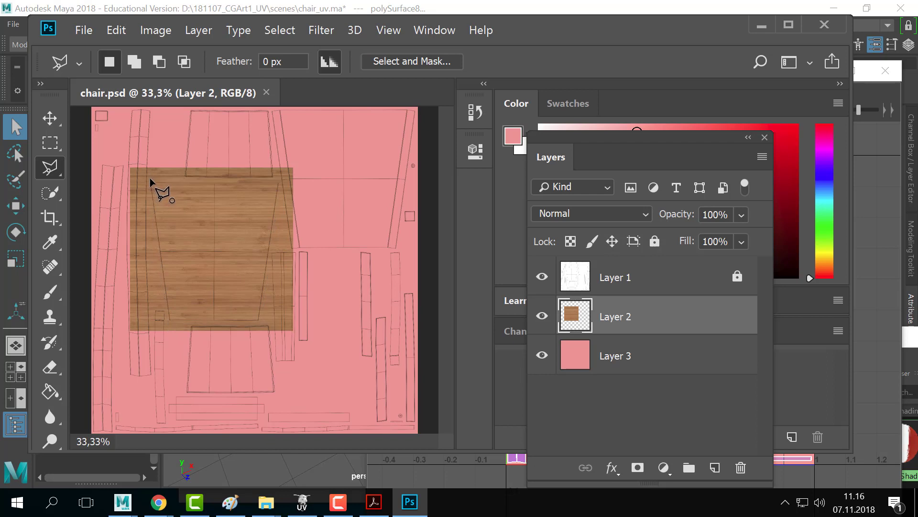
{"action": "left_click", "coordinate": [279, 179]}
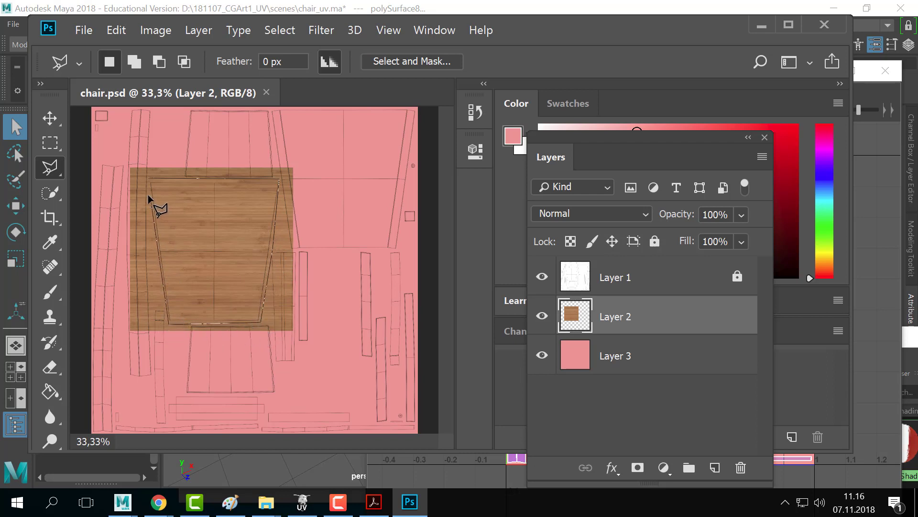
{"action": "left_click", "coordinate": [149, 179]}
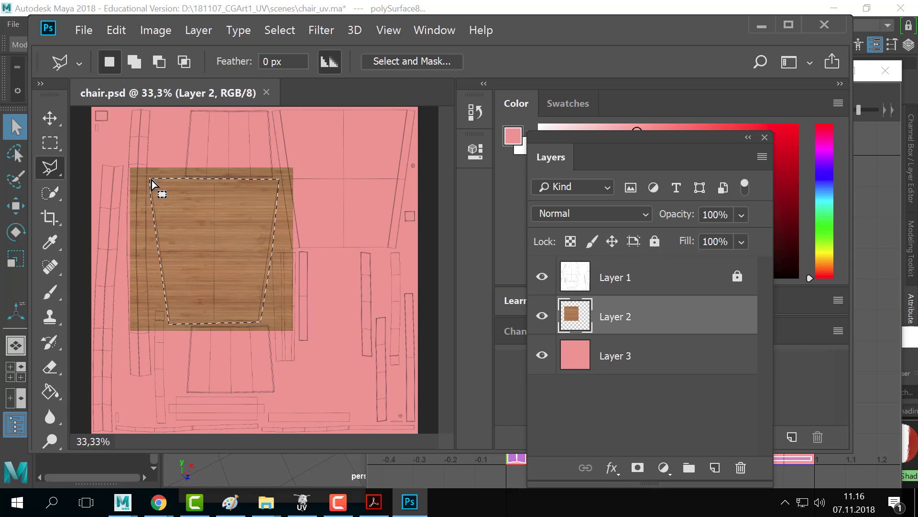
- Delete the wood grain outside the seat trapezoid on Layer 2 and deselect
{"action": "right_click", "coordinate": [277, 242]}
{"action": "left_click", "coordinate": [331, 169]}
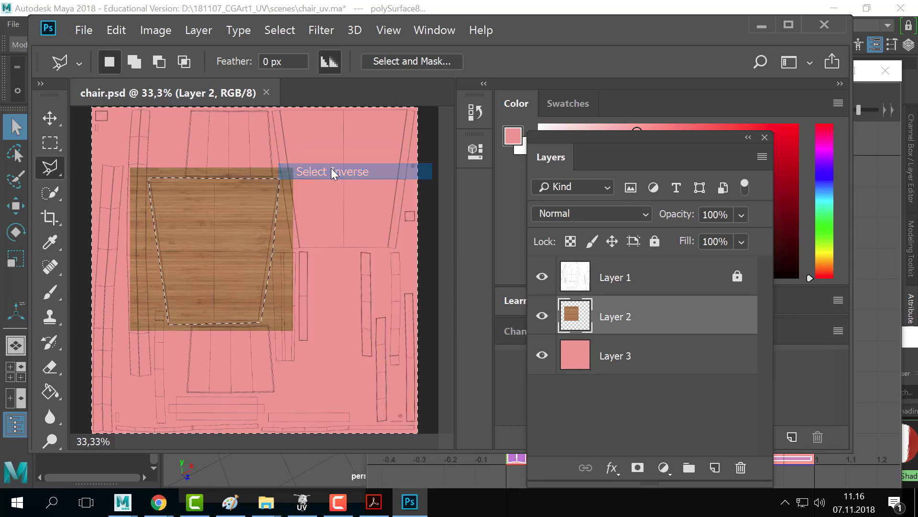
{"action": "key", "text": "Delete"}
{"action": "key", "text": "ctrl+d"}
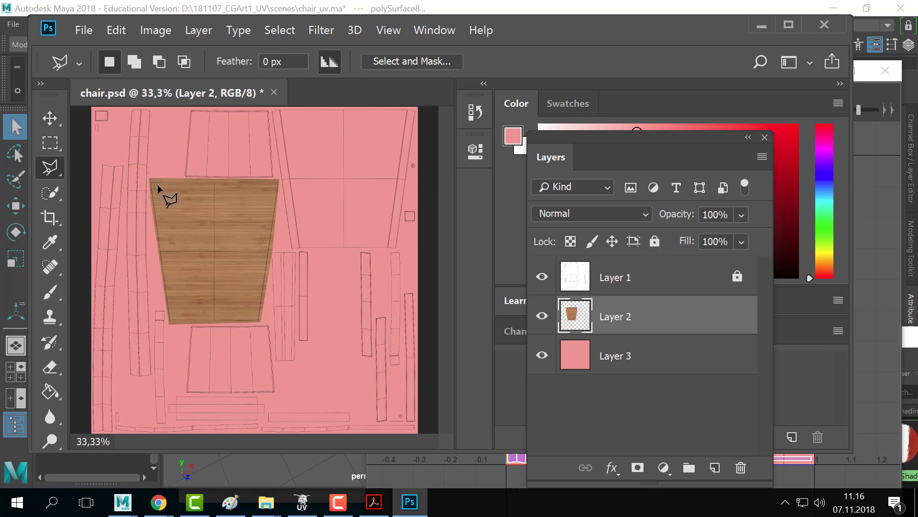
- Export the trimmed texture as a PNG replacing chair_color.png, accepting default PNG options
{"action": "left_click", "coordinate": [83, 30]}
{"action": "left_click", "coordinate": [179, 225]}
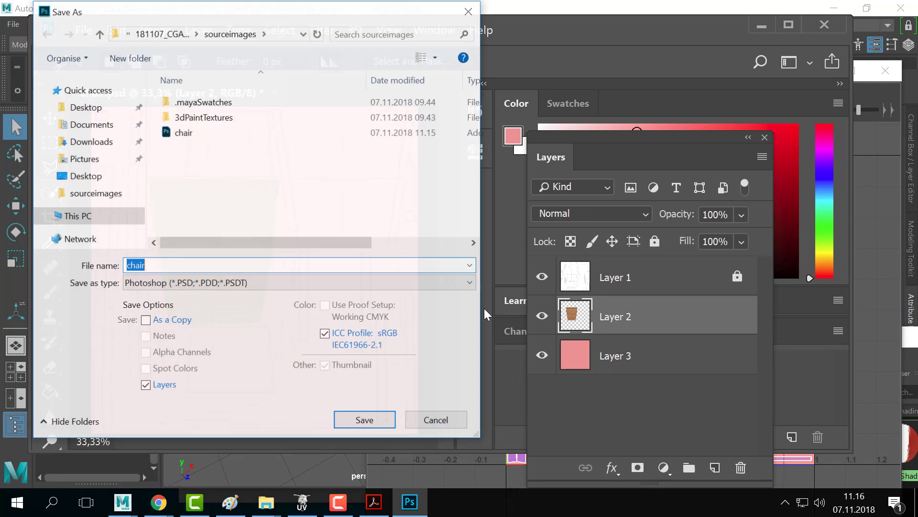
{"action": "left_click", "coordinate": [213, 283]}
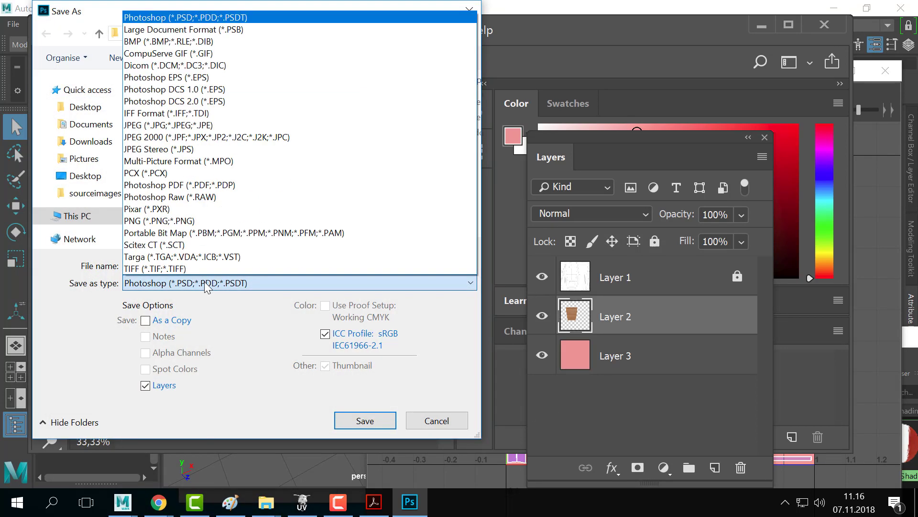
{"action": "left_click", "coordinate": [213, 220]}
{"action": "left_click", "coordinate": [223, 135]}
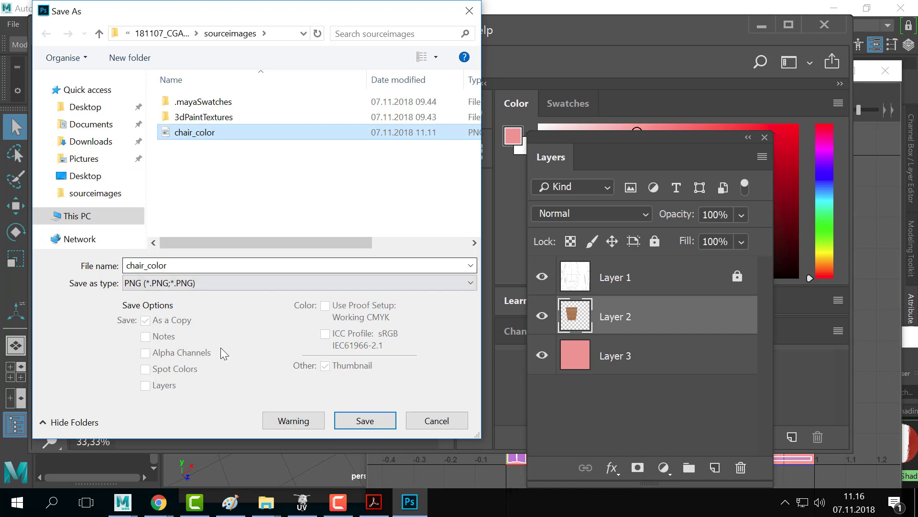
{"action": "left_click", "coordinate": [385, 422]}
{"action": "left_click", "coordinate": [497, 258]}
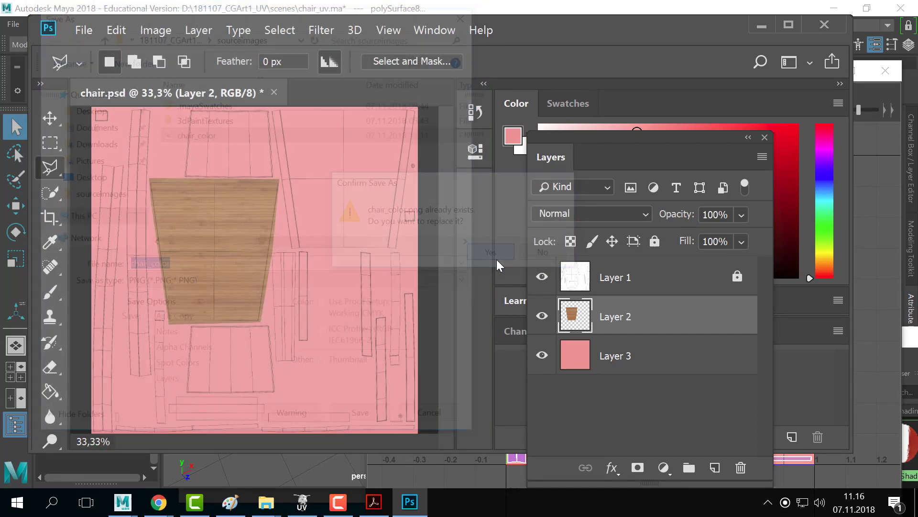
{"action": "left_click", "coordinate": [534, 144]}
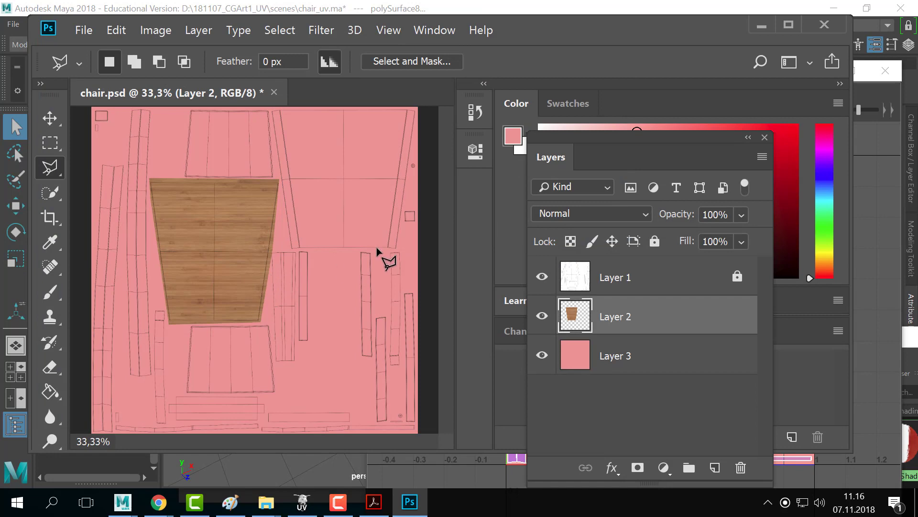
- In Maya, reload chair_color.png in chair_mat's Color file node
{"action": "key", "text": "alt+Tab"}
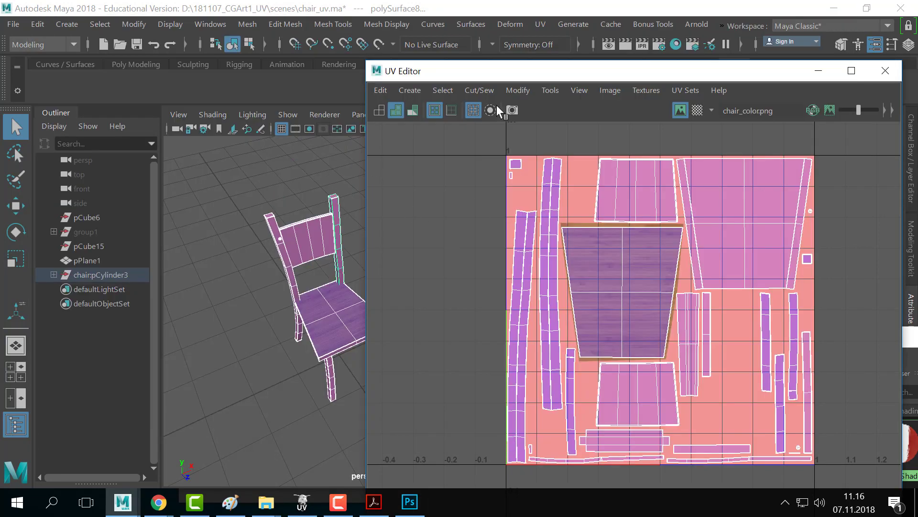
{"action": "left_click_drag", "start_coordinate": [518, 63], "coordinate": [370, 386]}
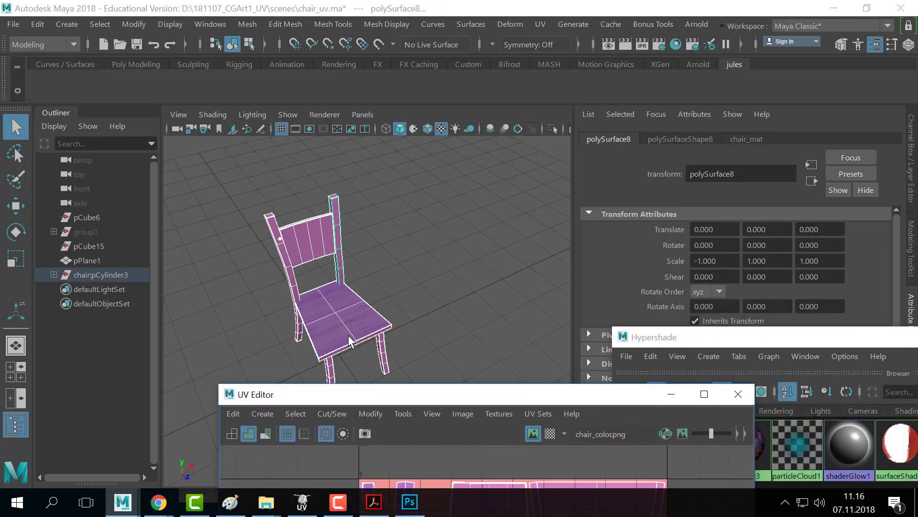
{"action": "right_click_drag", "start_coordinate": [346, 97], "coordinate": [363, 441]}
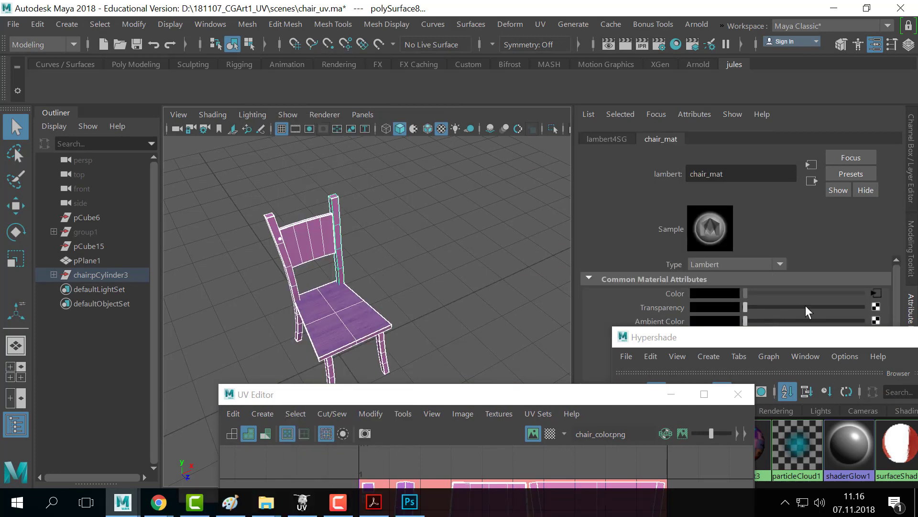
{"action": "left_click", "coordinate": [873, 293]}
{"action": "left_click_drag", "start_coordinate": [794, 340], "coordinate": [542, 415]}
{"action": "left_click", "coordinate": [715, 349]}
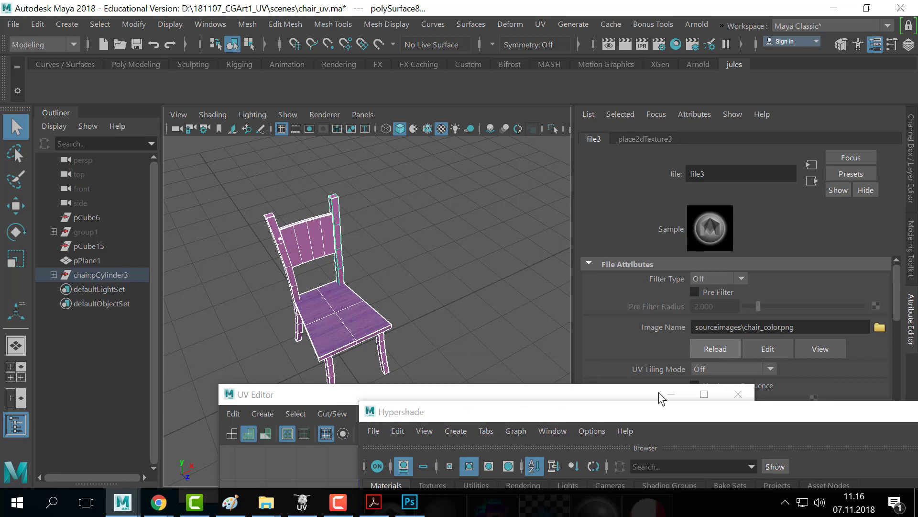
- Clear the selection and orbit to inspect the trimmed wood seat
{"action": "left_click", "coordinate": [367, 333]}
{"action": "left_click_drag", "start_coordinate": [367, 333], "coordinate": [421, 325], "text": "alt"}
{"action": "right_click_drag", "start_coordinate": [421, 325], "coordinate": [344, 306], "text": "alt"}
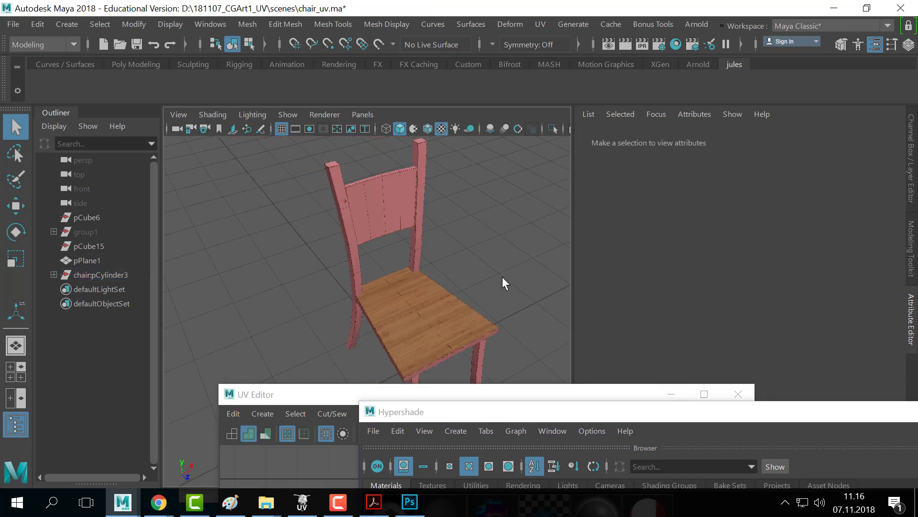
{"action": "left_click_drag", "start_coordinate": [502, 282], "coordinate": [531, 280], "text": "alt"}
{"action": "middle_click_drag", "start_coordinate": [397, 254], "coordinate": [368, 252], "text": "alt"}
{"action": "left_click_drag", "start_coordinate": [369, 252], "coordinate": [402, 252], "text": "alt"}
- Examine the textured chair from many angles in a full-screen viewport, then return to Photoshop
{"action": "key", "text": "alt+Tab"}
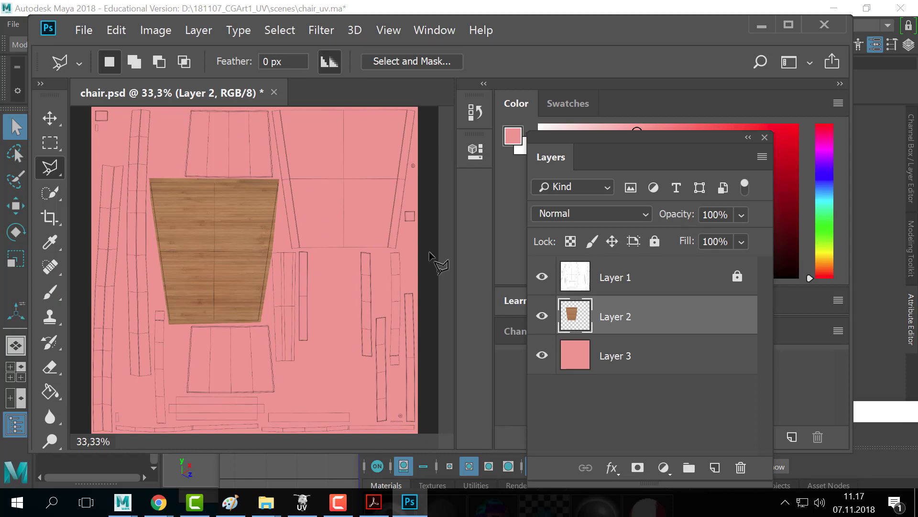
{"action": "key", "text": "alt+Tab"}
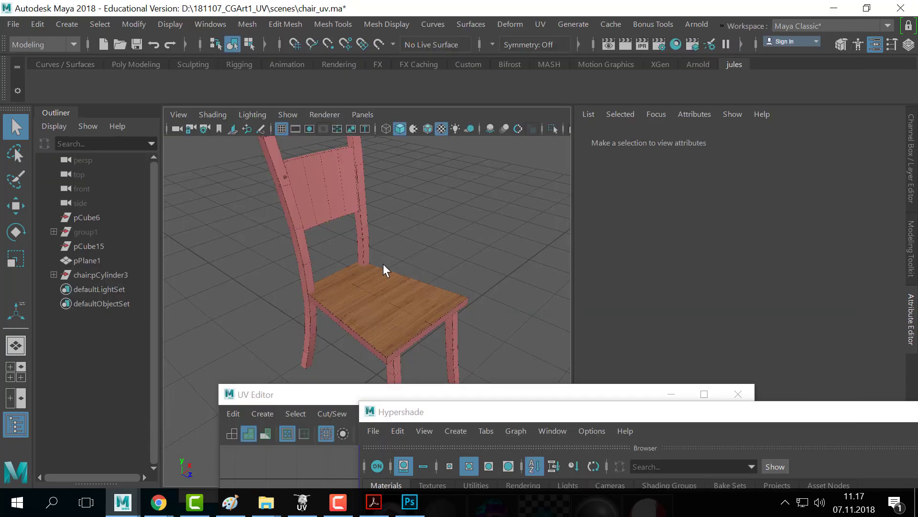
{"action": "right_click_drag", "start_coordinate": [383, 265], "coordinate": [482, 275], "text": "alt"}
{"action": "left_click_drag", "start_coordinate": [481, 275], "coordinate": [430, 239], "text": "alt"}
{"action": "middle_click_drag", "start_coordinate": [430, 239], "coordinate": [462, 289], "text": "alt"}
{"action": "right_click_drag", "start_coordinate": [462, 288], "coordinate": [354, 242], "text": "alt"}
{"action": "left_click_drag", "start_coordinate": [355, 242], "coordinate": [362, 261], "text": "alt"}
{"action": "right_click_drag", "start_coordinate": [362, 262], "coordinate": [494, 287], "text": "alt"}
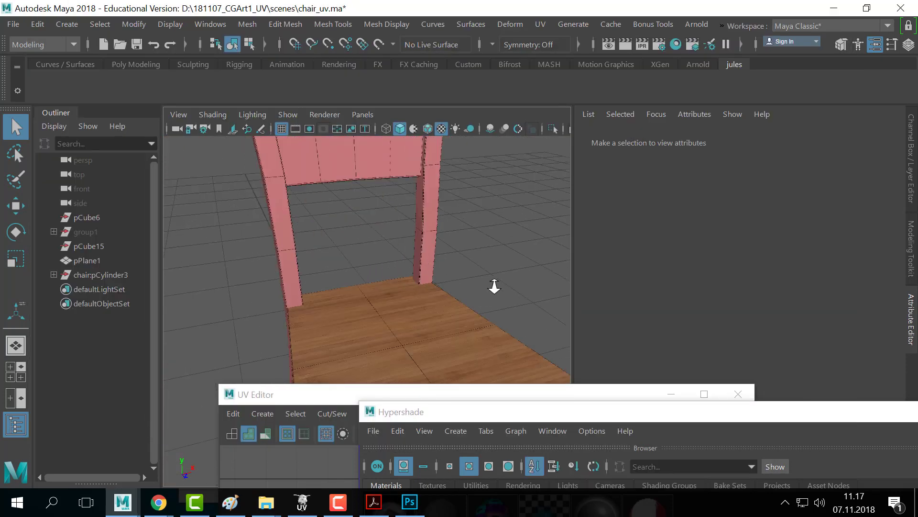
{"action": "middle_click_drag", "start_coordinate": [494, 287], "coordinate": [431, 237], "text": "alt"}
{"action": "left_click_drag", "start_coordinate": [430, 238], "coordinate": [525, 213], "text": "alt"}
{"action": "right_click_drag", "start_coordinate": [525, 213], "coordinate": [379, 205], "text": "alt"}
{"action": "left_click_drag", "start_coordinate": [379, 205], "coordinate": [310, 220], "text": "alt"}
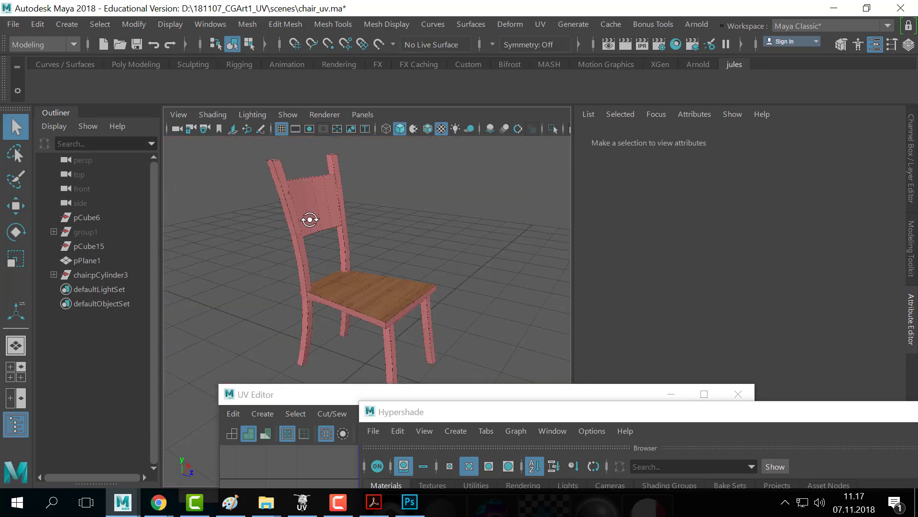
{"action": "right_click_drag", "start_coordinate": [310, 220], "coordinate": [443, 277], "text": "alt"}
{"action": "left_click_drag", "start_coordinate": [443, 277], "coordinate": [421, 291], "text": "alt"}
{"action": "right_click_drag", "start_coordinate": [421, 291], "coordinate": [360, 300], "text": "alt"}
{"action": "right_click_drag", "start_coordinate": [229, 296], "coordinate": [357, 300], "text": "alt"}
{"action": "left_click_drag", "start_coordinate": [449, 298], "coordinate": [427, 292], "text": "alt"}
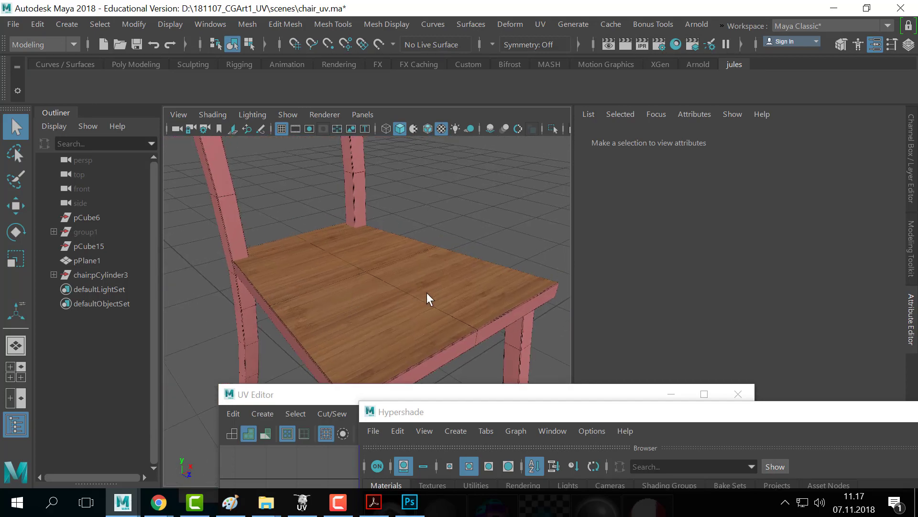
{"action": "right_click_drag", "start_coordinate": [427, 292], "coordinate": [369, 305], "text": "alt"}
{"action": "left_click_drag", "start_coordinate": [474, 284], "coordinate": [403, 293], "text": "alt"}
{"action": "right_click_drag", "start_coordinate": [404, 293], "coordinate": [358, 295], "text": "alt"}
{"action": "left_click_drag", "start_coordinate": [359, 295], "coordinate": [417, 281], "text": "alt"}
{"action": "right_click_drag", "start_coordinate": [417, 281], "coordinate": [438, 283], "text": "alt"}
{"action": "middle_click_drag", "start_coordinate": [437, 283], "coordinate": [447, 254], "text": "alt"}
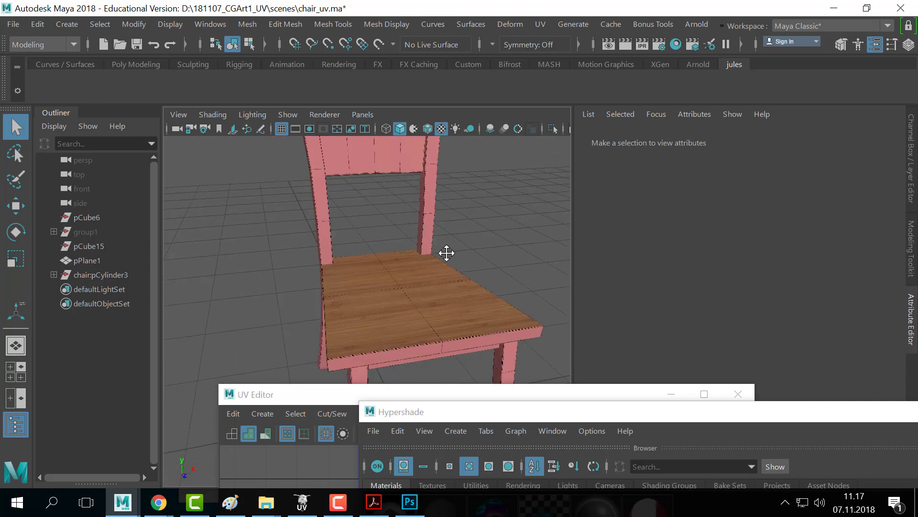
{"action": "left_click_drag", "start_coordinate": [447, 254], "coordinate": [457, 260], "text": "alt"}
{"action": "right_click_drag", "start_coordinate": [457, 261], "coordinate": [375, 267], "text": "alt"}
{"action": "key", "text": "ctrl+space"}
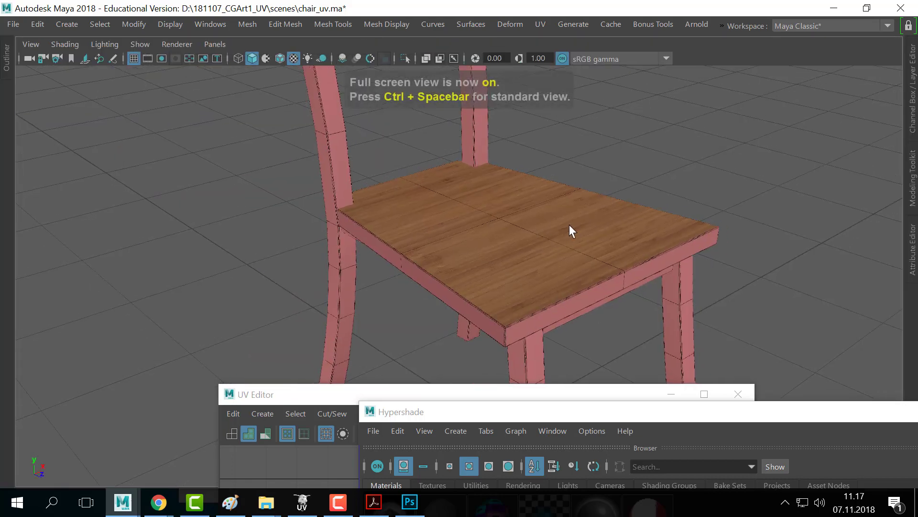
{"action": "right_click_drag", "start_coordinate": [698, 303], "coordinate": [633, 250], "text": "alt"}
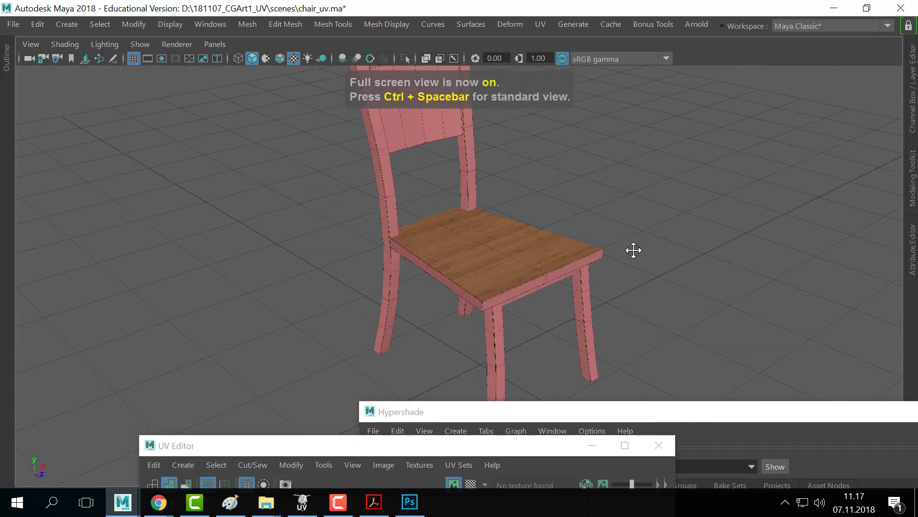
{"action": "left_click_drag", "start_coordinate": [633, 251], "coordinate": [503, 239], "text": "alt"}
{"action": "key", "text": "alt+Tab"}
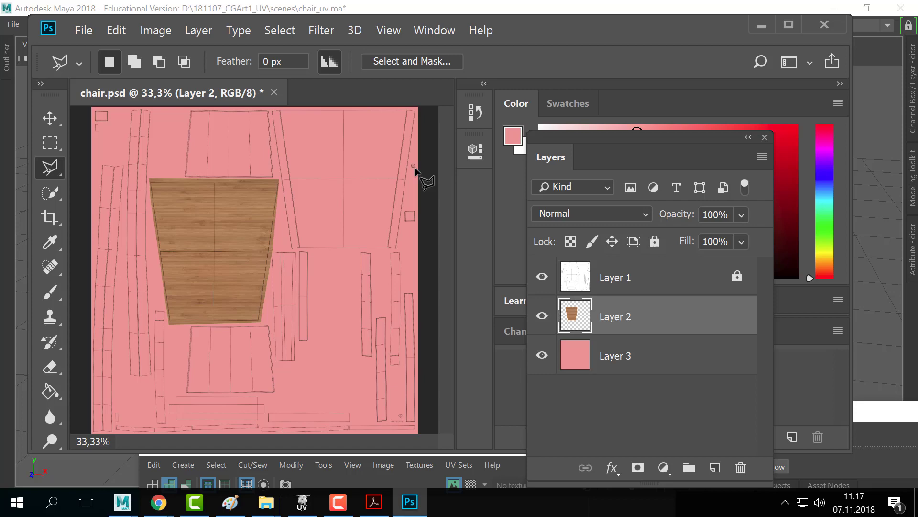
- Hide UV wireframe Layer 1 and re-export the texture as PNG, replacing chair_color
{"action": "left_click", "coordinate": [542, 276]}
{"action": "left_click", "coordinate": [83, 30]}
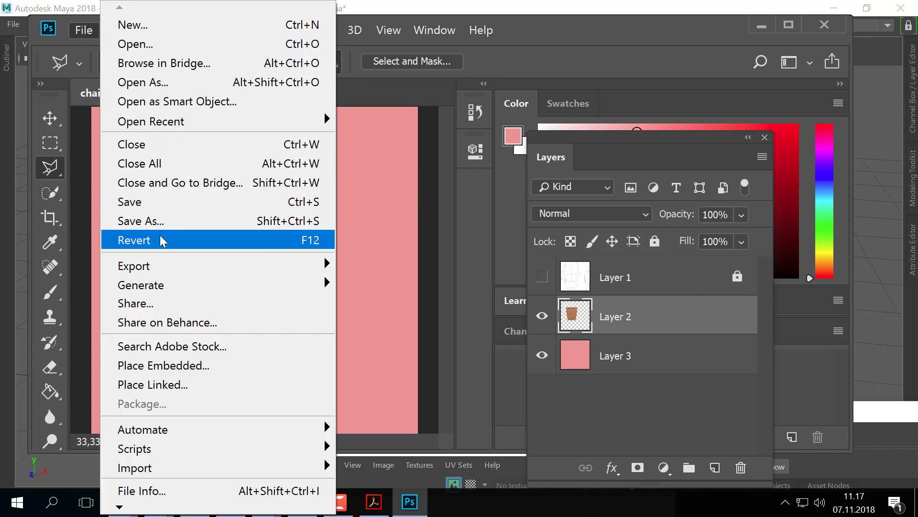
{"action": "left_click", "coordinate": [162, 223]}
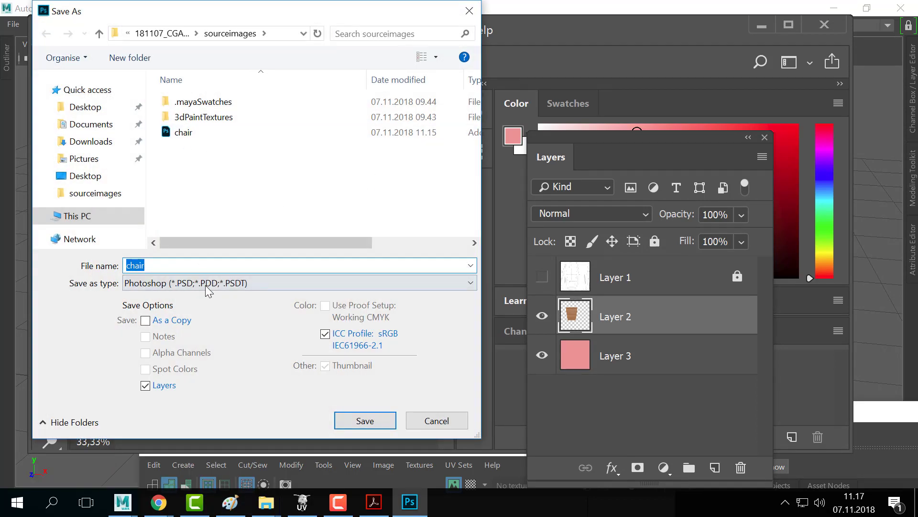
{"action": "left_click", "coordinate": [206, 283]}
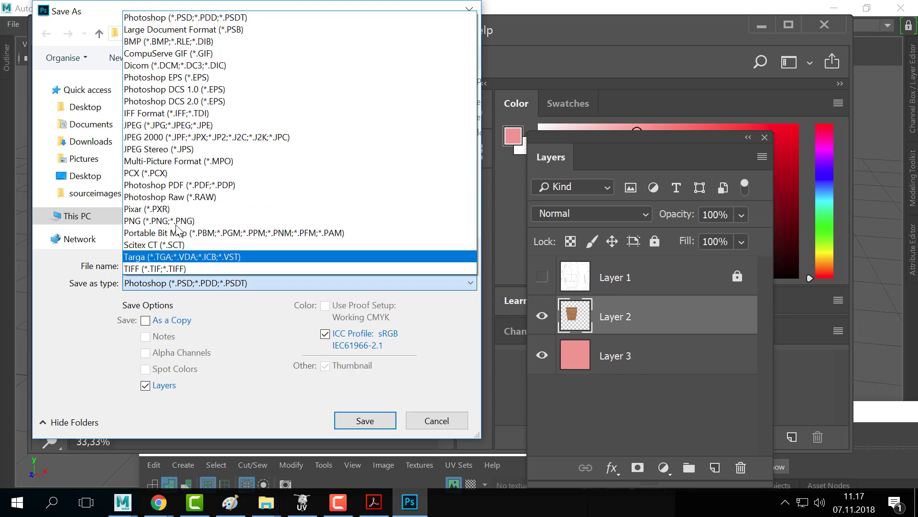
{"action": "left_click", "coordinate": [207, 221]}
{"action": "left_click", "coordinate": [205, 134]}
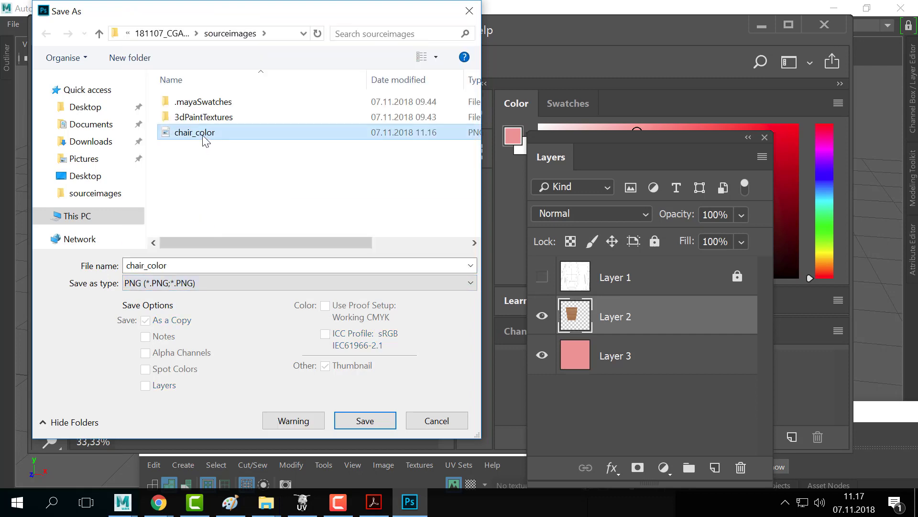
{"action": "left_click", "coordinate": [365, 421]}
{"action": "left_click", "coordinate": [508, 255]}
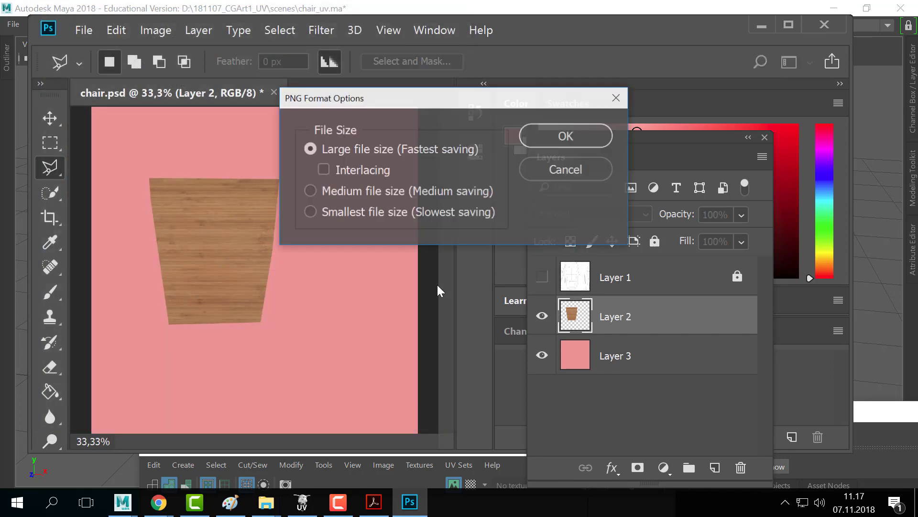
{"action": "left_click", "coordinate": [550, 145]}
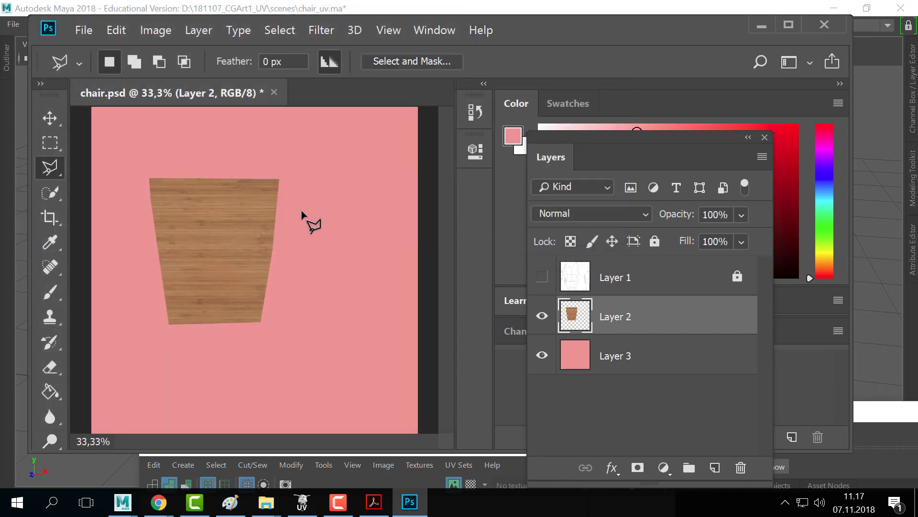
{"action": "key", "text": "alt+Tab"}
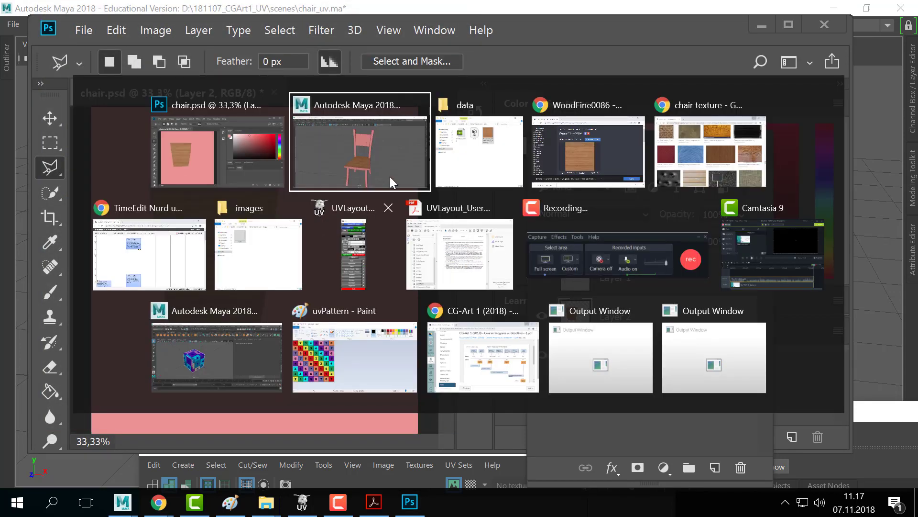
- Reload the updated chair_color.png in chair_mat's Color file node
{"action": "middle_click_drag", "start_coordinate": [465, 240], "coordinate": [400, 228], "text": "alt"}
{"action": "right_click_drag", "start_coordinate": [400, 228], "coordinate": [370, 228], "text": "alt"}
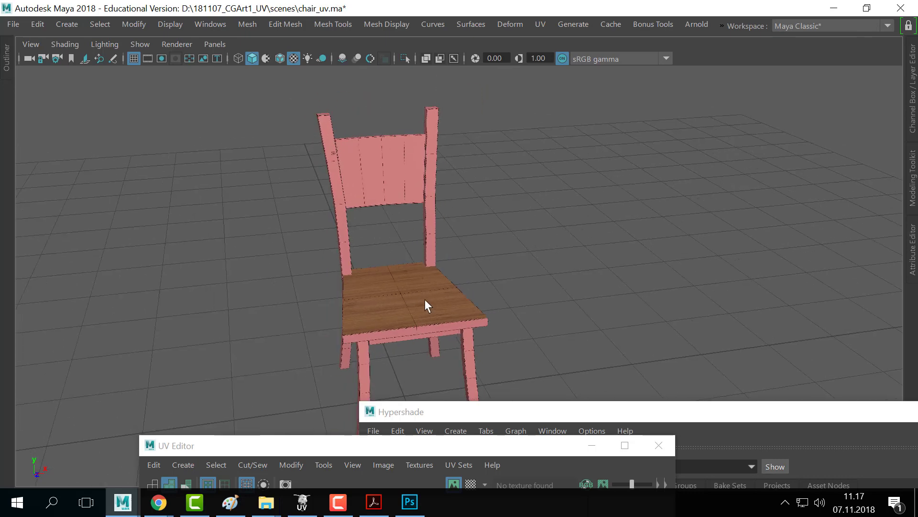
{"action": "left_click_drag", "start_coordinate": [460, 412], "coordinate": [156, 401]}
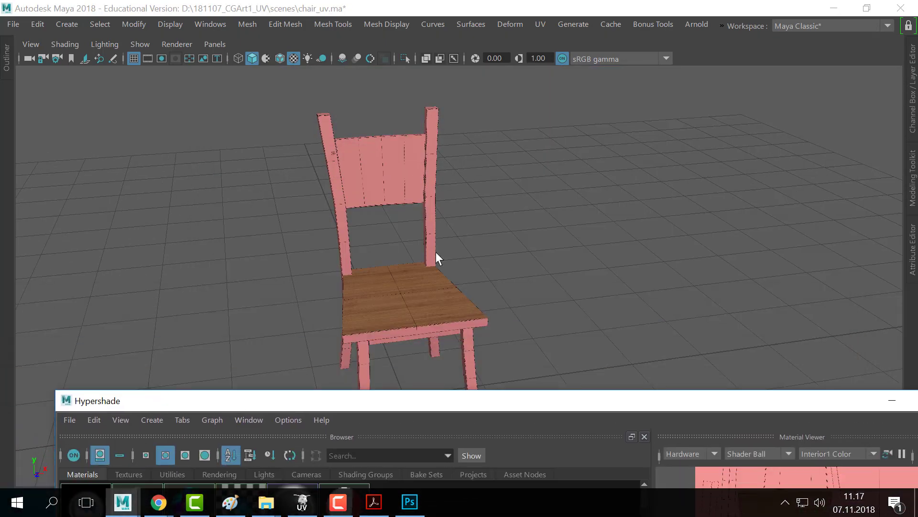
{"action": "left_click", "coordinate": [410, 286]}
{"action": "key", "text": "ctrl+a"}
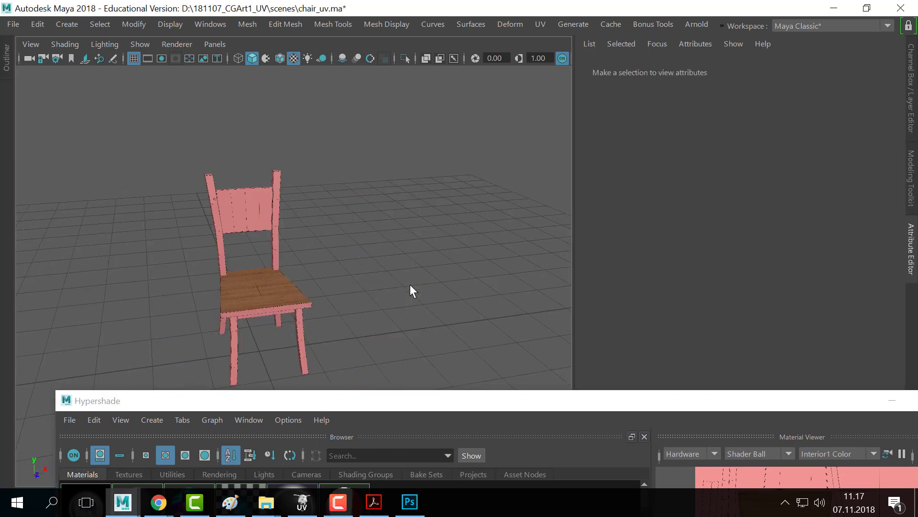
{"action": "right_click_drag", "start_coordinate": [260, 289], "coordinate": [251, 447]}
{"action": "left_click", "coordinate": [878, 223]}
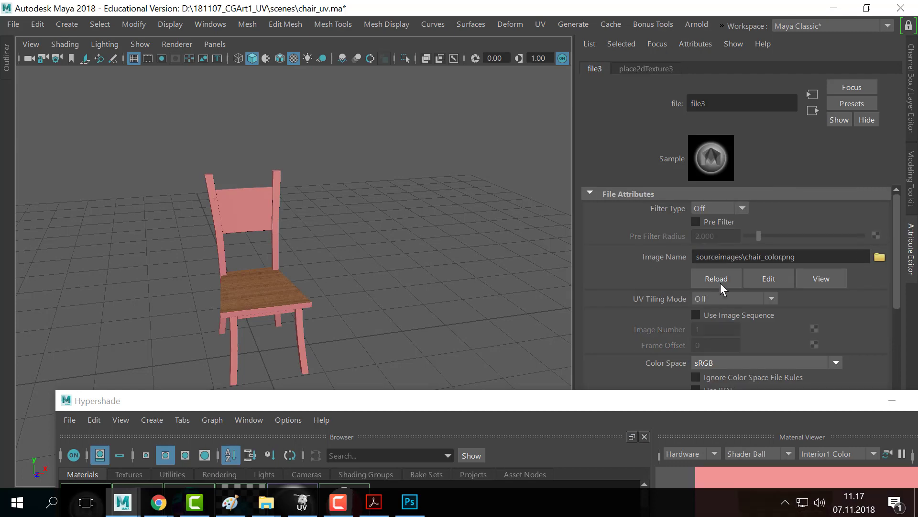
{"action": "left_click", "coordinate": [720, 282]}
- Zoom and orbit to confirm the seat and pink frame show no wireframe lines
{"action": "right_click_drag", "start_coordinate": [241, 265], "coordinate": [382, 229], "text": "alt"}
{"action": "middle_click_drag", "start_coordinate": [383, 229], "coordinate": [449, 202], "text": "alt"}
{"action": "left_click_drag", "start_coordinate": [448, 201], "coordinate": [461, 203], "text": "alt"}
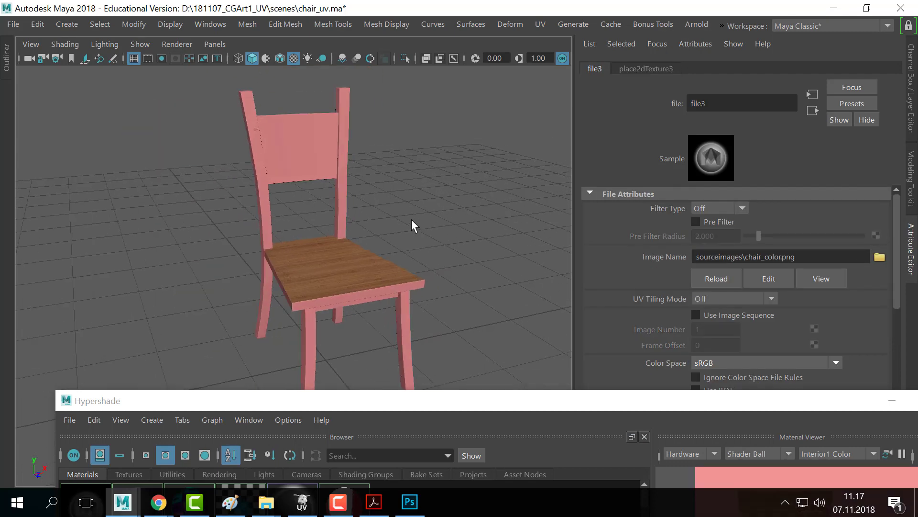
{"action": "scroll", "coordinate": [331, 242], "scroll_direction": "up", "scroll_amount": 2}
{"action": "right_click_drag", "start_coordinate": [331, 242], "coordinate": [182, 213], "text": "alt"}
{"action": "left_click_drag", "start_coordinate": [182, 213], "coordinate": [369, 185], "text": "alt"}
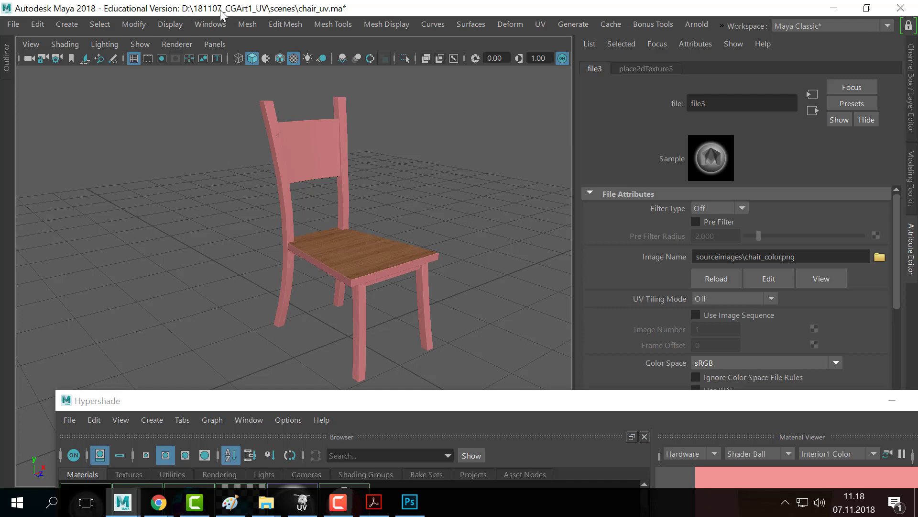
- Move the Hypershade window down to uncover the chair
{"action": "left_click", "coordinate": [211, 24]}
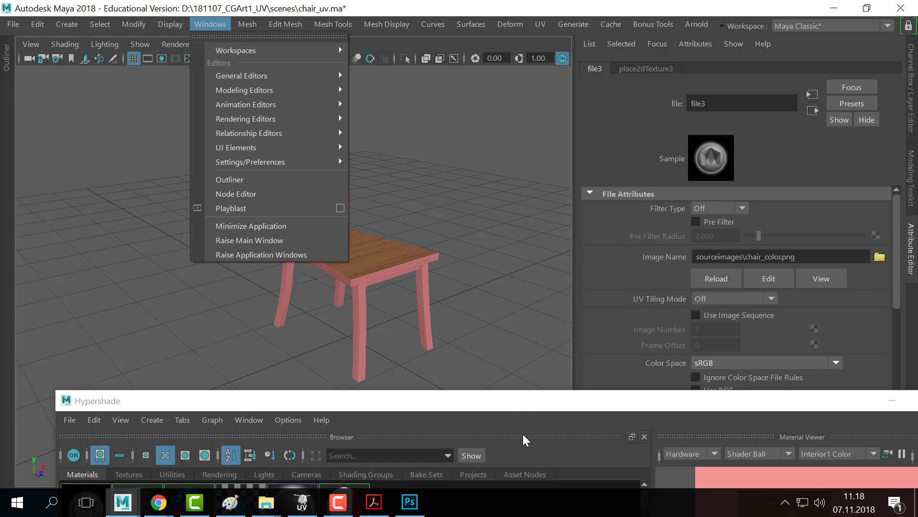
{"action": "left_click", "coordinate": [501, 405]}
{"action": "left_click_drag", "start_coordinate": [501, 405], "coordinate": [435, 220]}
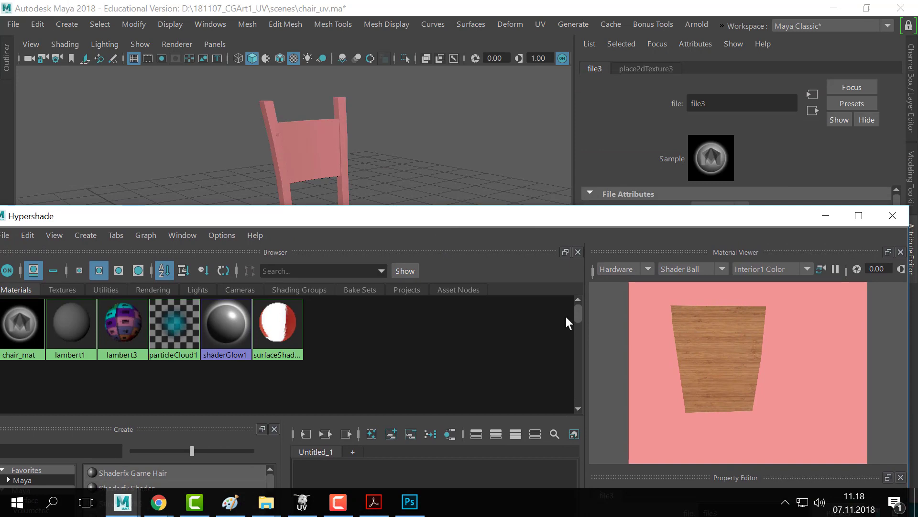
{"action": "left_click_drag", "start_coordinate": [372, 202], "coordinate": [458, 418]}
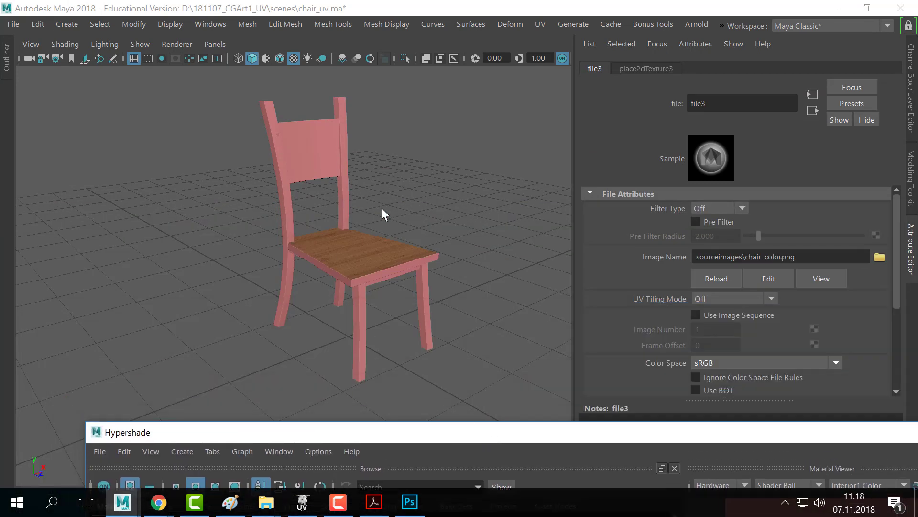